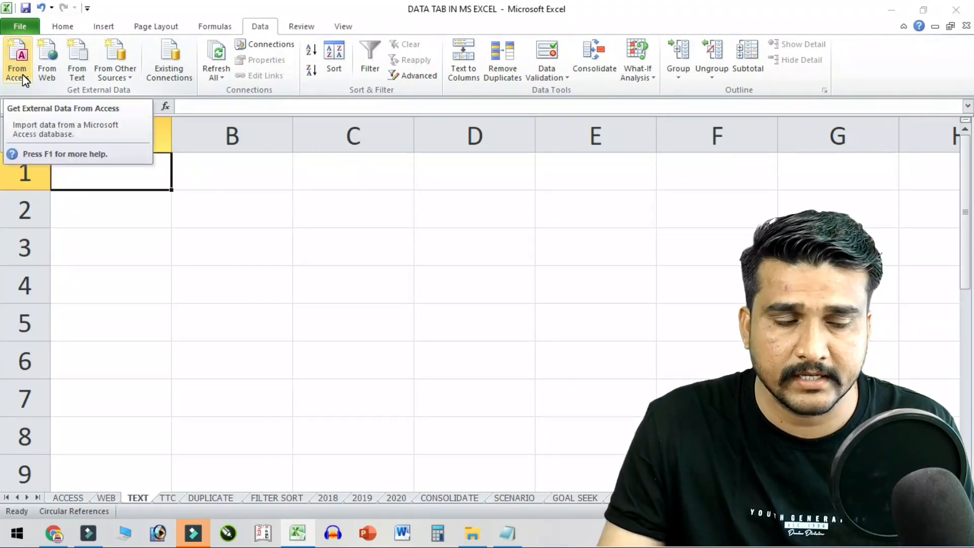
# - Select cell B2 and minimise Excel to reveal the desktop
pyautogui.click(206, 212)
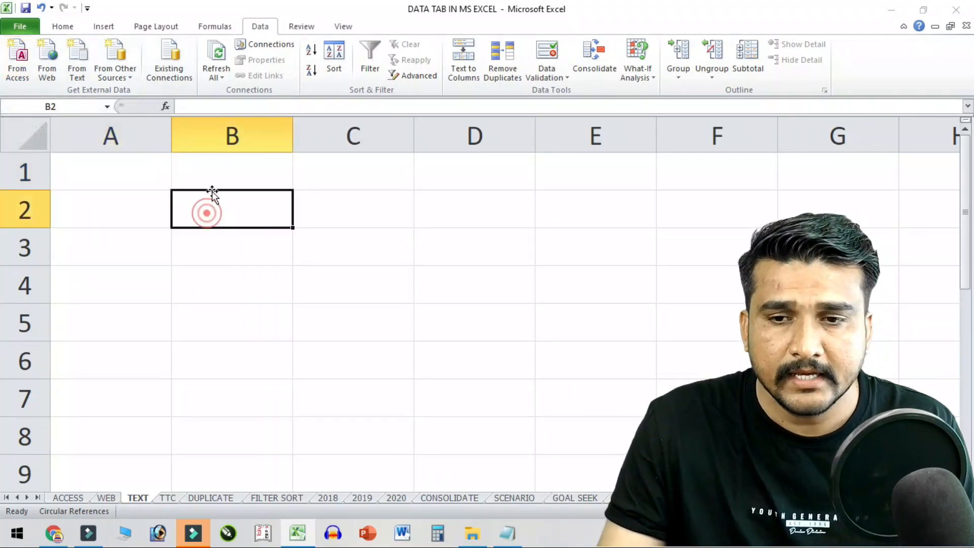
pyautogui.click(893, 12)
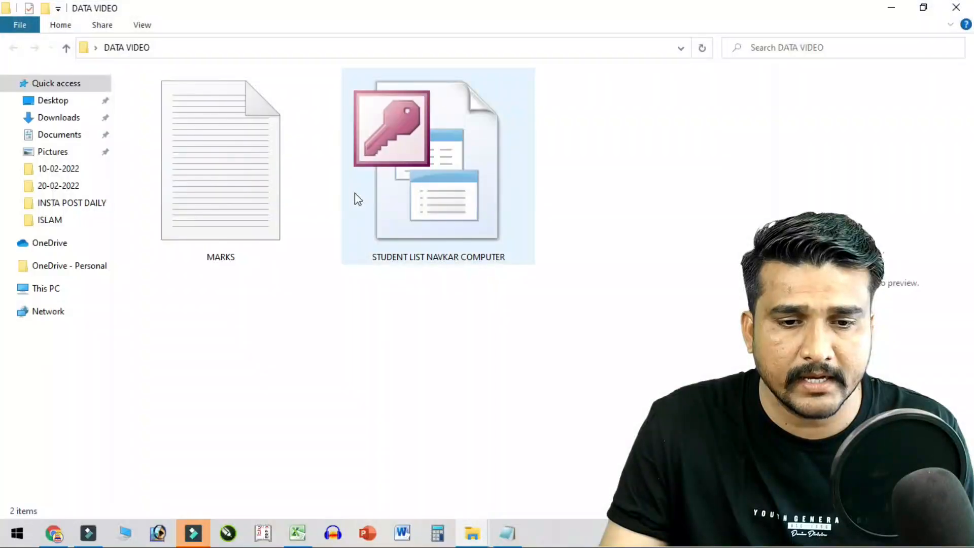
# - Select the STUDENT LIST NAVKAR COMPUTER database file, launch Word, and cancel the Office setup and error prompts
pyautogui.click(356, 198)
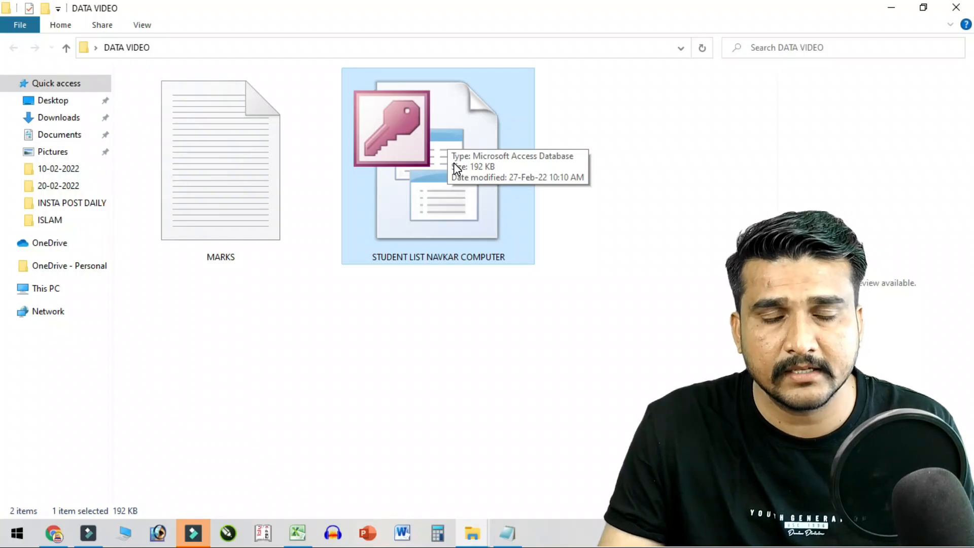
pyautogui.click(402, 532)
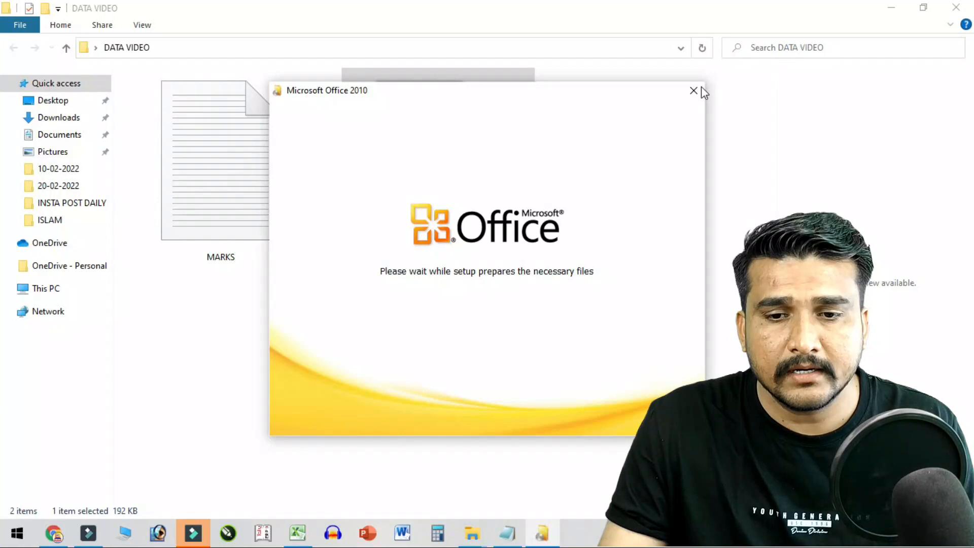
pyautogui.click(700, 89)
pyautogui.click(495, 311)
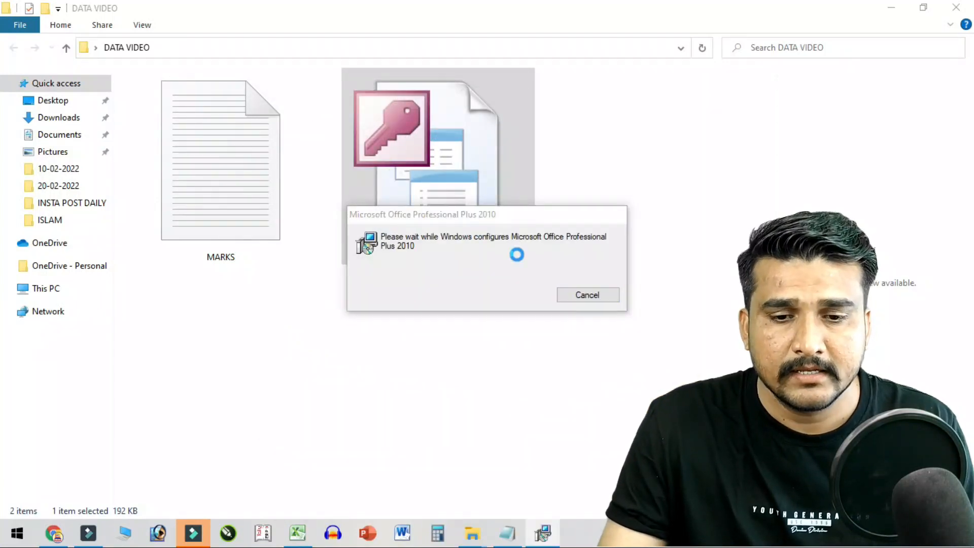
pyautogui.click(588, 296)
pyautogui.click(611, 318)
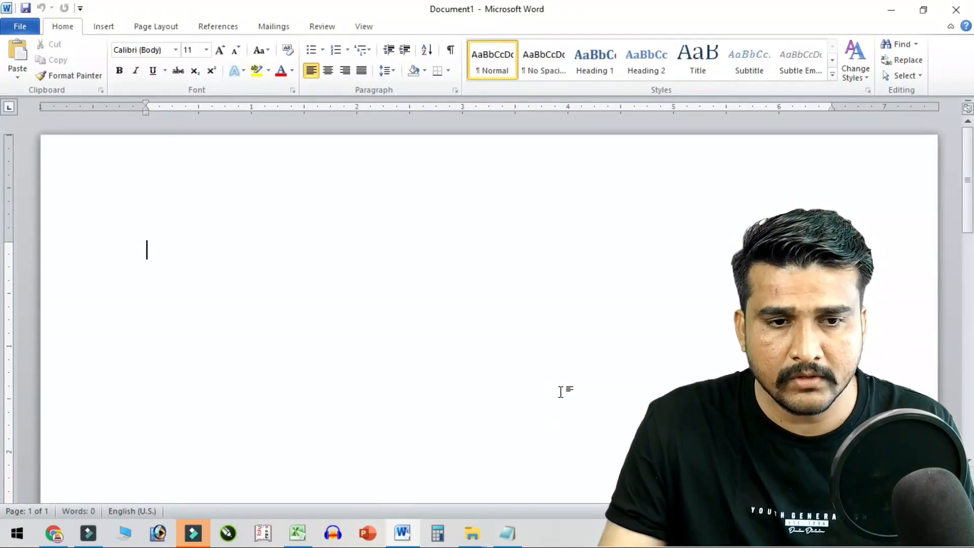
# - Start a new recipient list and enter the contact's title, first and last name, and company NAVKAR COMPUTER
pyautogui.click(273, 26)
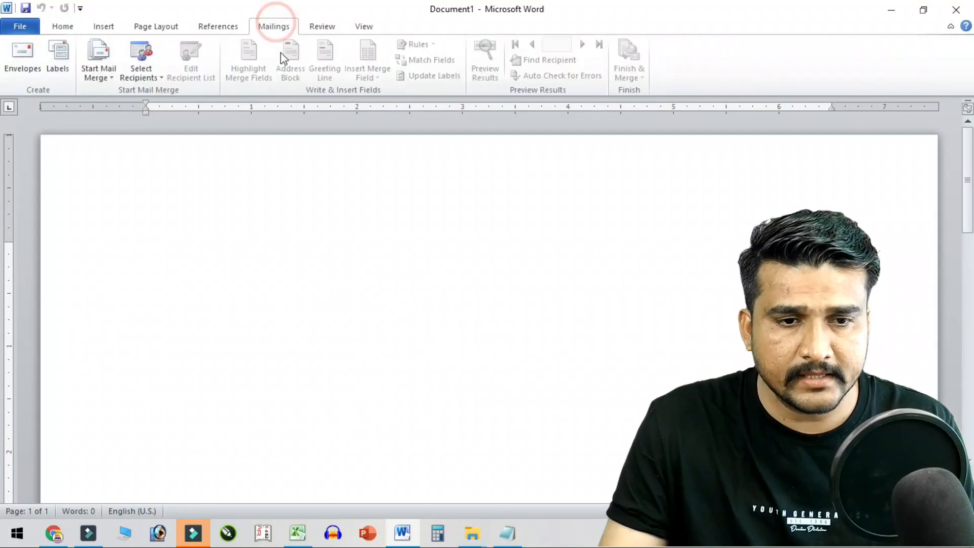
pyautogui.click(154, 74)
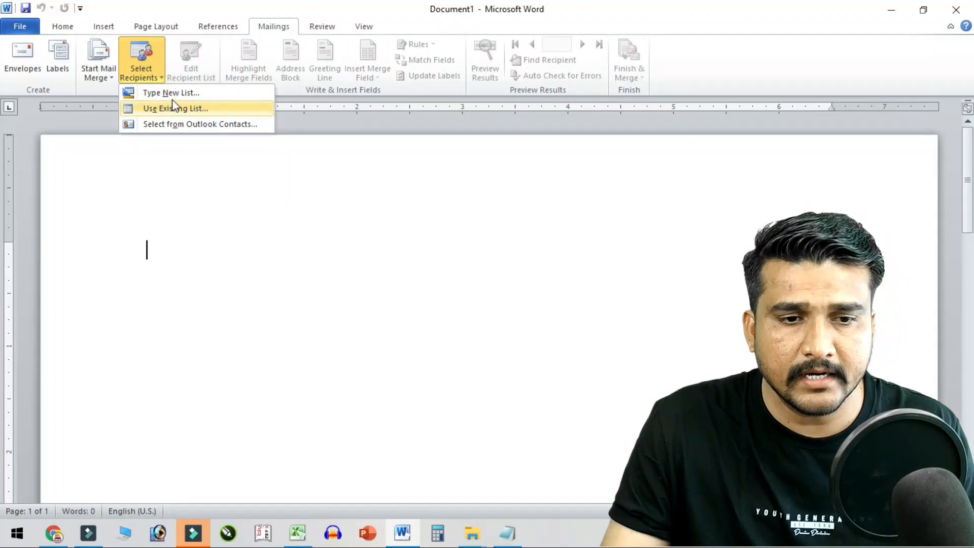
pyautogui.click(214, 93)
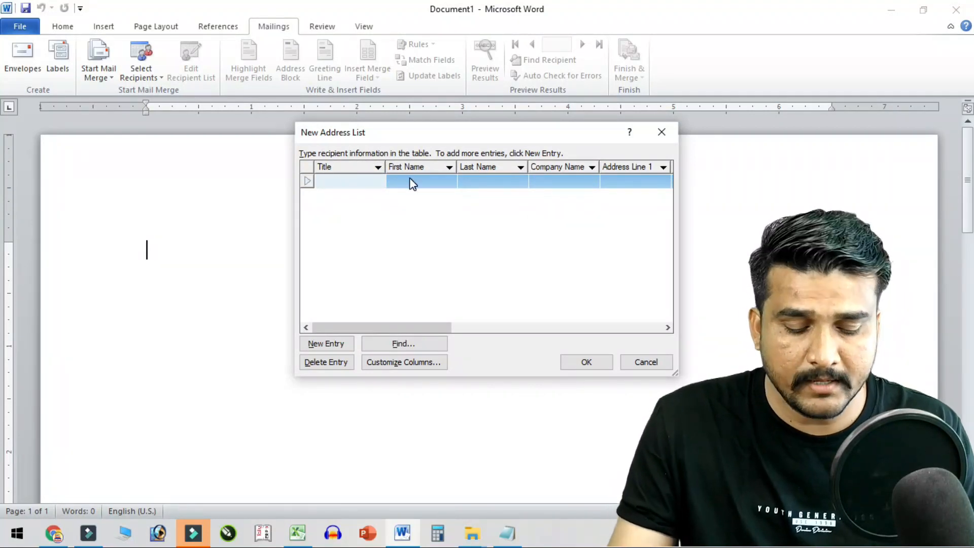
pyautogui.write('MR.')
pyautogui.press('Tab')
pyautogui.write('TIPU')
pyautogui.press('Tab')
pyautogui.write('SULTA')
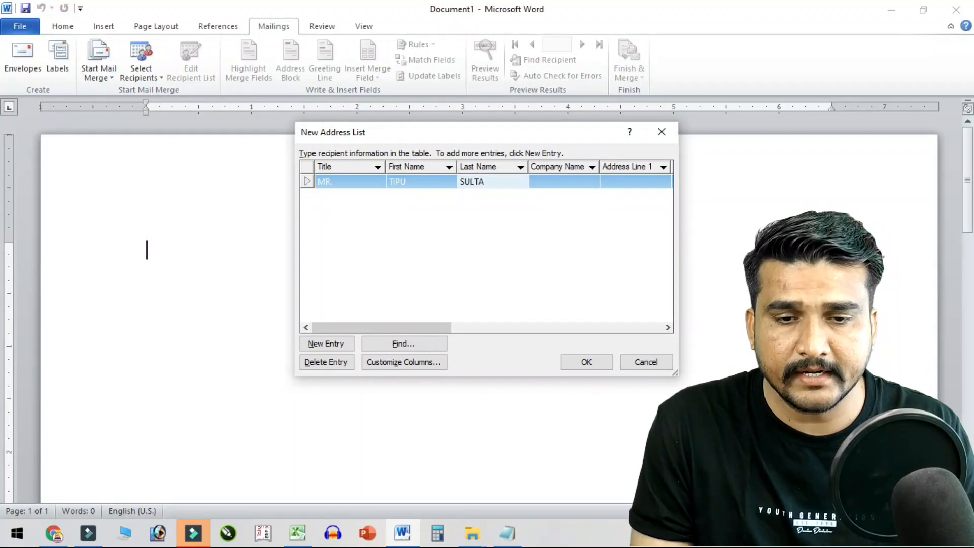
pyautogui.write('N')
pyautogui.press('Tab')
pyautogui.write('NAVKAR COM')
pyautogui.write('PUTER')
pyautogui.press('Tab')
# - Fill in the contact's two address lines, city, state and ZIP code
pyautogui.write('BALOT')
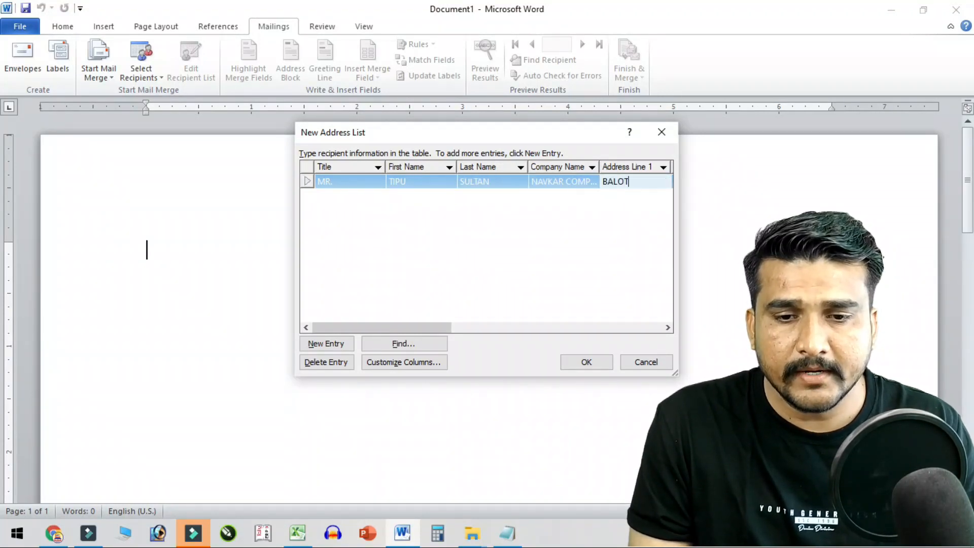
pyautogui.press('Tab')
pyautogui.write('BARMER')
pyautogui.press('Tab')
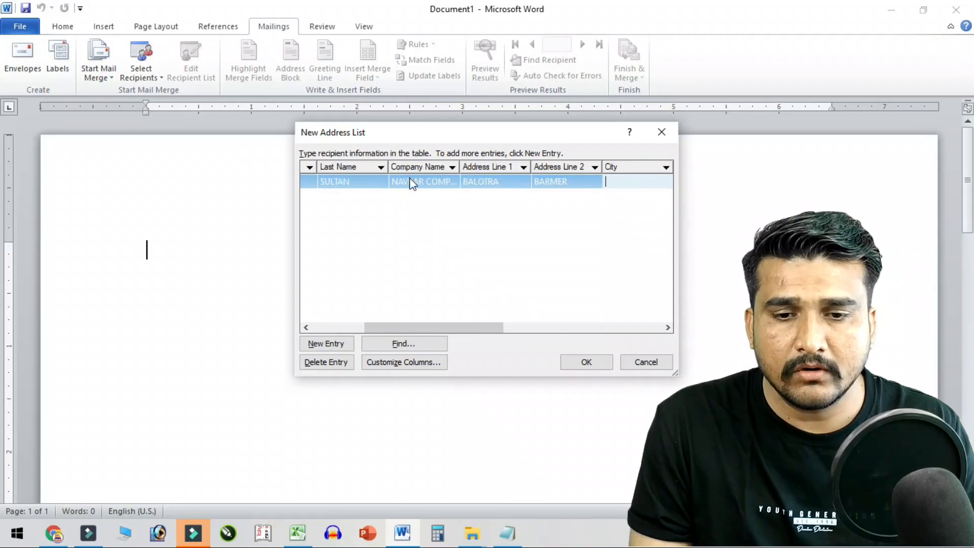
pyautogui.write('BALOTRA')
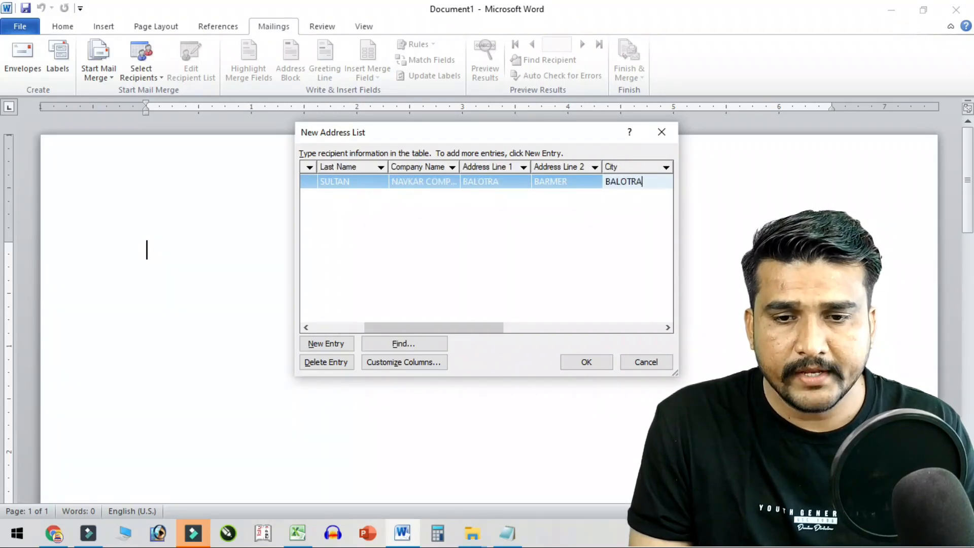
pyautogui.press('Tab')
pyautogui.write('RAJASTH')
pyautogui.press('Tab')
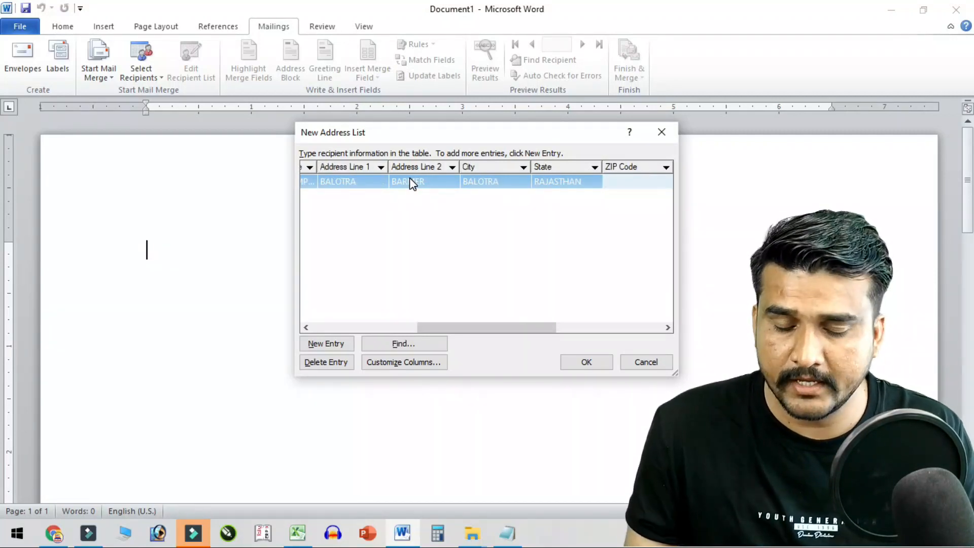
pyautogui.write('344022')
pyautogui.press('Tab')
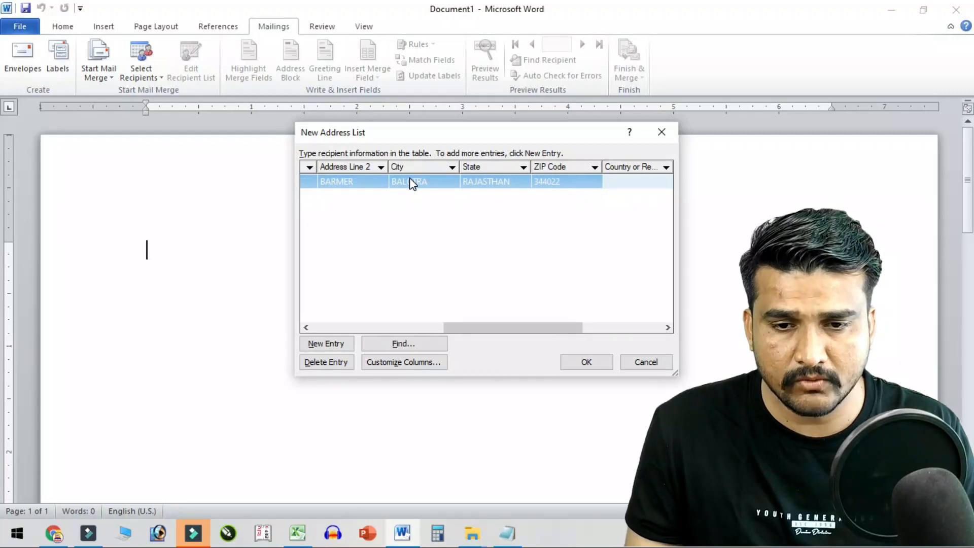
# - Set the country to INDIA, enter the contact's home and work phones and e-mail, and add a blank entry
pyautogui.write('3')
pyautogui.press('BackSpace')
pyautogui.write('INDIA')
pyautogui.press('Tab')
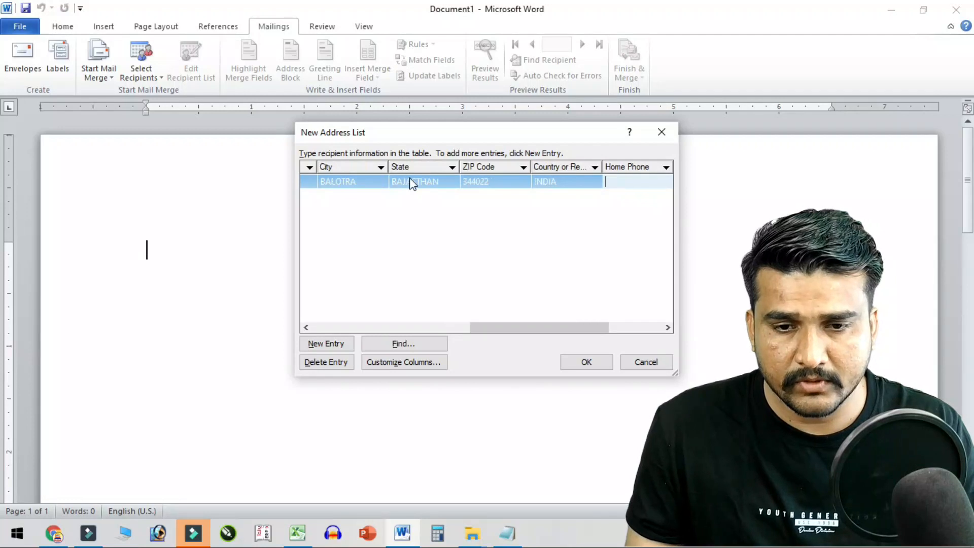
pyautogui.write('1231321')
pyautogui.press('Tab')
pyautogui.write('23132')
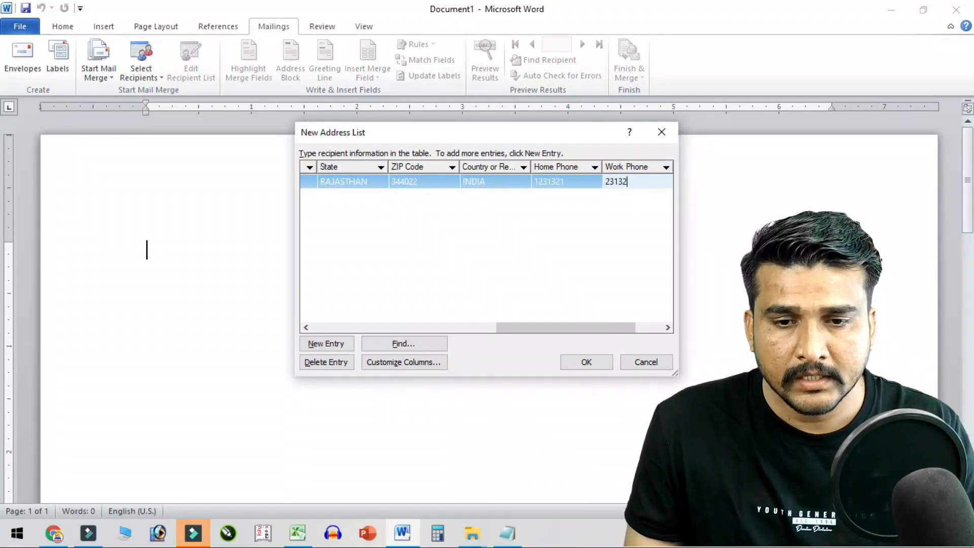
pyautogui.press('Tab')
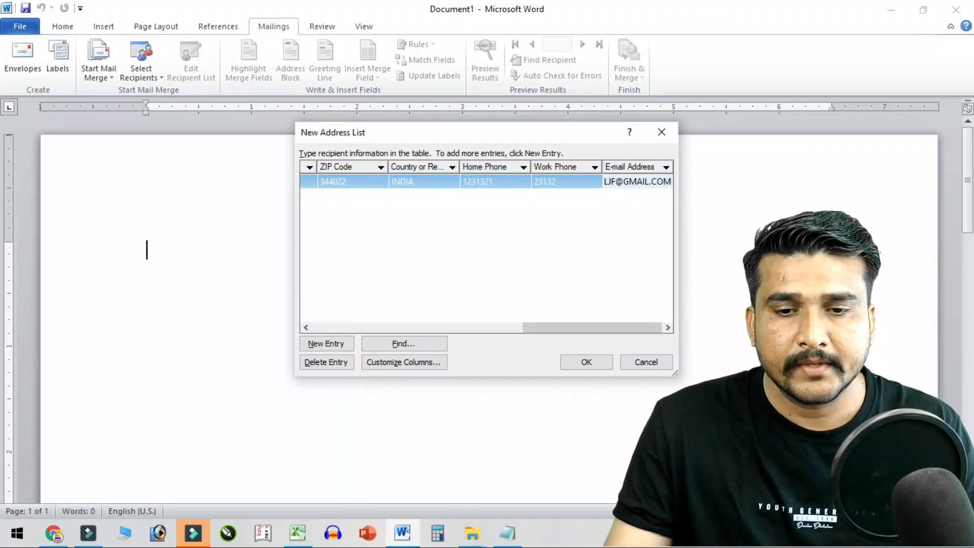
pyautogui.press('Tab')
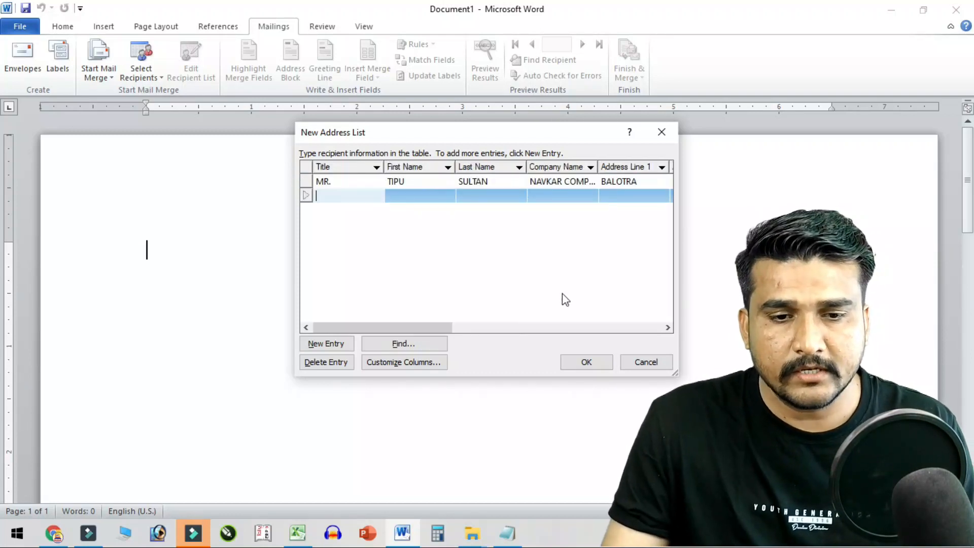
# - Save the recipient list under the file name MY DATA
pyautogui.click(586, 362)
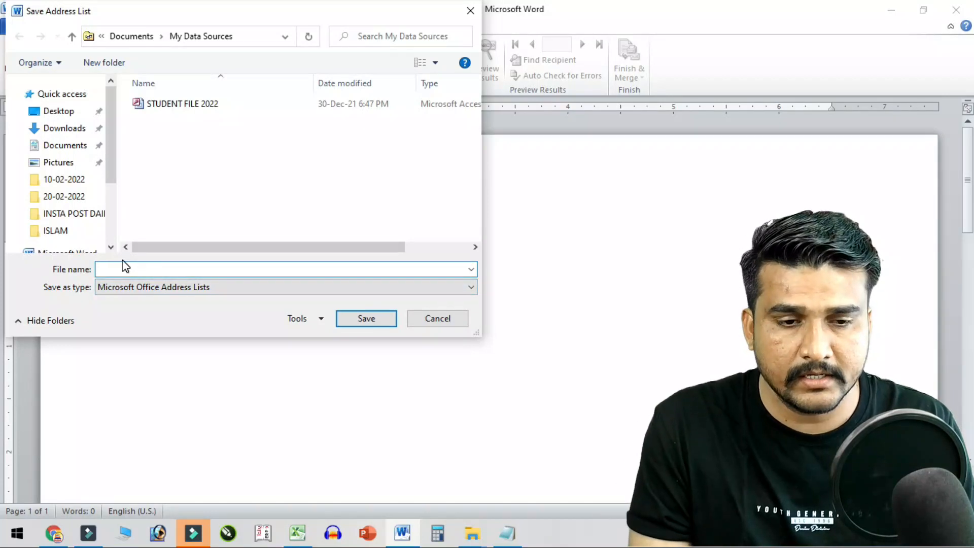
pyautogui.write('MY DA')
pyautogui.write('YA')
pyautogui.press('BackSpace')
pyautogui.press('BackSpace')
pyautogui.write('TA')
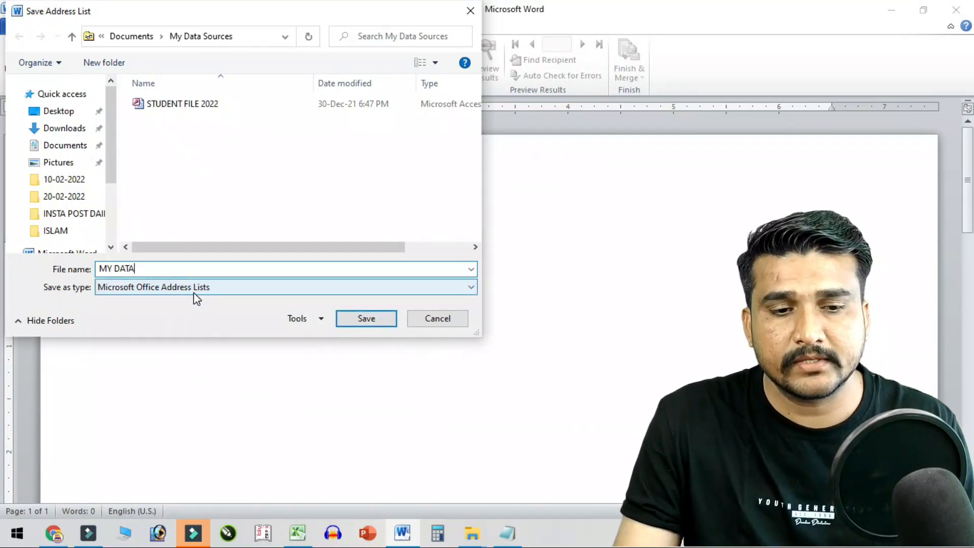
pyautogui.click(371, 323)
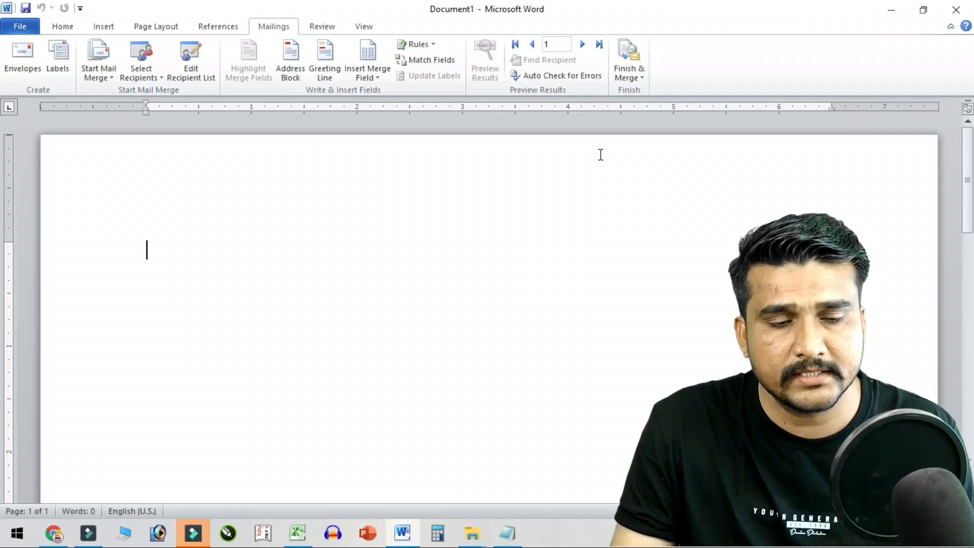
pyautogui.click(153, 69)
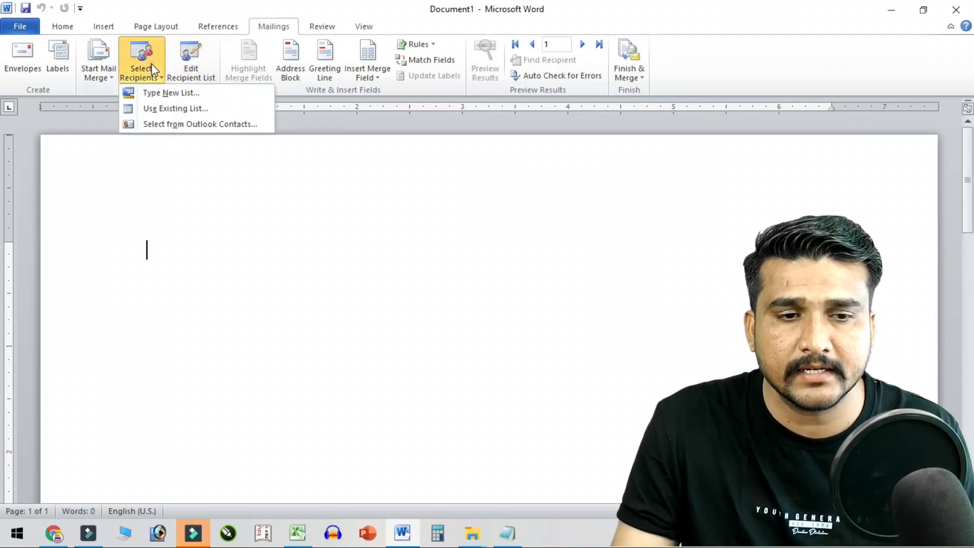
# - Launch Microsoft Access 2010 by searching ACCE from Start, and create a blank database
pyautogui.click(360, 318)
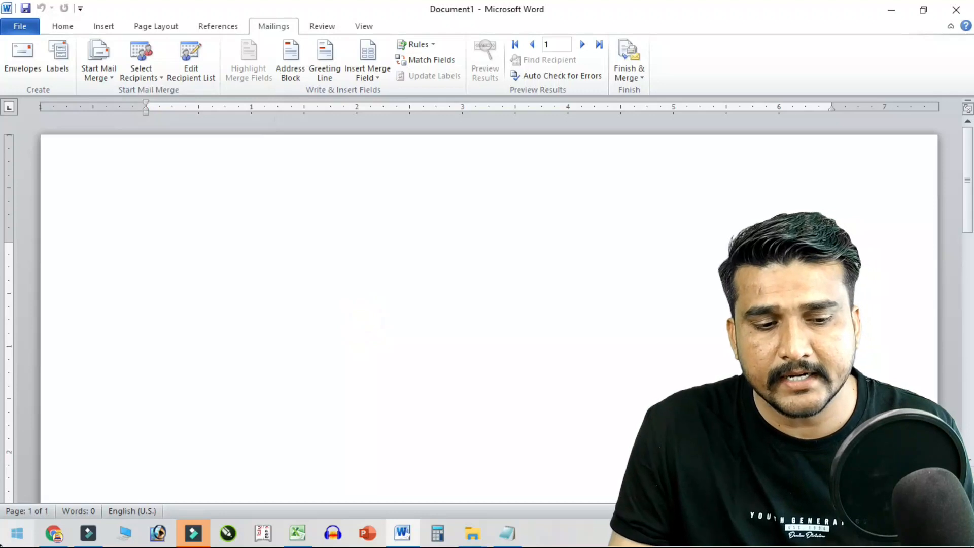
pyautogui.click(4, 535)
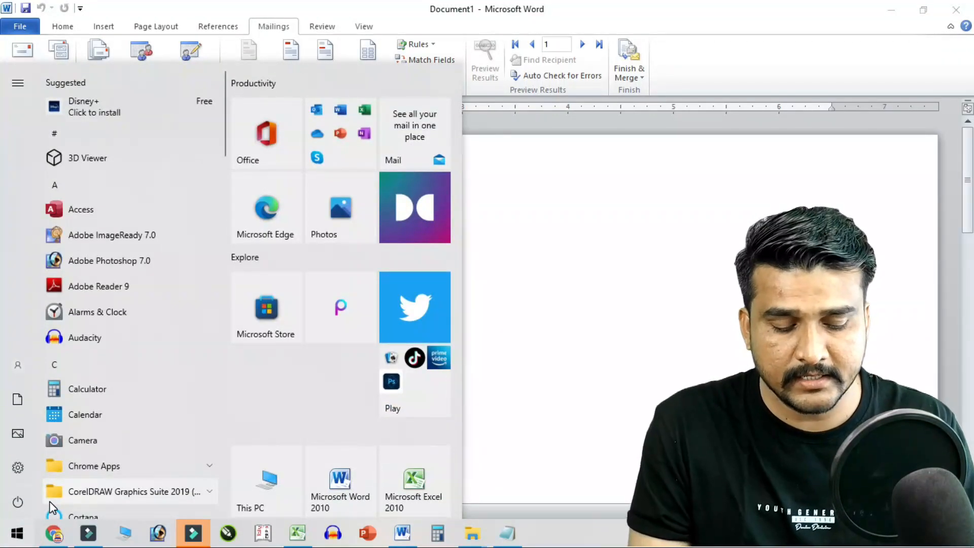
pyautogui.write('ACCE')
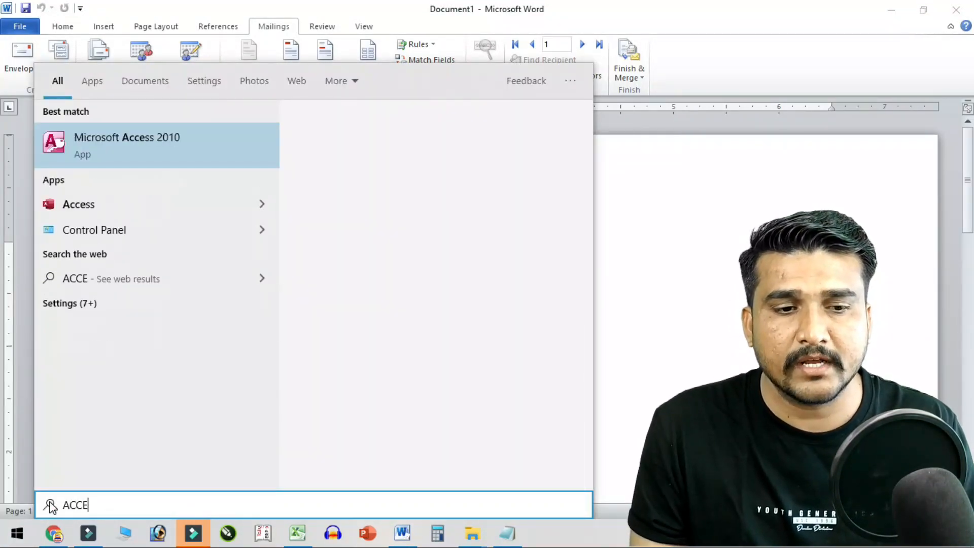
pyautogui.click(156, 155)
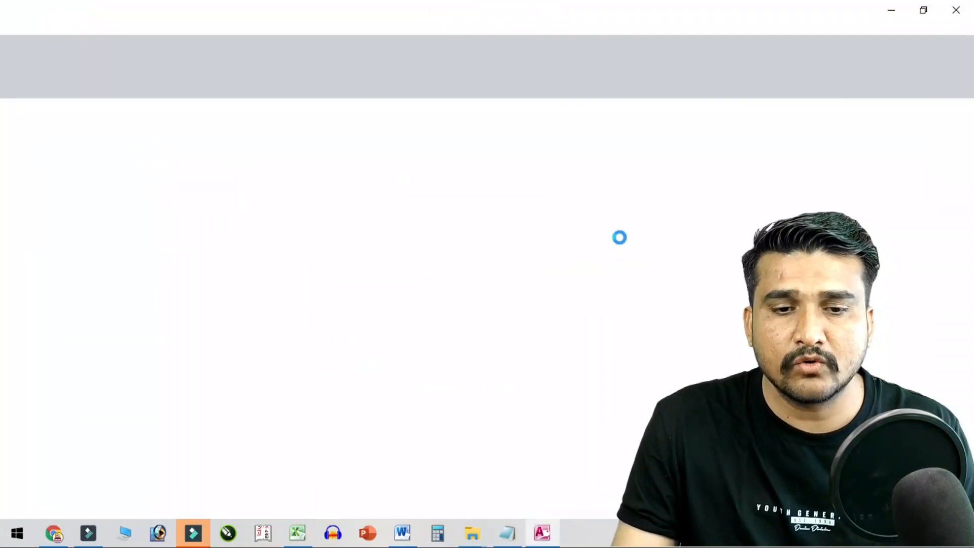
pyautogui.click(814, 403)
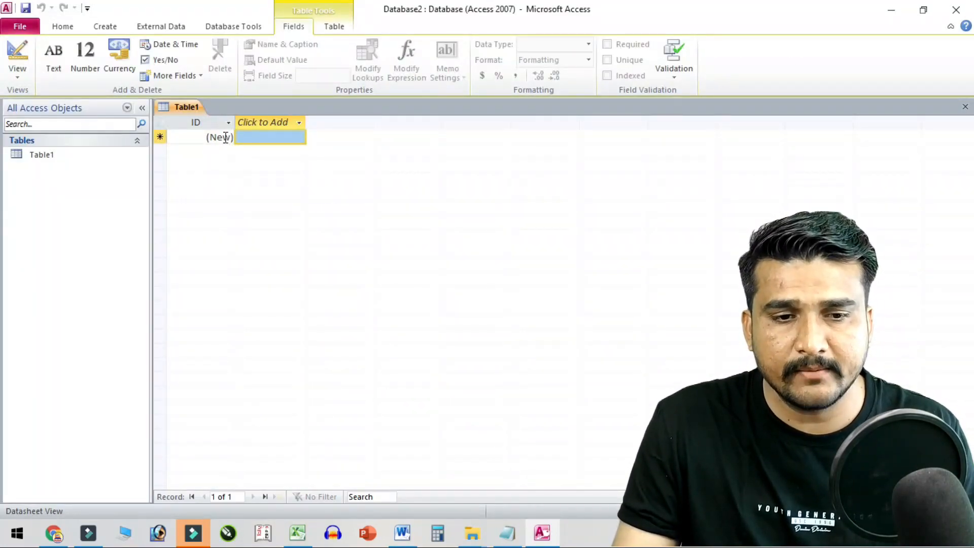
# - Add a NAME text field to Table1, dismissing the reserved-word warning and help page
pyautogui.click(273, 121)
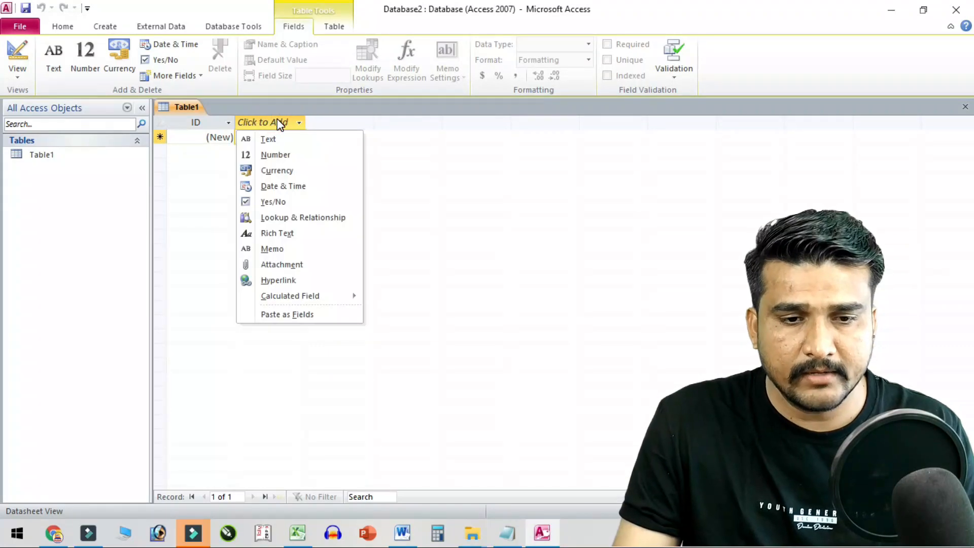
pyautogui.click(279, 138)
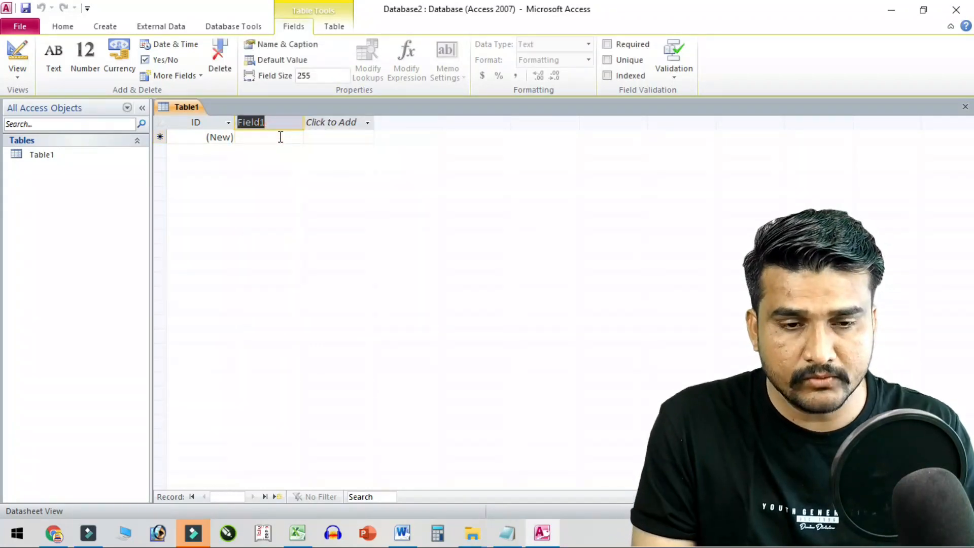
pyautogui.write('NAME')
pyautogui.click(350, 122)
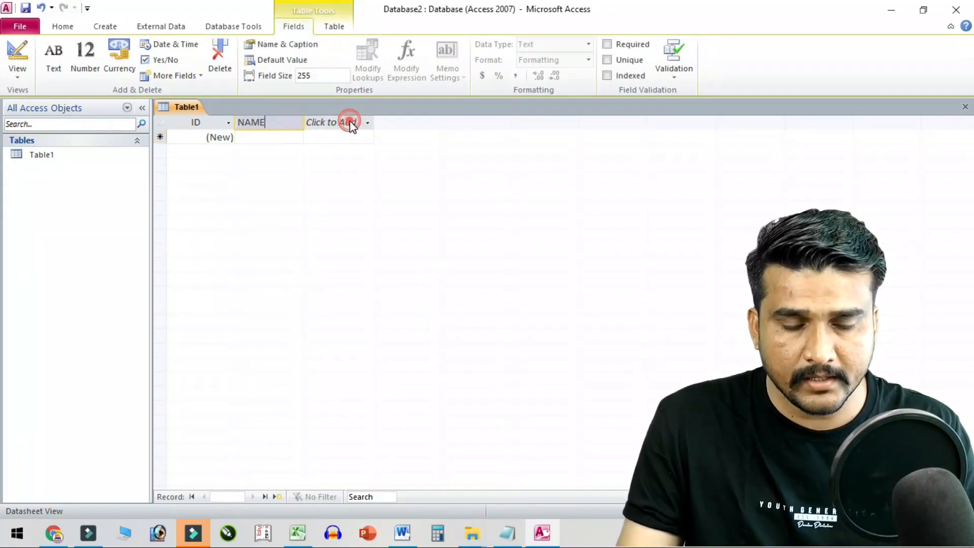
pyautogui.click(436, 309)
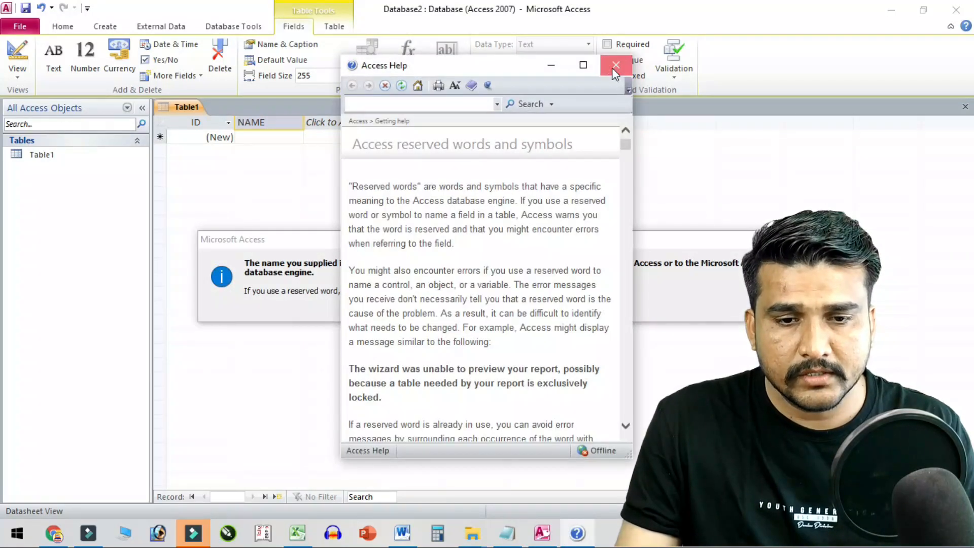
pyautogui.click(615, 65)
pyautogui.click(431, 311)
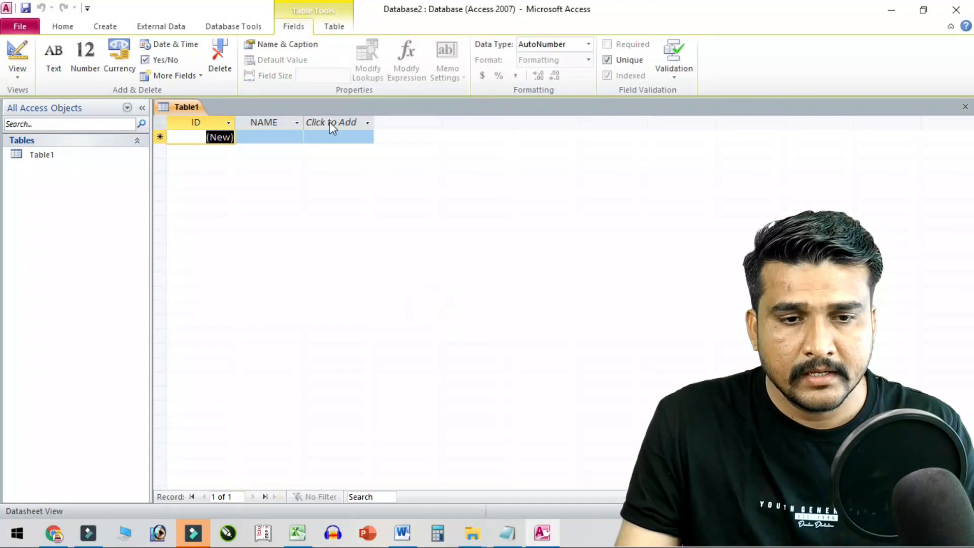
# - Add a second text column named PER%
pyautogui.click(329, 121)
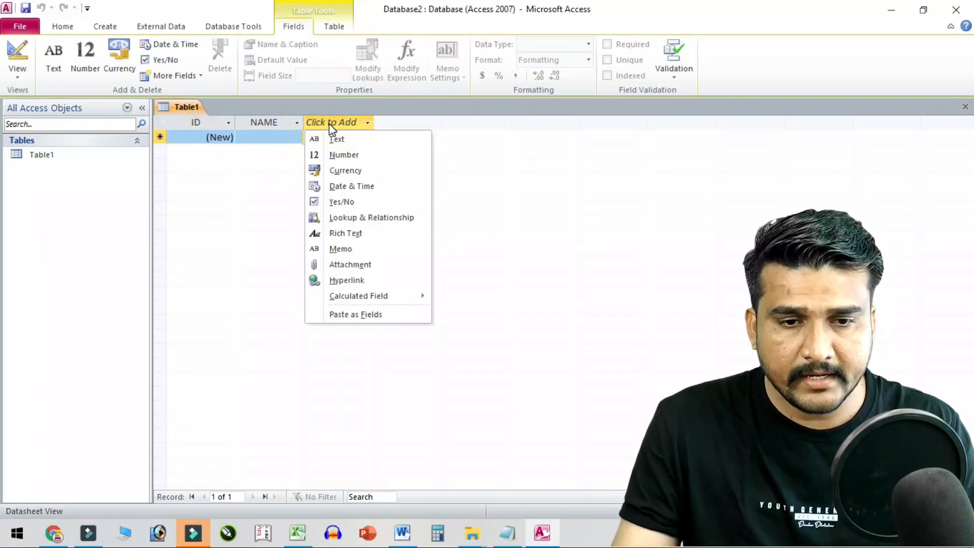
pyautogui.click(343, 141)
pyautogui.write('HINDI')
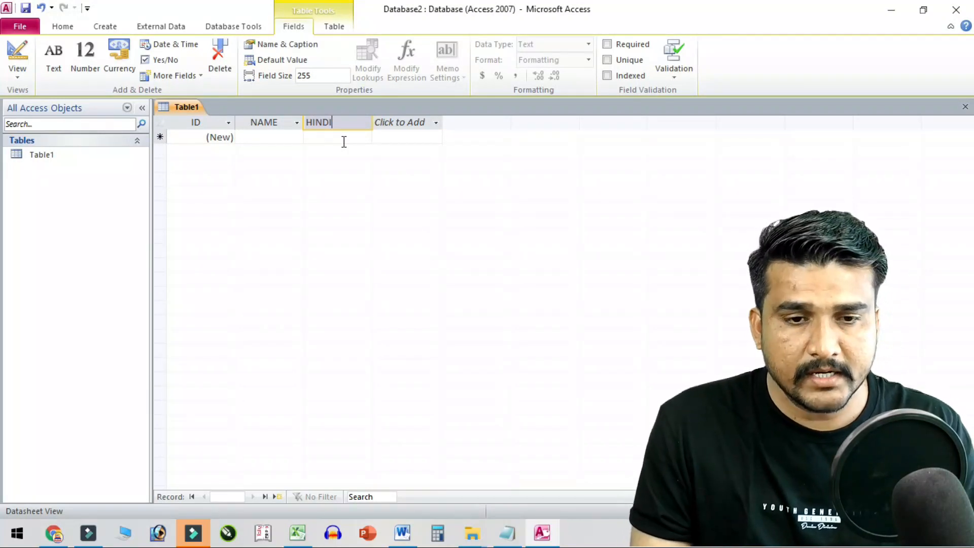
pyautogui.press('BackSpace')
pyautogui.press('BackSpace')
pyautogui.press('BackSpace')
pyautogui.write('PER')
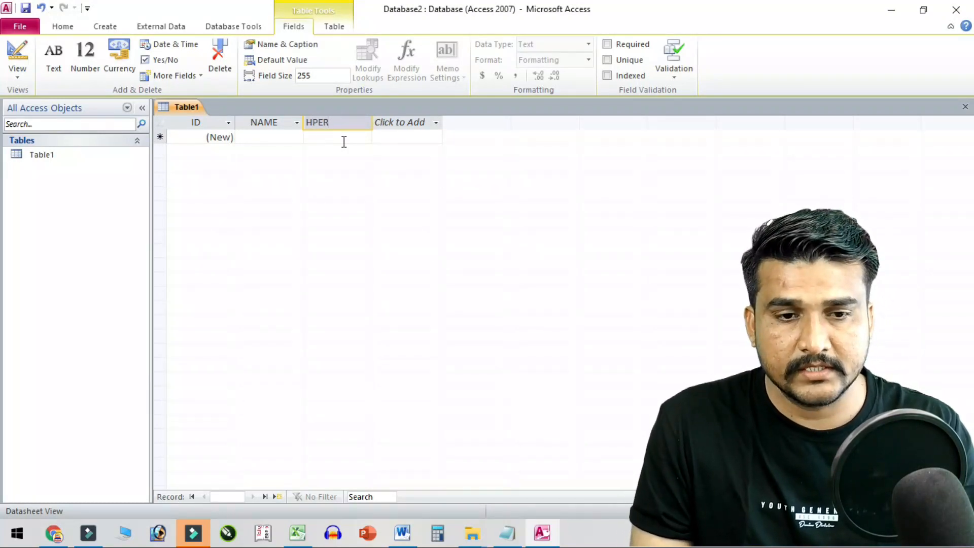
pyautogui.press('BackSpace')
pyautogui.press('BackSpace')
pyautogui.press('BackSpace')
pyautogui.press('BackSpace')
pyautogui.write('PER%')
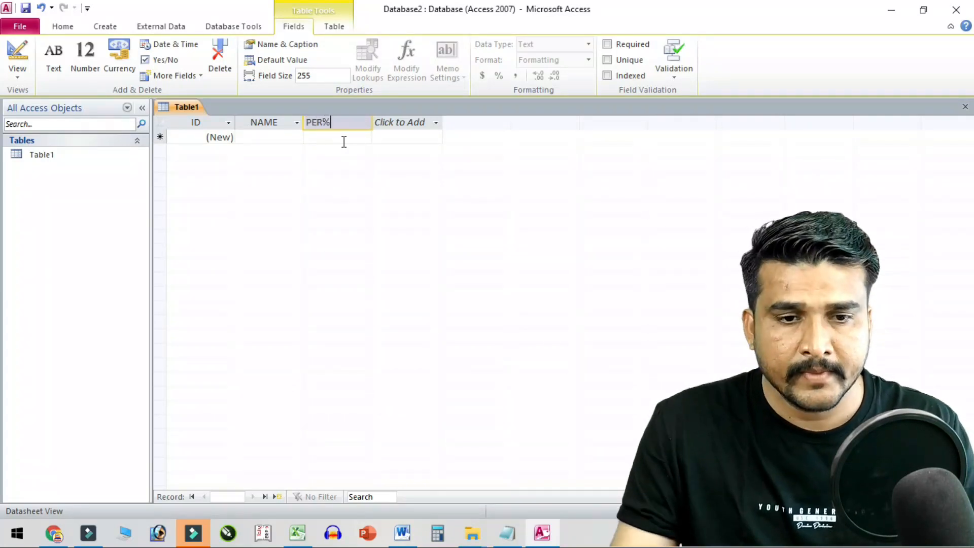
pyautogui.click(285, 137)
# - Enter the first two student records with percentages 85 and 95
pyautogui.click(286, 138)
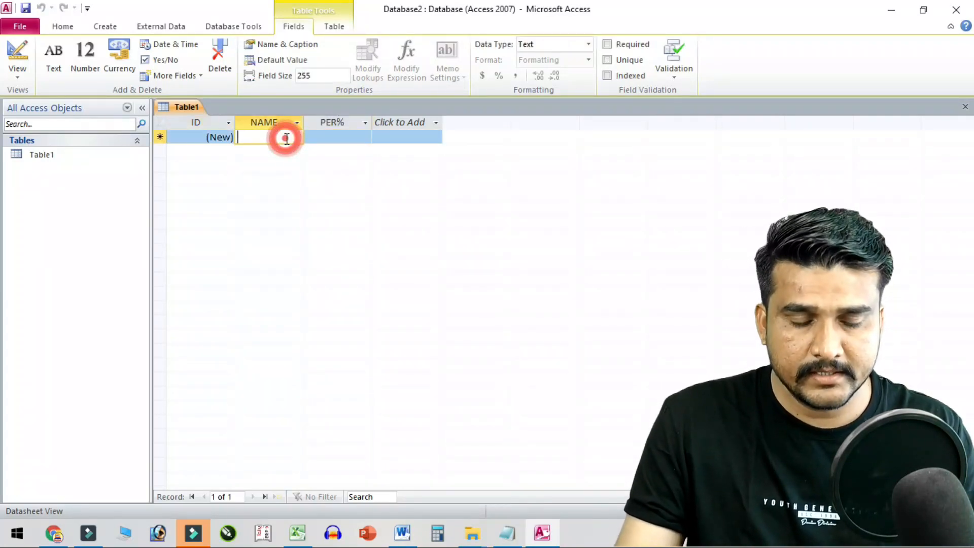
pyautogui.write('RAM')
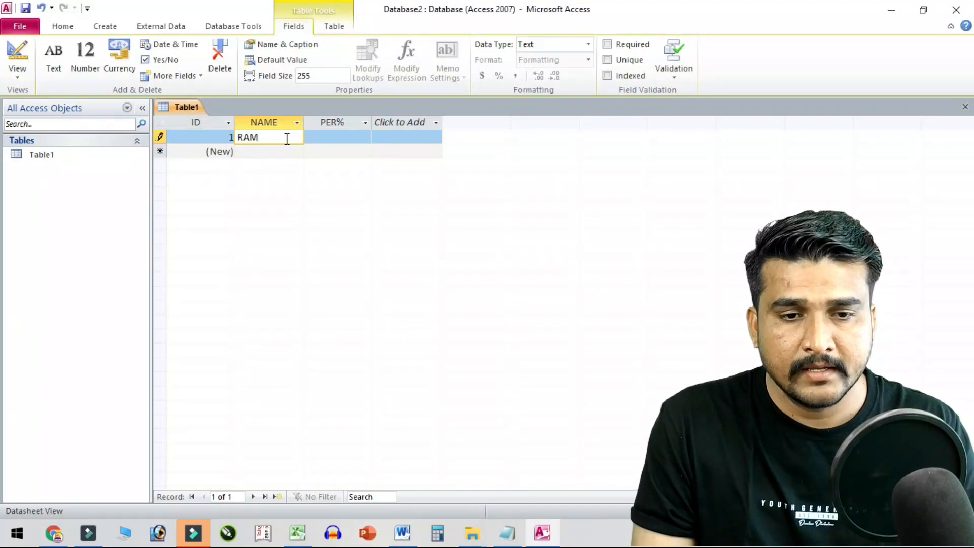
pyautogui.press('Tab')
pyautogui.write('85')
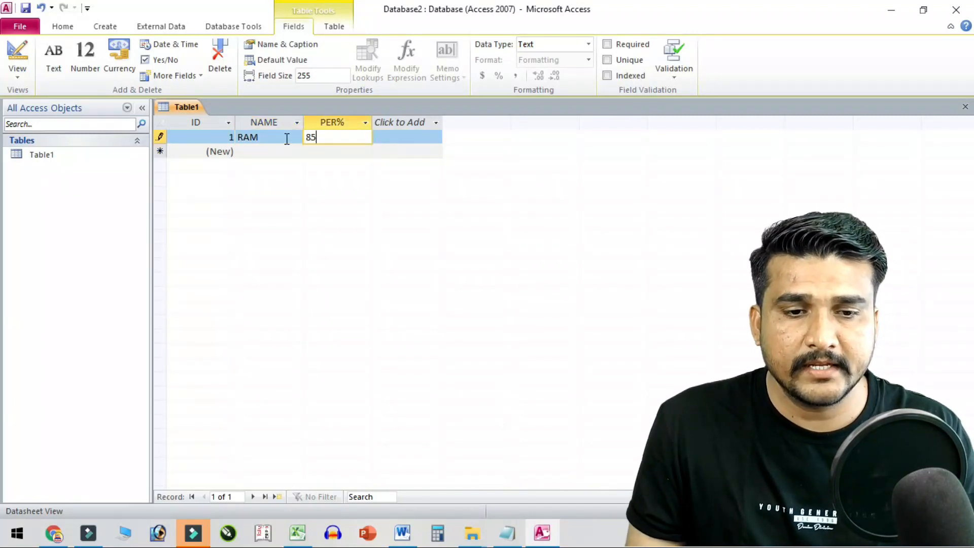
pyautogui.press('Tab')
pyautogui.press('Tab')
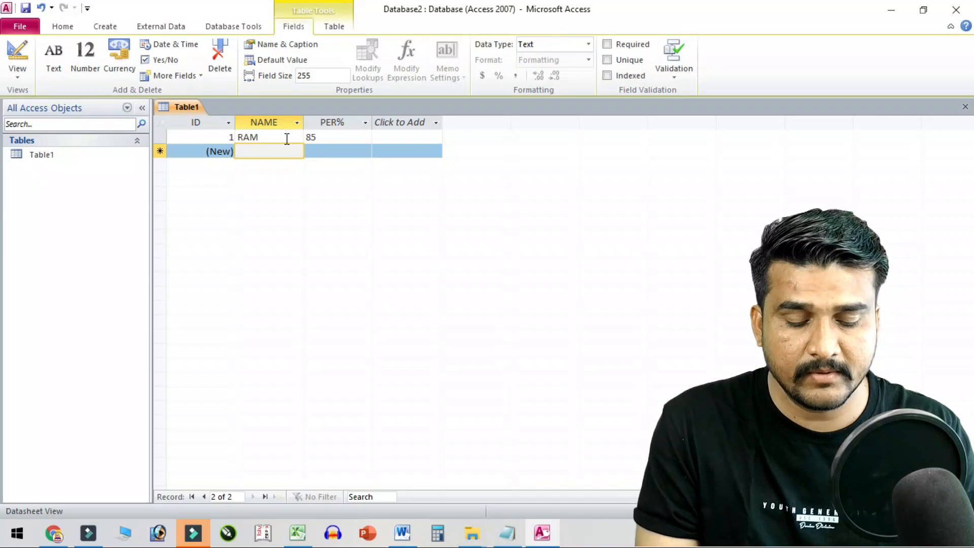
pyautogui.write('KISHAN')
pyautogui.press('Tab')
pyautogui.write('95')
# - Enter the third student record with a percentage of 12
pyautogui.press('Tab')
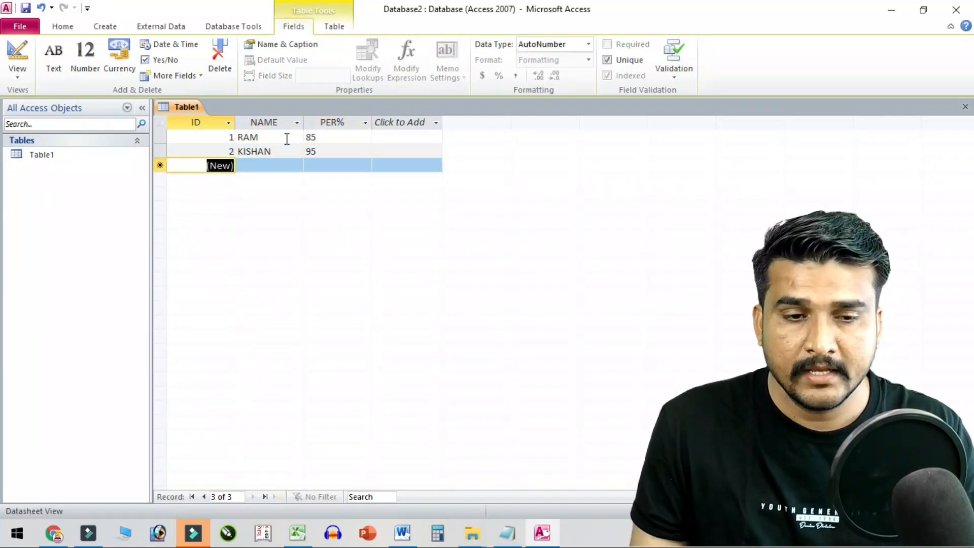
pyautogui.press('Tab')
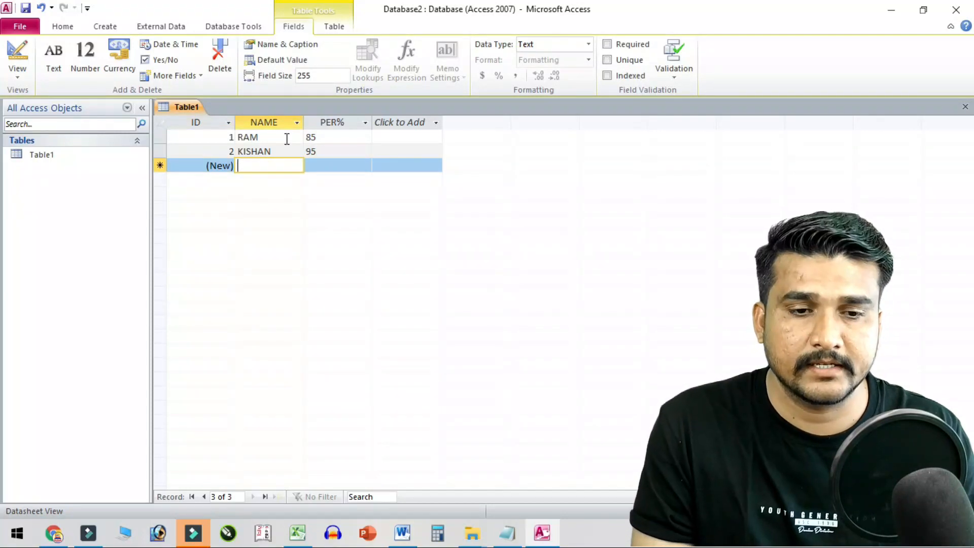
pyautogui.write('SHYAM')
pyautogui.press('Tab')
pyautogui.write('1231')
pyautogui.press('BackSpace')
pyautogui.press('BackSpace')
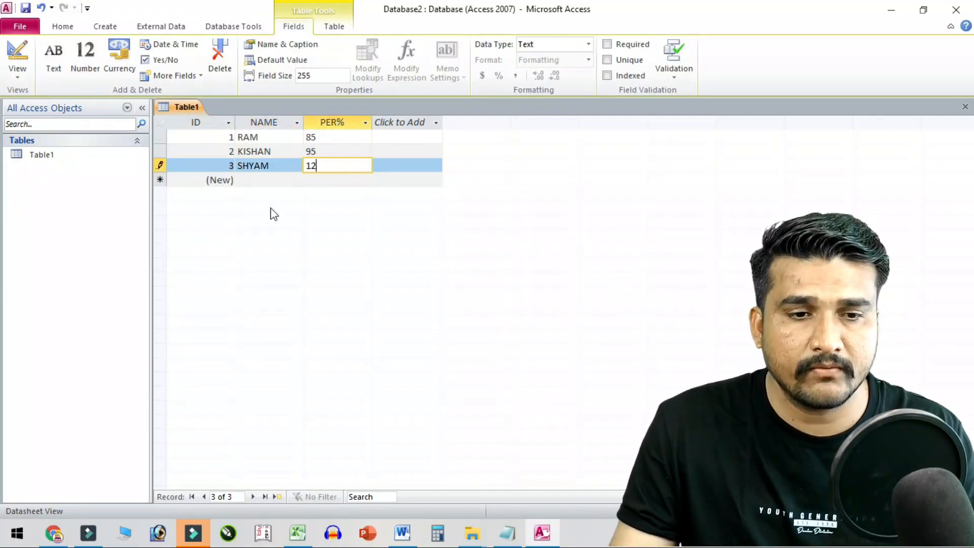
pyautogui.click(21, 26)
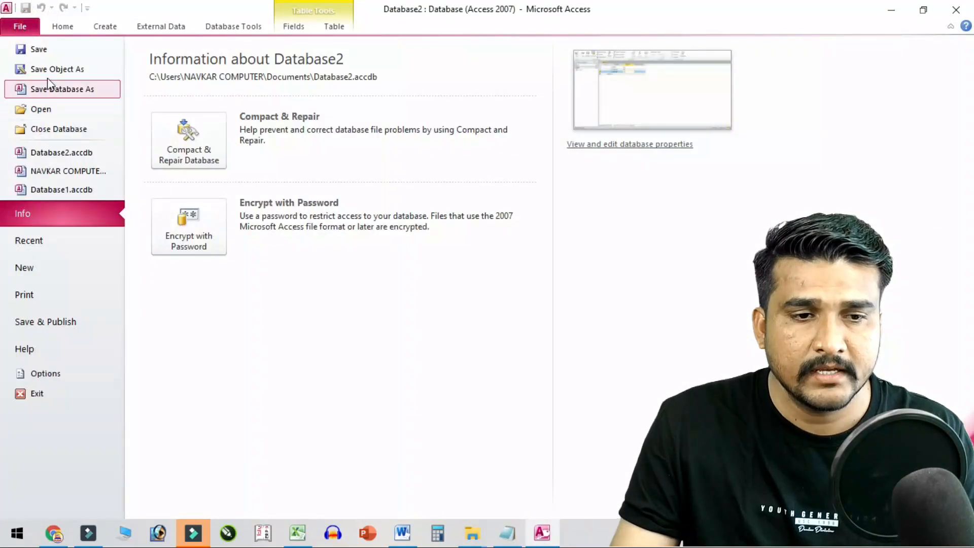
# - Save the table as Table1 and begin saving the database under a new name, closing open objects
pyautogui.click(46, 48)
pyautogui.click(489, 211)
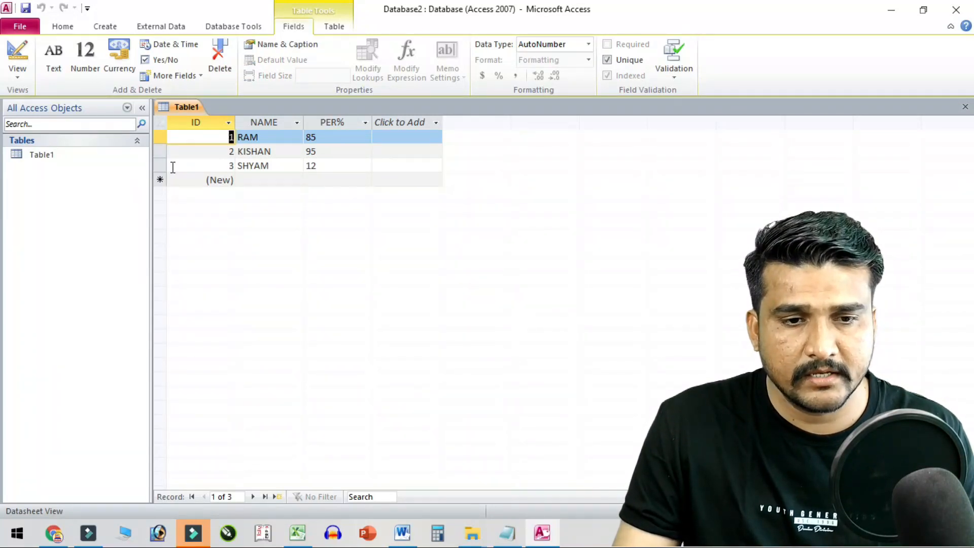
pyautogui.click(12, 28)
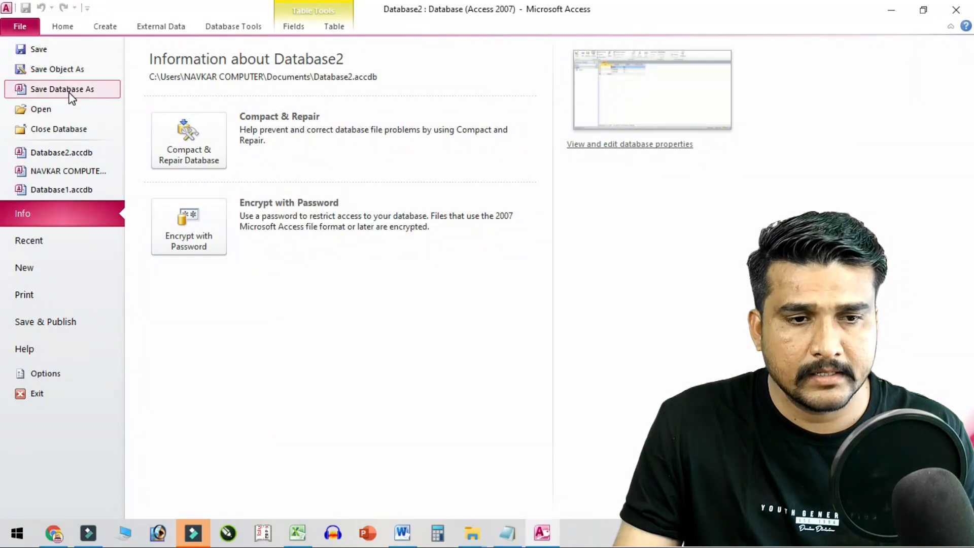
pyautogui.click(82, 91)
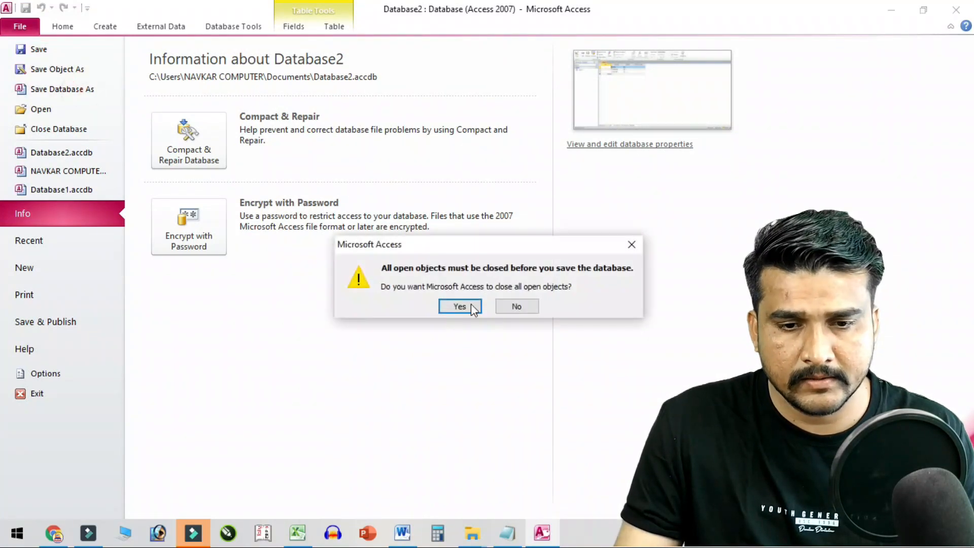
pyautogui.click(475, 307)
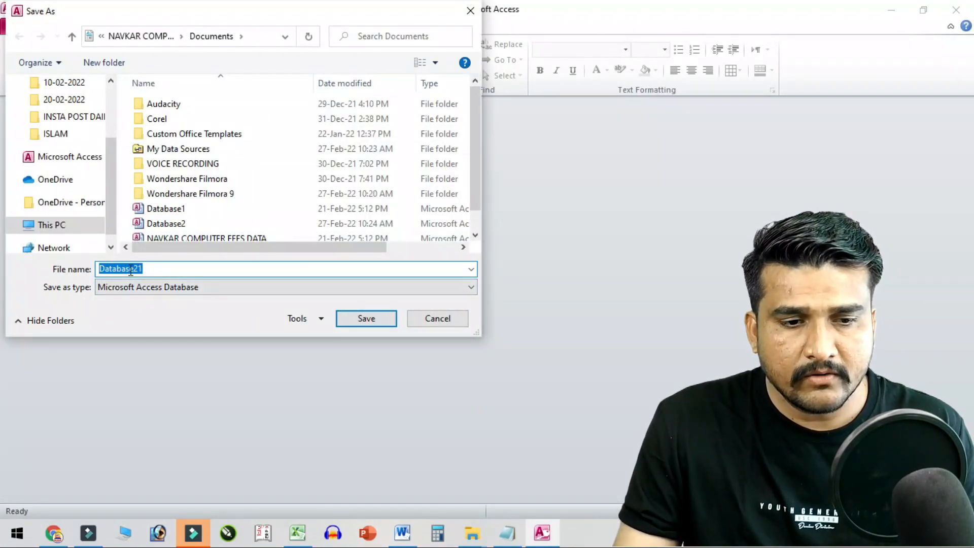
# - Save the database copy as Database21 on the Desktop
pyautogui.moveTo(109, 164); pyautogui.dragTo(108, 114)
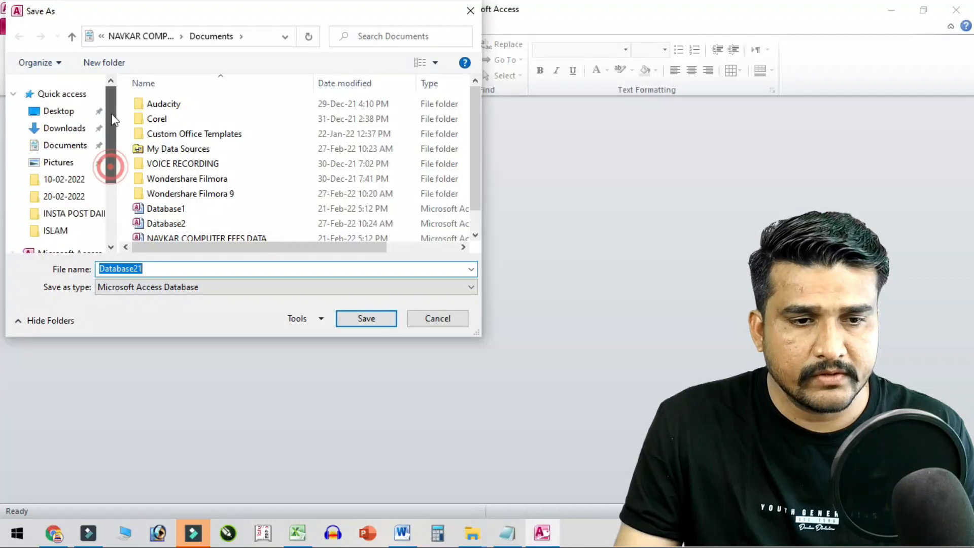
pyautogui.click(59, 110)
pyautogui.doubleClick(153, 268)
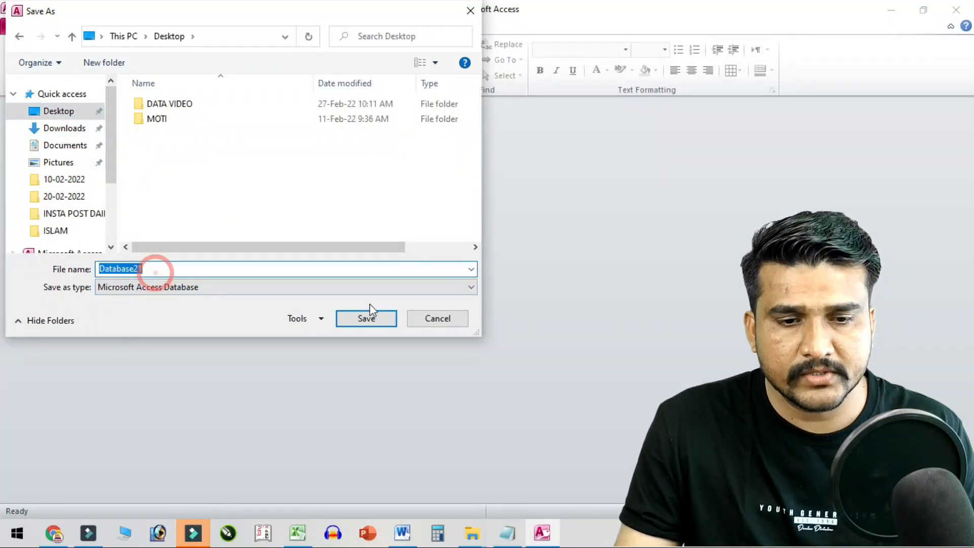
pyautogui.click(365, 319)
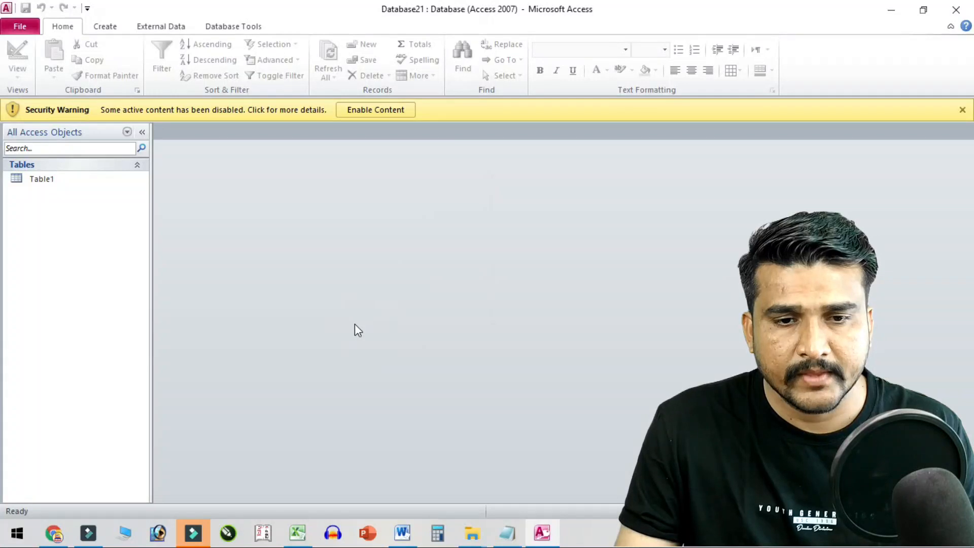
# - Close Access and the blank Word document without saving, then return to the Excel workbook
pyautogui.click(956, 9)
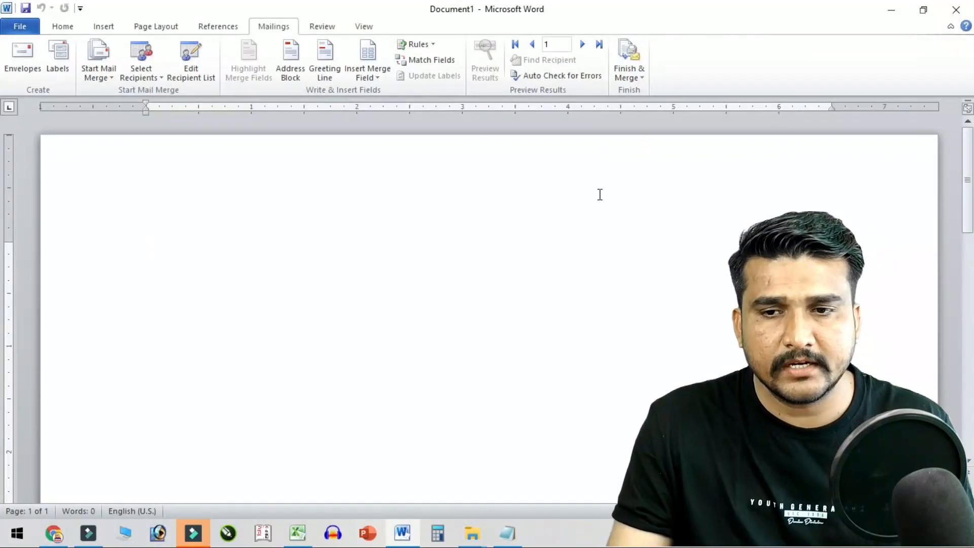
pyautogui.click(956, 9)
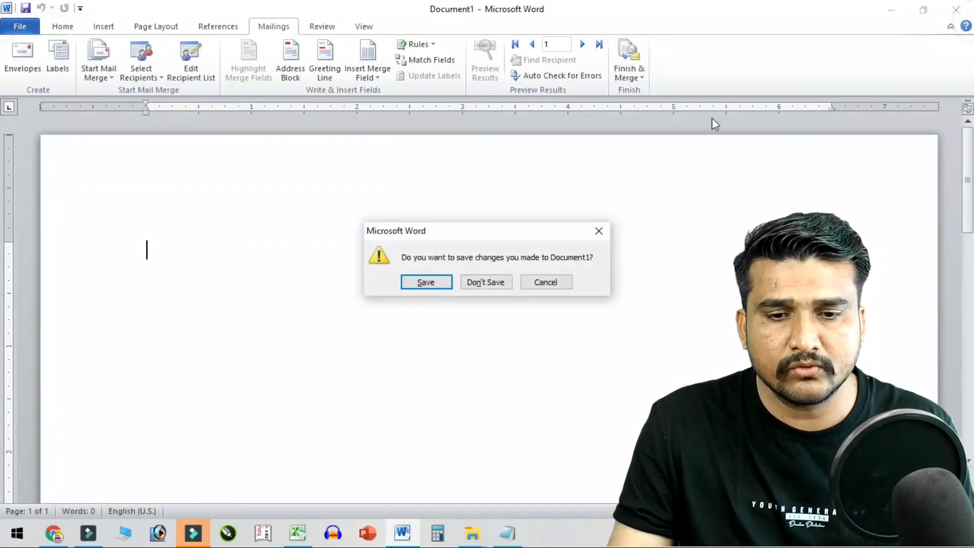
pyautogui.click(494, 283)
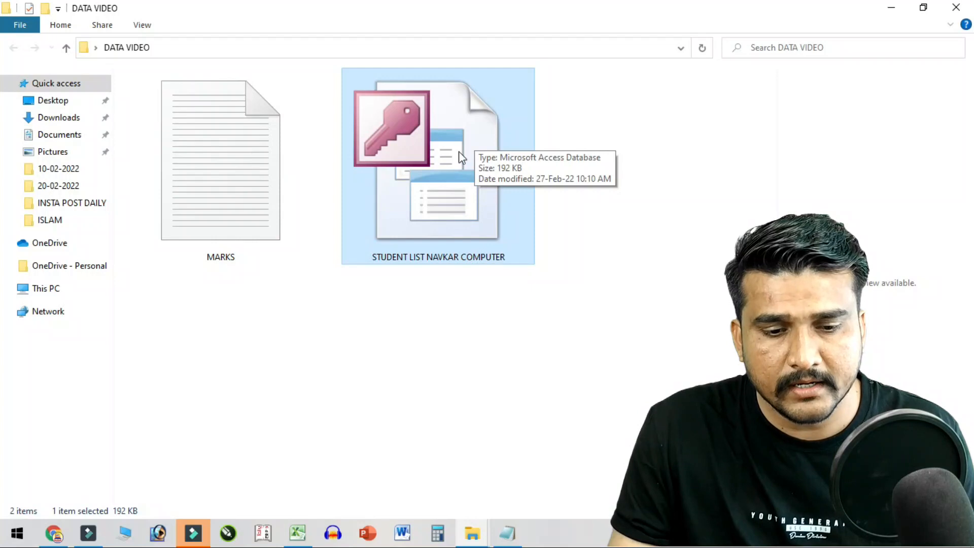
pyautogui.click(297, 533)
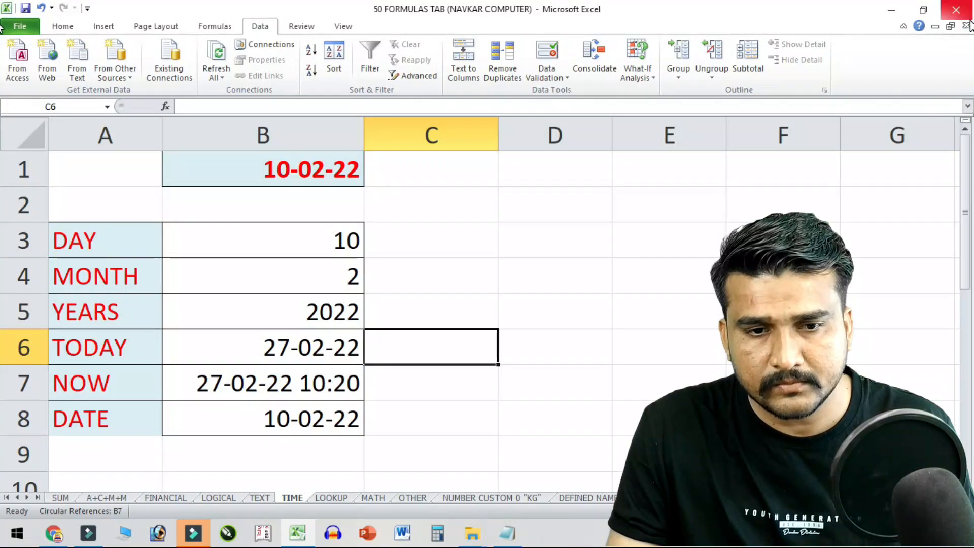
# - Close the TIME-sheet workbook without saving and switch to the ACCESS sheet
pyautogui.click(955, 9)
pyautogui.click(497, 294)
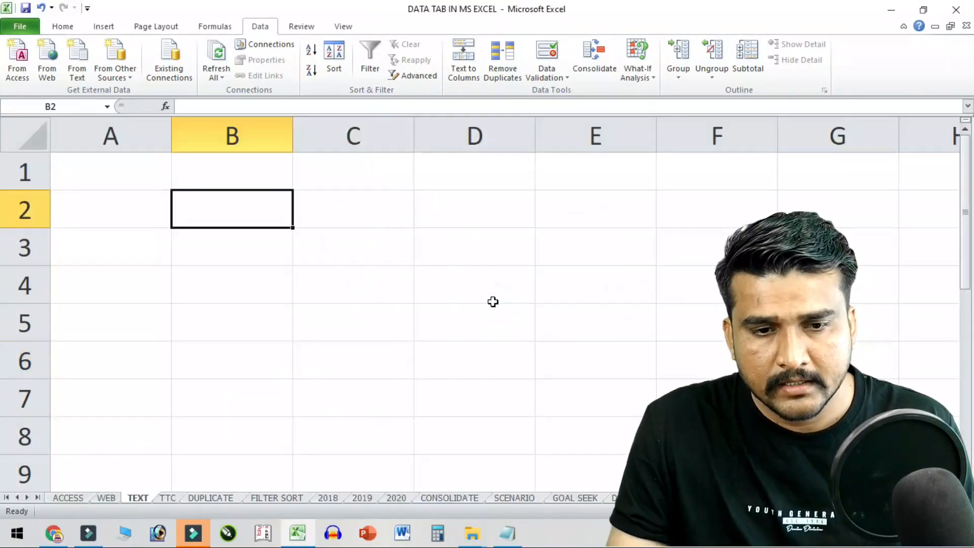
pyautogui.click(70, 498)
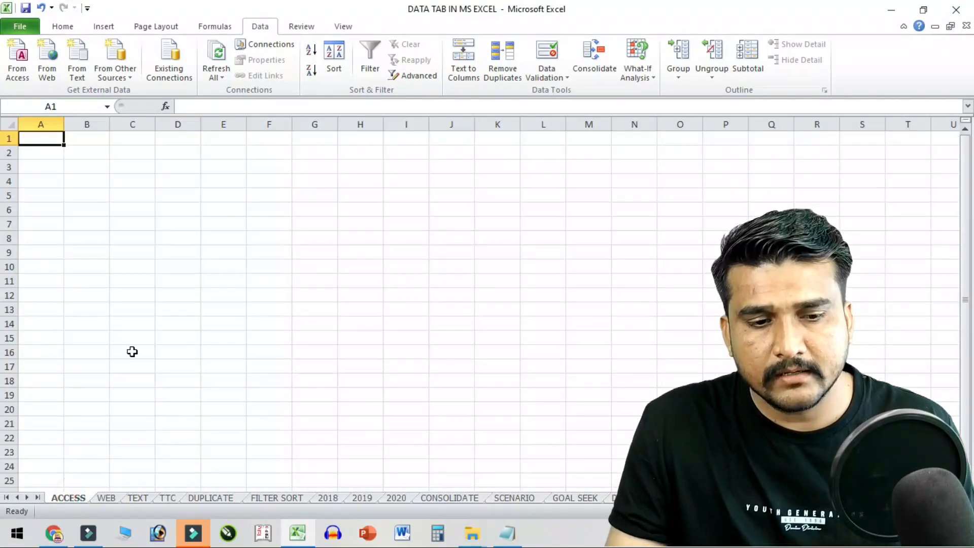
pyautogui.scroll(4, 129, 312)
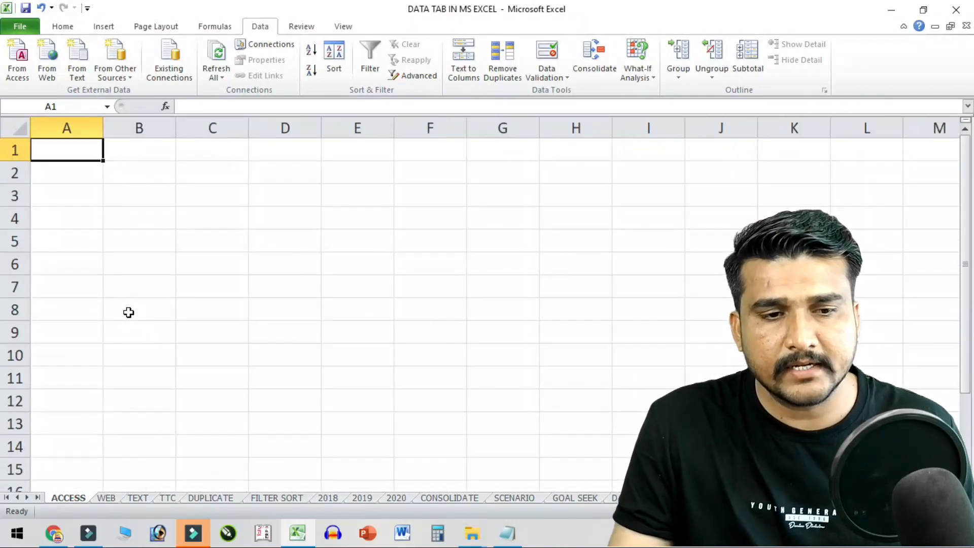
# - Import the STUDENT LIST NAVKAR COMPUTER database from Desktop > DATA VIDEO as a table at $A$1
pyautogui.click(15, 69)
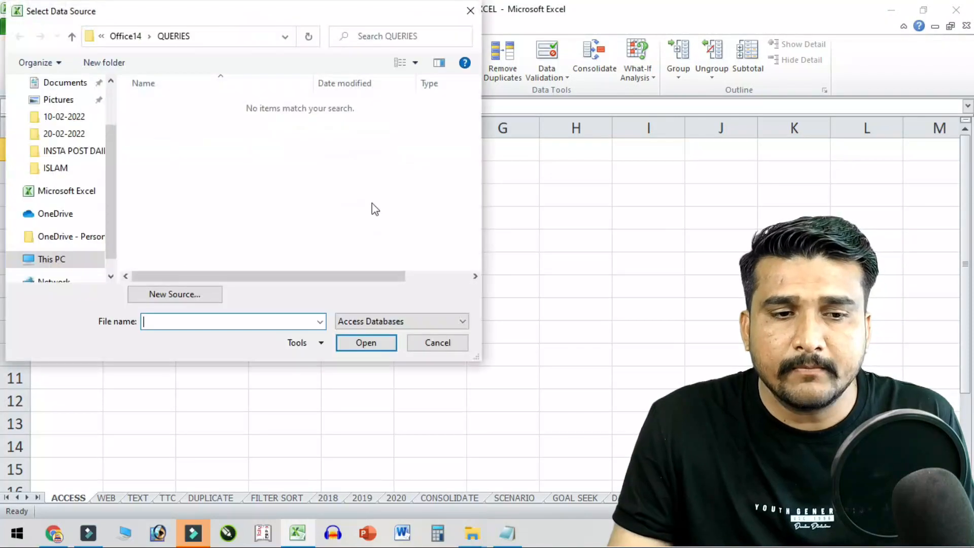
pyautogui.scroll(3, 58, 132)
pyautogui.click(57, 112)
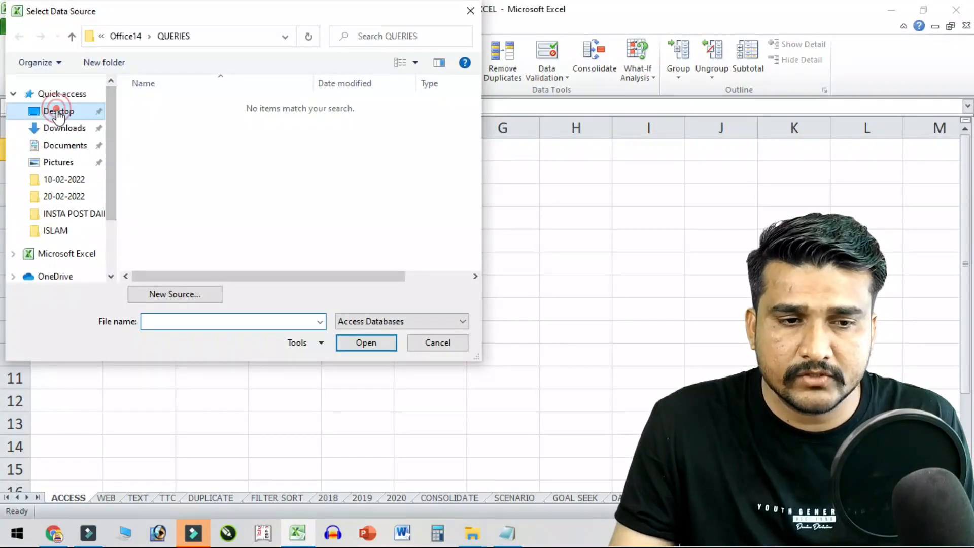
pyautogui.click(191, 108)
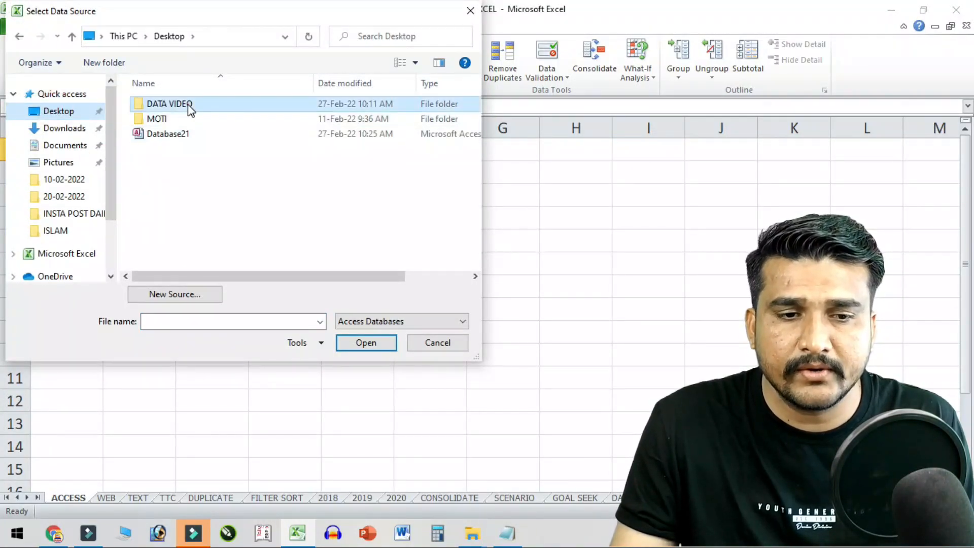
pyautogui.doubleClick(236, 102)
pyautogui.click(268, 109)
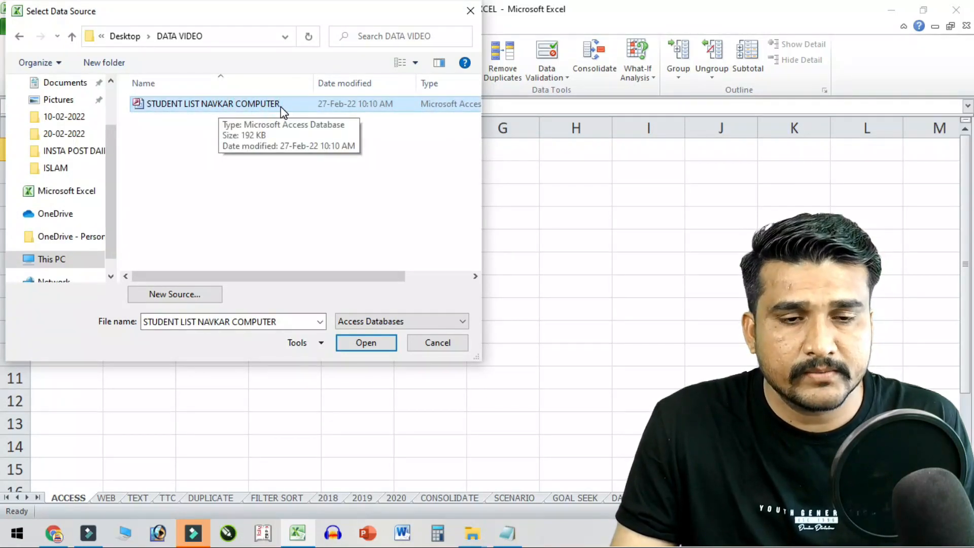
pyautogui.click(369, 345)
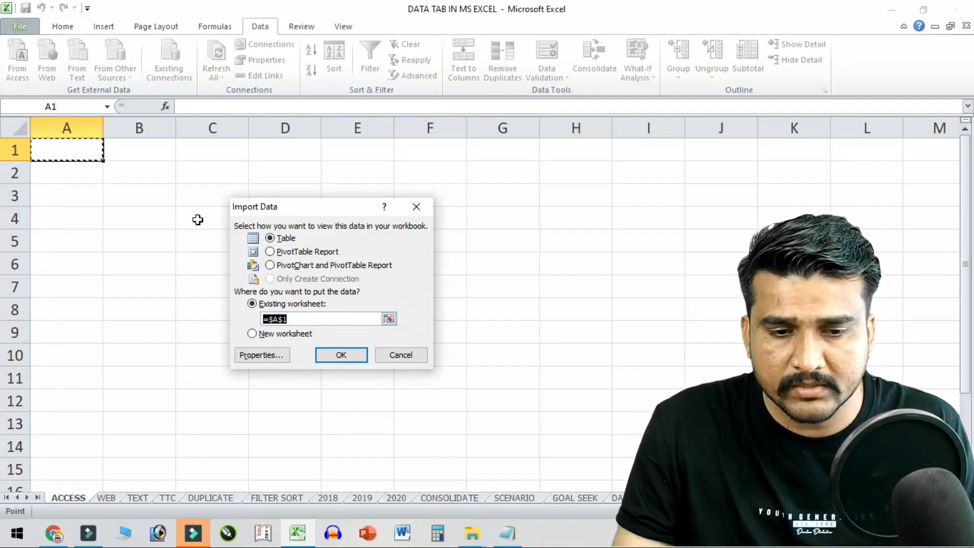
pyautogui.click(340, 355)
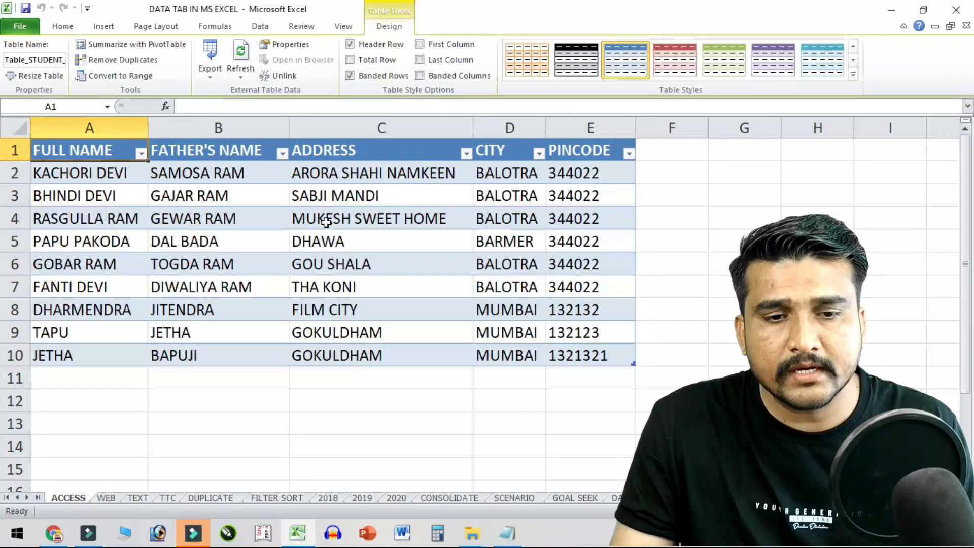
# - Preview several table styles and apply a red Medium table style
pyautogui.keyDown('ctrl'); pyautogui.scroll(2, 322, 229); pyautogui.keyUp('ctrl')
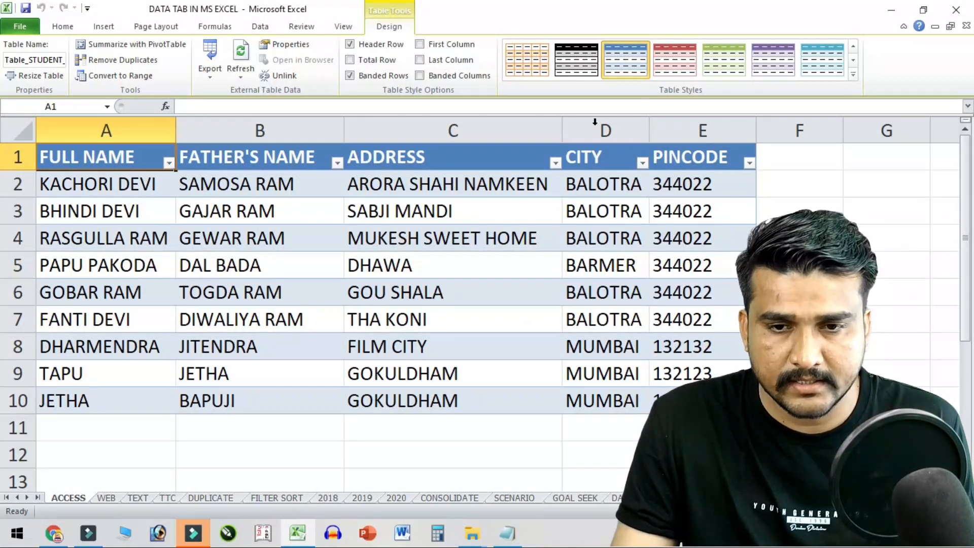
pyautogui.click(664, 66)
pyautogui.click(725, 66)
pyautogui.click(767, 66)
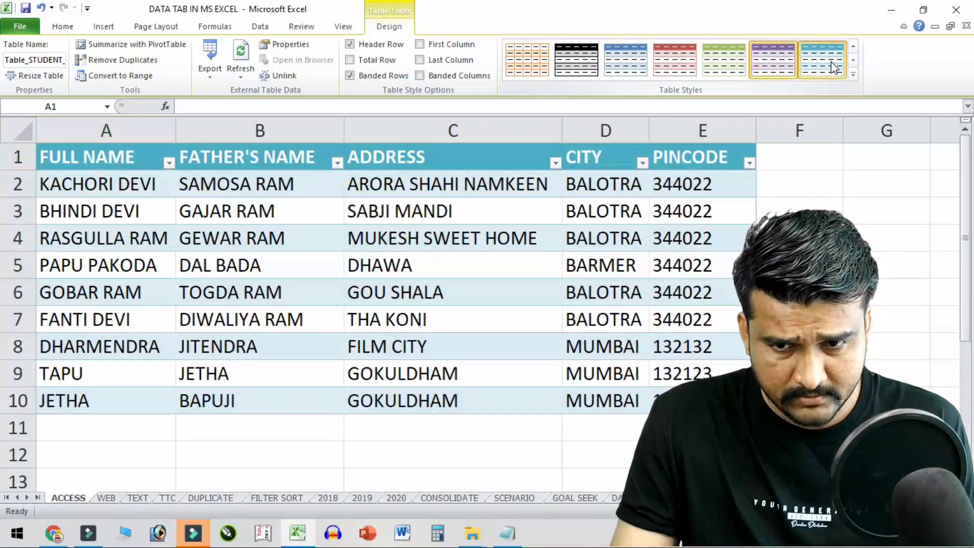
pyautogui.click(853, 74)
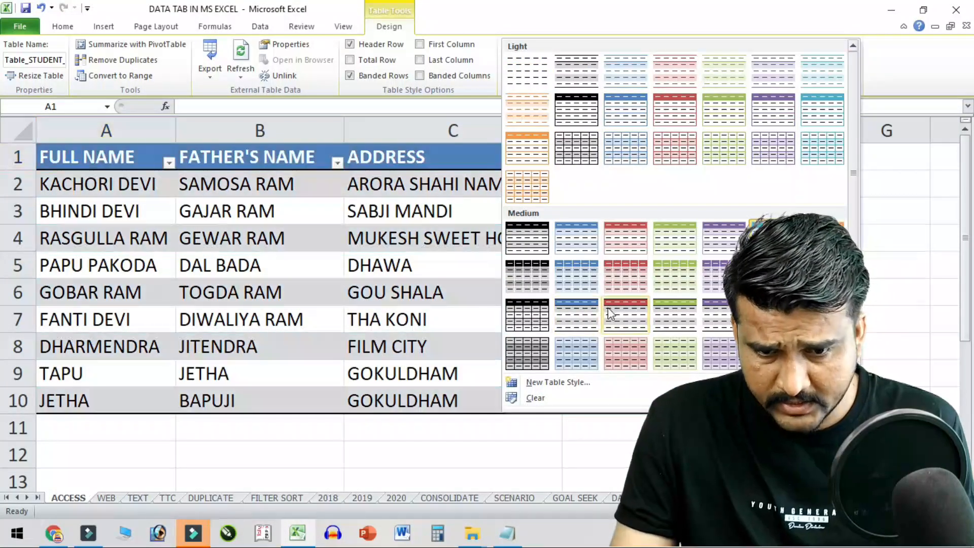
pyautogui.click(610, 313)
pyautogui.click(629, 264)
# - Adjust table style options to emphasize first and last columns, with no banding or Total row
pyautogui.click(362, 55)
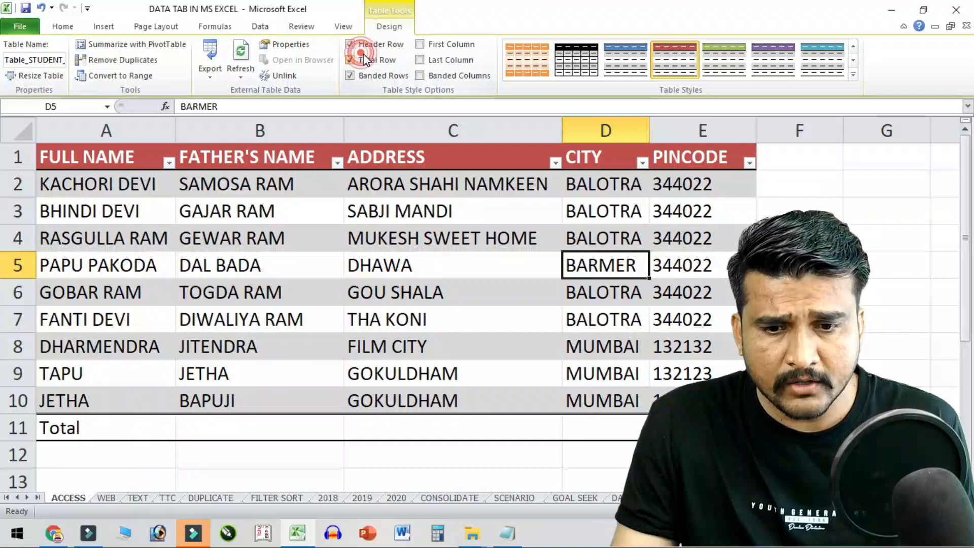
pyautogui.click(432, 60)
pyautogui.click(436, 45)
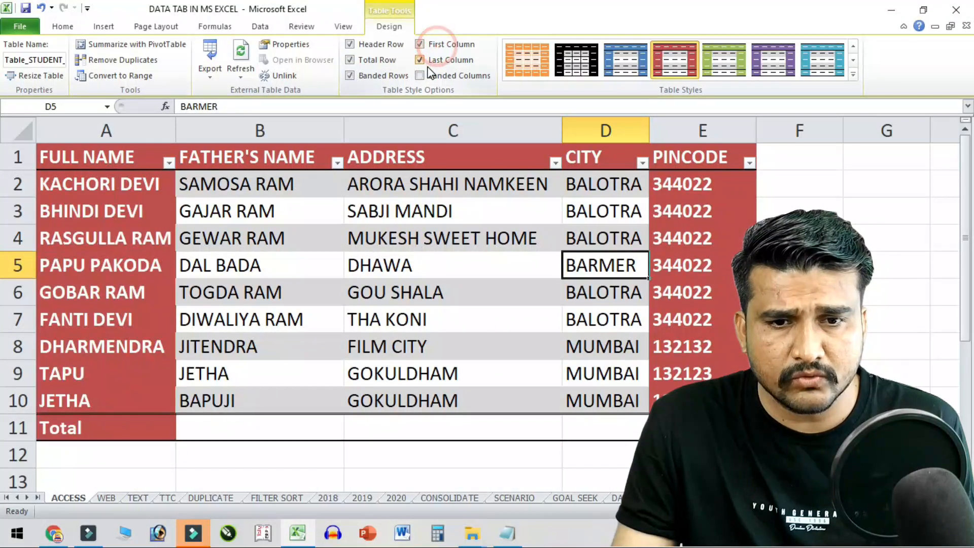
pyautogui.click(428, 62)
pyautogui.click(430, 75)
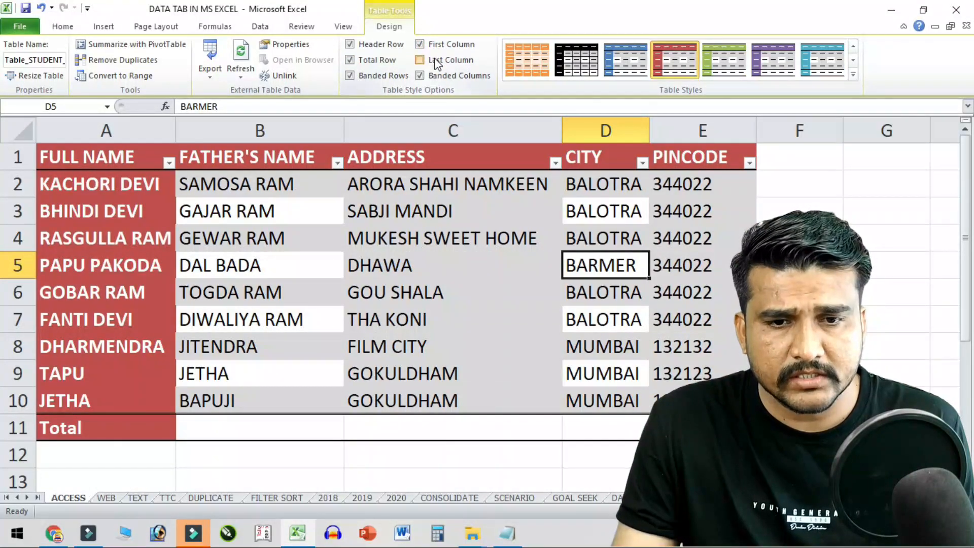
pyautogui.click(435, 61)
pyautogui.click(428, 75)
pyautogui.click(386, 75)
pyautogui.click(388, 60)
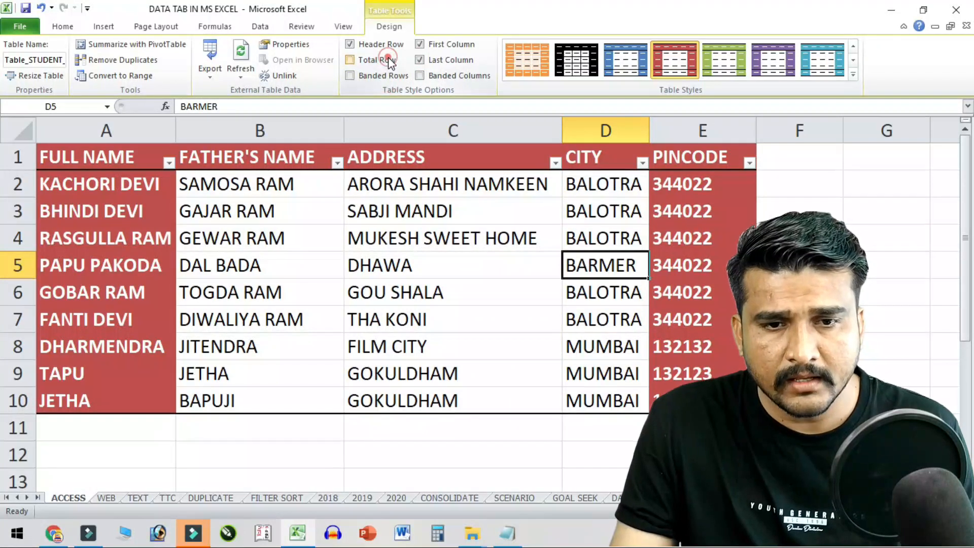
pyautogui.click(382, 203)
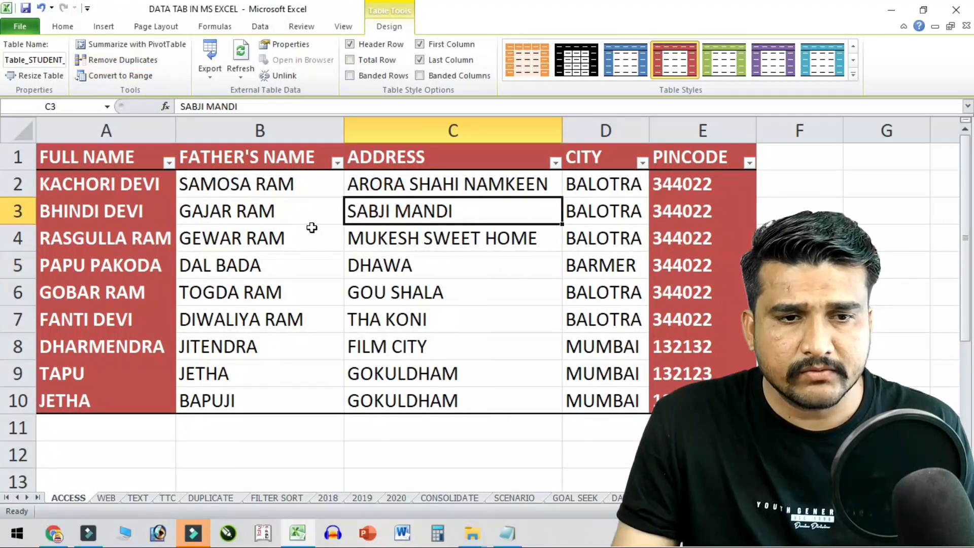
# - Go to the blank WEB sheet's Data tab and bring up the Wikipedia page in Chrome
pyautogui.click(107, 497)
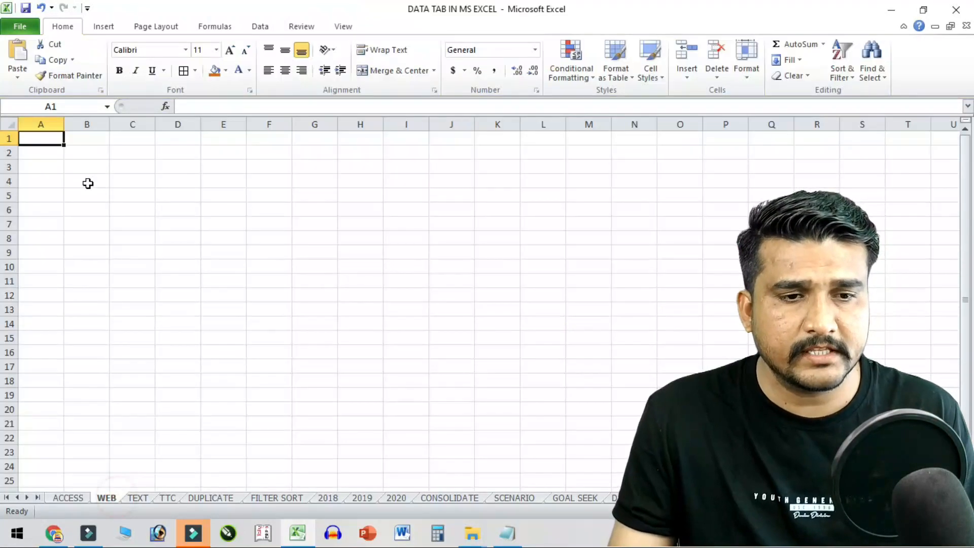
pyautogui.click(260, 26)
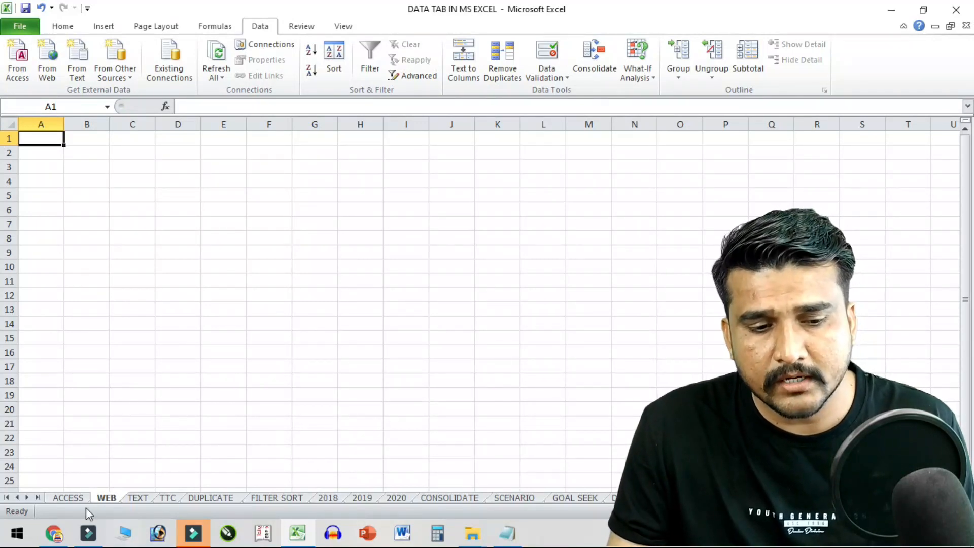
pyautogui.click(54, 533)
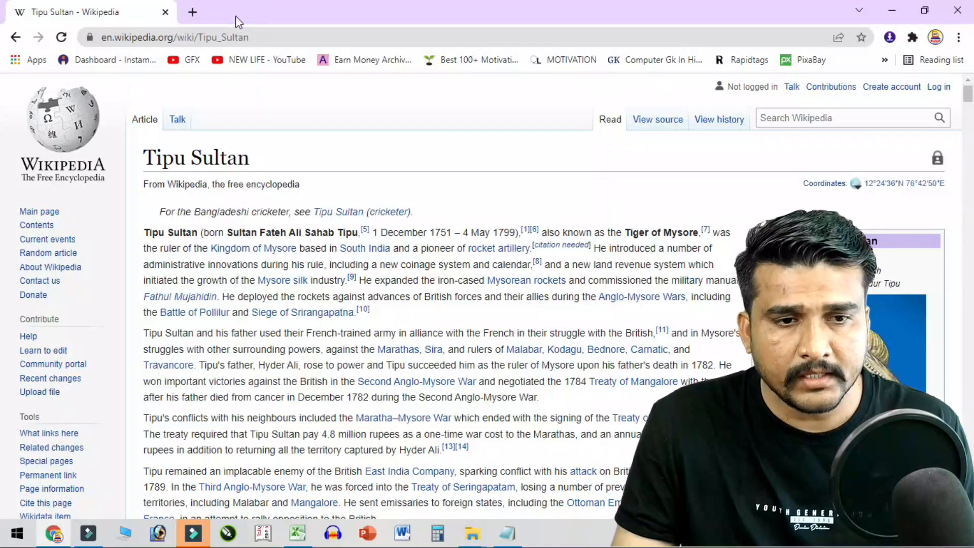
# - In a new Chrome tab, search Google for TIPU SULTAN and open the Wikipedia article
pyautogui.scroll(-6, 381, 316)
pyautogui.scroll(6, 373, 313)
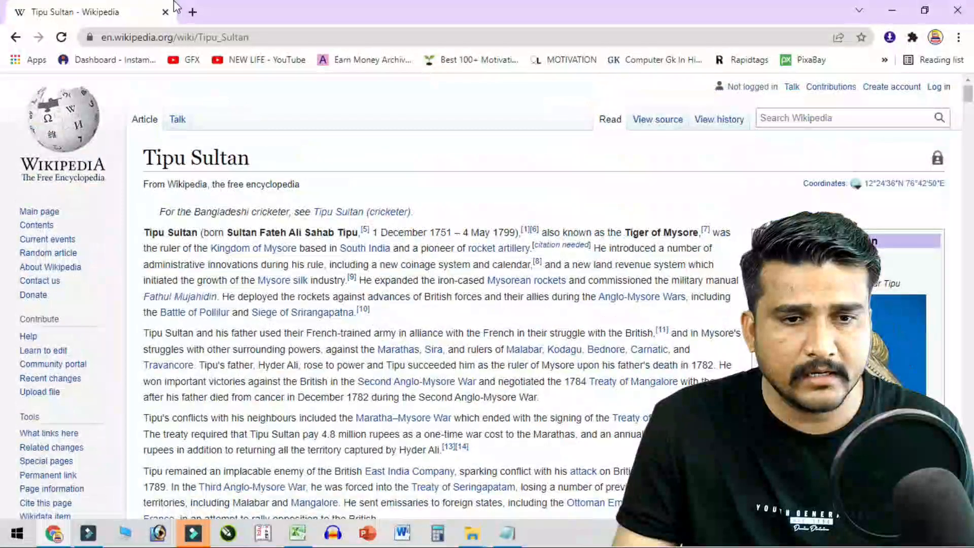
pyautogui.click(192, 12)
pyautogui.click(219, 31)
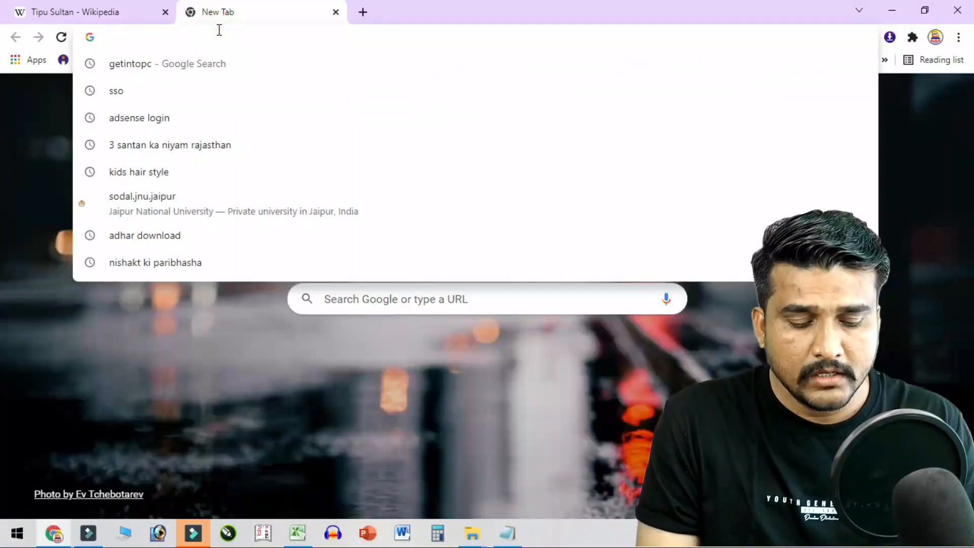
pyautogui.write('GOOGLE.COM')
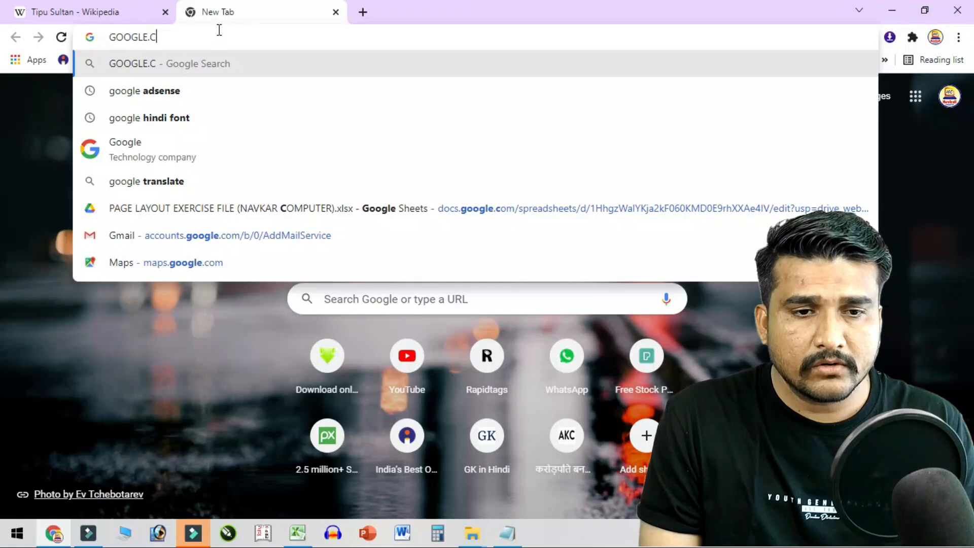
pyautogui.press('Return')
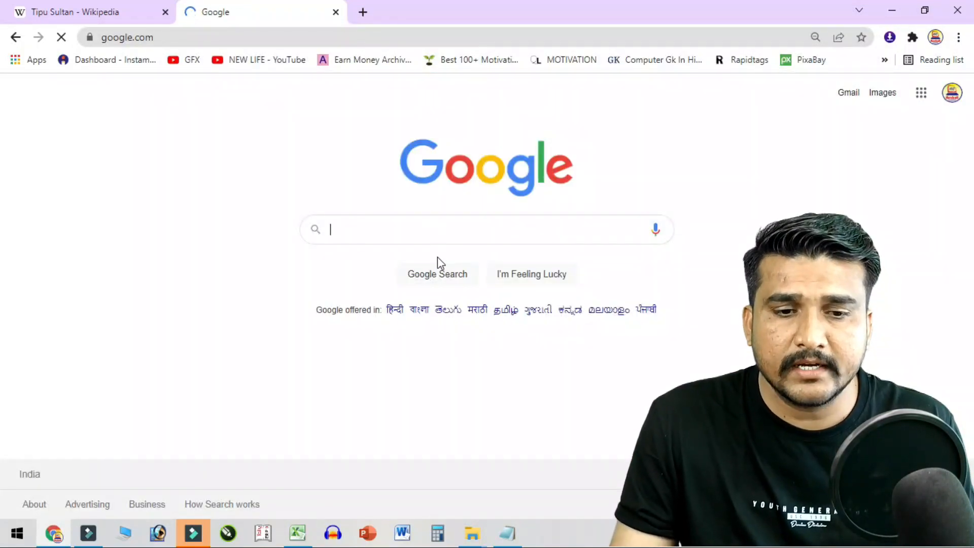
pyautogui.click(432, 234)
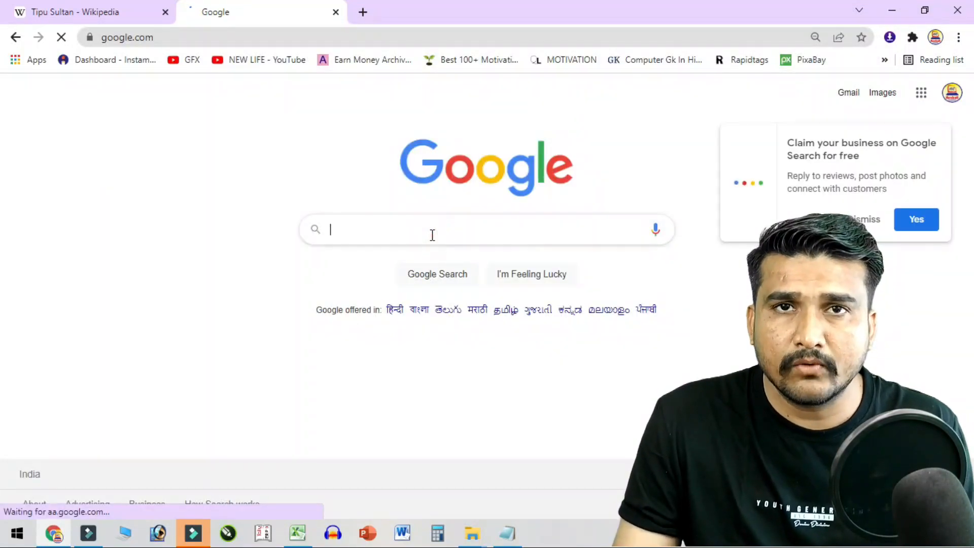
pyautogui.write('TIPU SULT')
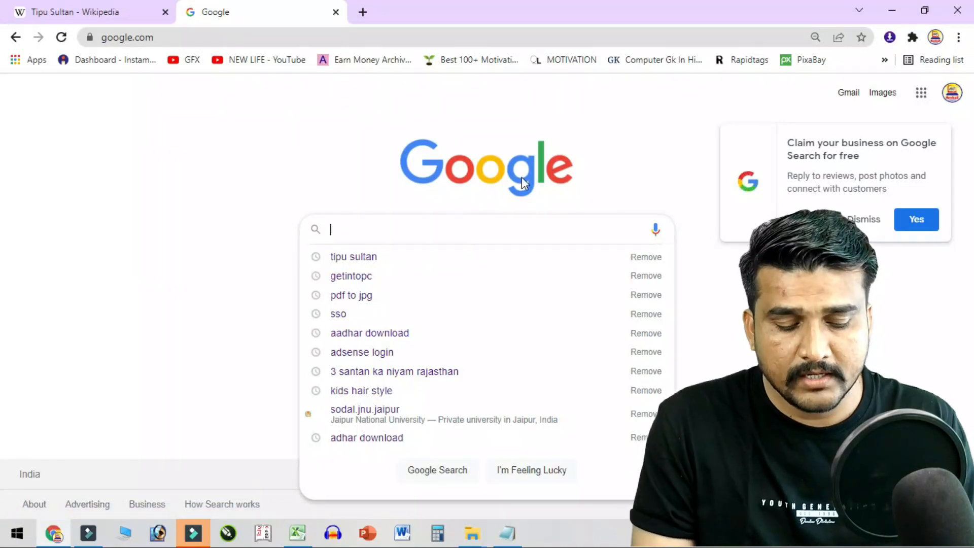
pyautogui.write('AN')
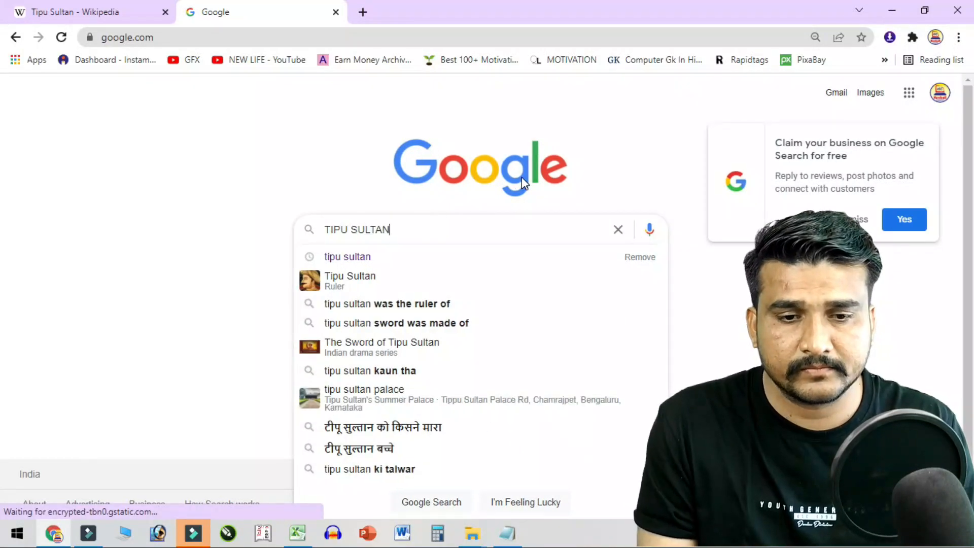
pyautogui.press('Return')
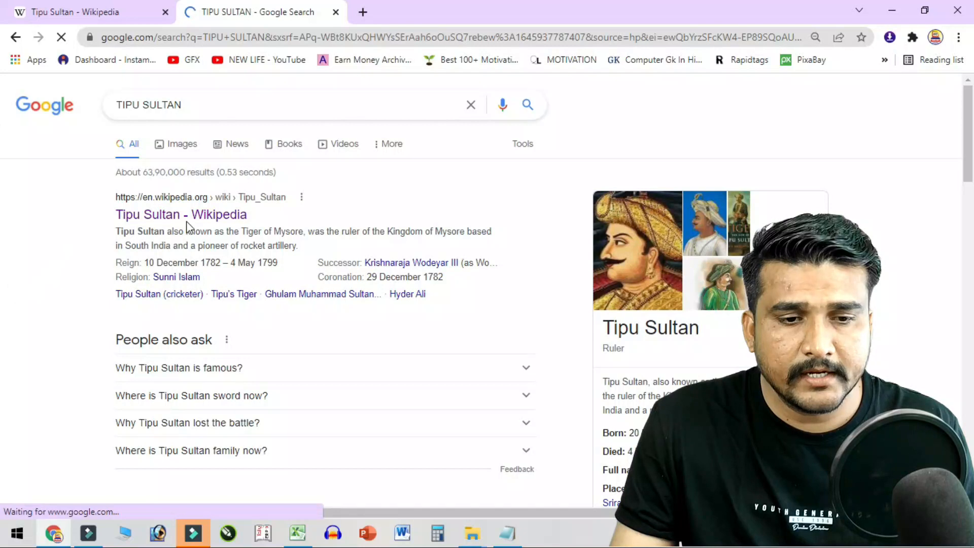
pyautogui.click(217, 219)
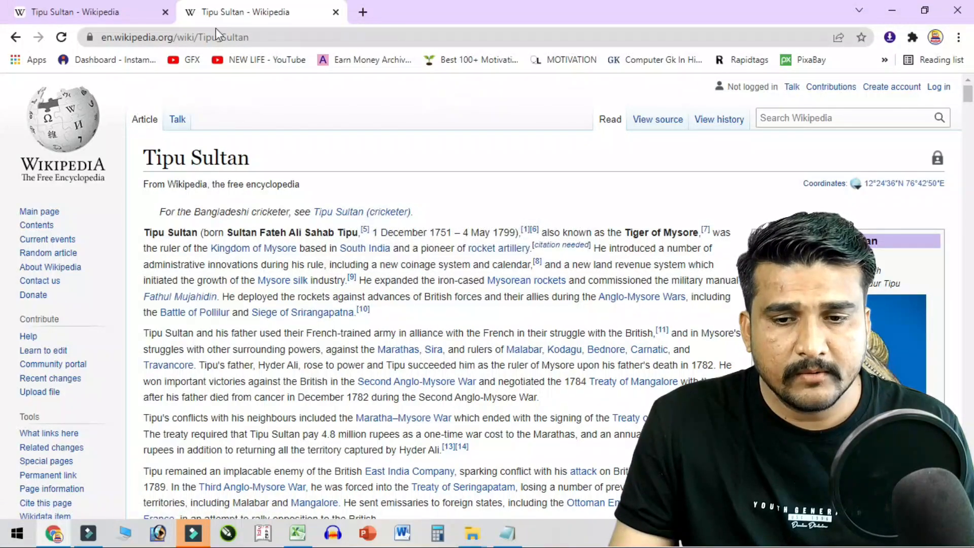
pyautogui.scroll(-20, 412, 335)
pyautogui.scroll(10, 414, 347)
pyautogui.scroll(10, 415, 349)
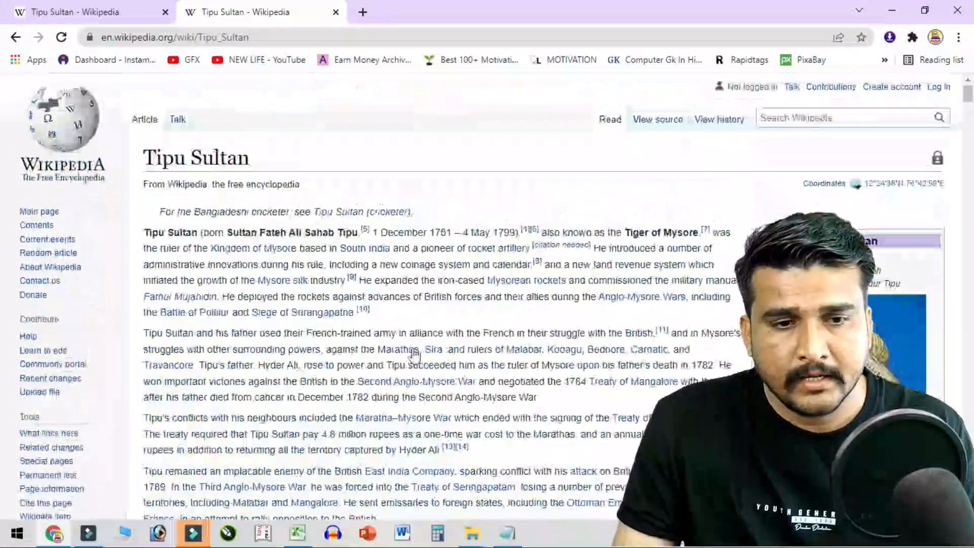
pyautogui.click(277, 36)
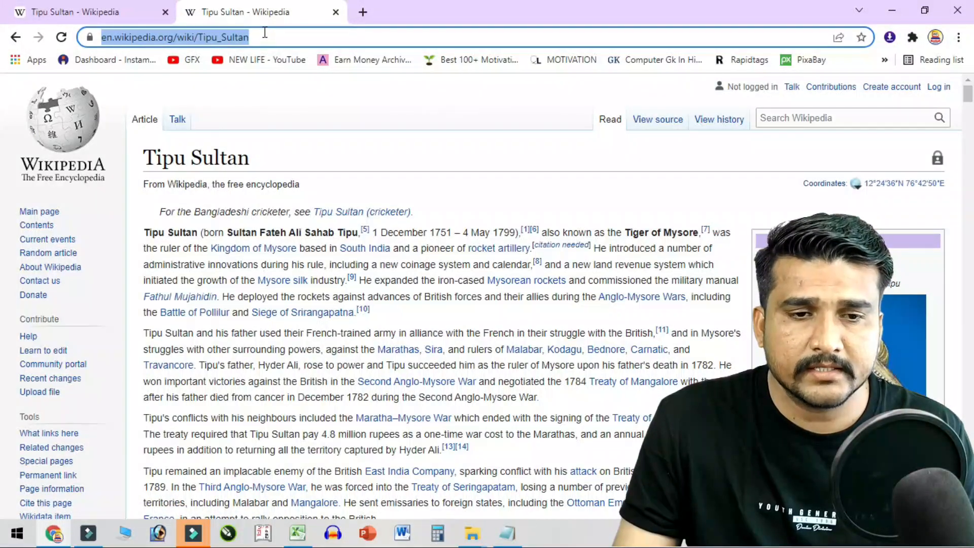
pyautogui.scroll(-20, 405, 276)
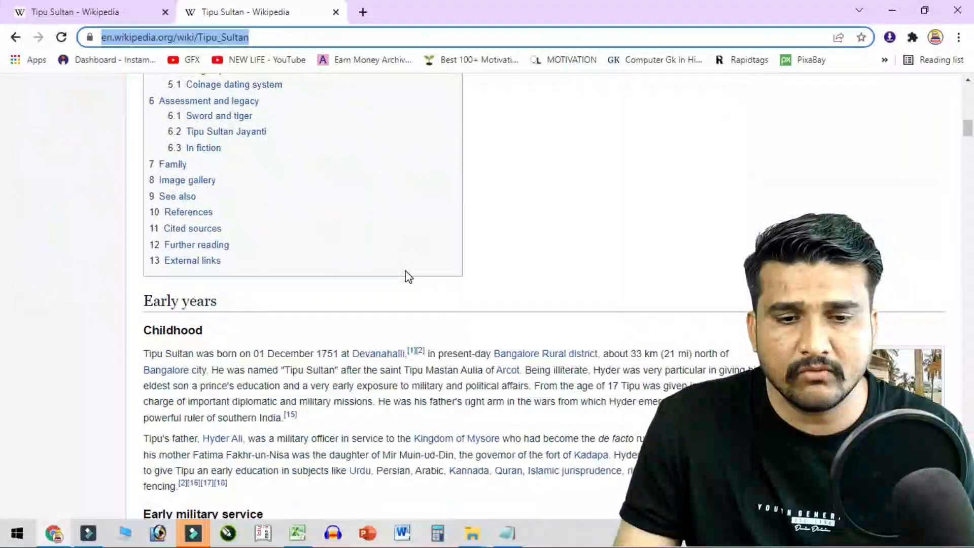
pyautogui.scroll(20, 408, 277)
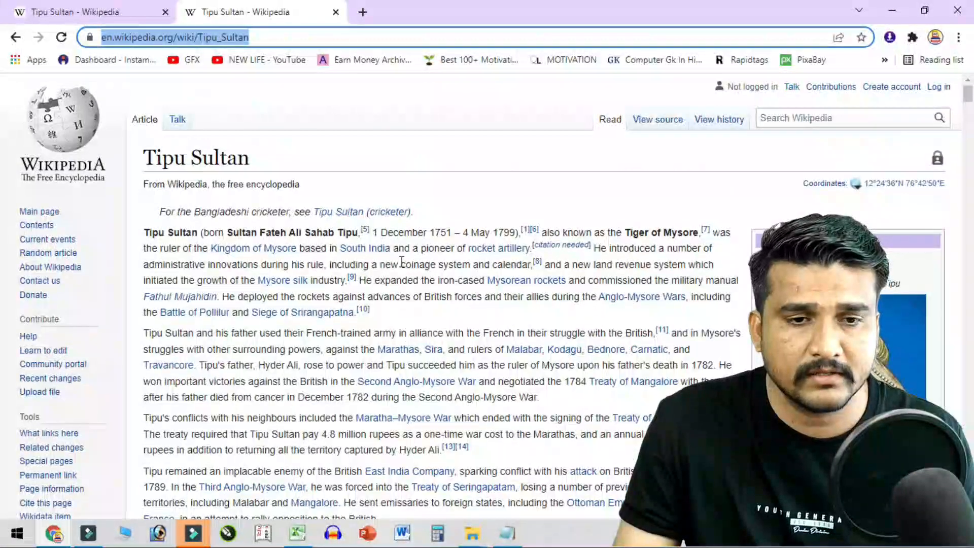
pyautogui.click(266, 36)
pyautogui.moveTo(287, 33); pyautogui.dragTo(98, 41)
pyautogui.hotkey('ctrl', 'c')
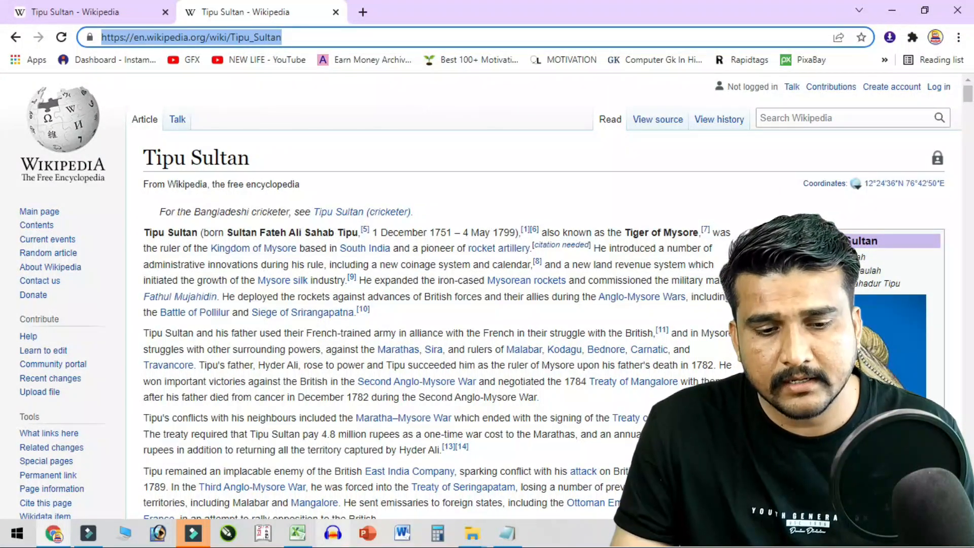
pyautogui.click(297, 533)
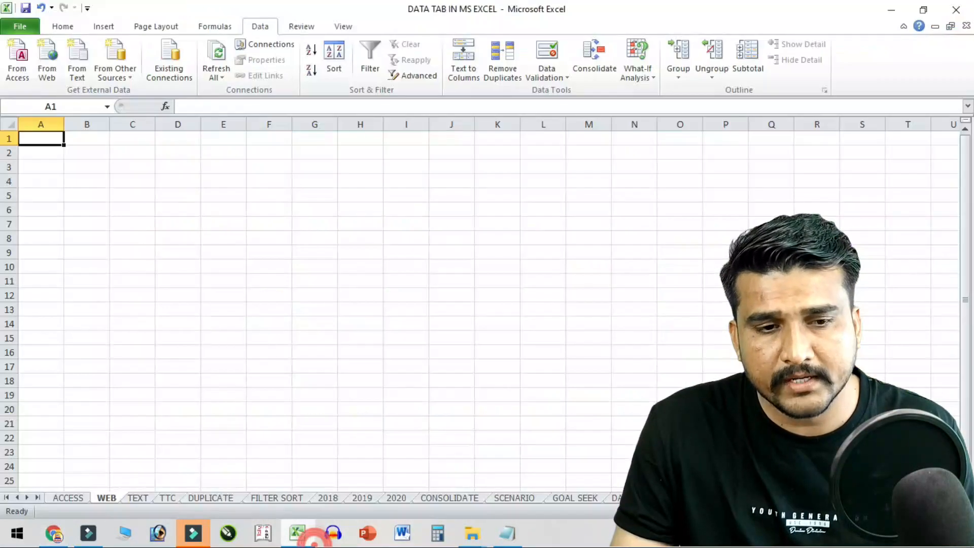
# - Create a web query from the pasted Tipu Sultan Wikipedia address, load it, and choose Import
pyautogui.click(50, 71)
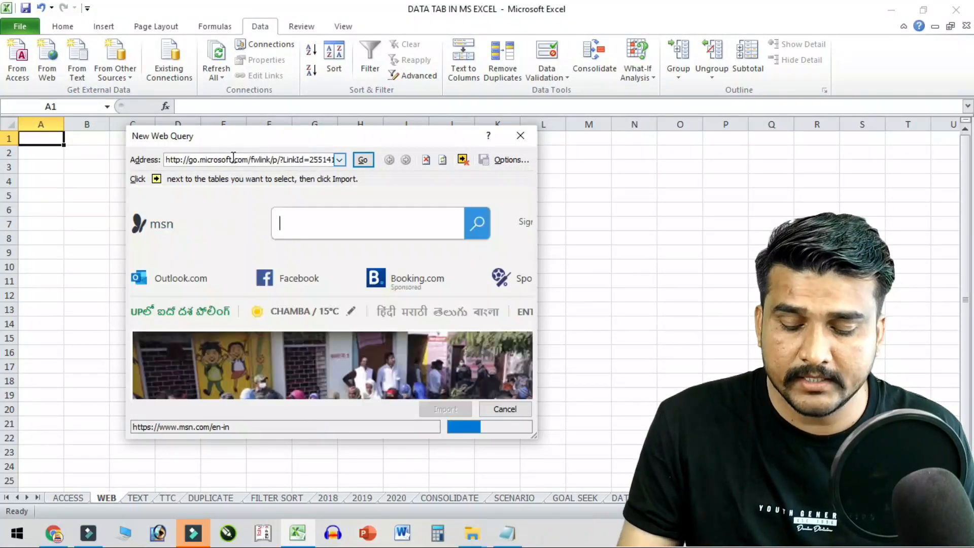
pyautogui.click(307, 159)
pyautogui.press('BackSpace')
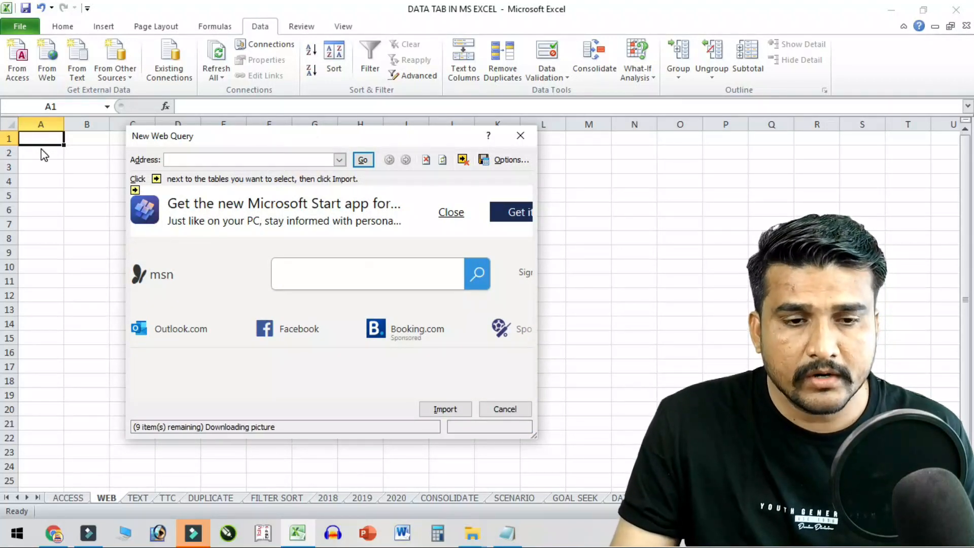
pyautogui.hotkey('ctrl', 'v')
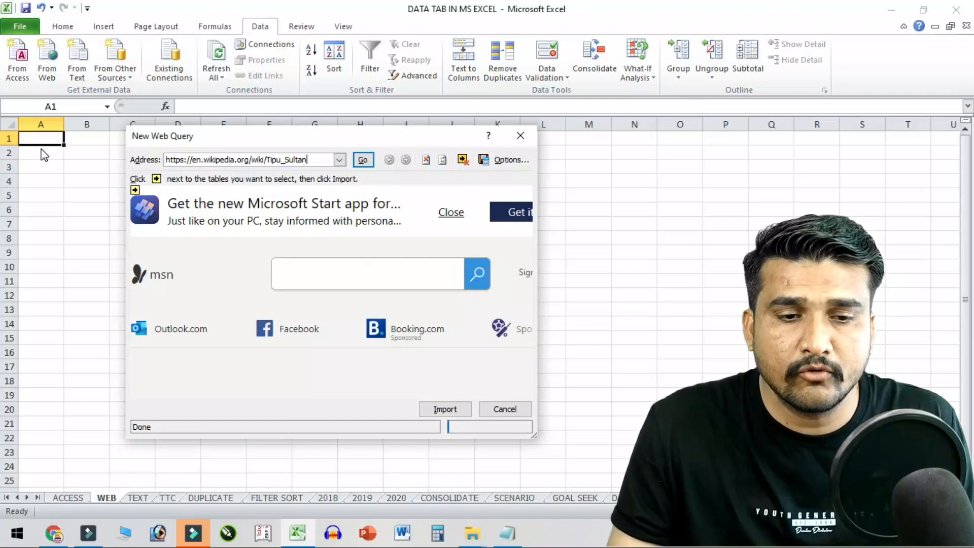
pyautogui.click(363, 160)
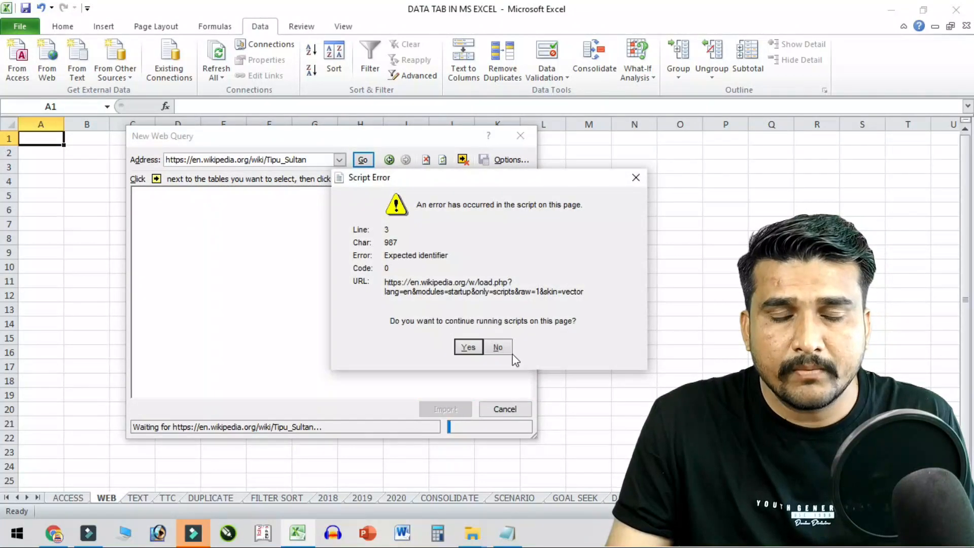
pyautogui.click(468, 348)
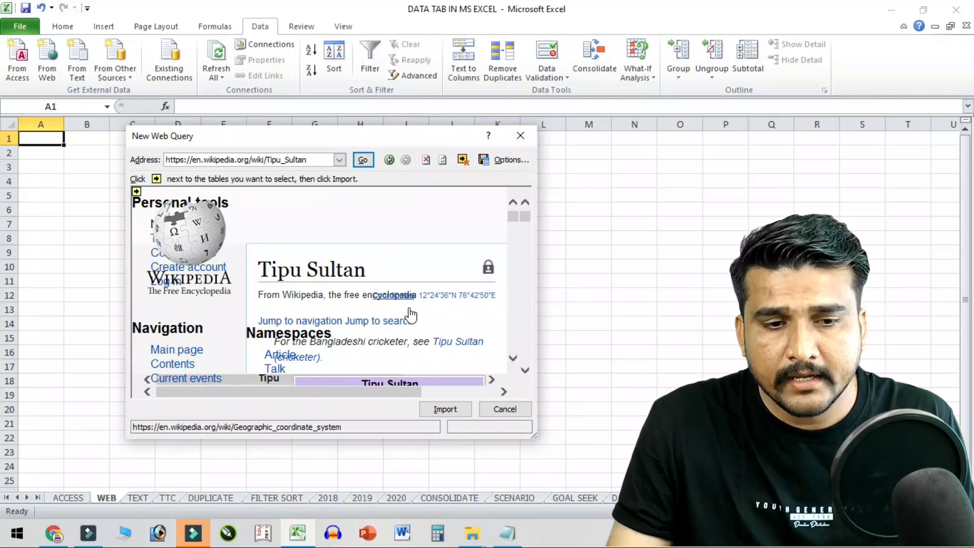
pyautogui.click(446, 410)
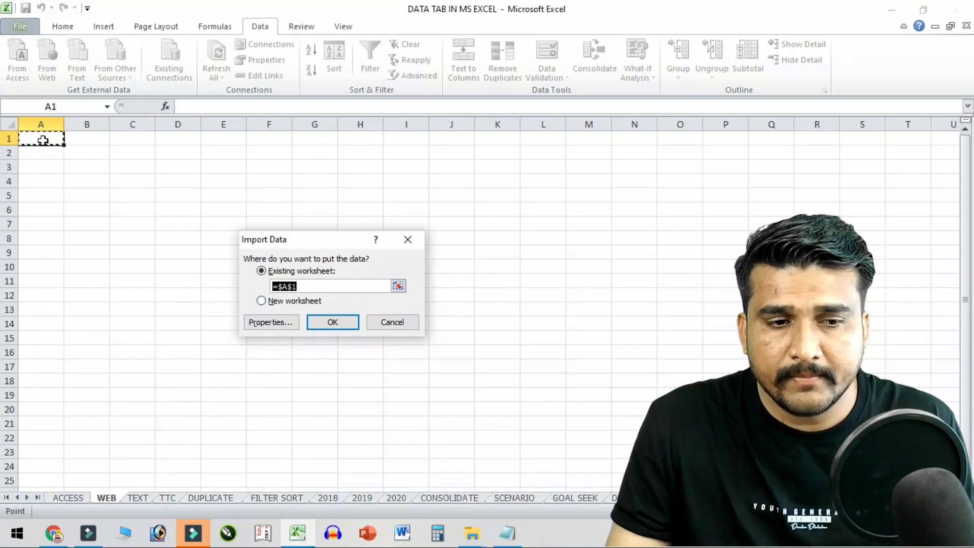
# - Place the imported page at A1 and select the Reign, Coronation and Predecessor rows
pyautogui.click(335, 322)
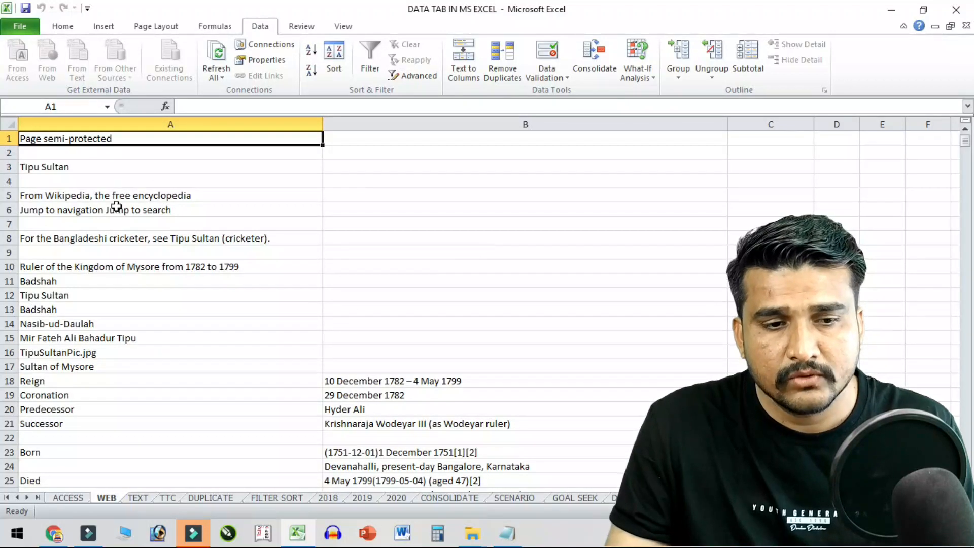
pyautogui.scroll(-4, 116, 207)
pyautogui.moveTo(81, 212); pyautogui.dragTo(451, 209)
pyautogui.moveTo(123, 238); pyautogui.dragTo(406, 227)
pyautogui.scroll(-3, 193, 267)
pyautogui.scroll(3, 193, 266)
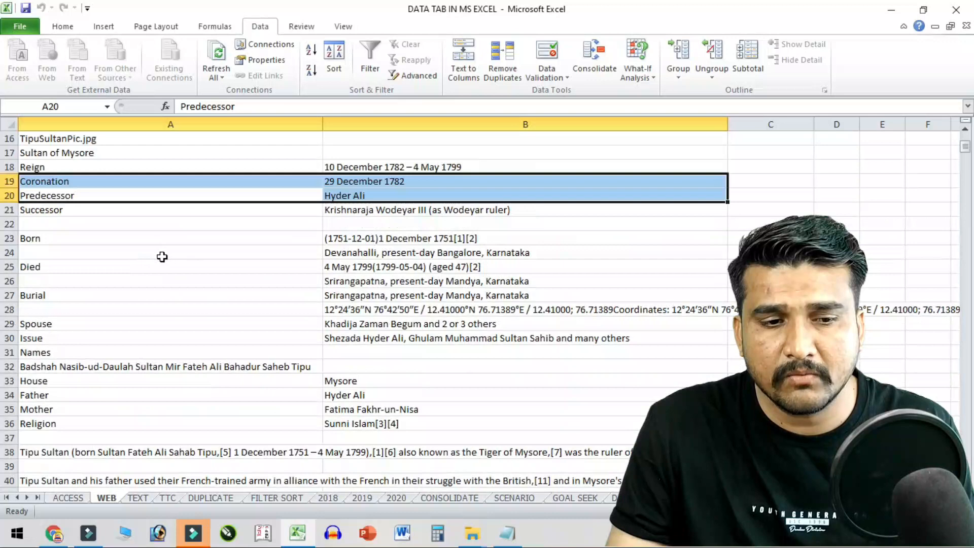
# - Browse the Successor, Born and later imported rows, then select cell B4 on the TEXT sheet
pyautogui.click(131, 252)
pyautogui.click(130, 279)
pyautogui.click(155, 297)
pyautogui.click(130, 353)
pyautogui.scroll(-4, 142, 375)
pyautogui.scroll(-10, 146, 378)
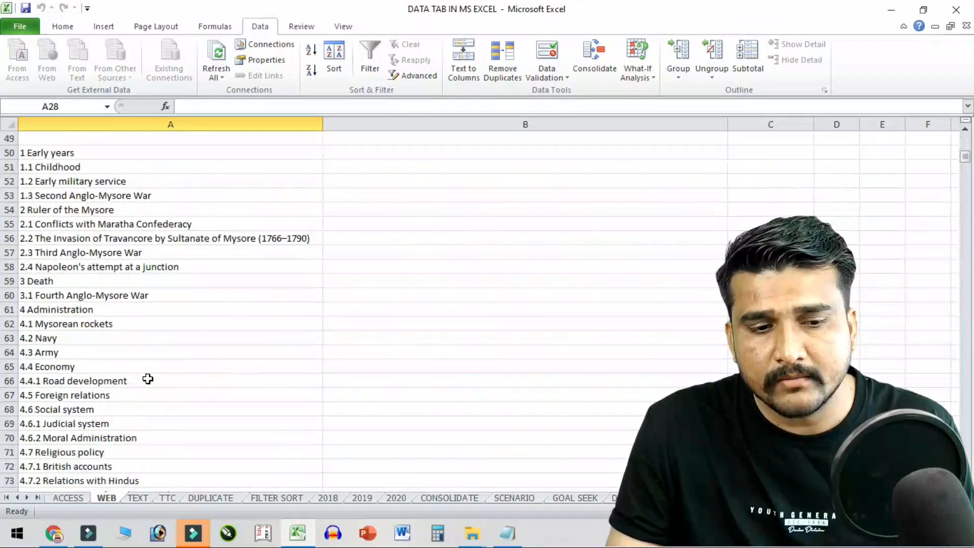
pyautogui.scroll(5, 146, 379)
pyautogui.scroll(-6, 148, 379)
pyautogui.scroll(19, 147, 378)
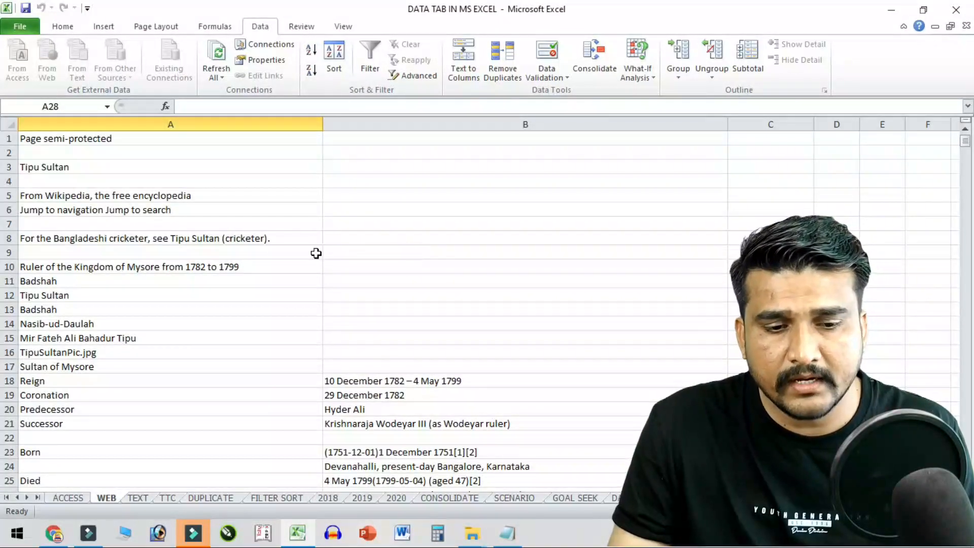
pyautogui.click(132, 501)
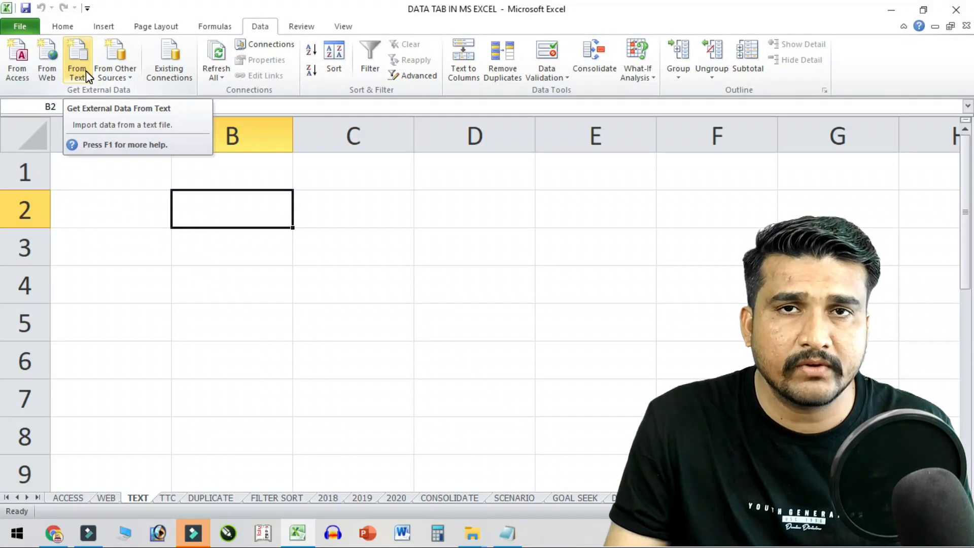
pyautogui.click(279, 266)
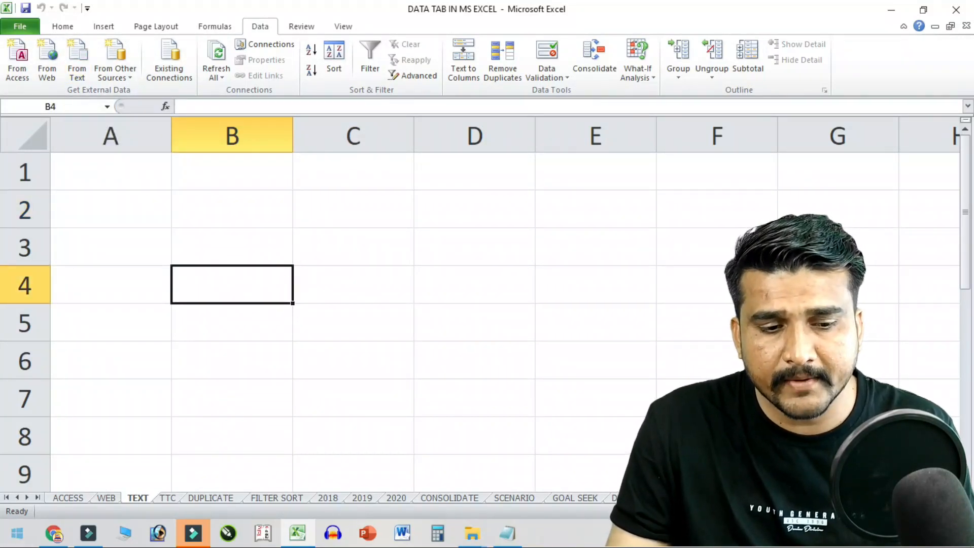
# - Launch Notepad and open the MARKS file from the DATA VIDEO folder
pyautogui.press('super')
pyautogui.write('N')
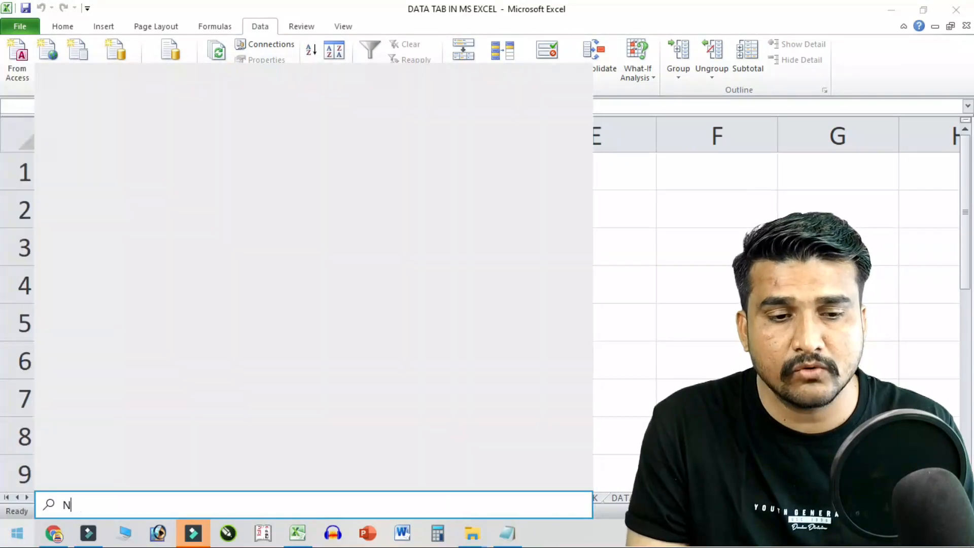
pyautogui.write('OTE')
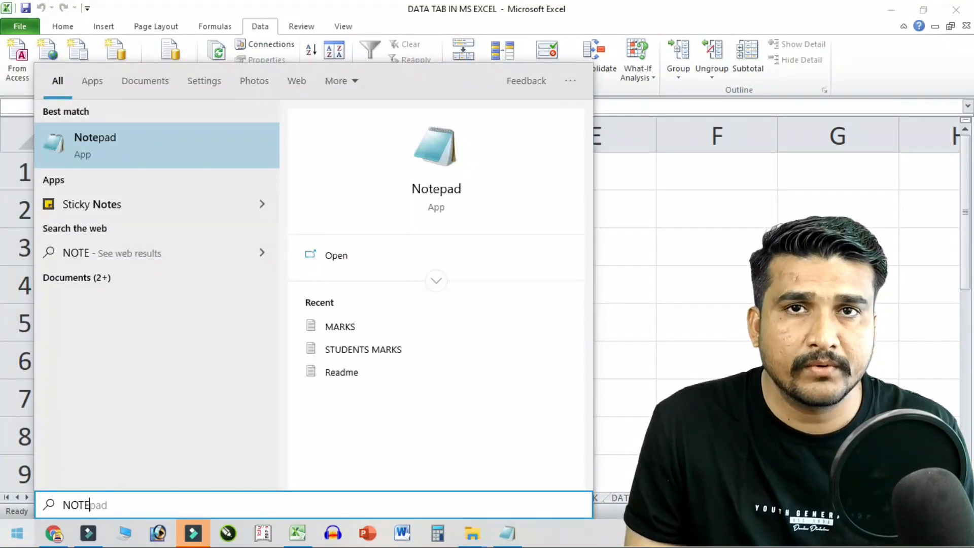
pyautogui.press('Return')
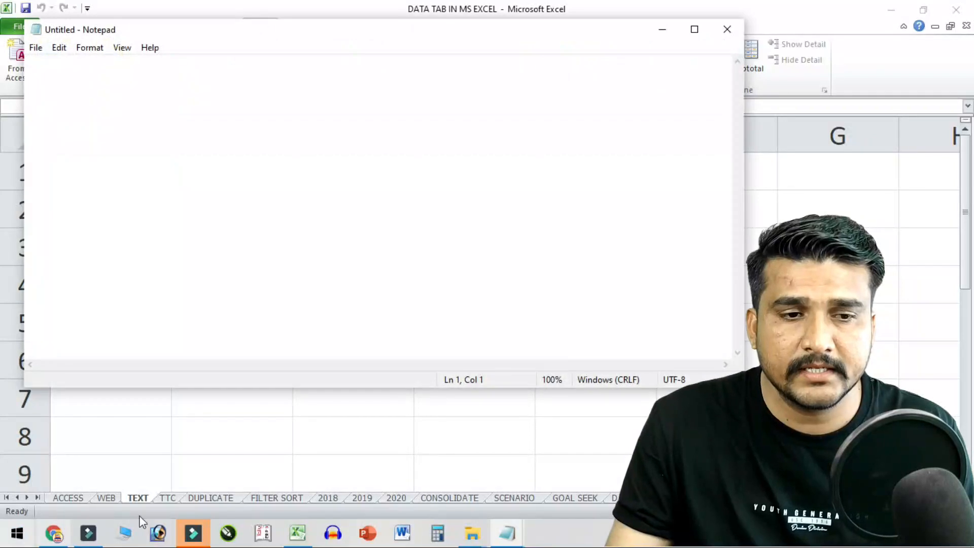
pyautogui.click(37, 48)
pyautogui.click(72, 92)
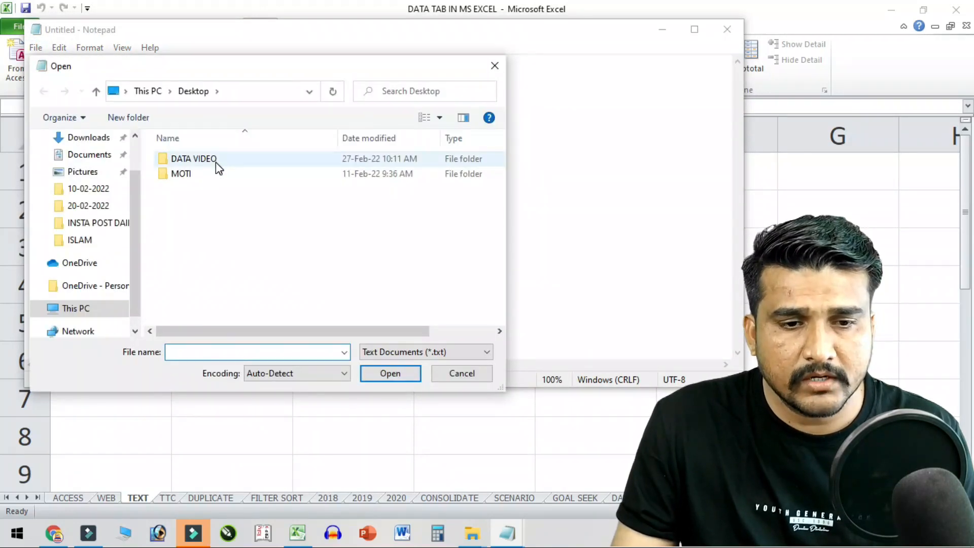
pyautogui.doubleClick(215, 161)
pyautogui.doubleClick(188, 159)
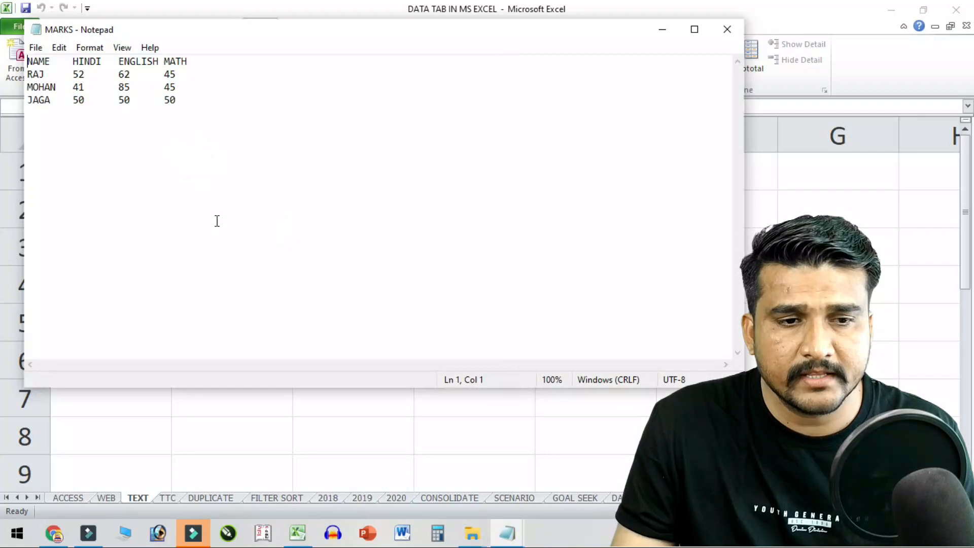
# - Add tab-separated rows KAUL 85 95 45 and PAUL 12 58 69 below JAGA
pyautogui.keyDown('ctrl'); pyautogui.scroll(12, 128, 124); pyautogui.keyUp('ctrl')
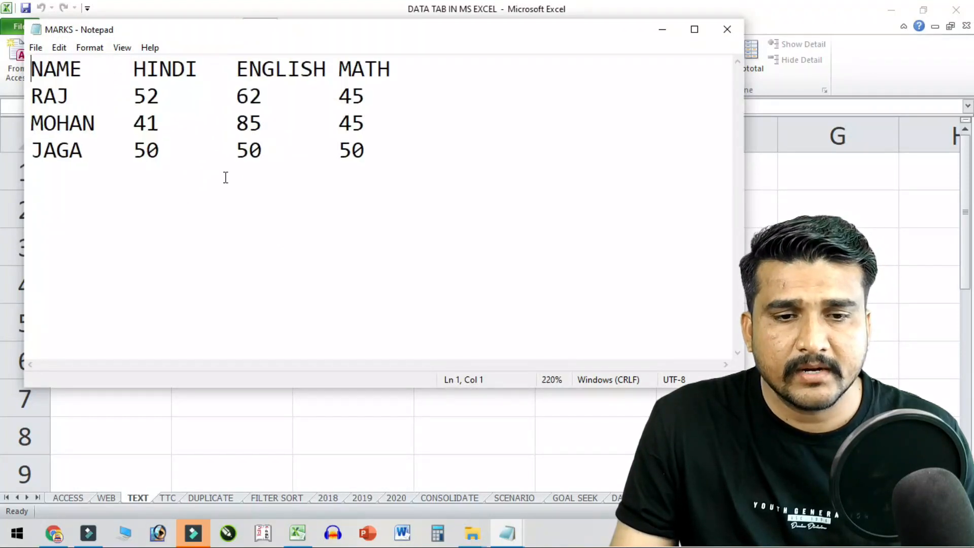
pyautogui.click(378, 160)
pyautogui.press('Return')
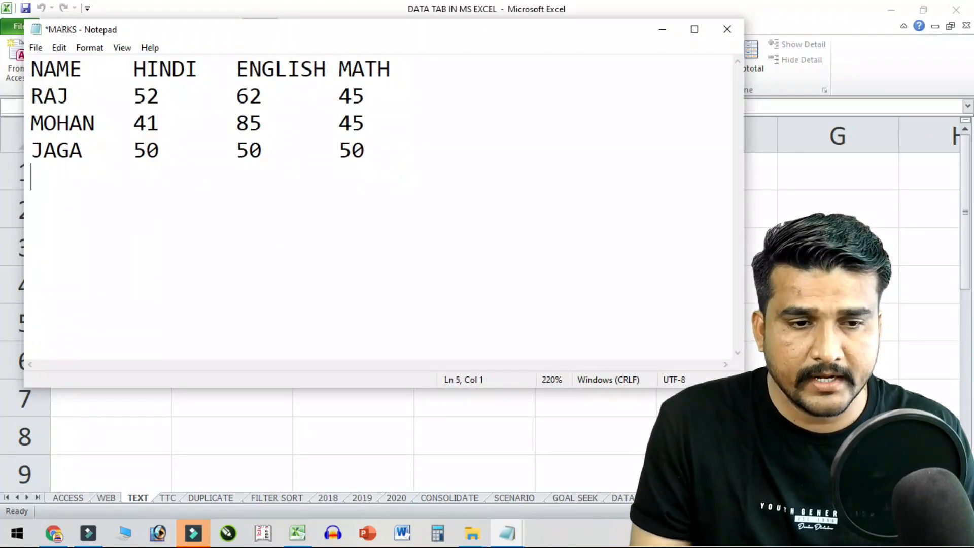
pyautogui.write('KAUL')
pyautogui.press('Tab')
pyautogui.write('85')
pyautogui.press('Tab')
pyautogui.write('95\t45 ')
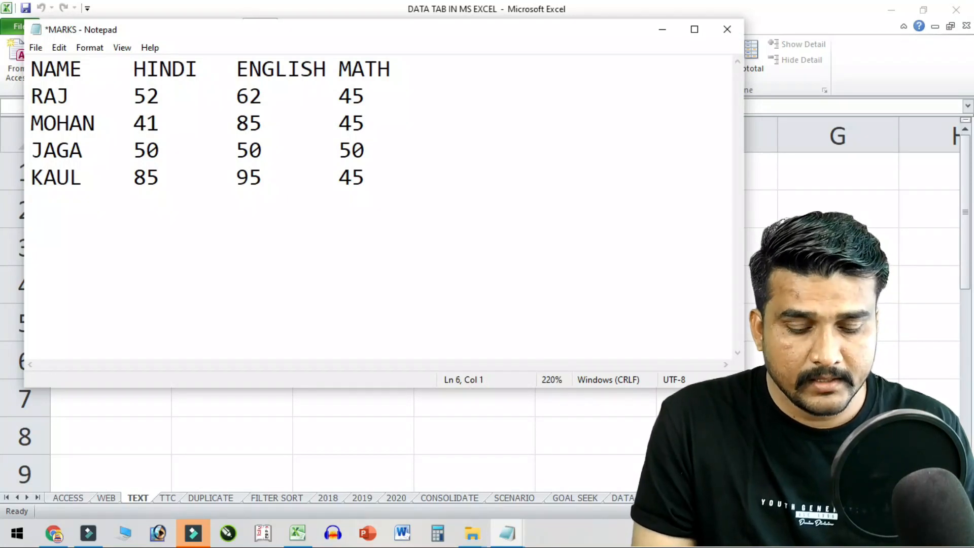
pyautogui.write('PA')
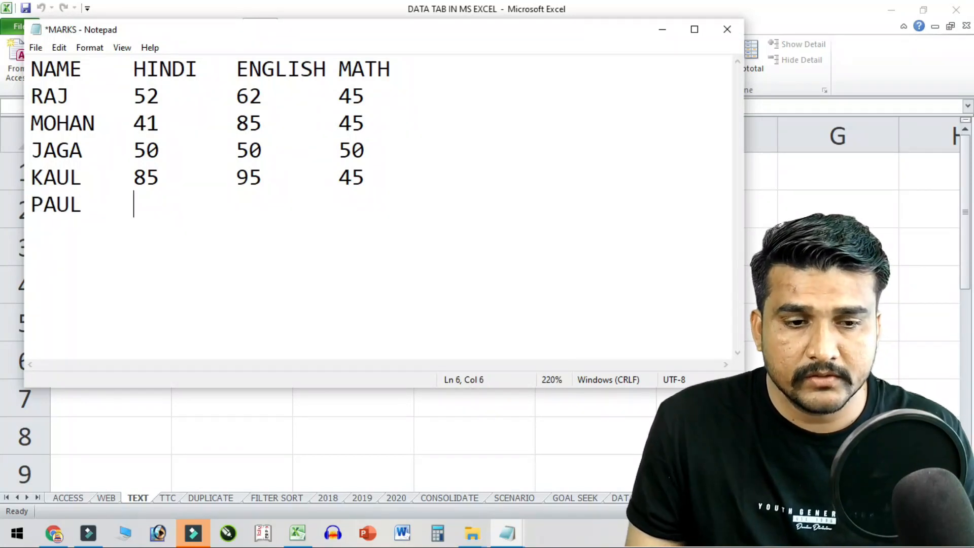
pyautogui.write('UL')
pyautogui.press('Tab')
pyautogui.write('12')
pyautogui.press('Tab')
pyautogui.write('58')
pyautogui.press('Tab')
pyautogui.write('69')
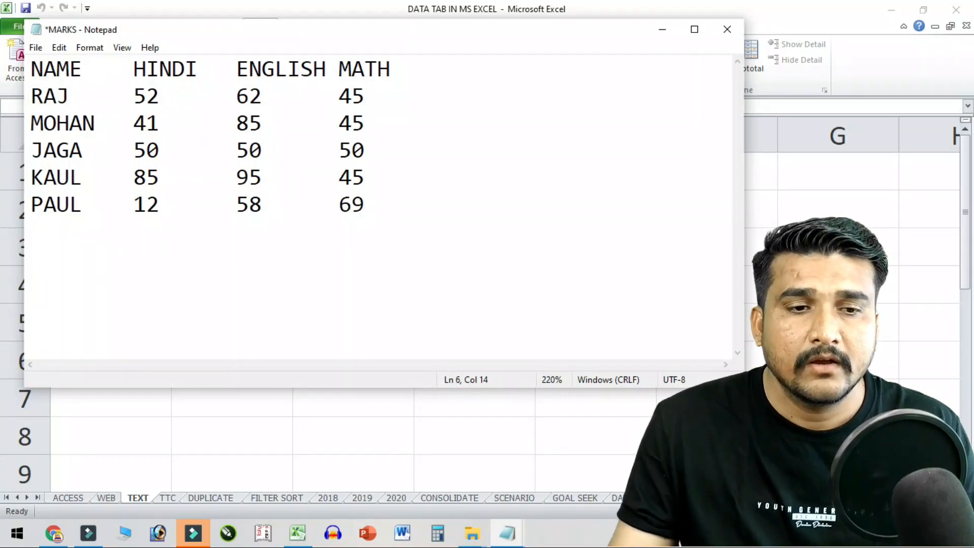
# - Save the MARKS file, cancel the Save As dialog, and close Notepad
pyautogui.click(34, 46)
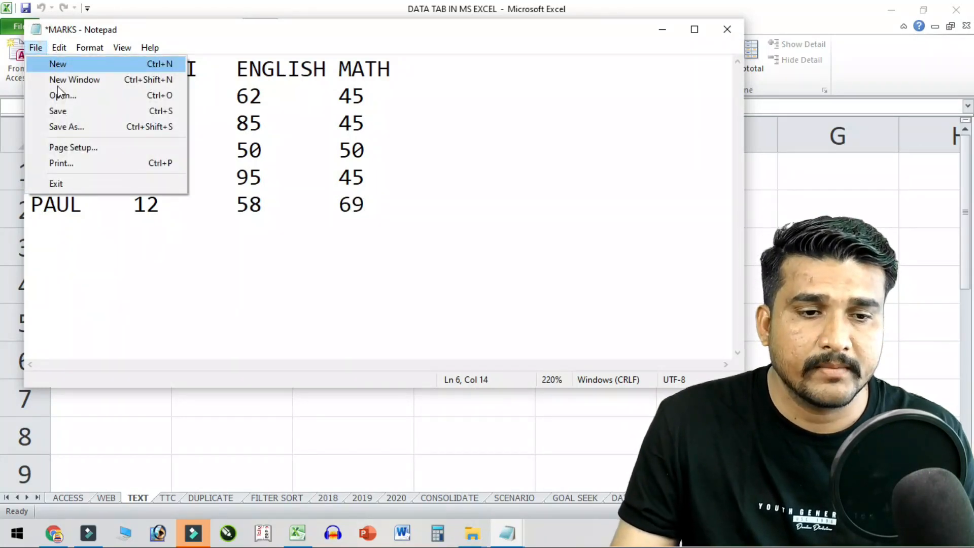
pyautogui.click(69, 111)
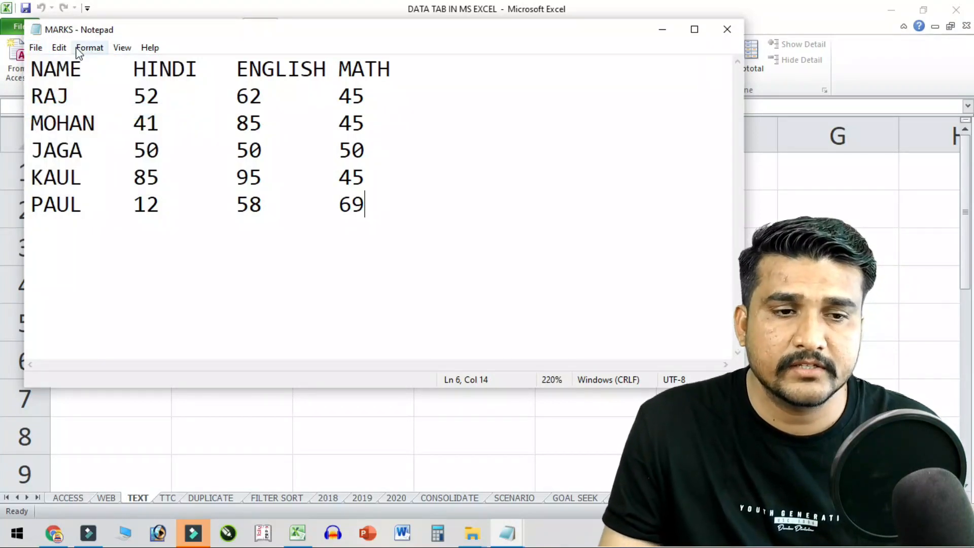
pyautogui.click(35, 47)
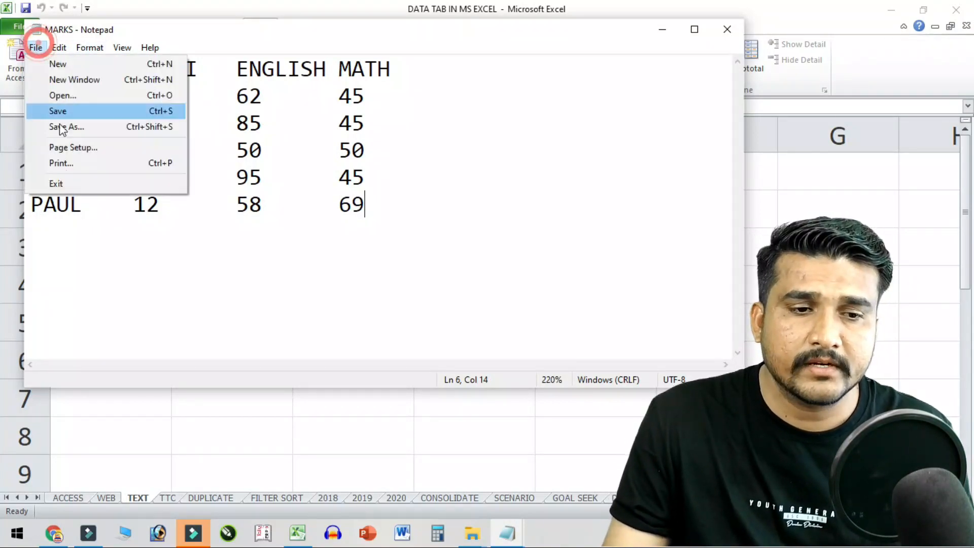
pyautogui.click(66, 127)
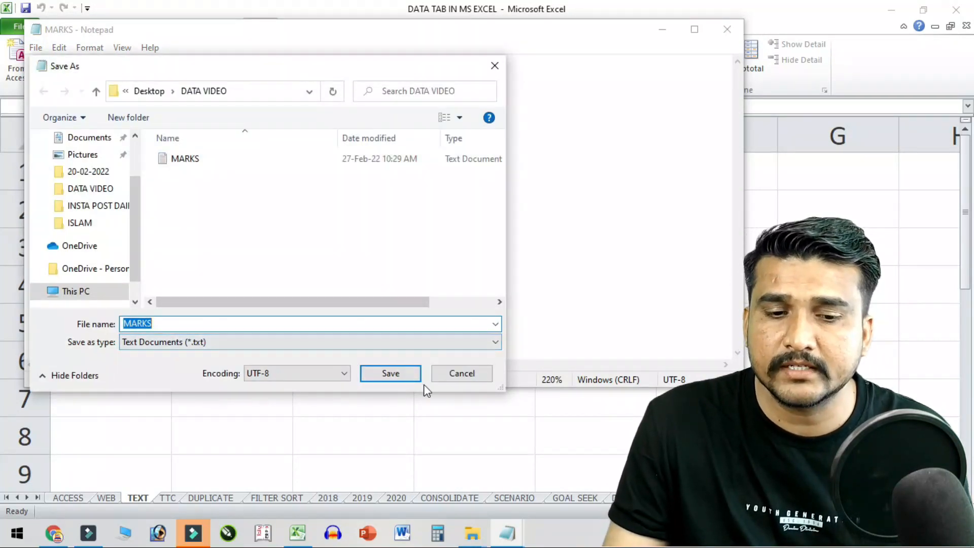
pyautogui.click(450, 376)
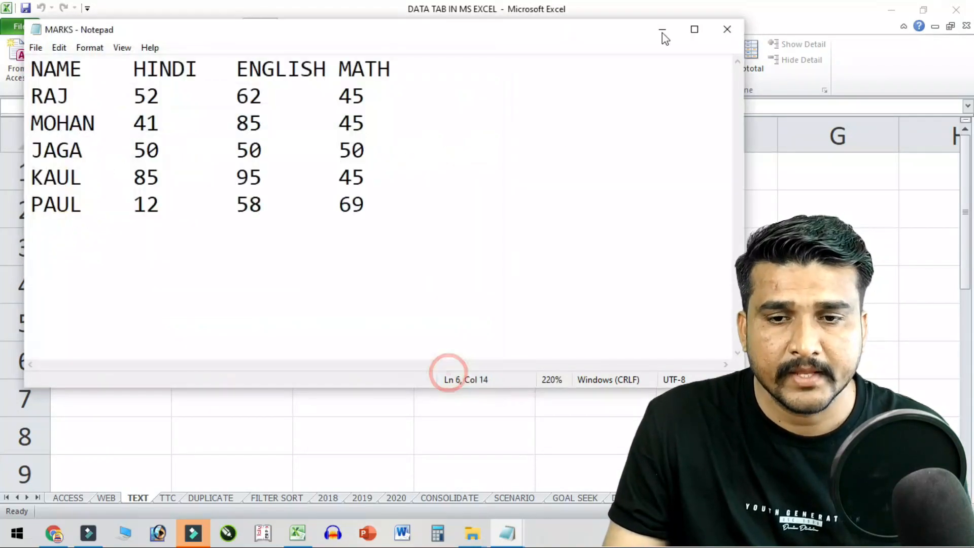
pyautogui.click(728, 31)
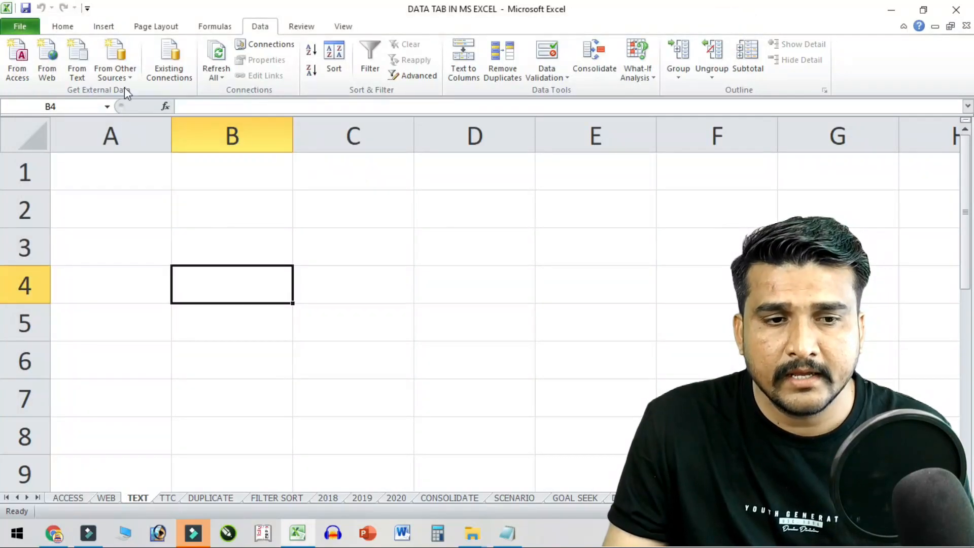
# - From cell A1, import the MARKS text file from the Desktop's DATA VIDEO folder
pyautogui.click(95, 159)
pyautogui.click(80, 63)
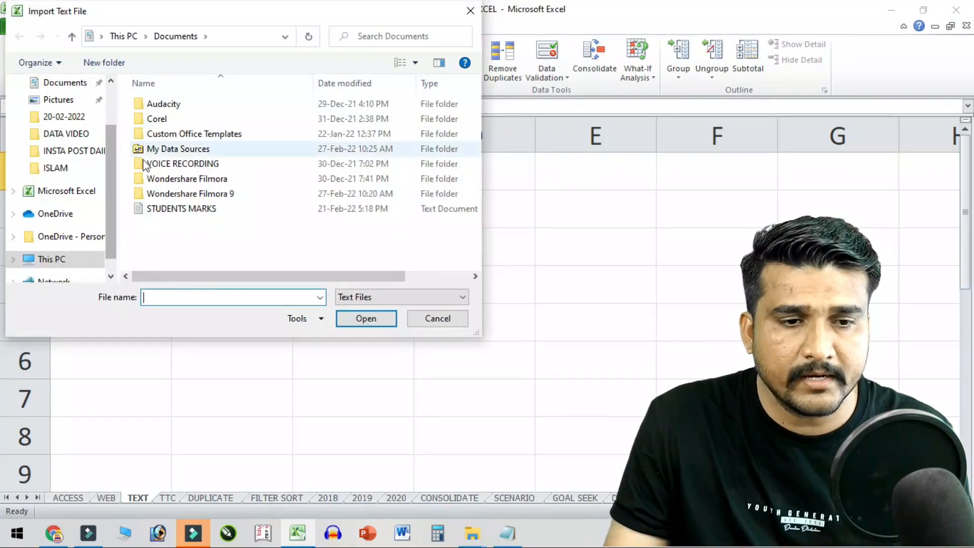
pyautogui.scroll(3, 105, 166)
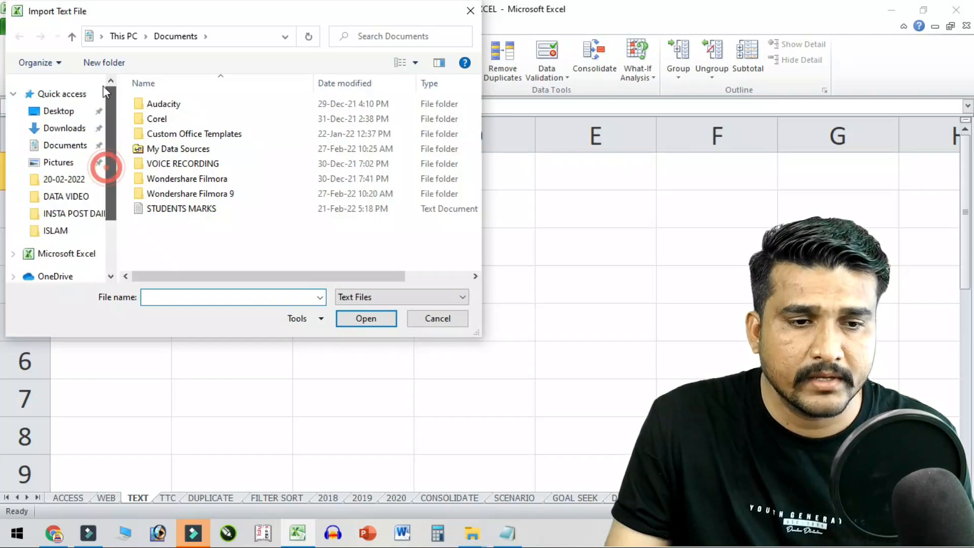
pyautogui.click(74, 112)
pyautogui.click(207, 105)
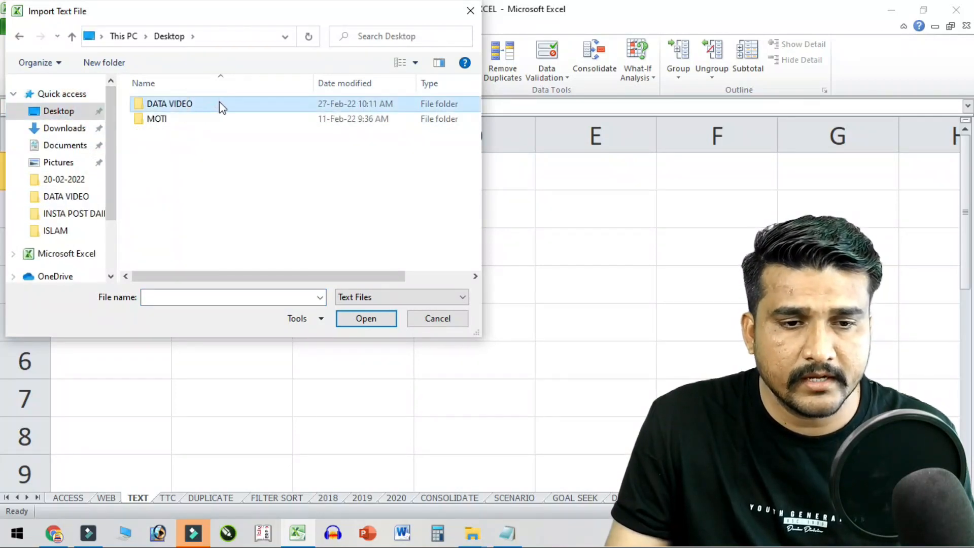
pyautogui.doubleClick(219, 105)
pyautogui.click(236, 105)
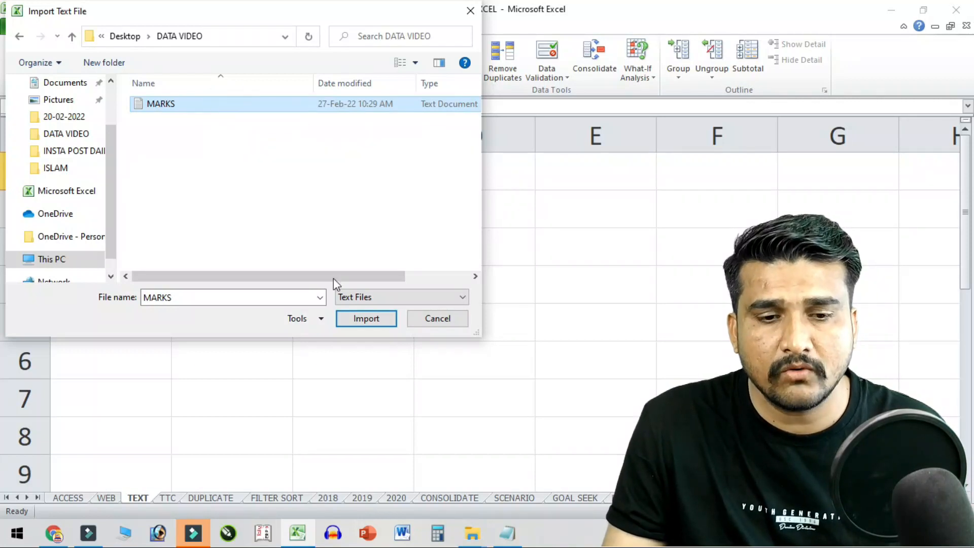
pyautogui.click(366, 319)
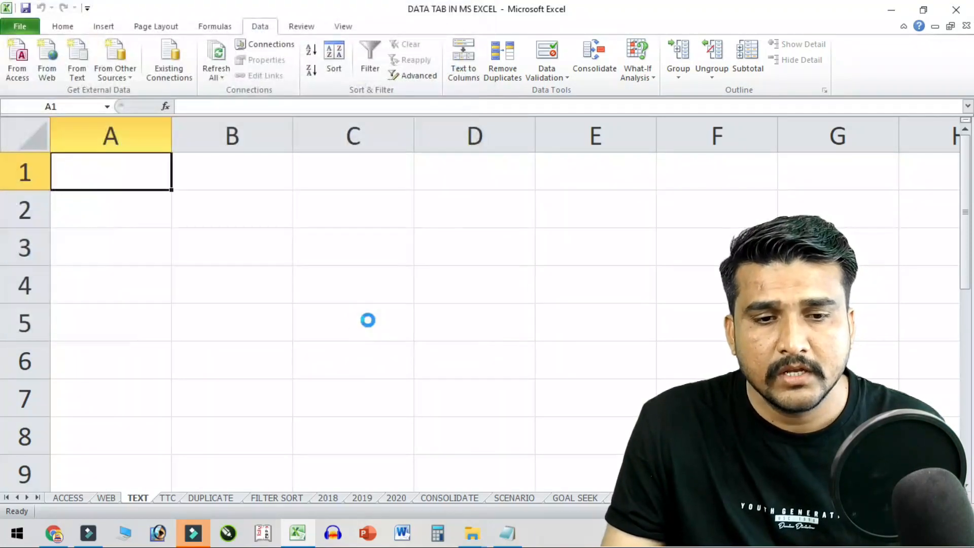
# - Step through the Text Import Wizard, finish, and place the data at $A$1
pyautogui.moveTo(377, 153); pyautogui.dragTo(585, 60)
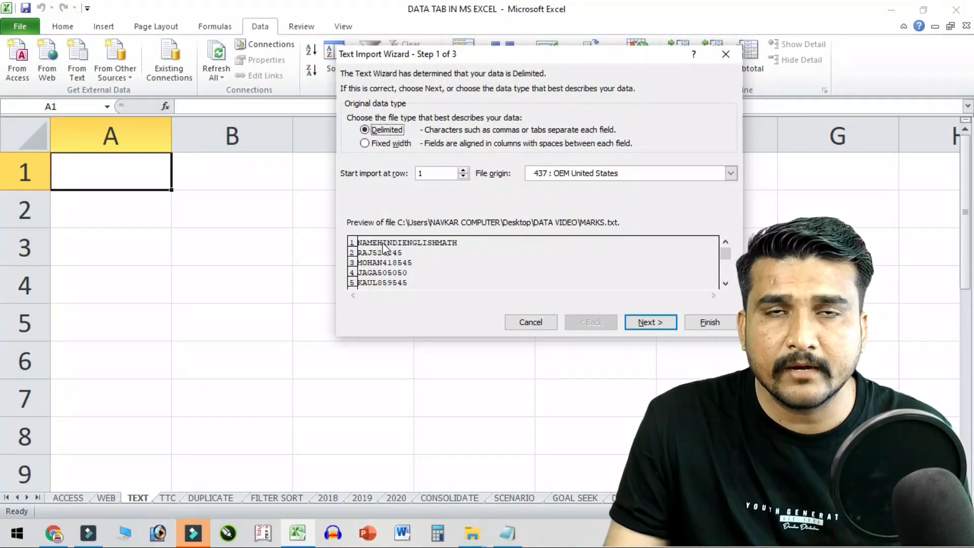
pyautogui.click(644, 324)
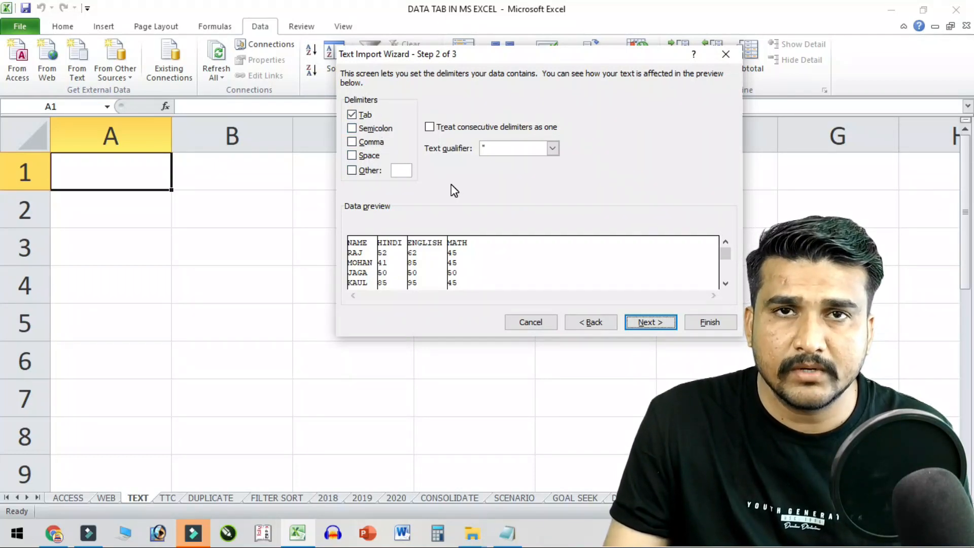
pyautogui.click(401, 168)
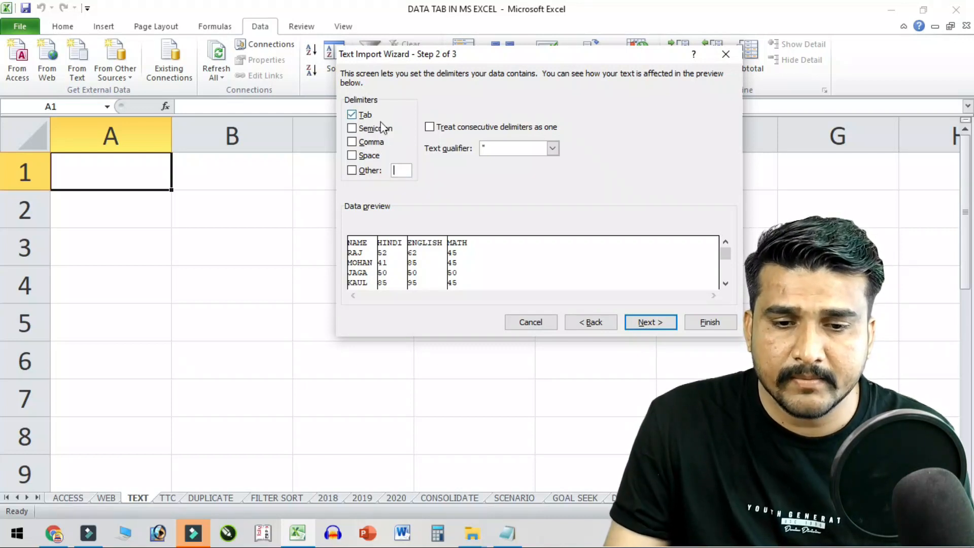
pyautogui.click(662, 318)
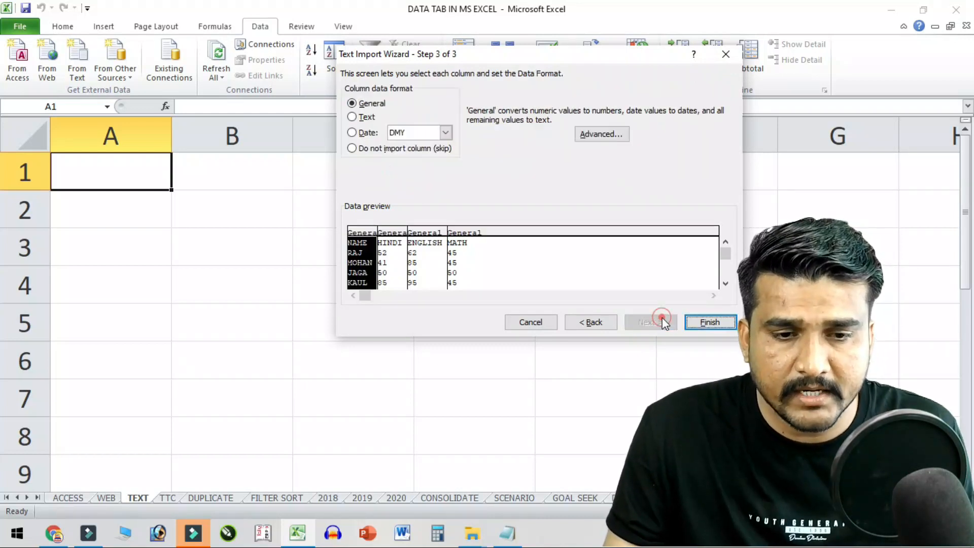
pyautogui.click(696, 323)
pyautogui.click(547, 229)
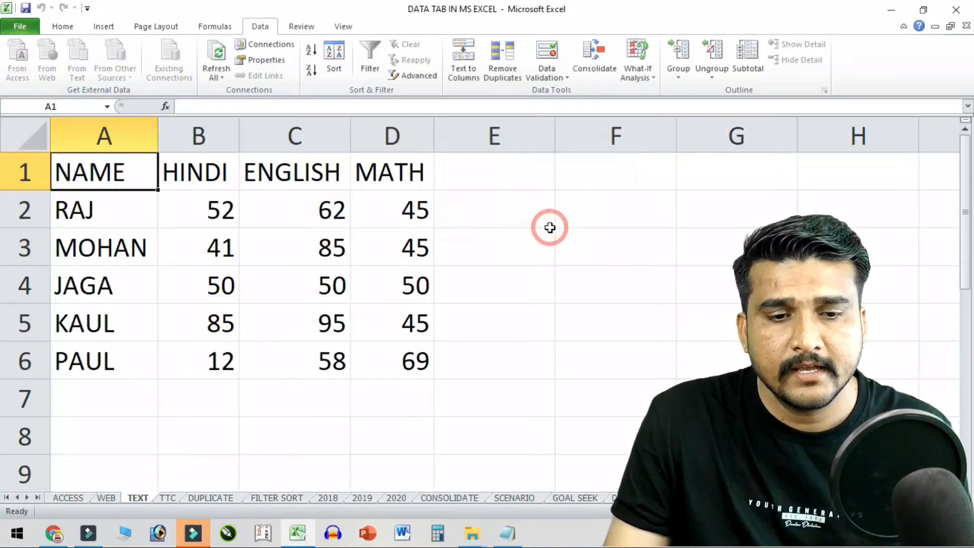
# - Select the imported marks table, deselect it with cell E4, and open Data > From Other Sources
pyautogui.moveTo(116, 183)
pyautogui.mouseDown()
pyautogui.moveTo(380, 342)
pyautogui.moveTo(383, 356)
pyautogui.mouseUp()
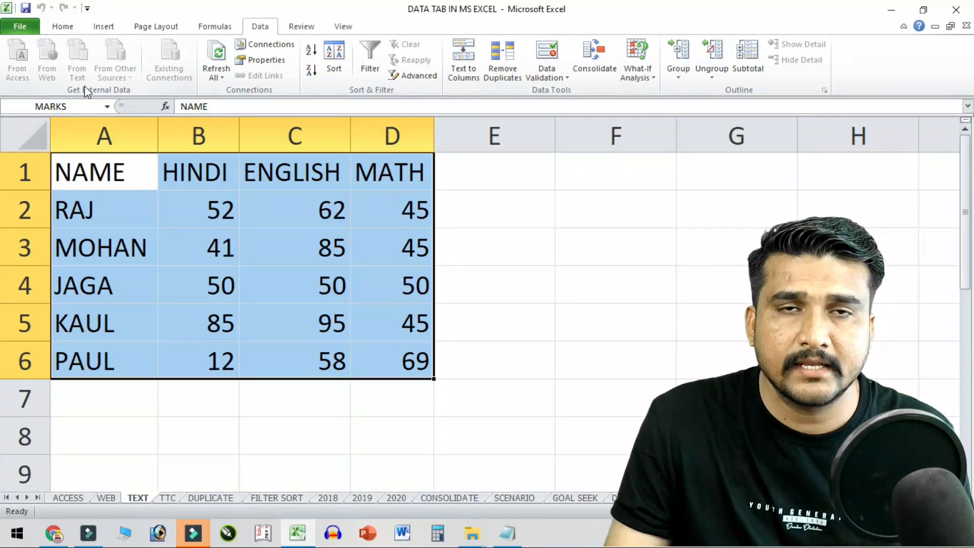
pyautogui.click(522, 285)
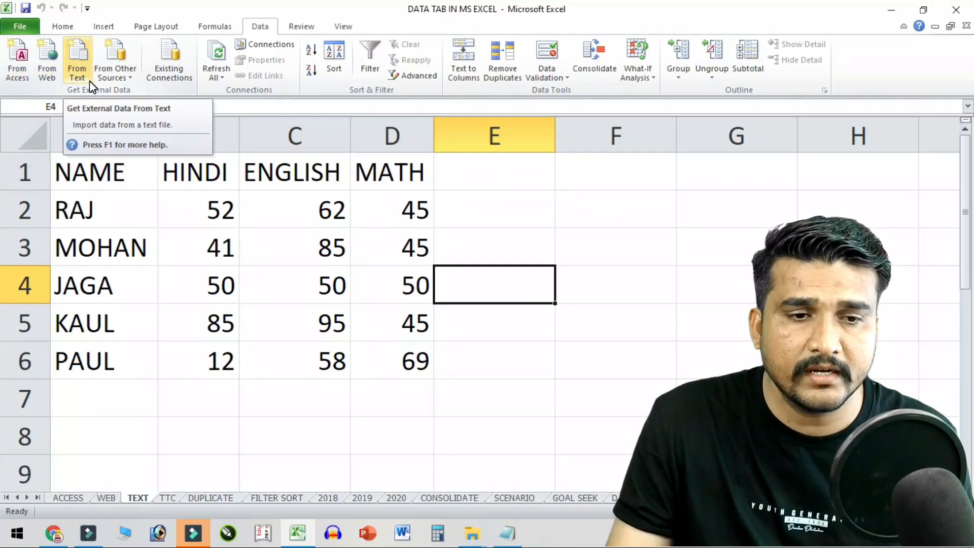
pyautogui.click(120, 70)
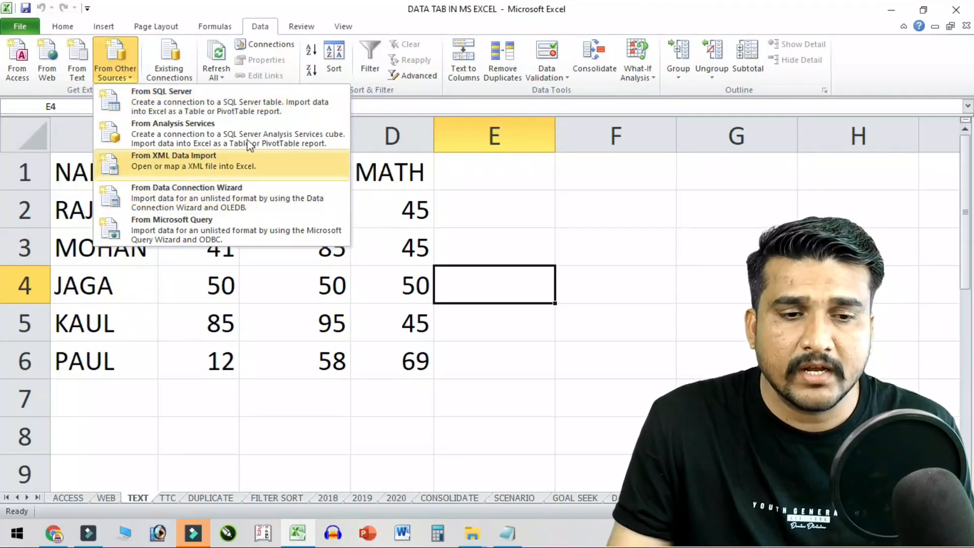
# - Close the sources list, browse the MARKS and student list entries in Existing Connections, then cancel
pyautogui.click(508, 304)
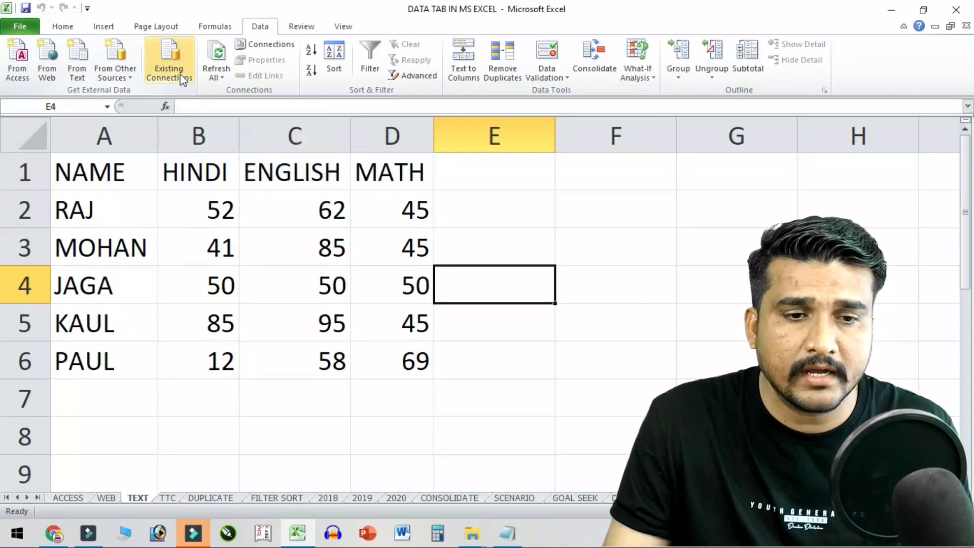
pyautogui.click(172, 54)
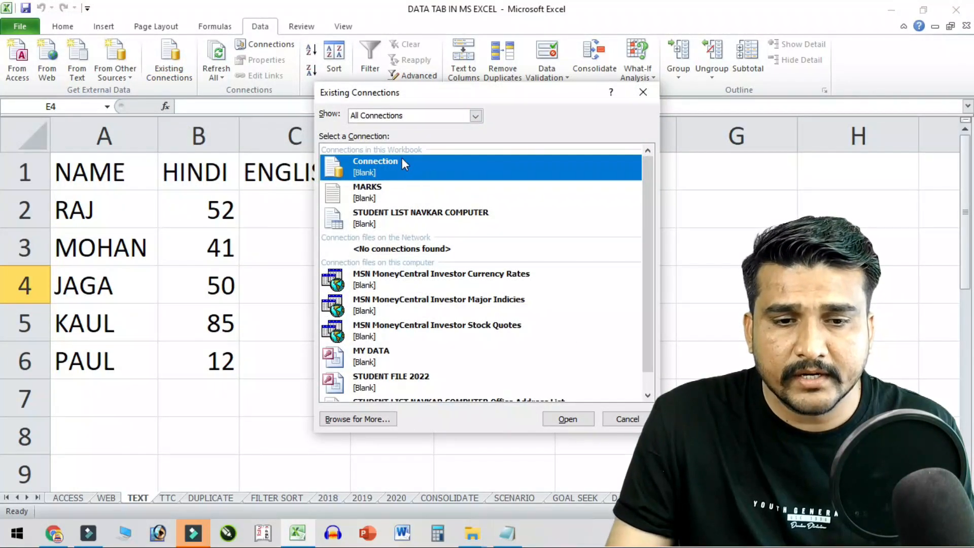
pyautogui.click(362, 201)
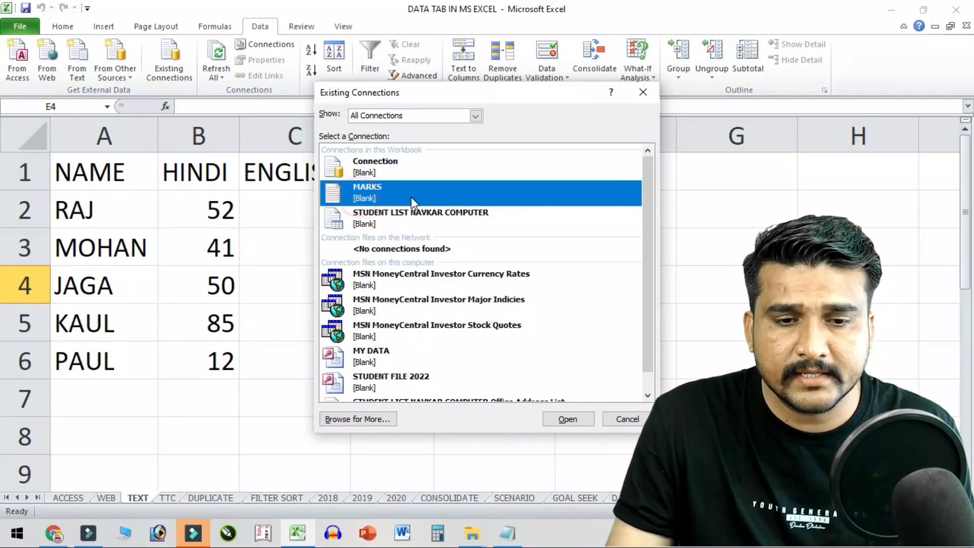
pyautogui.click(375, 219)
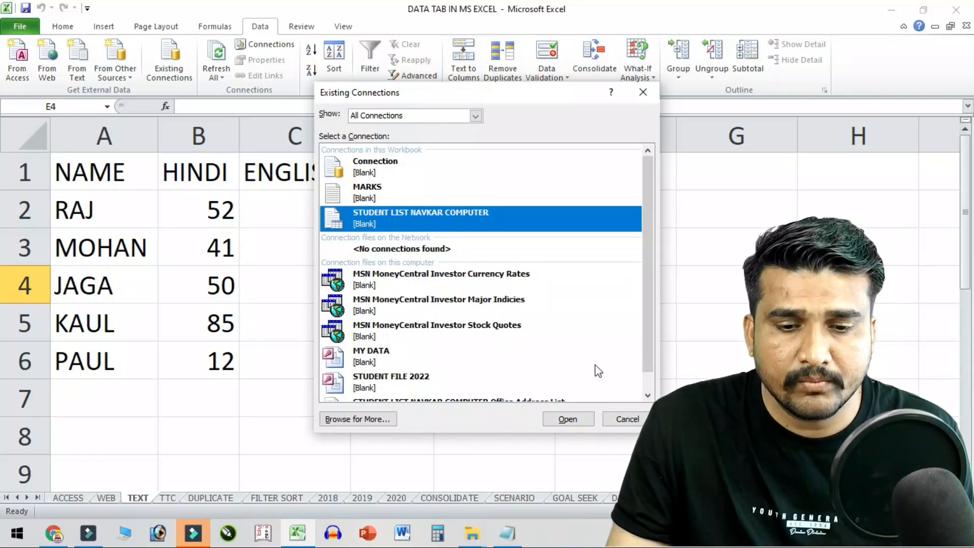
pyautogui.click(628, 419)
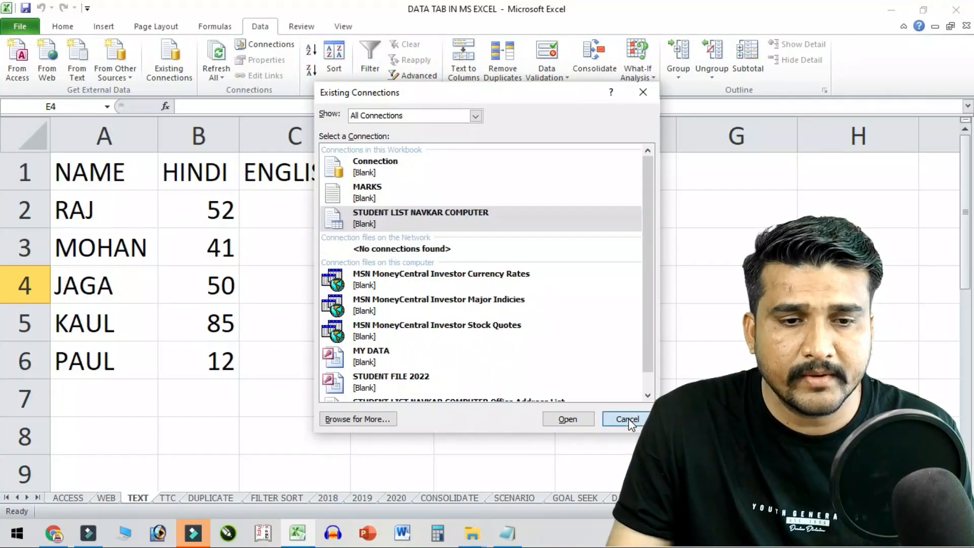
# - Select cell B2 in the marks table and minimize Excel
pyautogui.click(172, 71)
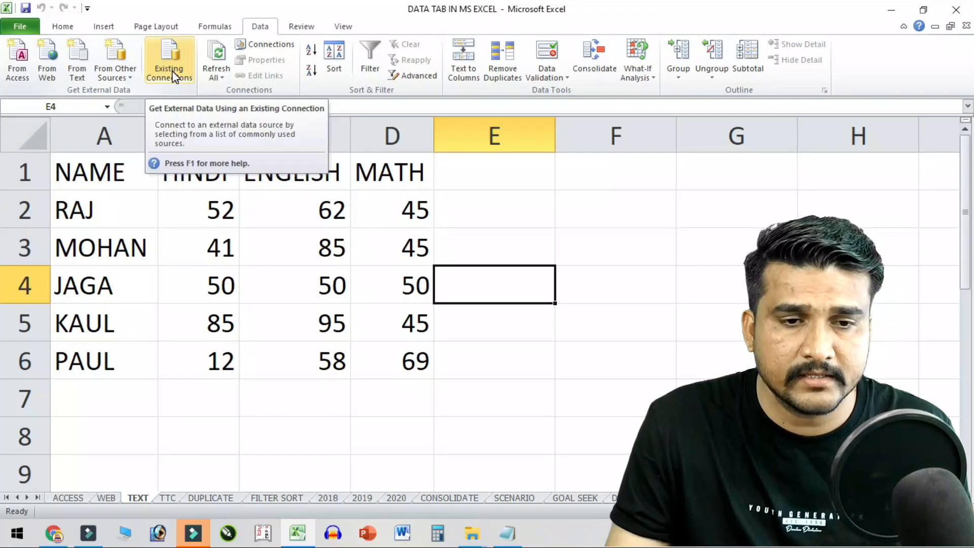
pyautogui.click(236, 245)
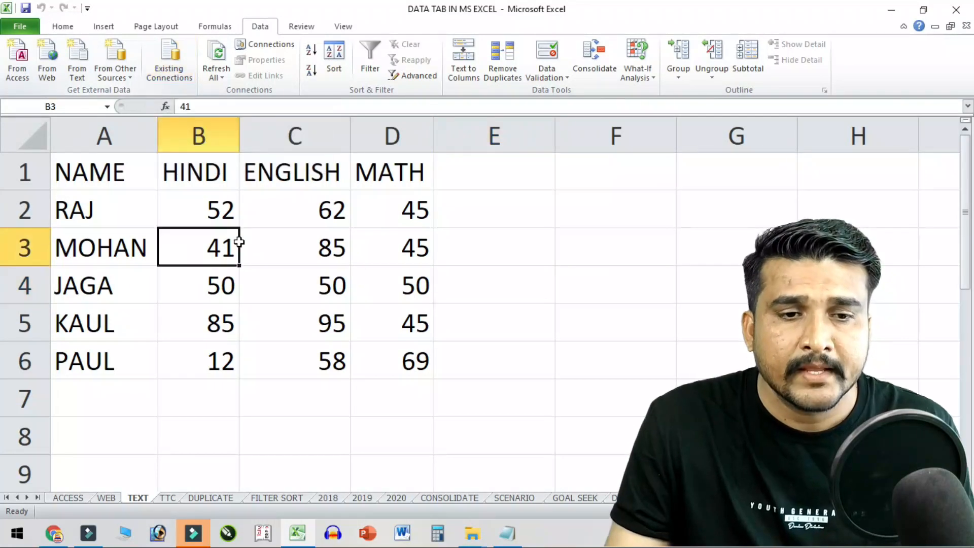
pyautogui.click(230, 199)
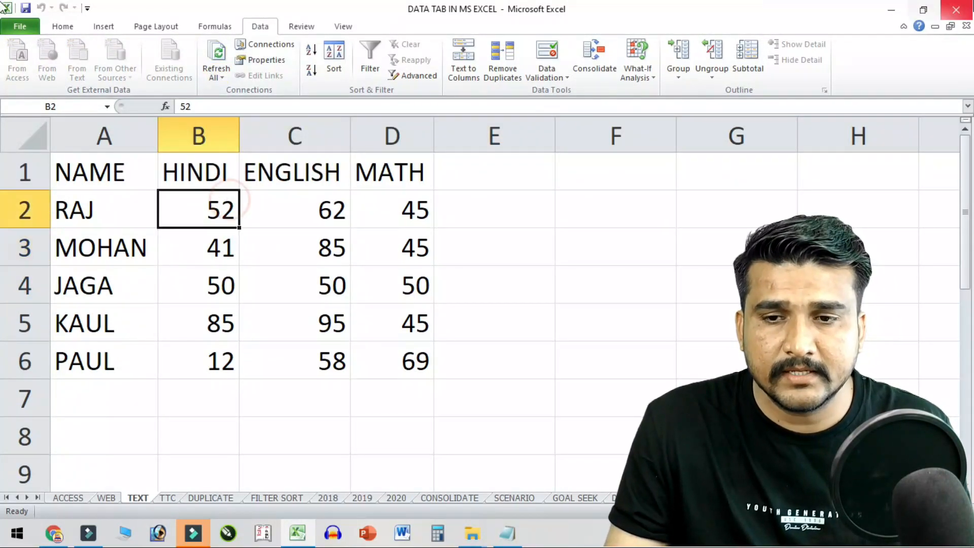
pyautogui.click(892, 10)
# - From the desktop, open MARKS in the DATA VIDEO folder with a maximized Notepad
pyautogui.click(893, 7)
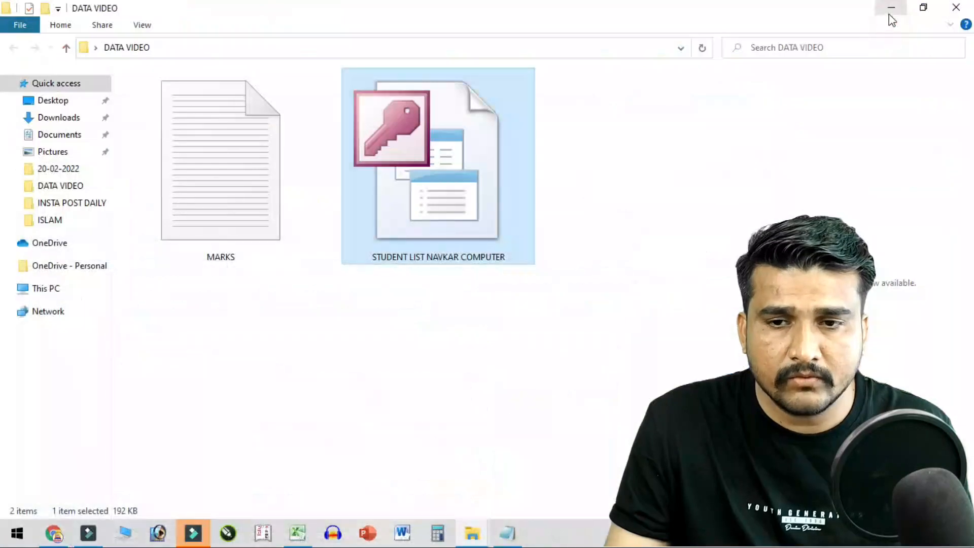
pyautogui.click(893, 8)
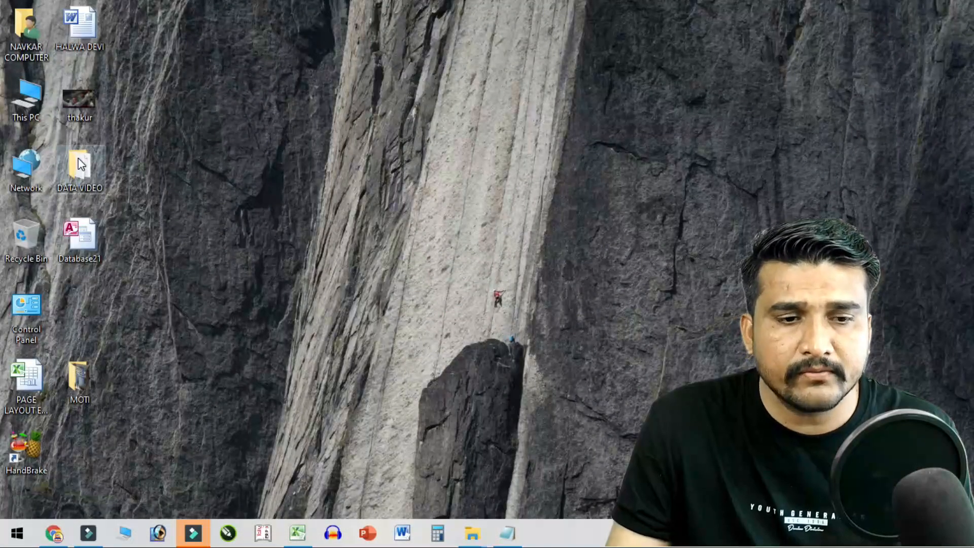
pyautogui.doubleClick(84, 170)
pyautogui.click(434, 254)
pyautogui.doubleClick(267, 220)
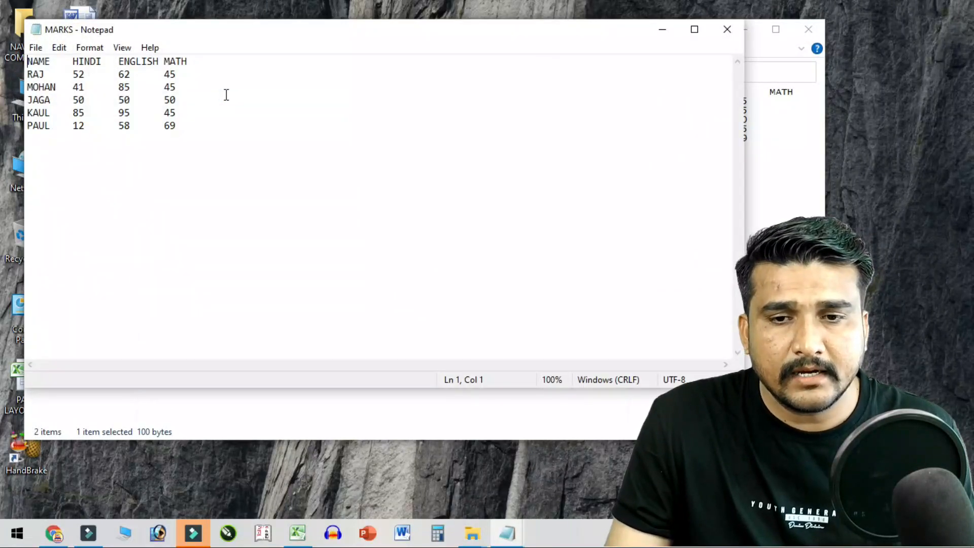
pyautogui.click(694, 29)
# - Add the row SULTAN 99 99 99 on the last line
pyautogui.scroll(13, 298, 184)
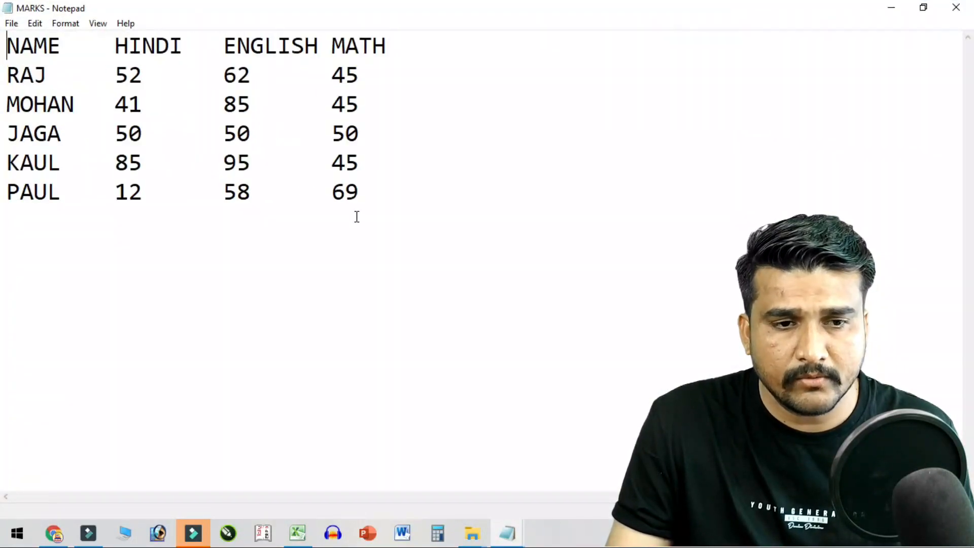
pyautogui.scroll(1, 356, 217)
pyautogui.click(420, 211)
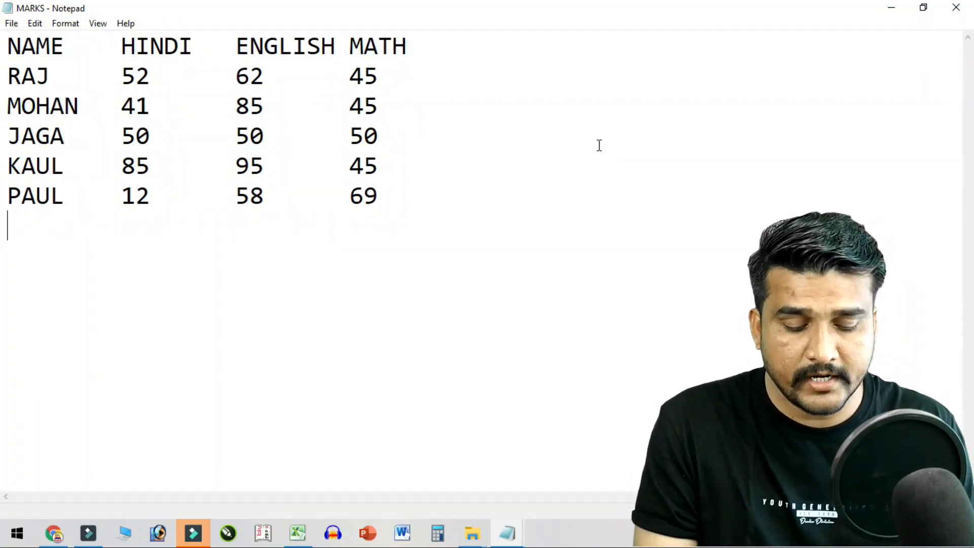
pyautogui.write('SULTAN')
pyautogui.press('Tab')
pyautogui.write('99\t99')
pyautogui.press('Tab')
pyautogui.write('99')
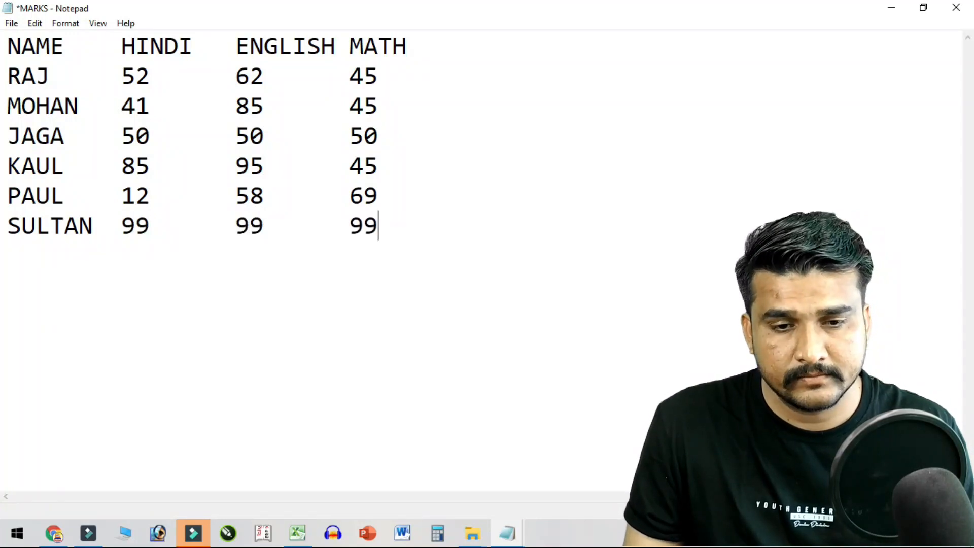
# - Add a new row KACHORI 10 20 50
pyautogui.press('Return')
pyautogui.write('KACHORID')
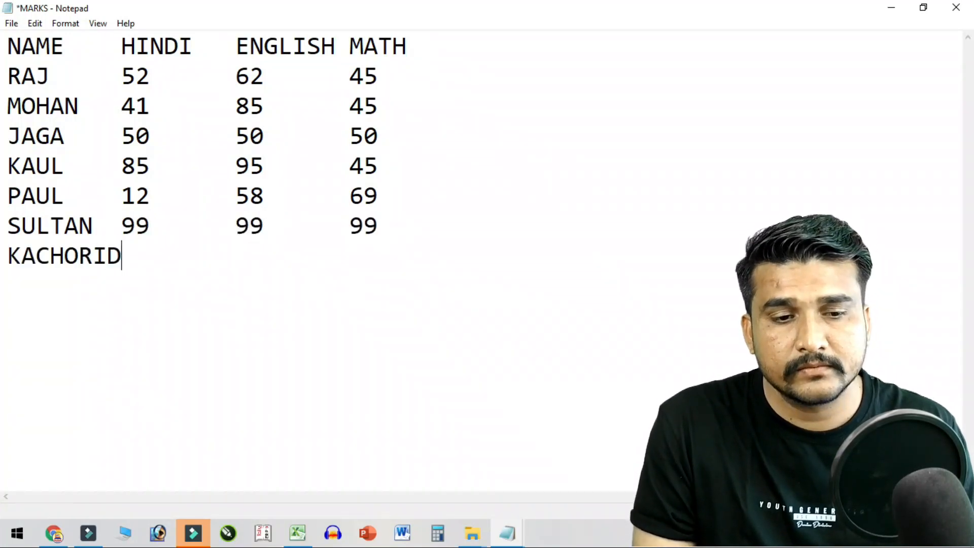
pyautogui.press('BackSpace')
pyautogui.press('BackSpace')
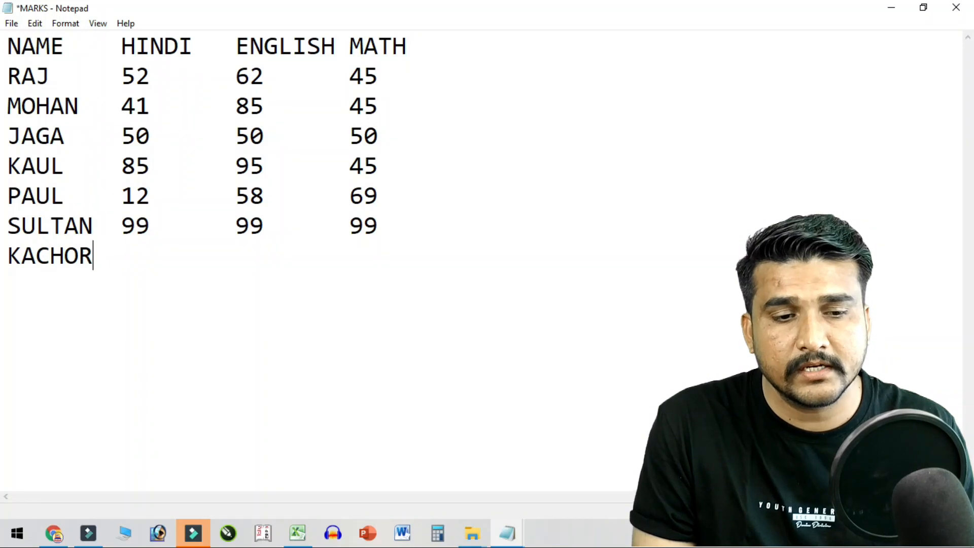
pyautogui.write('I')
pyautogui.press('Tab')
pyautogui.write('10')
pyautogui.press('Tab')
pyautogui.write('20')
pyautogui.press('Tab')
pyautogui.write('50')
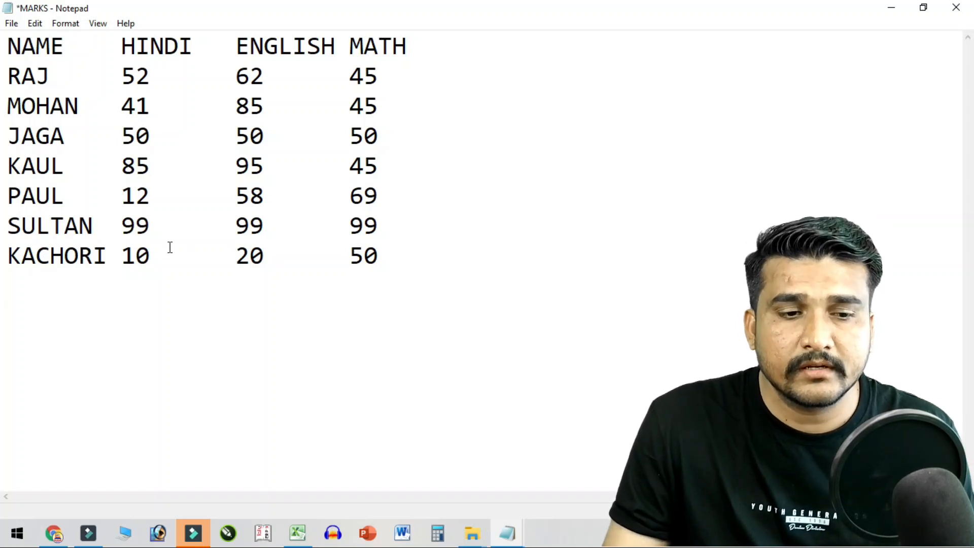
# - Save the MARKS file and minimize Notepad
pyautogui.click(11, 23)
pyautogui.click(41, 87)
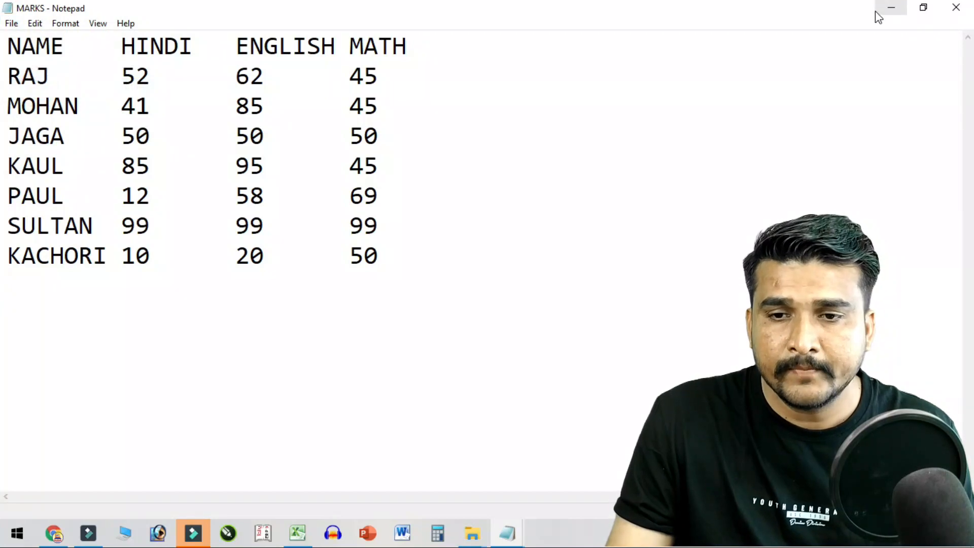
pyautogui.click(894, 9)
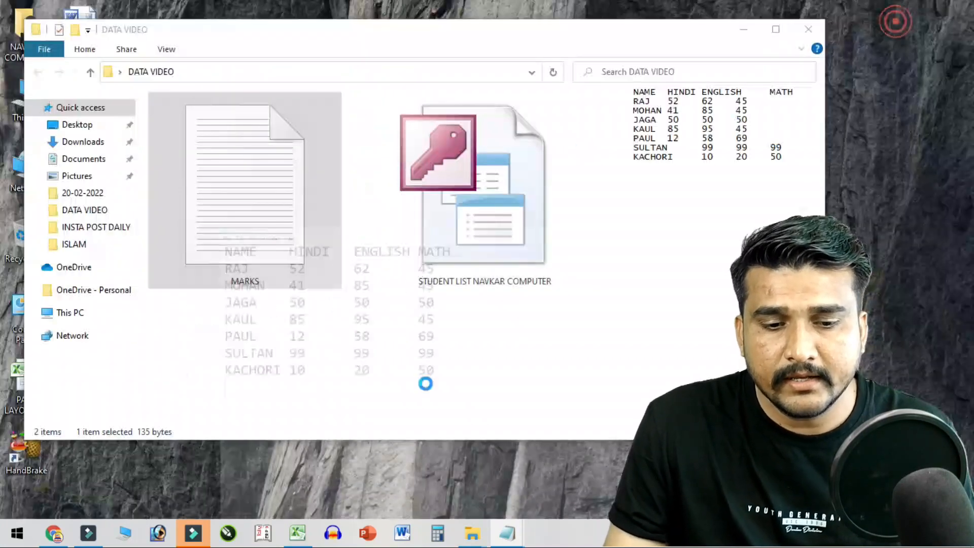
# - Refresh All from the updated MARKS file, adding SULTAN 99 99 99 and KACHORI 10 20 50
pyautogui.click(298, 534)
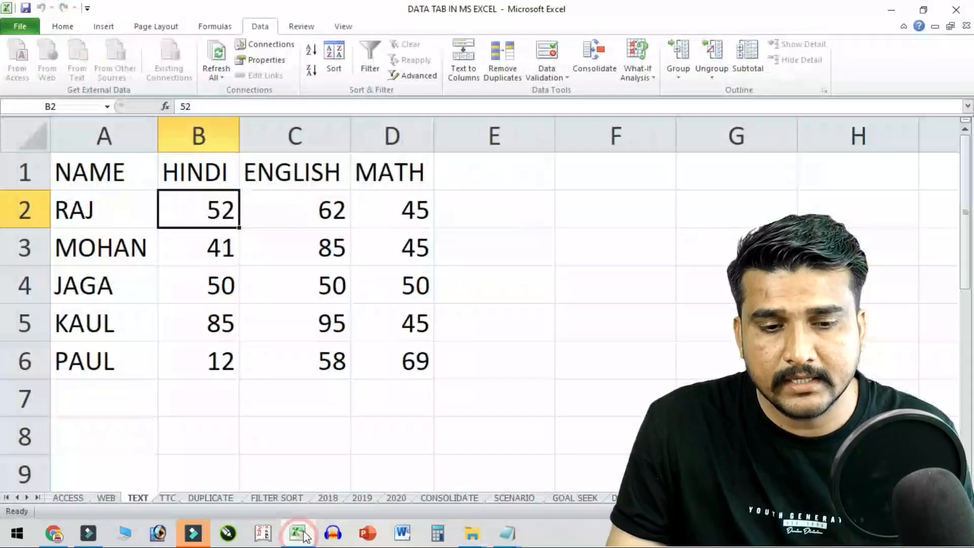
pyautogui.click(320, 273)
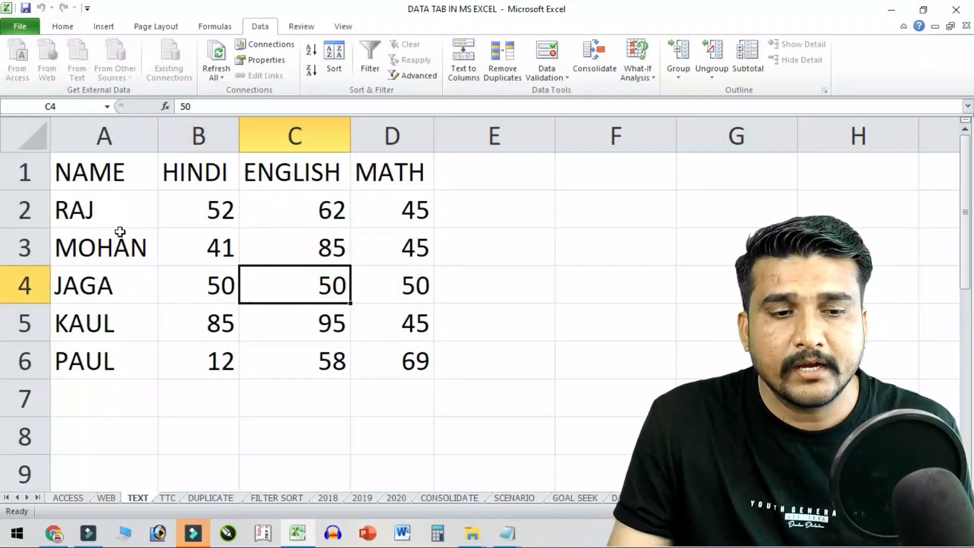
pyautogui.click(107, 384)
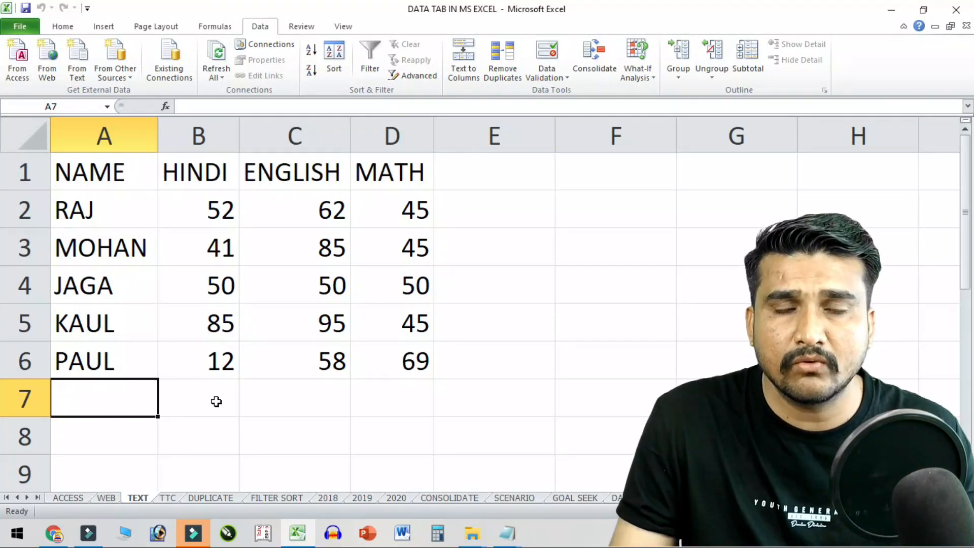
pyautogui.click(215, 61)
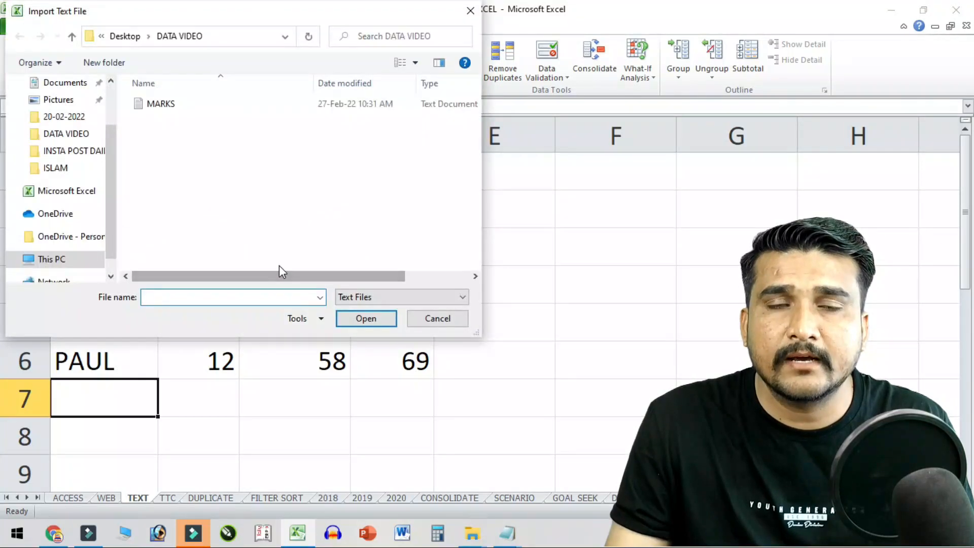
pyautogui.click(181, 106)
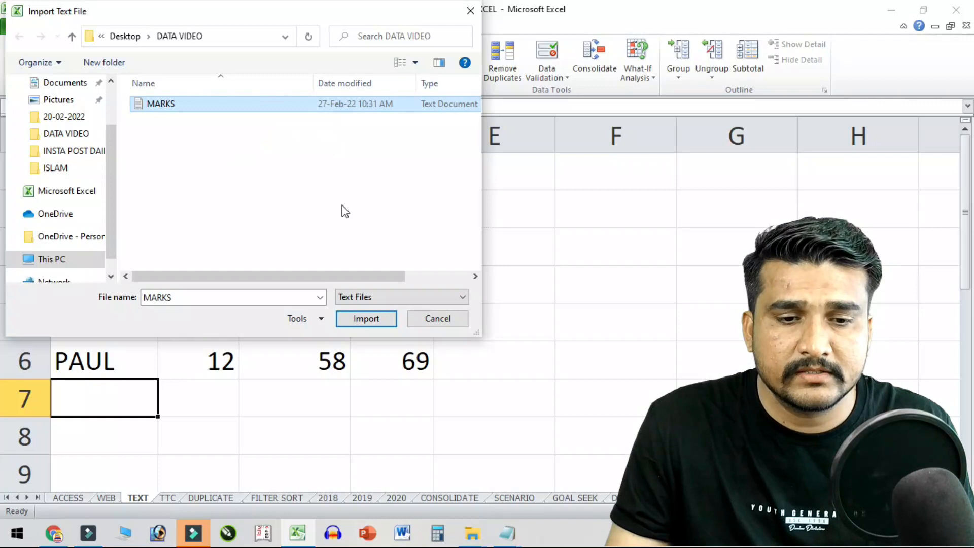
pyautogui.click(372, 323)
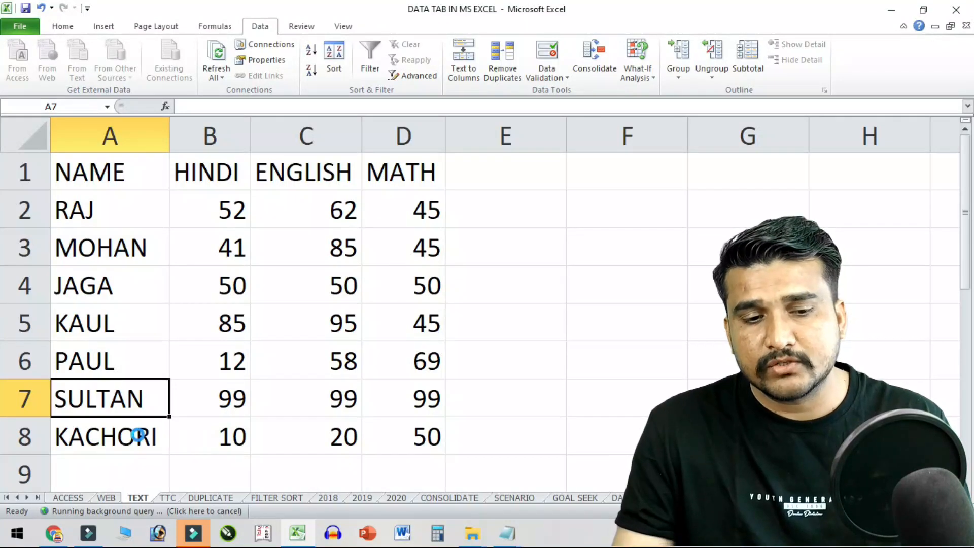
pyautogui.moveTo(161, 390); pyautogui.dragTo(397, 411)
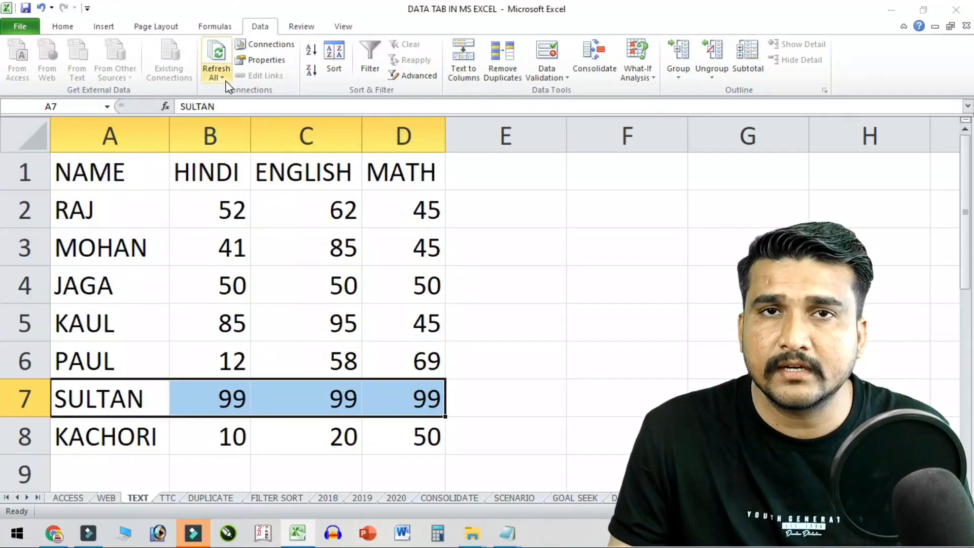
pyautogui.click(502, 333)
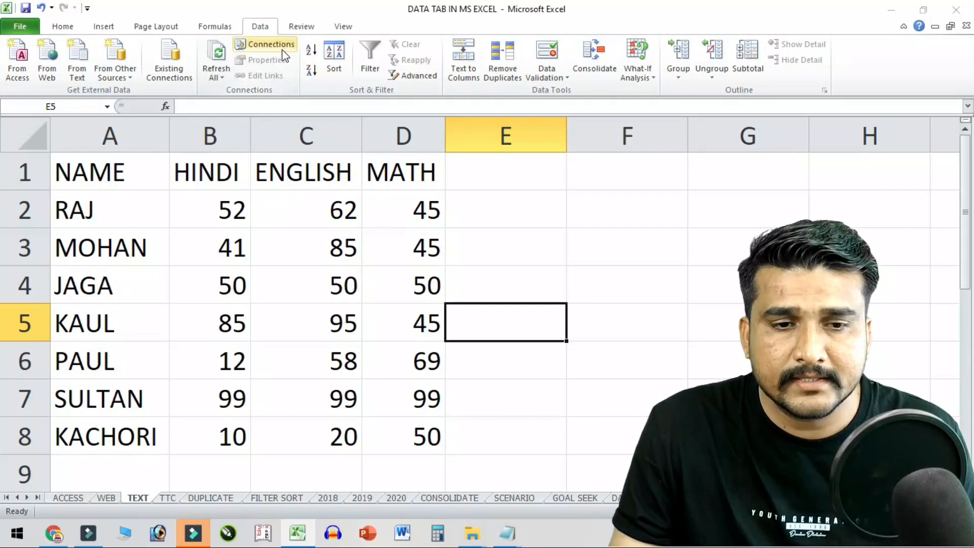
pyautogui.click(243, 207)
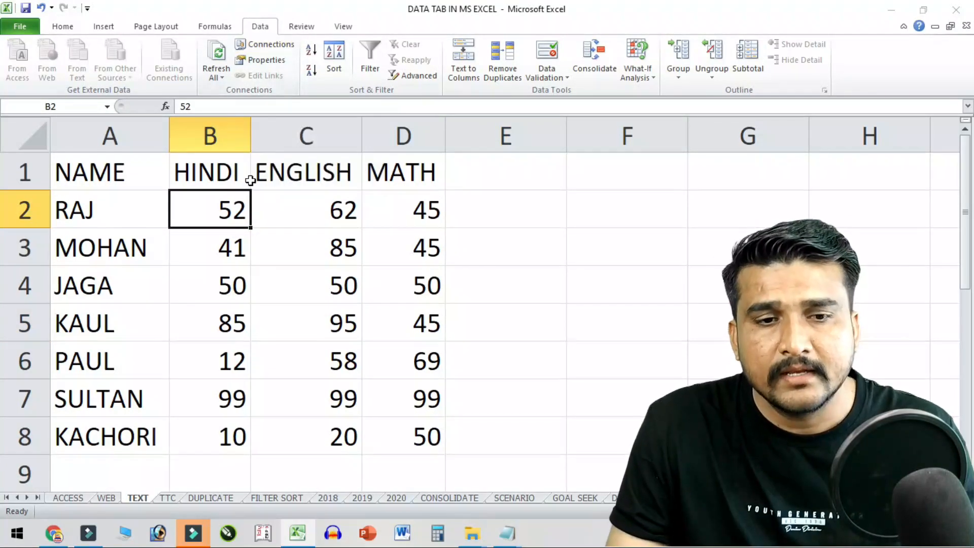
pyautogui.click(287, 48)
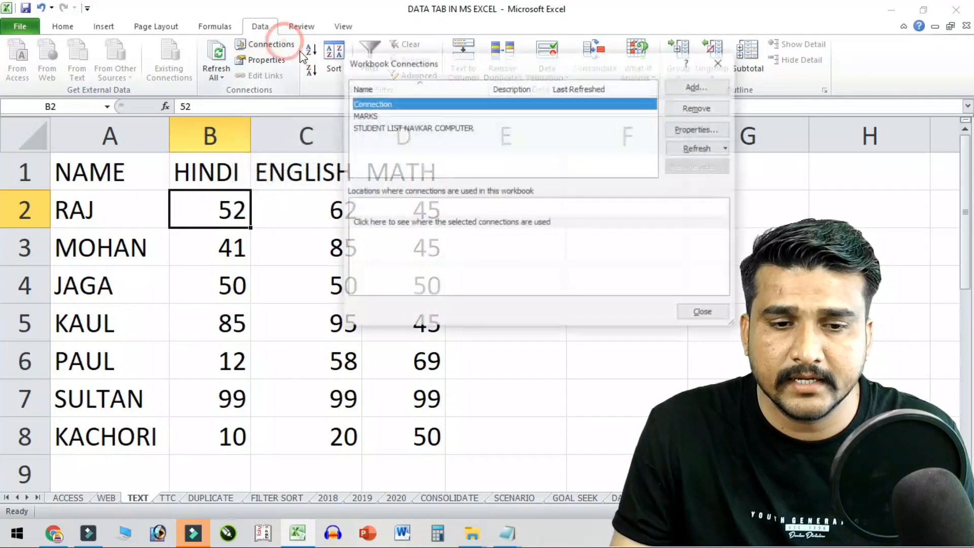
pyautogui.click(367, 116)
pyautogui.click(403, 129)
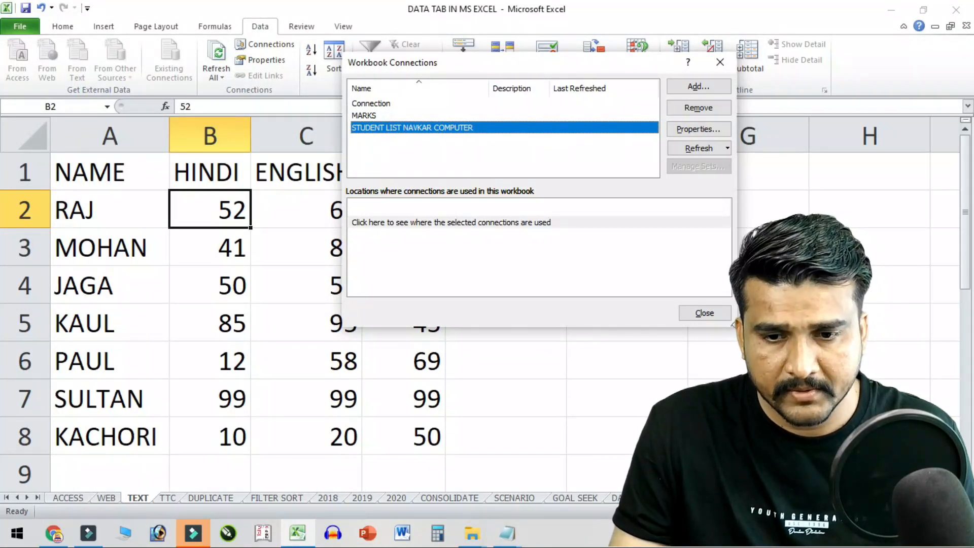
pyautogui.click(705, 313)
pyautogui.click(152, 265)
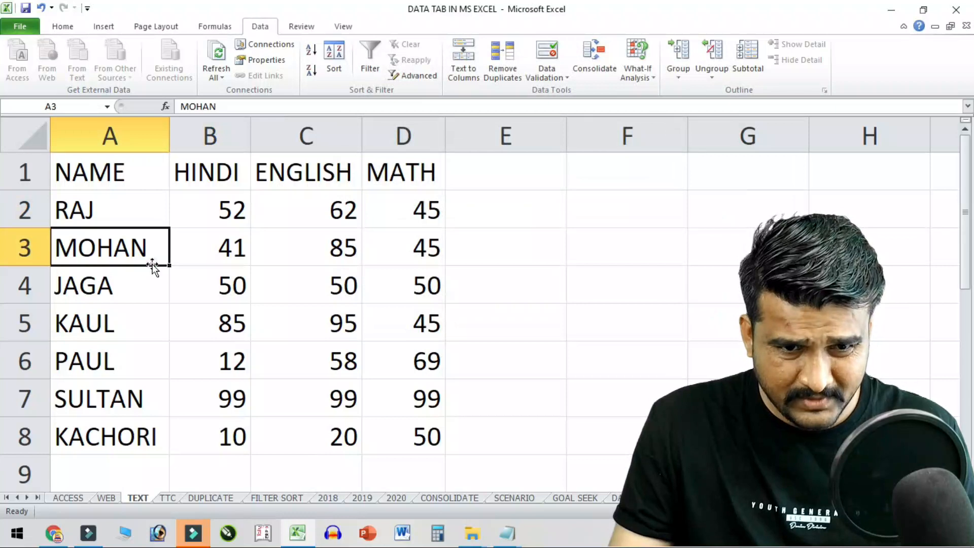
pyautogui.click(275, 61)
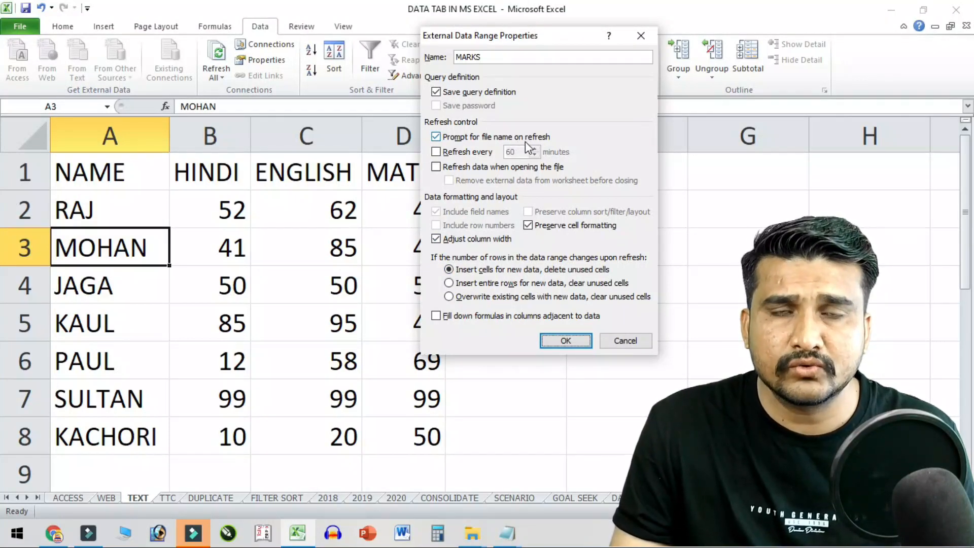
pyautogui.click(446, 152)
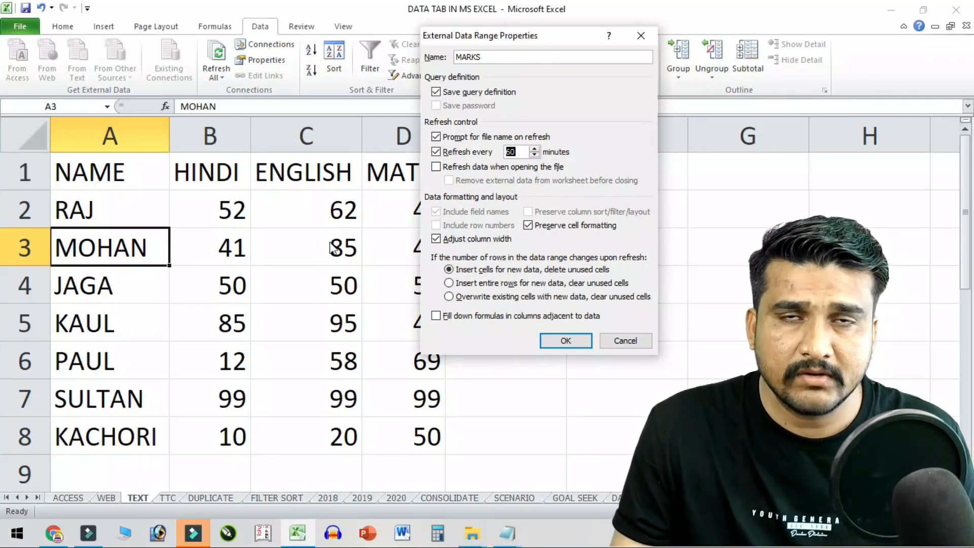
pyautogui.click(436, 151)
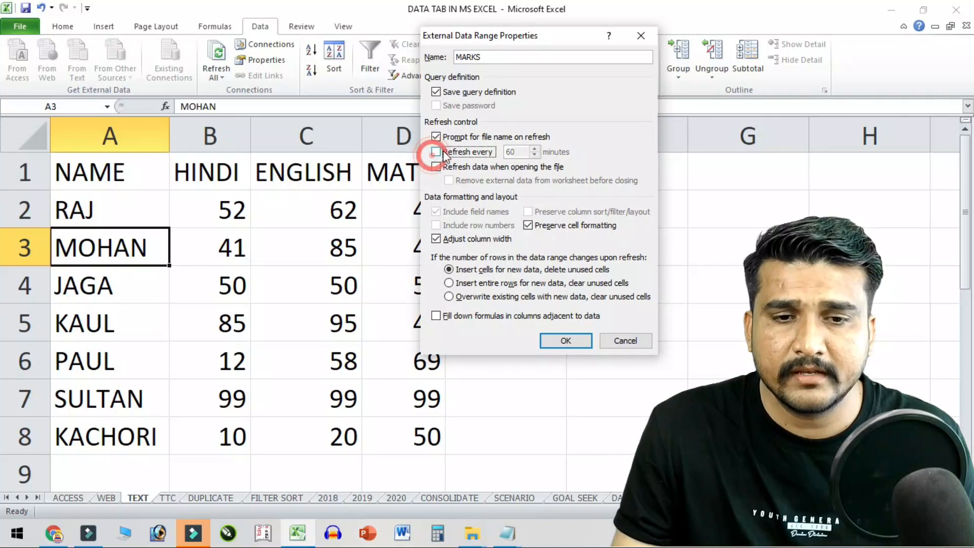
pyautogui.click(616, 341)
pyautogui.click(221, 256)
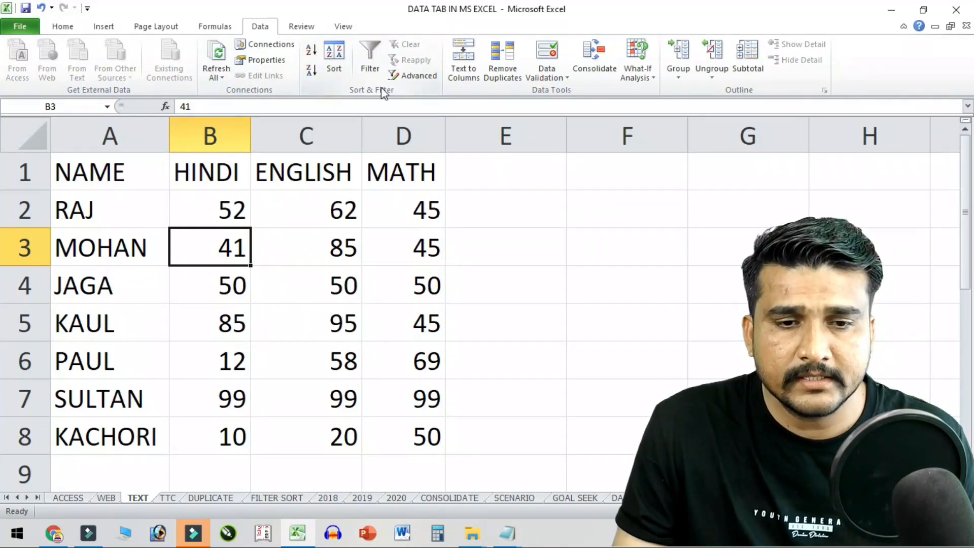
# - Go to the FILTER SORT sheet and try out selecting various cell ranges in the student table
pyautogui.click(358, 271)
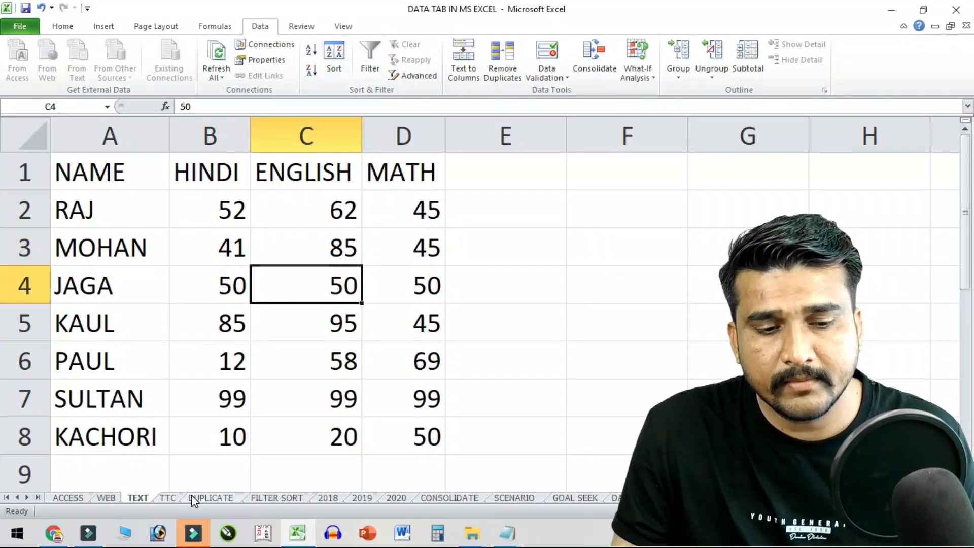
pyautogui.click(165, 499)
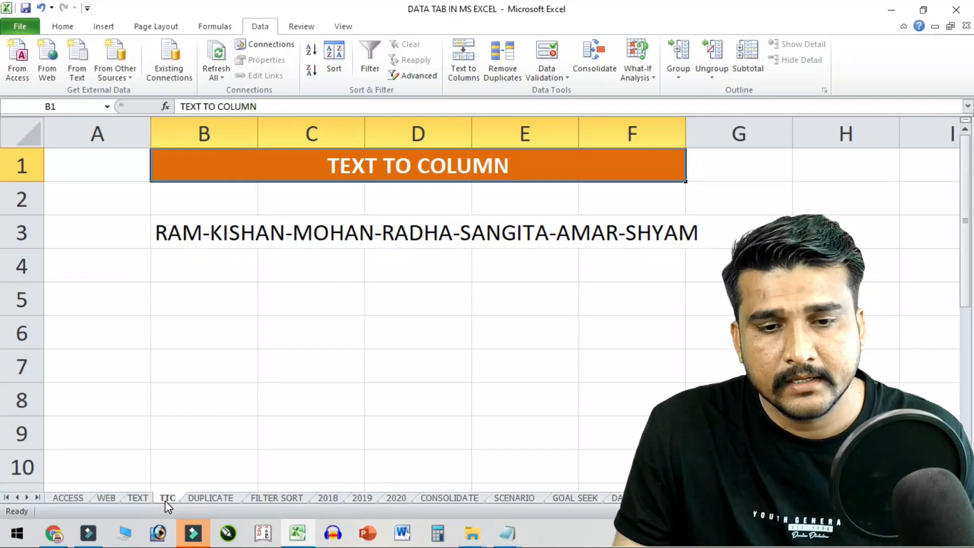
pyautogui.click(276, 498)
pyautogui.click(287, 279)
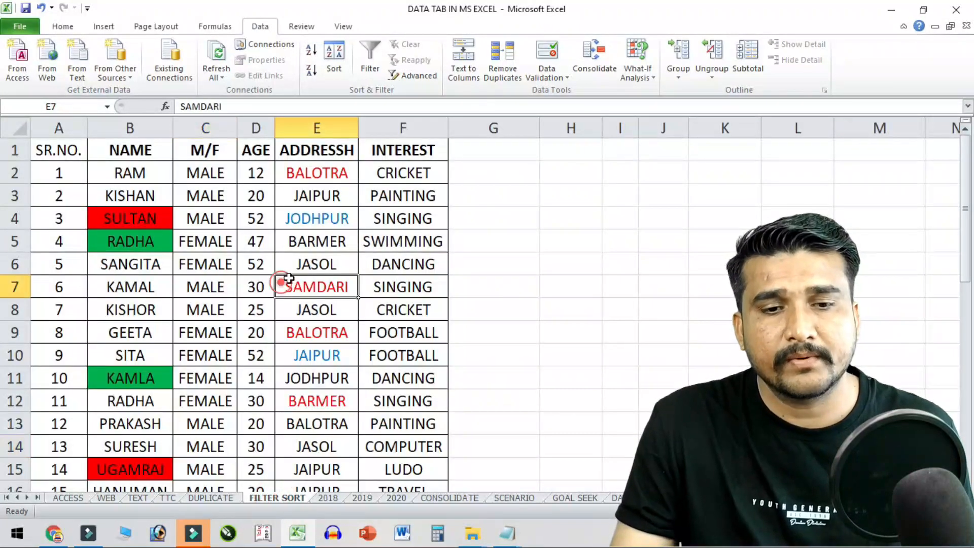
pyautogui.click(207, 152)
pyautogui.moveTo(60, 151); pyautogui.dragTo(61, 262)
pyautogui.moveTo(130, 172); pyautogui.dragTo(131, 265)
pyautogui.moveTo(234, 151); pyautogui.dragTo(233, 269)
pyautogui.moveTo(256, 172); pyautogui.dragTo(262, 298)
pyautogui.moveTo(315, 172); pyautogui.dragTo(316, 197)
pyautogui.click(403, 166)
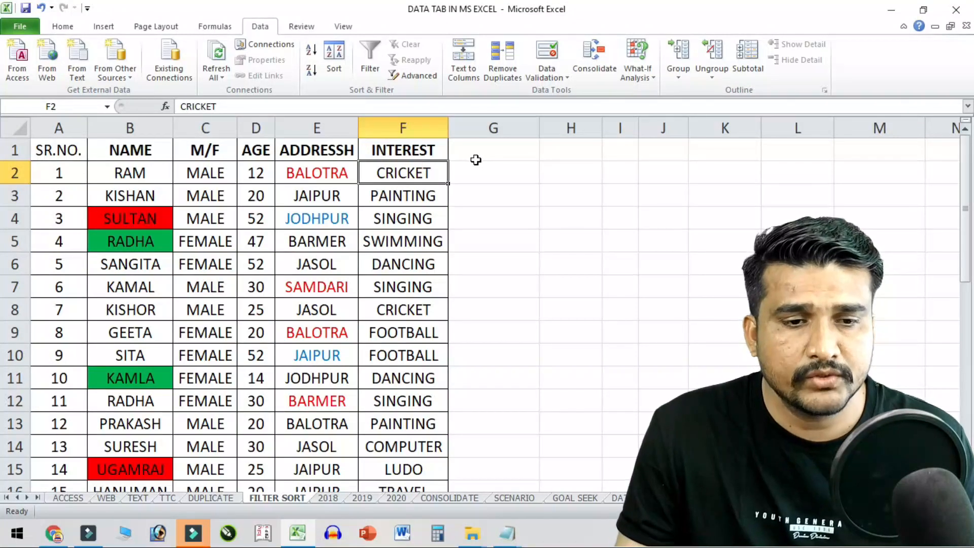
# - Select the names B2:B20 and sort them A to Z, bringing up the Sort Warning
pyautogui.click(169, 175)
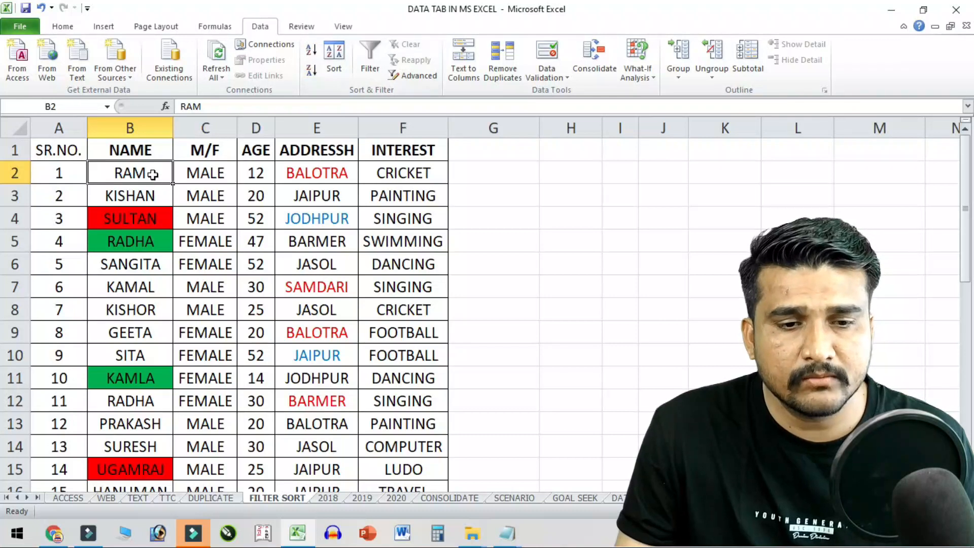
pyautogui.moveTo(152, 174); pyautogui.dragTo(150, 283)
pyautogui.scroll(5, 151, 283)
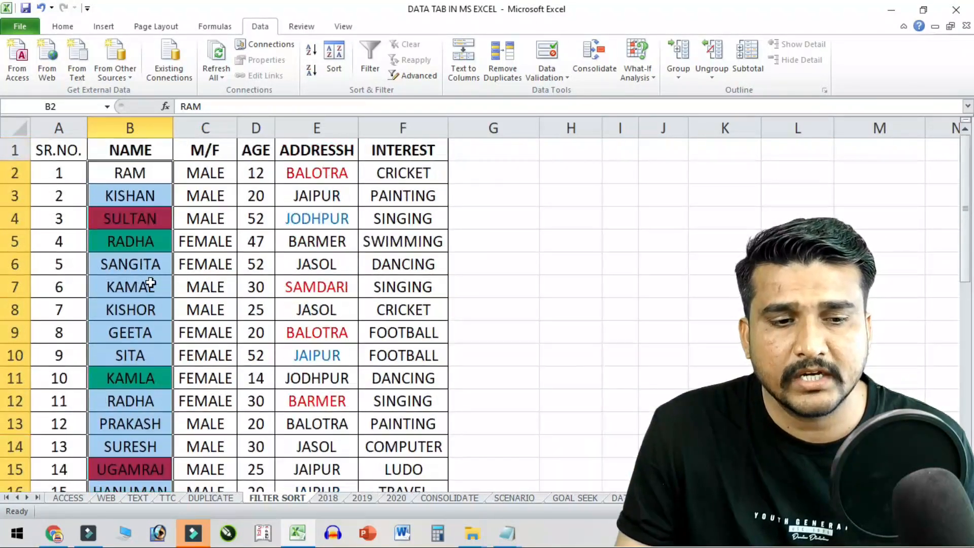
pyautogui.click(310, 50)
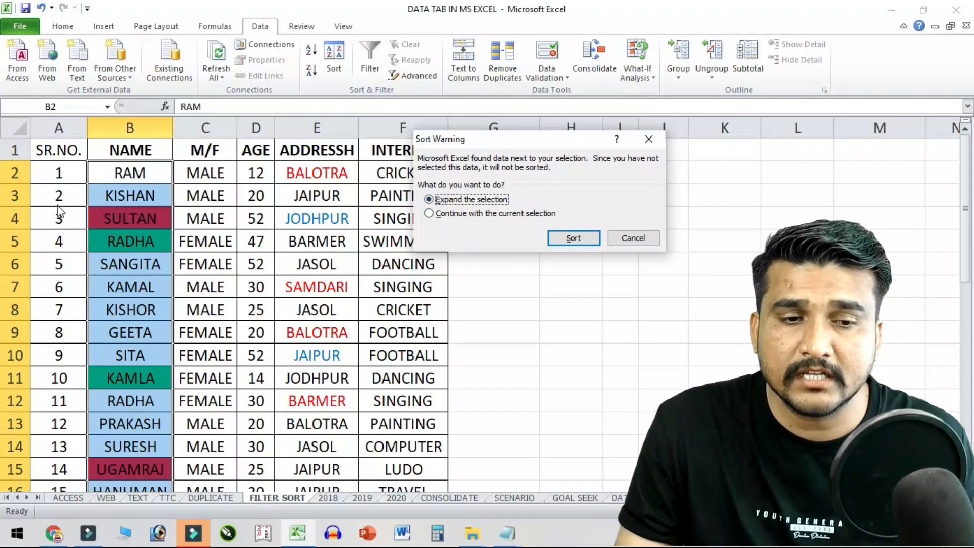
# - Expand the selection so the NAME sort reorders whole rows, starting GEETA, HANUMAN, KAMAL
pyautogui.click(462, 216)
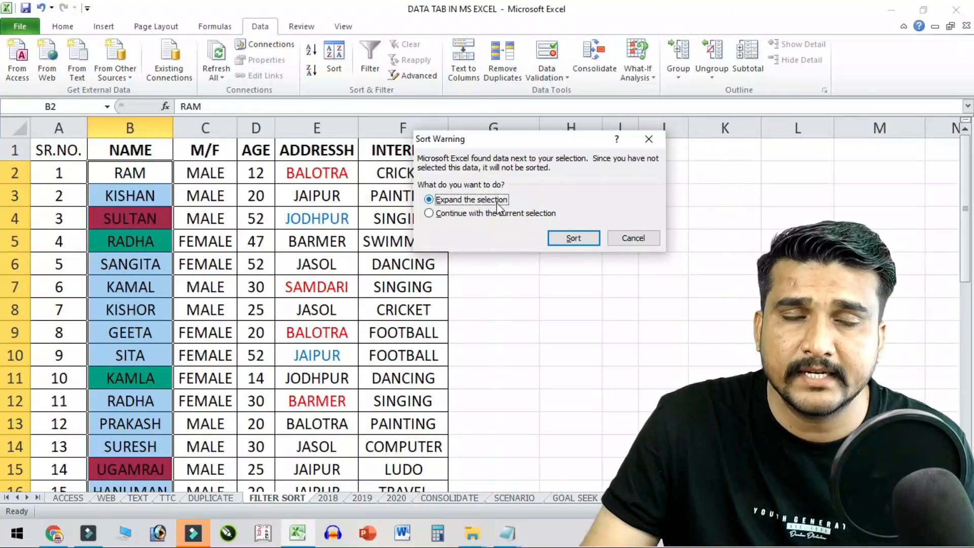
pyautogui.click(573, 238)
pyautogui.click(138, 171)
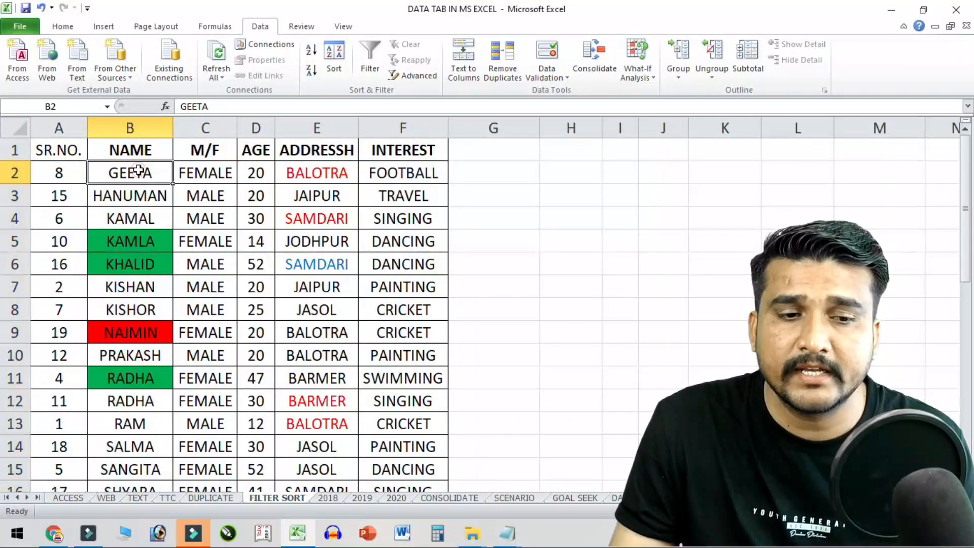
# - Sort the table by NAME Z to A, then back A to Z, expanding to whole rows each time
pyautogui.click(158, 193)
pyautogui.click(156, 221)
pyautogui.click(153, 244)
pyautogui.click(155, 267)
pyautogui.scroll(-4, 155, 269)
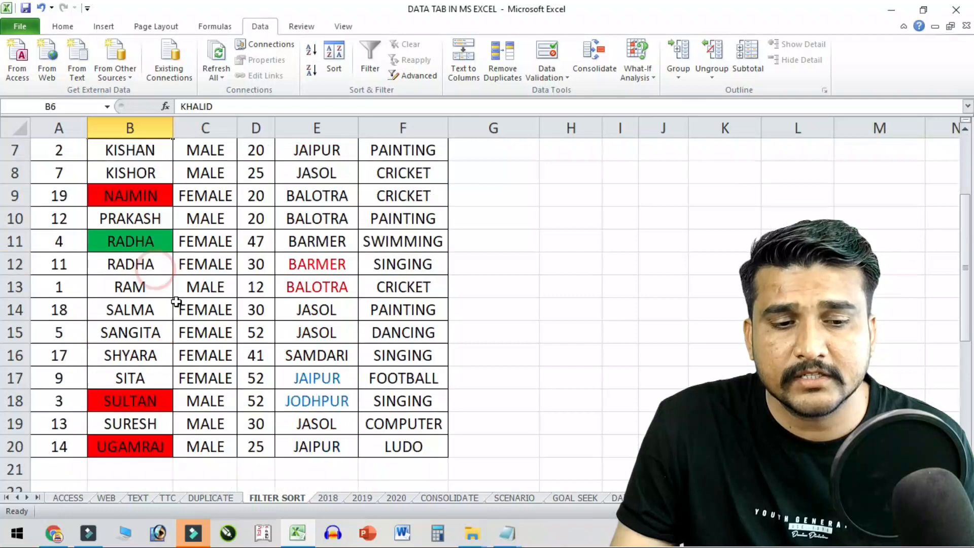
pyautogui.click(152, 309)
pyautogui.scroll(3, 152, 309)
pyautogui.scroll(1, 156, 295)
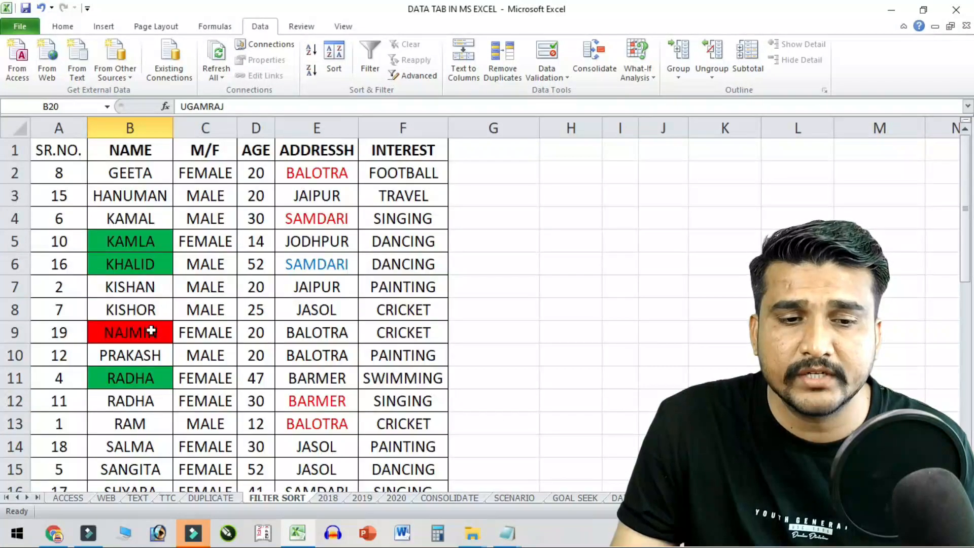
pyautogui.moveTo(145, 171); pyautogui.dragTo(147, 448)
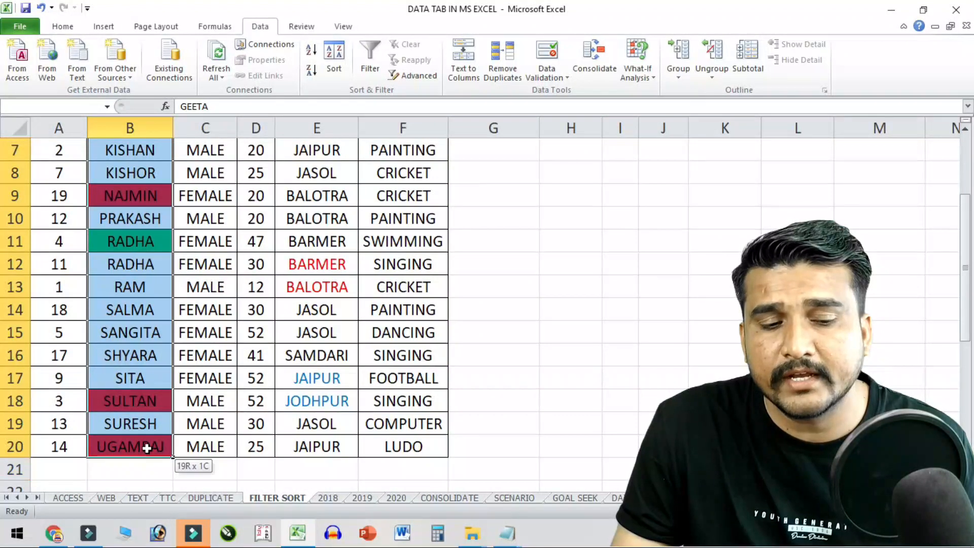
pyautogui.click(307, 77)
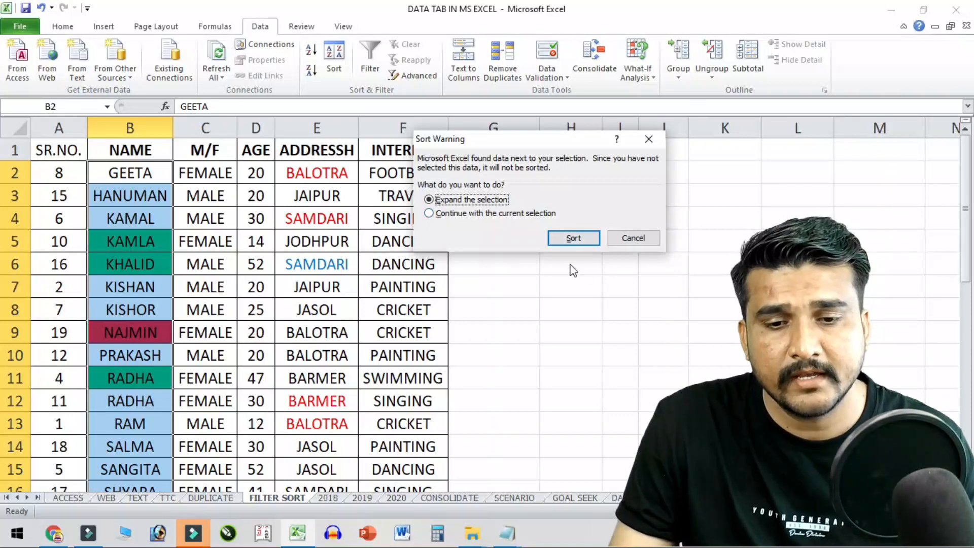
pyautogui.click(574, 240)
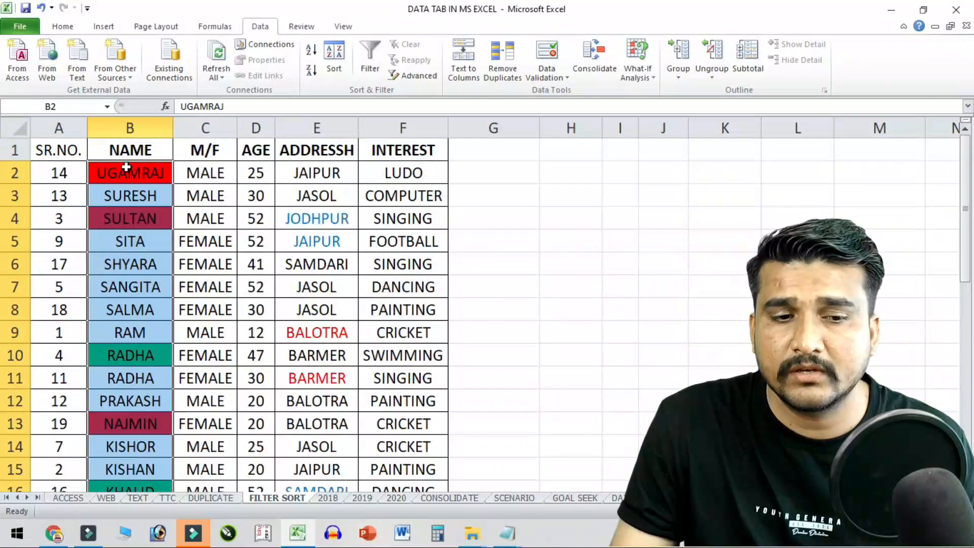
pyautogui.click(316, 53)
pyautogui.click(577, 239)
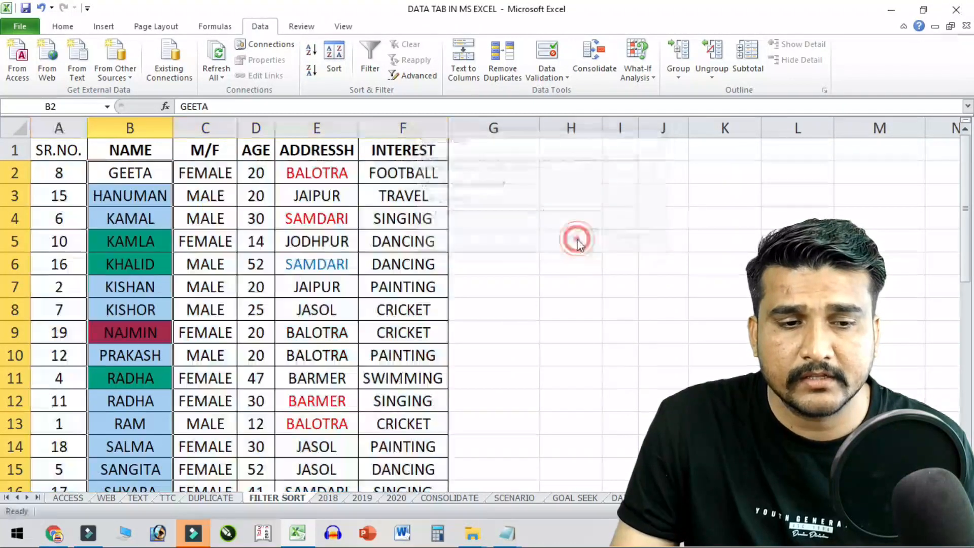
# - Restore ascending SR.NO. order across whole rows, then bring up the custom Sort dialog
pyautogui.click(65, 172)
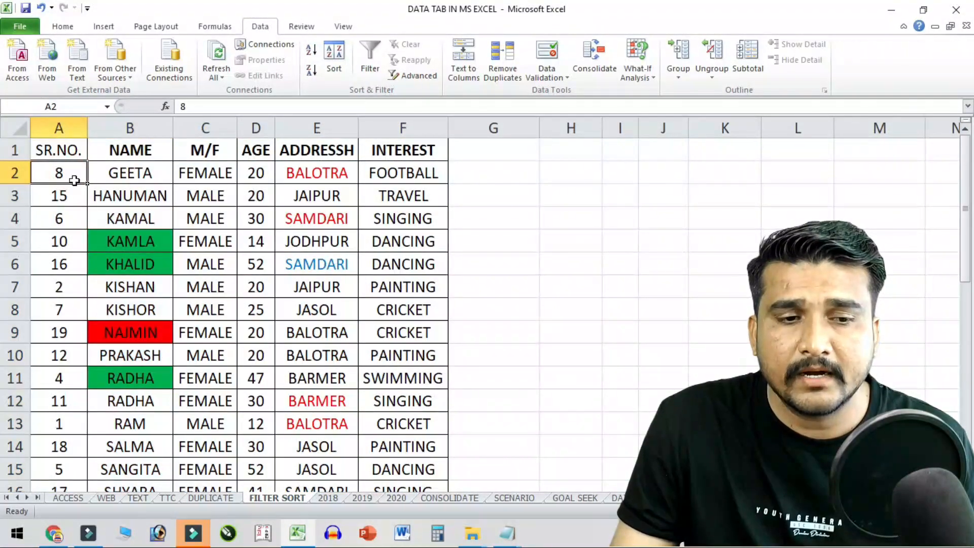
pyautogui.moveTo(67, 183); pyautogui.dragTo(69, 444)
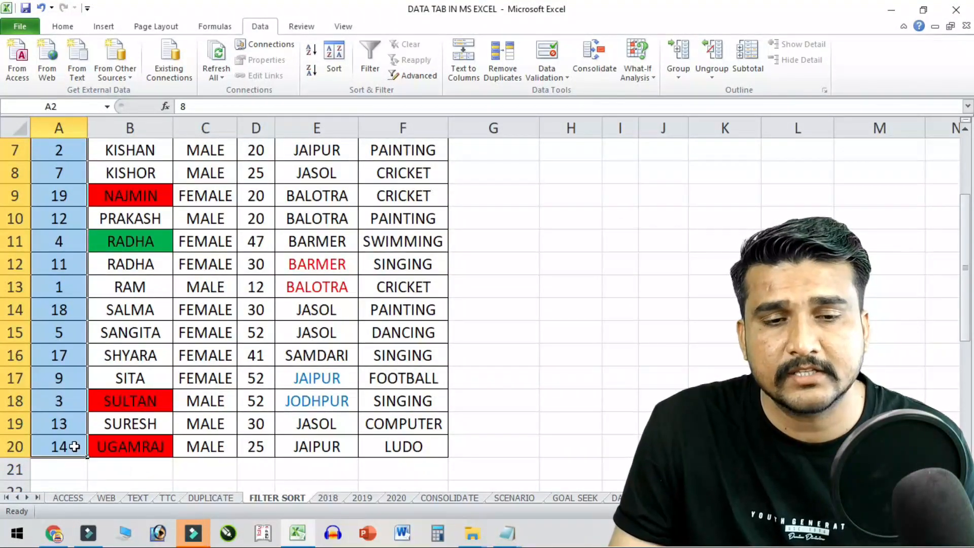
pyautogui.scroll(2, 90, 421)
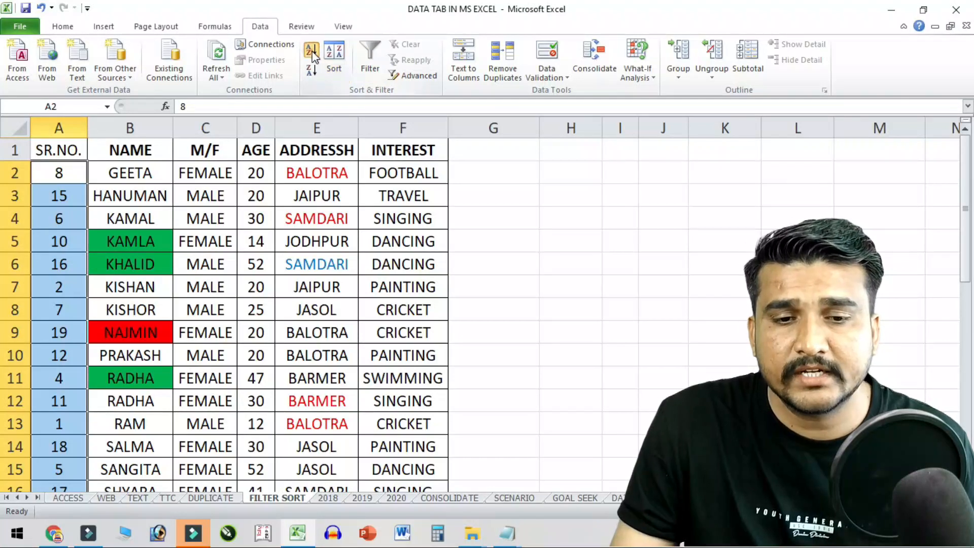
pyautogui.click(326, 65)
pyautogui.click(567, 240)
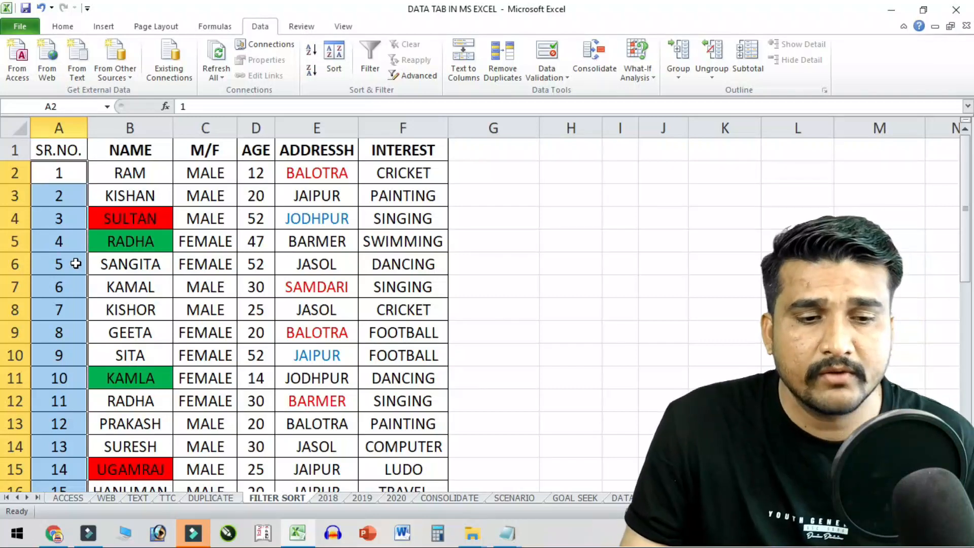
pyautogui.click(132, 209)
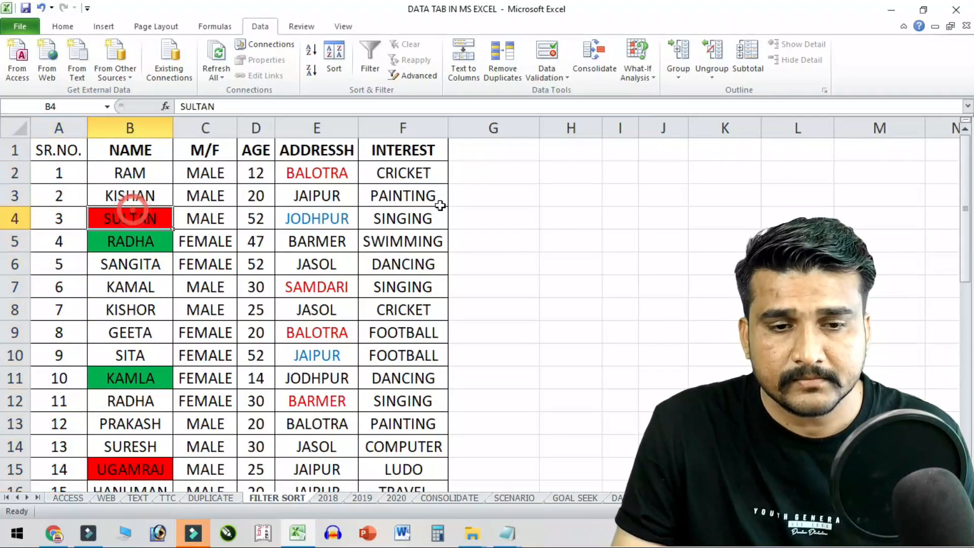
pyautogui.click(335, 64)
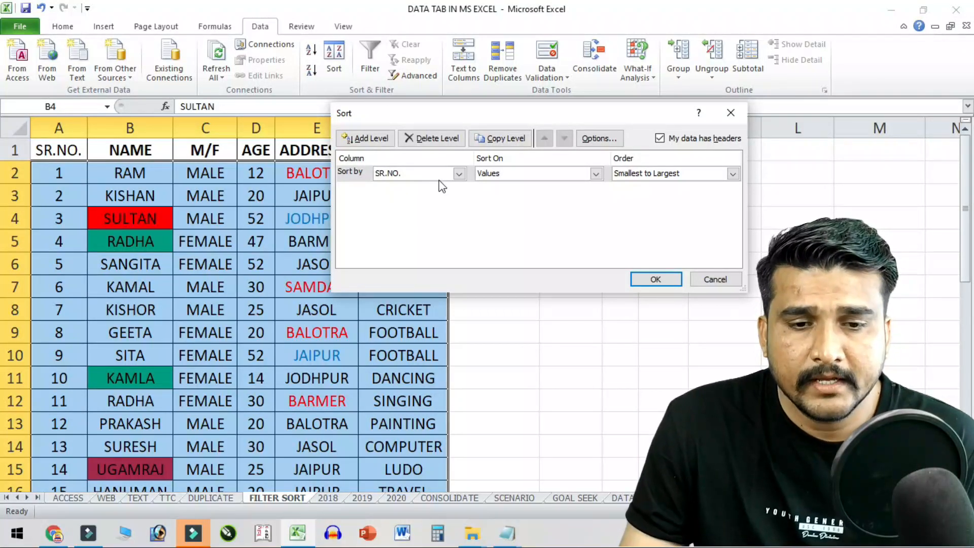
# - Set the sort level to sort NAME by Cell Color, with No Cell Color on top
pyautogui.click(459, 174)
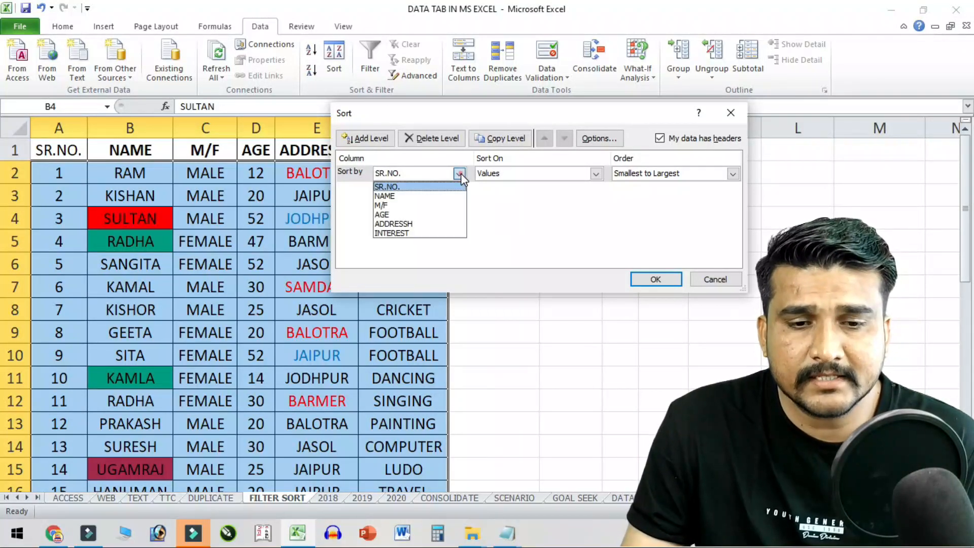
pyautogui.click(433, 197)
pyautogui.moveTo(454, 117); pyautogui.dragTo(594, 131)
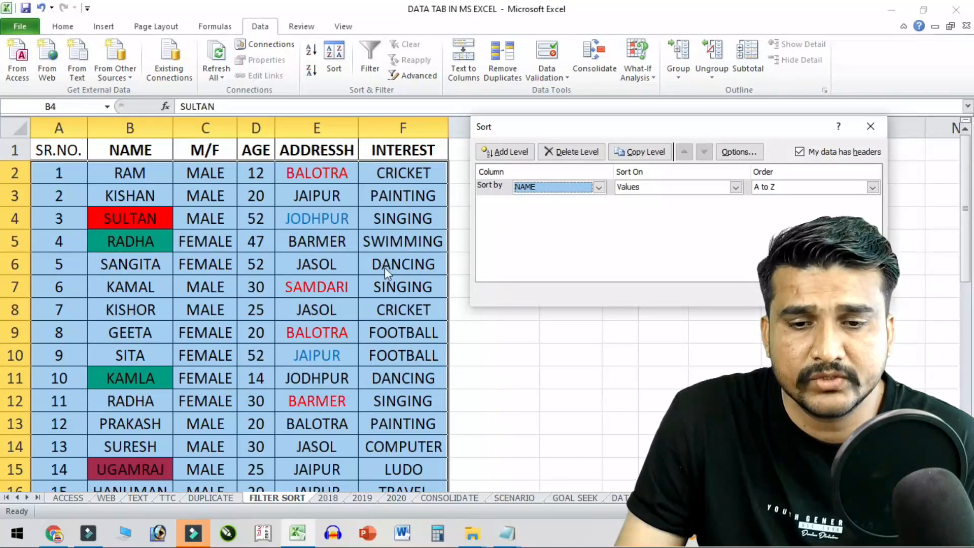
pyautogui.click(736, 188)
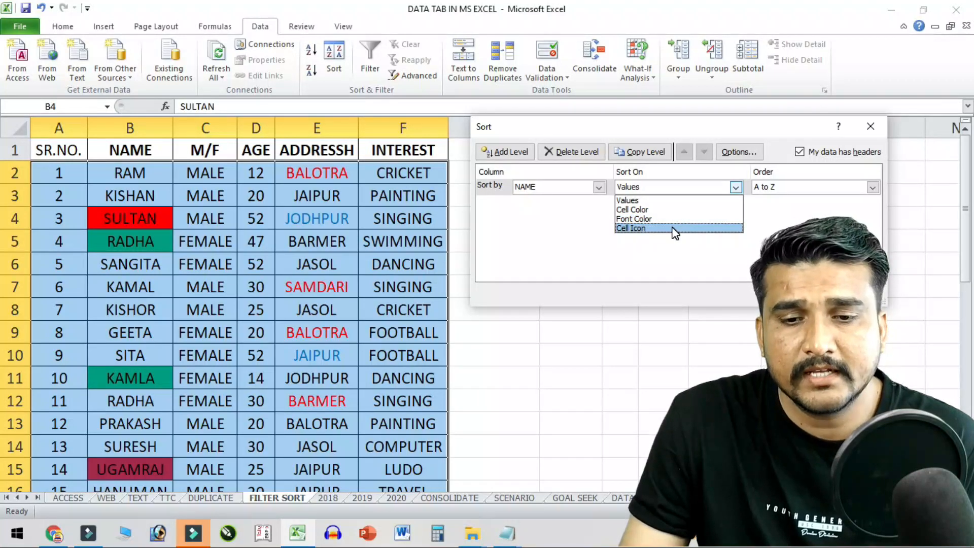
pyautogui.click(663, 201)
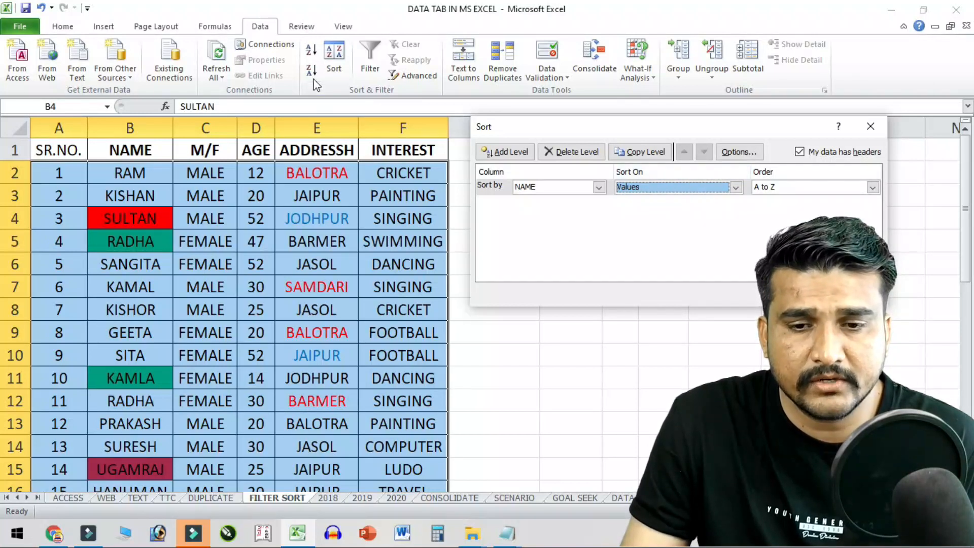
pyautogui.click(695, 187)
pyautogui.click(656, 206)
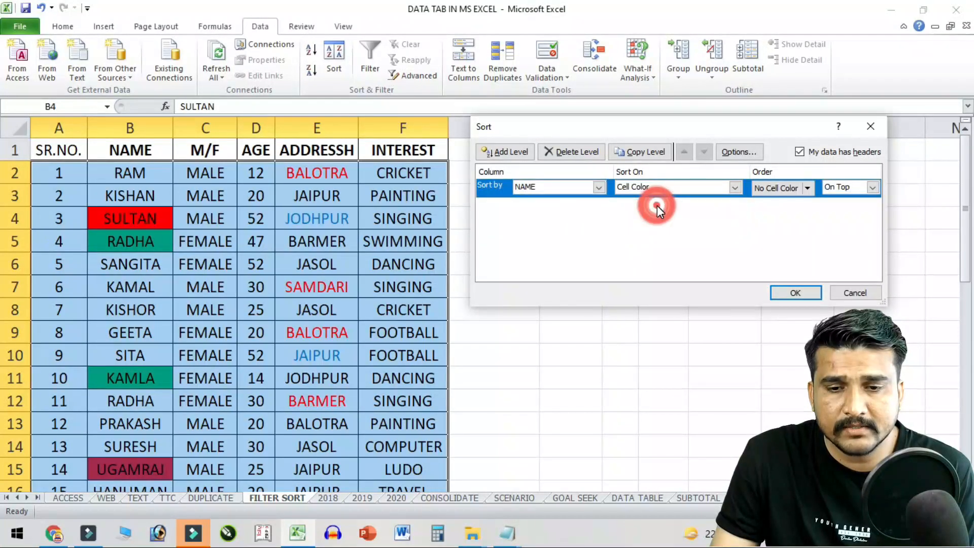
# - Order the NAME cell-colour level with red fill on top
pyautogui.click(807, 188)
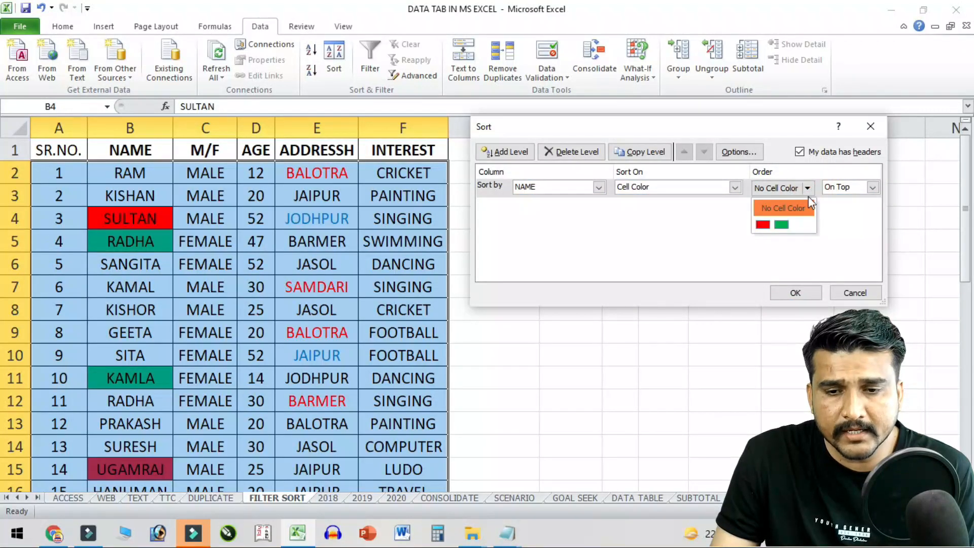
pyautogui.click(766, 227)
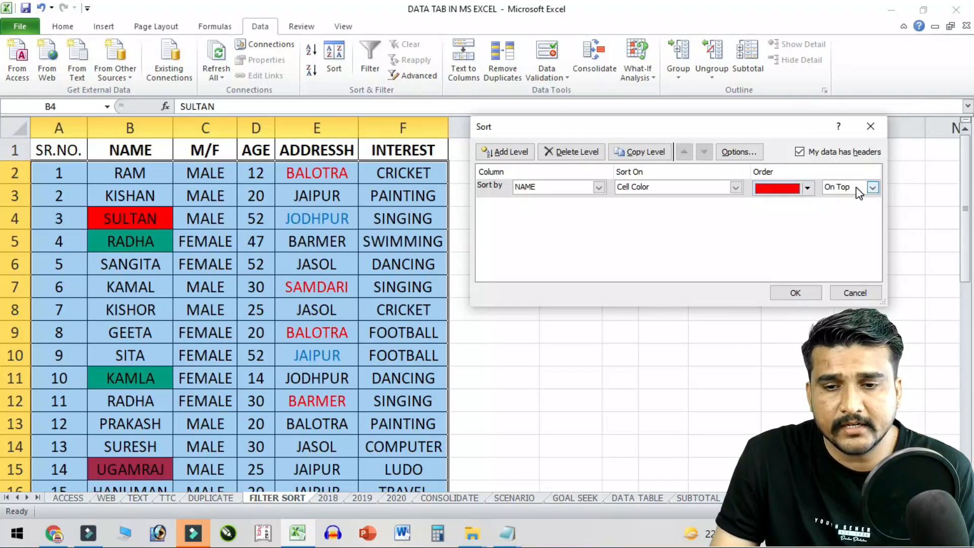
pyautogui.click(874, 187)
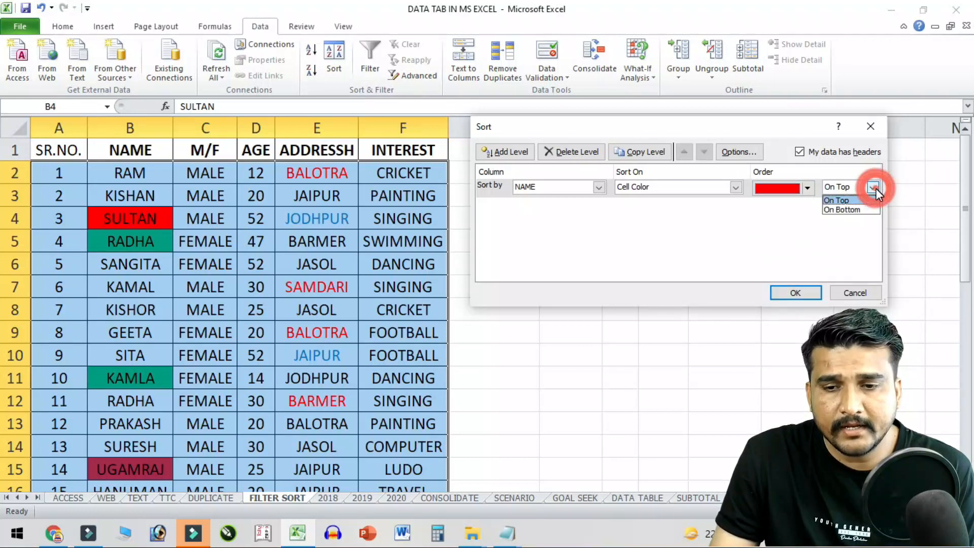
pyautogui.click(875, 190)
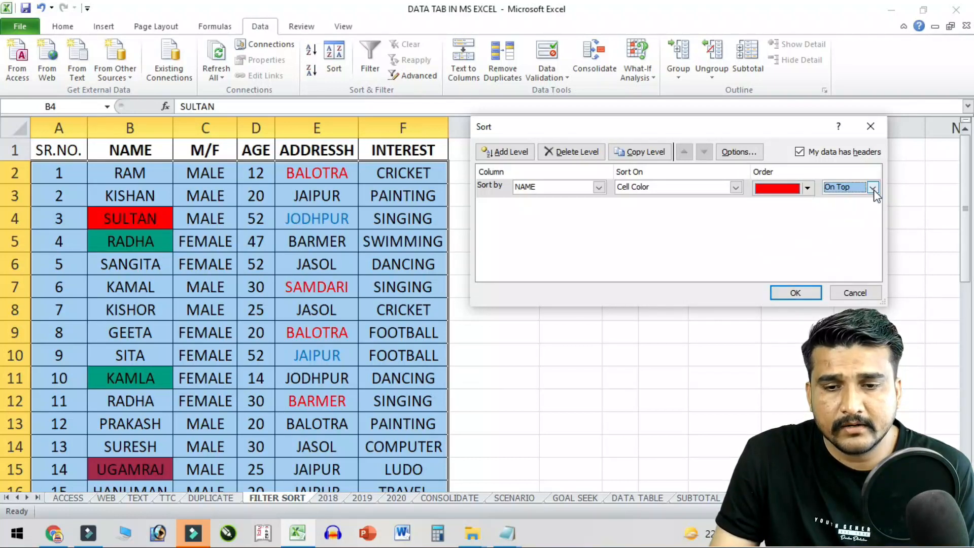
# - Add a second NAME Cell Color level with green On Bottom and apply the two-level sort
pyautogui.click(514, 152)
pyautogui.click(572, 213)
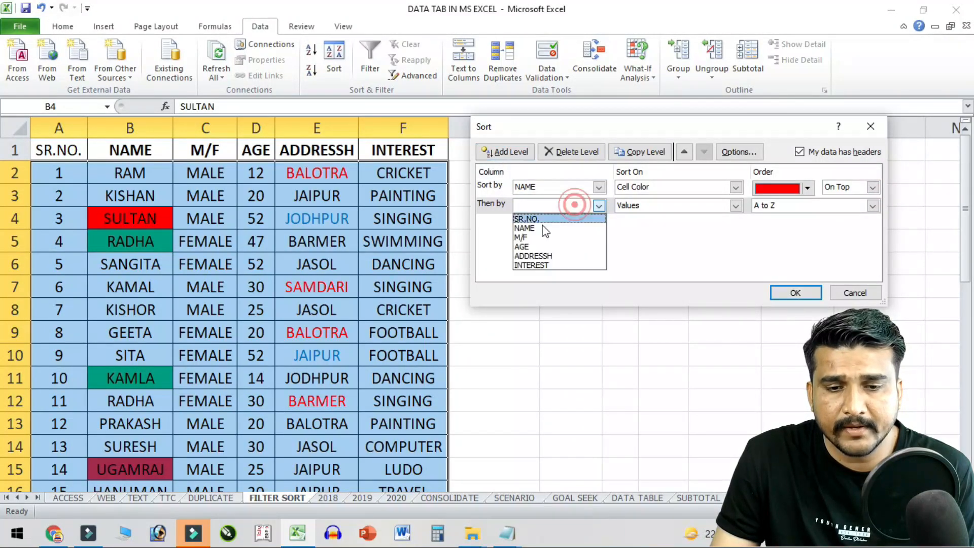
pyautogui.click(523, 225)
pyautogui.click(677, 199)
pyautogui.click(657, 206)
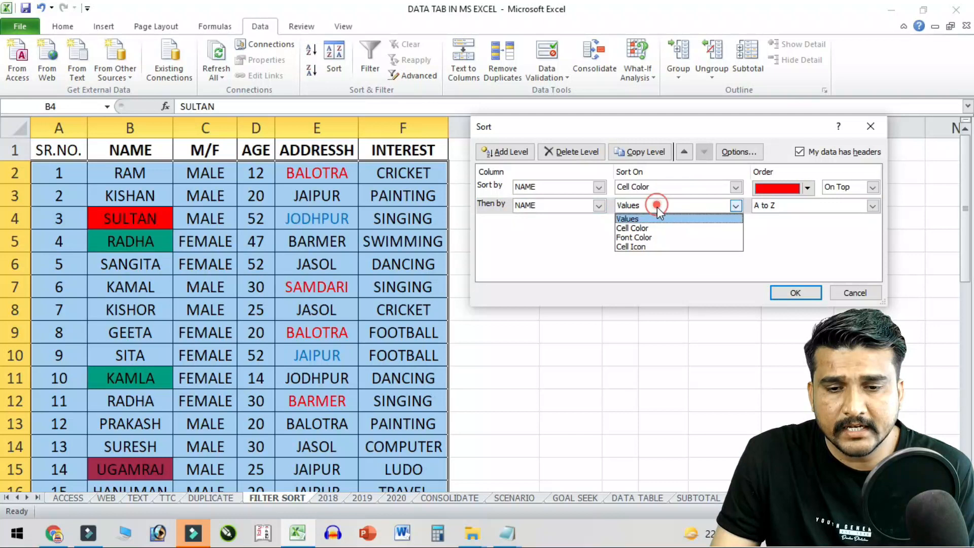
pyautogui.click(662, 232)
pyautogui.click(801, 207)
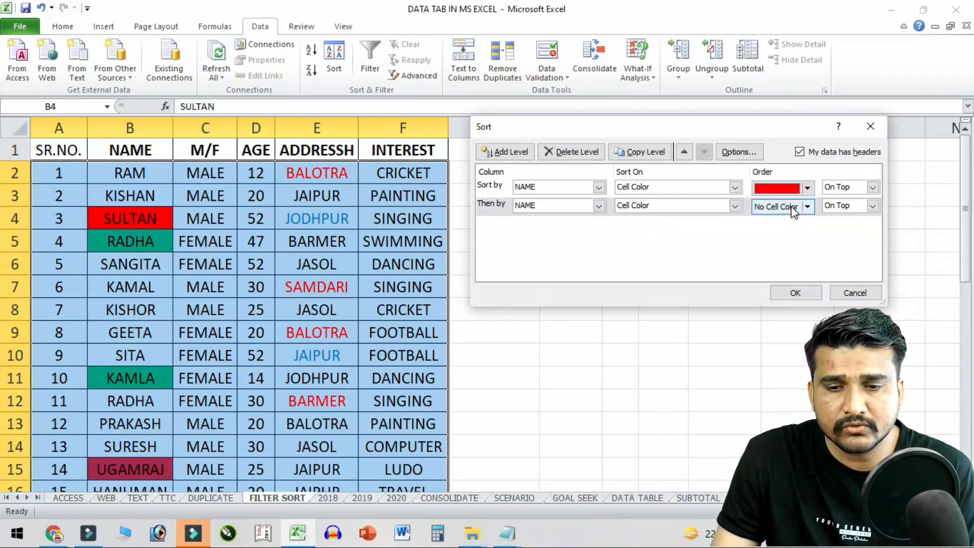
pyautogui.click(807, 207)
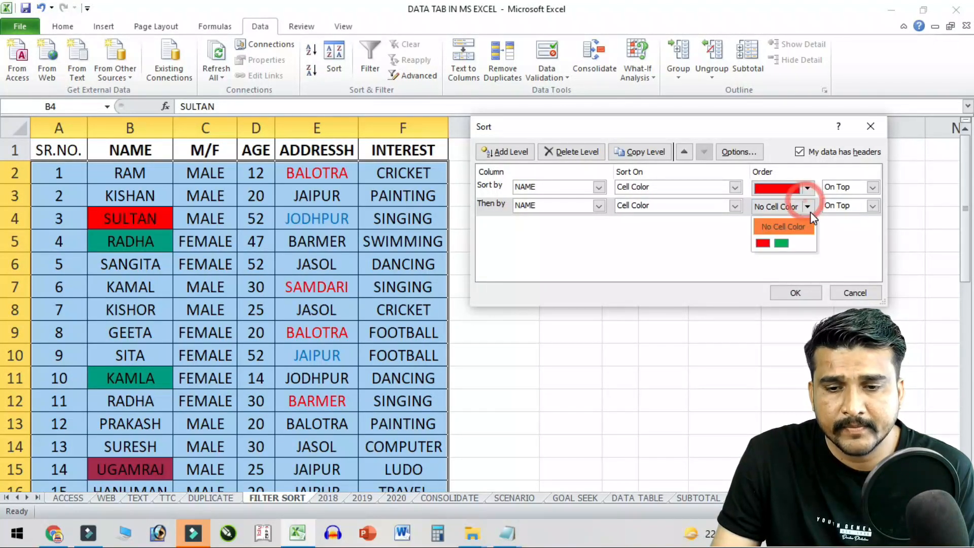
pyautogui.click(781, 243)
pyautogui.click(873, 205)
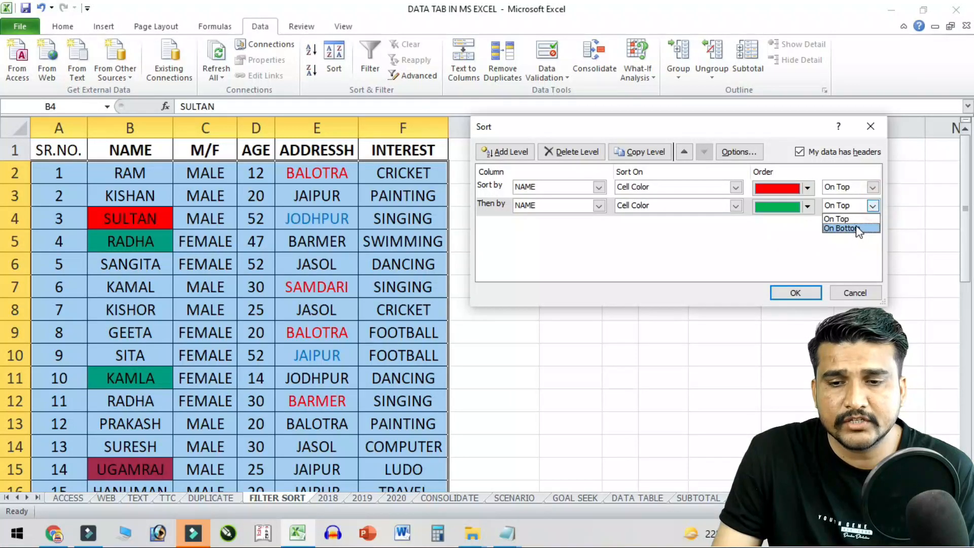
pyautogui.click(843, 228)
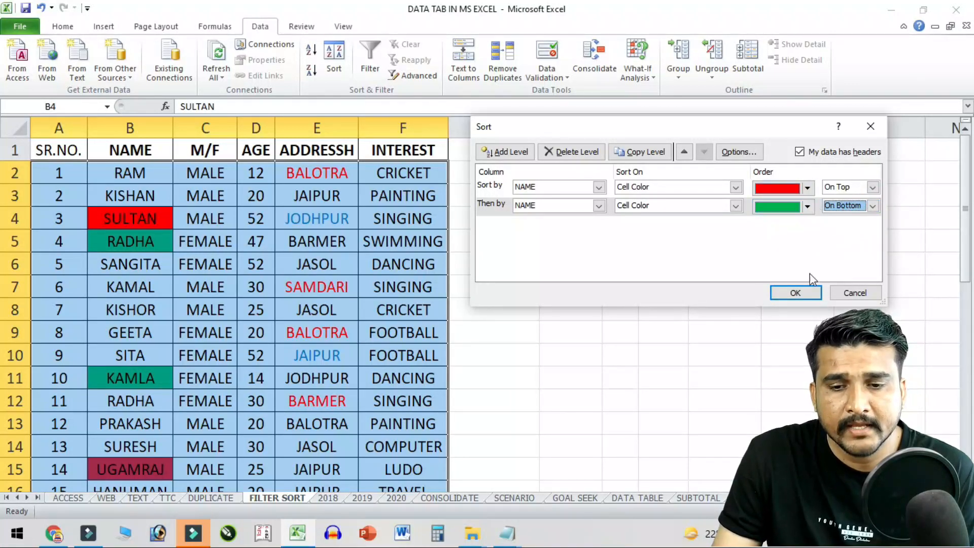
pyautogui.click(795, 292)
pyautogui.moveTo(130, 169); pyautogui.dragTo(137, 208)
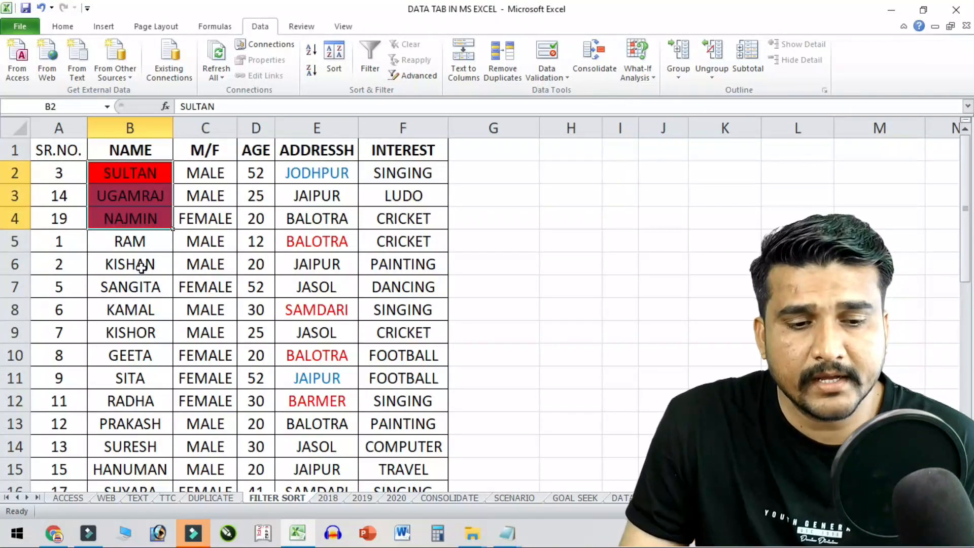
# - Reopen the Sort dialog, delete the red cell-colour level and switch Sort On to Font Color
pyautogui.scroll(-3, 141, 269)
pyautogui.moveTo(143, 331); pyautogui.dragTo(142, 374)
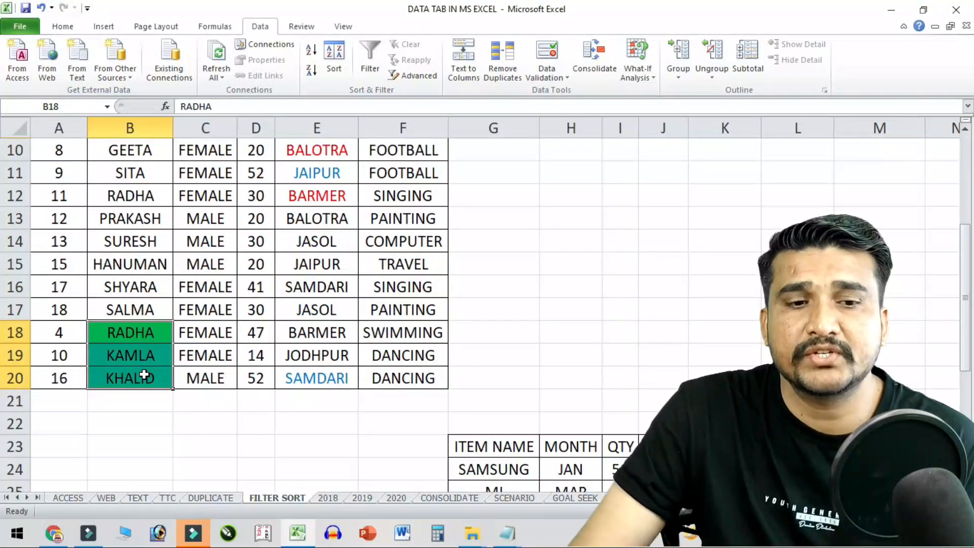
pyautogui.scroll(3, 142, 345)
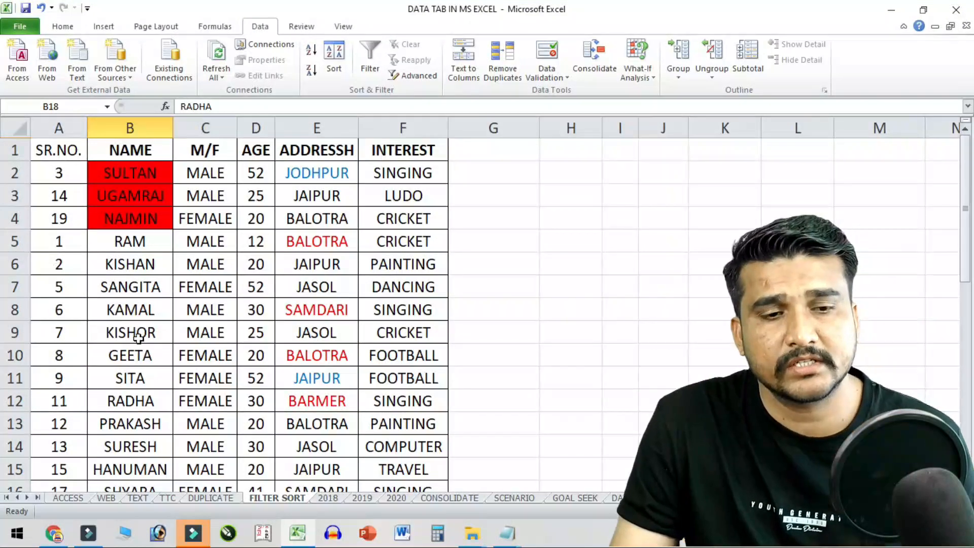
pyautogui.click(145, 212)
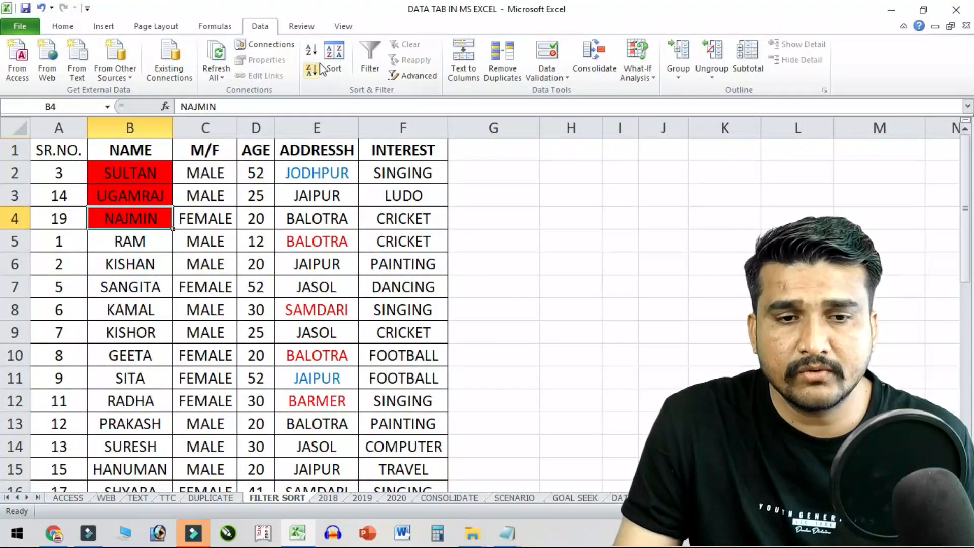
pyautogui.click(334, 57)
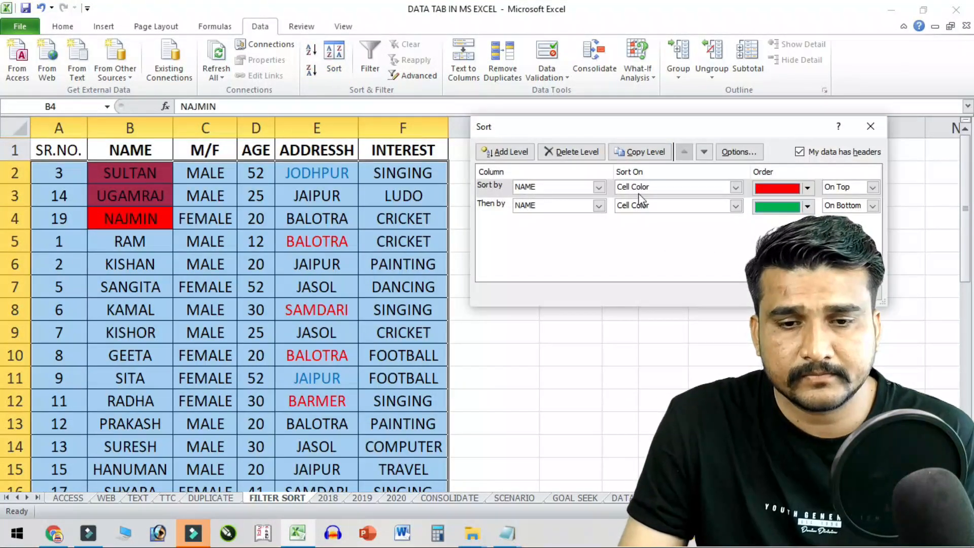
pyautogui.click(593, 152)
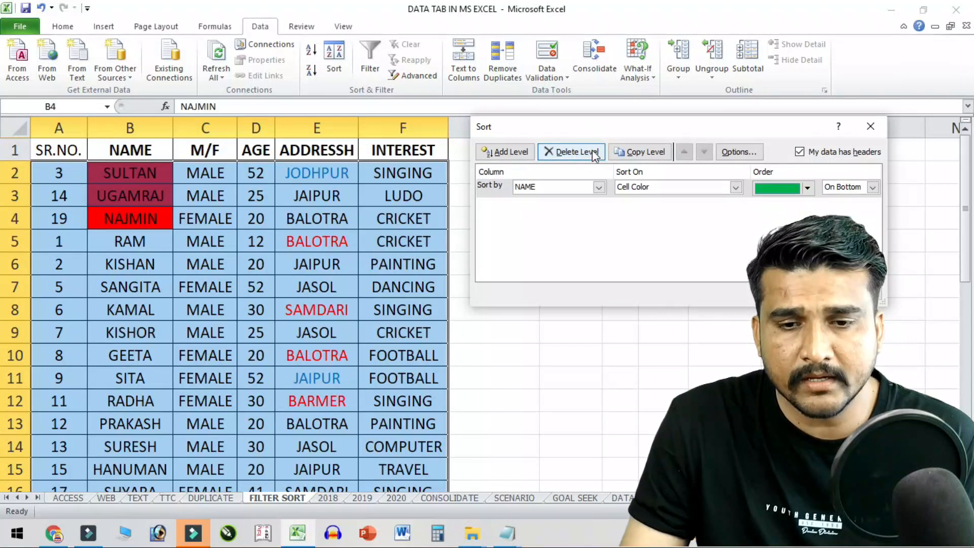
pyautogui.click(736, 187)
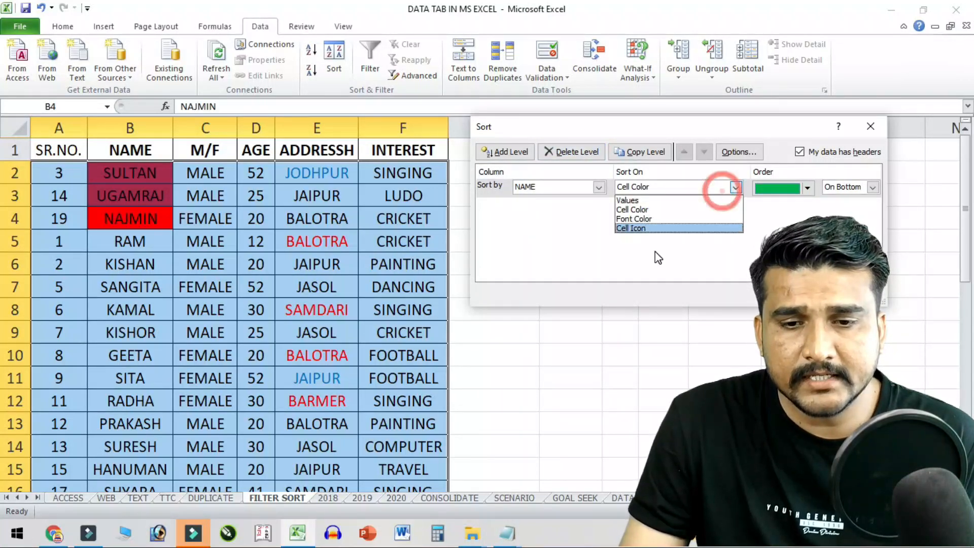
pyautogui.click(669, 219)
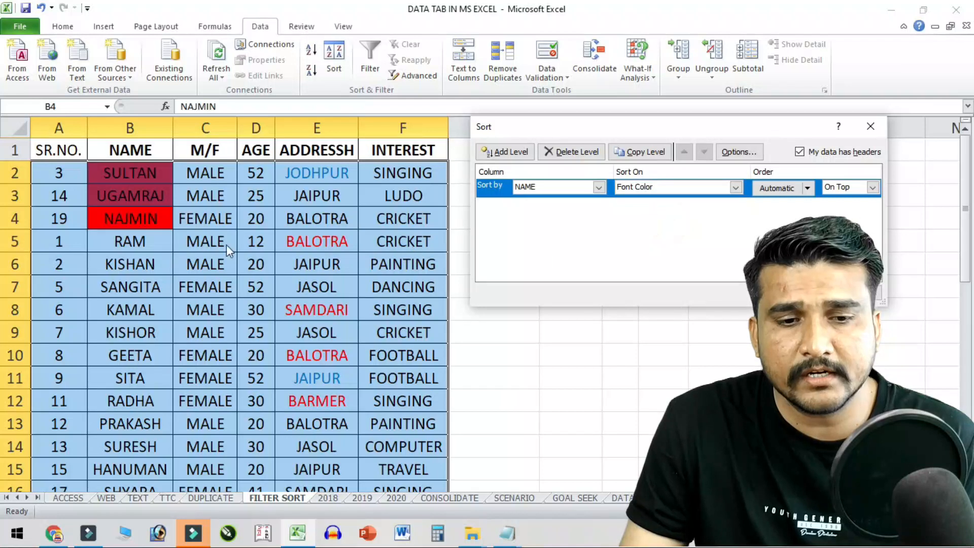
# - Sort ADDRESSH by red font colour on top, bringing BALOTRA, SAMDARI, BALOTRA, BARMER to rows 2–5
pyautogui.click(597, 187)
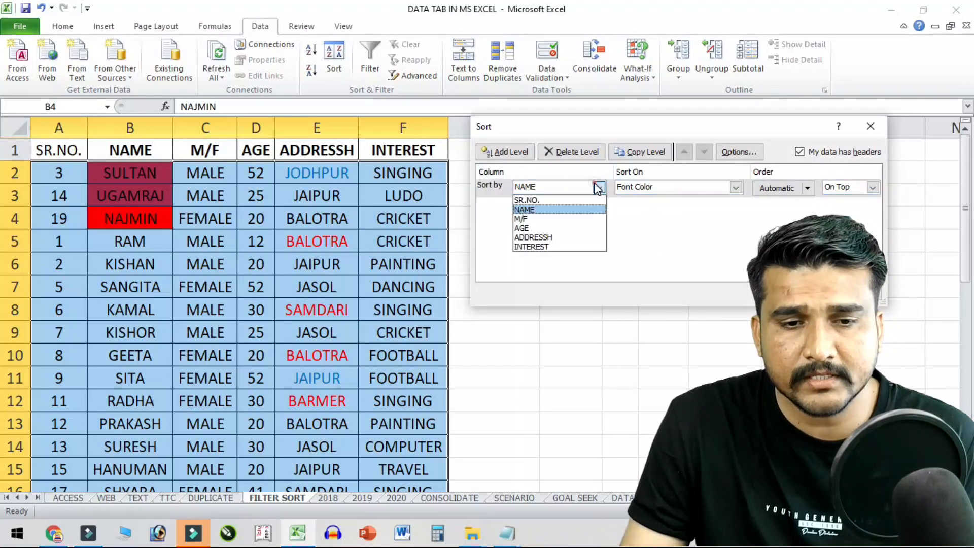
pyautogui.click(536, 237)
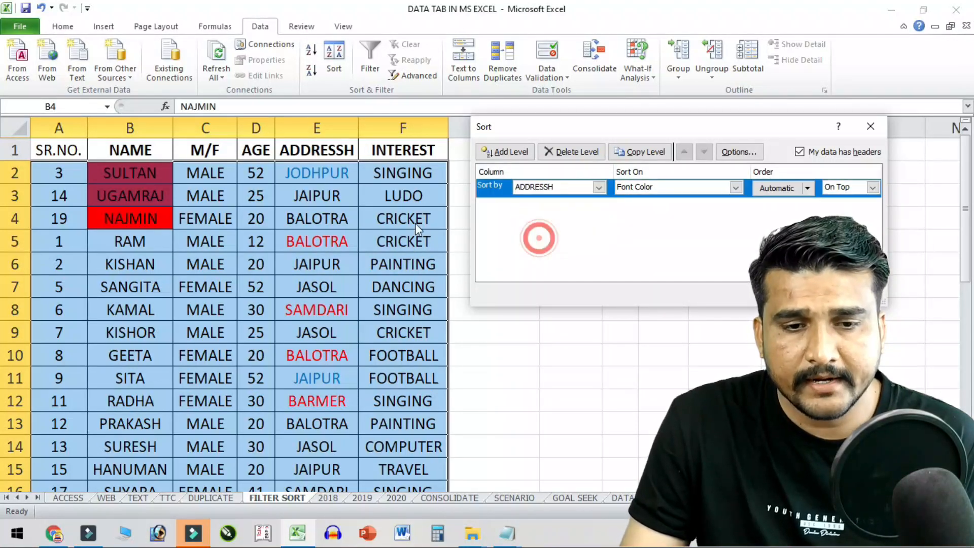
pyautogui.click(686, 188)
pyautogui.click(688, 221)
pyautogui.click(775, 188)
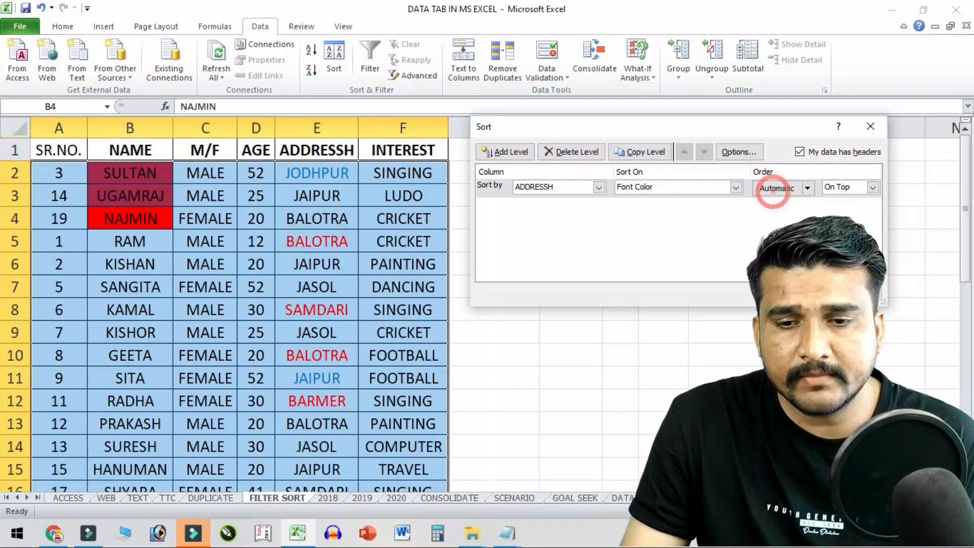
pyautogui.click(785, 188)
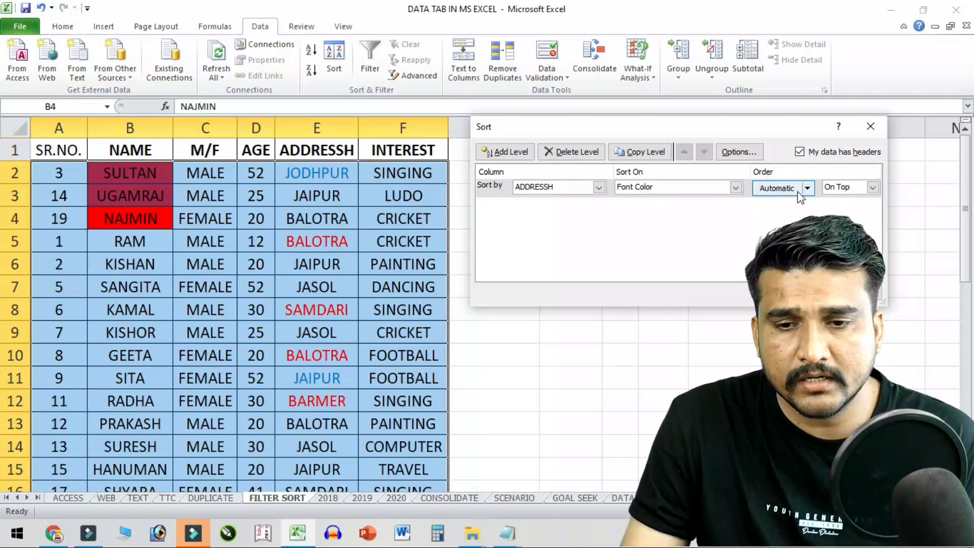
pyautogui.click(806, 188)
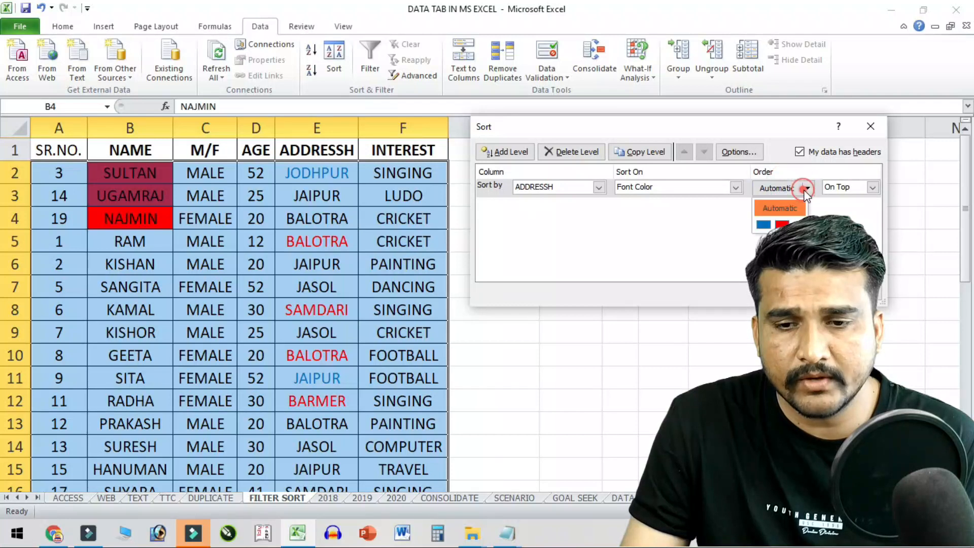
pyautogui.click(782, 224)
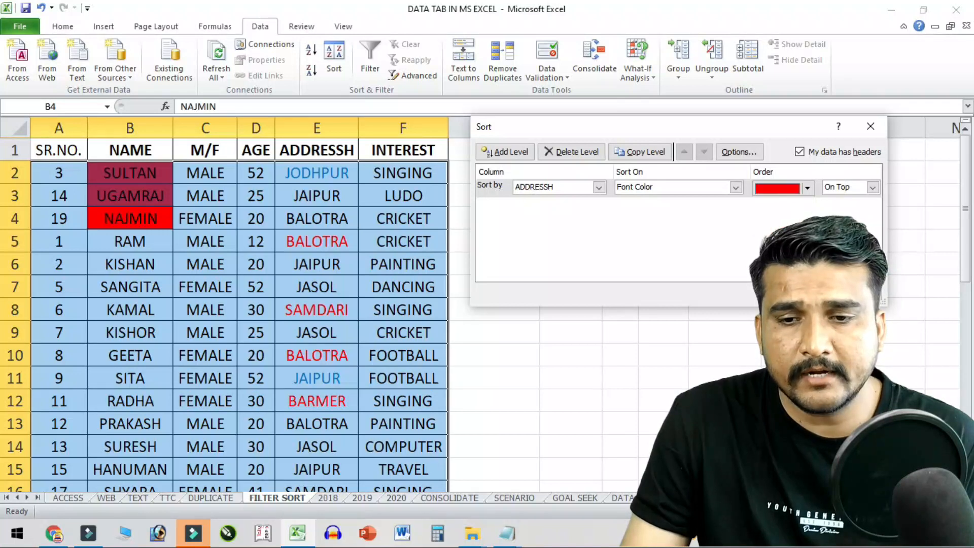
pyautogui.click(809, 292)
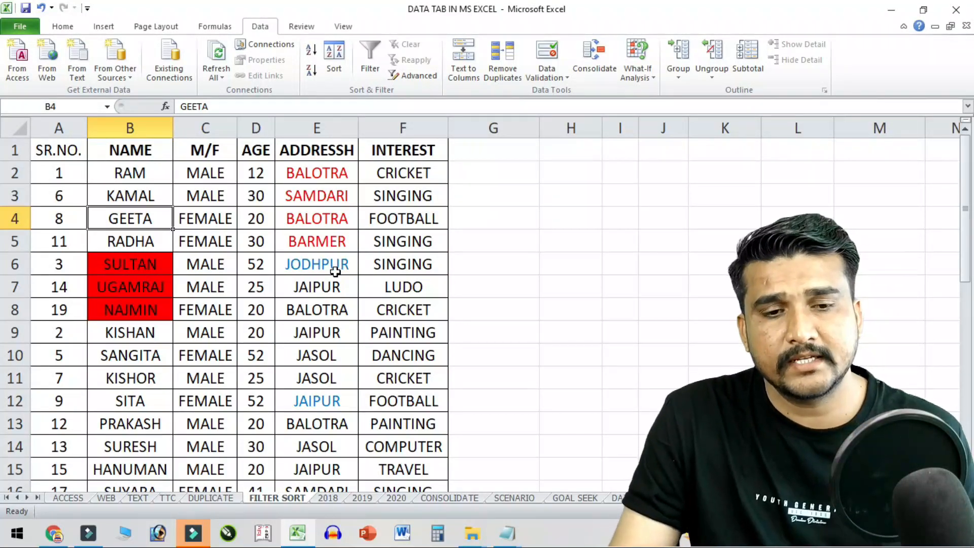
# - Remove the previous sort levels in the Sort dialog and close it without re-sorting
pyautogui.click(334, 58)
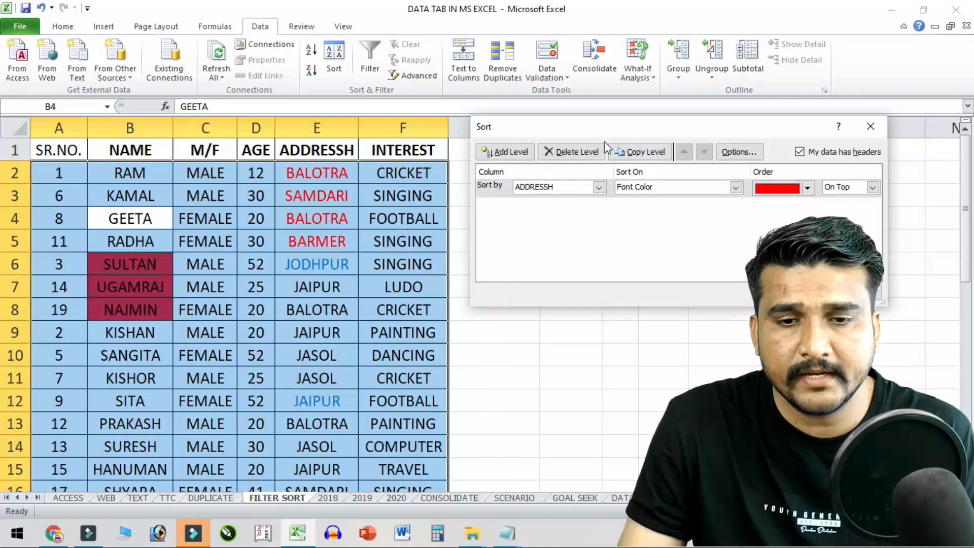
pyautogui.click(583, 151)
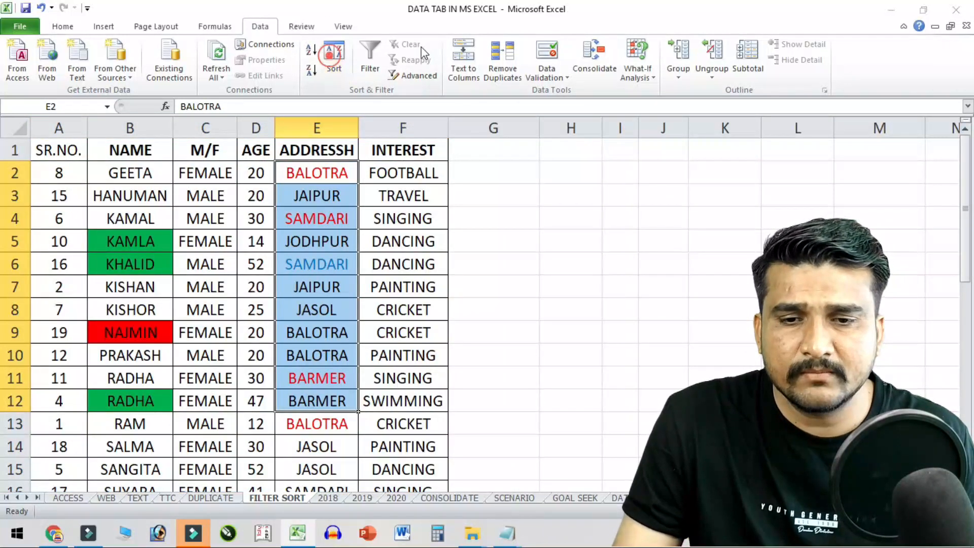
pyautogui.click(333, 60)
pyautogui.click(727, 249)
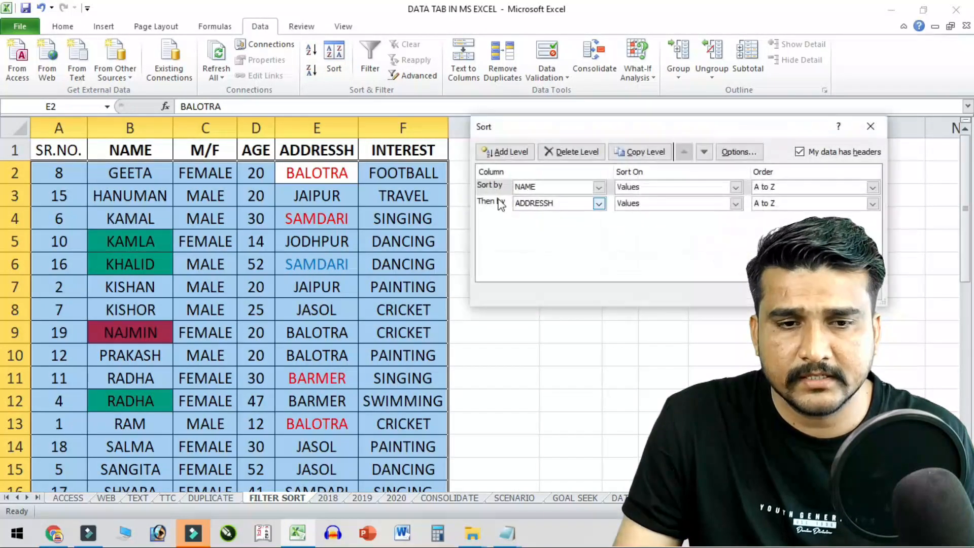
pyautogui.click(571, 203)
pyautogui.click(653, 152)
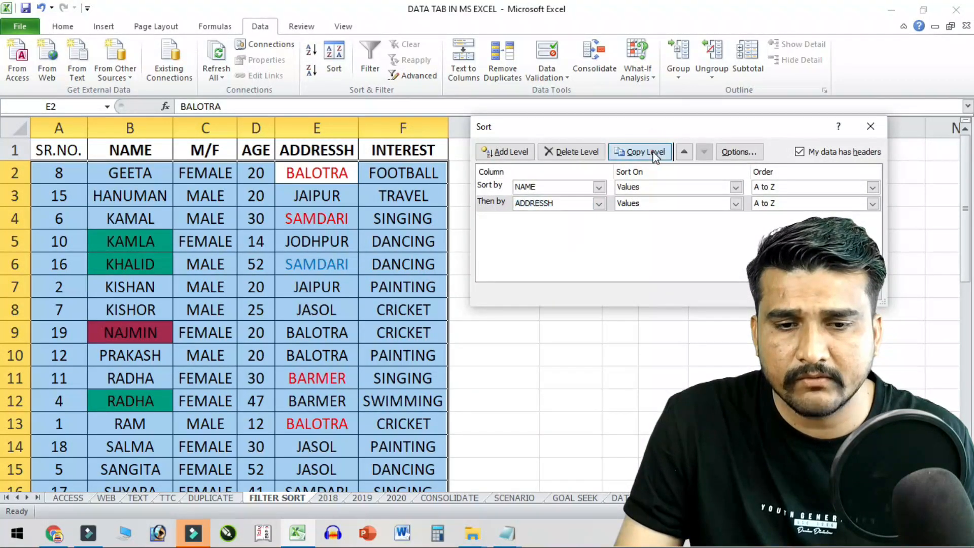
pyautogui.click(653, 152)
pyautogui.click(577, 152)
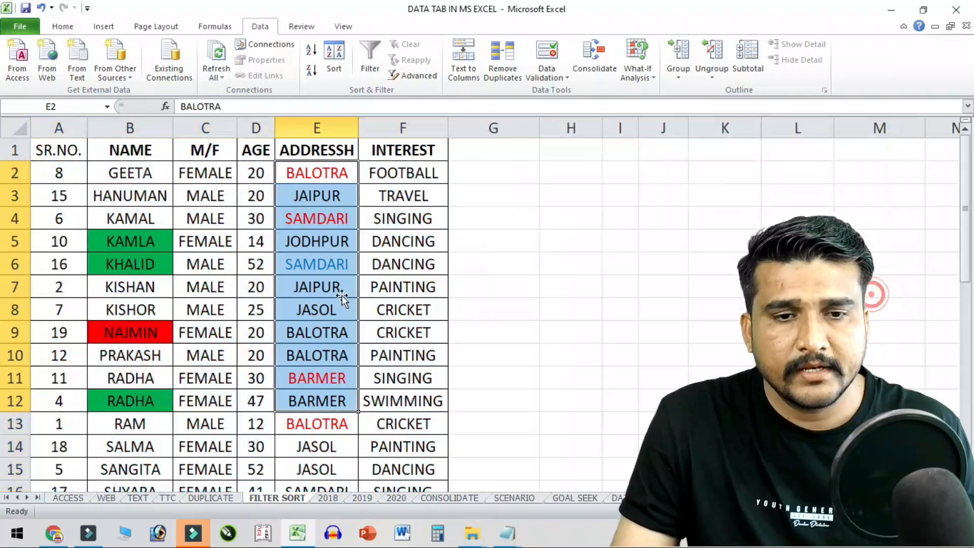
pyautogui.click(341, 295)
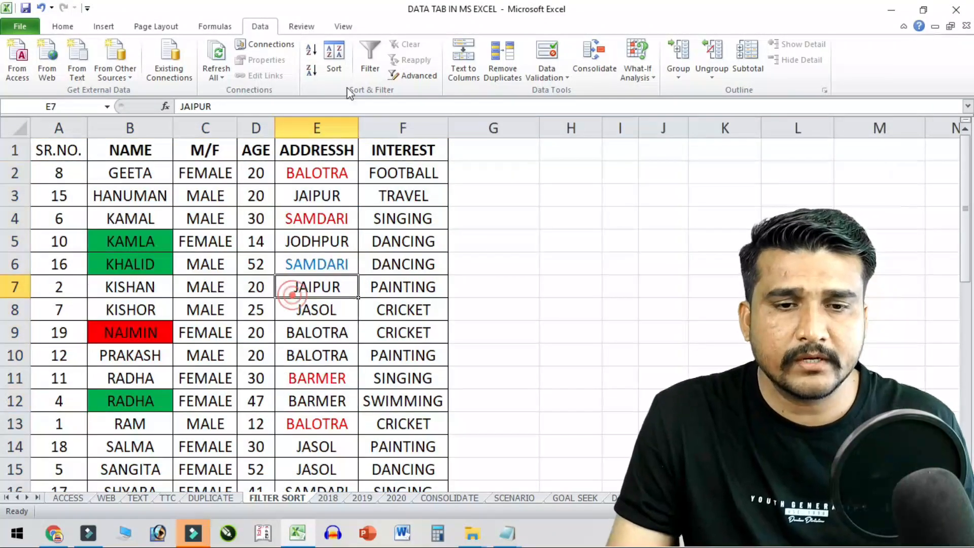
pyautogui.click(270, 303)
pyautogui.moveTo(56, 147); pyautogui.dragTo(203, 151)
# - Sort SR.NO. A2:A20 ascending across whole rows, then select header row A1:F1
pyautogui.click(79, 168)
pyautogui.moveTo(59, 174); pyautogui.dragTo(84, 451)
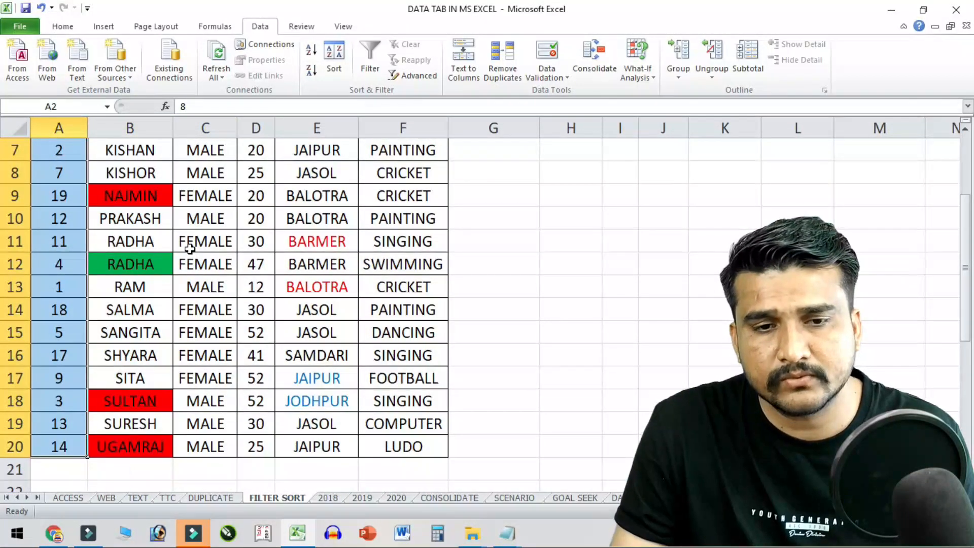
pyautogui.click(311, 49)
pyautogui.click(713, 251)
pyautogui.click(127, 221)
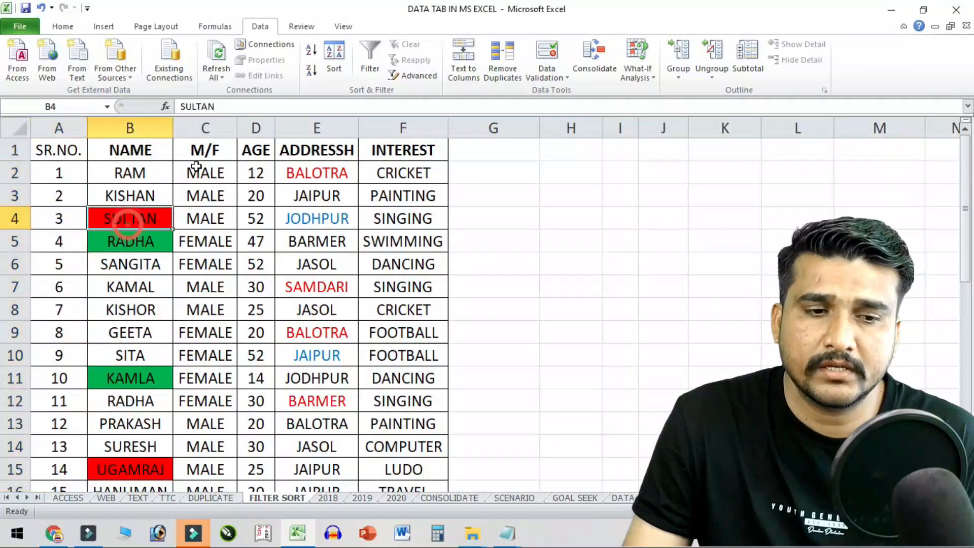
pyautogui.click(82, 157)
pyautogui.hotkey('ctrl', 'shift', 'Right')
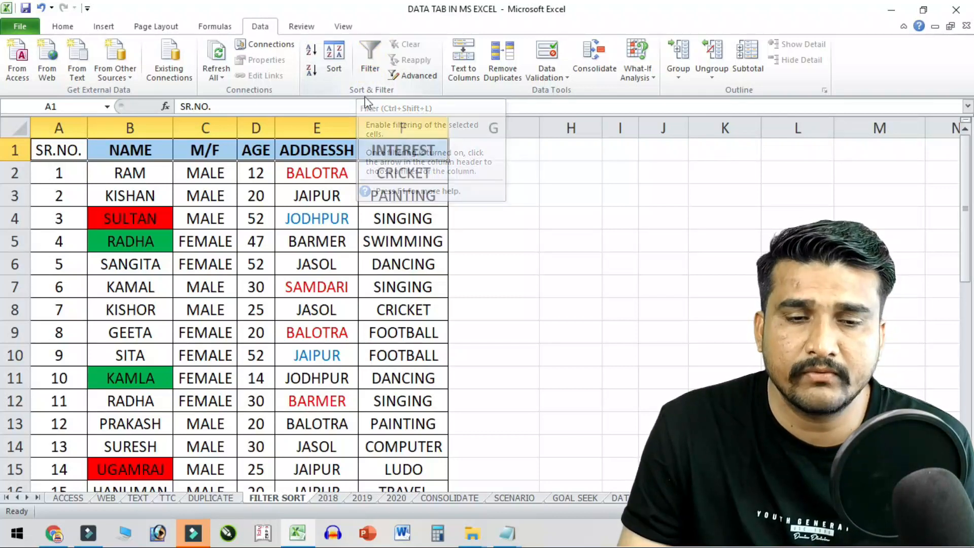
# - Turn on AutoFilter for the headers and filter M/F to show only MALE rows
pyautogui.click(369, 56)
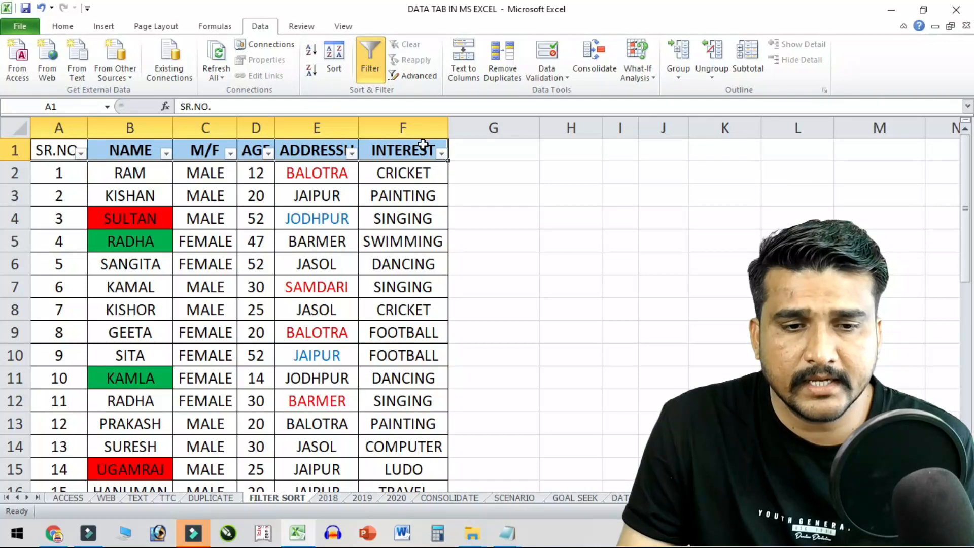
pyautogui.click(248, 174)
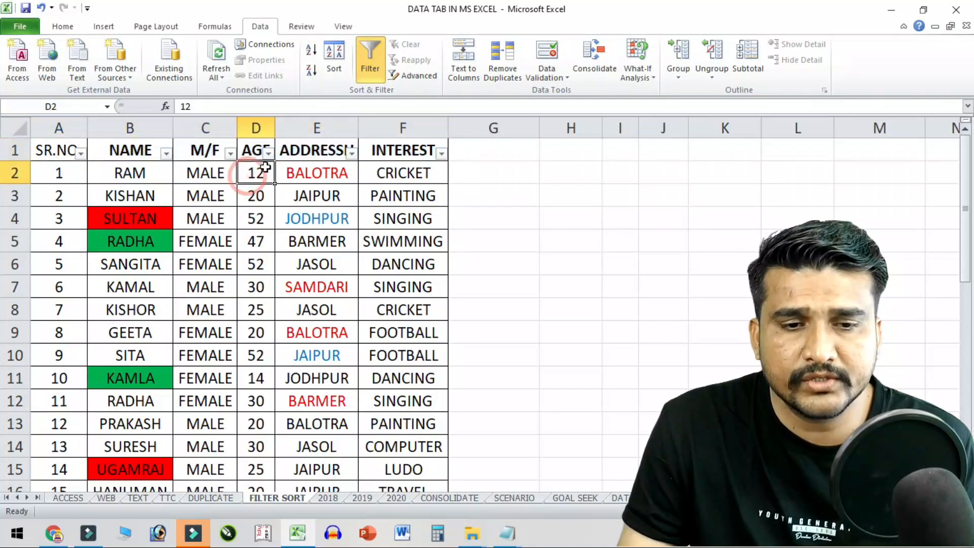
pyautogui.click(231, 153)
pyautogui.click(122, 285)
pyautogui.click(101, 308)
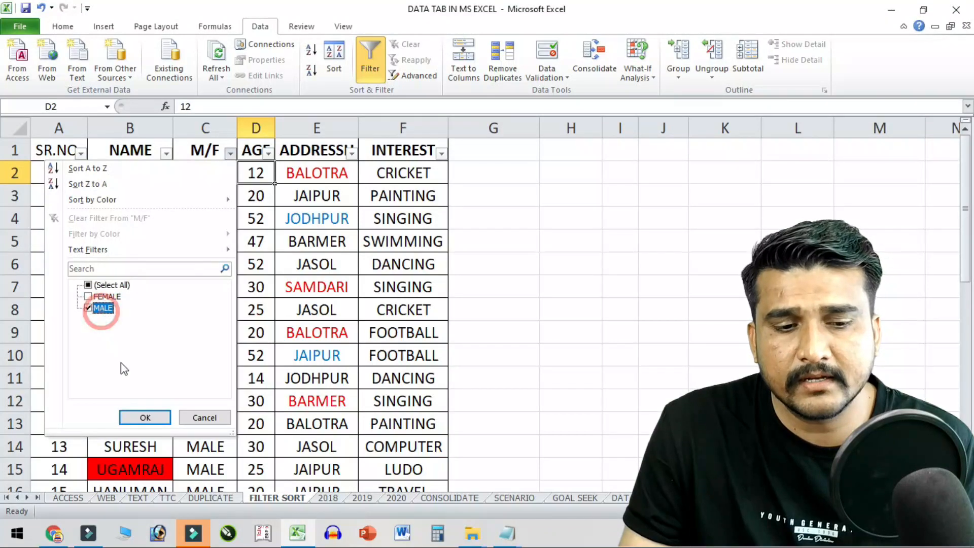
pyautogui.click(146, 418)
pyautogui.moveTo(130, 173); pyautogui.dragTo(159, 385)
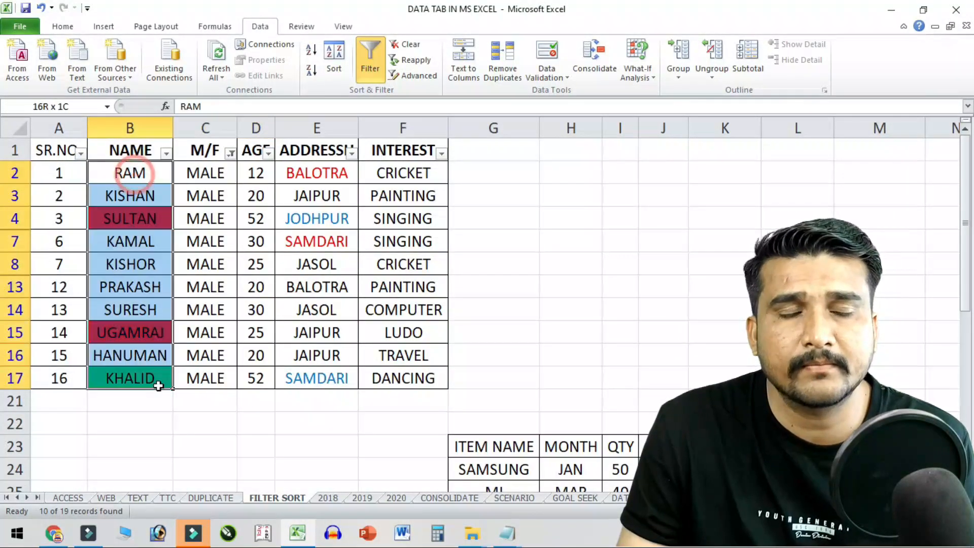
pyautogui.click(211, 192)
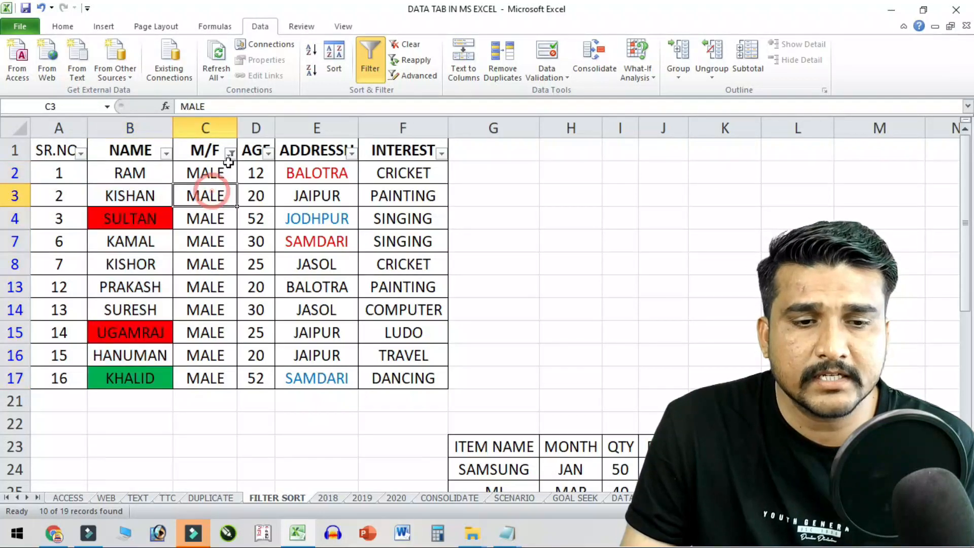
# - Filter M/F to FEMALE only, then restore all M/F values
pyautogui.click(230, 152)
pyautogui.click(92, 307)
pyautogui.click(94, 296)
pyautogui.click(145, 417)
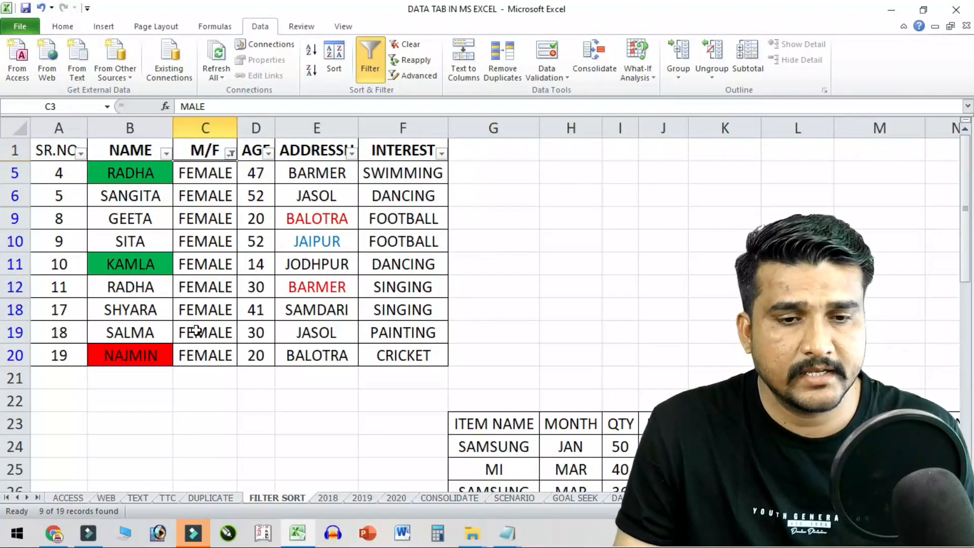
pyautogui.click(238, 161)
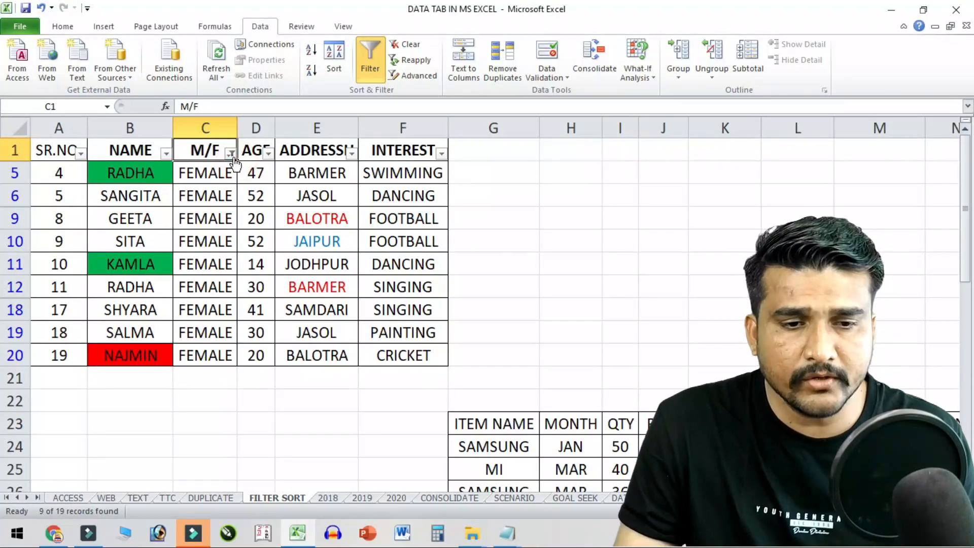
pyautogui.click(231, 153)
pyautogui.click(90, 297)
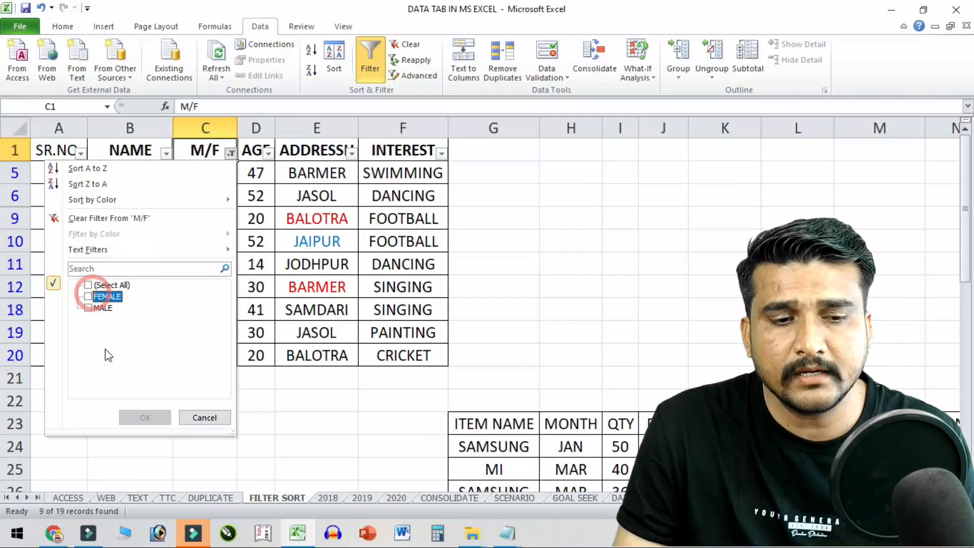
pyautogui.click(90, 284)
pyautogui.click(144, 417)
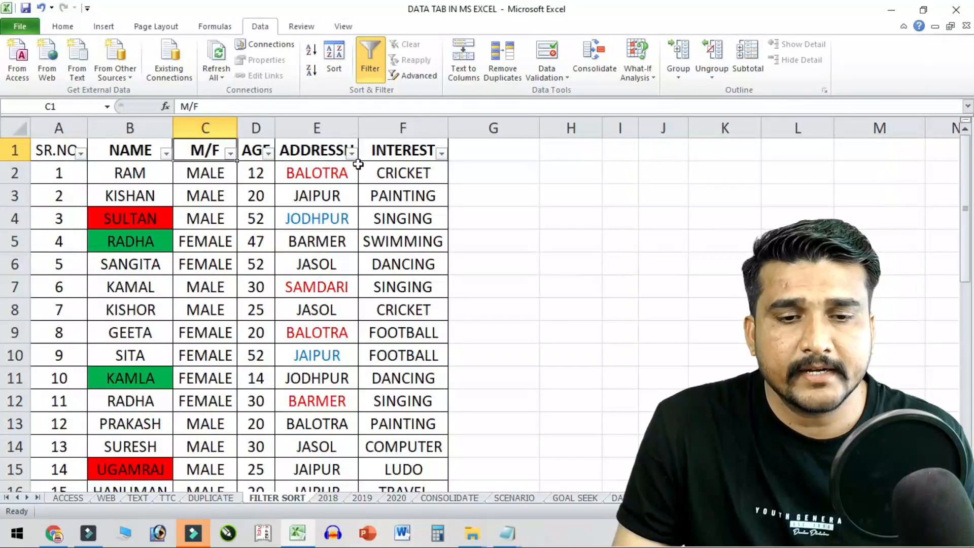
# - Filter ADDRESSH to BALOTRA only, then show all addresses again
pyautogui.click(352, 153)
pyautogui.click(219, 287)
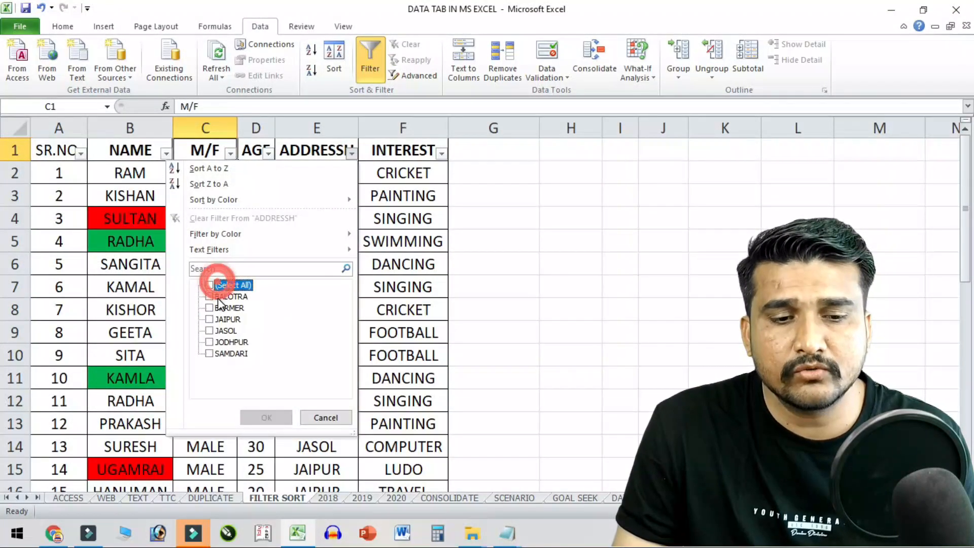
pyautogui.click(216, 296)
pyautogui.click(260, 422)
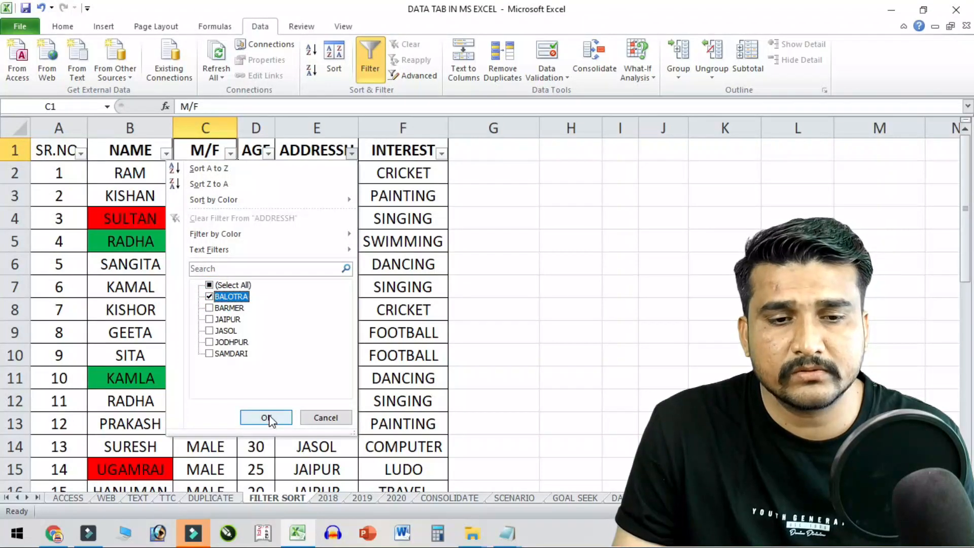
pyautogui.moveTo(152, 174); pyautogui.dragTo(165, 264)
pyautogui.click(352, 152)
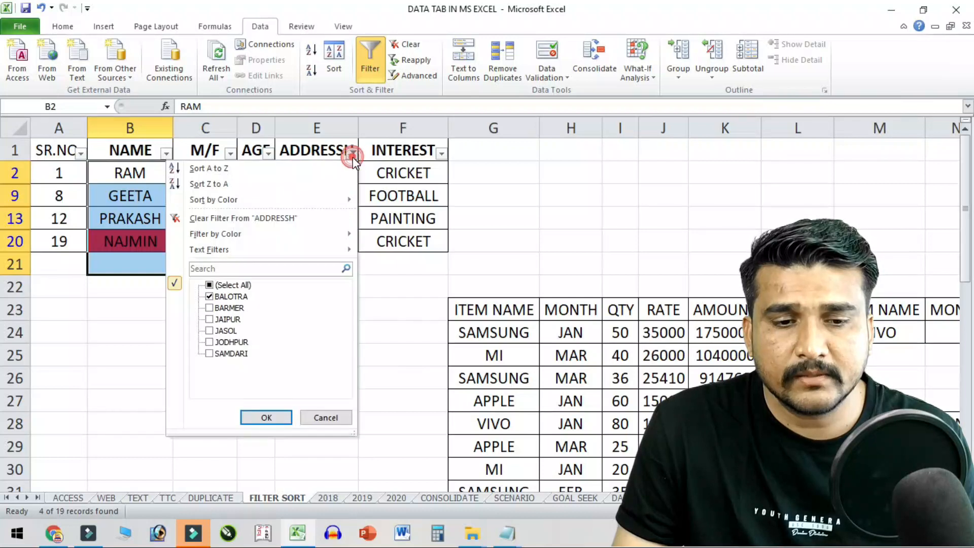
pyautogui.click(210, 285)
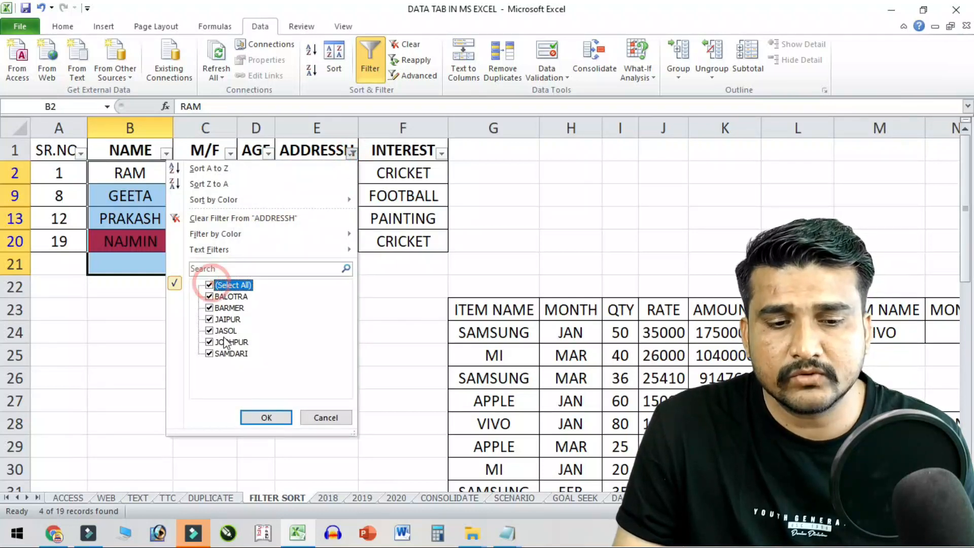
pyautogui.click(265, 419)
pyautogui.click(413, 156)
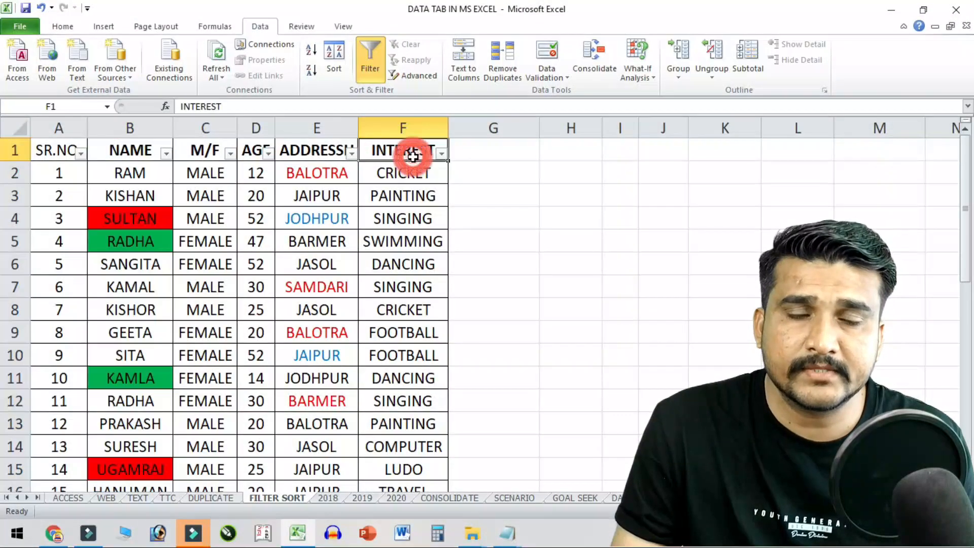
pyautogui.click(442, 153)
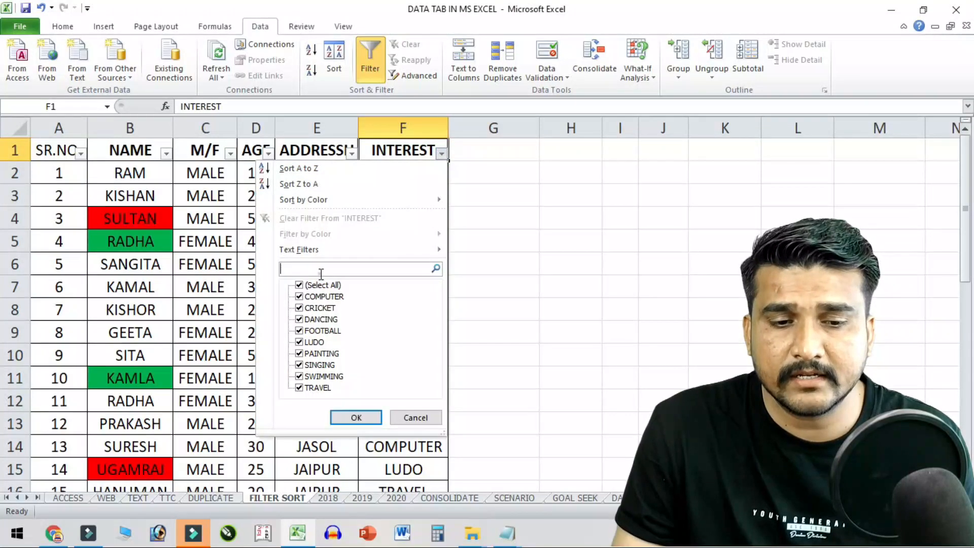
pyautogui.click(299, 285)
pyautogui.click(300, 296)
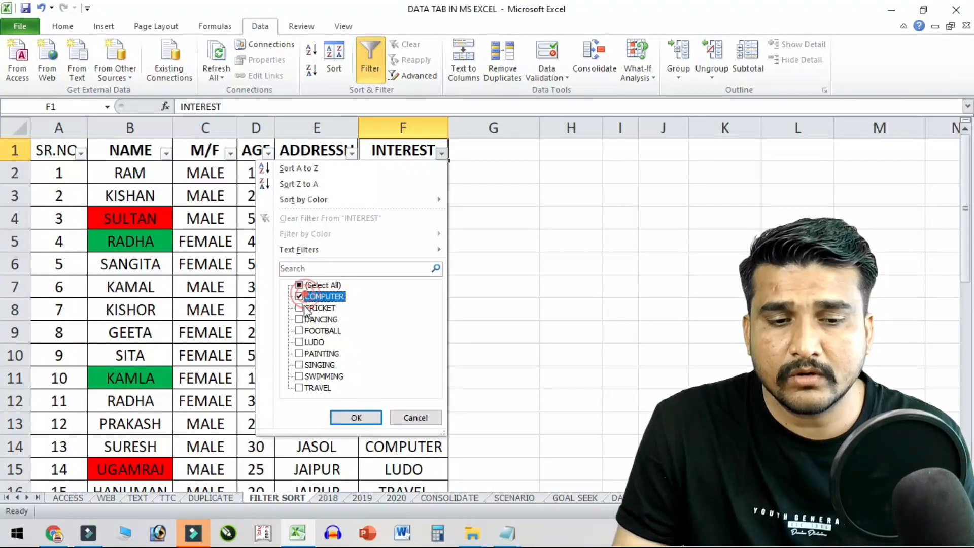
pyautogui.click(356, 417)
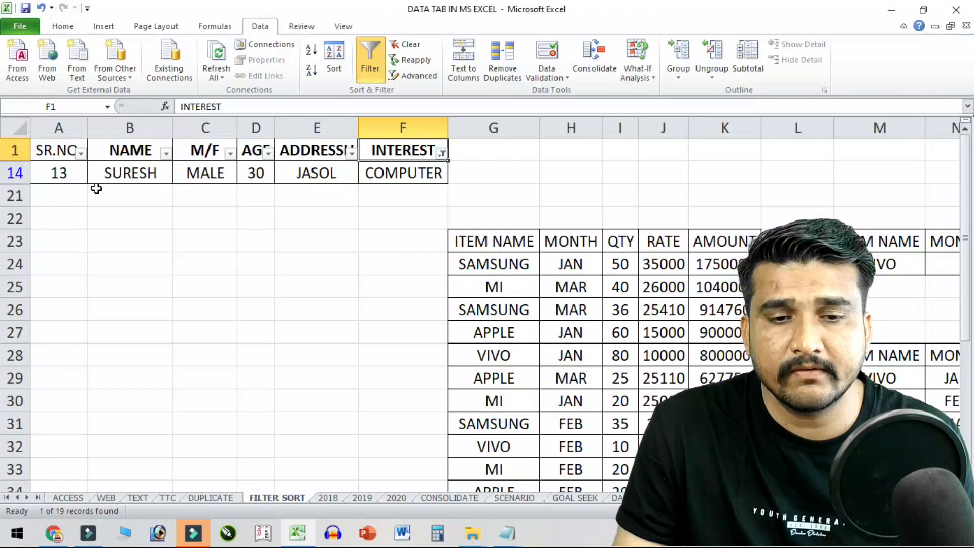
pyautogui.click(440, 152)
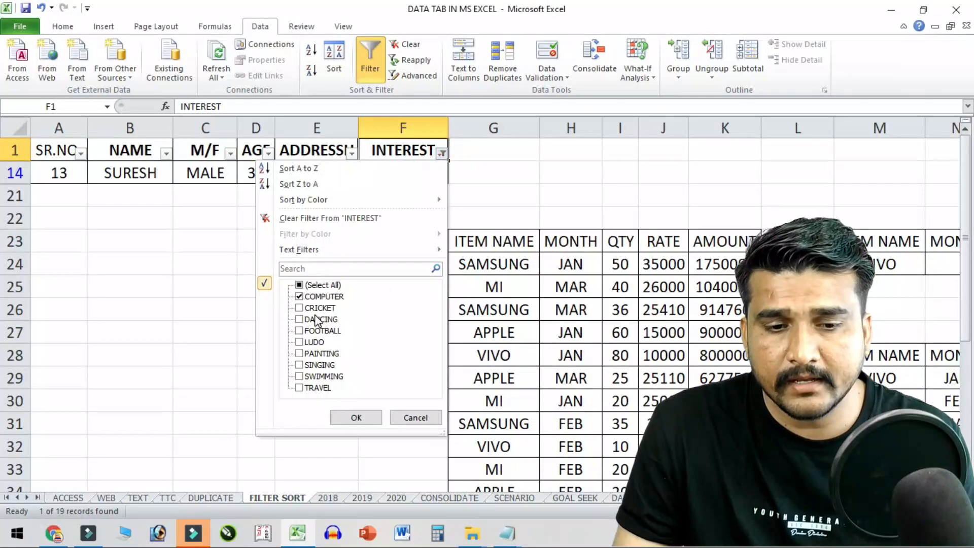
pyautogui.click(299, 308)
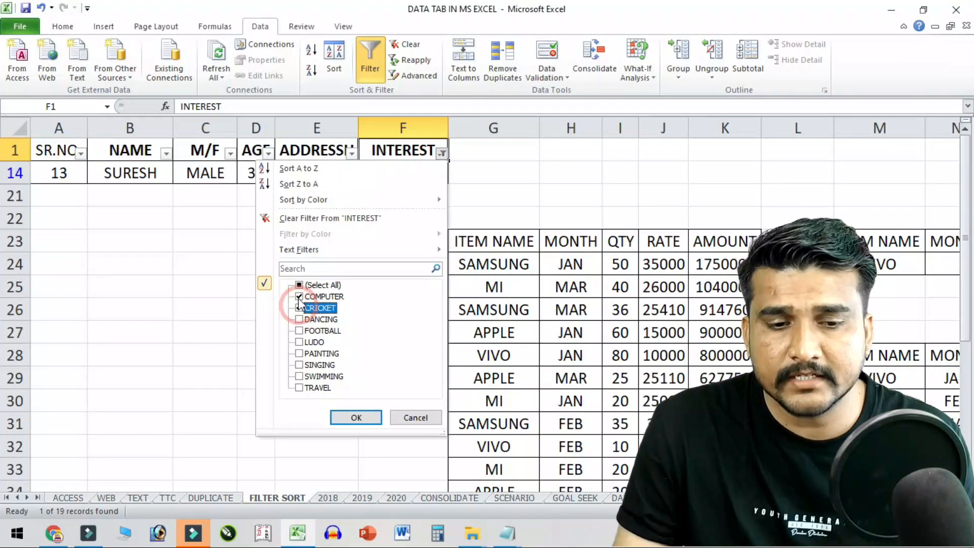
pyautogui.click(350, 416)
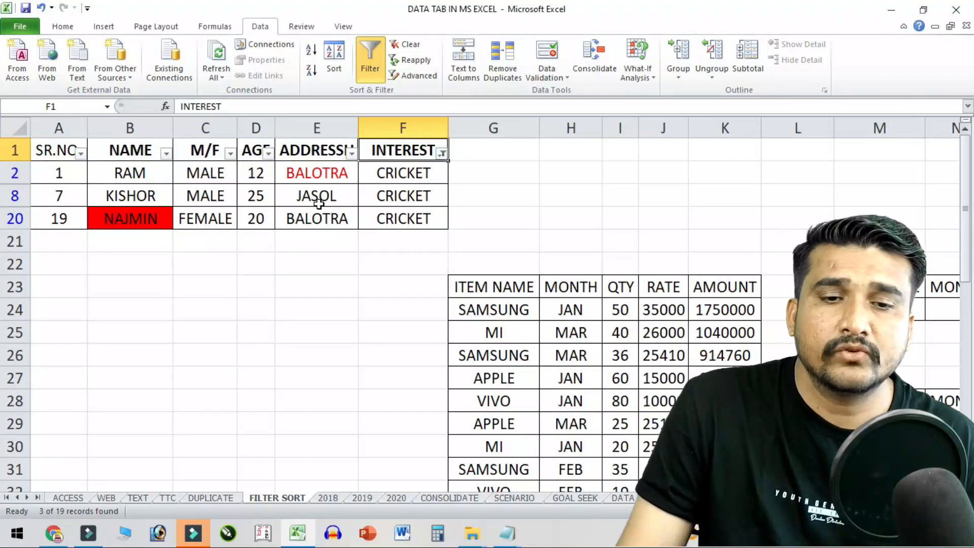
pyautogui.click(442, 153)
pyautogui.click(406, 162)
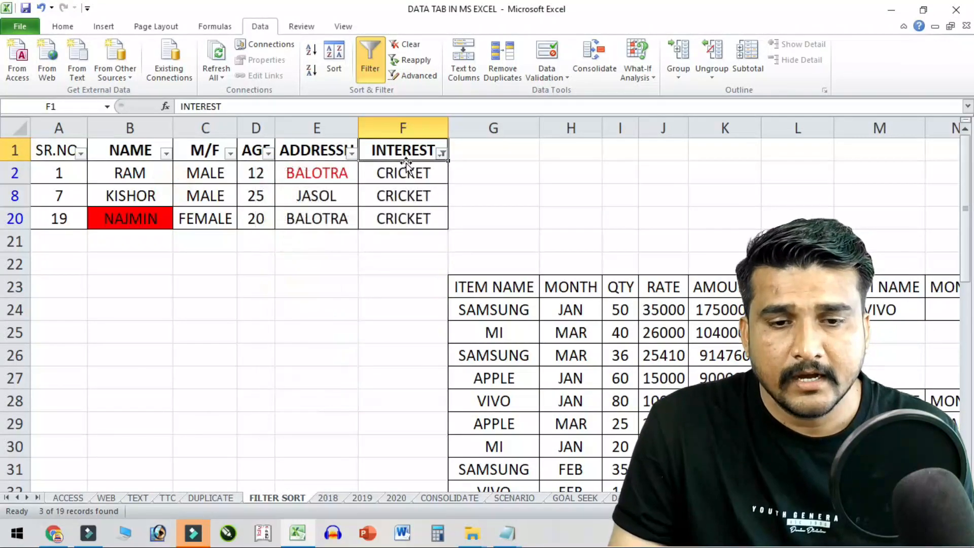
pyautogui.click(442, 154)
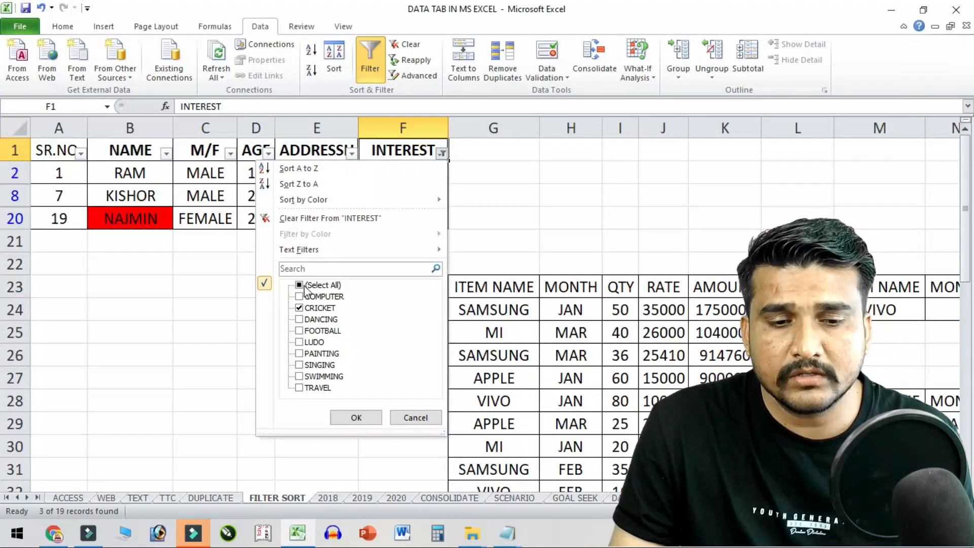
pyautogui.click(403, 418)
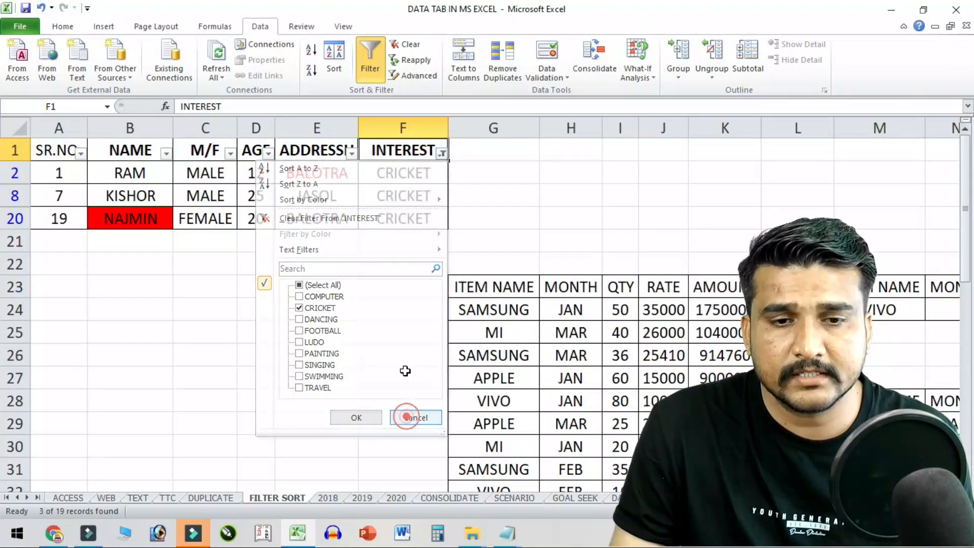
pyautogui.click(409, 45)
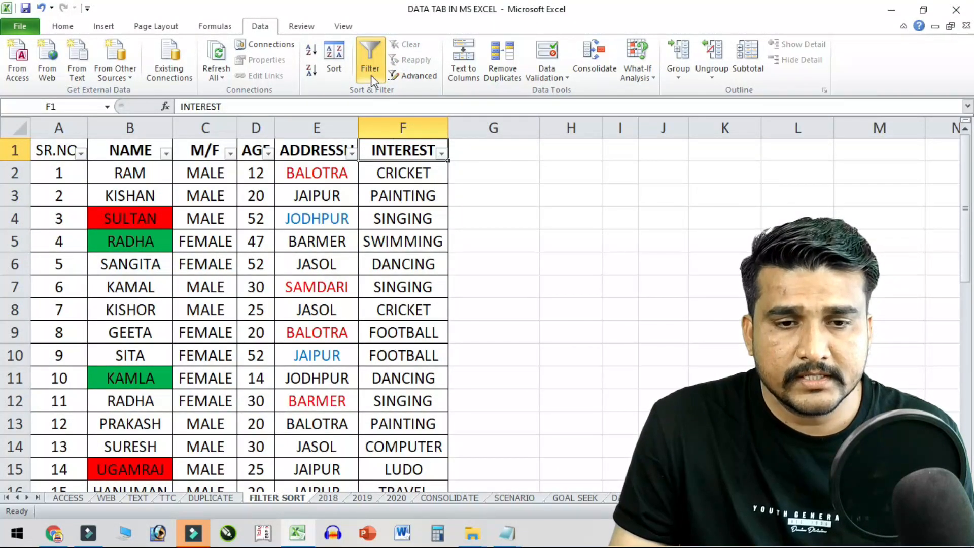
# - Look through the INTEREST filter options and close them without filtering
pyautogui.click(442, 155)
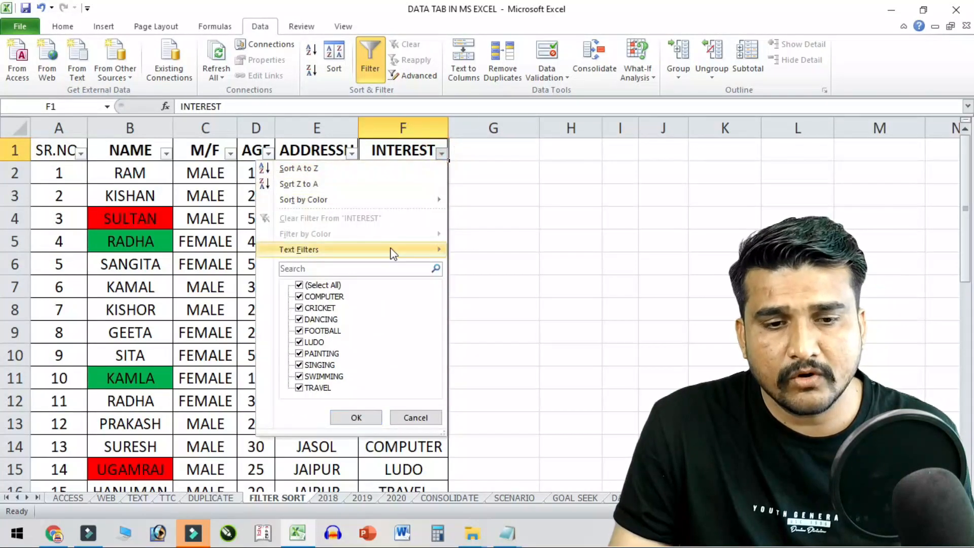
pyautogui.moveTo(331, 200)
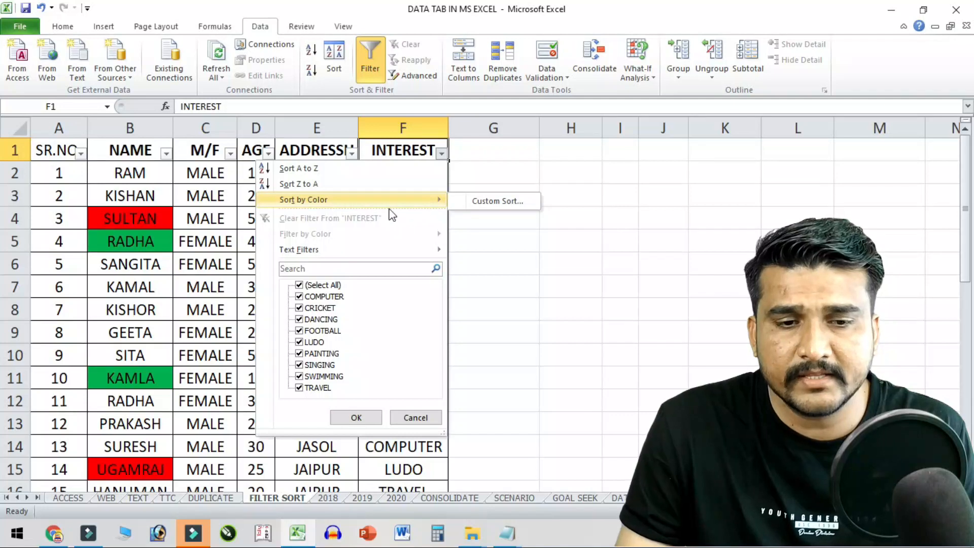
pyautogui.moveTo(311, 255)
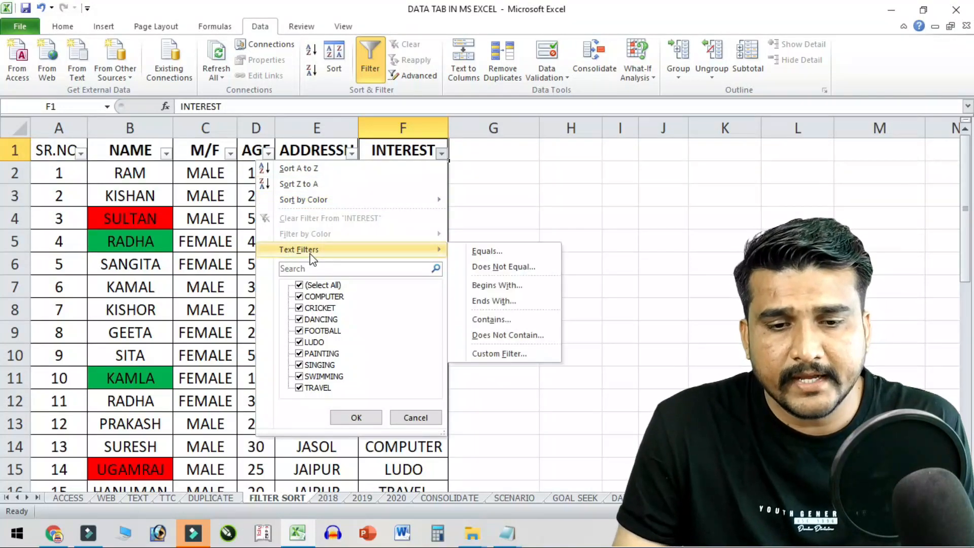
pyautogui.click(191, 256)
pyautogui.click(324, 217)
# - Filter ADDRESSH by red font colour, showing 4 of 19 rows
pyautogui.click(339, 150)
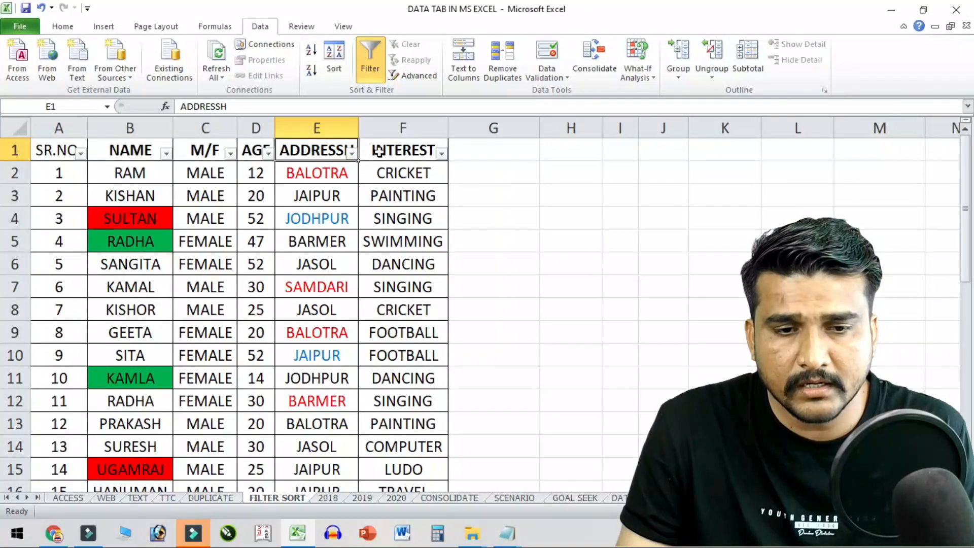
pyautogui.click(352, 153)
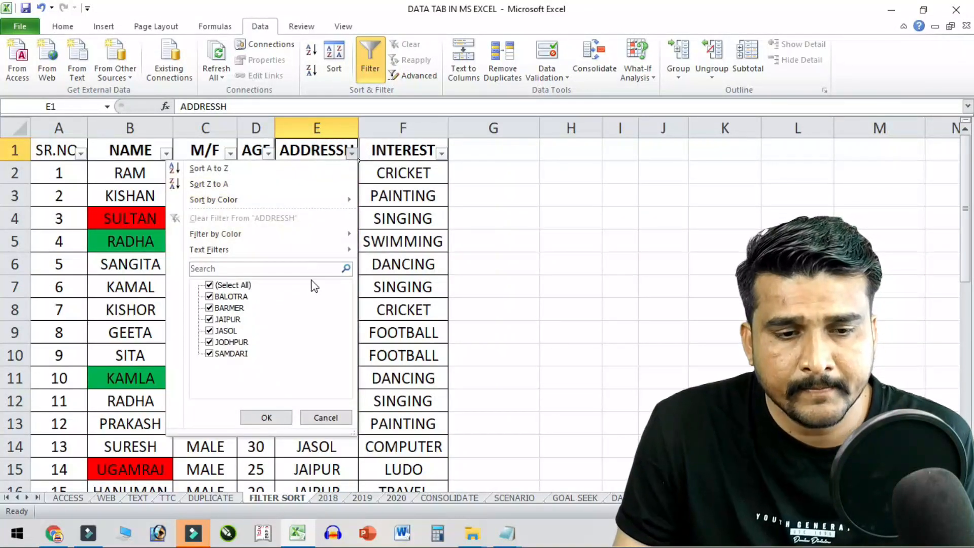
pyautogui.click(317, 234)
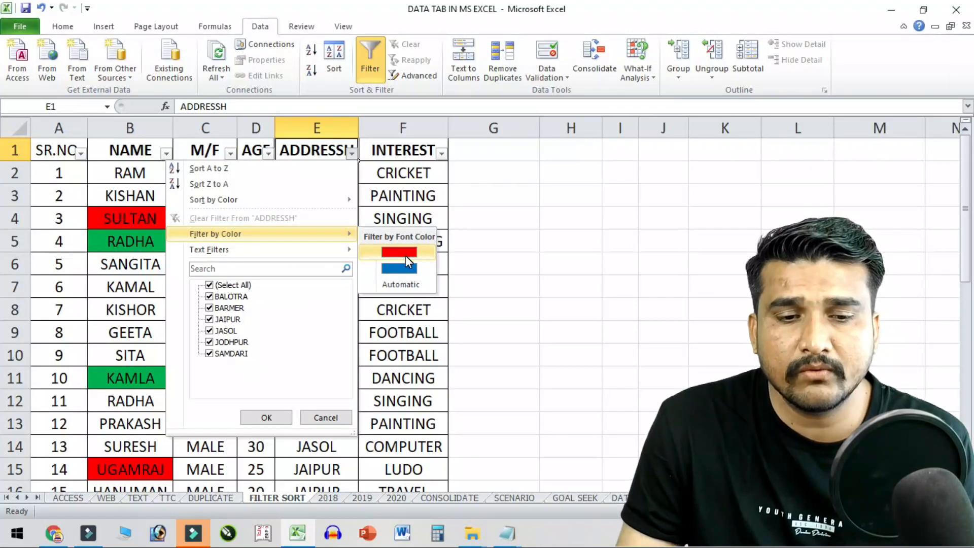
pyautogui.click(406, 254)
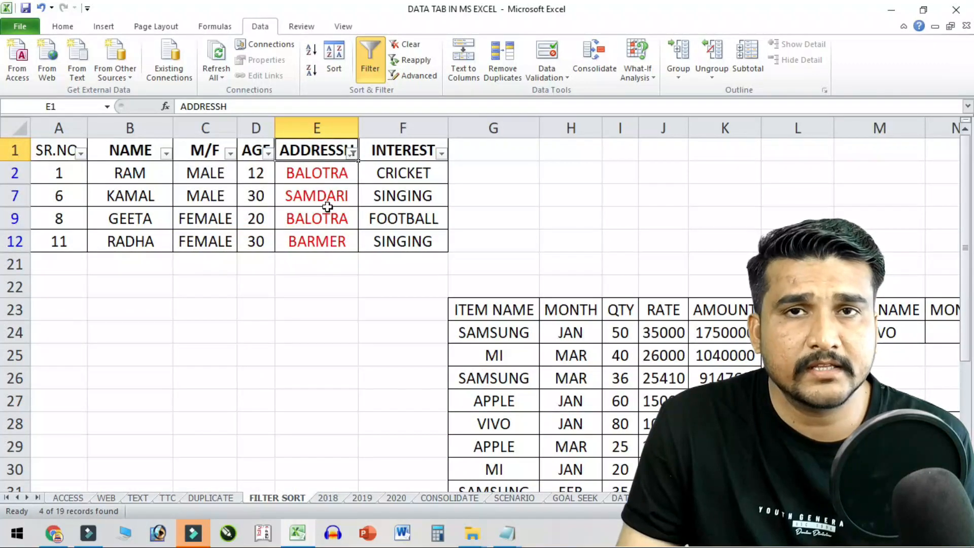
# - Clear the ADDRESSH colour filter and turn AutoFilter off for the table
pyautogui.click(353, 151)
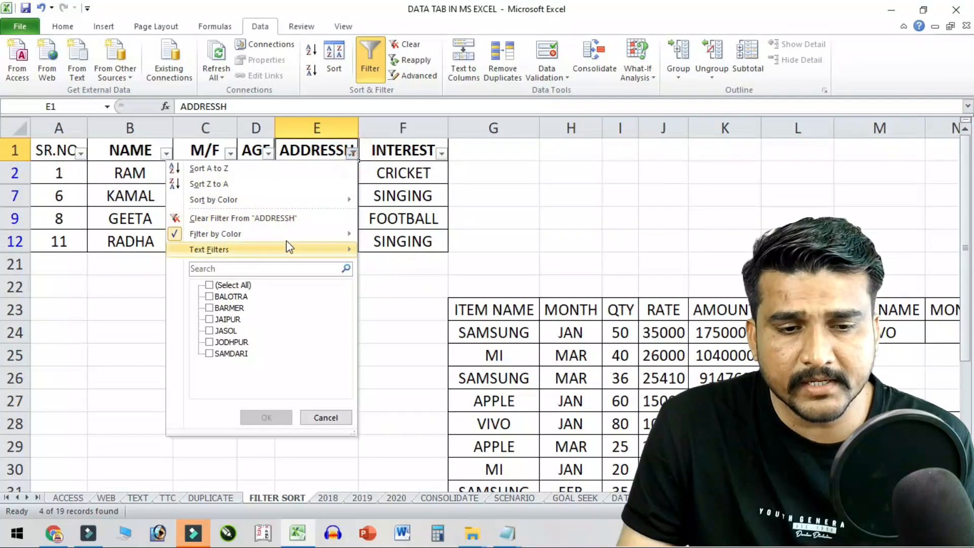
pyautogui.click(288, 216)
pyautogui.click(352, 152)
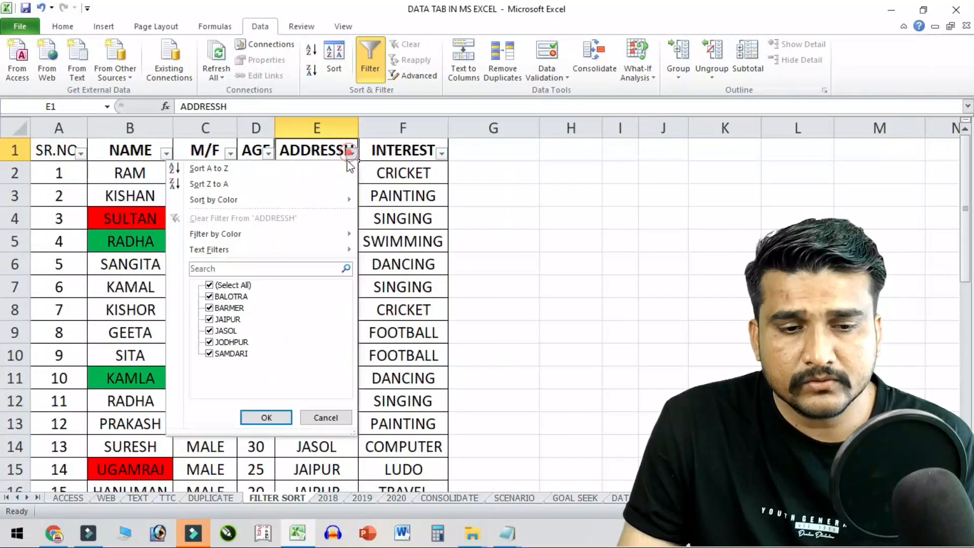
pyautogui.moveTo(272, 239)
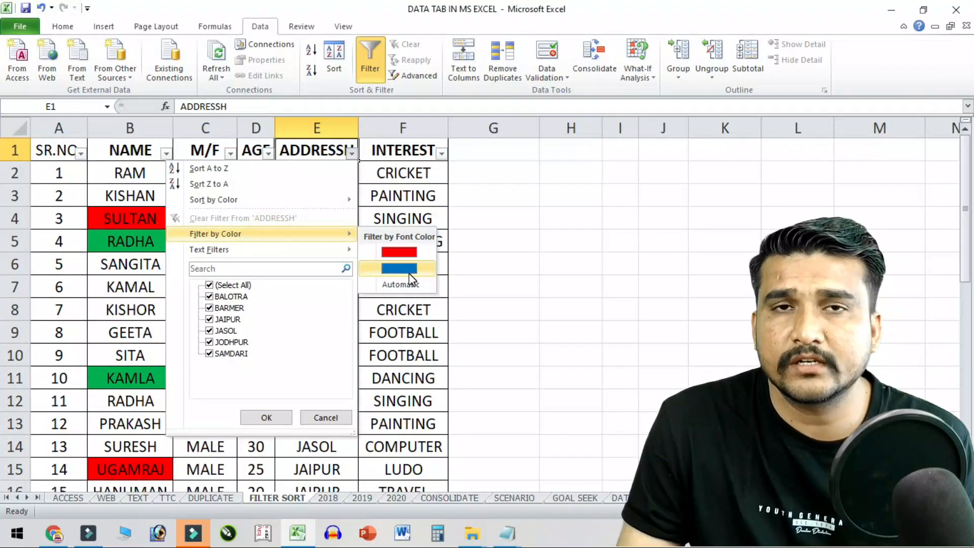
pyautogui.click(406, 401)
pyautogui.click(325, 332)
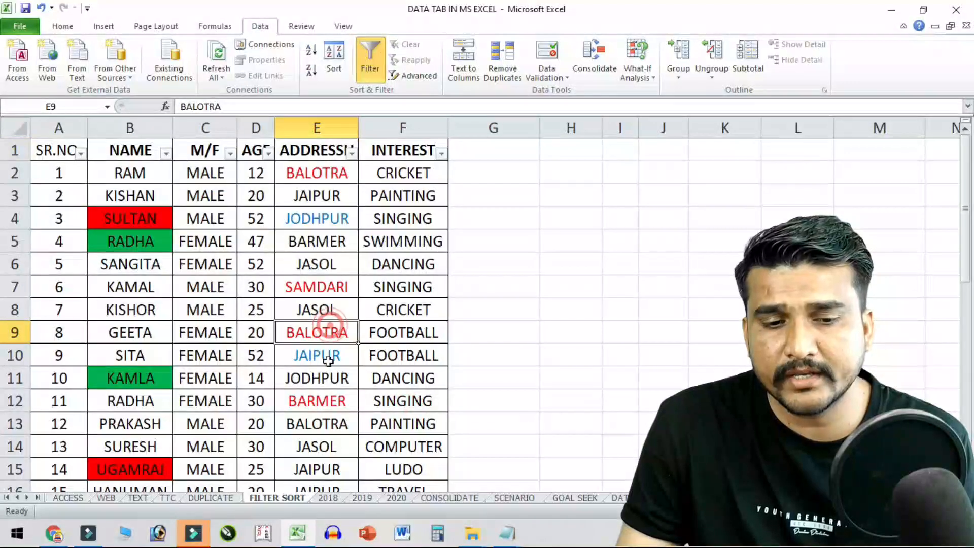
pyautogui.click(368, 75)
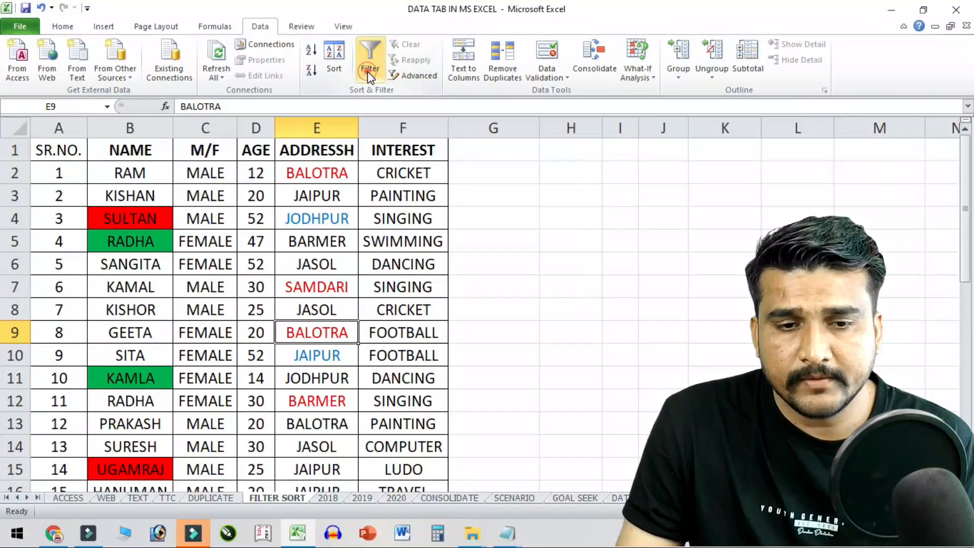
# - Turn AutoFilter back on for the FILTER SORT table
pyautogui.click(370, 61)
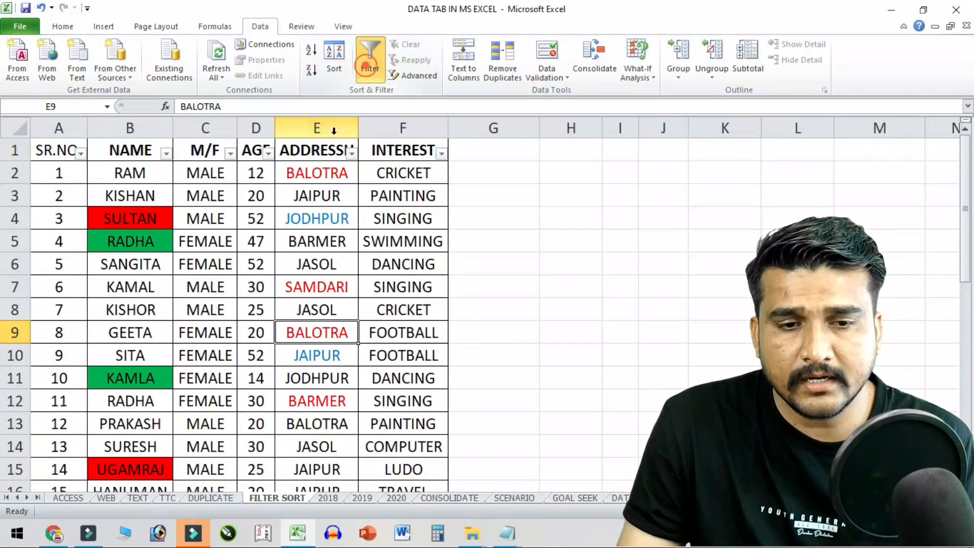
pyautogui.click(351, 153)
pyautogui.moveTo(266, 252)
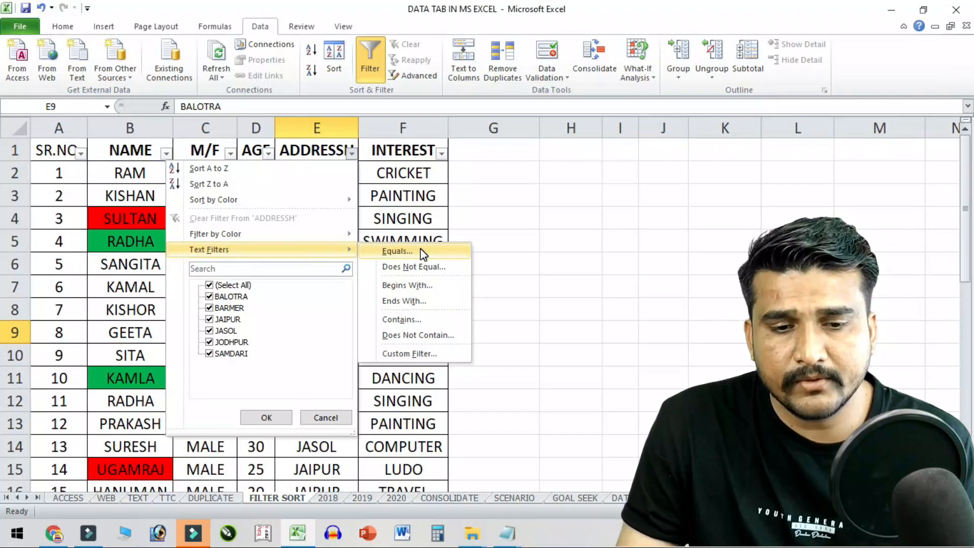
pyautogui.click(436, 420)
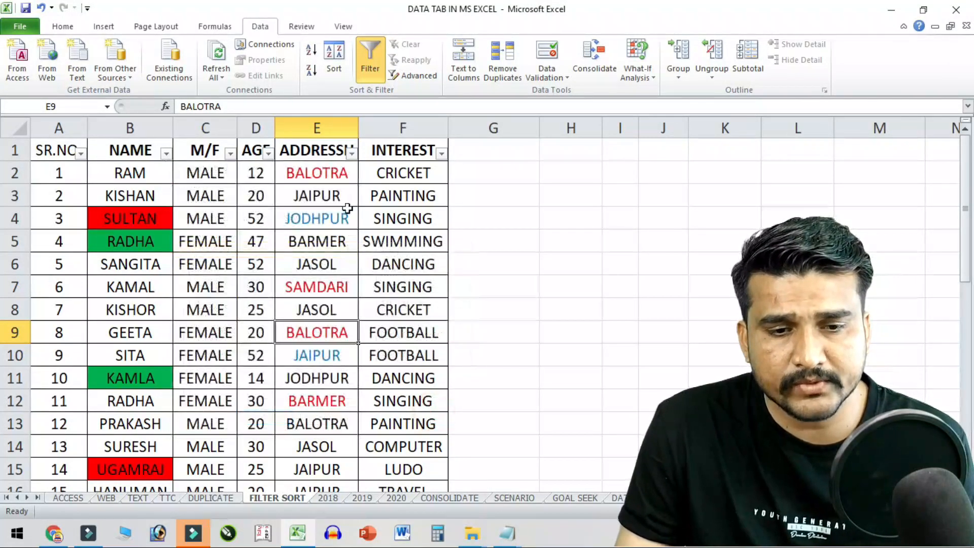
# - Filter AGE to equal 20, leaving KISHAN, GEETA, PRAKASH, HANUMAN and NAJMIN
pyautogui.click(268, 152)
pyautogui.moveTo(221, 250)
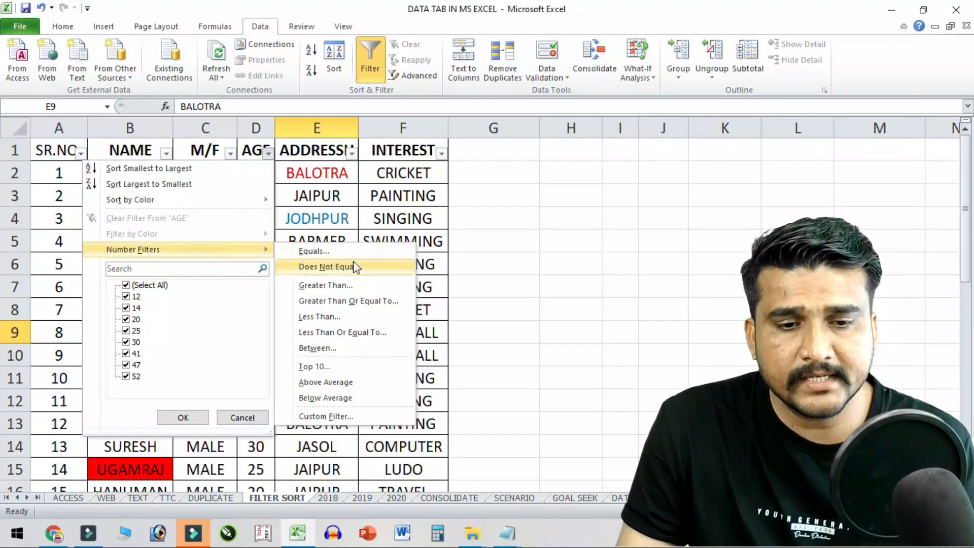
pyautogui.click(377, 253)
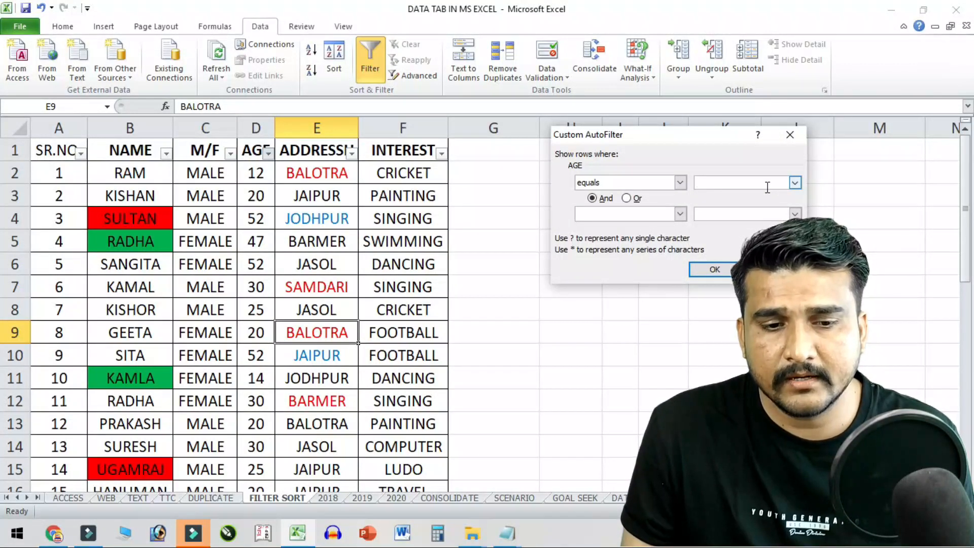
pyautogui.write('20')
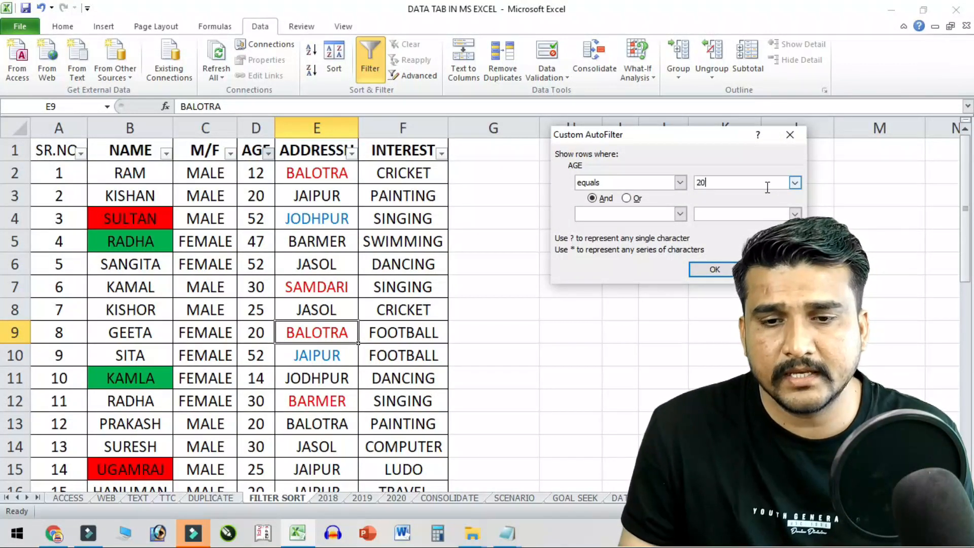
pyautogui.click(716, 270)
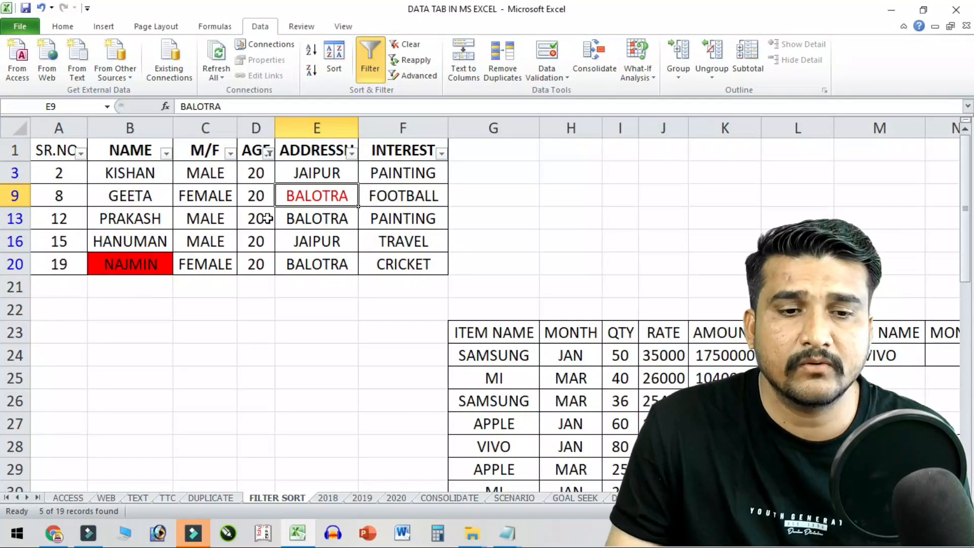
pyautogui.click(268, 153)
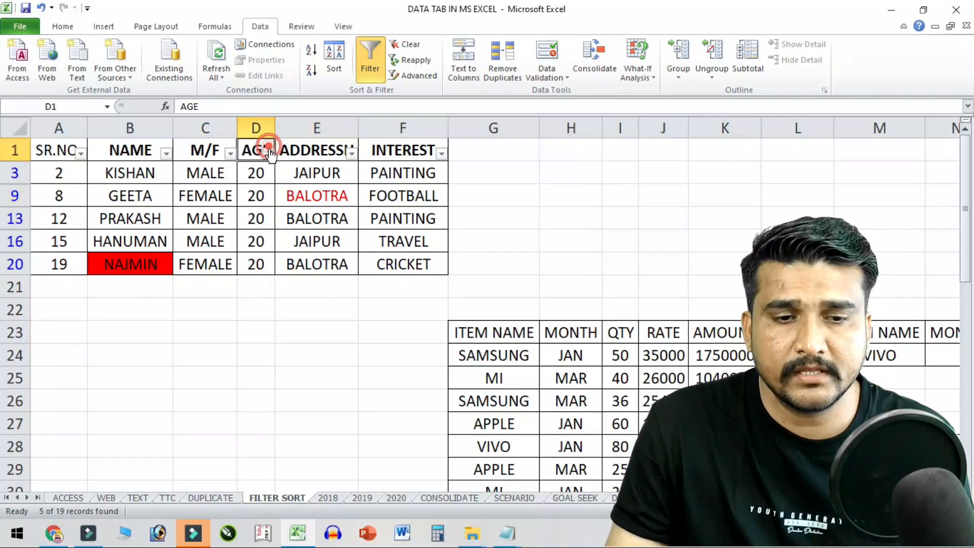
# - Filter AGE to values greater than 50, showing 4 of 19 records
pyautogui.click(203, 246)
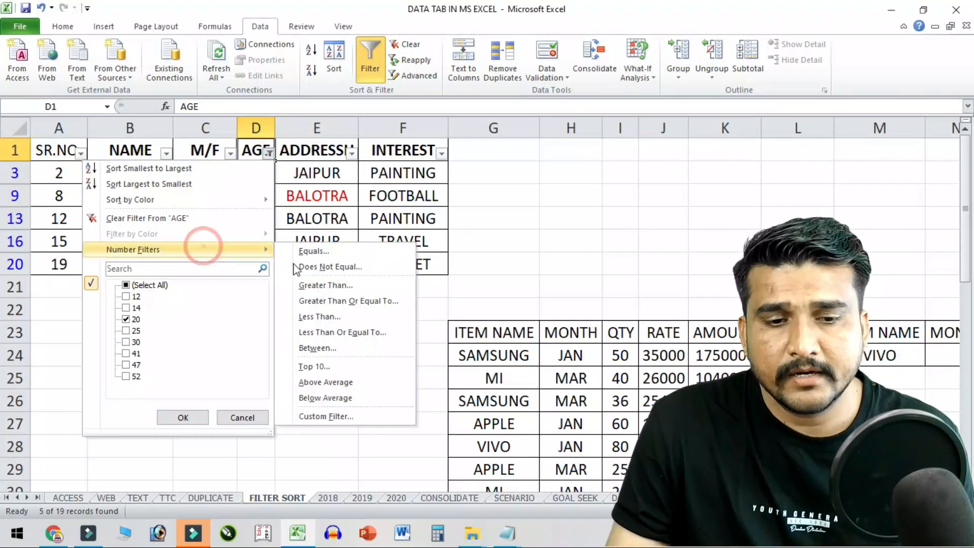
pyautogui.click(355, 284)
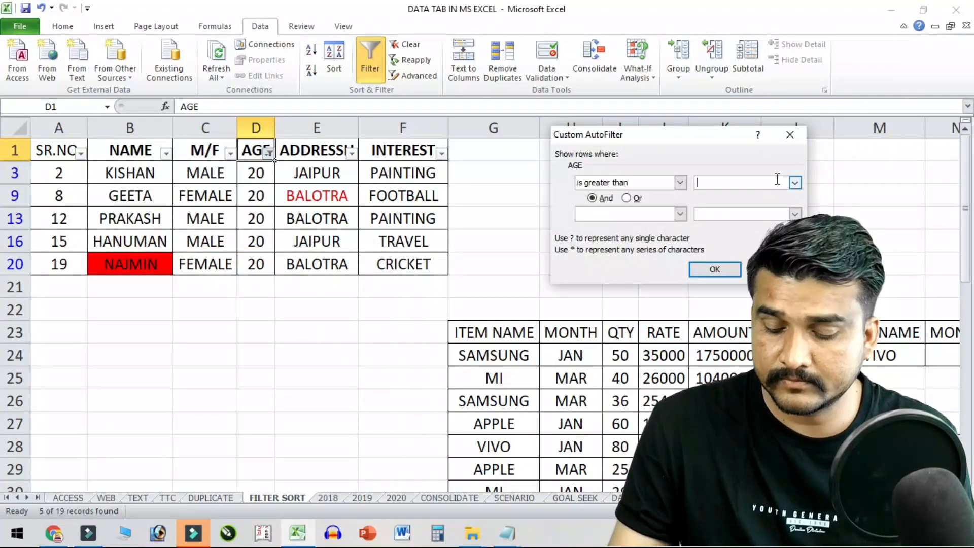
pyautogui.write('50')
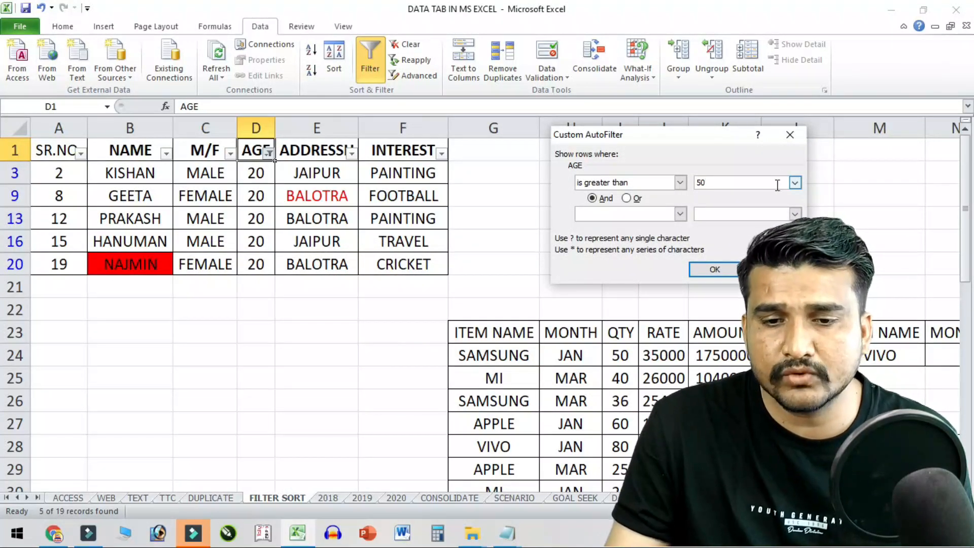
pyautogui.click(708, 264)
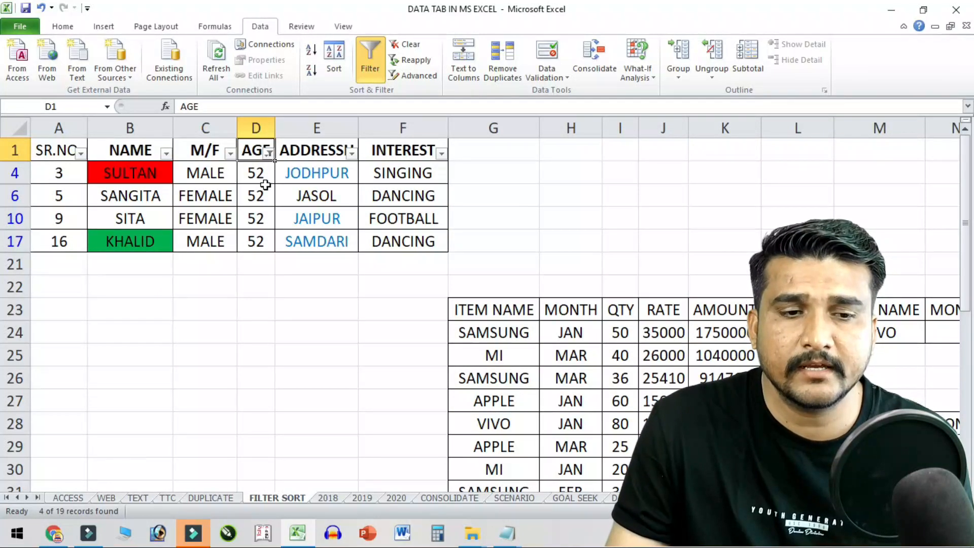
# - Clear the AGE filter so every row shows again
pyautogui.click(268, 153)
pyautogui.click(236, 249)
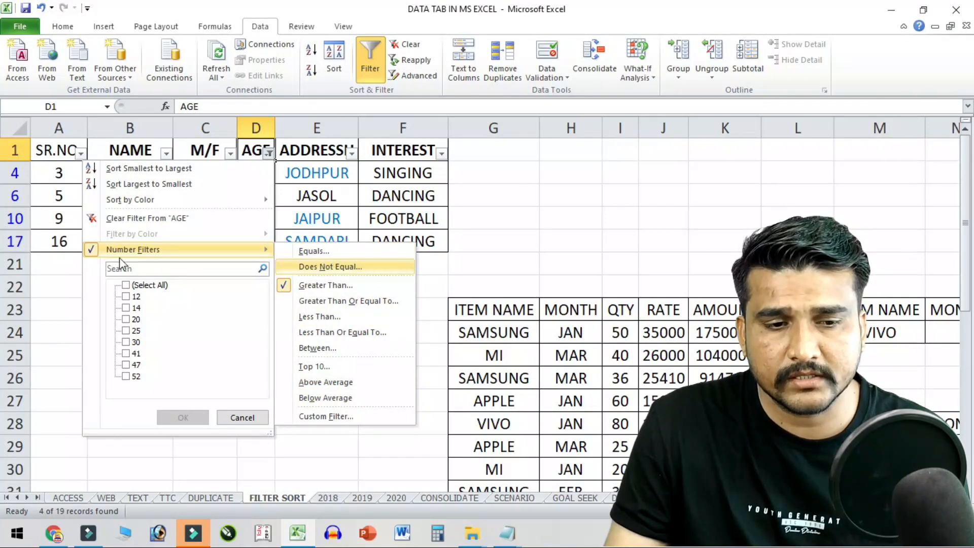
pyautogui.click(133, 218)
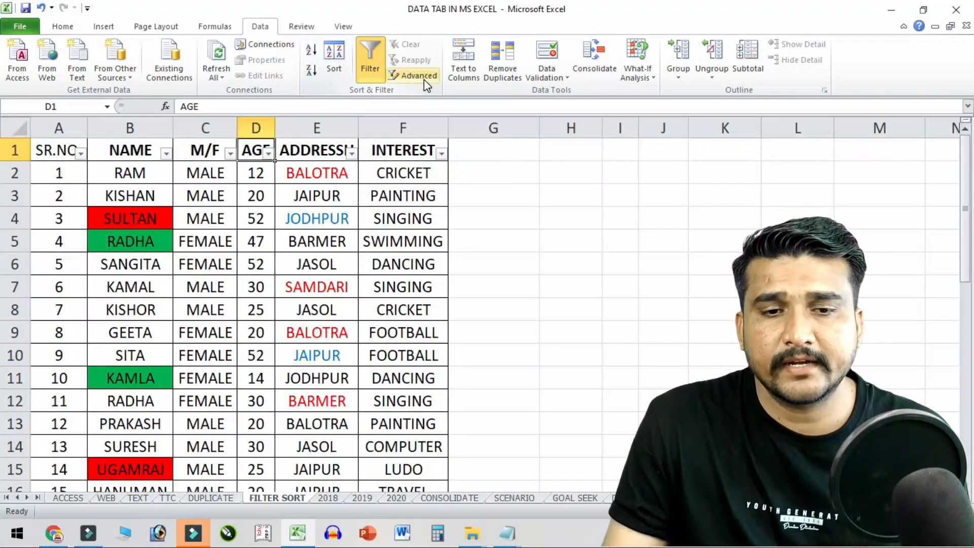
# - AutoFit column P so the VIVO rates show 10000, 12500 and 2400
pyautogui.scroll(-9, 421, 219)
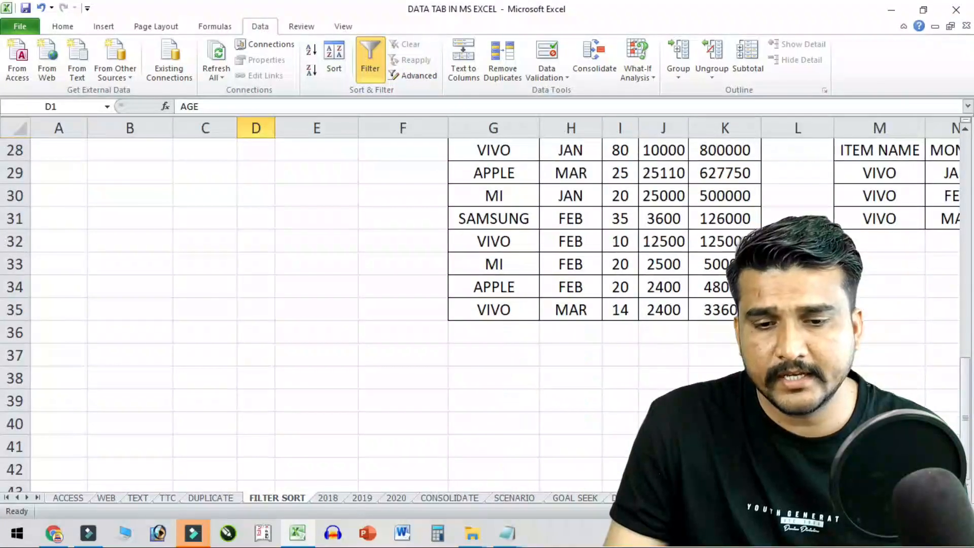
pyautogui.hscroll(3, 487, 304)
pyautogui.scroll(3, 724, 341)
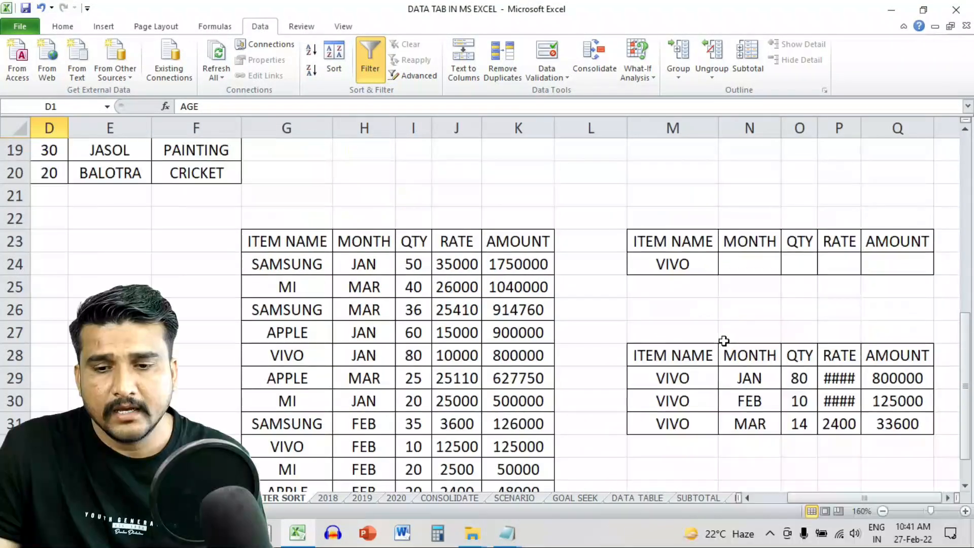
pyautogui.doubleClick(864, 126)
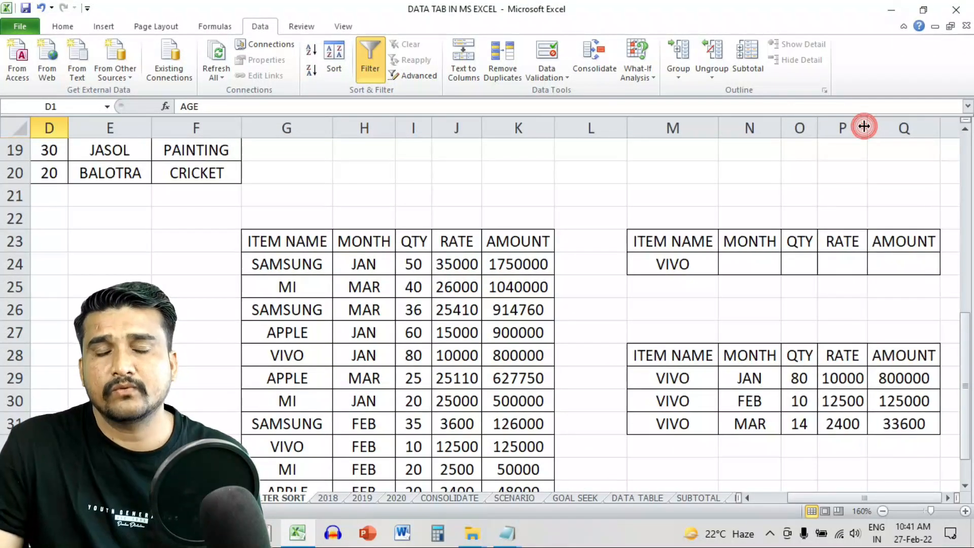
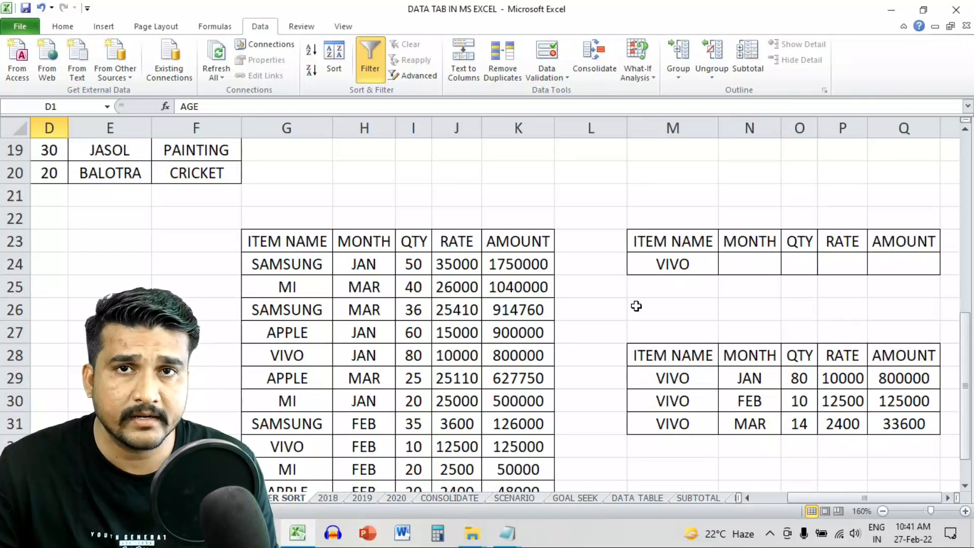
# - Inspect the RATE, QTY and AMOUNT values in the item table
pyautogui.click(483, 312)
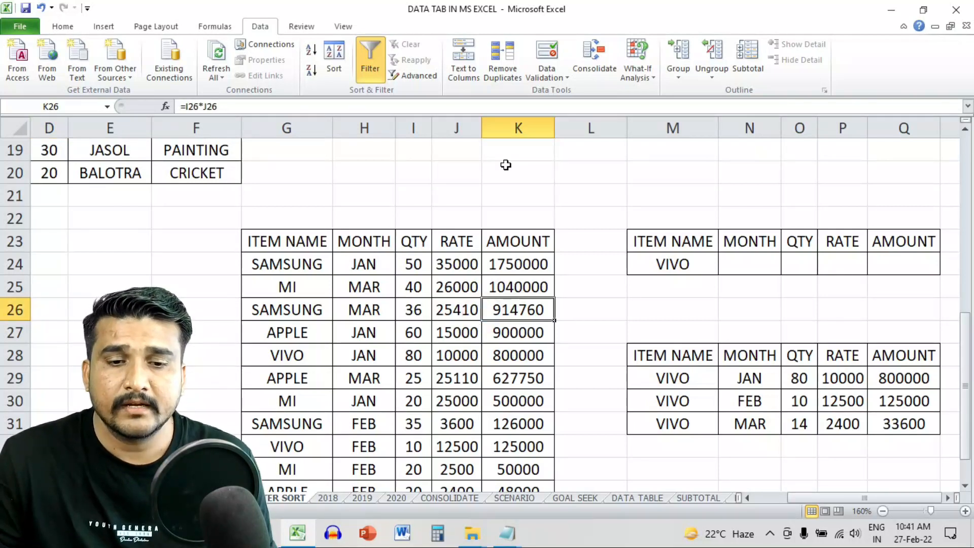
pyautogui.click(416, 311)
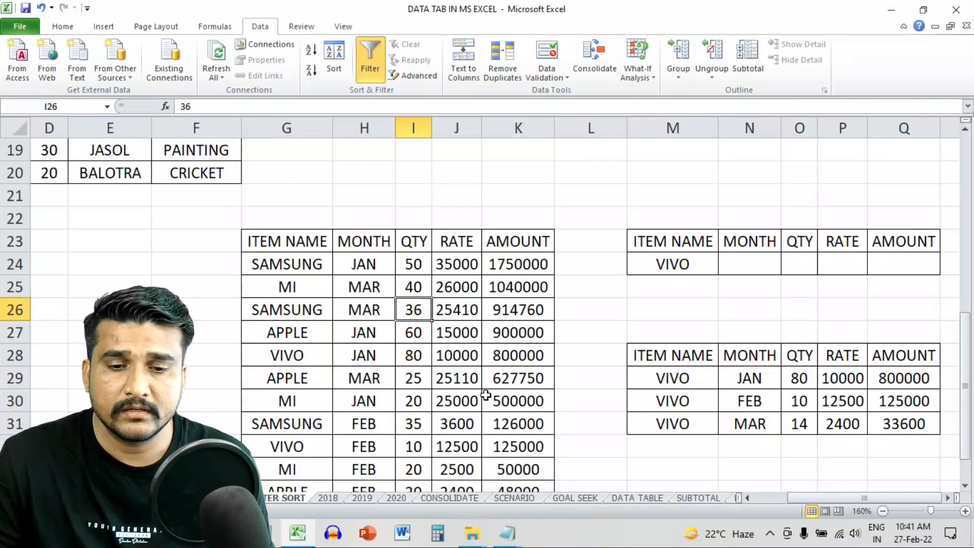
pyautogui.click(486, 269)
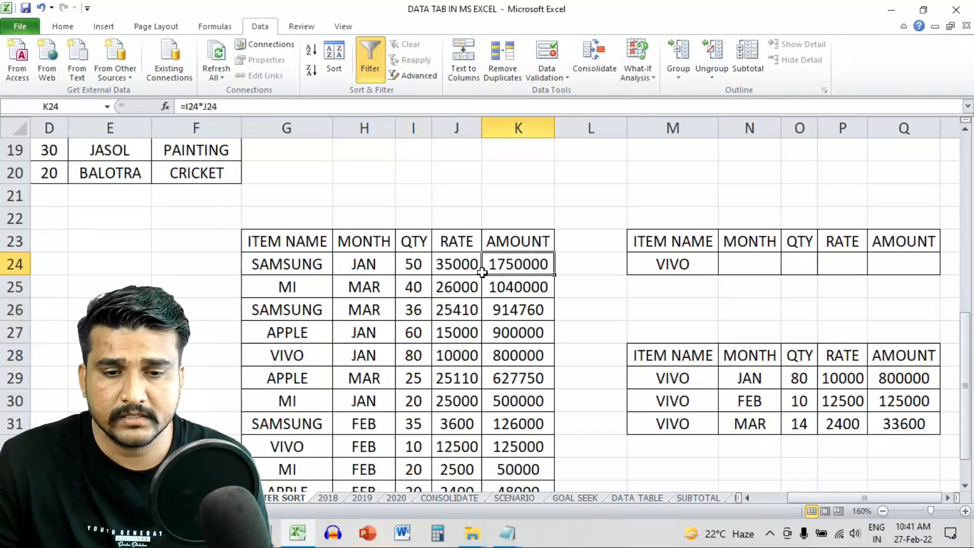
pyautogui.click(458, 264)
pyautogui.scroll(-3, 471, 299)
pyautogui.scroll(3, 471, 299)
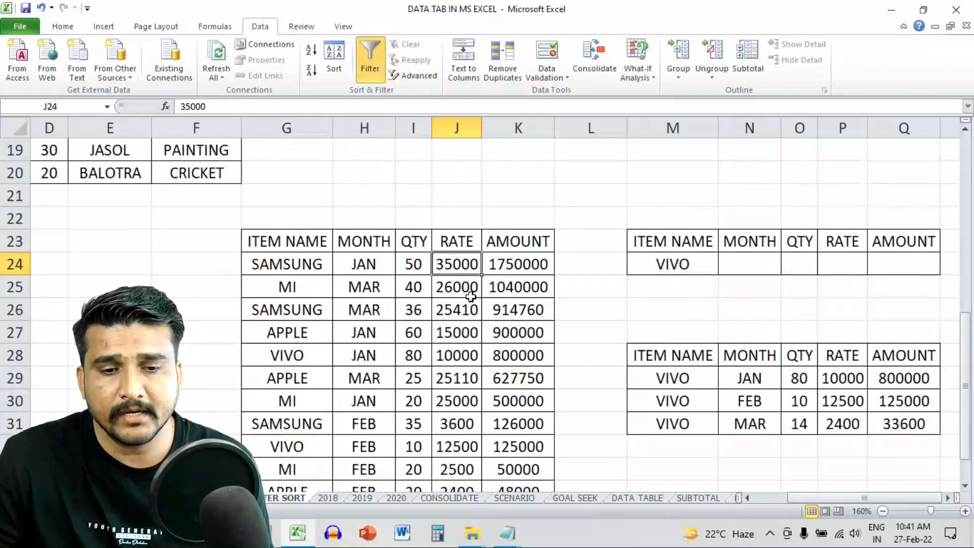
pyautogui.scroll(-1, 470, 299)
# - Add filter dropdowns to the item table's header row G23:K23
pyautogui.moveTo(301, 170); pyautogui.dragTo(515, 438)
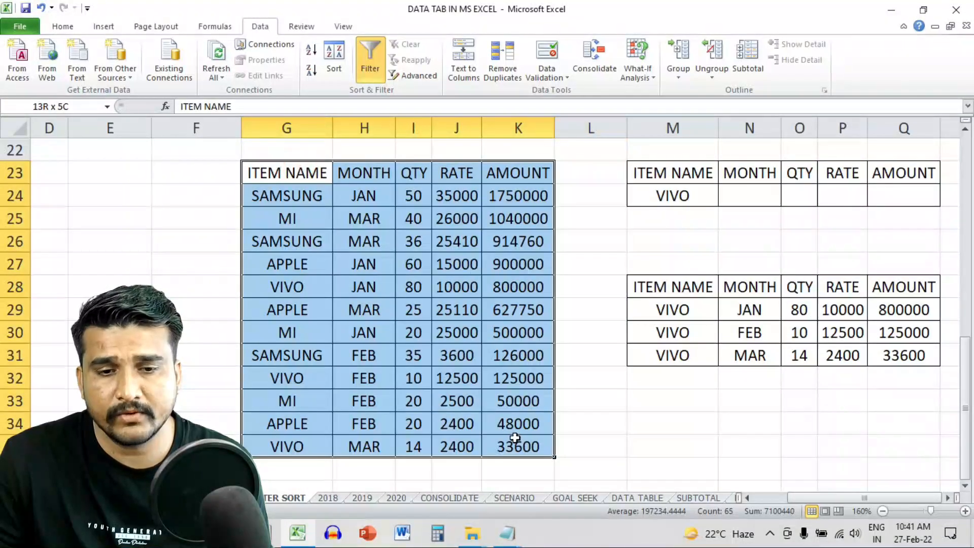
pyautogui.click(391, 226)
pyautogui.moveTo(304, 172); pyautogui.dragTo(522, 174)
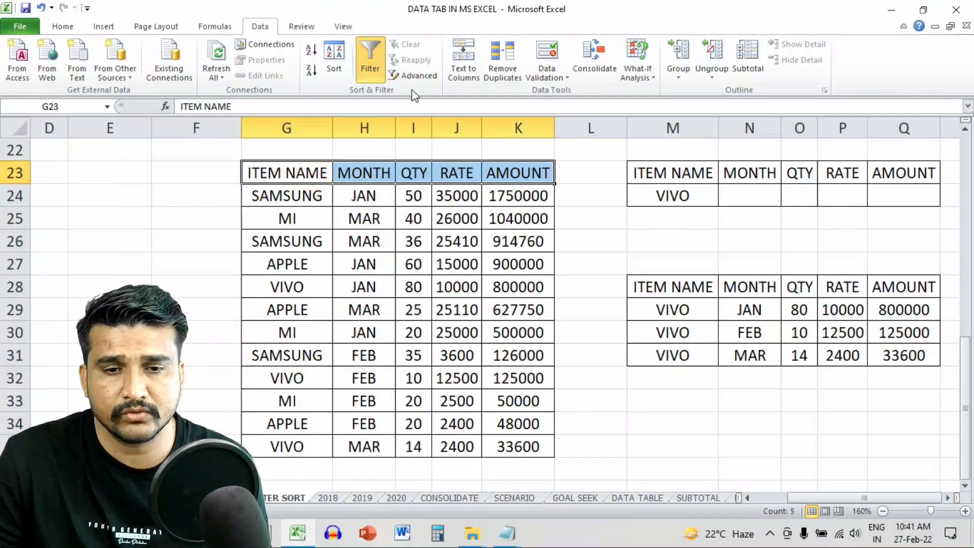
pyautogui.click(369, 60)
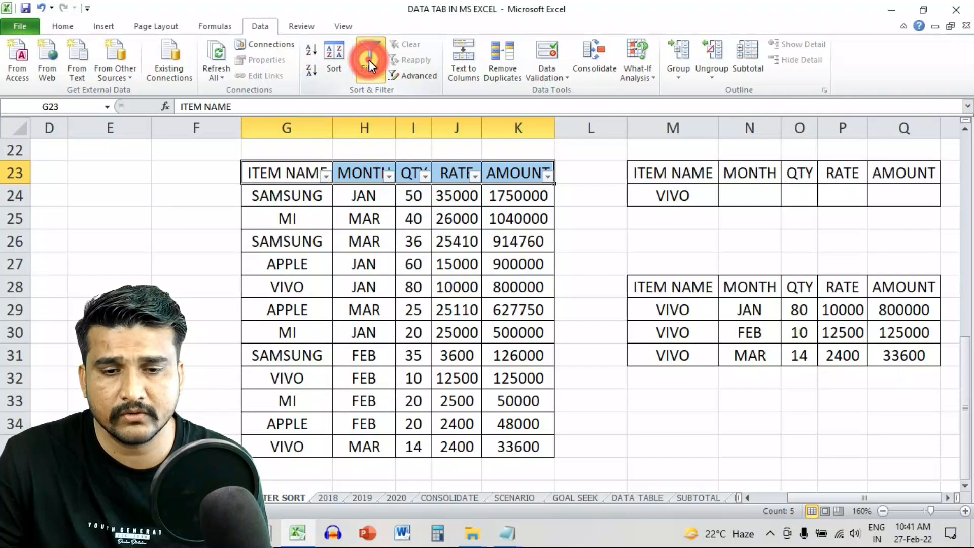
pyautogui.click(523, 294)
# - Clear everything from the old VIVO results table in M28:Q31
pyautogui.moveTo(662, 286); pyautogui.dragTo(921, 348)
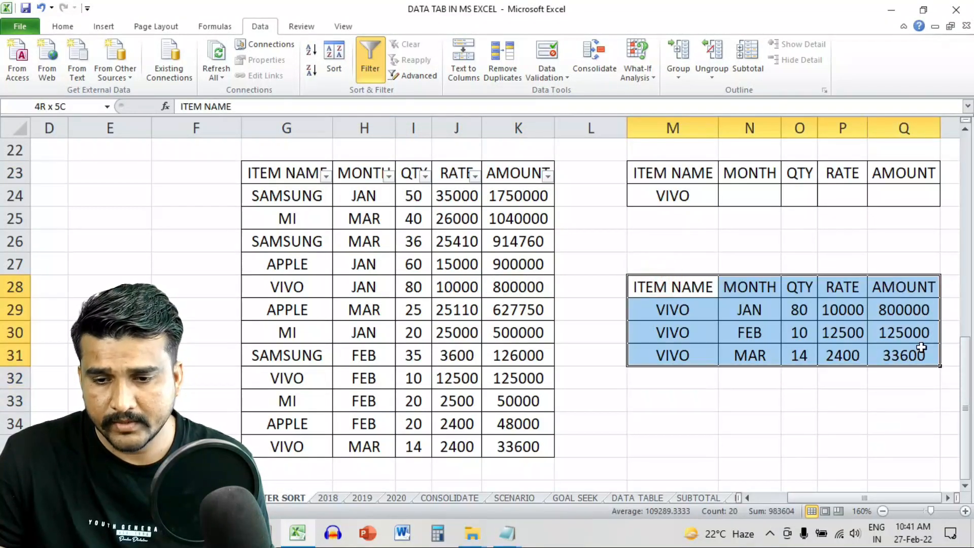
pyautogui.click(62, 25)
pyautogui.click(790, 76)
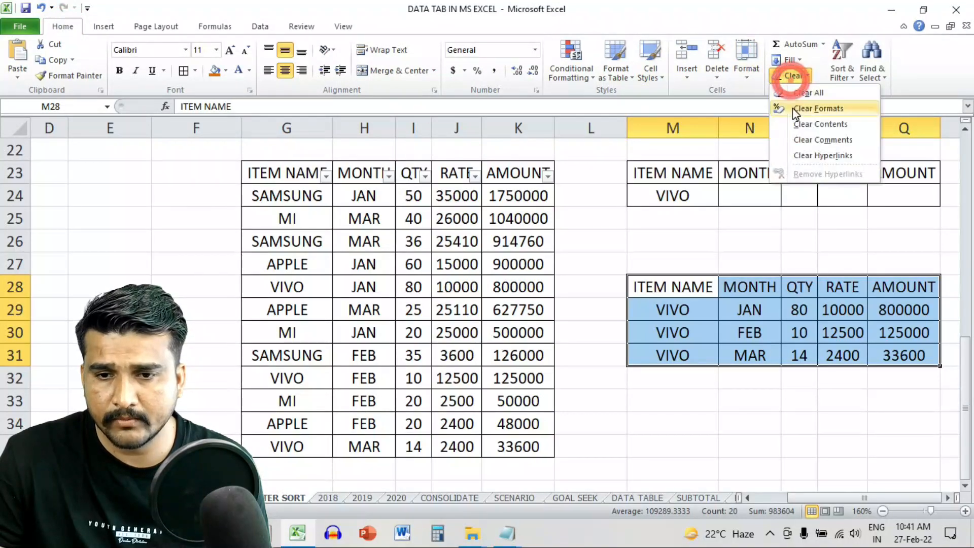
pyautogui.click(808, 93)
pyautogui.click(748, 309)
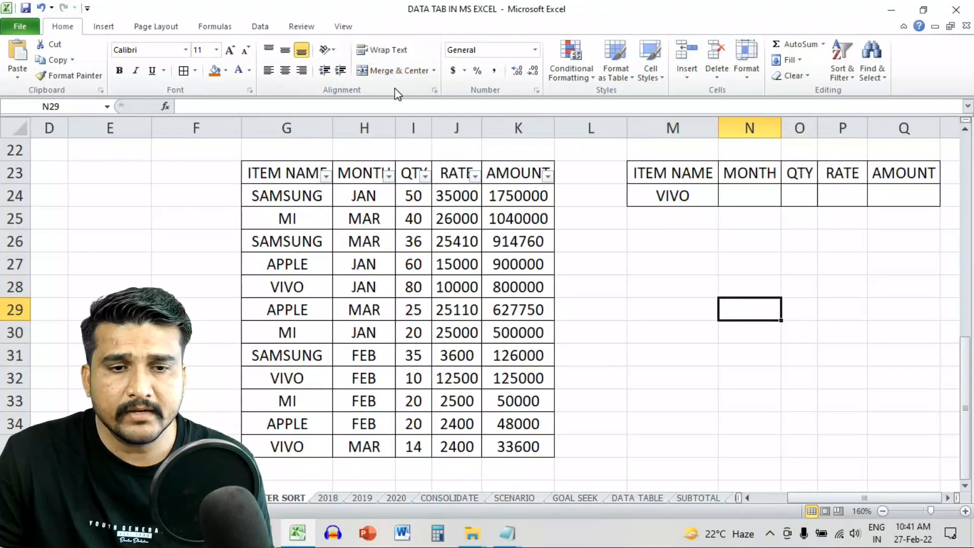
pyautogui.click(260, 26)
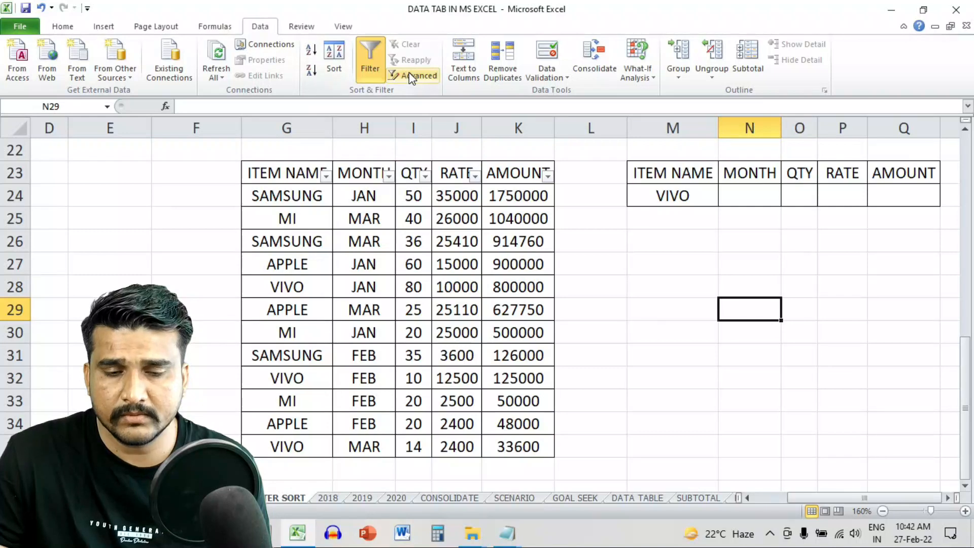
# - Advanced-filter G23:K35 in place with criteria M23:Q24, leaving only the three VIVO rows
pyautogui.moveTo(300, 168); pyautogui.dragTo(531, 446)
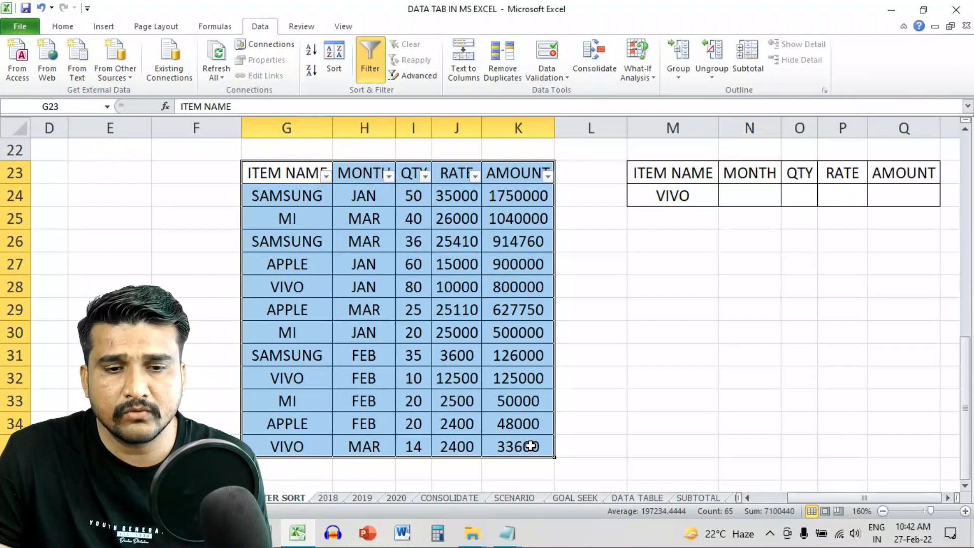
pyautogui.moveTo(658, 182); pyautogui.dragTo(891, 191)
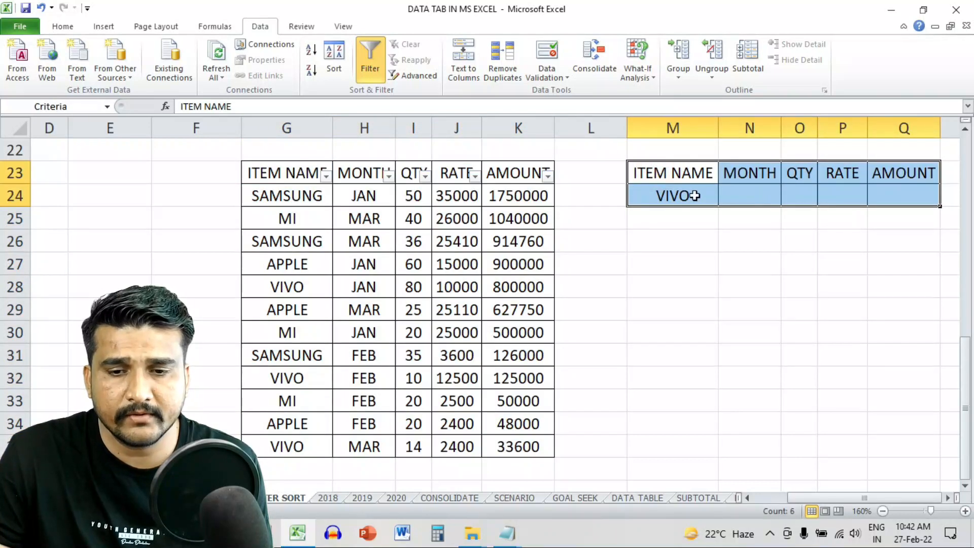
pyautogui.click(692, 195)
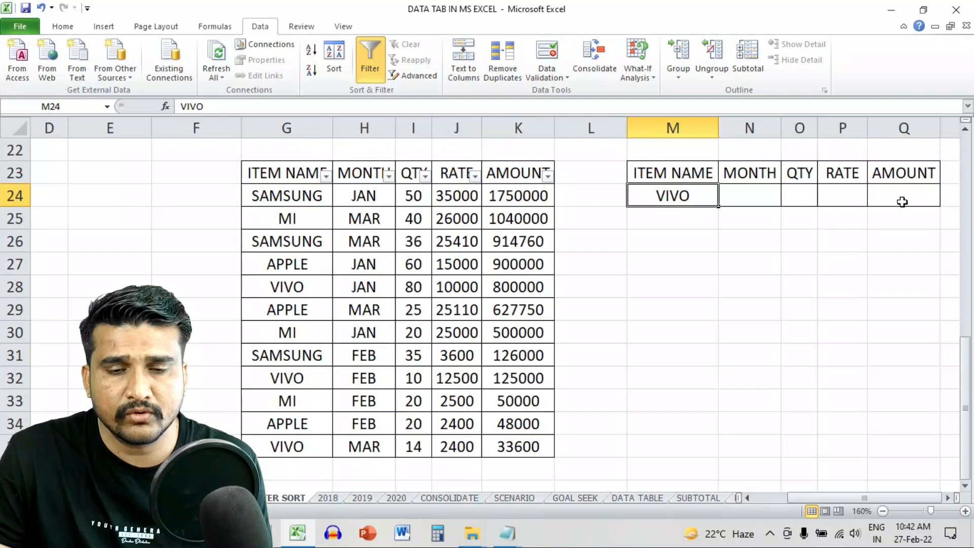
pyautogui.click(417, 76)
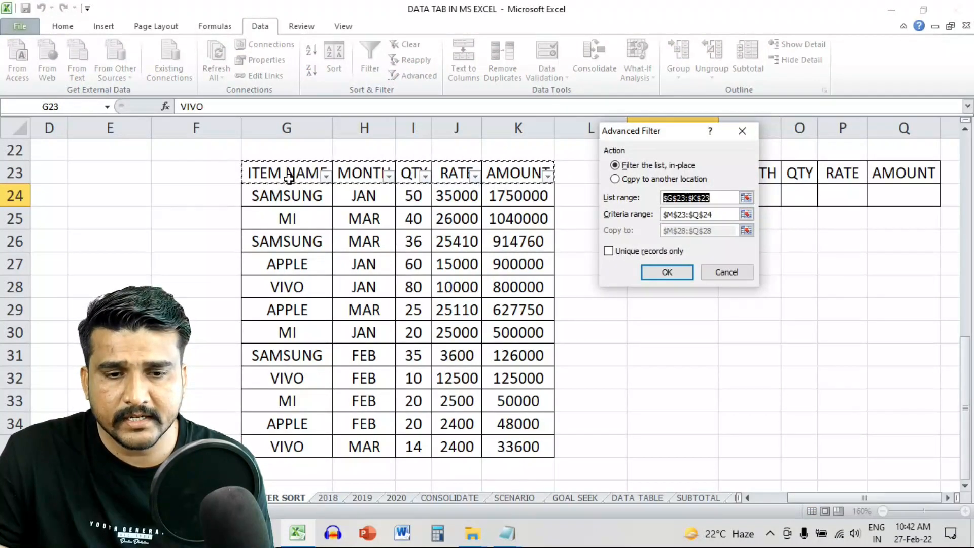
pyautogui.moveTo(284, 178); pyautogui.dragTo(522, 446)
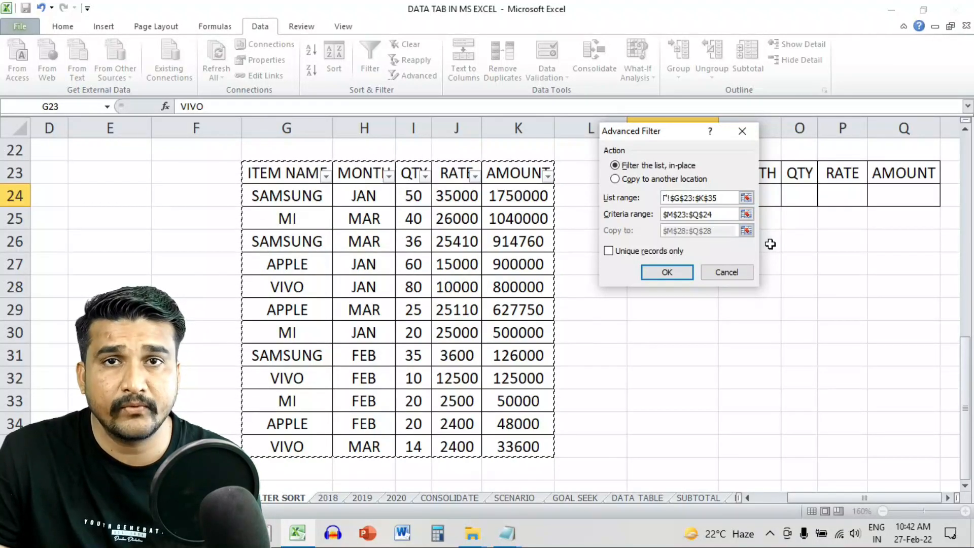
pyautogui.click(724, 214)
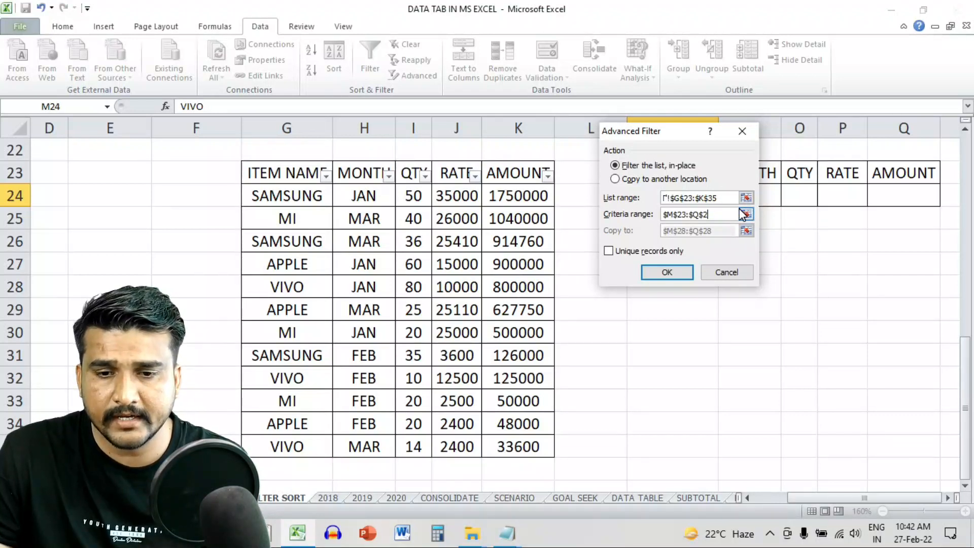
pyautogui.moveTo(677, 133); pyautogui.dragTo(499, 182)
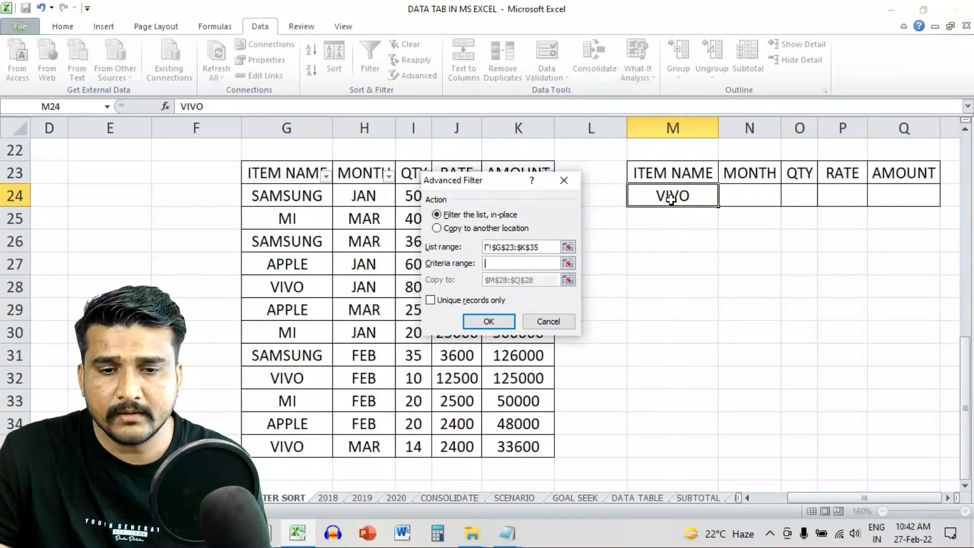
pyautogui.moveTo(680, 171); pyautogui.dragTo(885, 191)
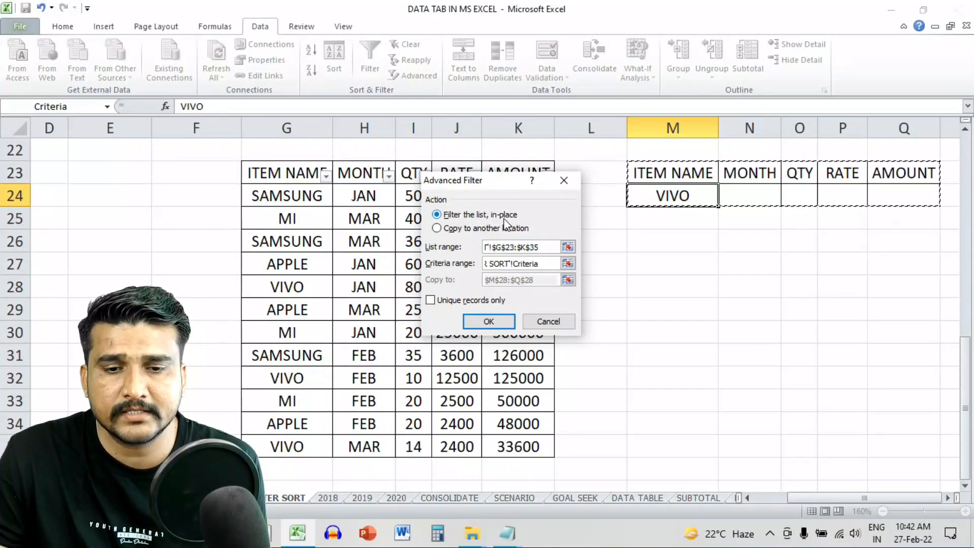
pyautogui.moveTo(495, 181); pyautogui.dragTo(776, 232)
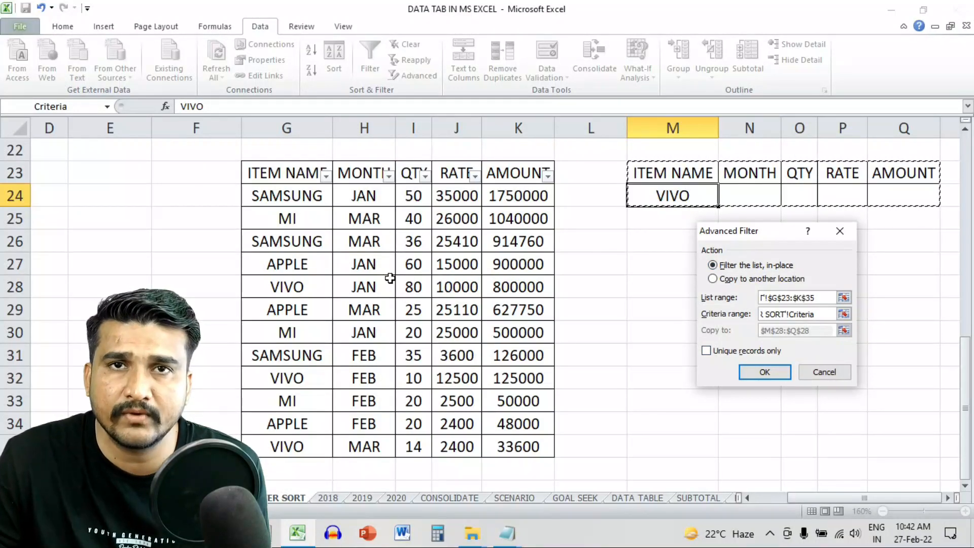
pyautogui.click(765, 372)
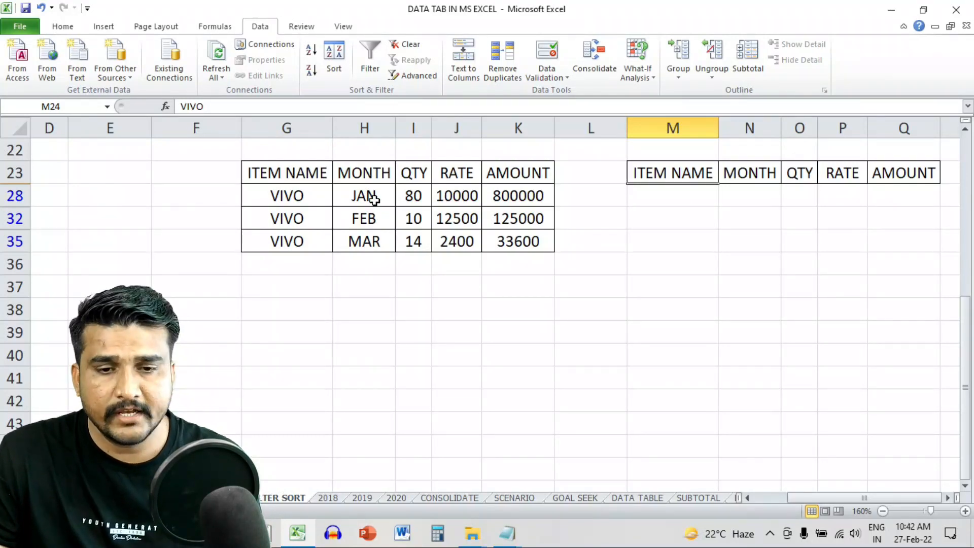
# - Clear the filter to show all rows, then try copying VIVO matches to M29 and dismiss the error
pyautogui.hotkey('ctrl', 'shift', 'l')
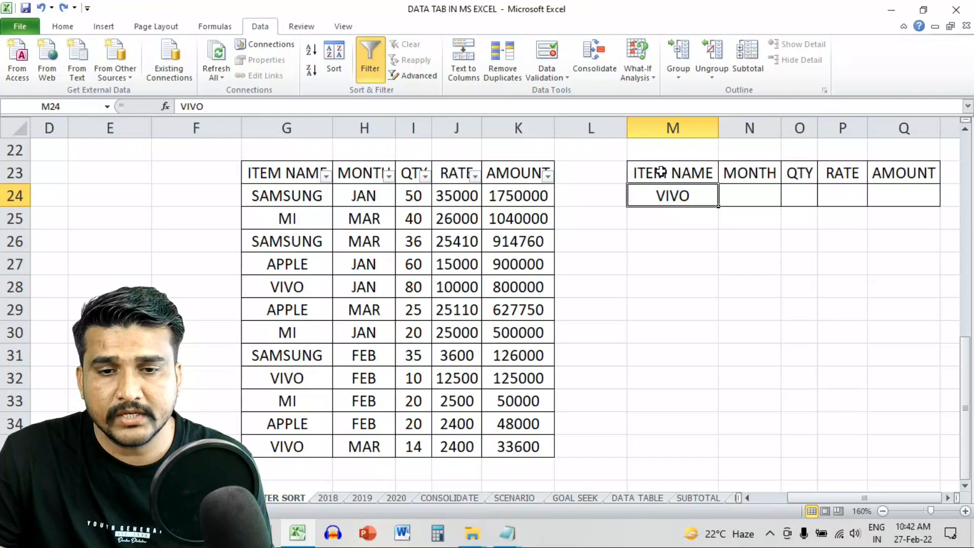
pyautogui.click(414, 75)
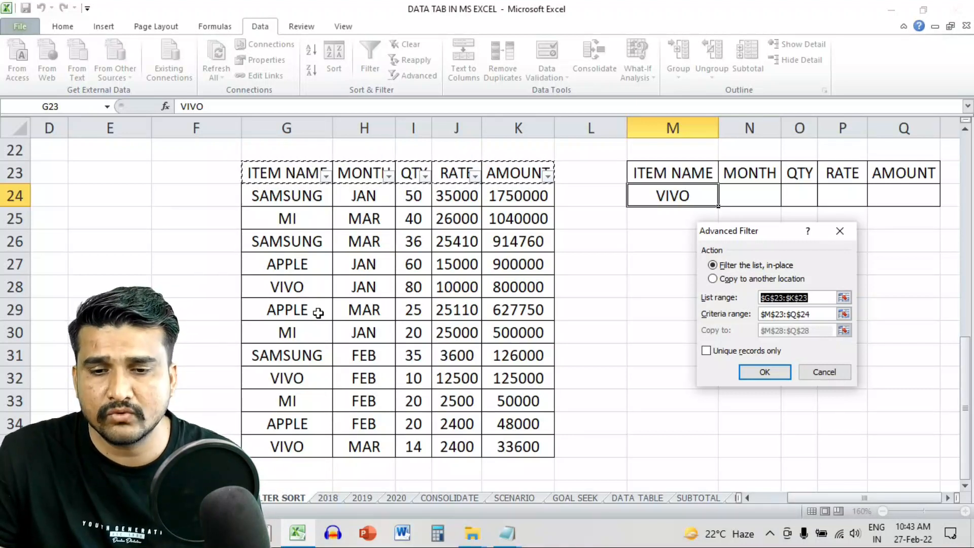
pyautogui.click(721, 279)
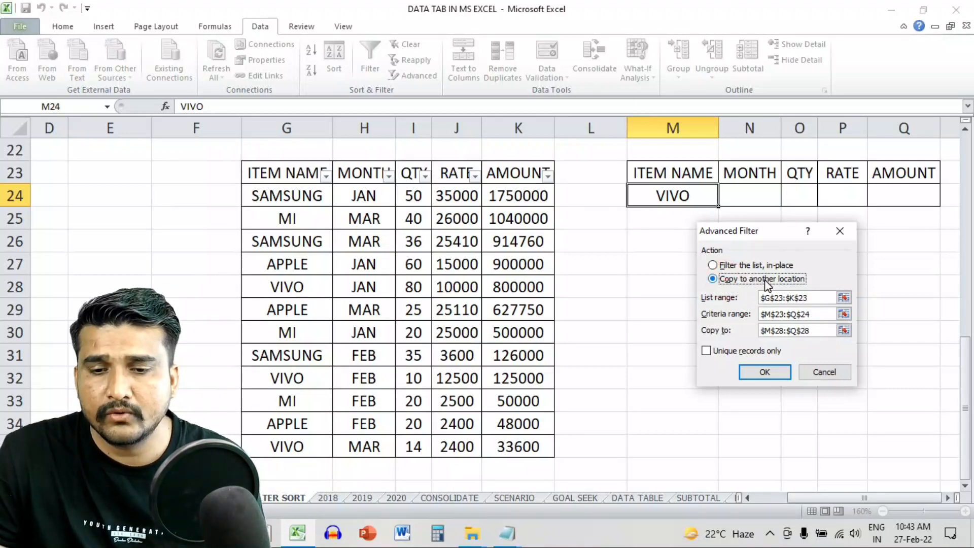
pyautogui.moveTo(748, 230); pyautogui.dragTo(482, 214)
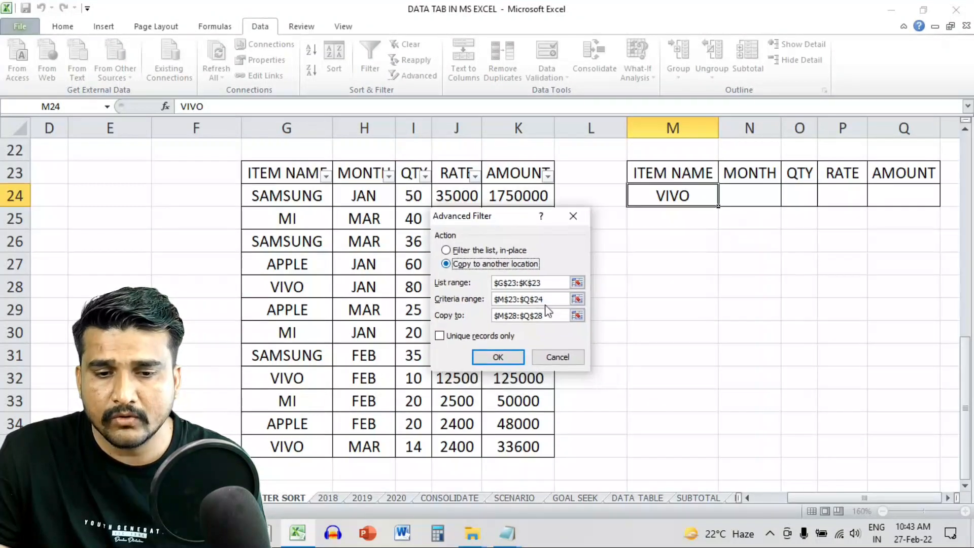
pyautogui.moveTo(555, 316); pyautogui.dragTo(507, 308)
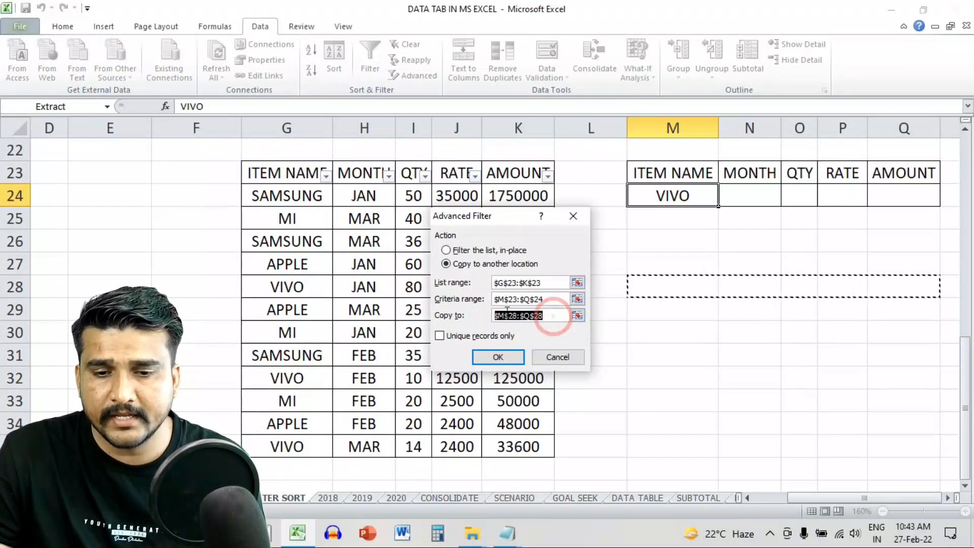
pyautogui.click(647, 286)
pyautogui.click(655, 312)
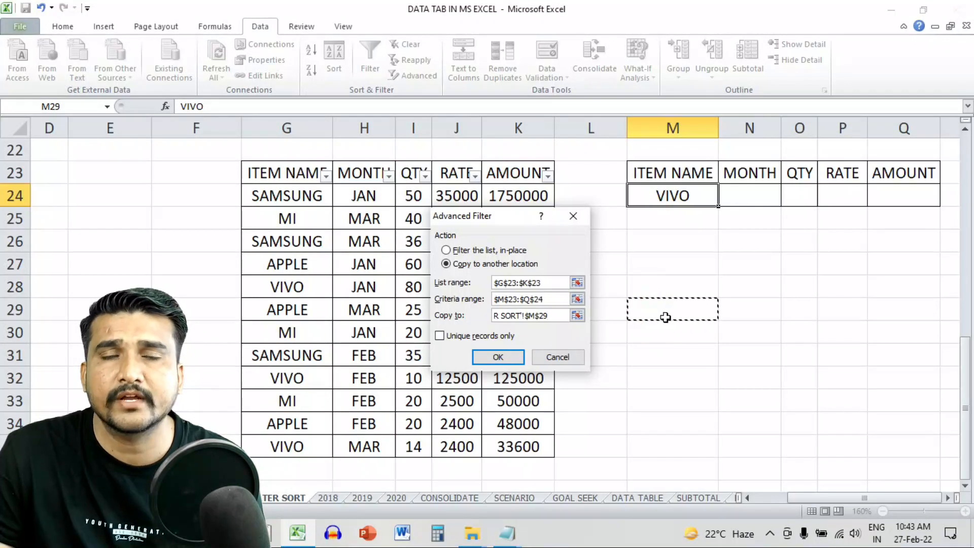
pyautogui.click(507, 357)
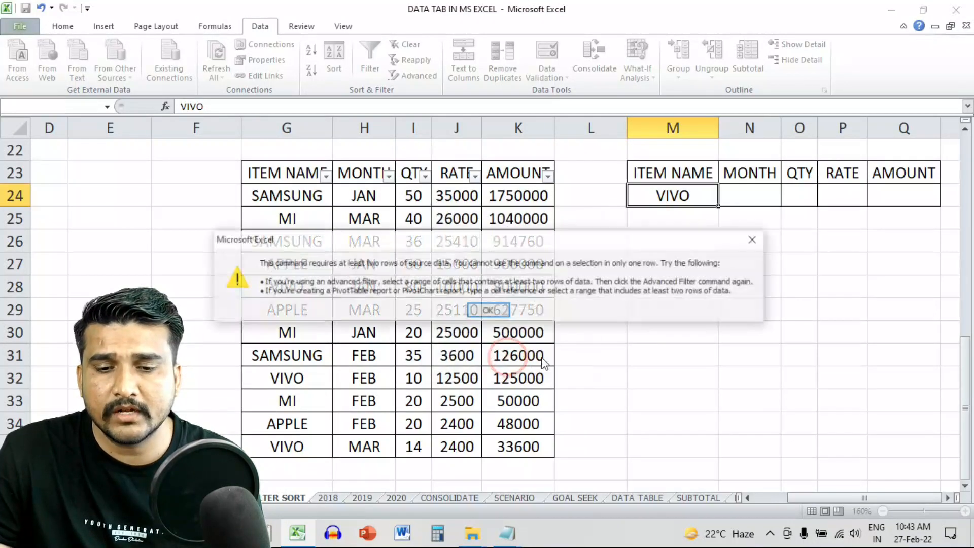
pyautogui.click(488, 310)
pyautogui.click(679, 284)
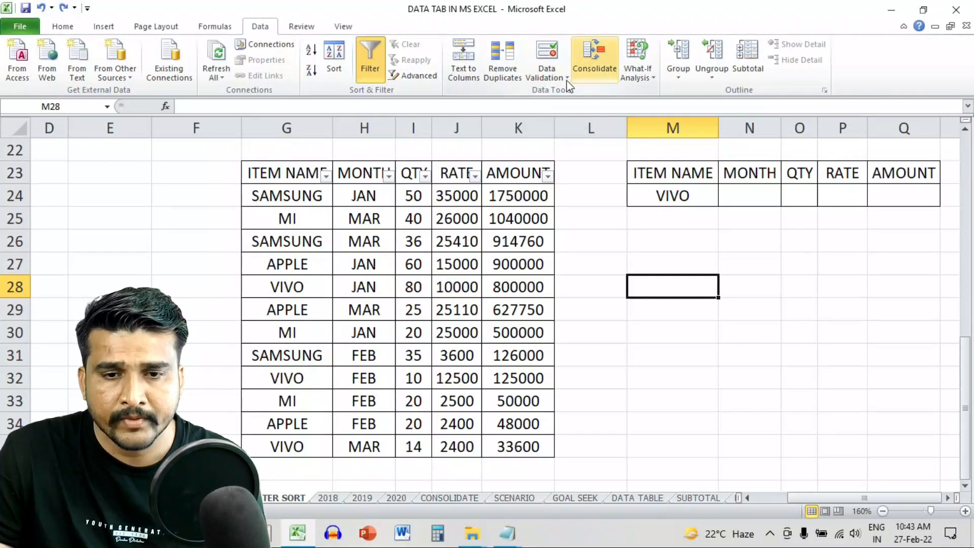
# - Set Advanced Filter's list range to G23:K35 and criteria range to M23:Q24
pyautogui.click(412, 75)
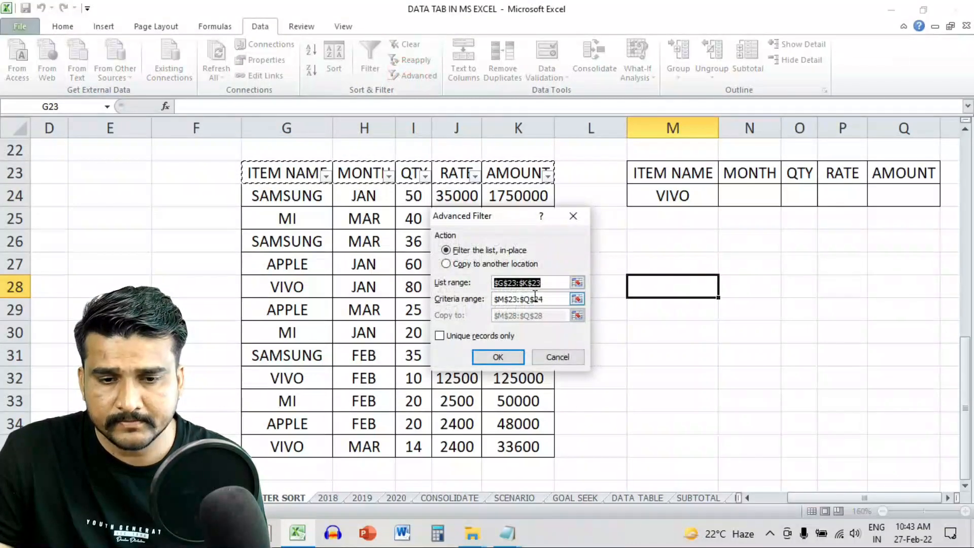
pyautogui.moveTo(512, 216); pyautogui.dragTo(707, 252)
pyautogui.moveTo(285, 185); pyautogui.dragTo(548, 449)
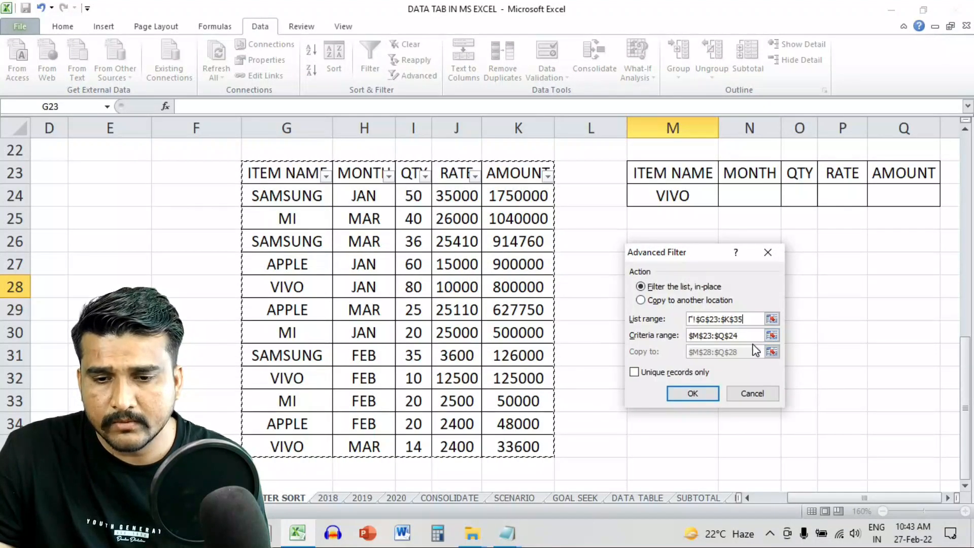
pyautogui.click(751, 335)
pyautogui.moveTo(651, 175); pyautogui.dragTo(887, 191)
# - Copy the matching VIVO rows to another location starting at cell M28
pyautogui.click(653, 300)
pyautogui.moveTo(688, 252); pyautogui.dragTo(374, 216)
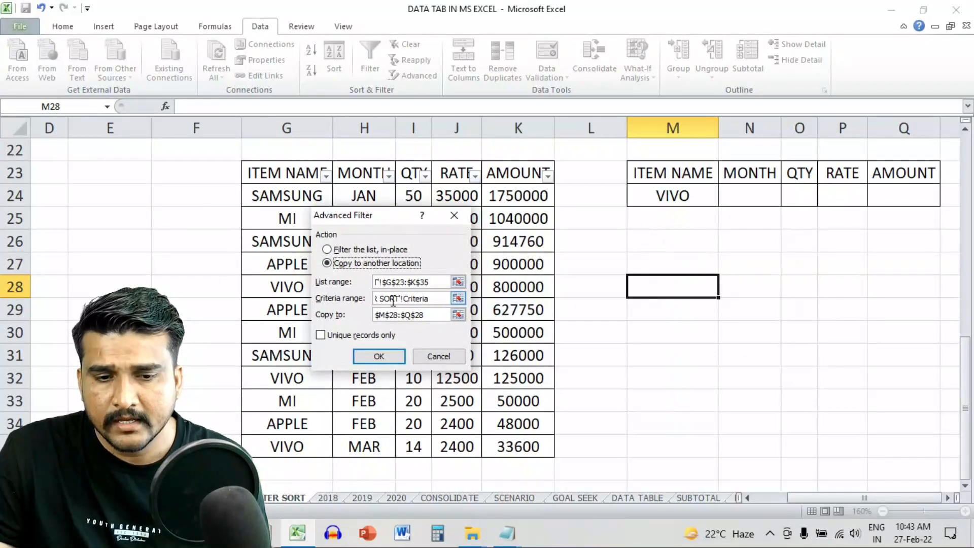
pyautogui.click(409, 315)
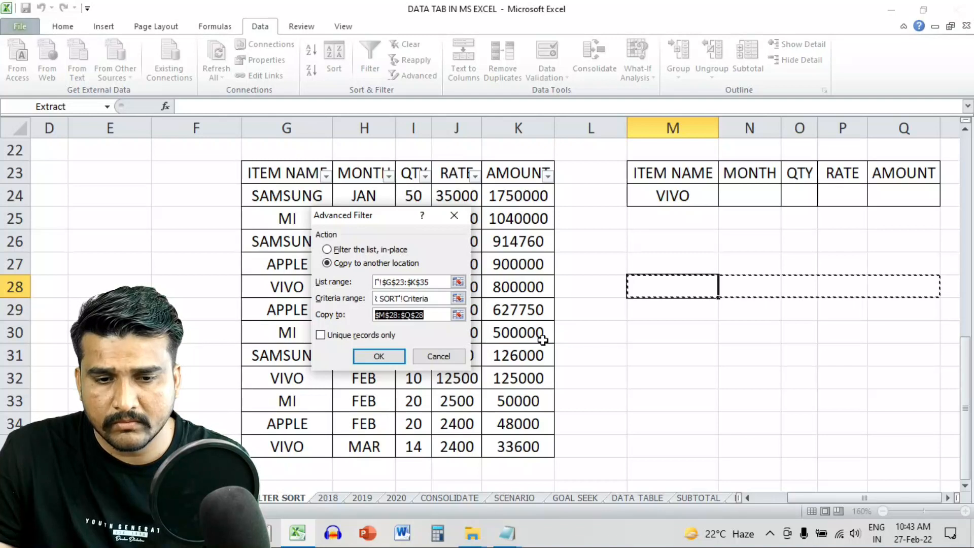
pyautogui.press('BackSpace')
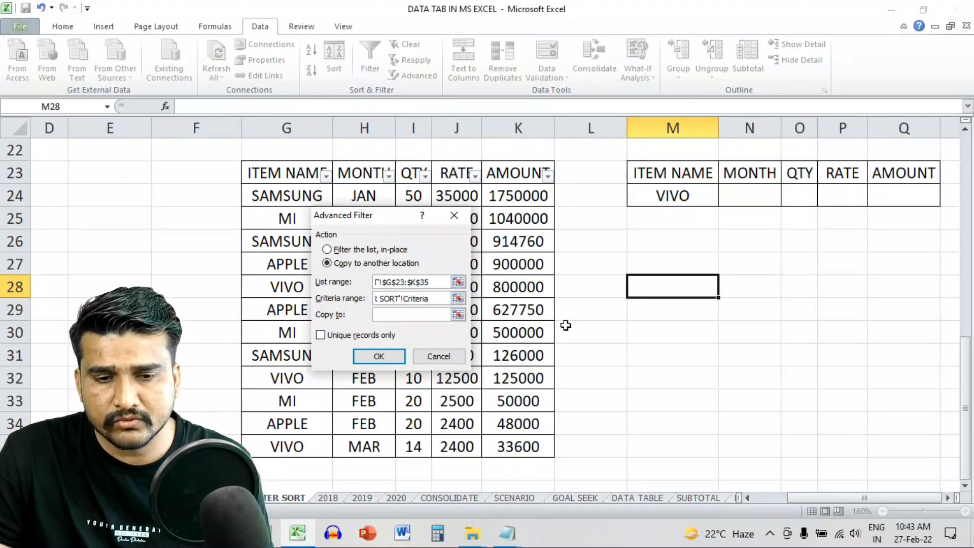
pyautogui.click(458, 315)
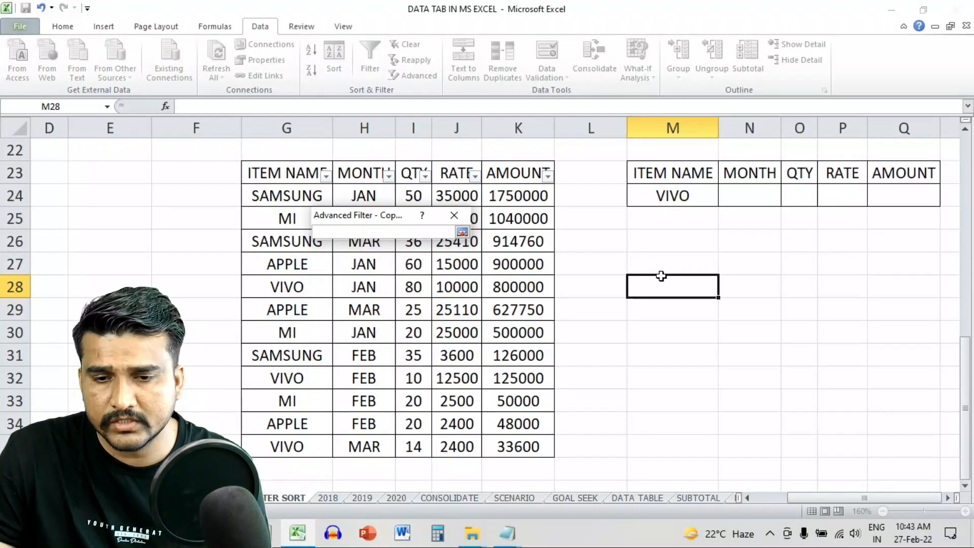
pyautogui.click(661, 276)
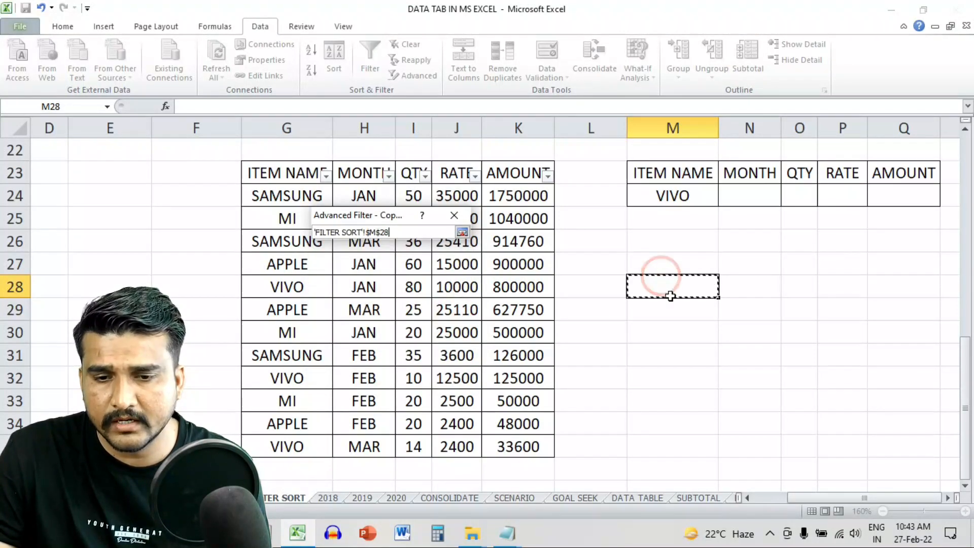
pyautogui.click(464, 233)
pyautogui.click(394, 362)
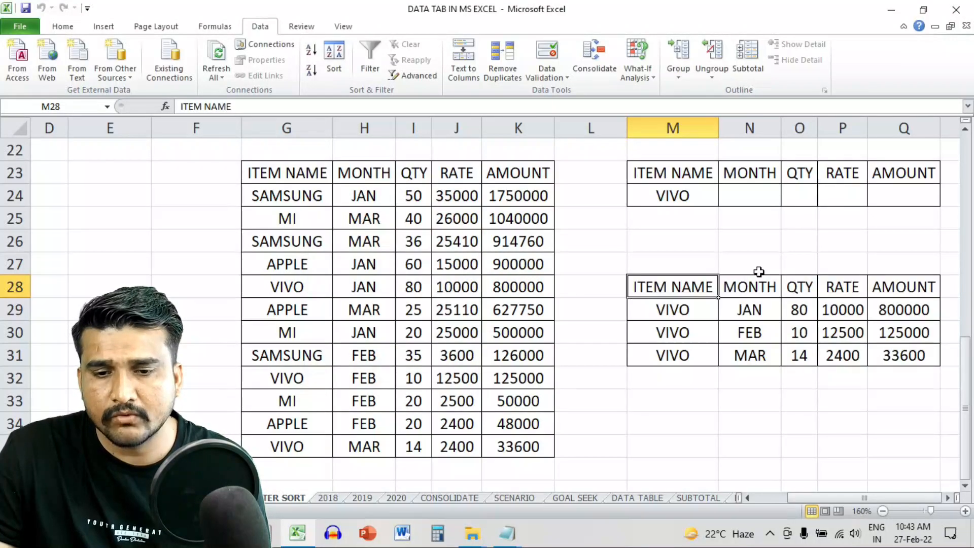
pyautogui.moveTo(317, 170); pyautogui.dragTo(359, 425)
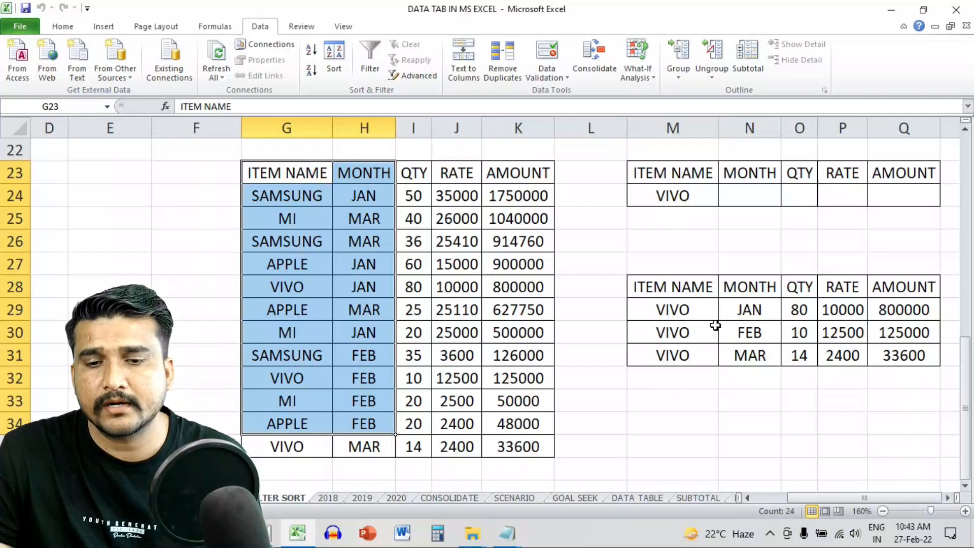
pyautogui.click(715, 325)
# - Change the criterion in M24 from VIVO to APPLE
pyautogui.click(698, 194)
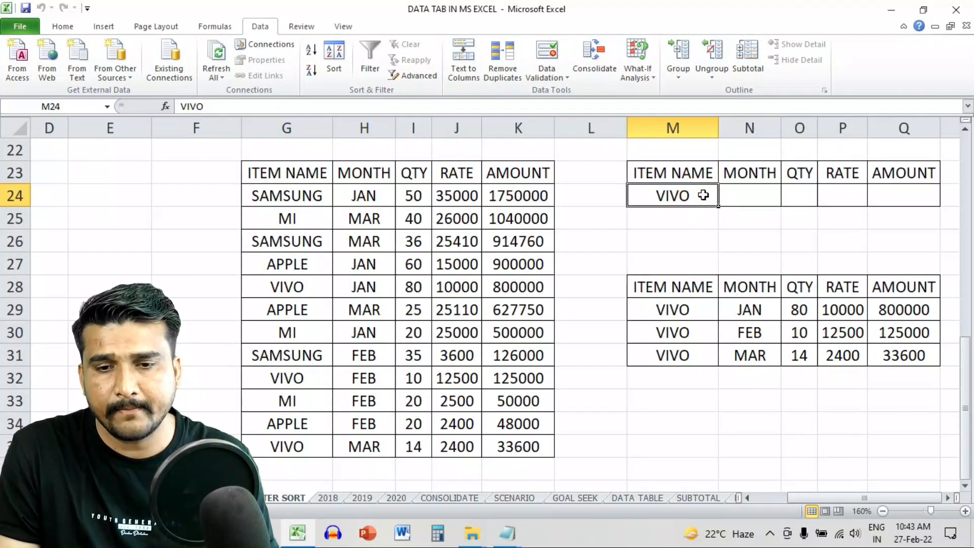
pyautogui.write('APPLE')
pyautogui.press('Return')
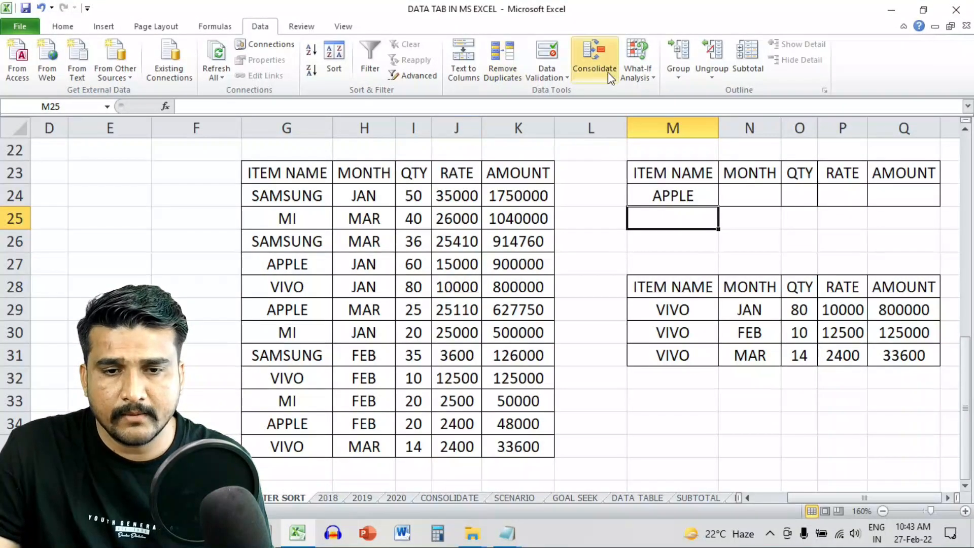
# - Advanced-filter with criteria M23:Q24, copying the APPLE rows to cell M34
pyautogui.click(411, 76)
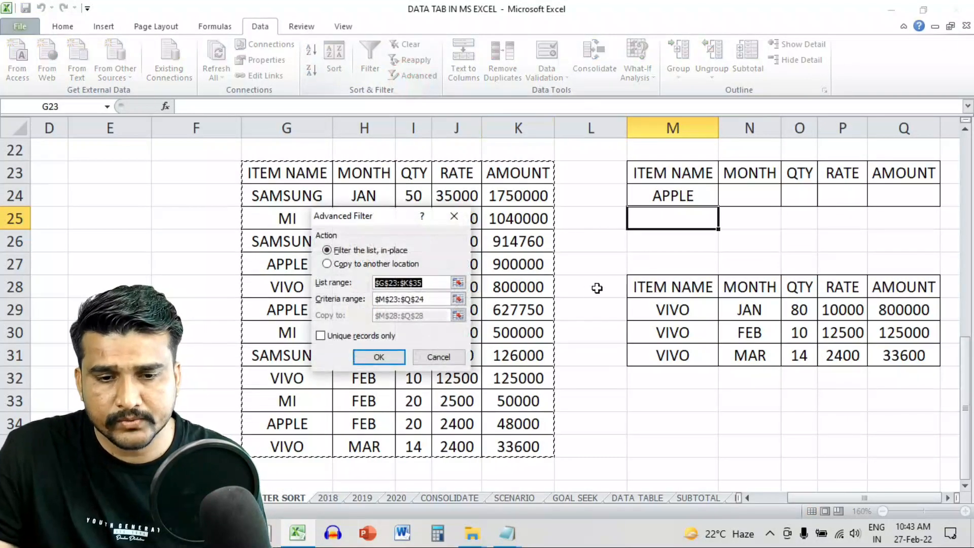
pyautogui.click(428, 299)
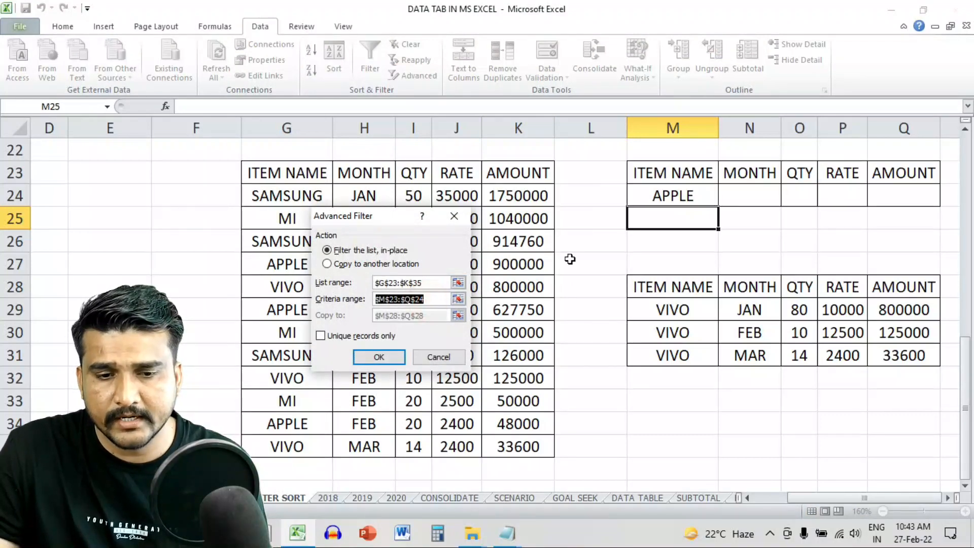
pyautogui.press('BackSpace')
pyautogui.moveTo(679, 176); pyautogui.dragTo(869, 196)
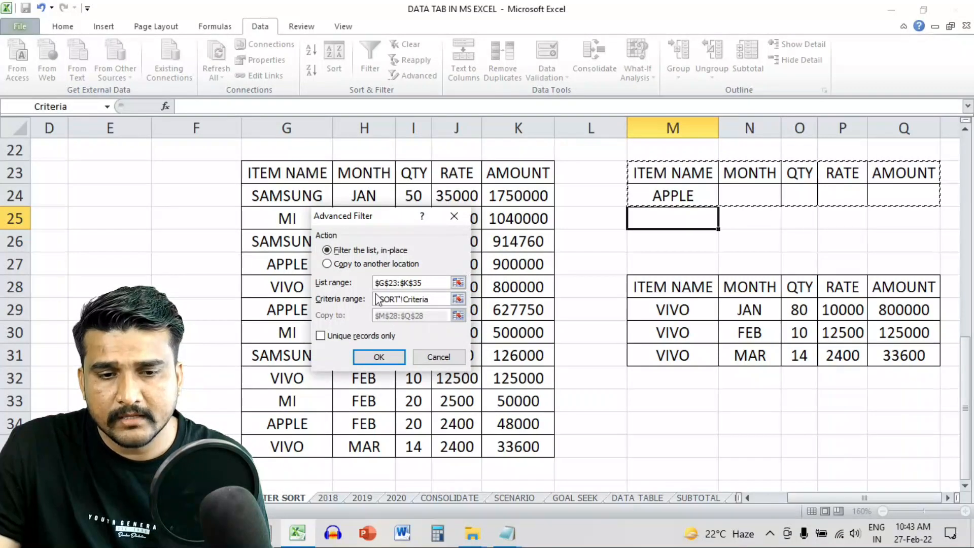
pyautogui.click(355, 264)
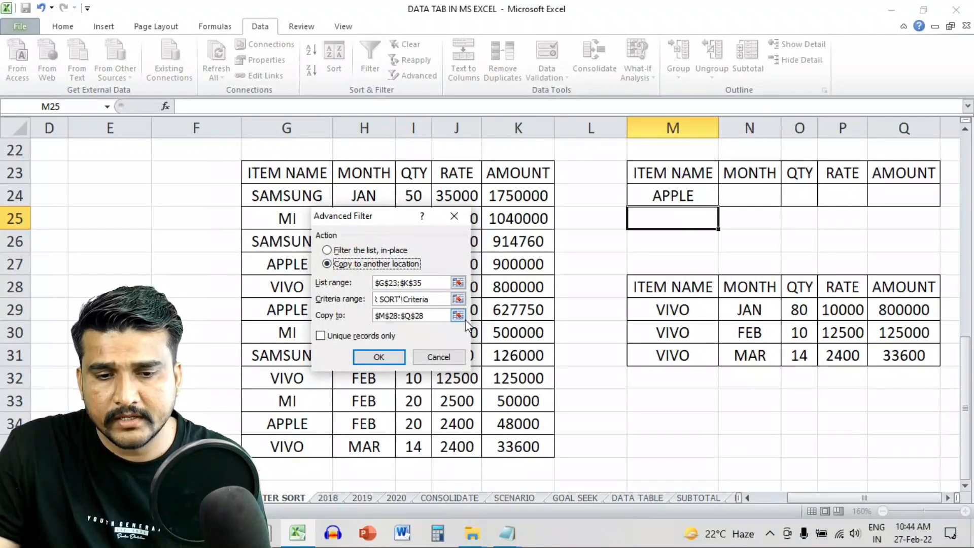
pyautogui.click(458, 315)
pyautogui.click(664, 421)
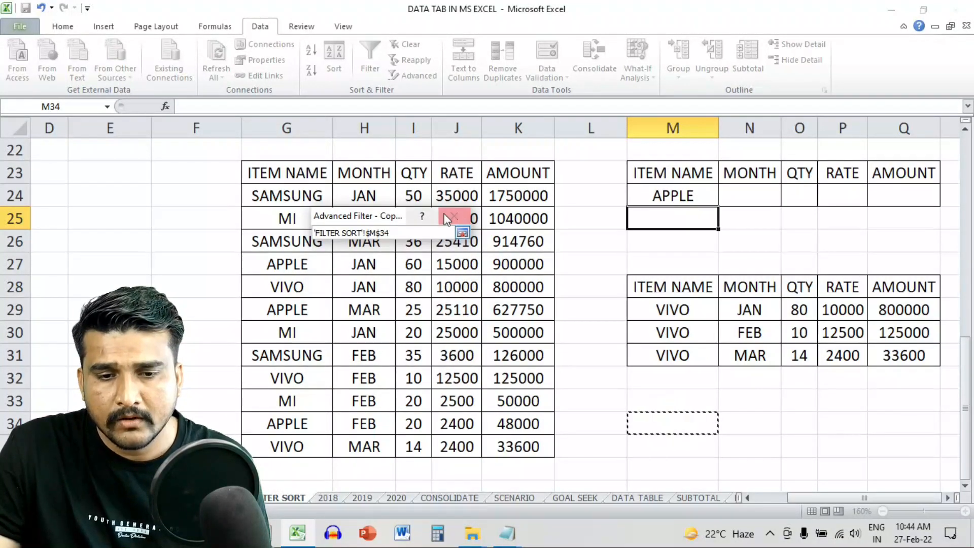
pyautogui.click(462, 232)
pyautogui.click(380, 355)
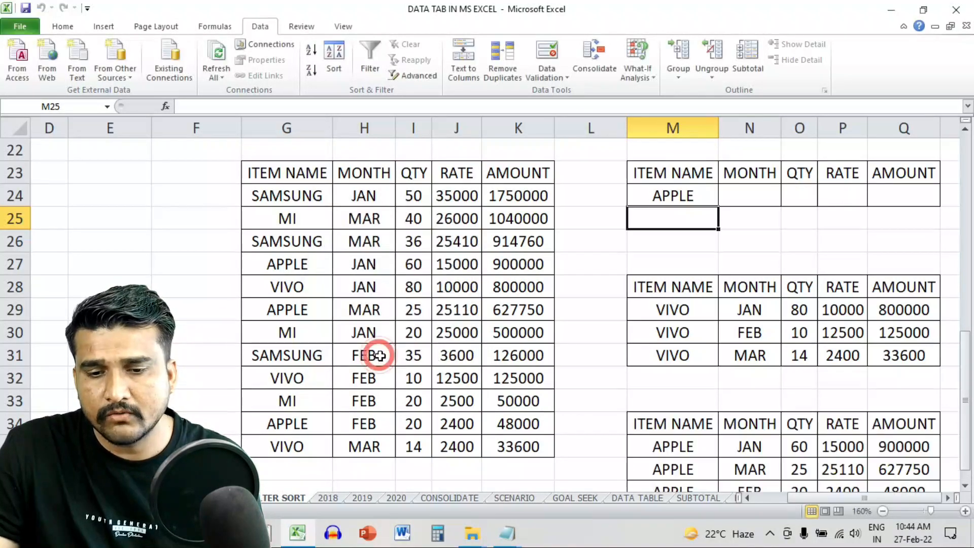
# - Review the copied APPLE rows against the original item table
pyautogui.scroll(-2, 744, 383)
pyautogui.moveTo(695, 286); pyautogui.dragTo(896, 351)
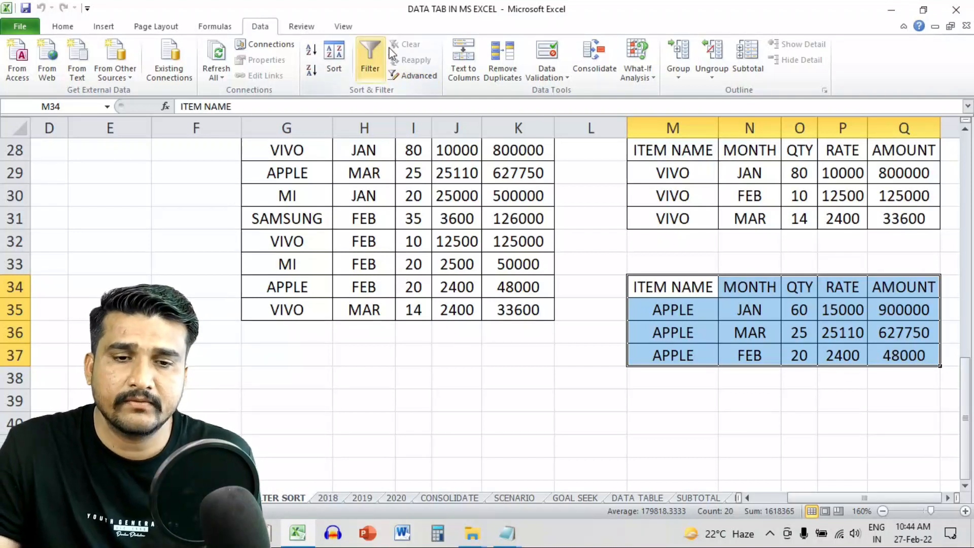
pyautogui.click(414, 241)
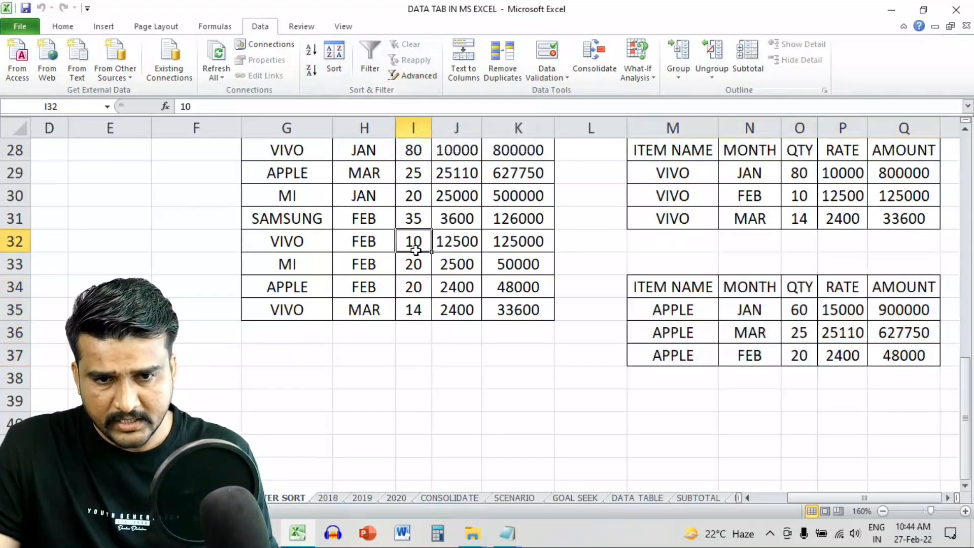
pyautogui.scroll(4, 416, 260)
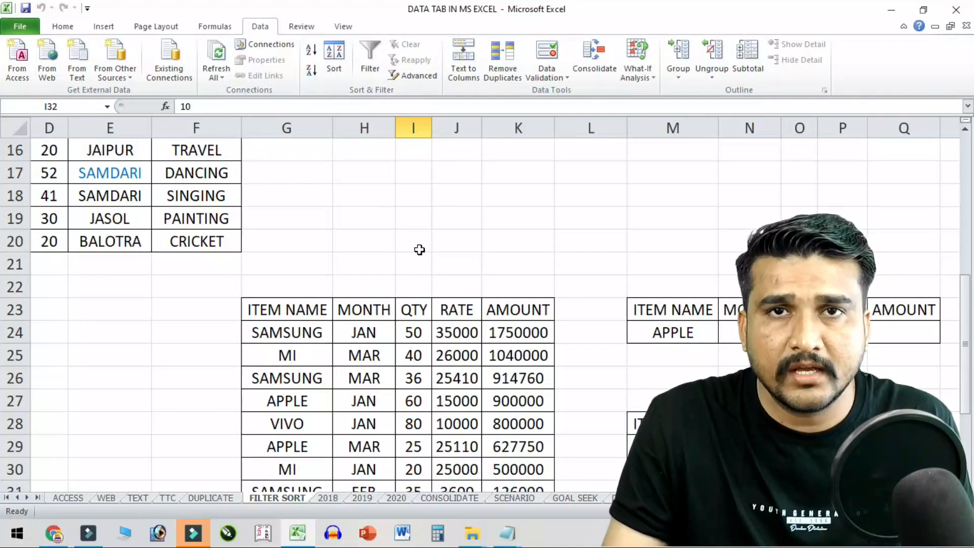
pyautogui.moveTo(314, 305); pyautogui.dragTo(506, 490)
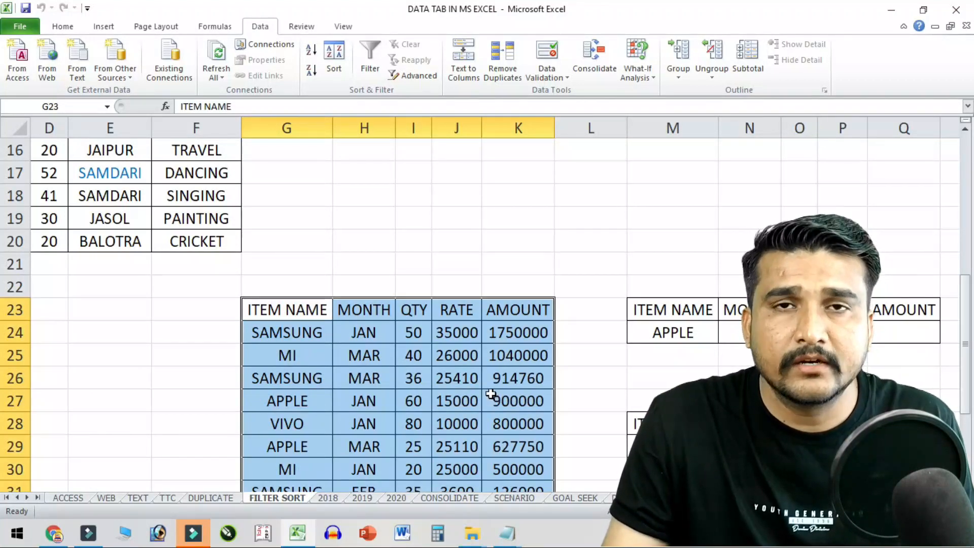
pyautogui.click(418, 285)
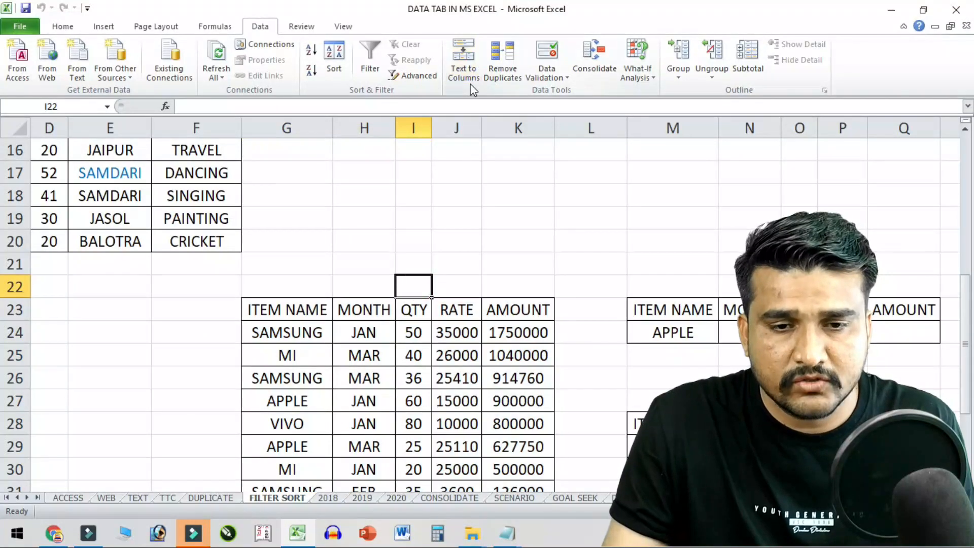
pyautogui.click(163, 497)
# - Inspect the hyphen-separated name list in cell B3
pyautogui.click(369, 237)
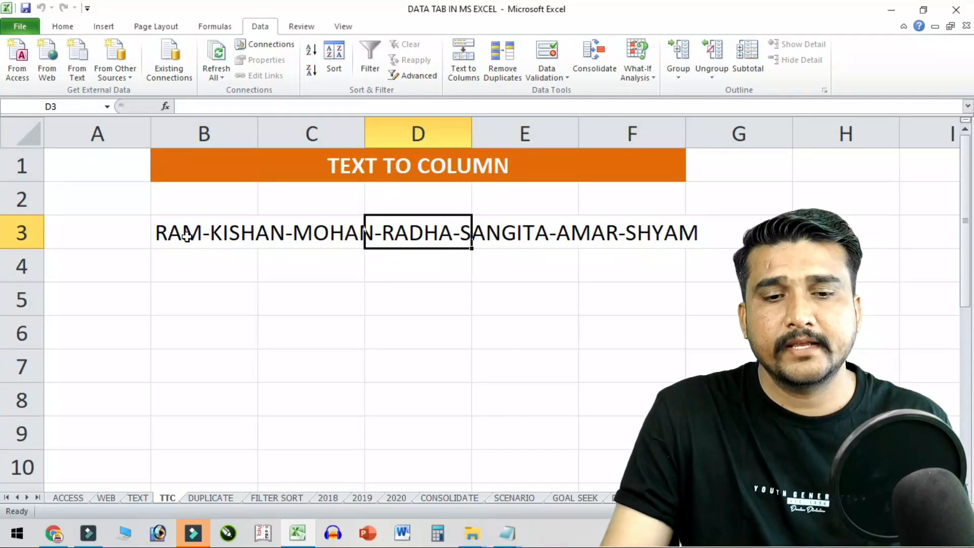
pyautogui.click(184, 235)
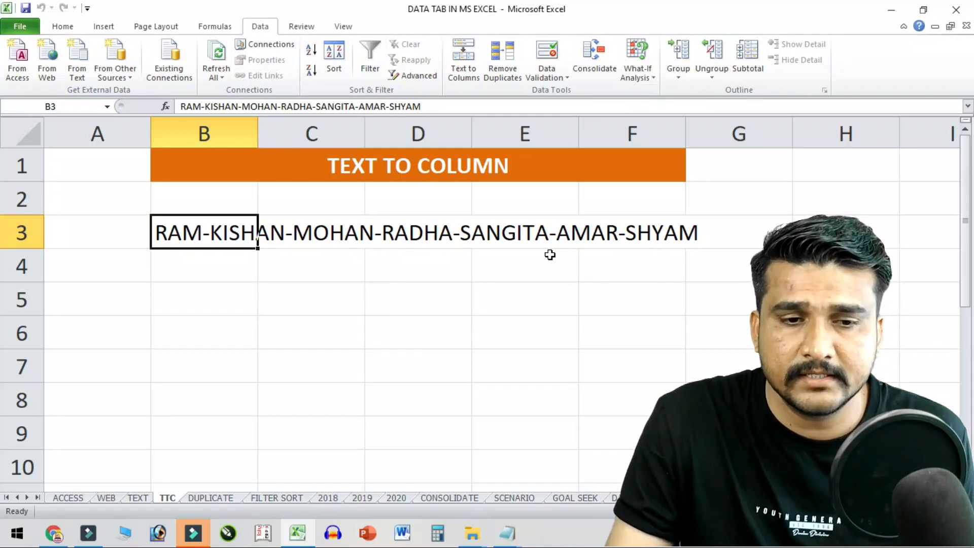
pyautogui.click(203, 237)
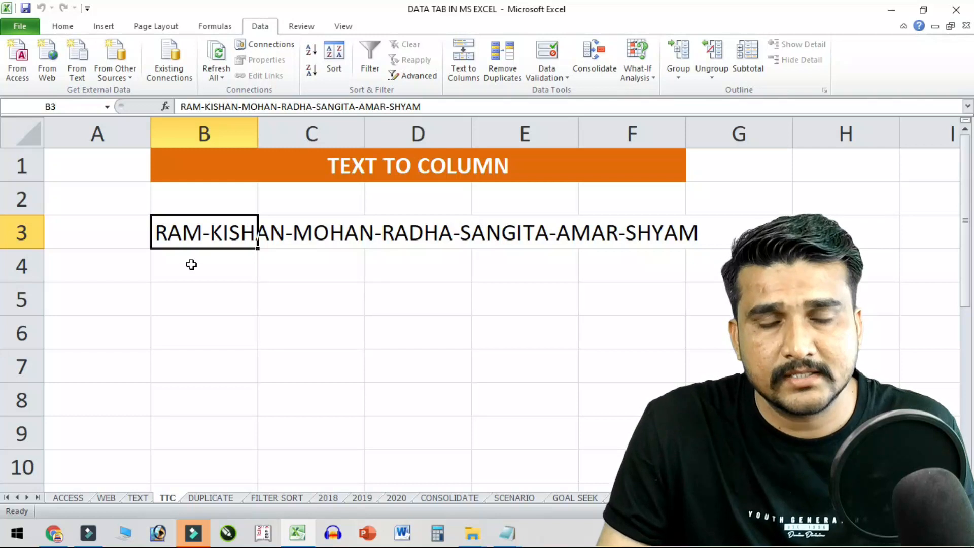
pyautogui.click(212, 232)
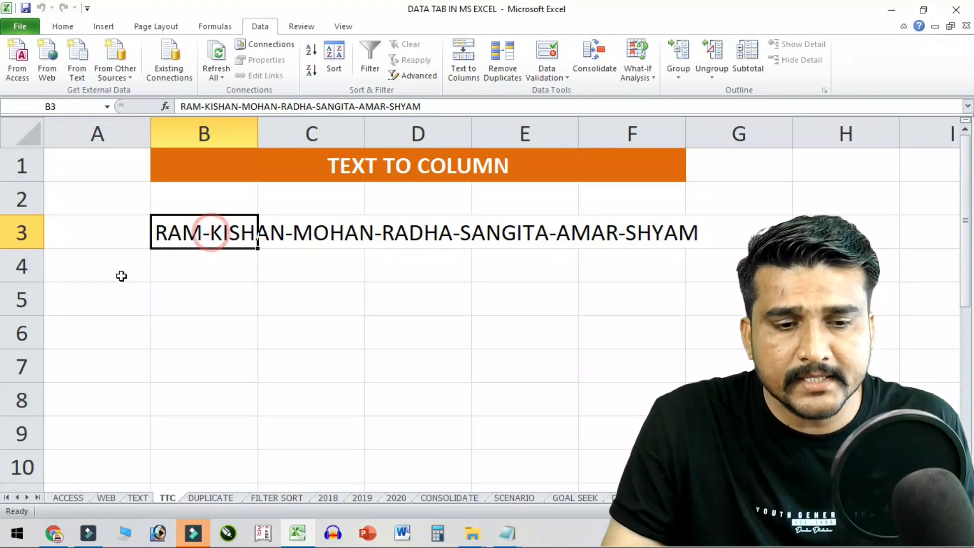
# - Enter RAM-KISHAN-MOHAN-RAHDA-SANGITA-AMAR-SHYAM into cell B5
pyautogui.click(218, 305)
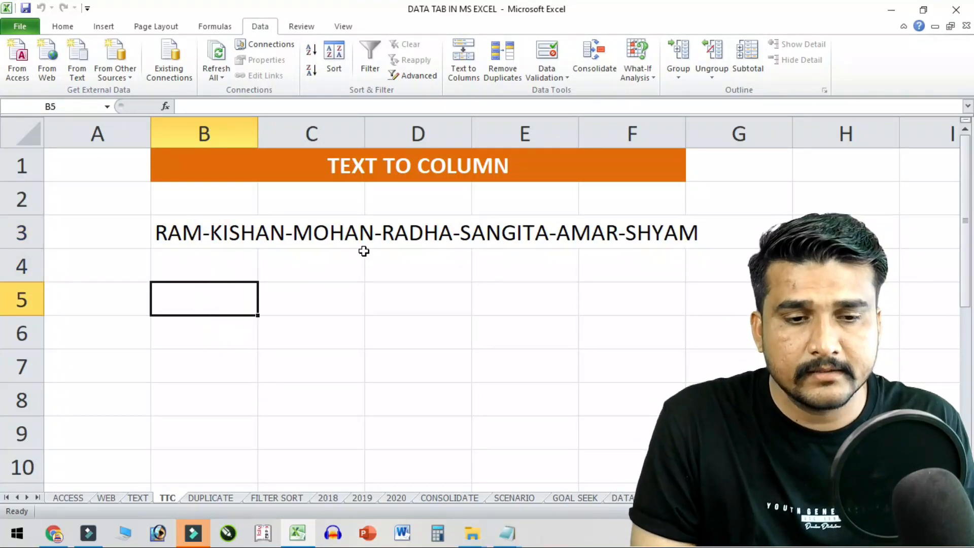
pyautogui.write('RAM-S')
pyautogui.press('BackSpace')
pyautogui.write('K')
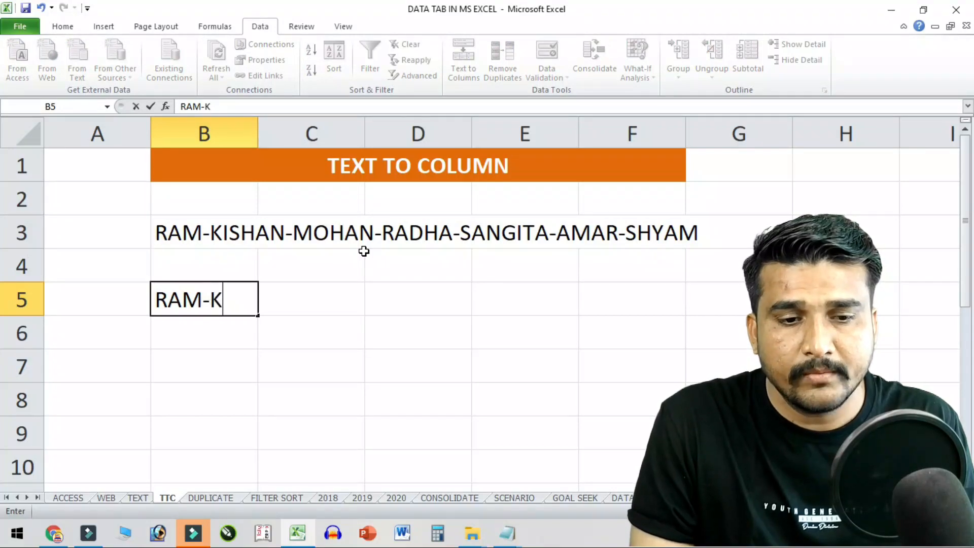
pyautogui.write('ISHAN-MO')
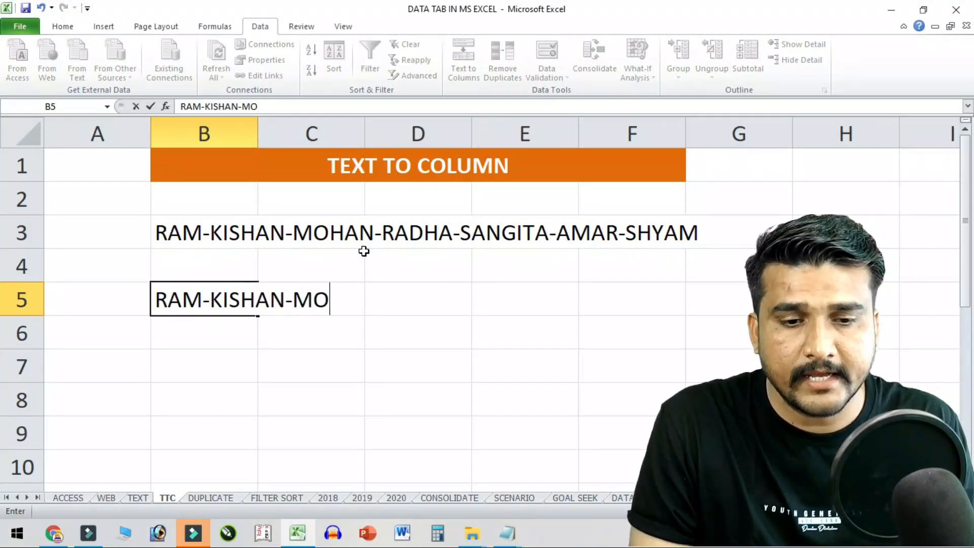
pyautogui.write('HAN-RAHDA')
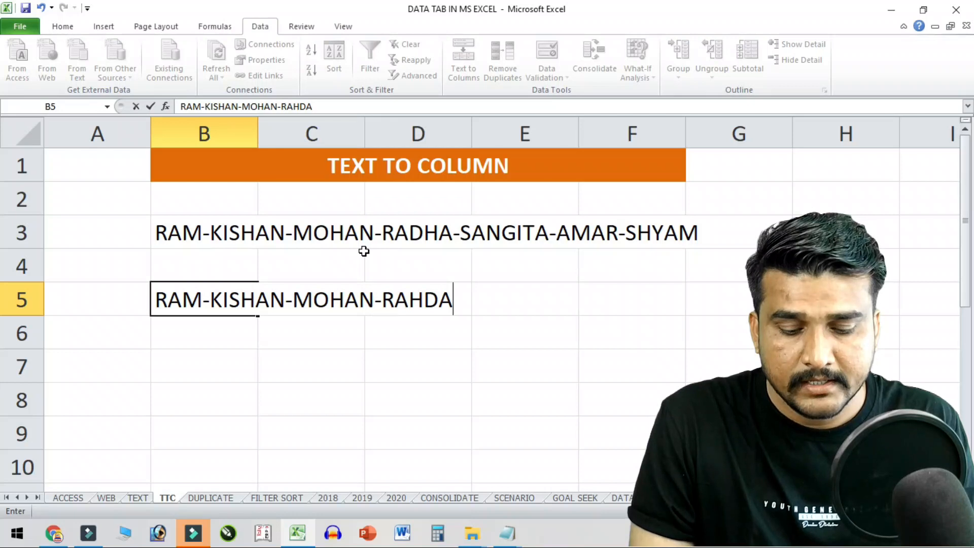
pyautogui.write('-SANGI')
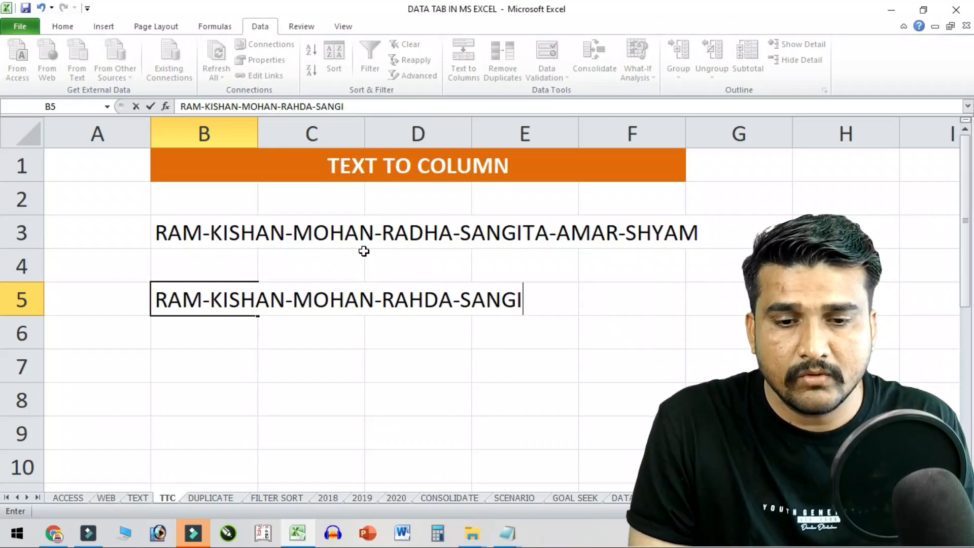
pyautogui.write('TA-AMAR-SHYAM')
pyautogui.press('Return')
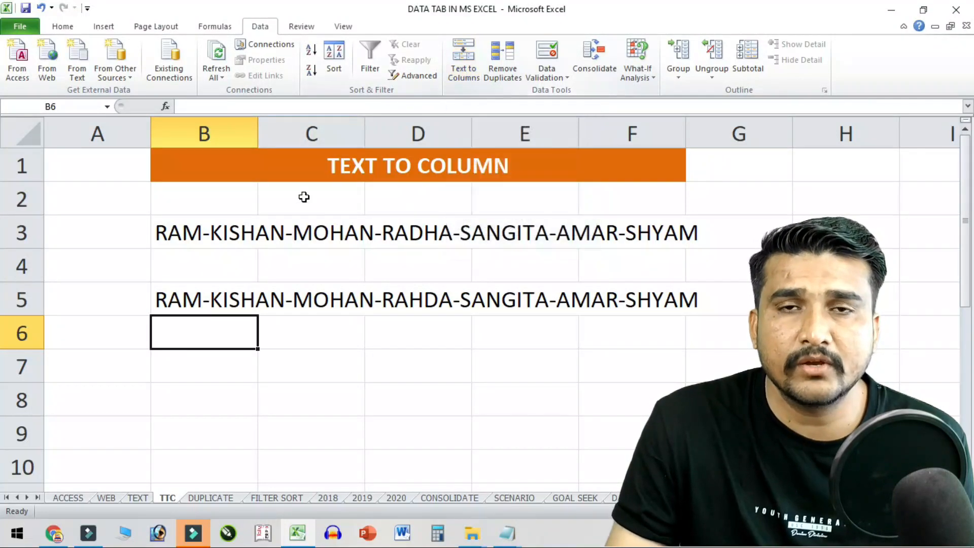
pyautogui.click(202, 231)
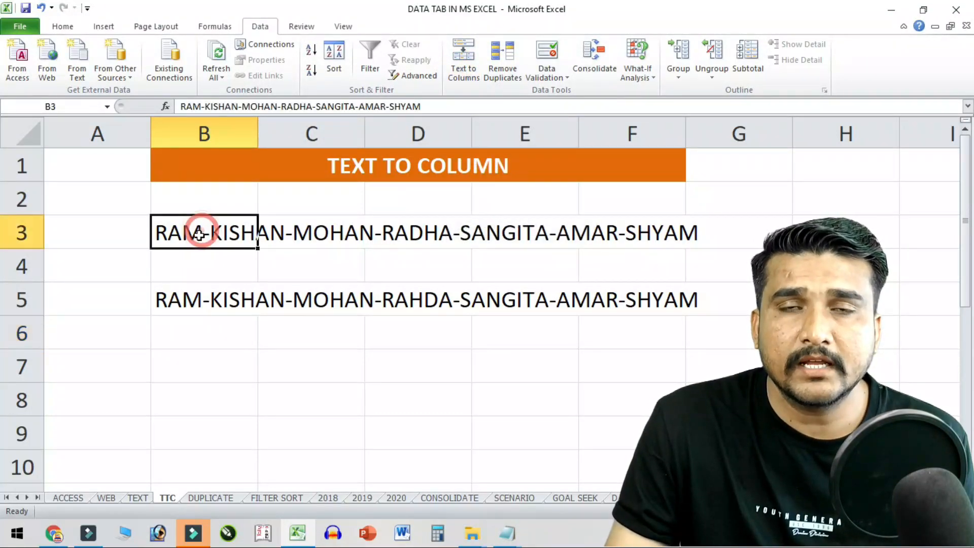
# - Show that the B3 and B5 name strings overflow into empty neighbouring cells
pyautogui.moveTo(187, 240); pyautogui.dragTo(633, 228)
pyautogui.moveTo(200, 232); pyautogui.dragTo(652, 231)
pyautogui.click(519, 394)
pyautogui.click(198, 303)
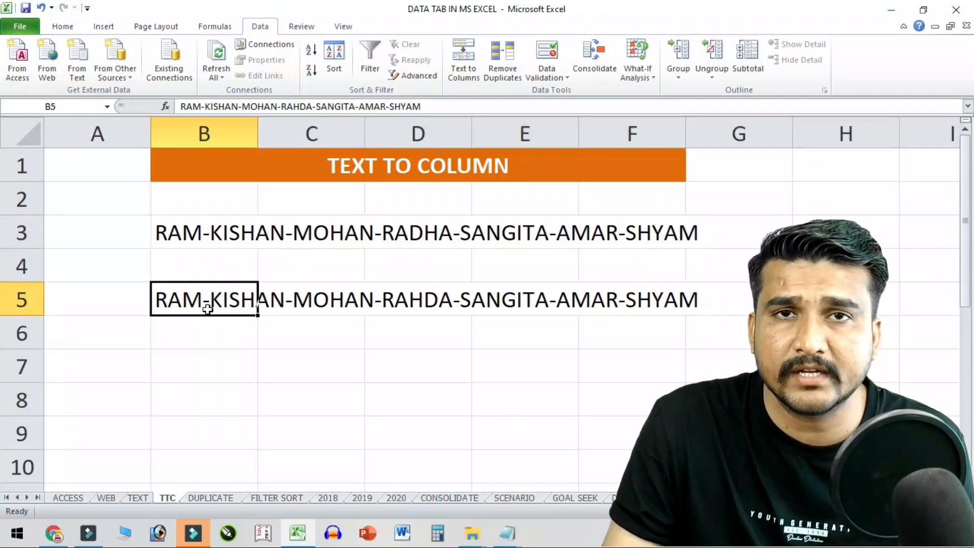
pyautogui.click(279, 308)
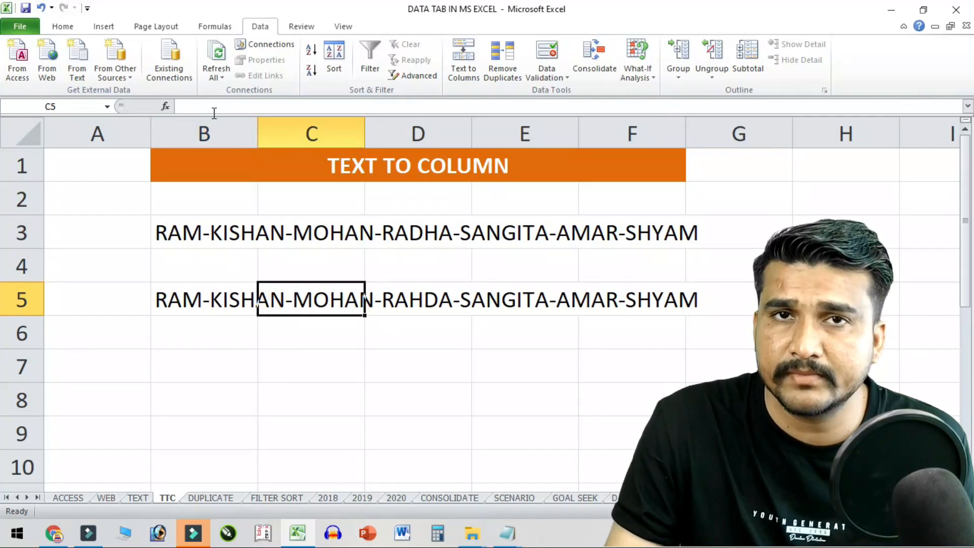
pyautogui.click(208, 292)
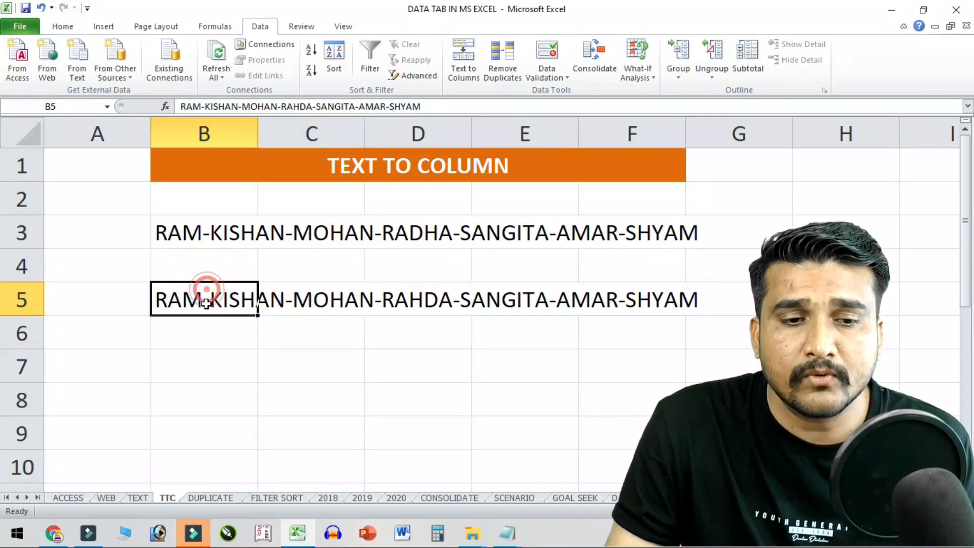
# - Split B5 with Text to Columns, Delimited, using '-' as the Other delimiter
pyautogui.click(469, 63)
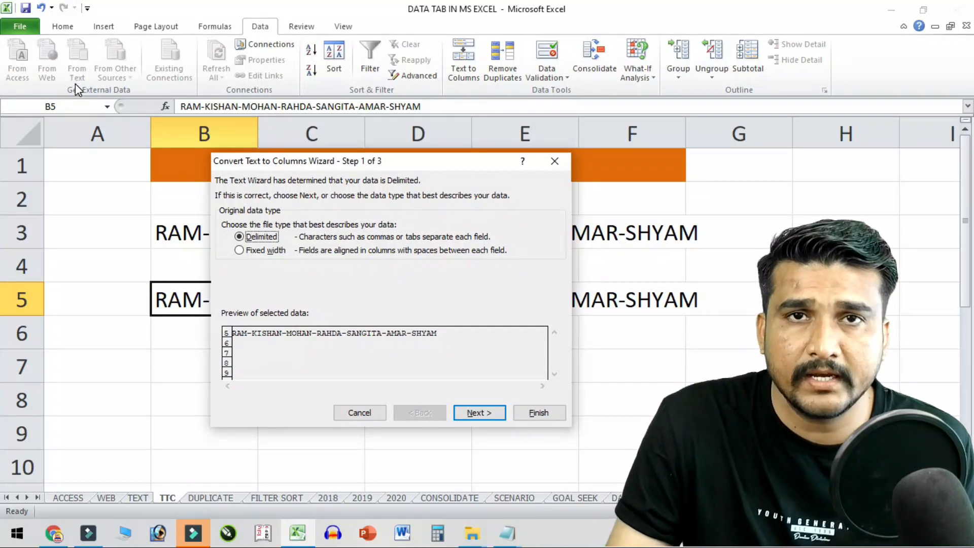
pyautogui.click(488, 416)
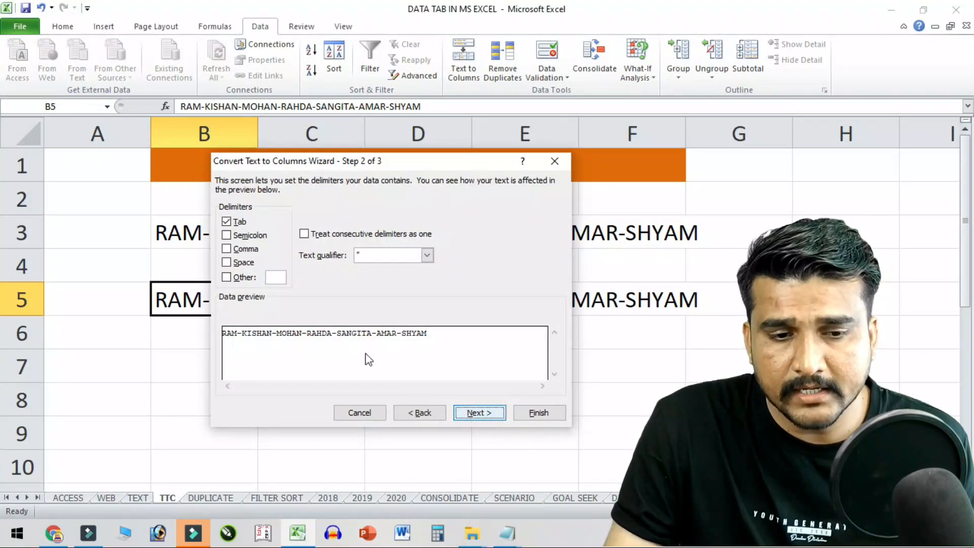
pyautogui.click(241, 276)
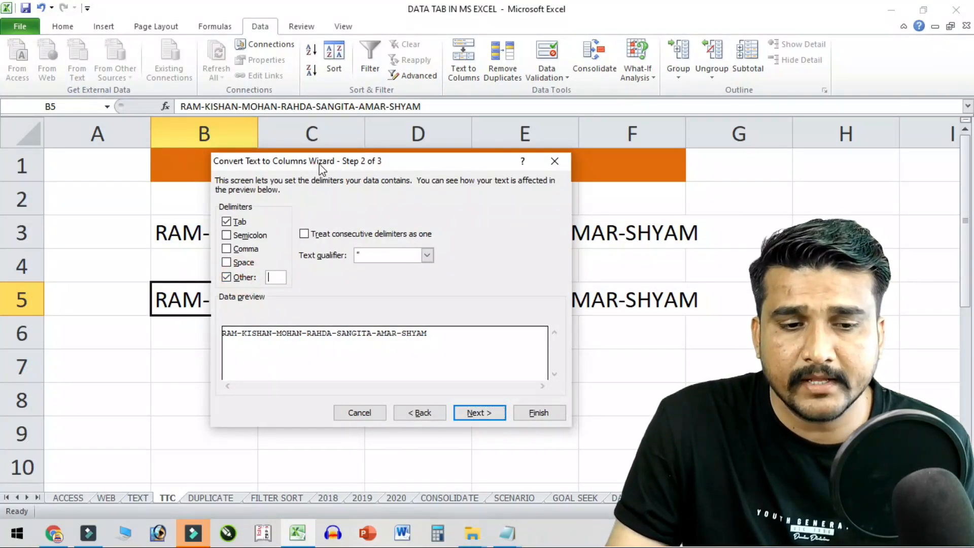
pyautogui.moveTo(319, 165); pyautogui.dragTo(443, 130)
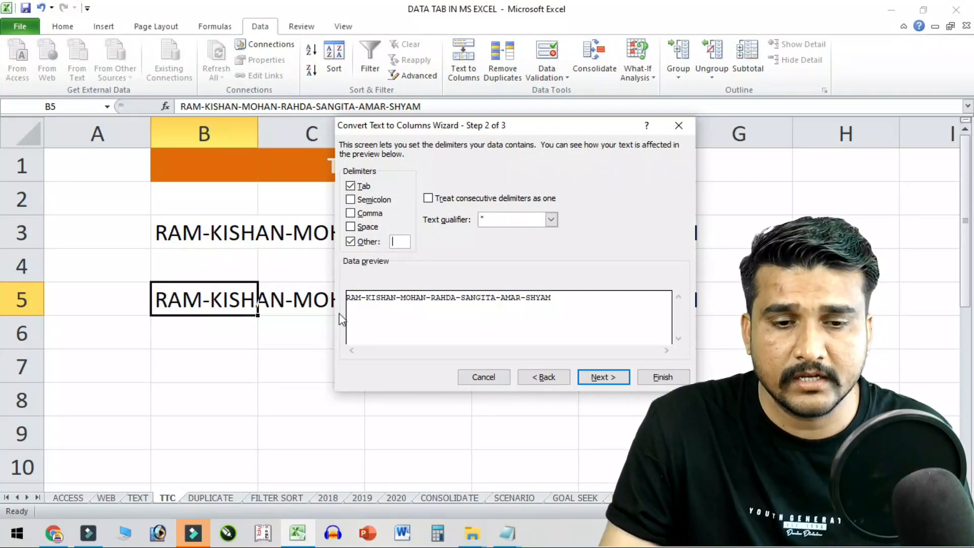
pyautogui.write('-')
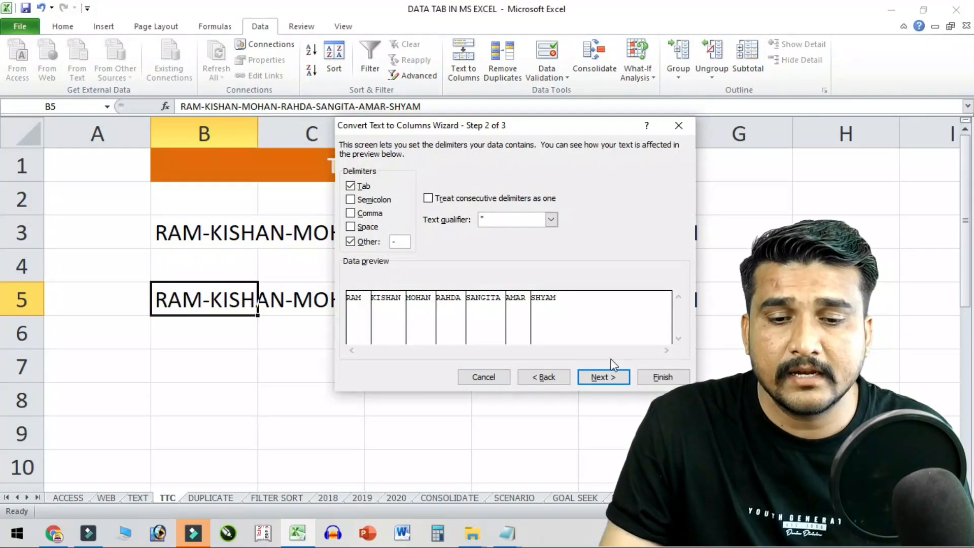
pyautogui.click(600, 377)
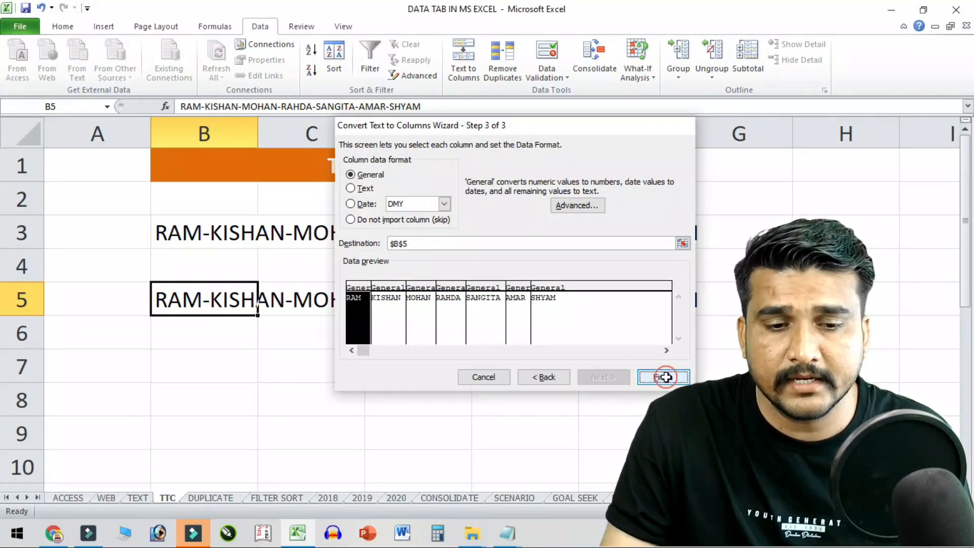
pyautogui.click(663, 377)
pyautogui.moveTo(202, 304); pyautogui.dragTo(846, 399)
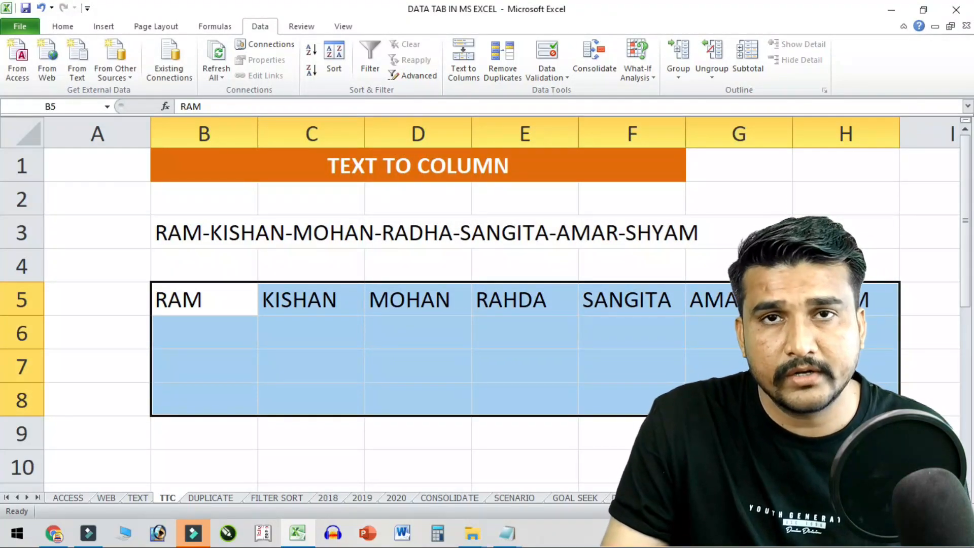
# - Convert B5:H8 into a table with the split names as headers, then open the DUPLICATE sheet
pyautogui.hotkey('ctrl', 't')
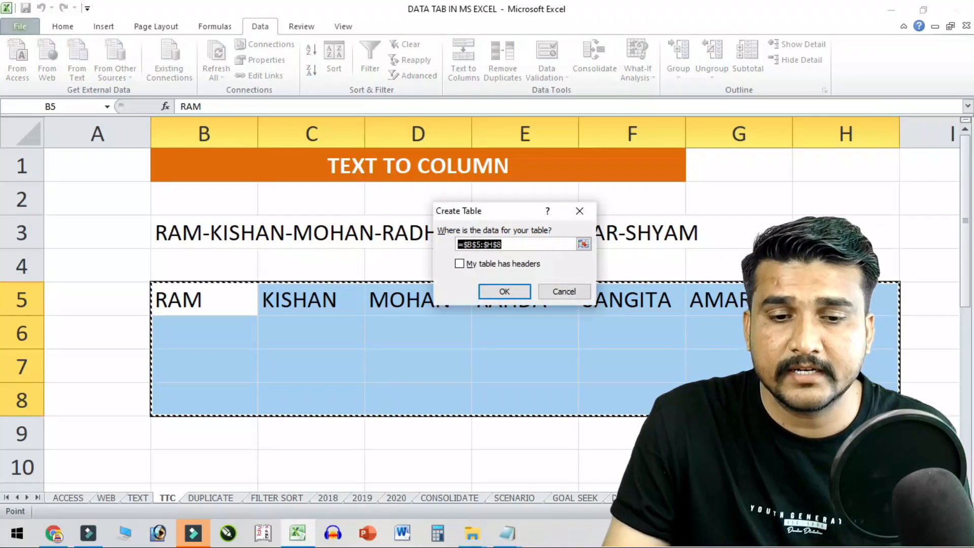
pyautogui.click(489, 264)
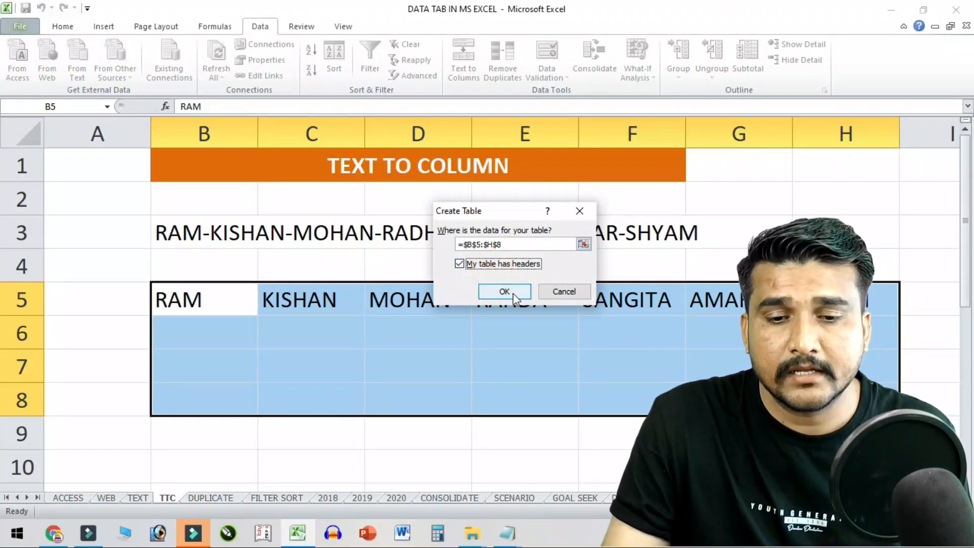
pyautogui.click(511, 291)
pyautogui.click(380, 330)
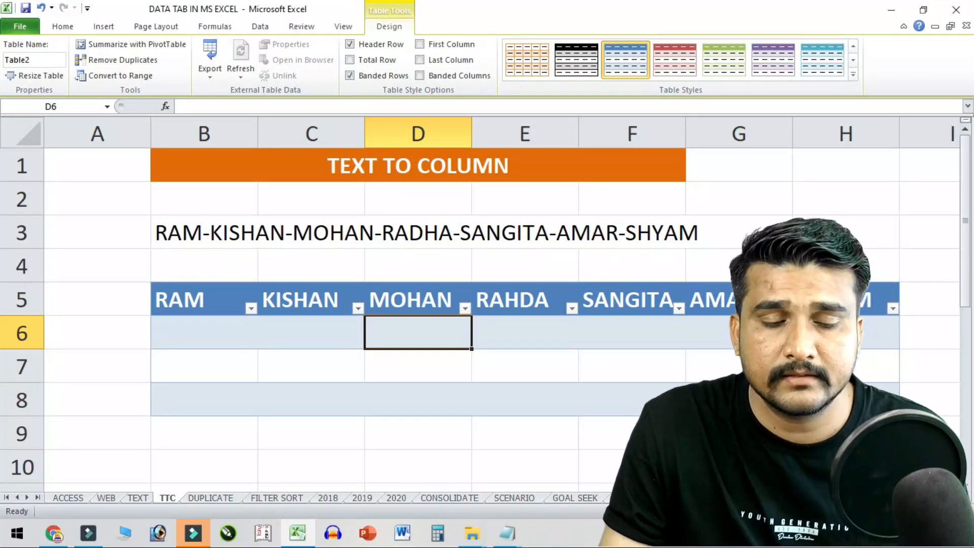
pyautogui.moveTo(224, 307); pyautogui.dragTo(857, 400)
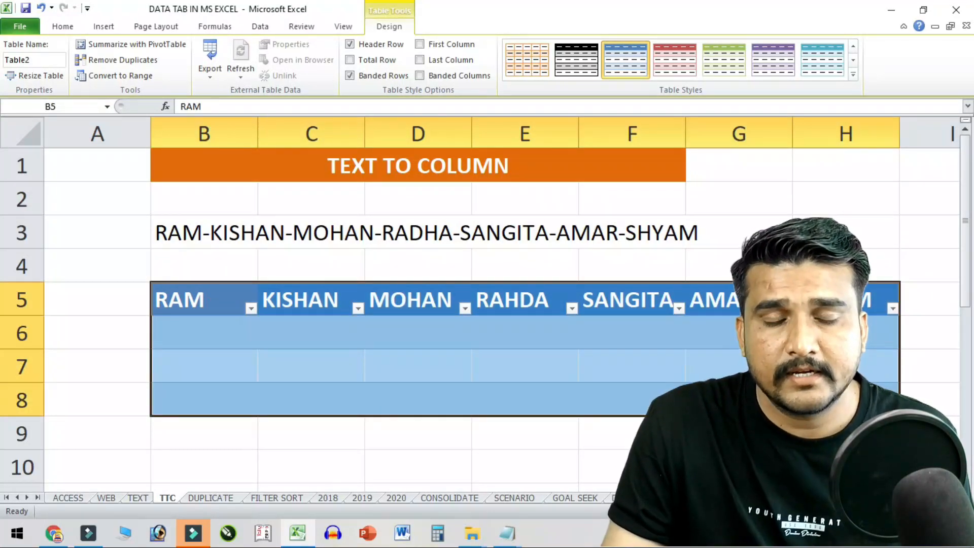
pyautogui.click(605, 359)
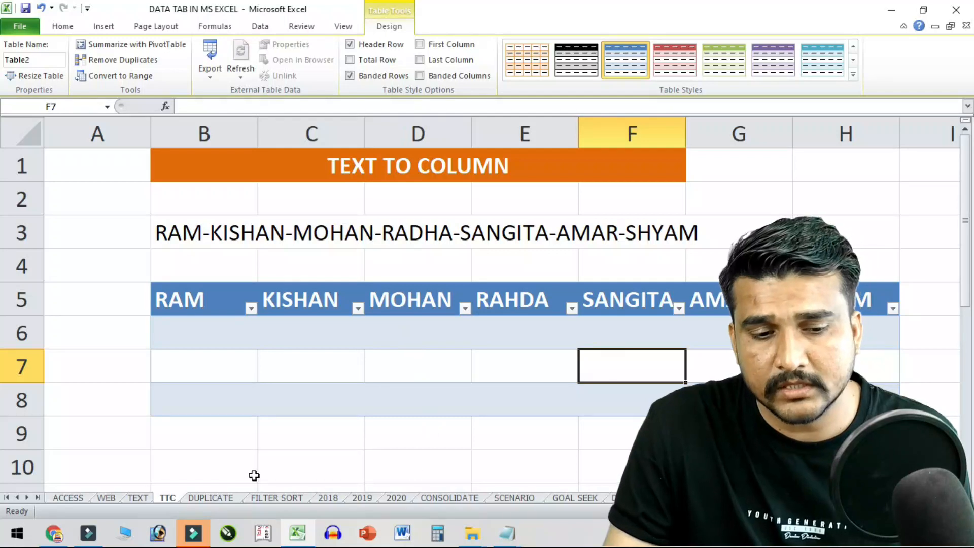
pyautogui.click(210, 498)
pyautogui.click(329, 317)
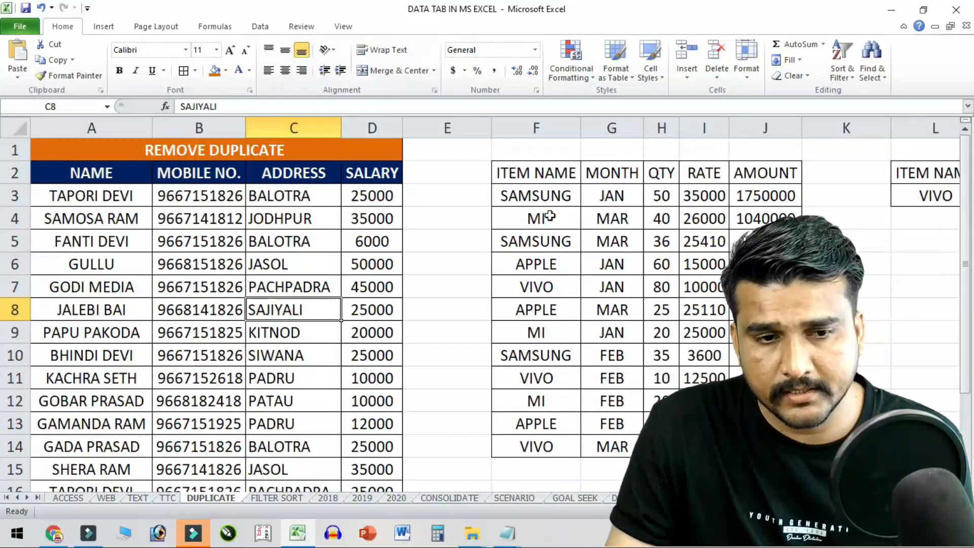
# - Delete columns F through S holding the item sales and lookup tables
pyautogui.moveTo(544, 173); pyautogui.dragTo(942, 424)
pyautogui.moveTo(349, 129); pyautogui.dragTo(949, 131)
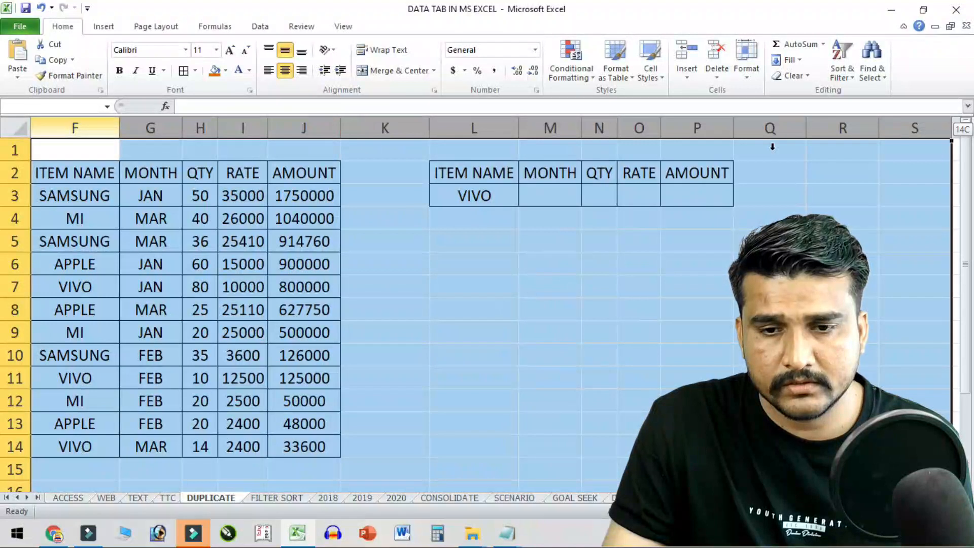
pyautogui.rightClick(691, 172)
pyautogui.click(723, 281)
# - Examine the ADDRESS and MOBILE NO. entries of the remaining name list
pyautogui.click(448, 327)
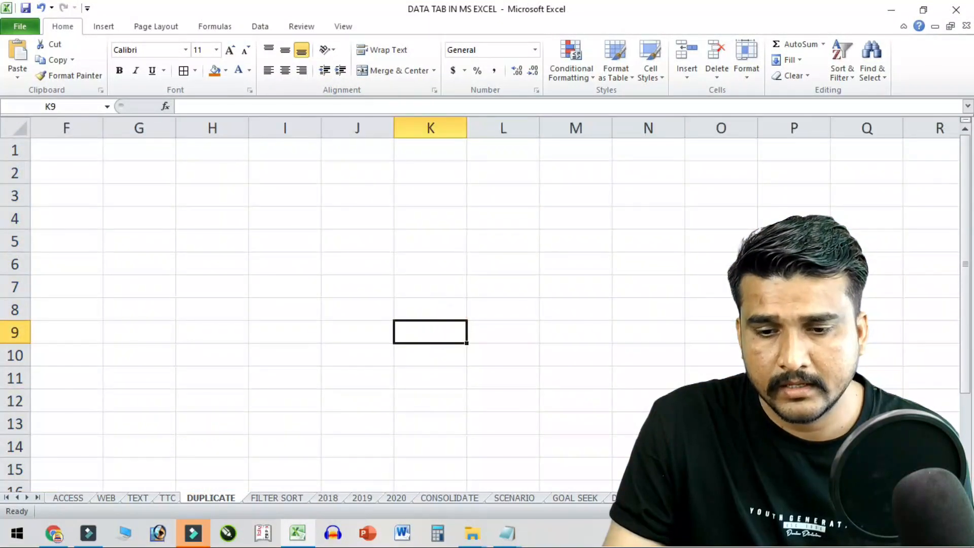
pyautogui.hscroll(-5, 487, 315)
pyautogui.click(268, 381)
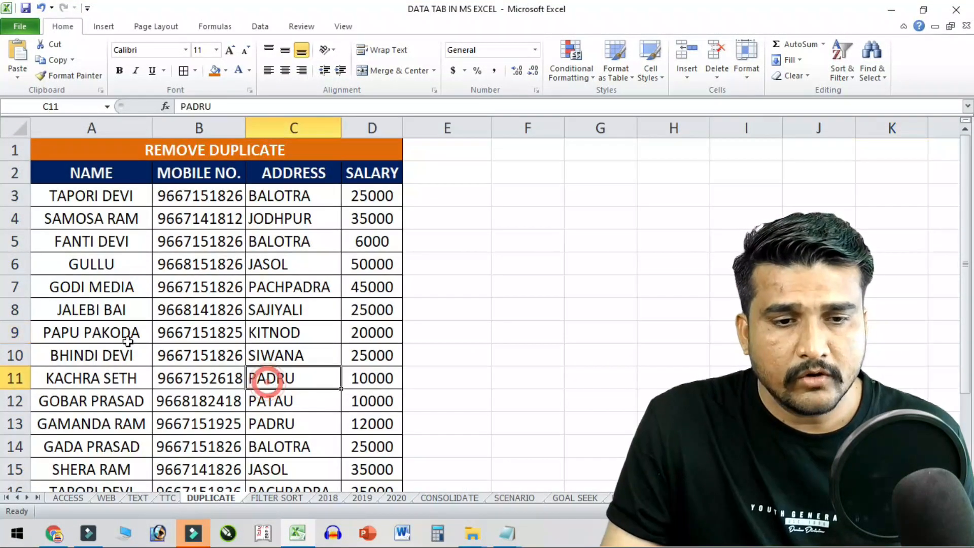
pyautogui.click(195, 203)
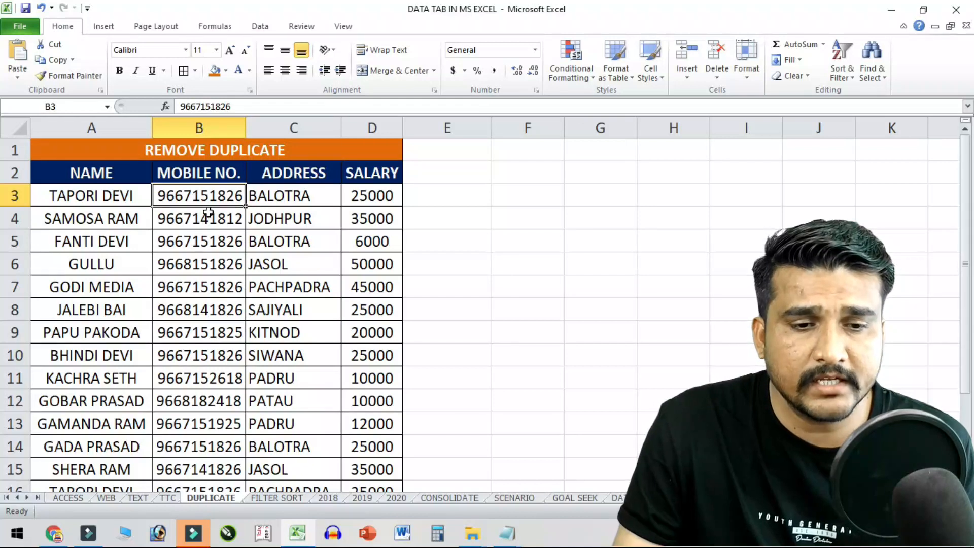
pyautogui.moveTo(216, 197); pyautogui.dragTo(229, 442)
# - Remove duplicates by MOBILE NO. only, deleting 6 rows and leaving 11 unique records
pyautogui.scroll(2, 225, 350)
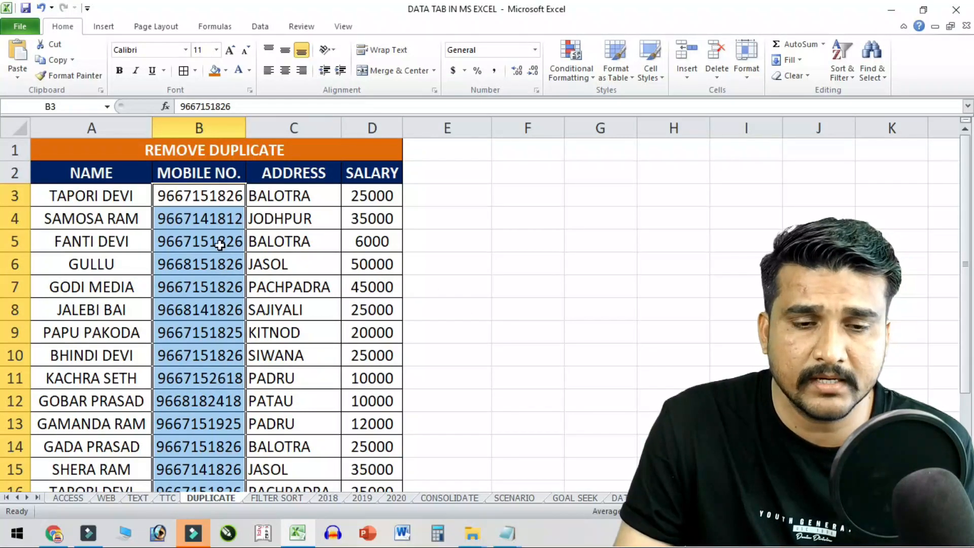
pyautogui.click(265, 25)
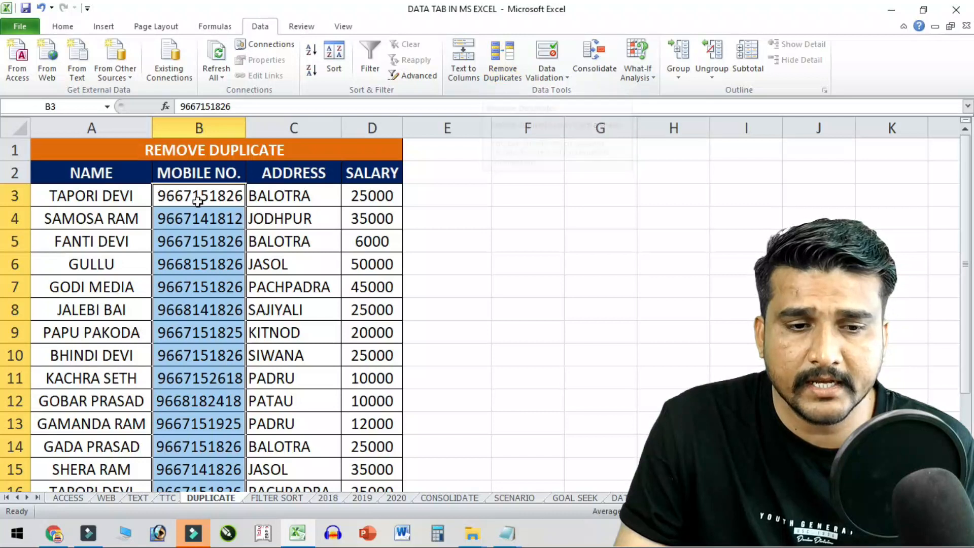
pyautogui.click(506, 69)
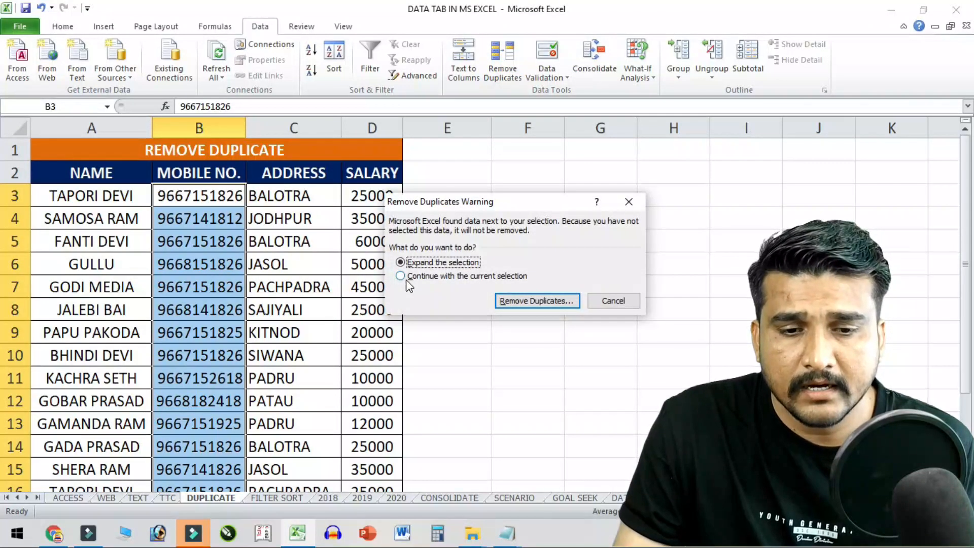
pyautogui.click(552, 303)
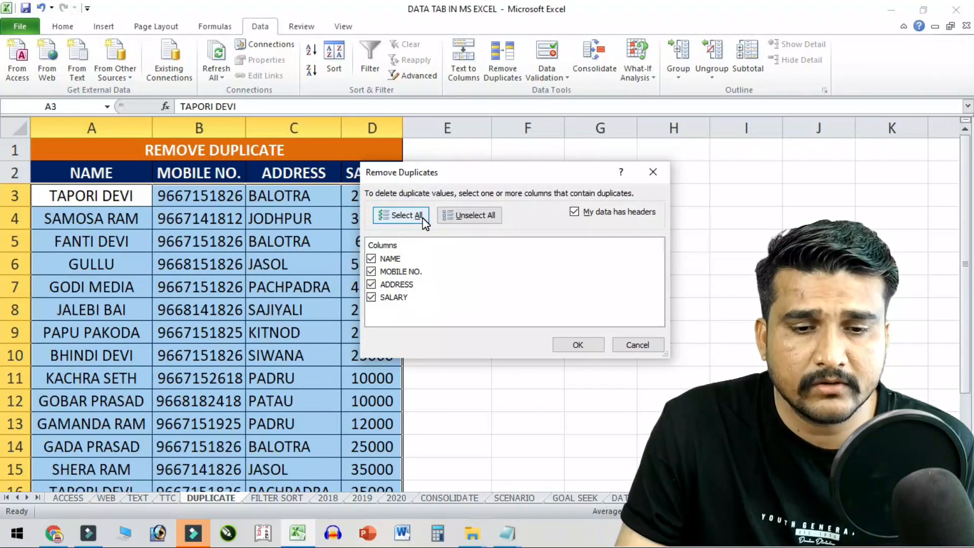
pyautogui.click(472, 219)
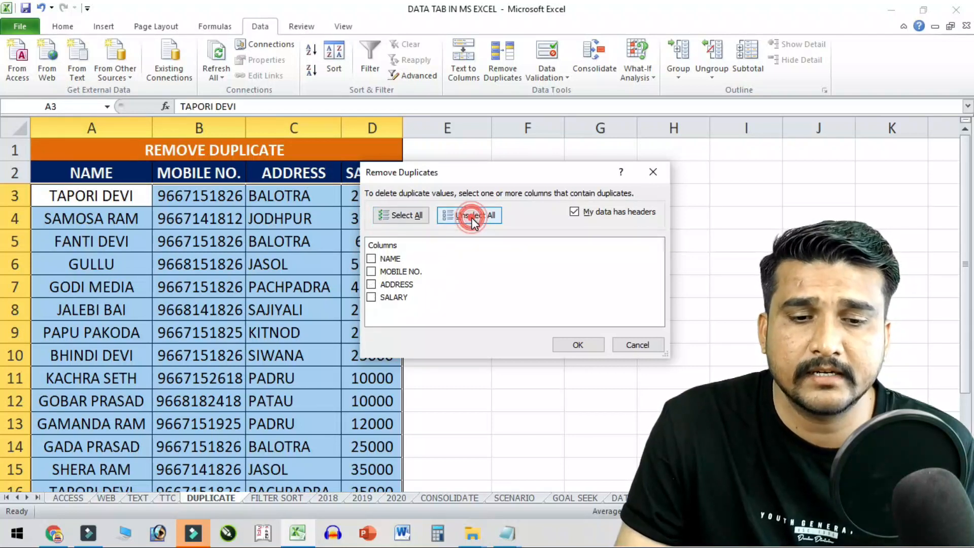
pyautogui.click(372, 272)
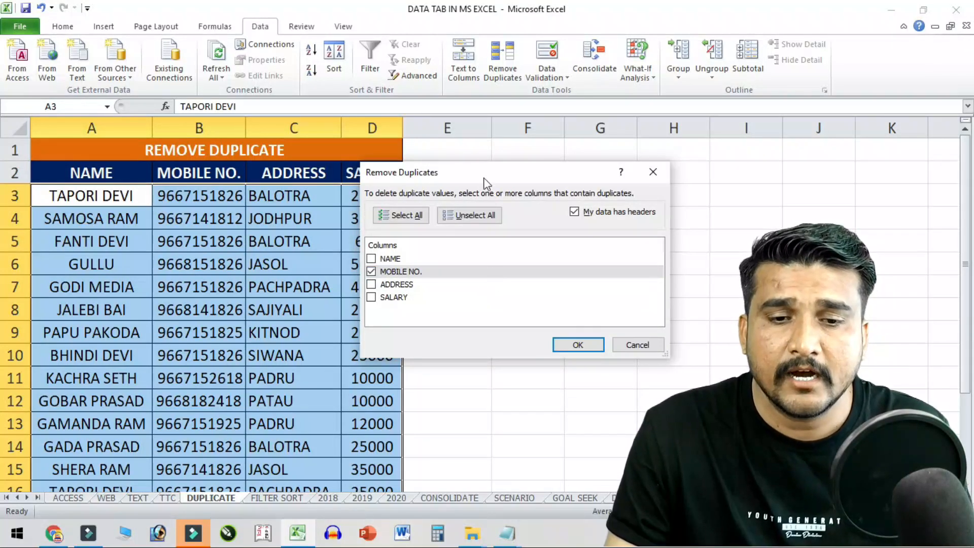
pyautogui.moveTo(486, 181); pyautogui.dragTo(583, 148)
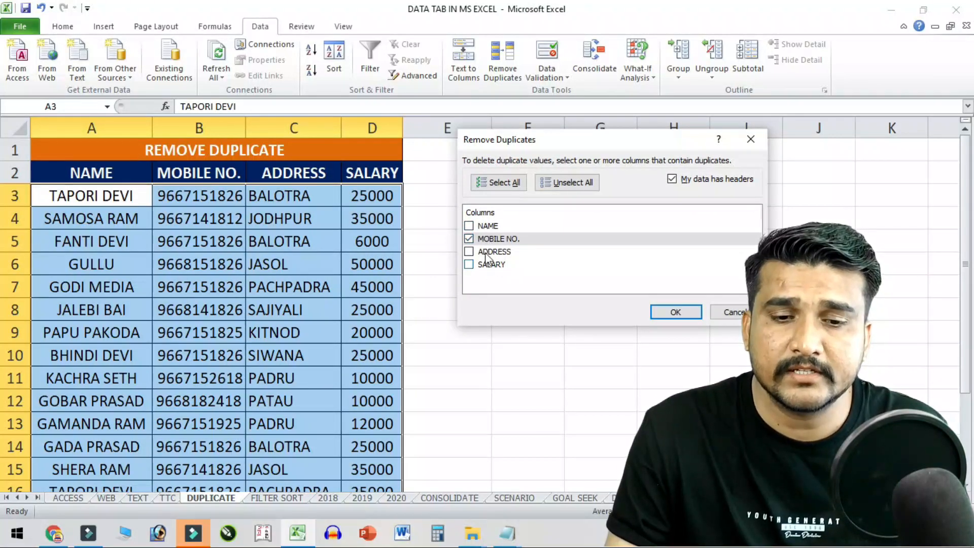
pyautogui.click(688, 315)
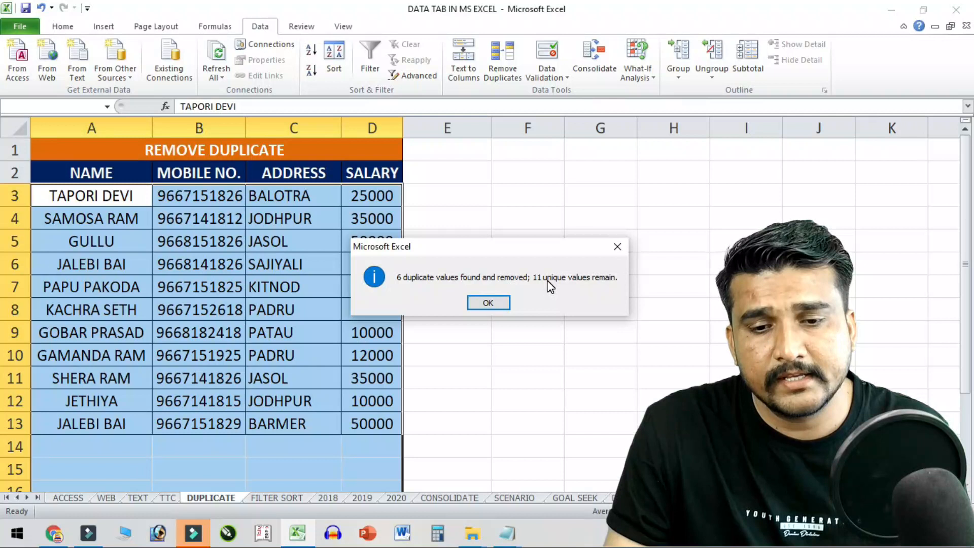
pyautogui.click(481, 303)
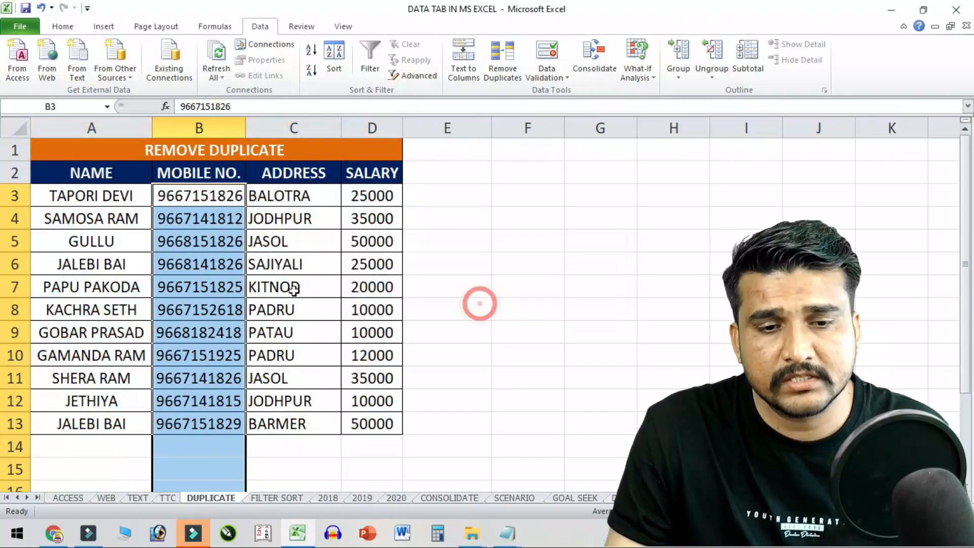
pyautogui.click(305, 264)
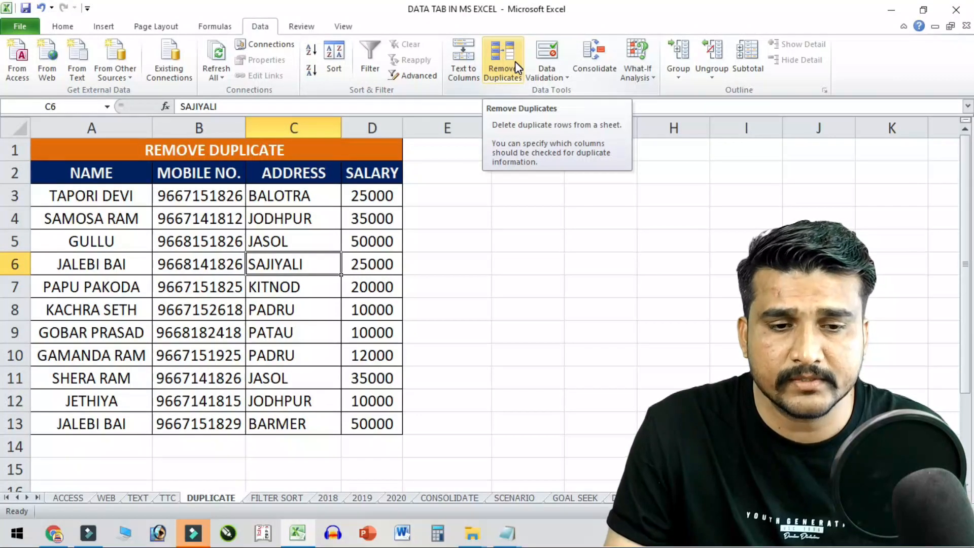
# - Remove duplicate rows from the table, checking the ADDRESS column only
pyautogui.moveTo(286, 195); pyautogui.dragTo(320, 366)
pyautogui.click(315, 287)
pyautogui.click(502, 59)
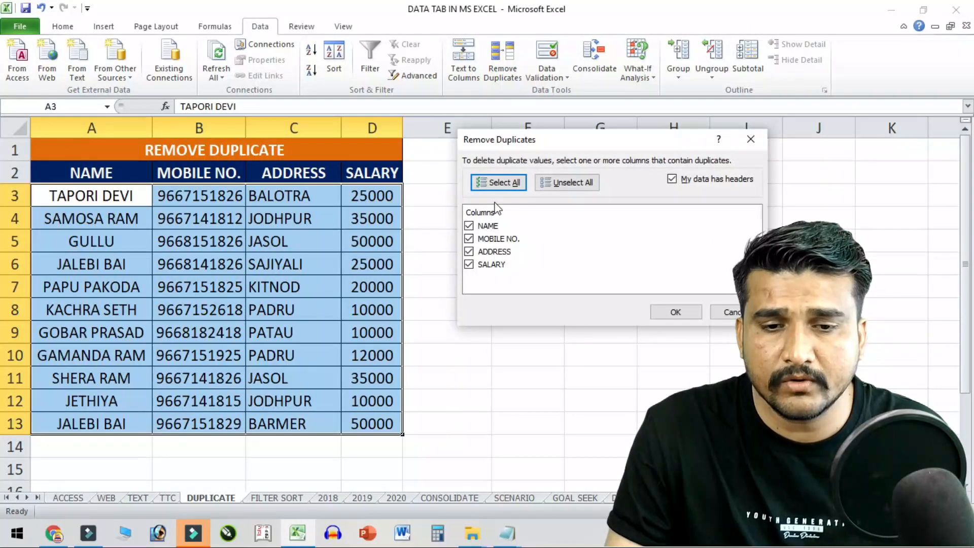
pyautogui.click(567, 182)
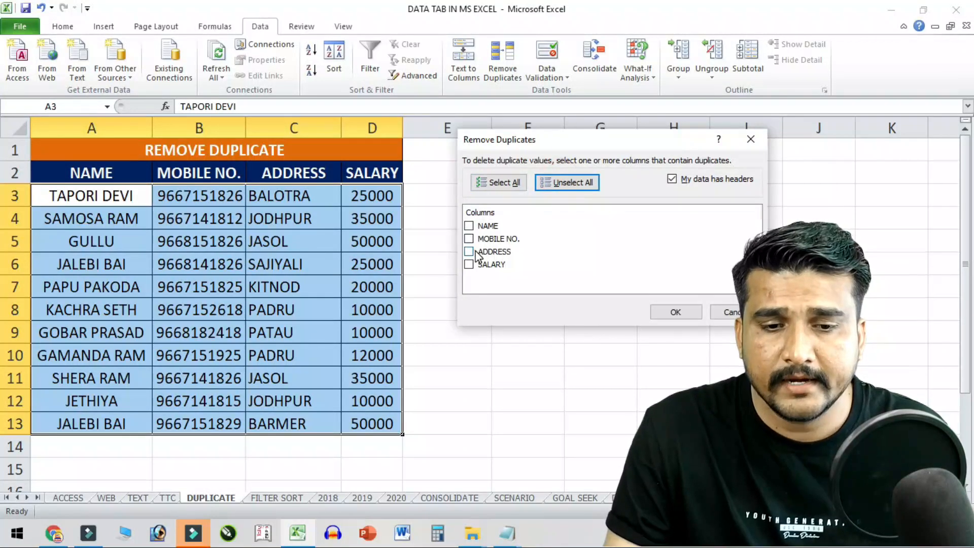
pyautogui.click(469, 252)
pyautogui.click(669, 309)
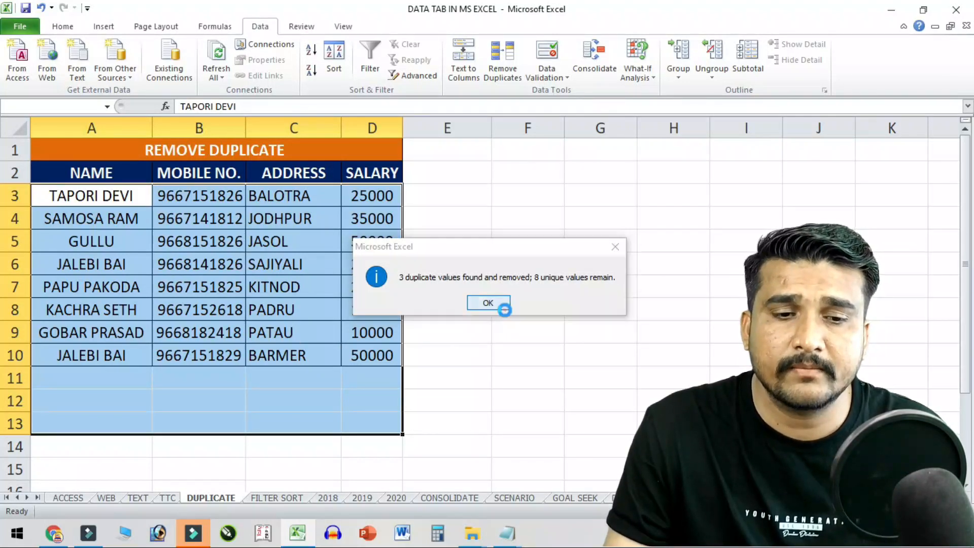
# - Close the removal summary with 8 unique entries left, then go to the FILTER SORT sheet
pyautogui.click(496, 305)
pyautogui.click(293, 287)
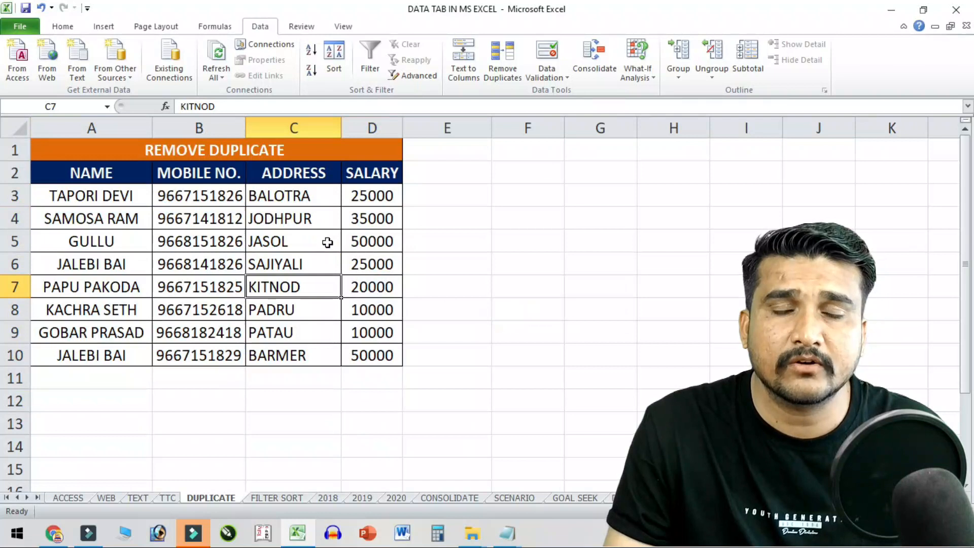
pyautogui.click(332, 310)
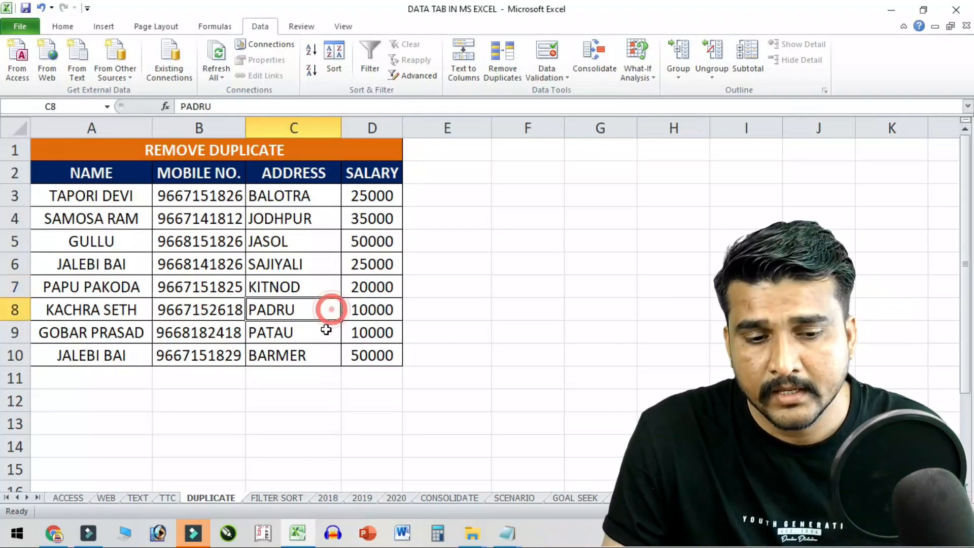
pyautogui.click(293, 497)
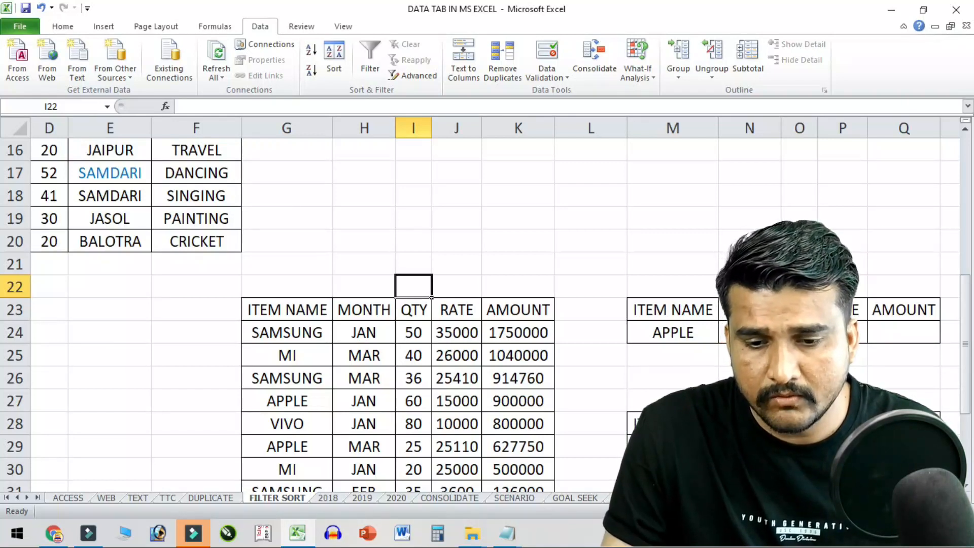
# - Move the FILTER SORT sheet tab after TEXT and open the DATA VALIDATION marks sheet
pyautogui.click(644, 499)
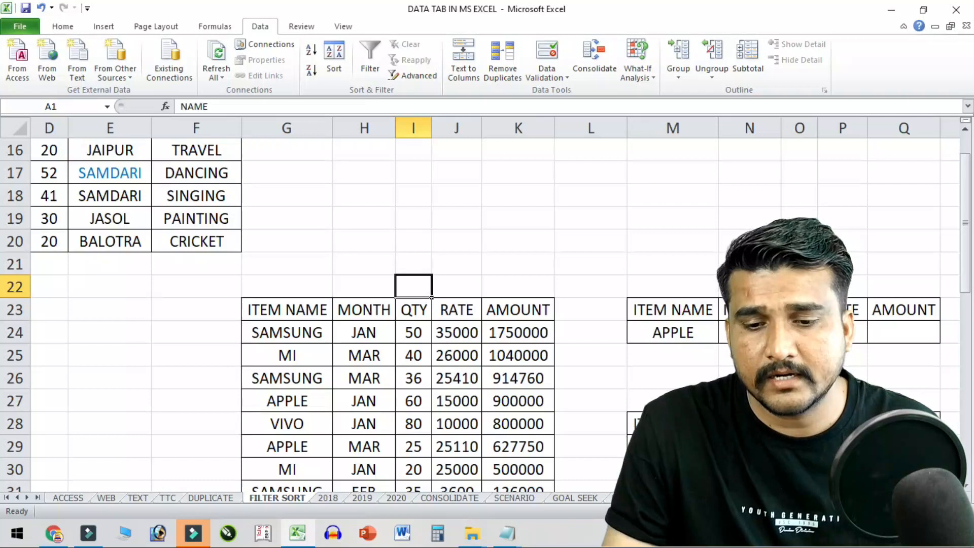
pyautogui.moveTo(644, 498); pyautogui.dragTo(267, 501)
pyautogui.click(358, 491)
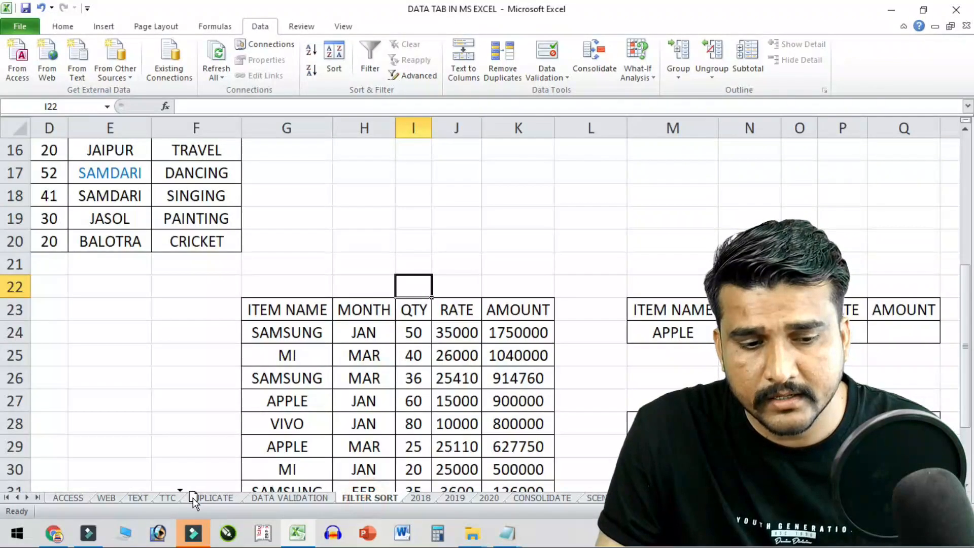
pyautogui.moveTo(175, 498); pyautogui.dragTo(175, 499)
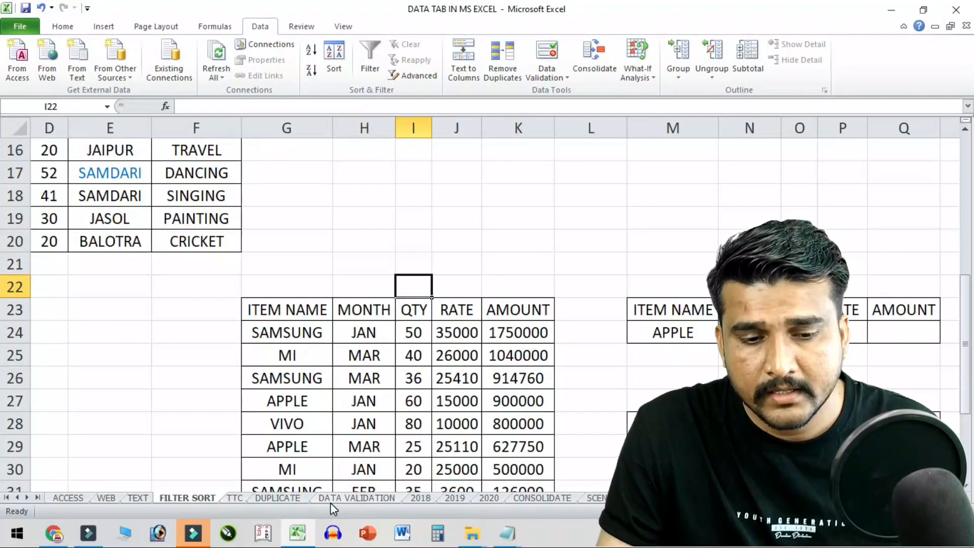
pyautogui.click(337, 501)
pyautogui.click(358, 330)
pyautogui.scroll(1, 251, 248)
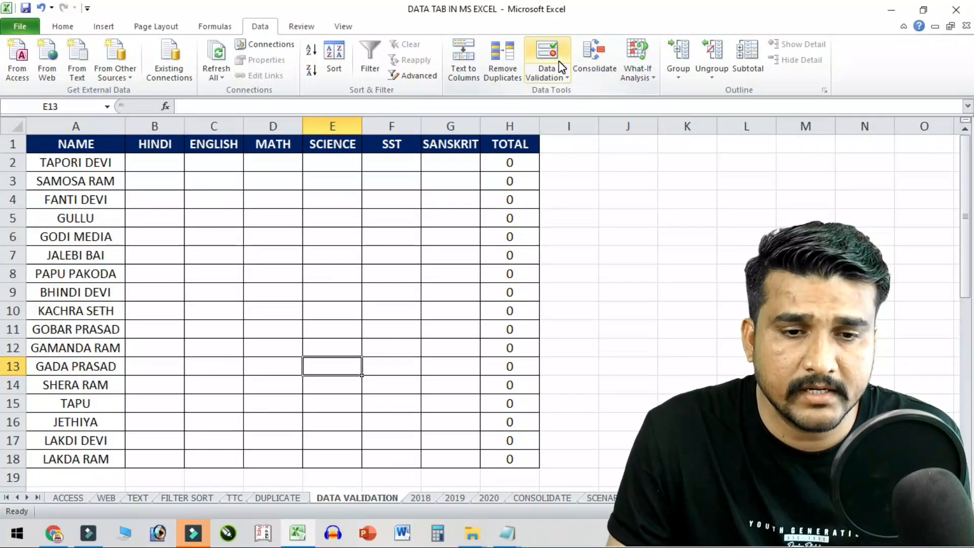
# - Enter the allowed-range note 20-80 in cell J4
pyautogui.click(128, 234)
pyautogui.moveTo(162, 165); pyautogui.dragTo(471, 460)
pyautogui.click(702, 234)
pyautogui.click(618, 205)
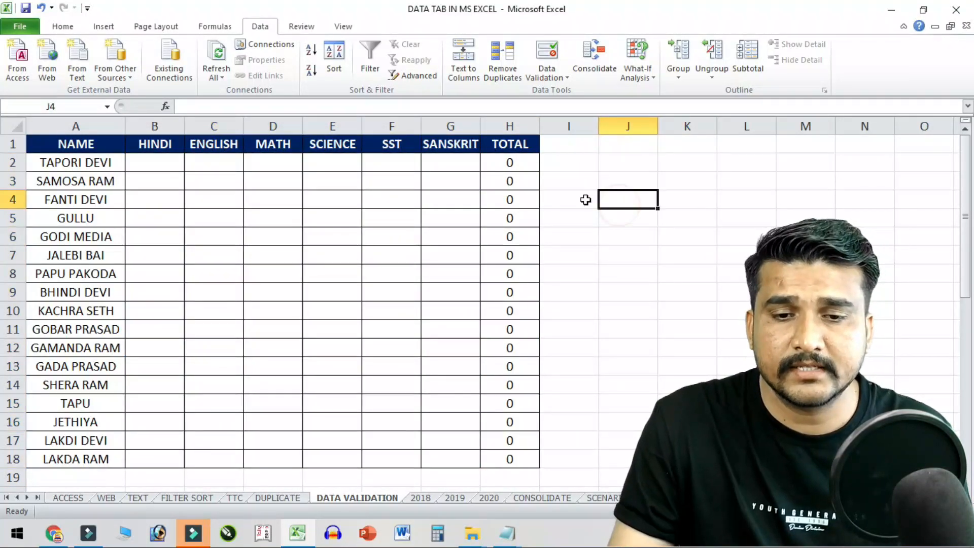
pyautogui.write('20')
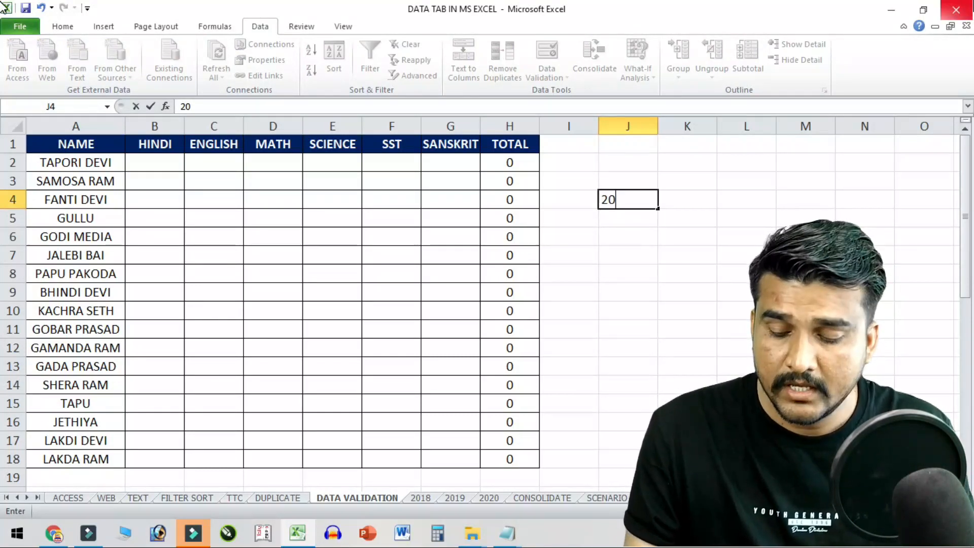
pyautogui.write('-80')
pyautogui.press('Return')
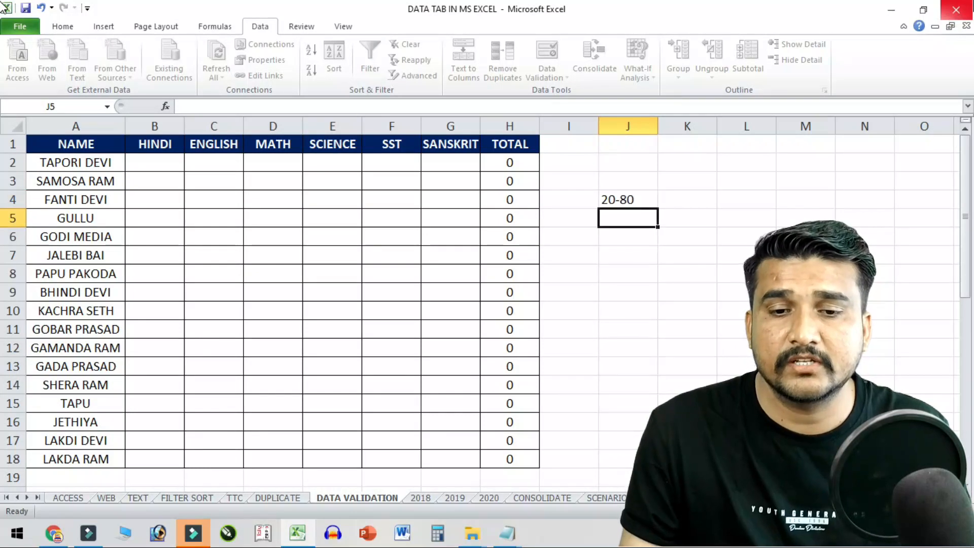
pyautogui.click(636, 203)
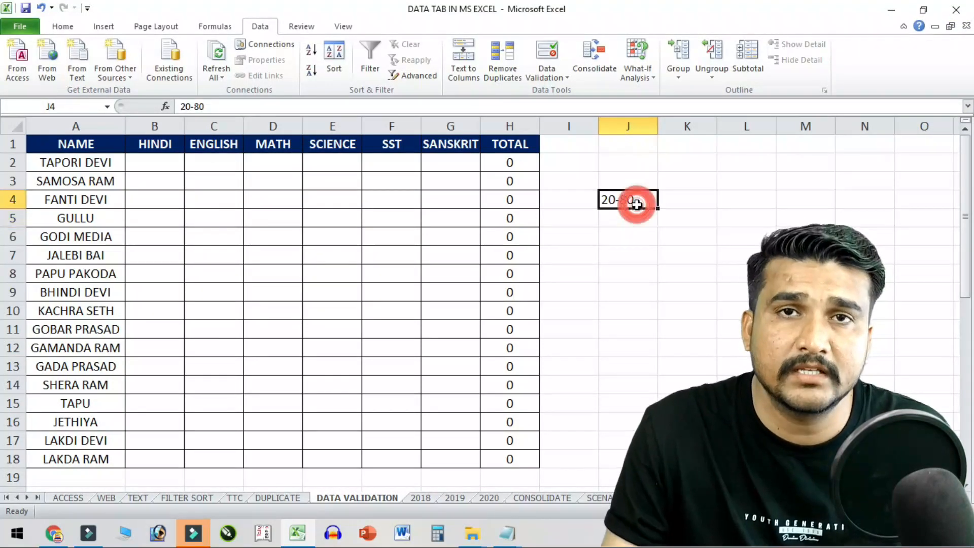
# - Enter trial English marks 50, 50, 20, 305, 5, 1, 2, 90, 99 down column C
pyautogui.moveTo(163, 165); pyautogui.dragTo(452, 455)
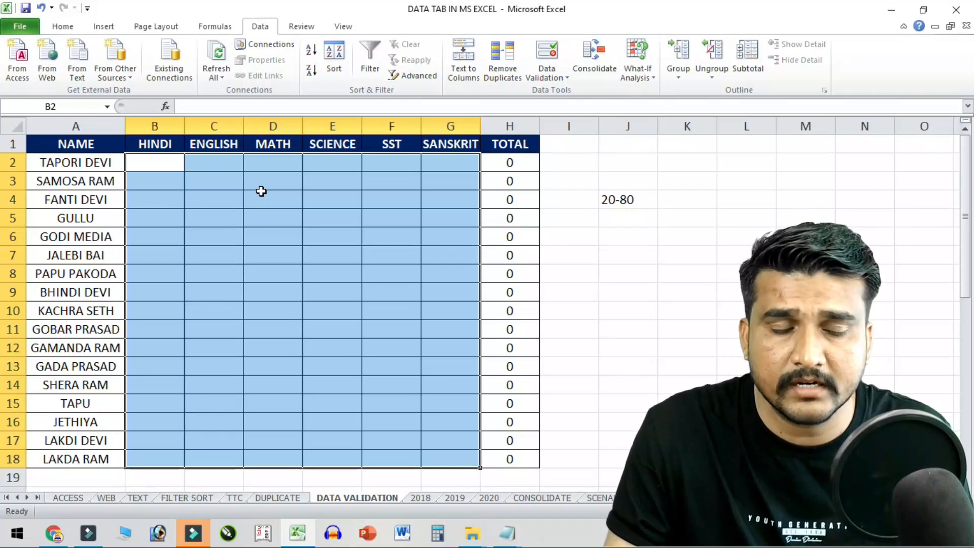
pyautogui.click(296, 216)
pyautogui.click(155, 167)
pyautogui.click(218, 197)
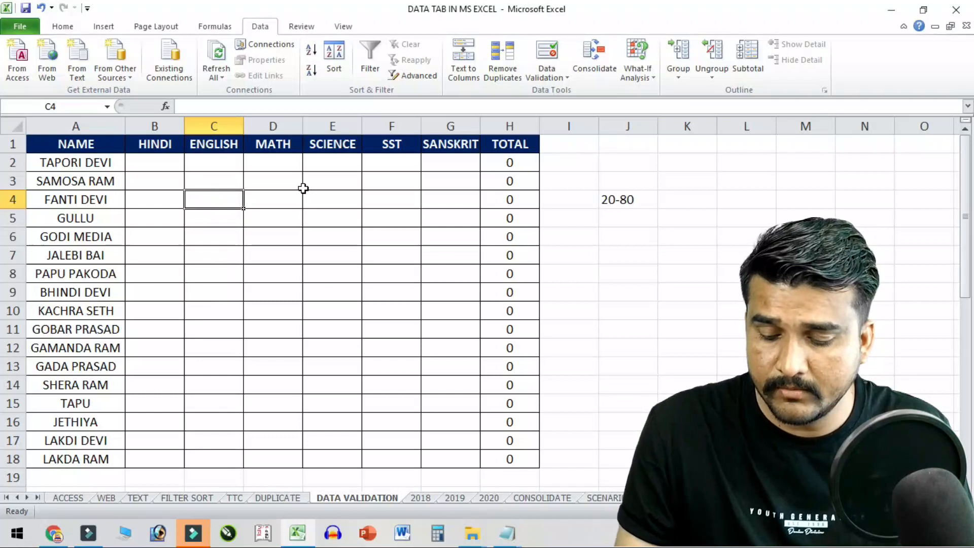
pyautogui.write('50')
pyautogui.press('Return')
pyautogui.write('50')
pyautogui.press('Return')
pyautogui.write('20')
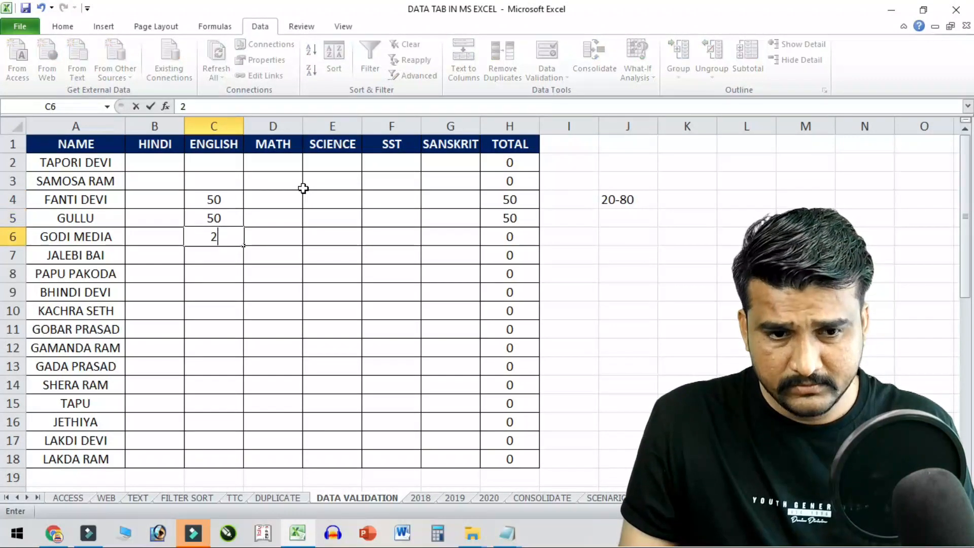
pyautogui.press('Return')
pyautogui.write('305')
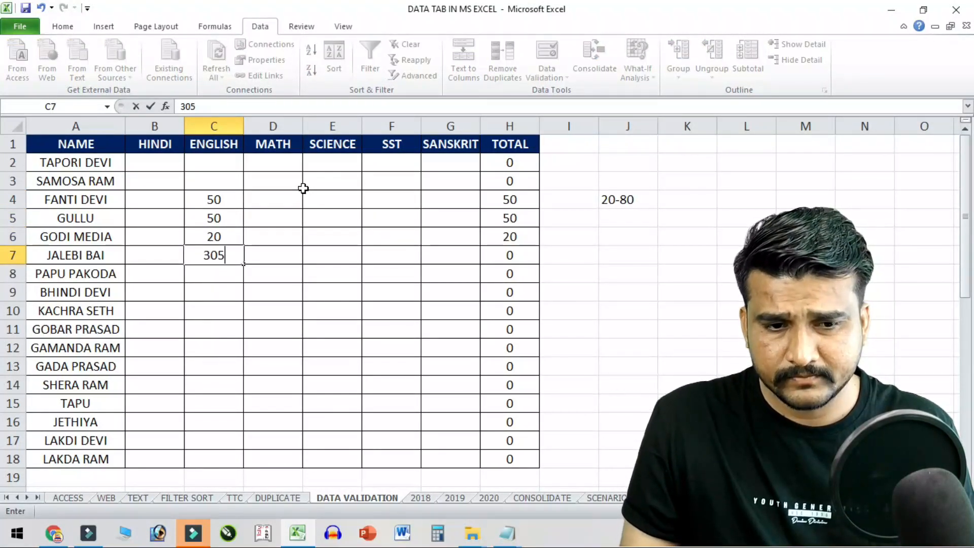
pyautogui.press('Return')
pyautogui.write('5')
pyautogui.press('Return')
pyautogui.write('1')
pyautogui.press('Return')
pyautogui.write('2')
pyautogui.press('Return')
pyautogui.write('90')
pyautogui.press('Return')
pyautogui.write('99')
pyautogui.press('Return')
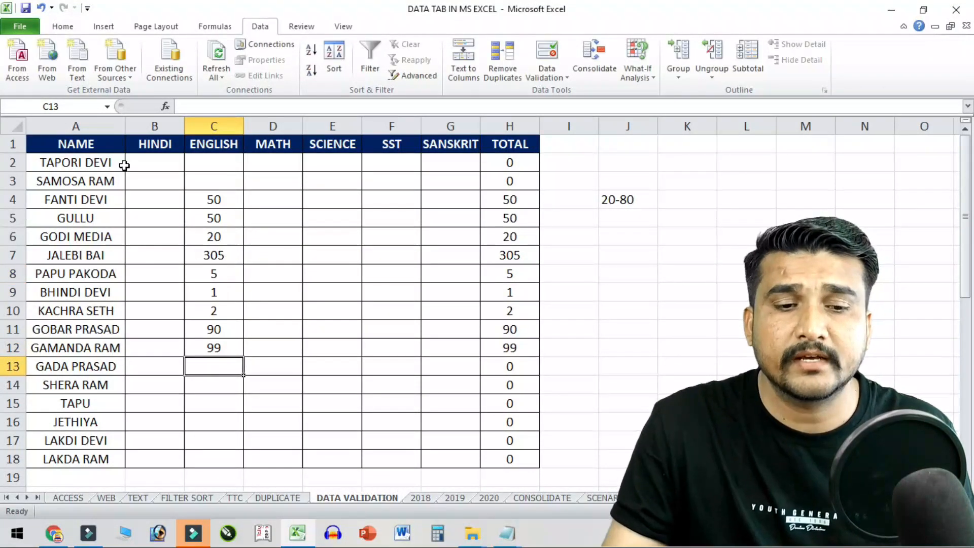
# - Clear the trial English marks and select the mark cells B2:G18
pyautogui.moveTo(221, 183); pyautogui.dragTo(222, 341)
pyautogui.press('Delete')
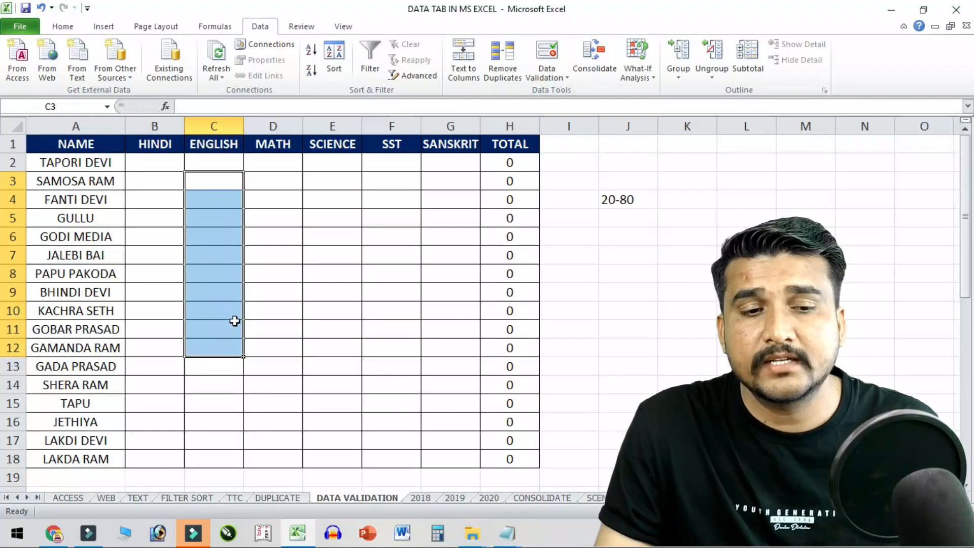
pyautogui.click(233, 317)
pyautogui.moveTo(155, 163); pyautogui.dragTo(463, 453)
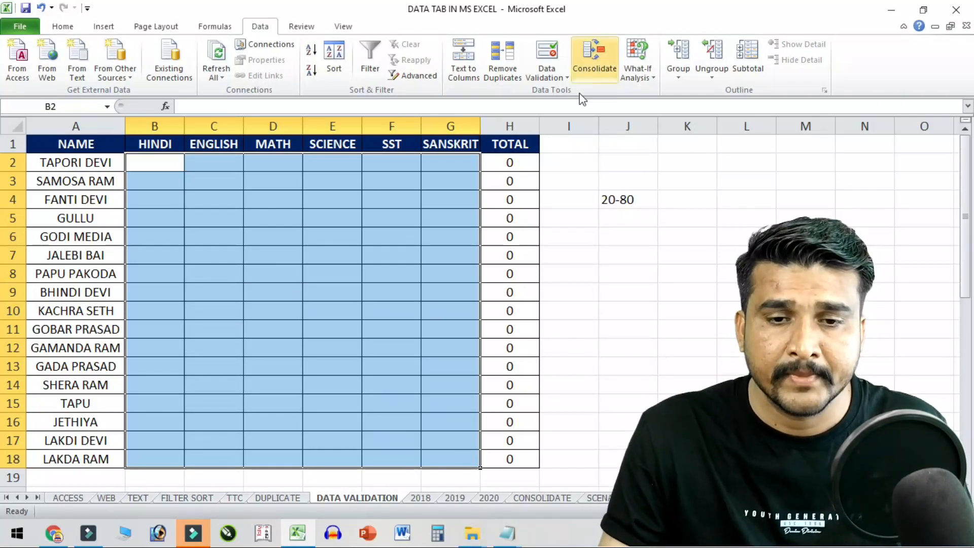
# - Apply a Data Validation rule to B2:G18: Whole number, between, minimum 20, maximum 80
pyautogui.click(551, 54)
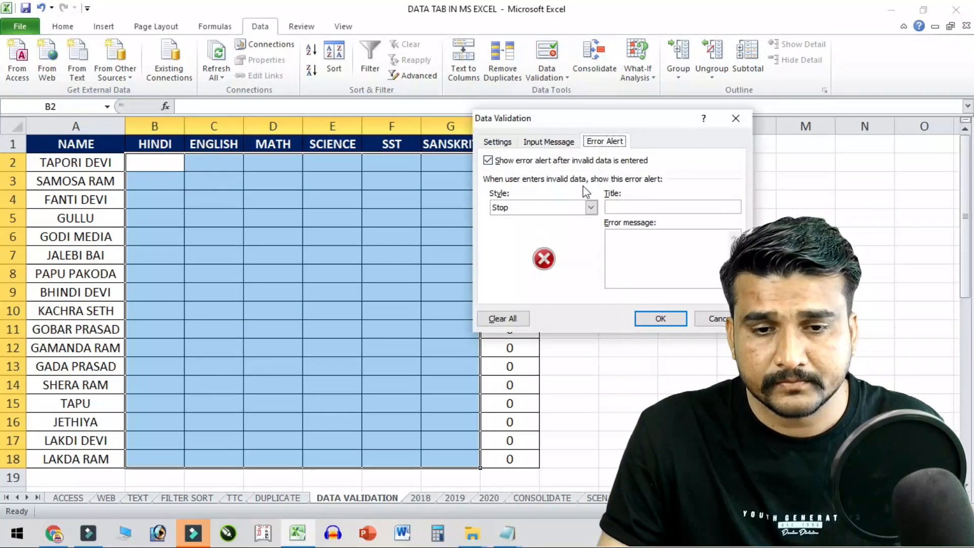
pyautogui.click(504, 144)
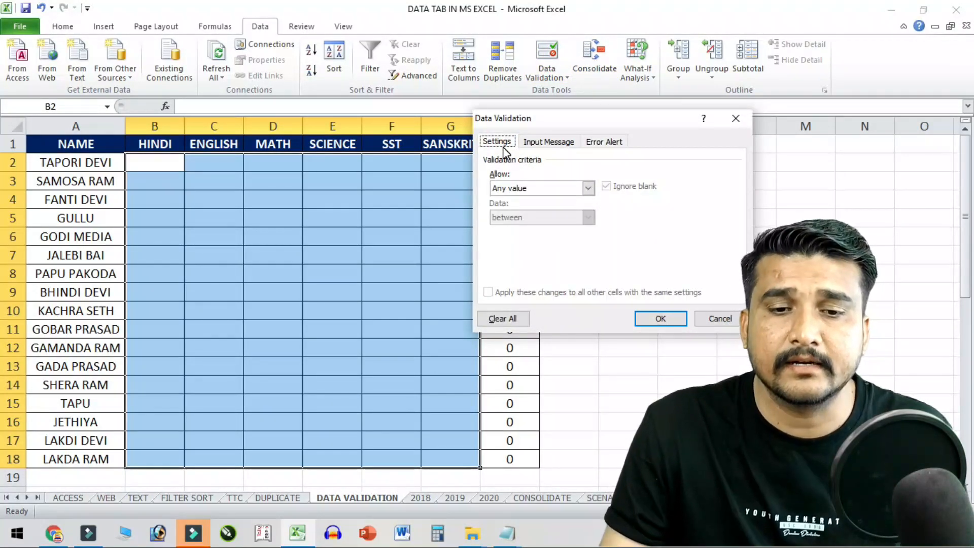
pyautogui.moveTo(543, 129); pyautogui.dragTo(489, 238)
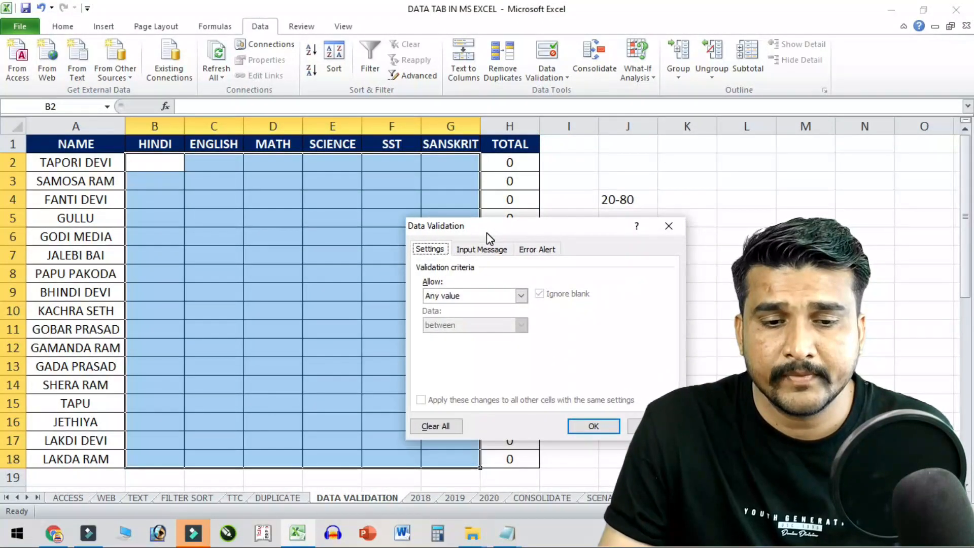
pyautogui.click(457, 298)
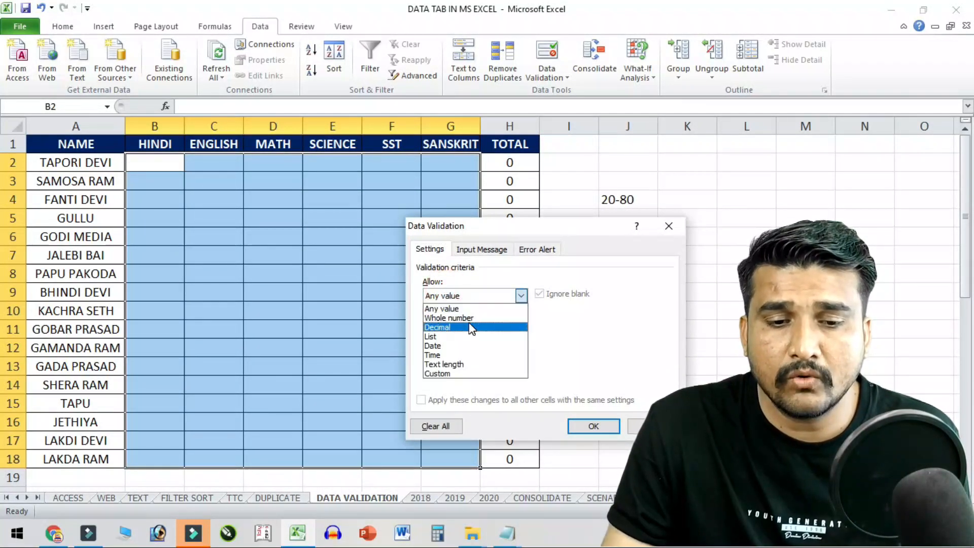
pyautogui.click(469, 319)
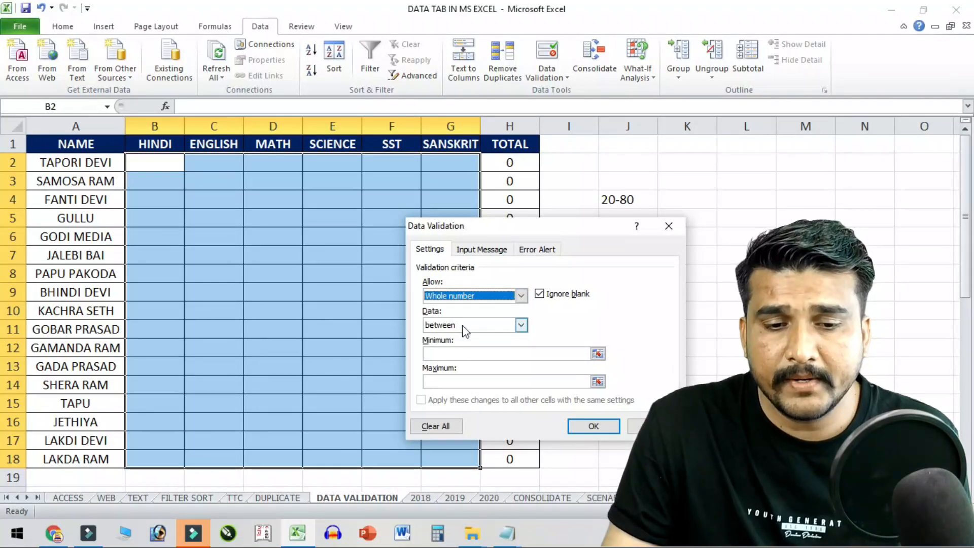
pyautogui.click(475, 325)
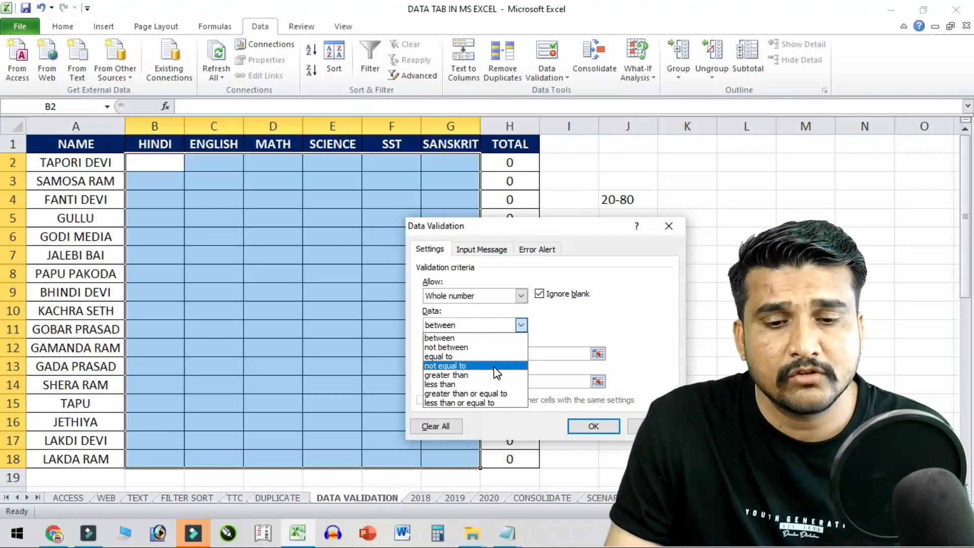
pyautogui.click(479, 337)
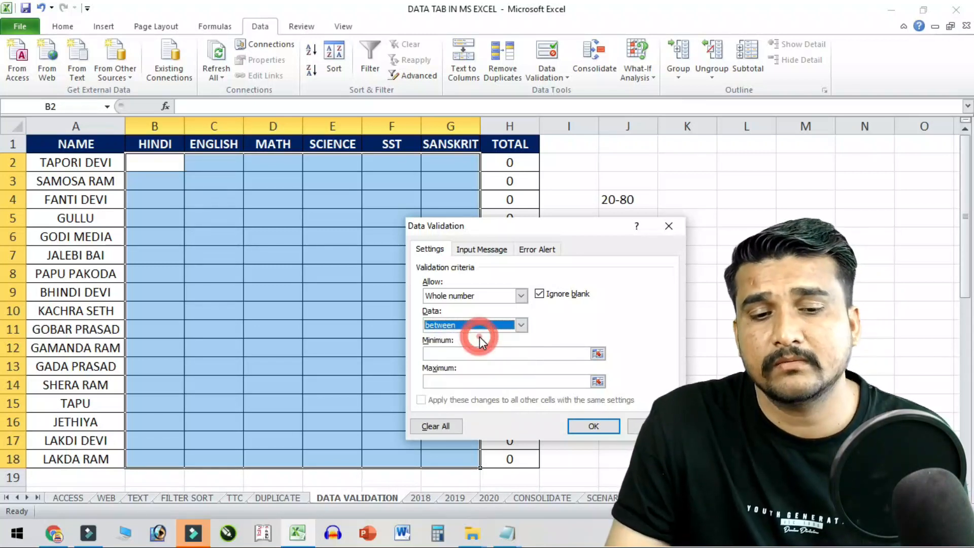
pyautogui.click(466, 353)
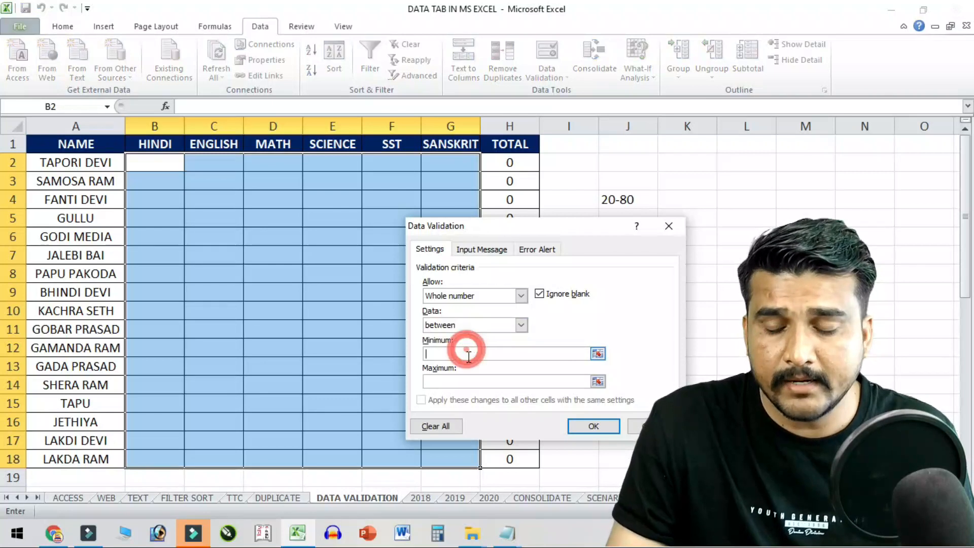
pyautogui.write('20')
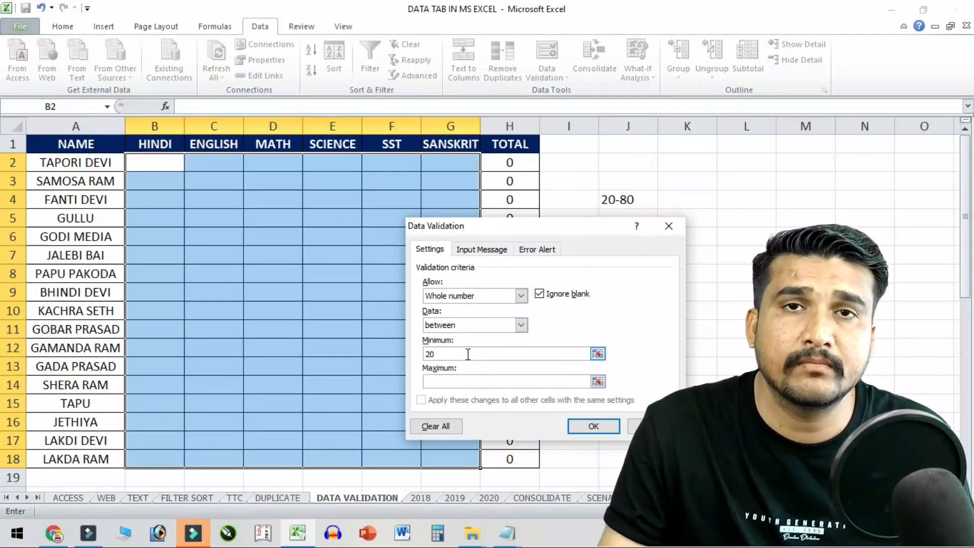
pyautogui.click(471, 380)
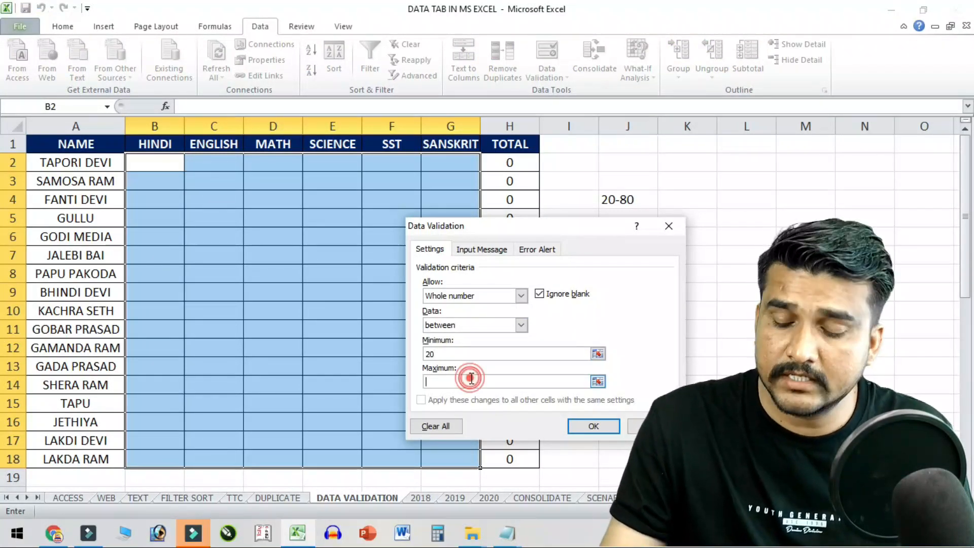
pyautogui.write('80')
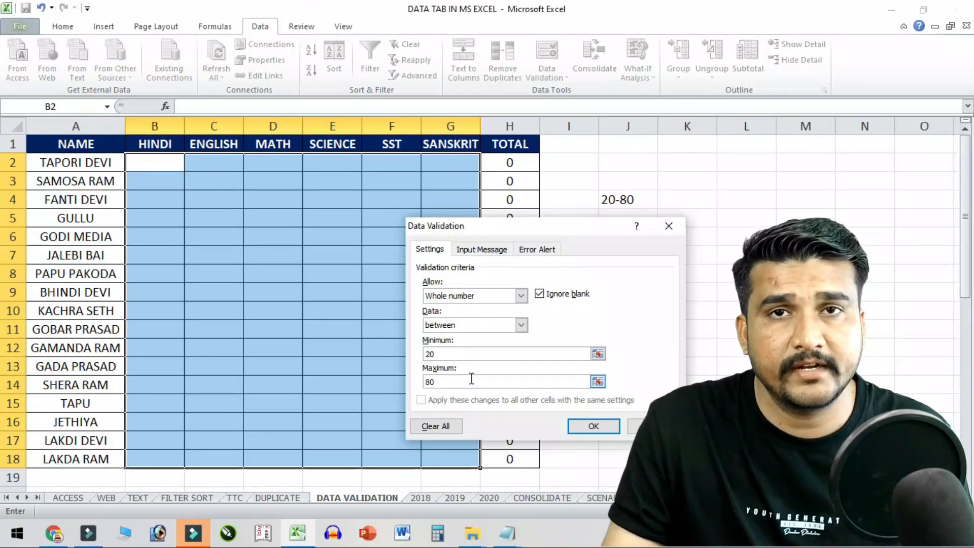
pyautogui.click(584, 428)
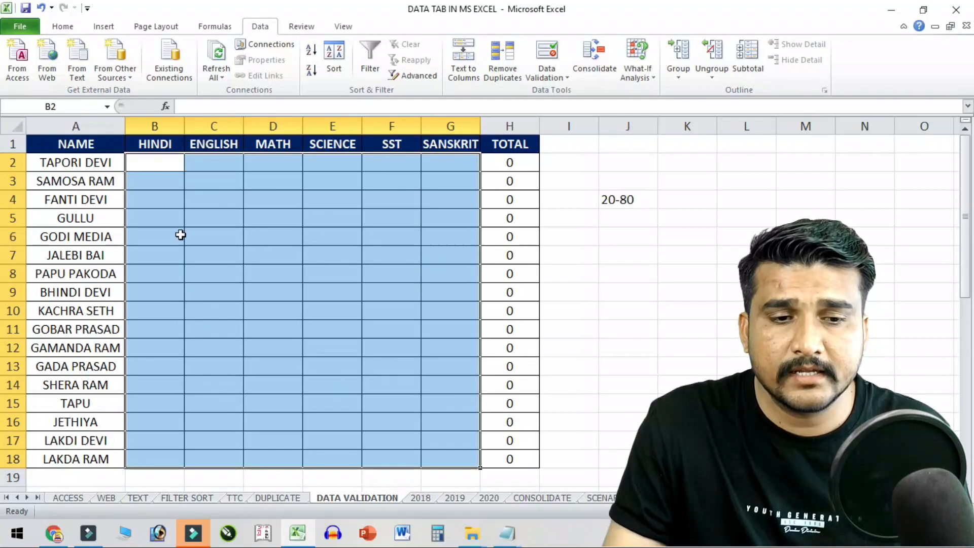
# - Enter HINDI marks 20, 26, 35, 71 and 80 in B2:B6
pyautogui.click(168, 168)
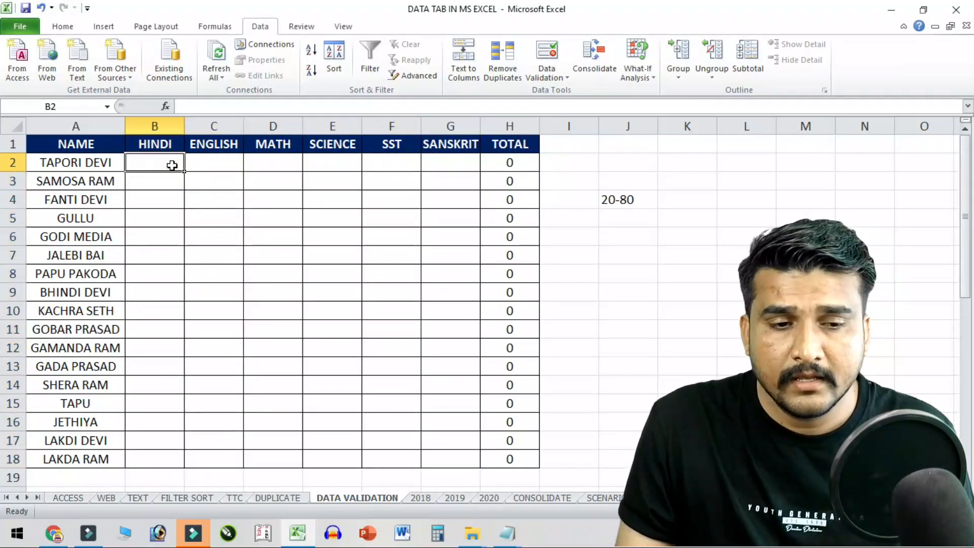
pyautogui.write('20')
pyautogui.press('Return')
pyautogui.write('26')
pyautogui.press('Return')
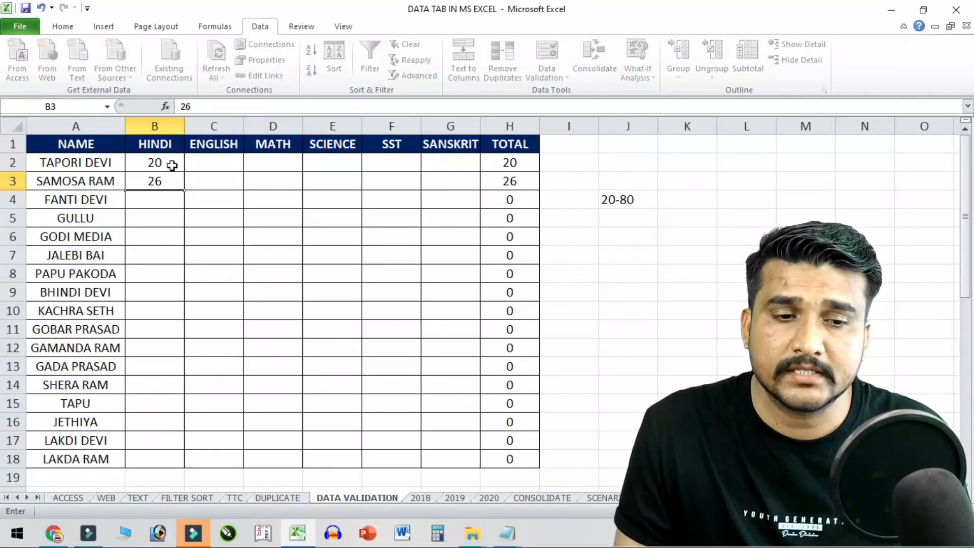
pyautogui.write('35')
pyautogui.press('Return')
pyautogui.write('71')
pyautogui.press('Return')
pyautogui.write('80')
pyautogui.press('Return')
# - Replace a rejected 85 with 80 in B7 and discard a rejected 15 in B8
pyautogui.write('85')
pyautogui.press('Return')
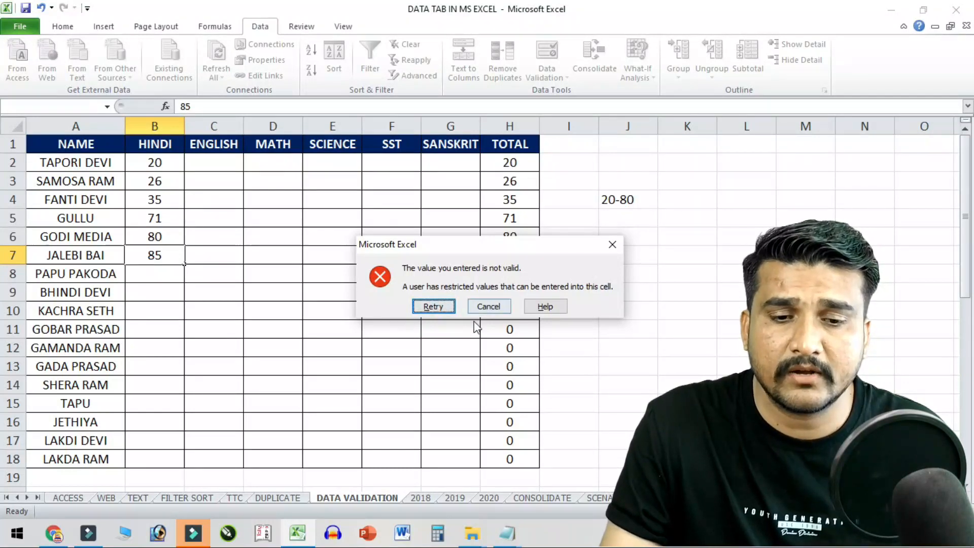
pyautogui.click(448, 308)
pyautogui.write('80')
pyautogui.press('Return')
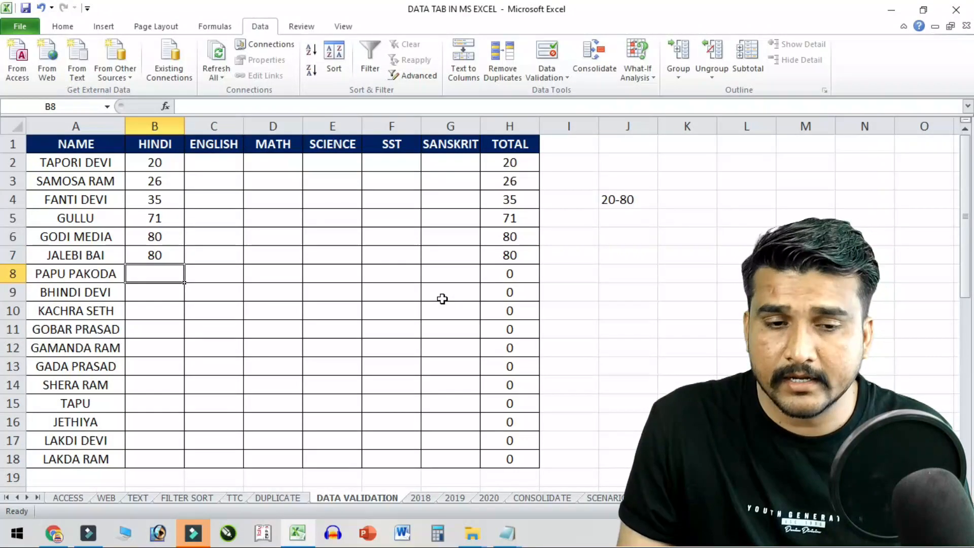
pyautogui.write('15')
pyautogui.press('Return')
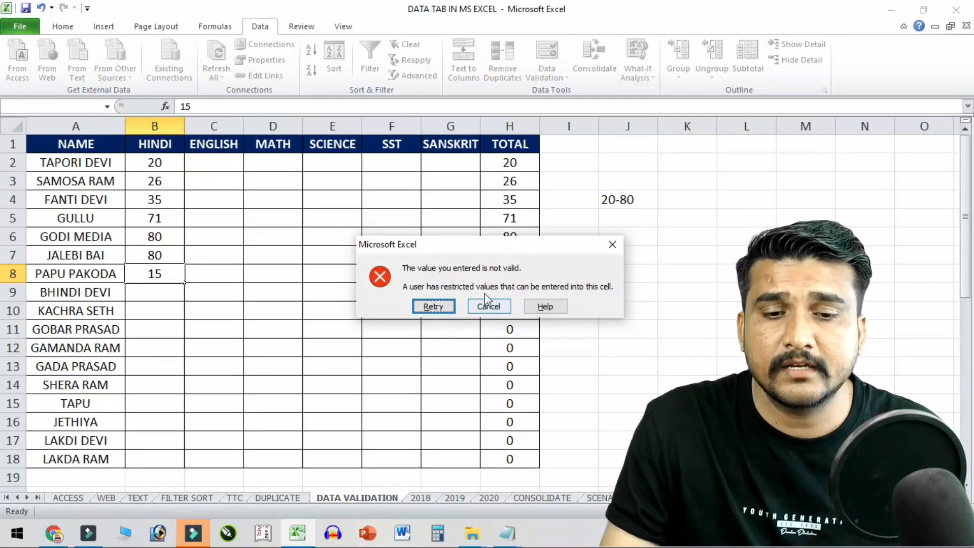
pyautogui.click(488, 306)
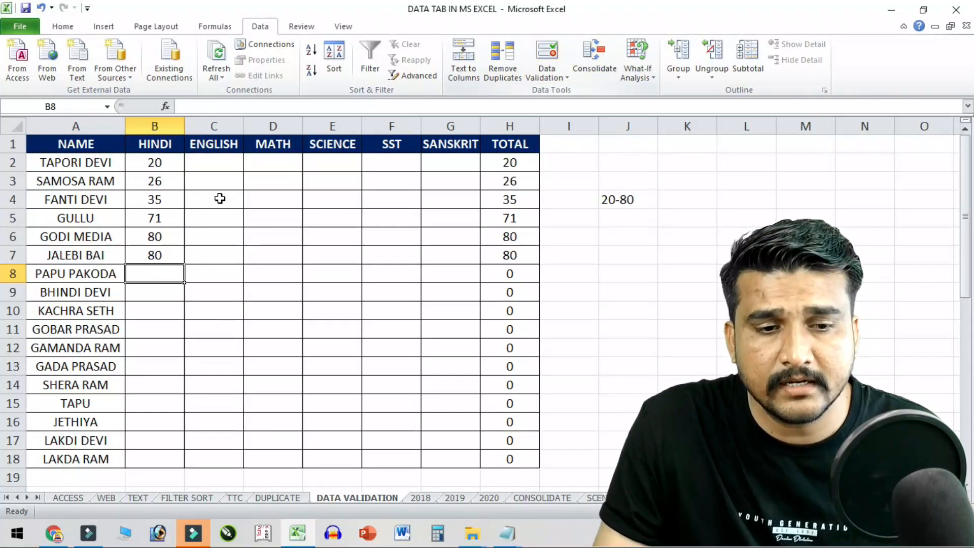
pyautogui.moveTo(145, 162); pyautogui.dragTo(476, 459)
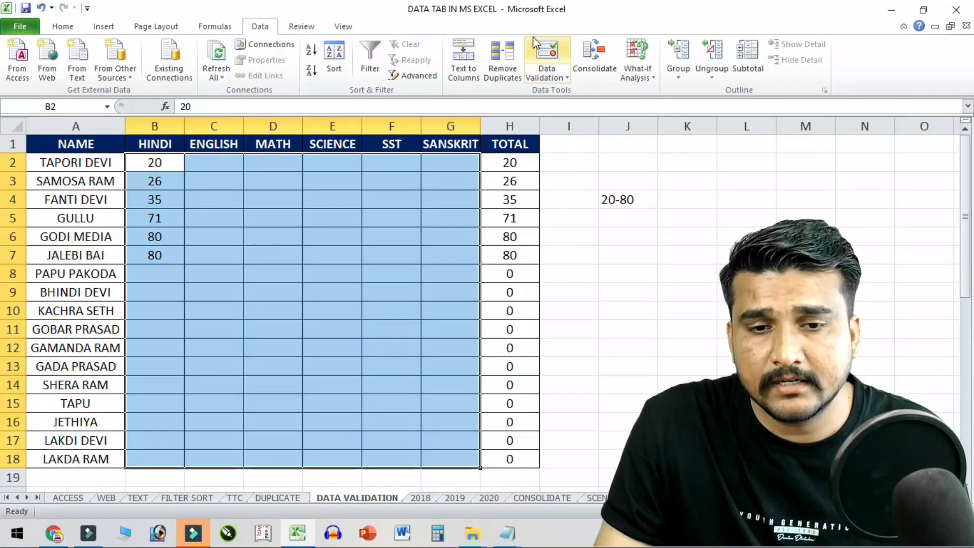
# - Set the Input Message title to PLZ and message to 'PLZ ENTER RIGHT NUMBERR 20-80'
pyautogui.click(551, 51)
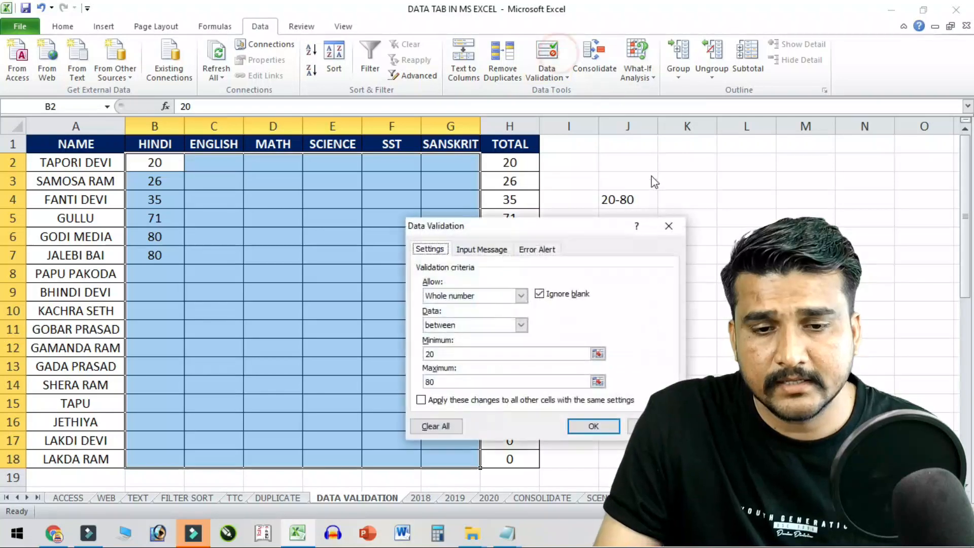
pyautogui.click(492, 249)
pyautogui.moveTo(506, 234); pyautogui.dragTo(346, 175)
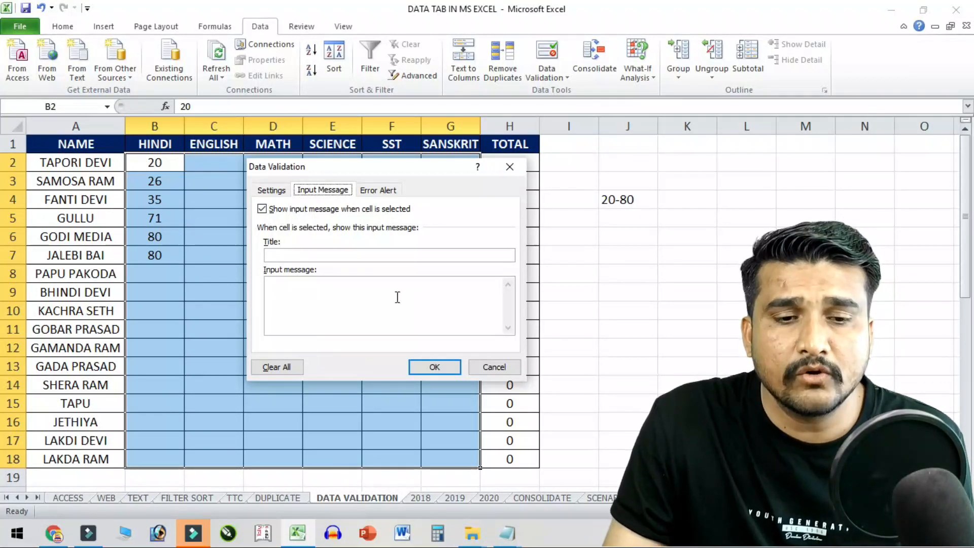
pyautogui.click(332, 257)
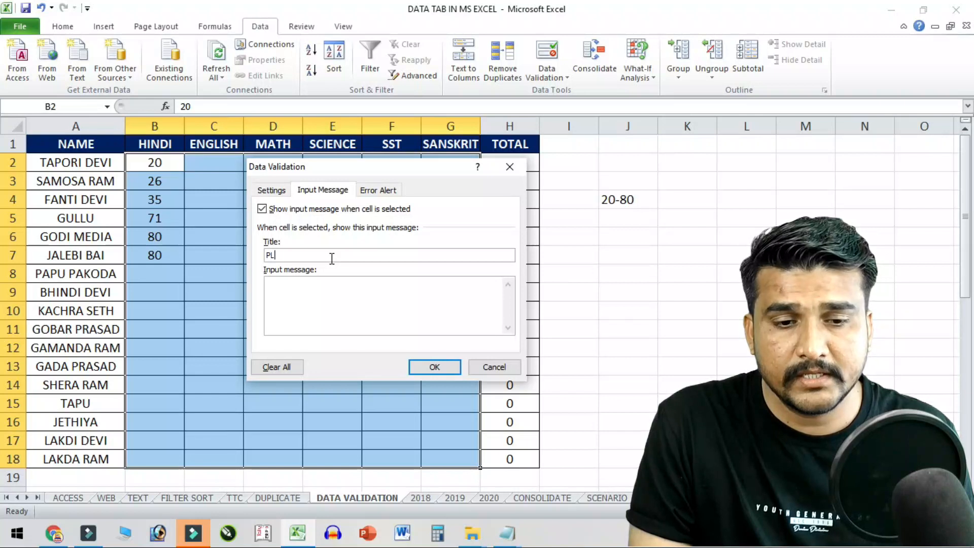
pyautogui.click(331, 288)
pyautogui.write('ENTER RI')
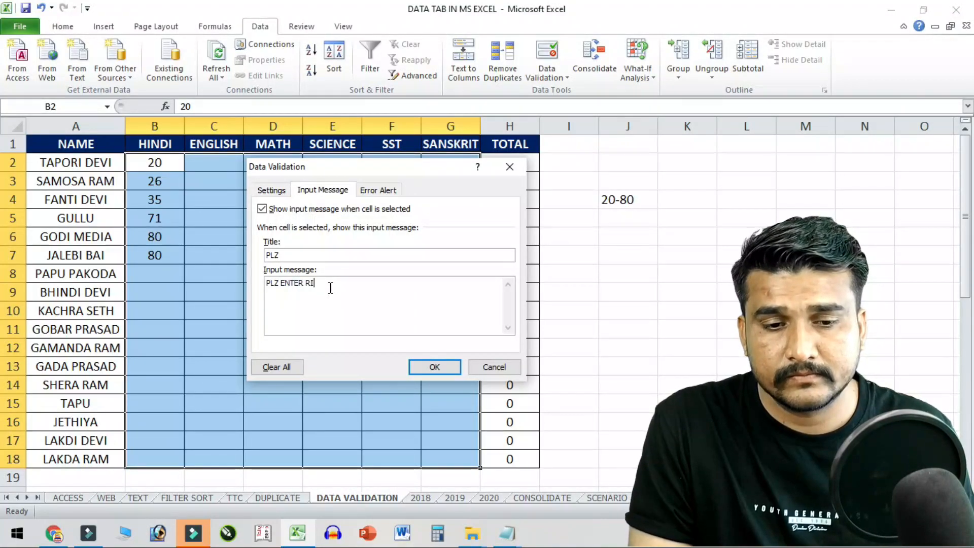
pyautogui.write('GHT NUMBERR')
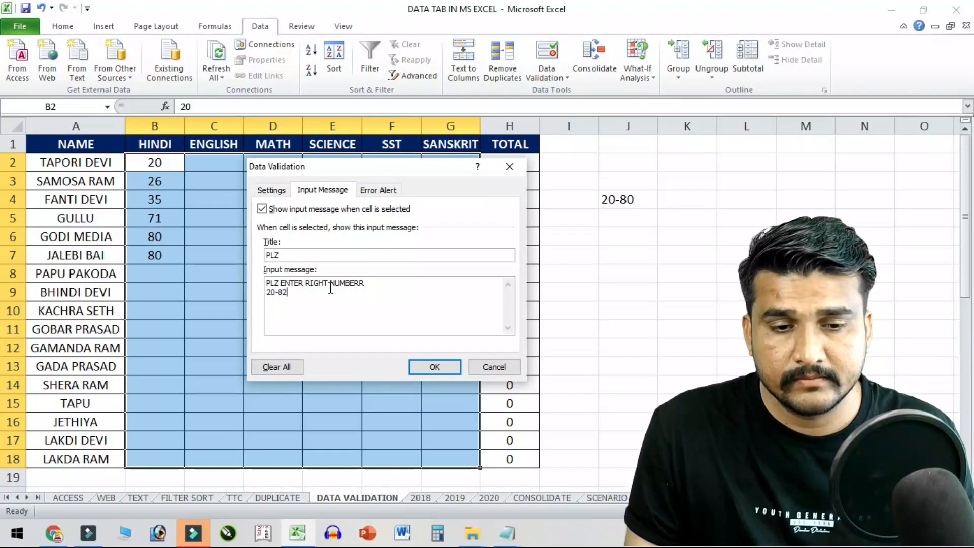
pyautogui.click(438, 374)
pyautogui.keyDown('ctrl'); pyautogui.scroll(2, 162, 175); pyautogui.keyUp('ctrl')
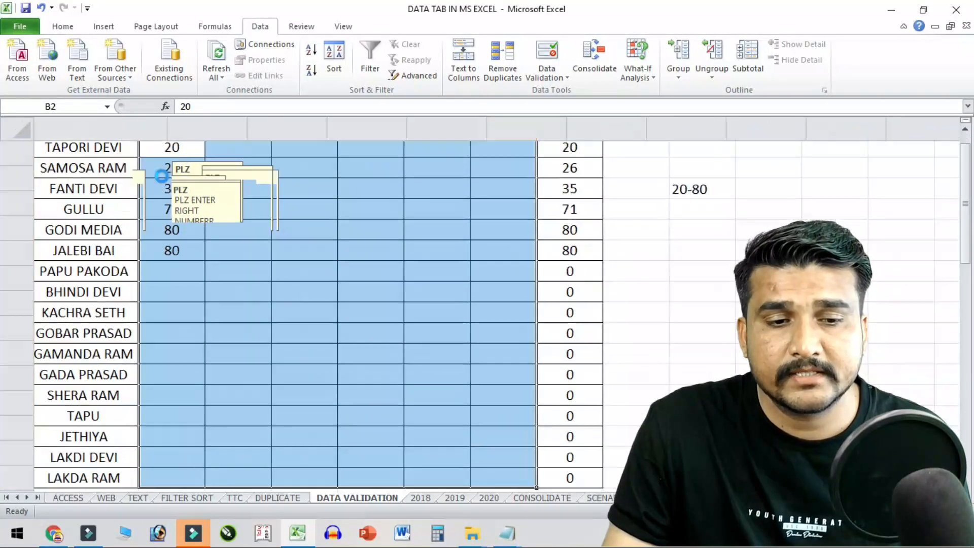
pyautogui.keyDown('ctrl'); pyautogui.scroll(2, 161, 175); pyautogui.keyUp('ctrl')
pyautogui.scroll(1, 192, 215)
pyautogui.click(425, 208)
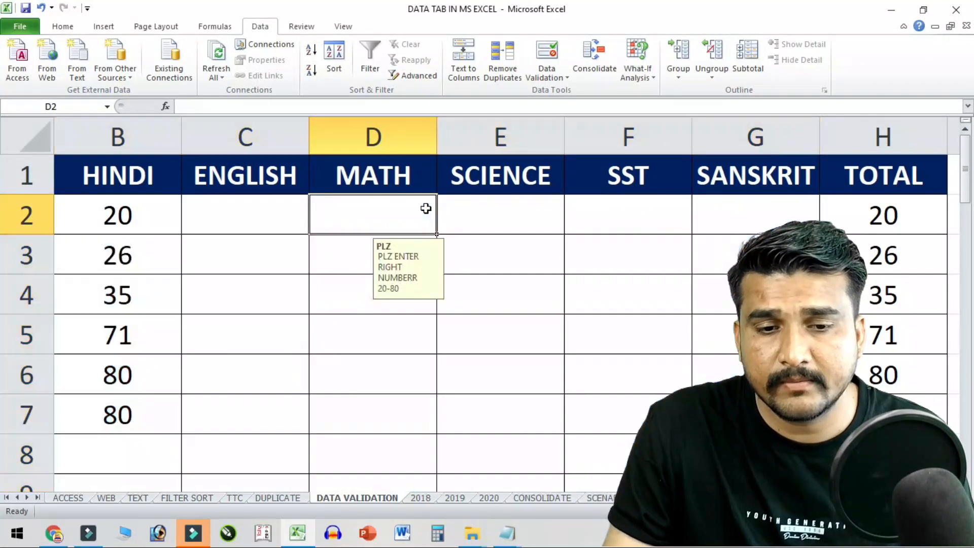
pyautogui.click(561, 224)
pyautogui.click(689, 246)
pyautogui.click(725, 302)
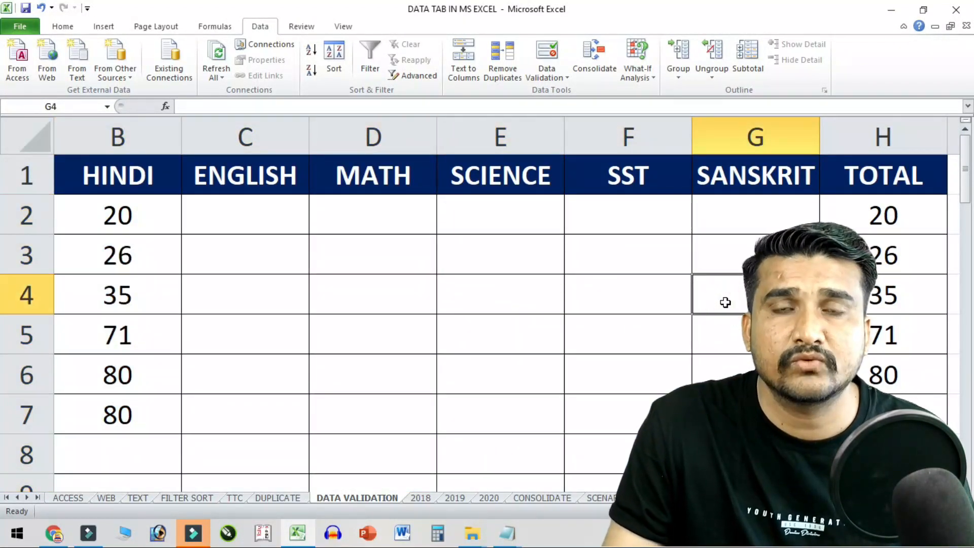
pyautogui.click(462, 259)
pyautogui.click(220, 264)
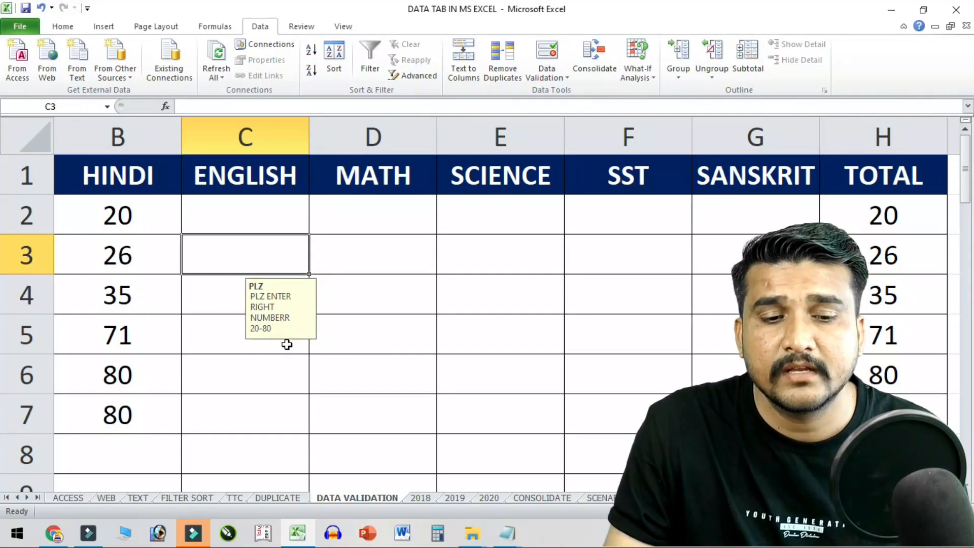
pyautogui.click(155, 222)
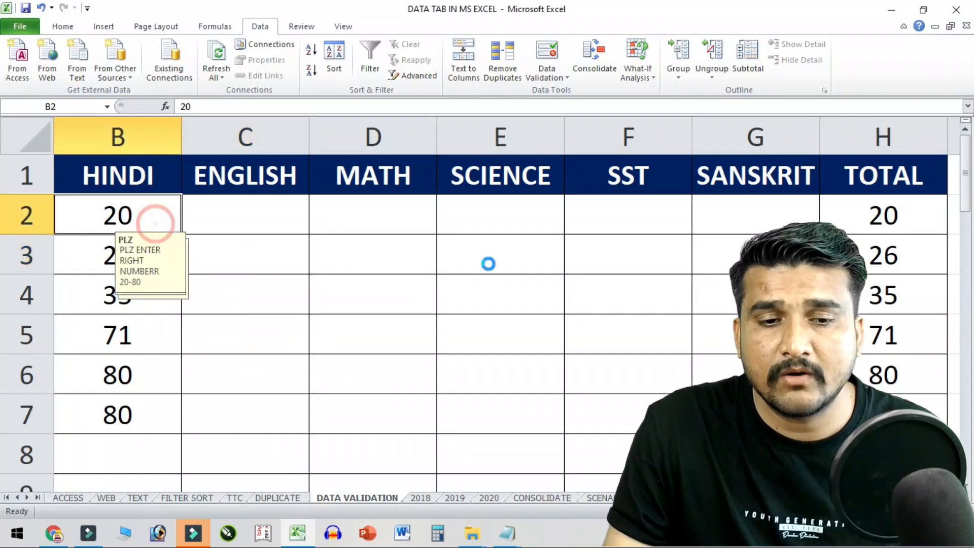
pyautogui.keyDown('ctrl'); pyautogui.scroll(-4, 488, 264); pyautogui.keyUp('ctrl')
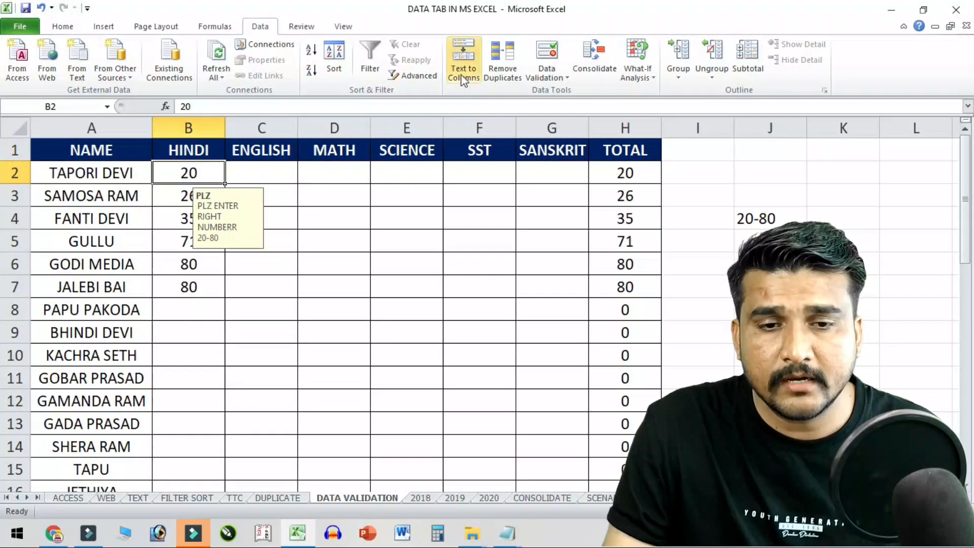
pyautogui.click(189, 159)
# - Turn off the input message for B2:G18 and confirm cells no longer show it
pyautogui.moveTo(189, 170); pyautogui.dragTo(552, 512)
pyautogui.moveTo(558, 445); pyautogui.dragTo(557, 444)
pyautogui.scroll(2, 532, 304)
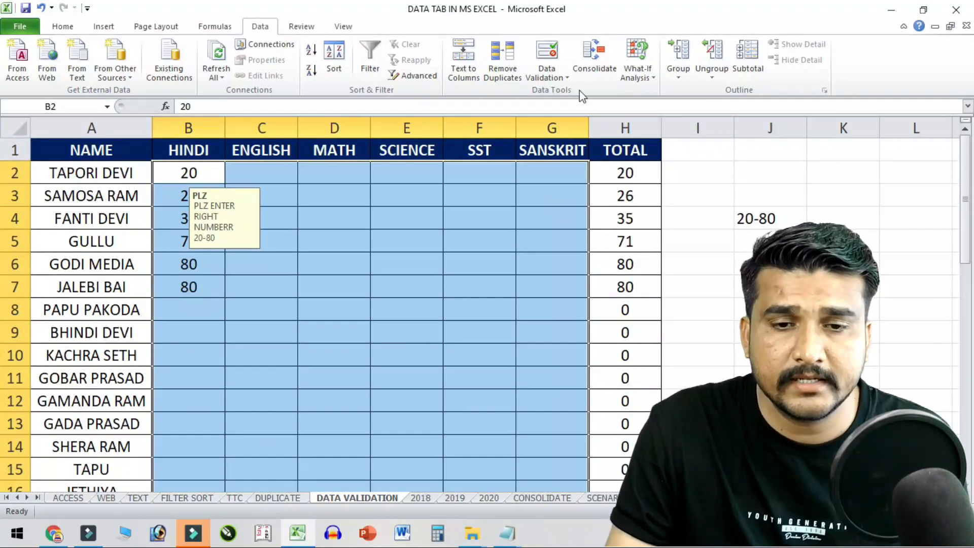
pyautogui.click(549, 58)
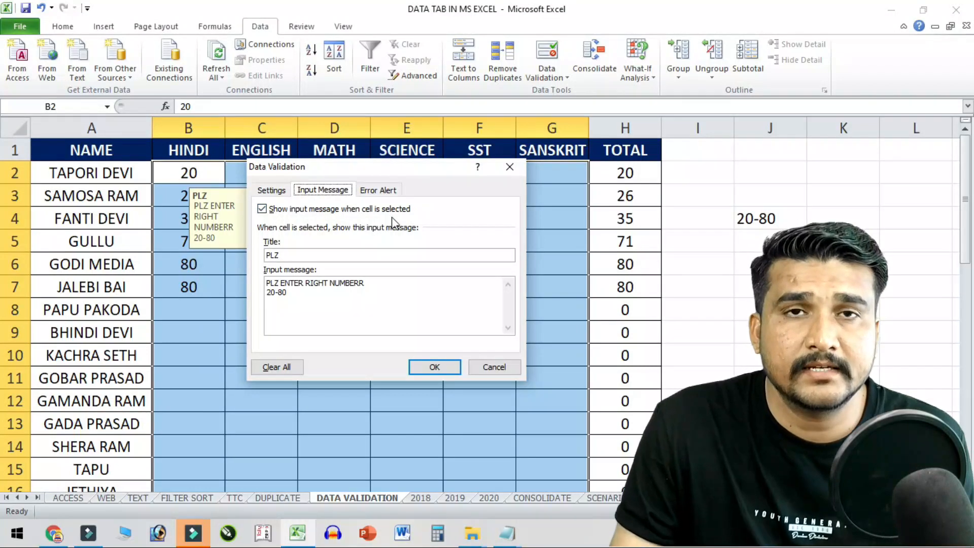
pyautogui.click(328, 217)
pyautogui.click(441, 364)
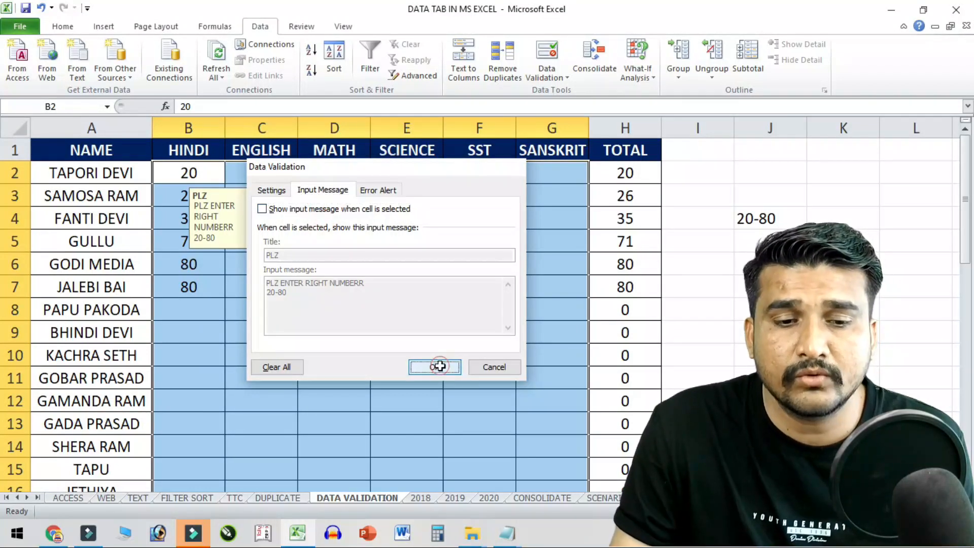
pyautogui.click(333, 264)
pyautogui.click(264, 187)
pyautogui.click(507, 278)
# - Re-enable the input message on the mark cells and check it appears on E8
pyautogui.moveTo(194, 175); pyautogui.dragTo(559, 442)
pyautogui.scroll(2, 559, 440)
pyautogui.click(550, 46)
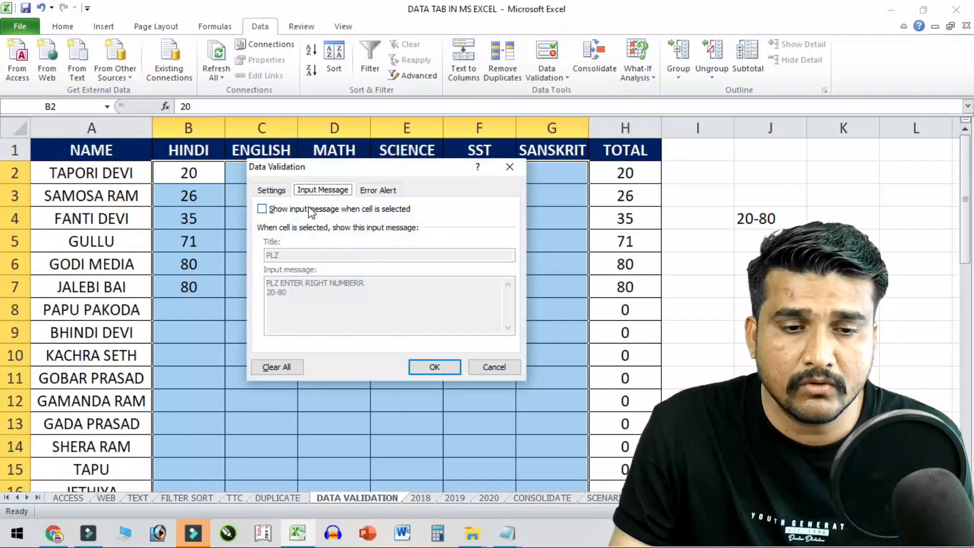
pyautogui.click(311, 213)
pyautogui.click(440, 368)
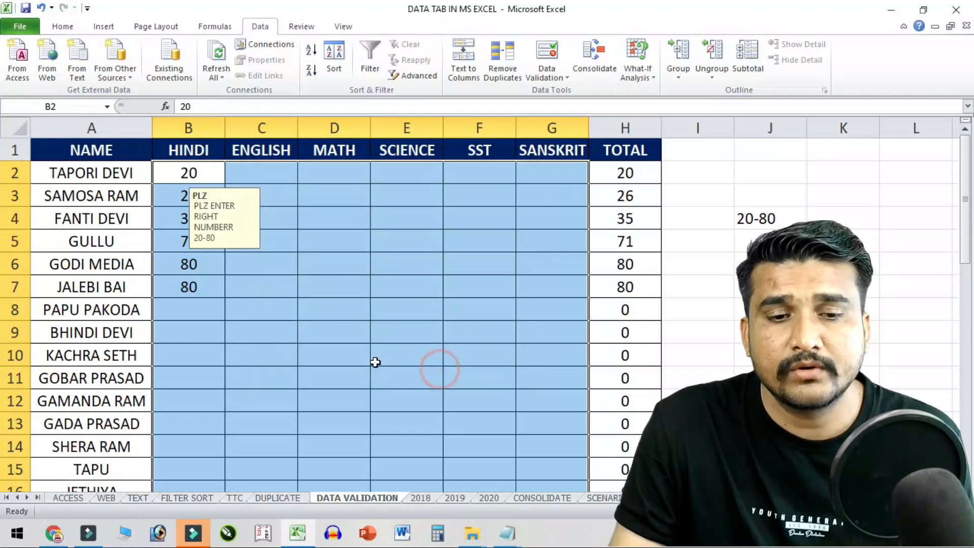
pyautogui.click(314, 197)
pyautogui.click(479, 218)
pyautogui.click(406, 310)
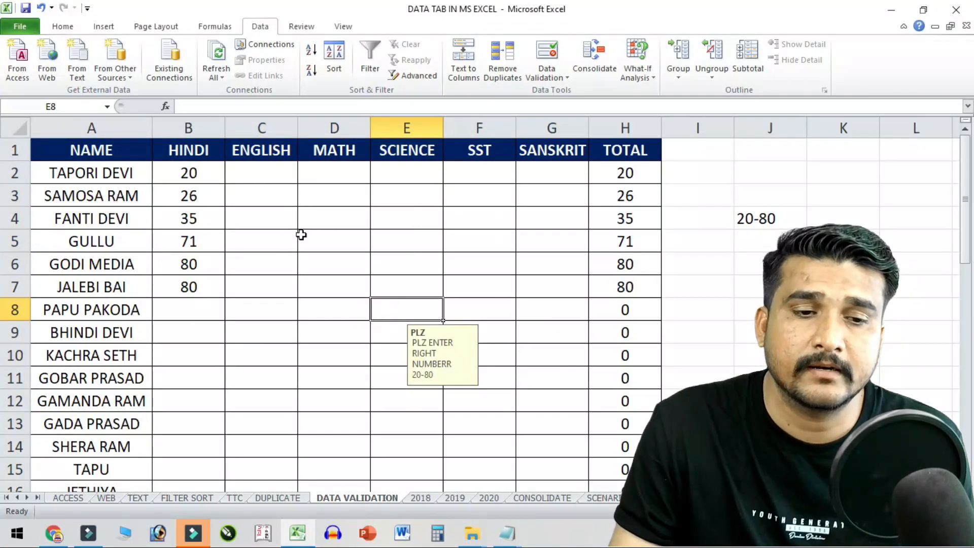
# - Disable the input message again and bring up the Error Alert settings, style Stop
pyautogui.moveTo(207, 173); pyautogui.dragTo(571, 480)
pyautogui.click(547, 56)
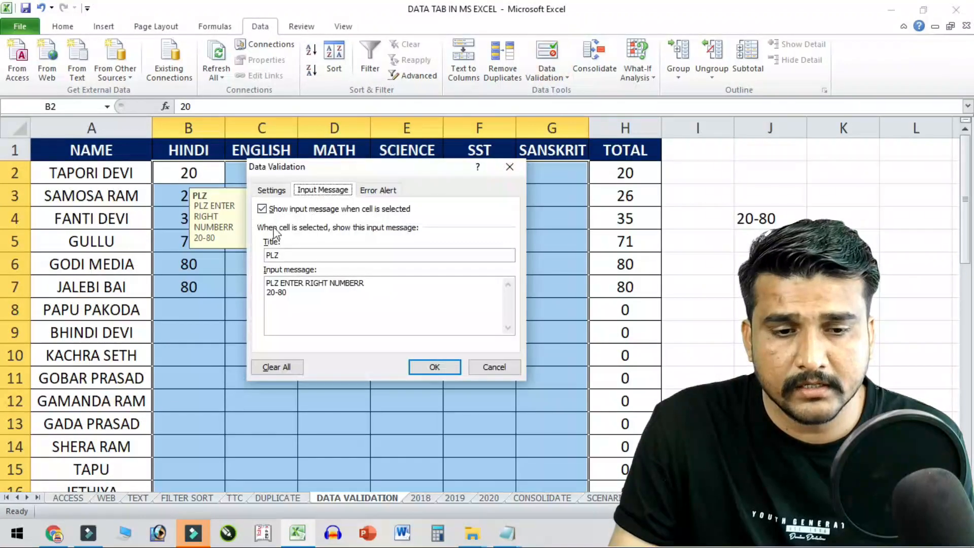
pyautogui.click(272, 209)
pyautogui.click(435, 366)
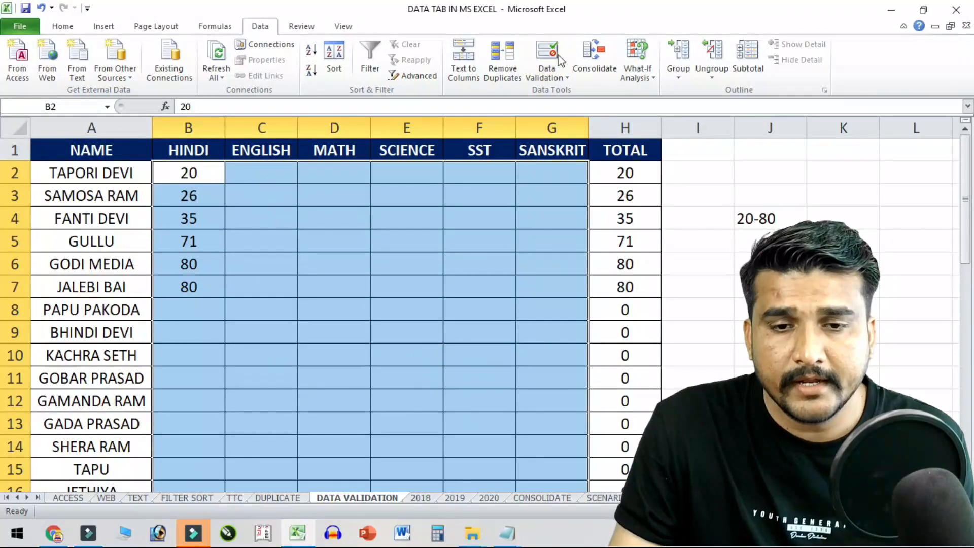
pyautogui.click(562, 77)
pyautogui.click(580, 92)
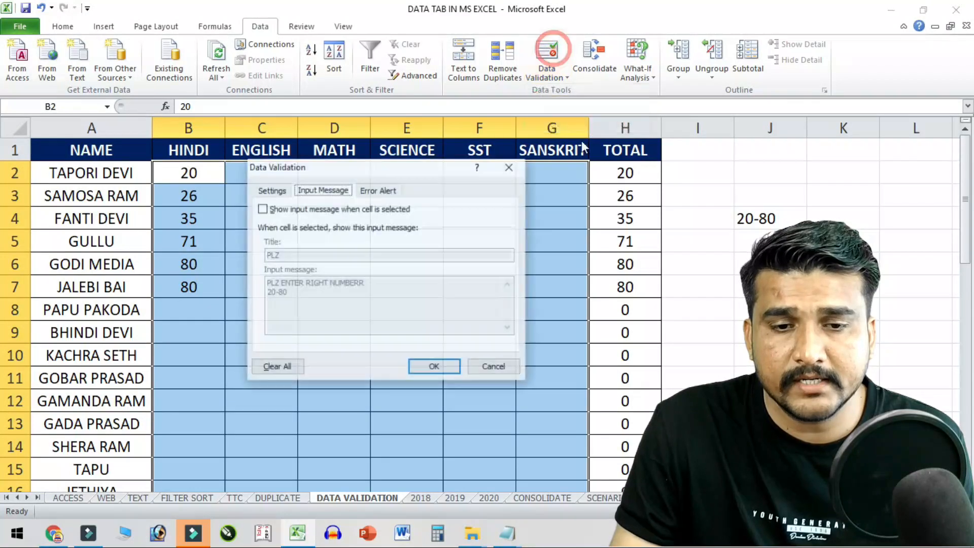
pyautogui.click(390, 190)
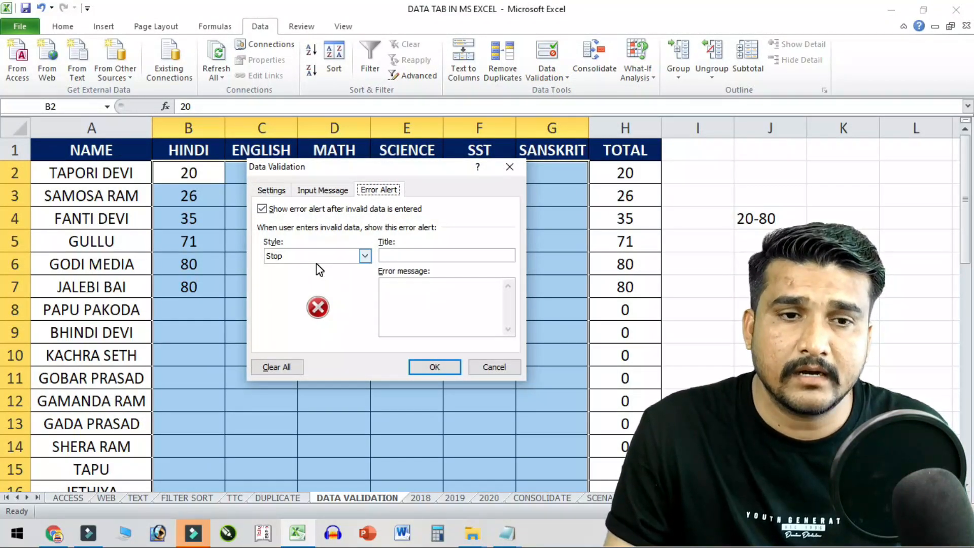
# - Review the whole-number 20–80 rule and close the validation dialog unchanged
pyautogui.click(271, 190)
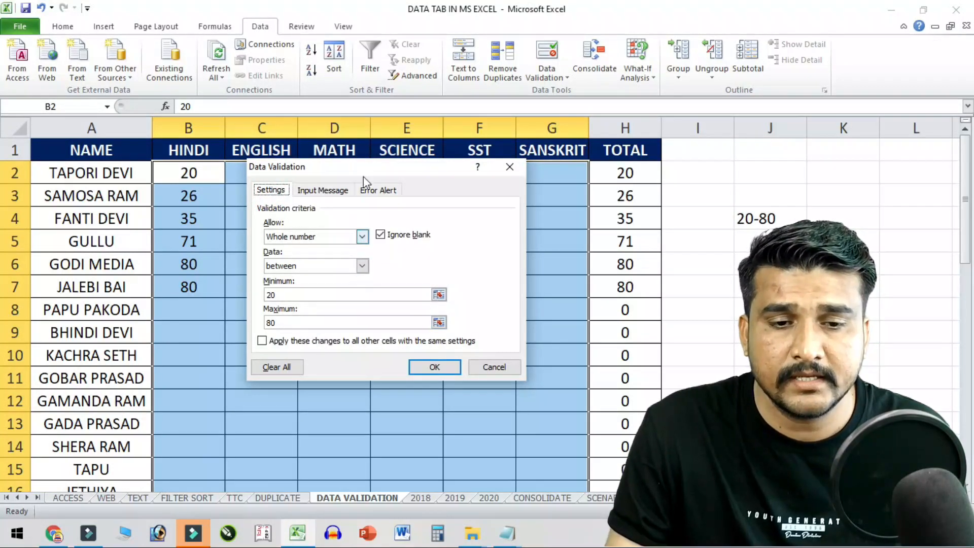
pyautogui.click(379, 193)
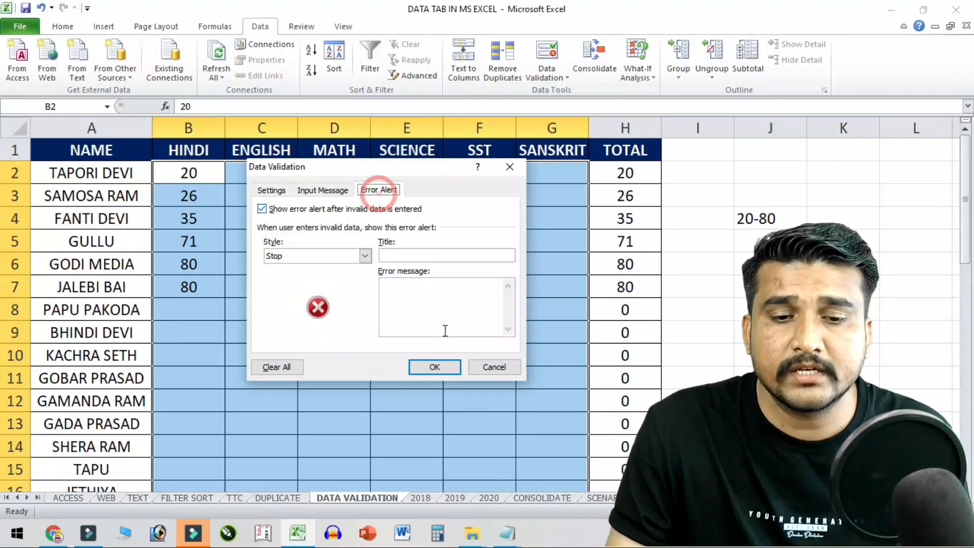
pyautogui.click(482, 371)
# - Enter 50 as the English mark in C7, making the total 130, and see 91 rejected in C8
pyautogui.click(294, 285)
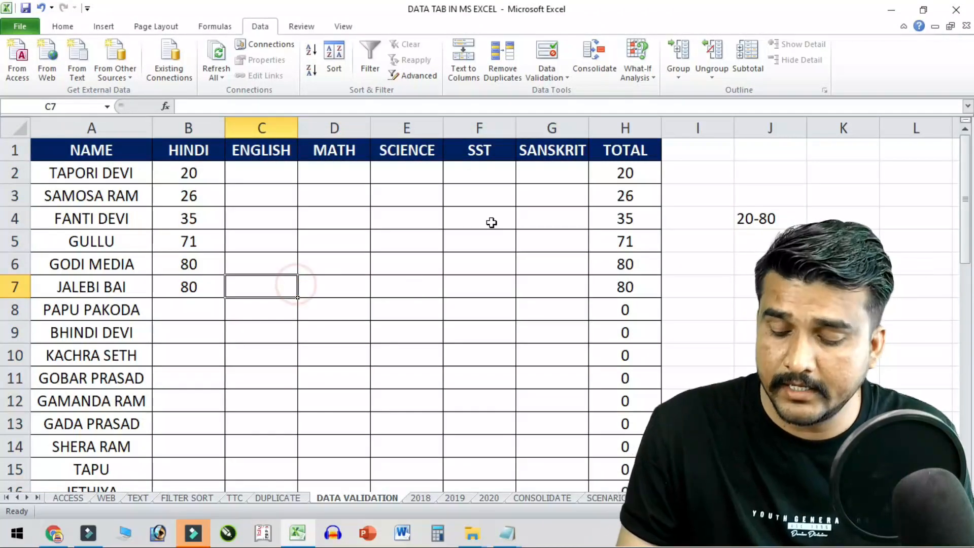
pyautogui.write('50')
pyautogui.press('Return')
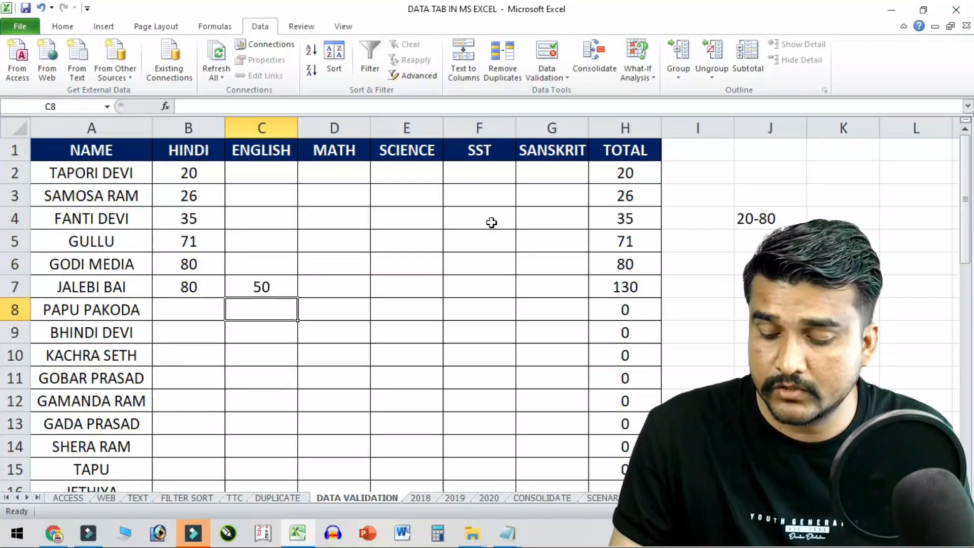
pyautogui.write('91')
pyautogui.press('Return')
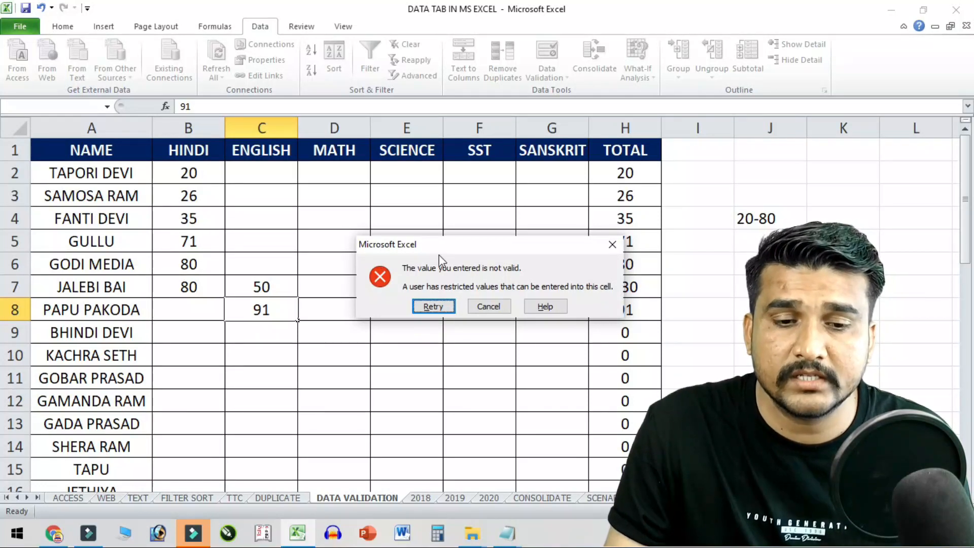
pyautogui.click(488, 307)
pyautogui.click(276, 290)
pyautogui.moveTo(200, 175); pyautogui.dragTo(571, 330)
pyautogui.scroll(3, 311, 365)
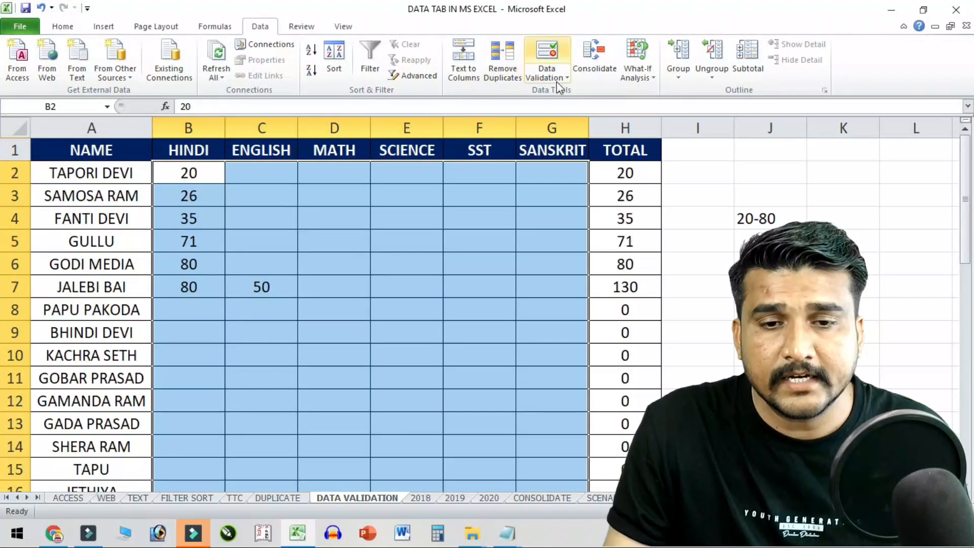
# - Try the Warning and Information error alert styles, then set the style back to Stop
pyautogui.click(566, 67)
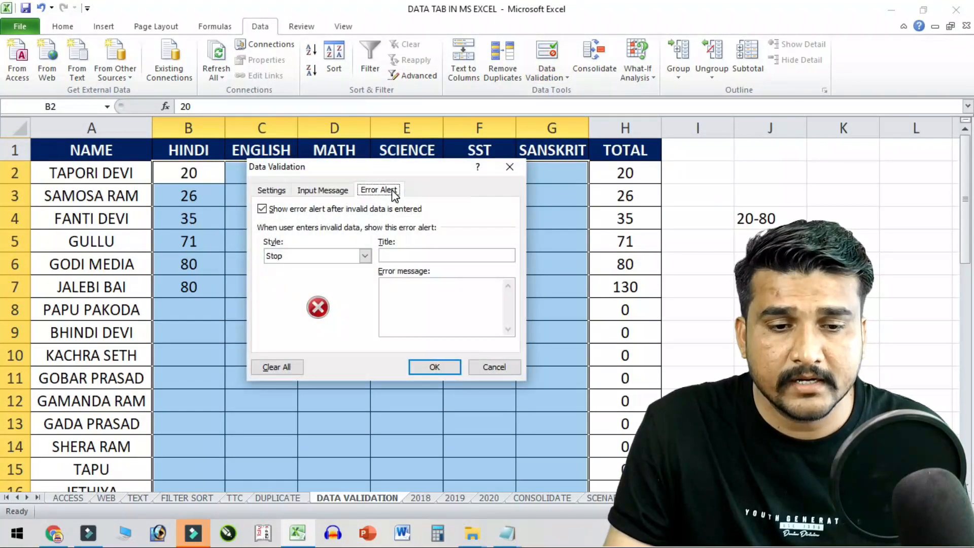
pyautogui.click(310, 255)
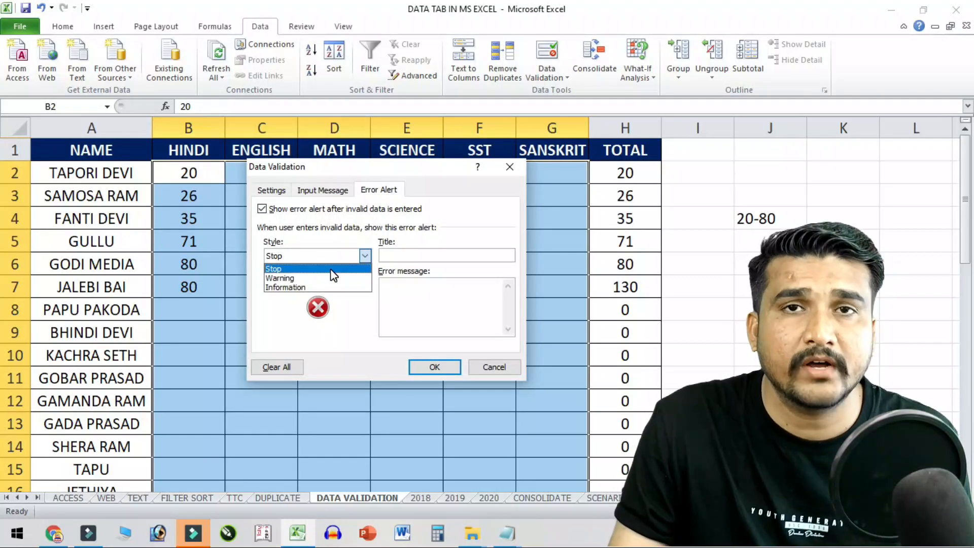
pyautogui.click(325, 279)
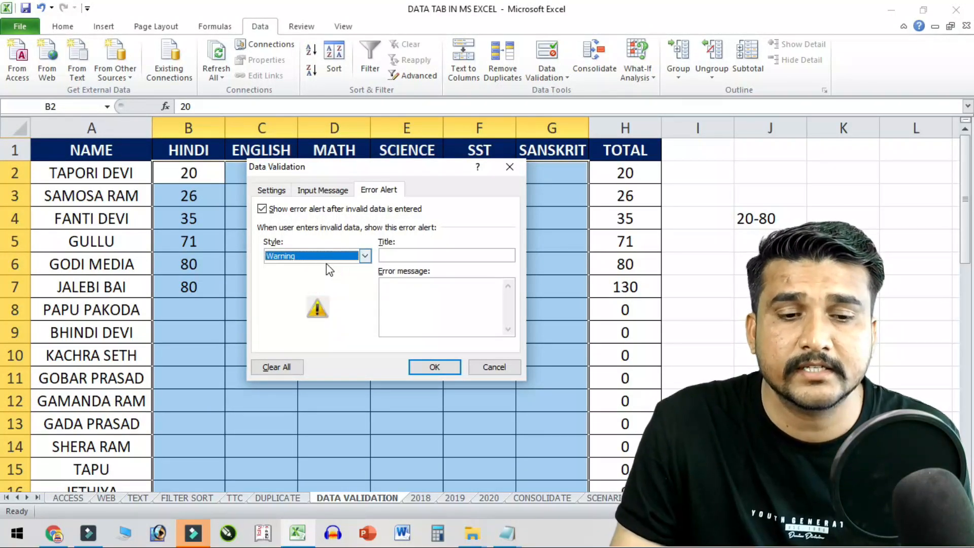
pyautogui.click(330, 247)
pyautogui.click(326, 259)
pyautogui.click(297, 295)
pyautogui.click(326, 257)
pyautogui.click(294, 276)
pyautogui.click(337, 256)
pyautogui.click(310, 288)
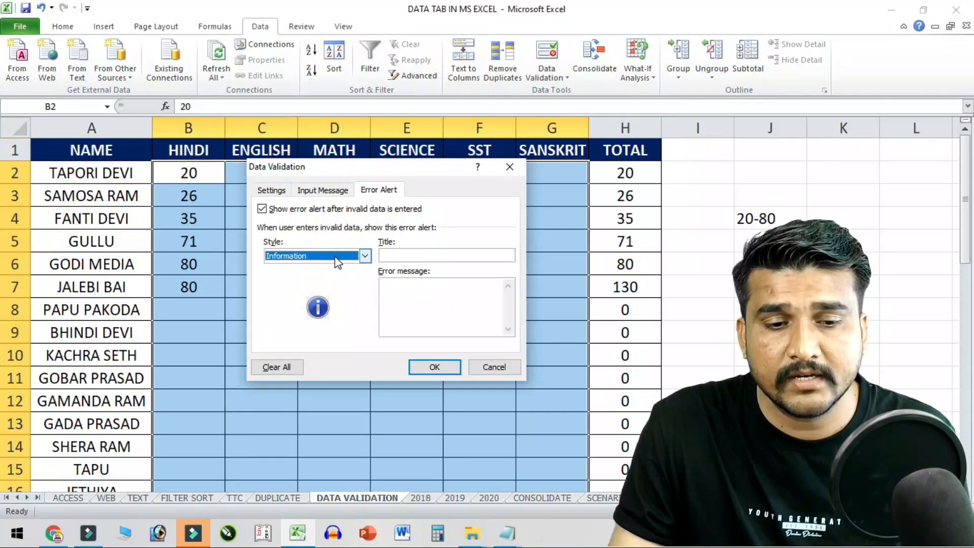
pyautogui.click(335, 255)
pyautogui.click(304, 269)
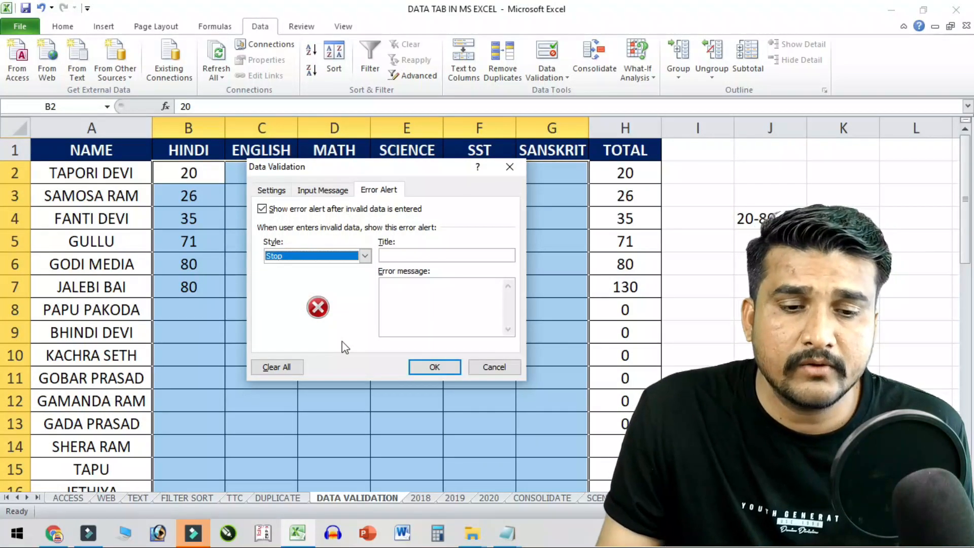
# - Enter the error alert text 'HI TYPE KARNA HE', apply the Stop alert, and select D3
pyautogui.click(408, 254)
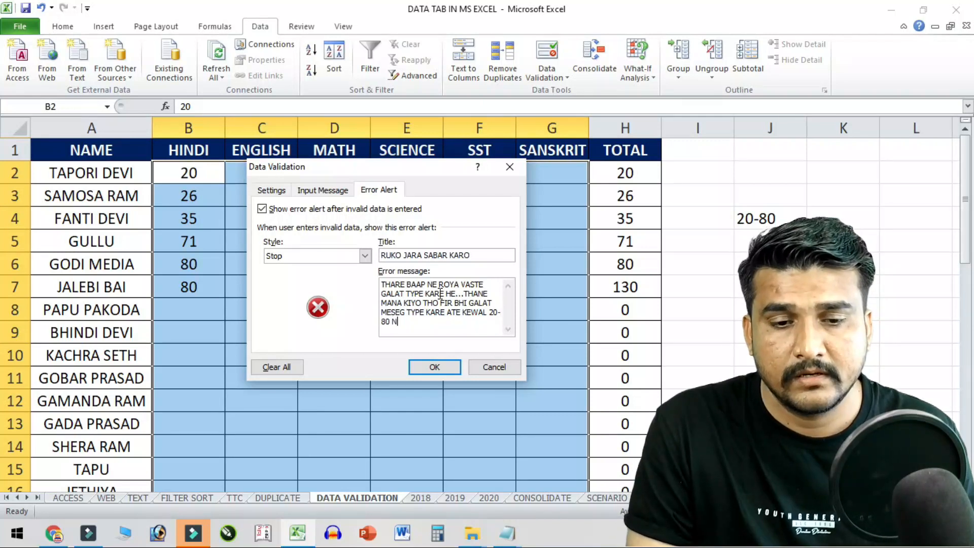
pyautogui.write('HI T')
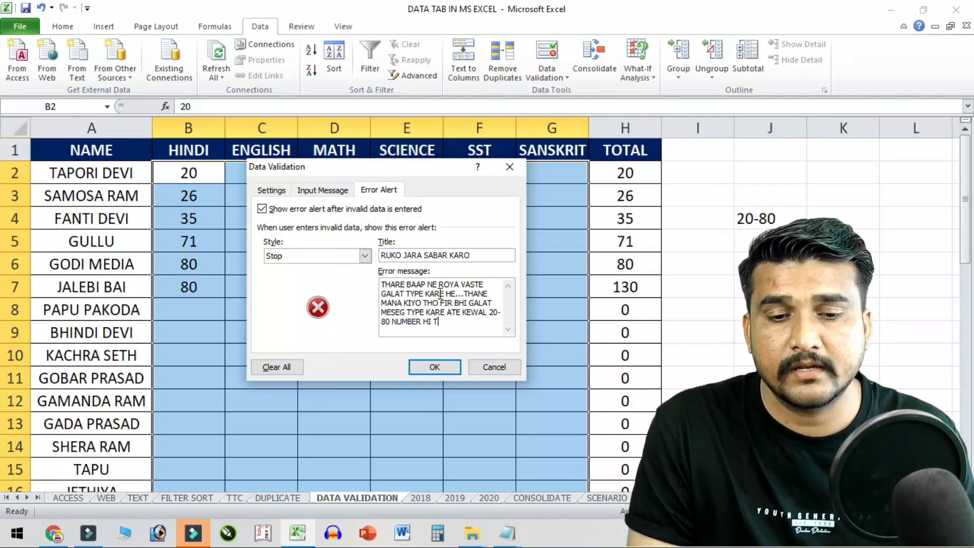
pyautogui.write('YPE KARNA HE')
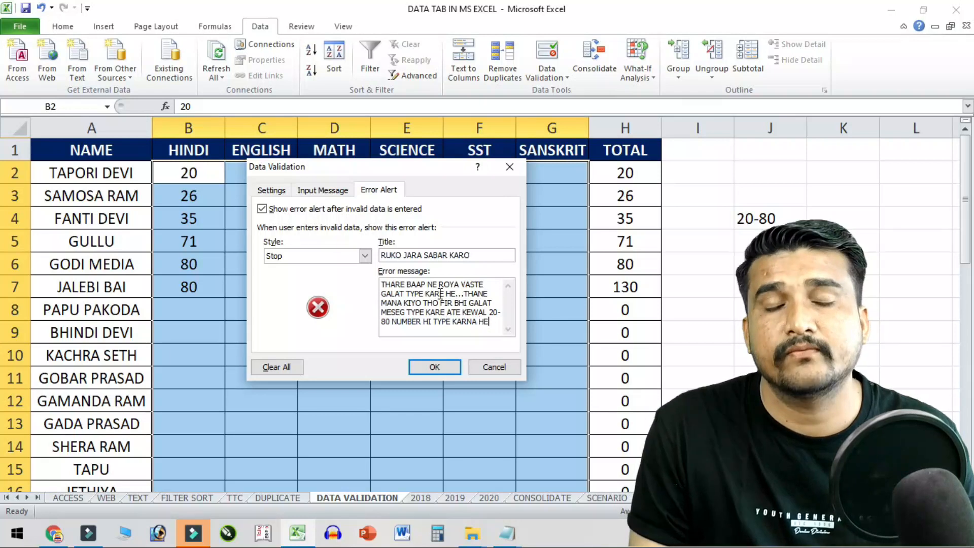
pyautogui.click(434, 366)
pyautogui.click(329, 203)
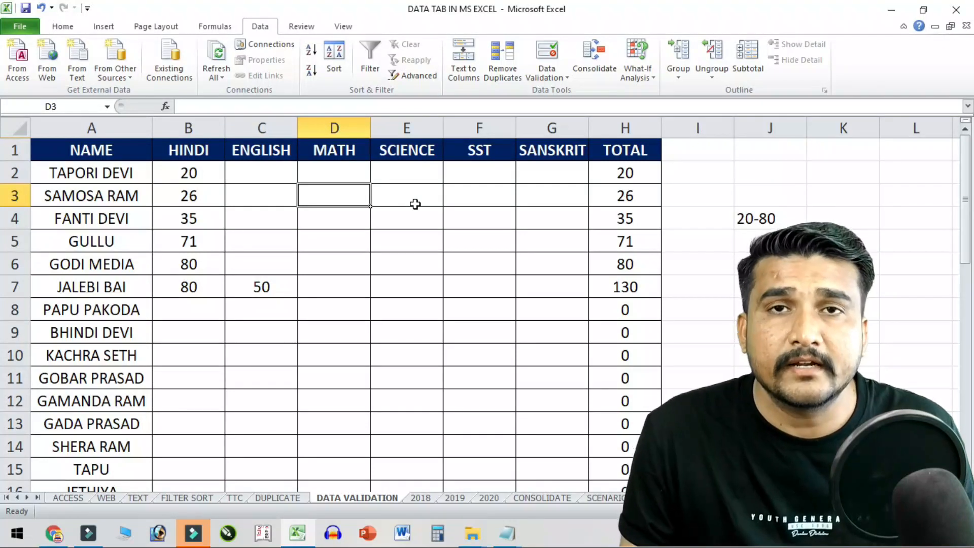
pyautogui.write('18')
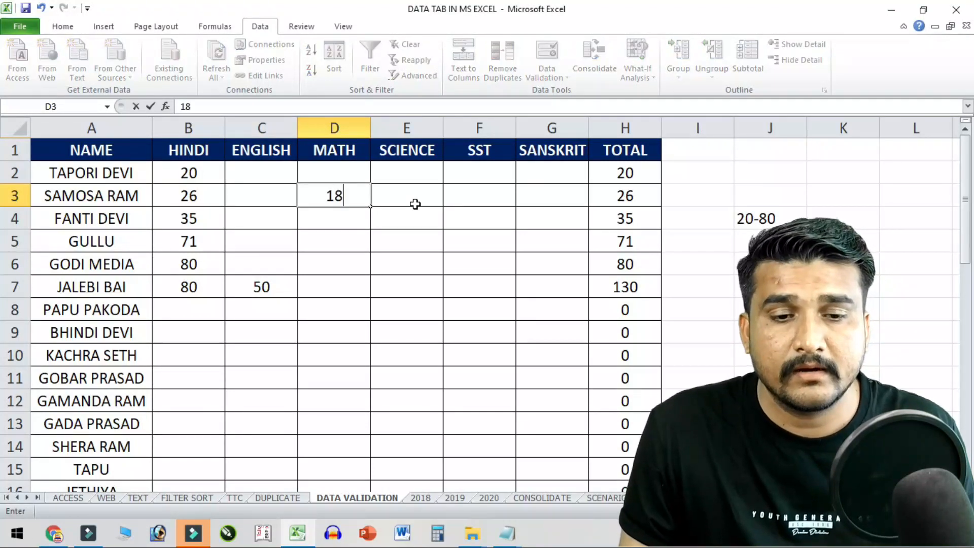
pyautogui.press('Return')
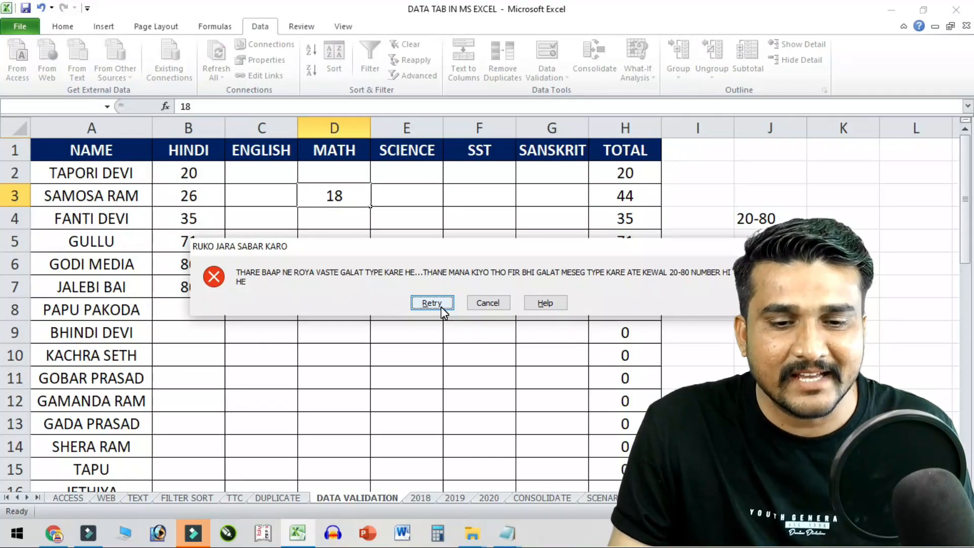
pyautogui.click(485, 302)
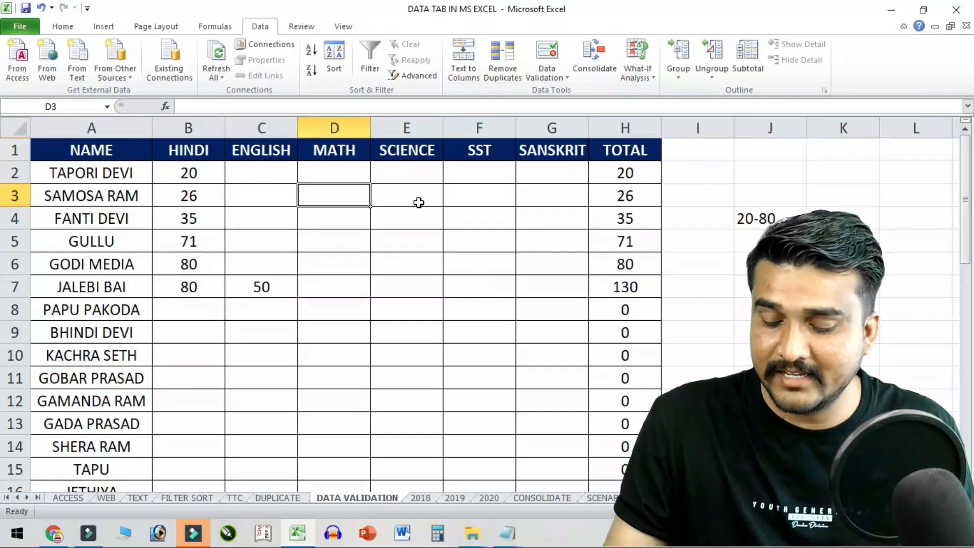
pyautogui.write('85')
pyautogui.press('Return')
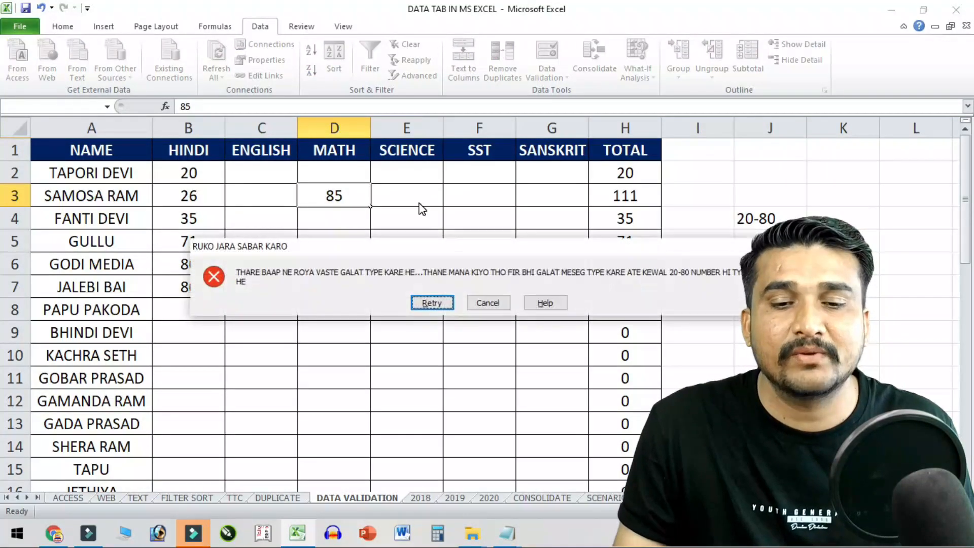
pyautogui.click(503, 303)
pyautogui.click(367, 248)
pyautogui.click(560, 61)
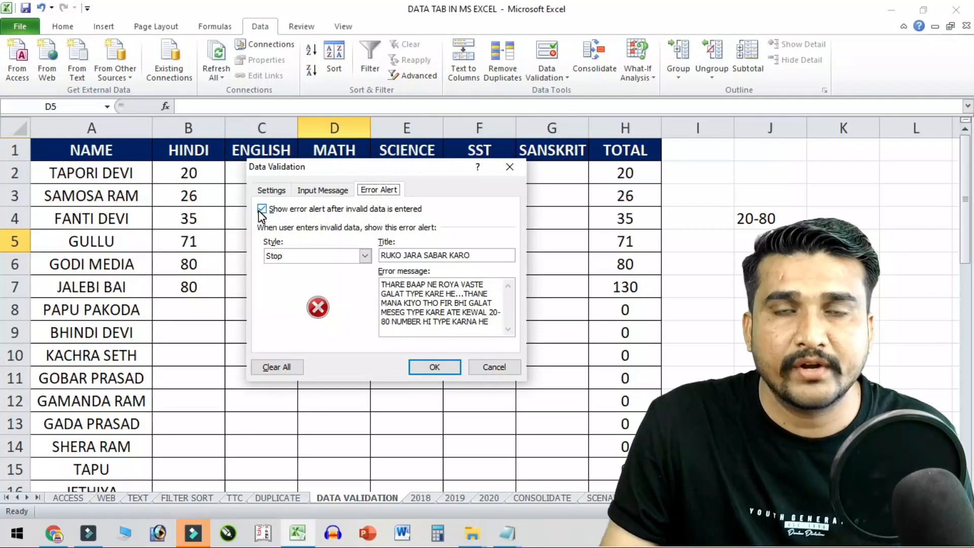
pyautogui.click(322, 189)
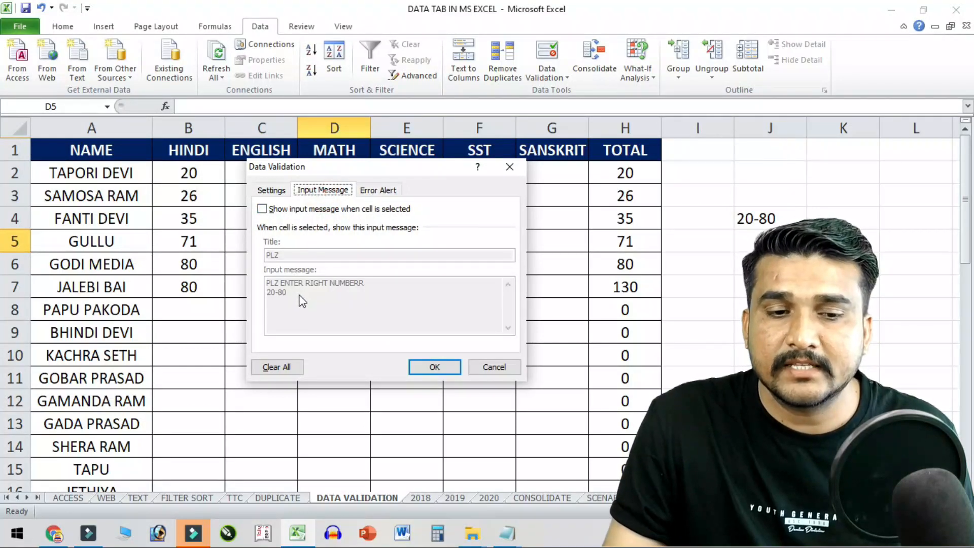
pyautogui.click(283, 193)
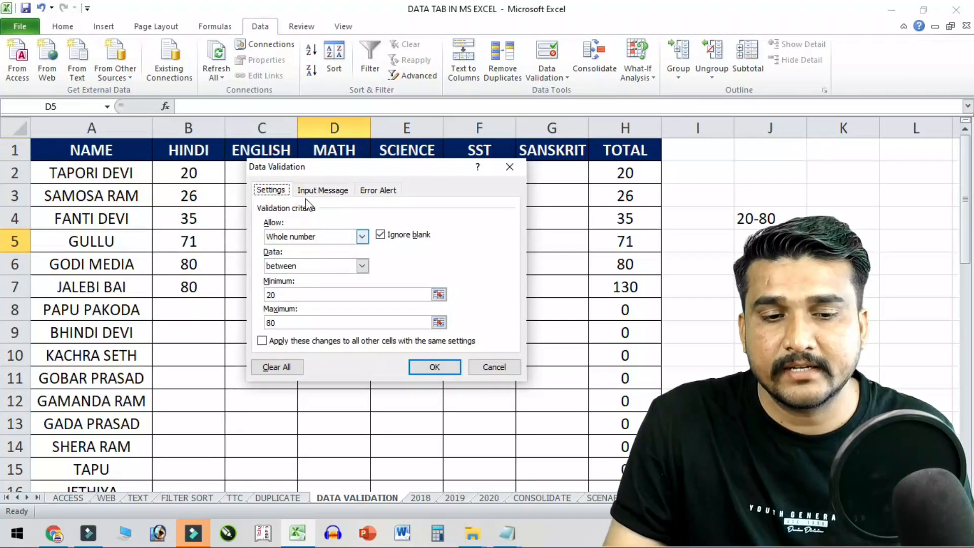
pyautogui.click(360, 237)
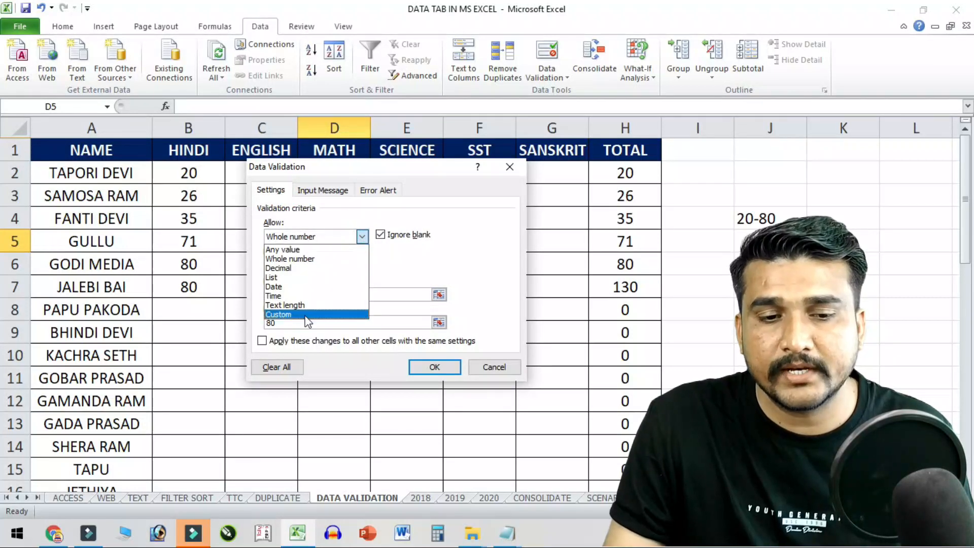
pyautogui.click(488, 366)
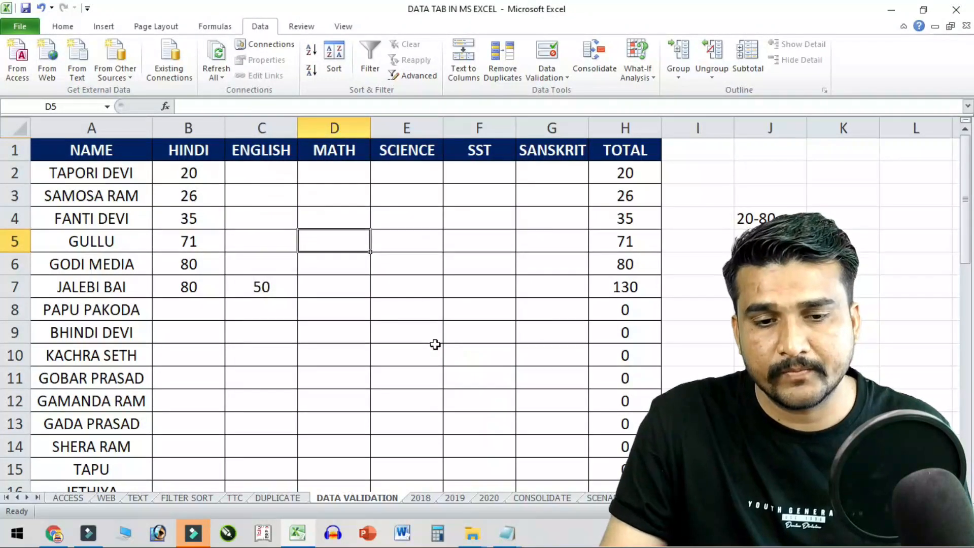
# - Scroll to the lower marks table and show the Data Validation dropdown options
pyautogui.click(435, 351)
pyautogui.scroll(-6, 435, 351)
pyautogui.scroll(-2, 347, 311)
pyautogui.scroll(2, 347, 310)
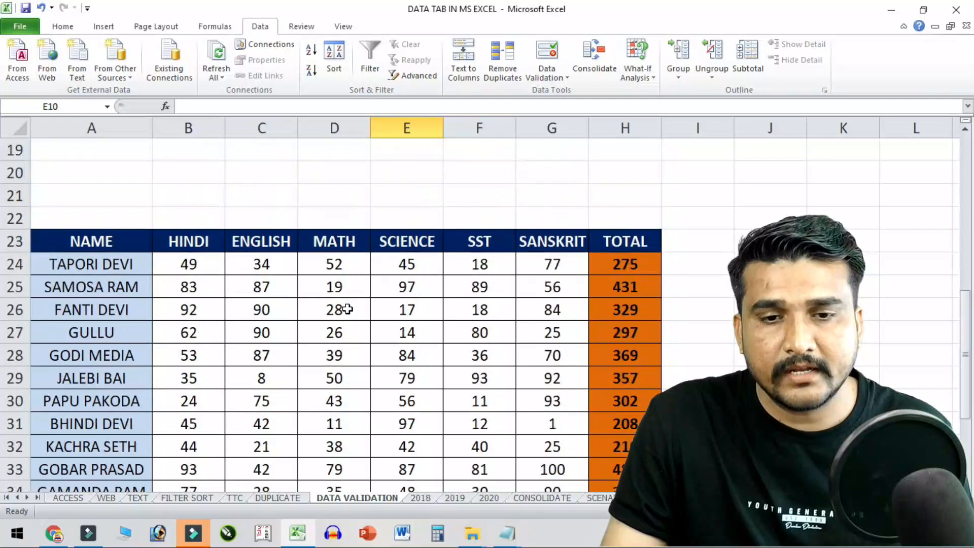
pyautogui.click(549, 75)
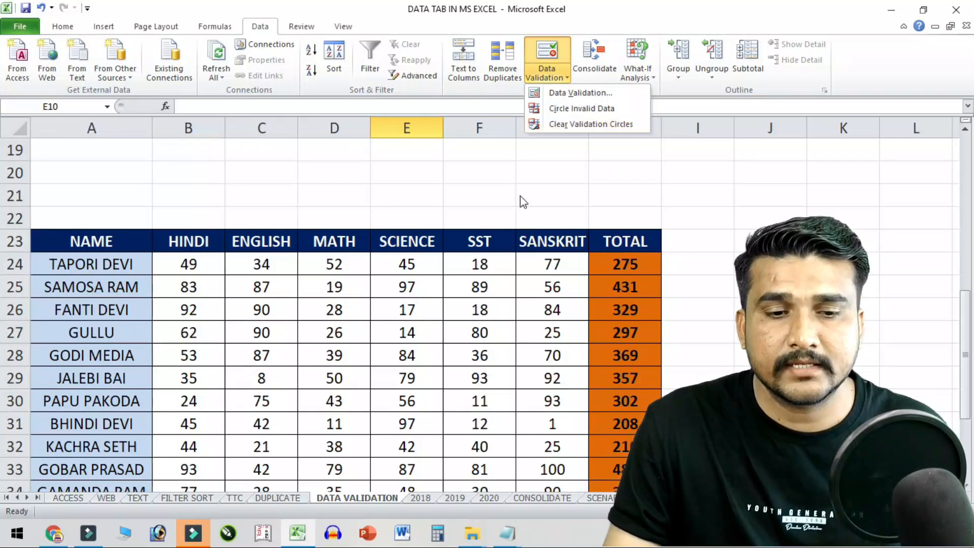
# - Close the validation options, then briefly select and deselect the upper marks B2:G11
pyautogui.click(463, 202)
pyautogui.scroll(6, 472, 244)
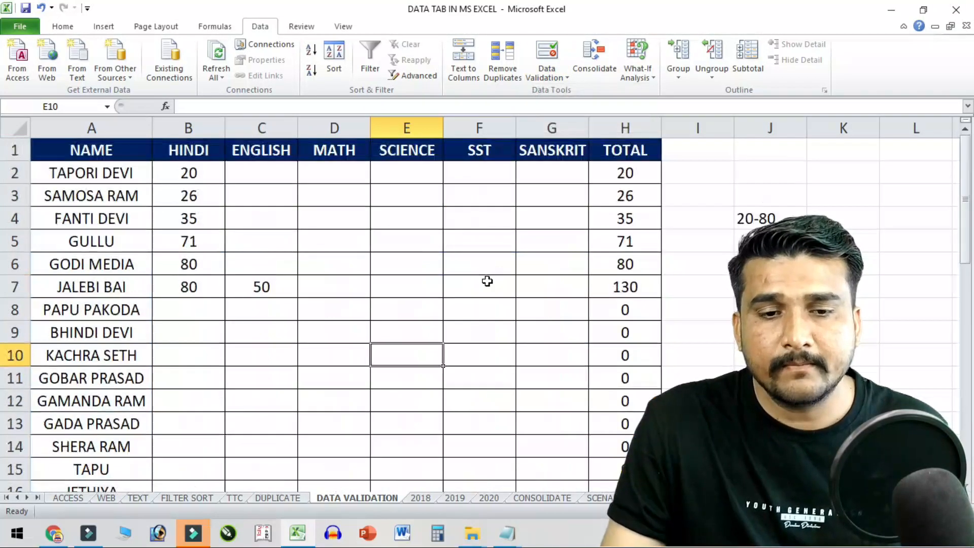
pyautogui.moveTo(203, 175); pyautogui.dragTo(558, 401)
pyautogui.click(368, 307)
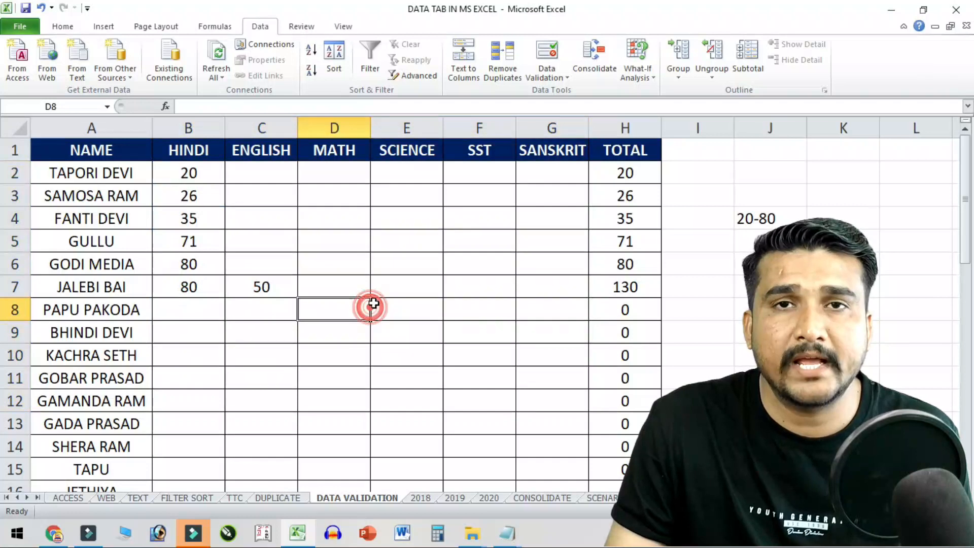
pyautogui.click(412, 291)
# - Select the lower table's marks B24:G40 and open their Data Validation settings
pyautogui.scroll(-9, 412, 294)
pyautogui.scroll(3, 421, 325)
pyautogui.scroll(-2, 417, 323)
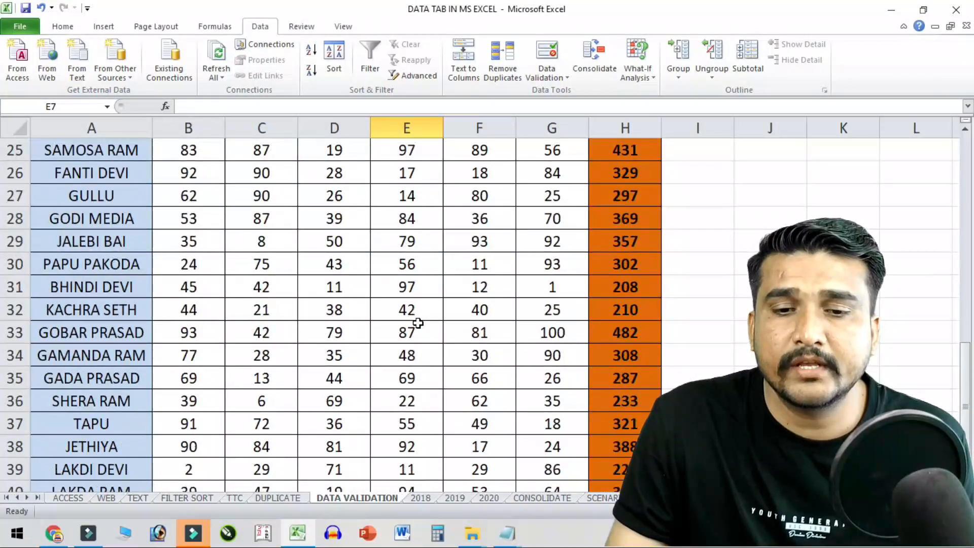
pyautogui.scroll(1, 417, 323)
pyautogui.keyDown('ctrl'); pyautogui.scroll(-1, 419, 273); pyautogui.keyUp('ctrl')
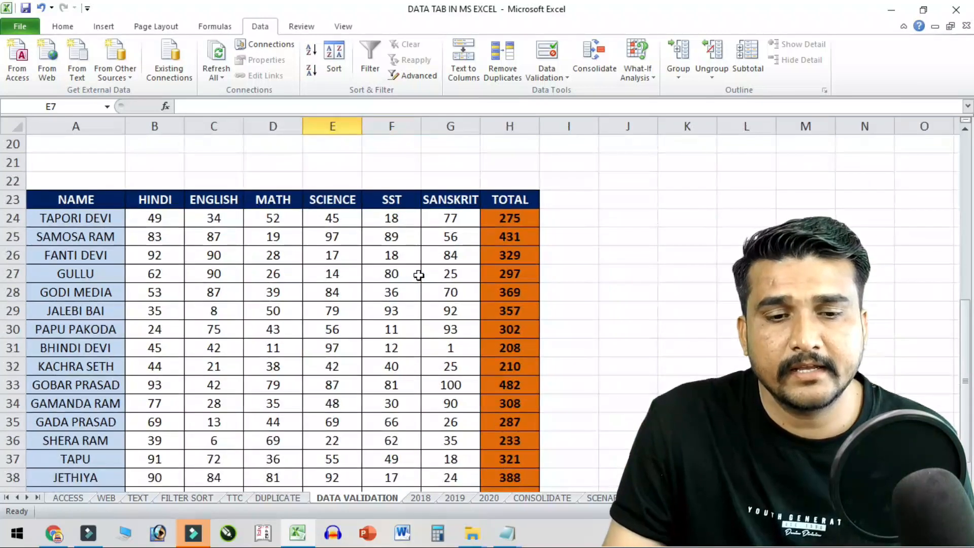
pyautogui.scroll(-1, 416, 275)
pyautogui.moveTo(151, 162); pyautogui.dragTo(453, 458)
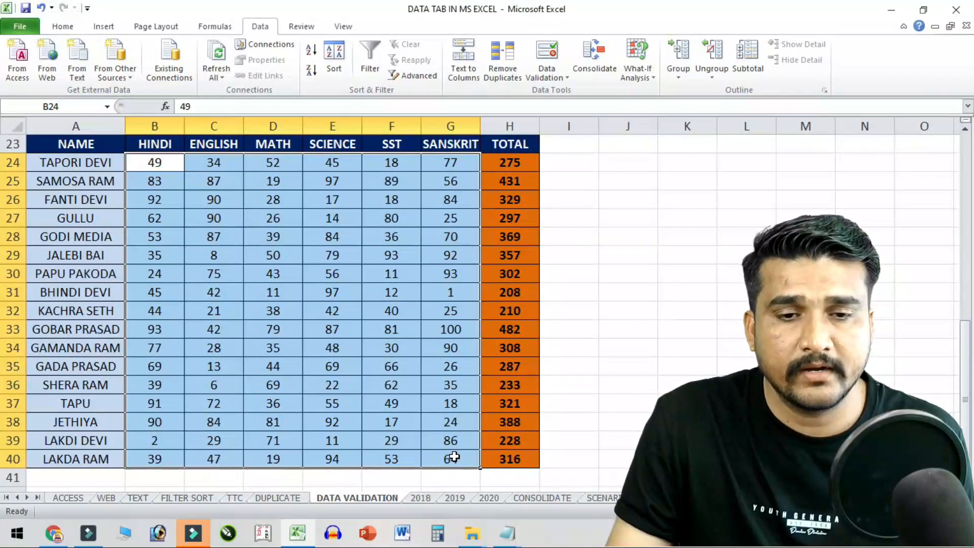
pyautogui.click(547, 55)
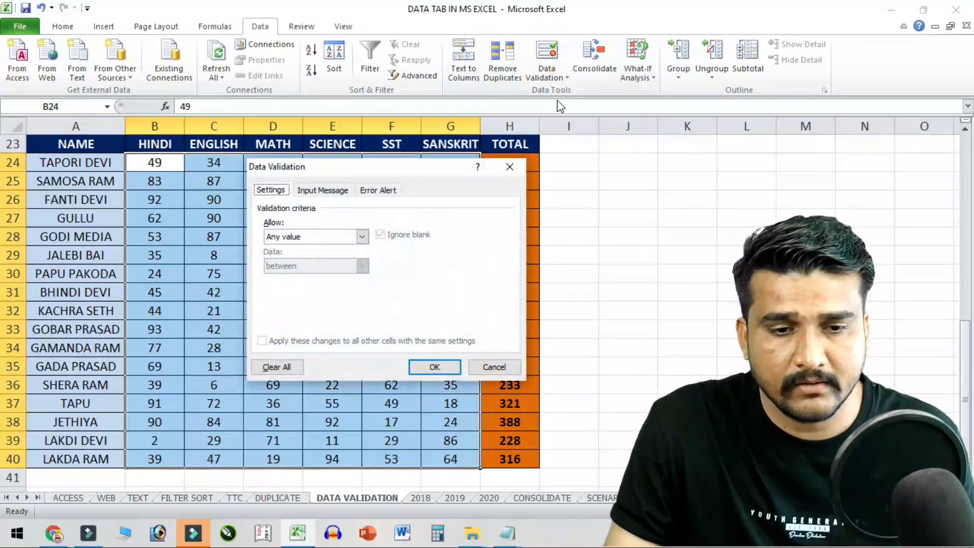
# - Allow only whole numbers with minimum 20 and maximum 80 in B24:G40
pyautogui.moveTo(325, 161); pyautogui.dragTo(529, 24)
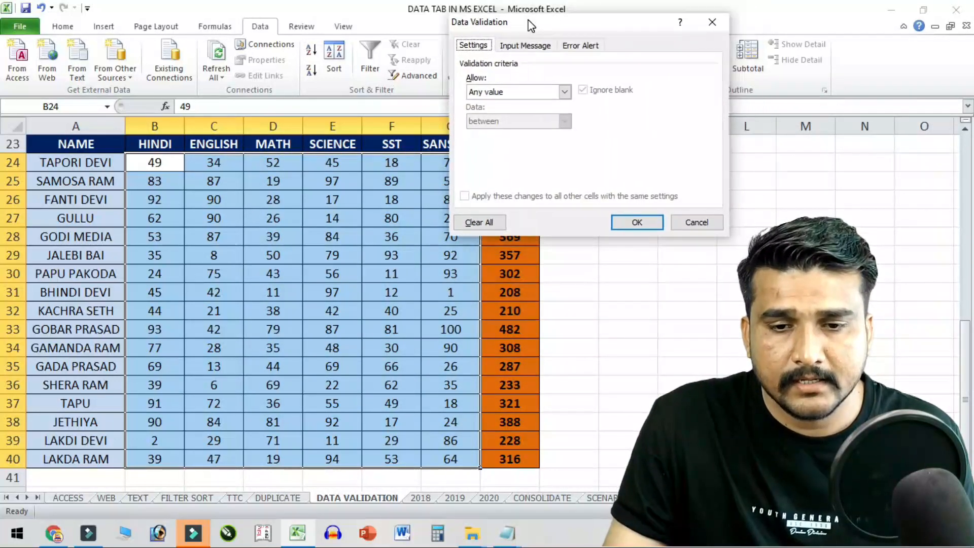
pyautogui.click(513, 91)
pyautogui.click(512, 114)
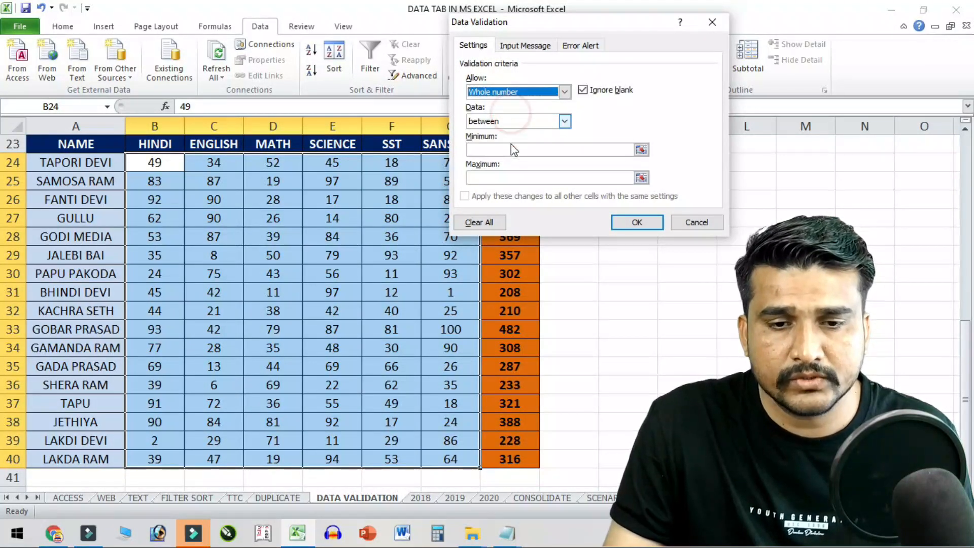
pyautogui.click(511, 150)
pyautogui.write('20')
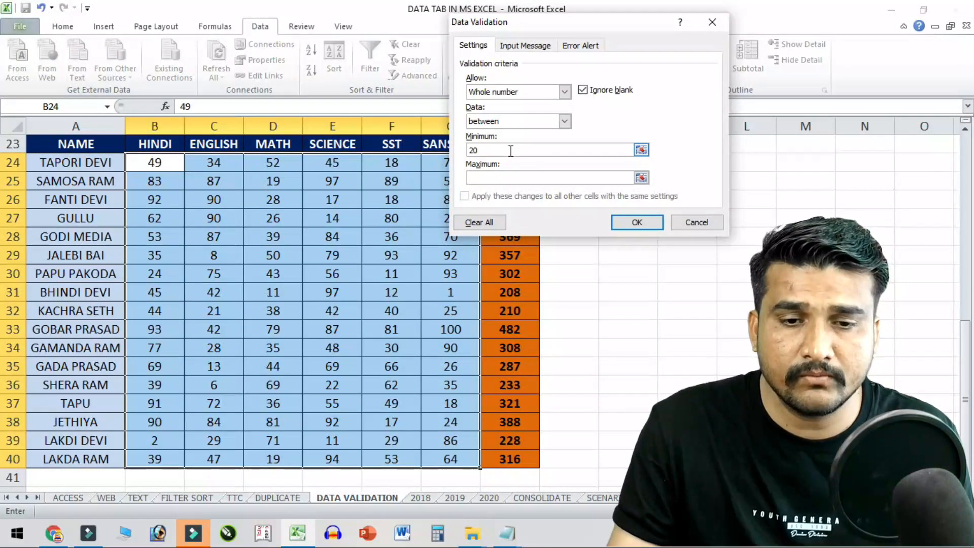
pyautogui.click(634, 225)
pyautogui.click(216, 203)
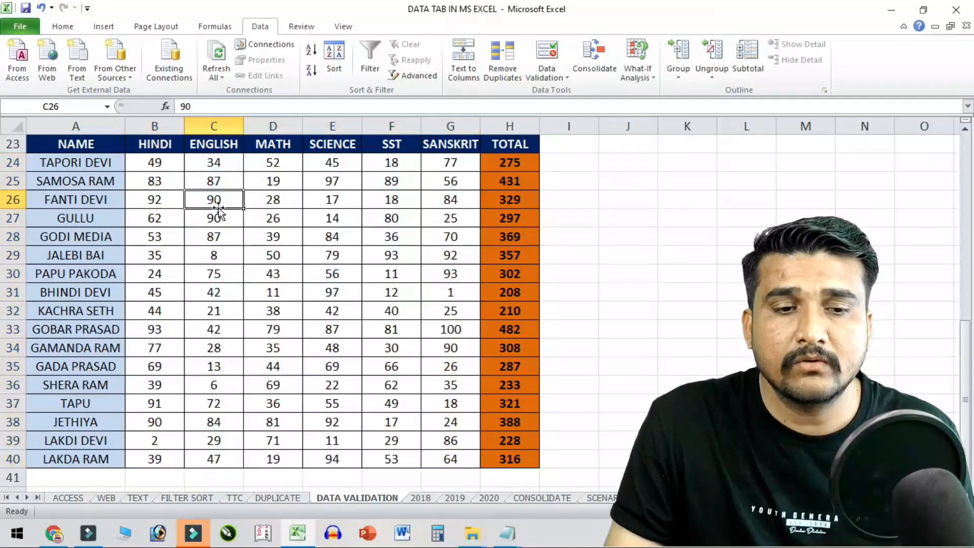
# - Enter 95 in B24, then cancel the rejected entry so B24 stays 49
pyautogui.moveTo(154, 162); pyautogui.dragTo(459, 453)
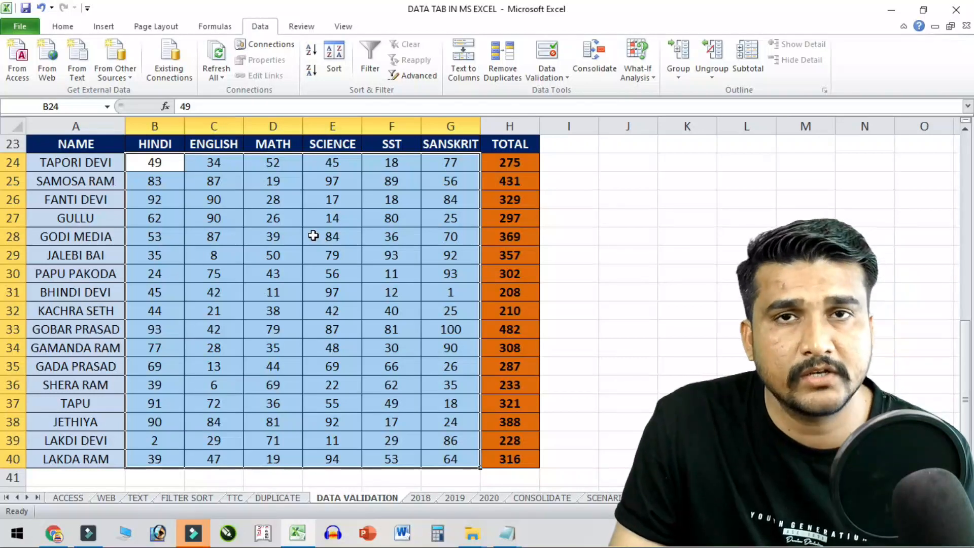
pyautogui.click(315, 302)
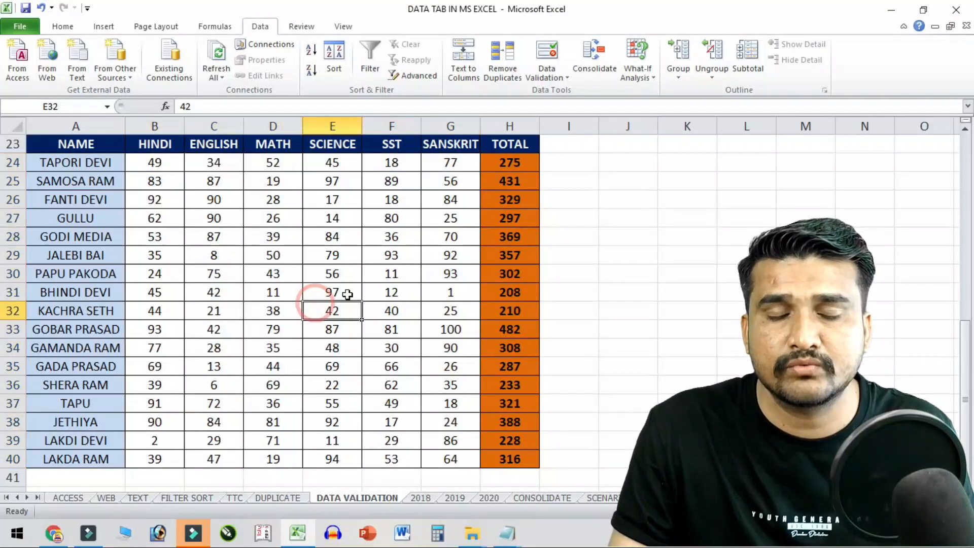
pyautogui.click(163, 162)
pyautogui.write('95')
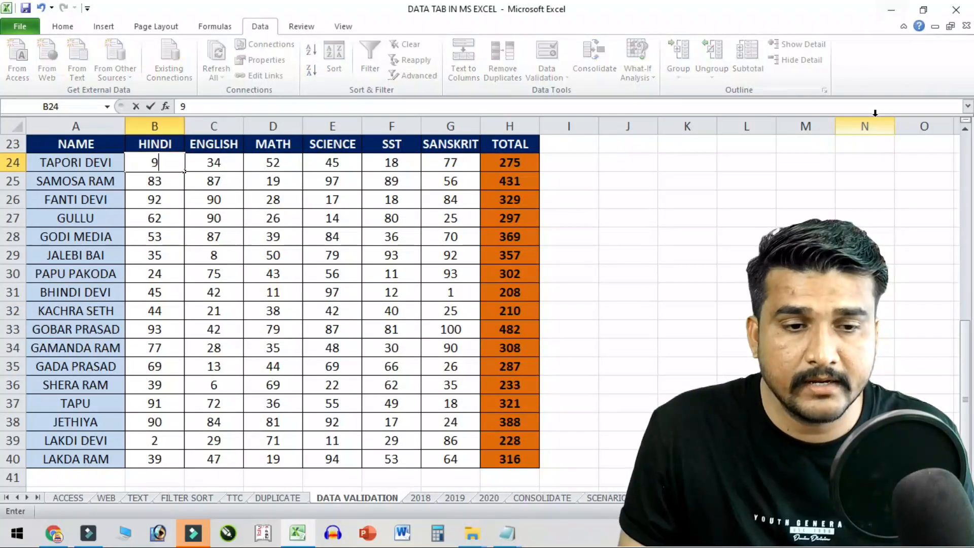
pyautogui.press('Return')
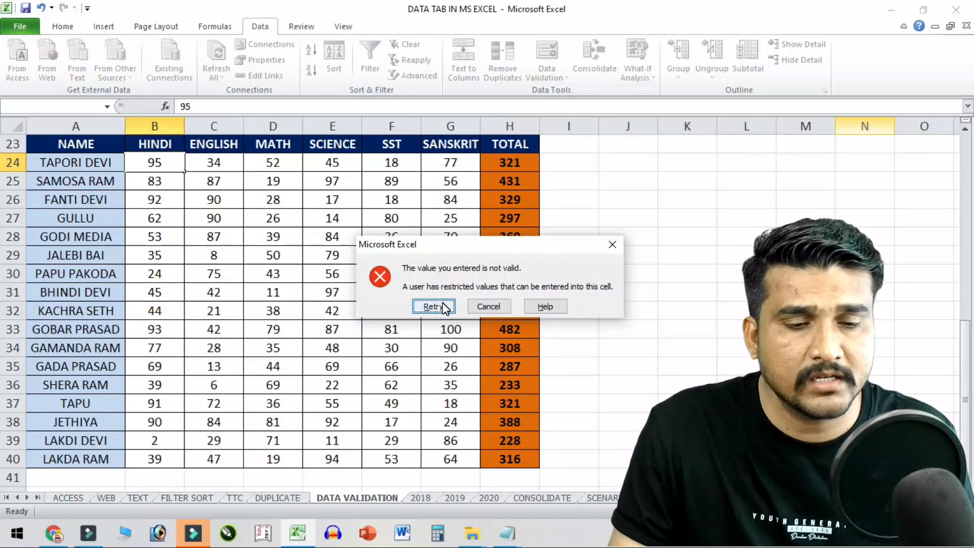
pyautogui.click(481, 304)
# - Point out out-of-range marks like 11, 12, 1, 84, 90, 91 and 93, then show validation options
pyautogui.click(184, 197)
pyautogui.click(290, 291)
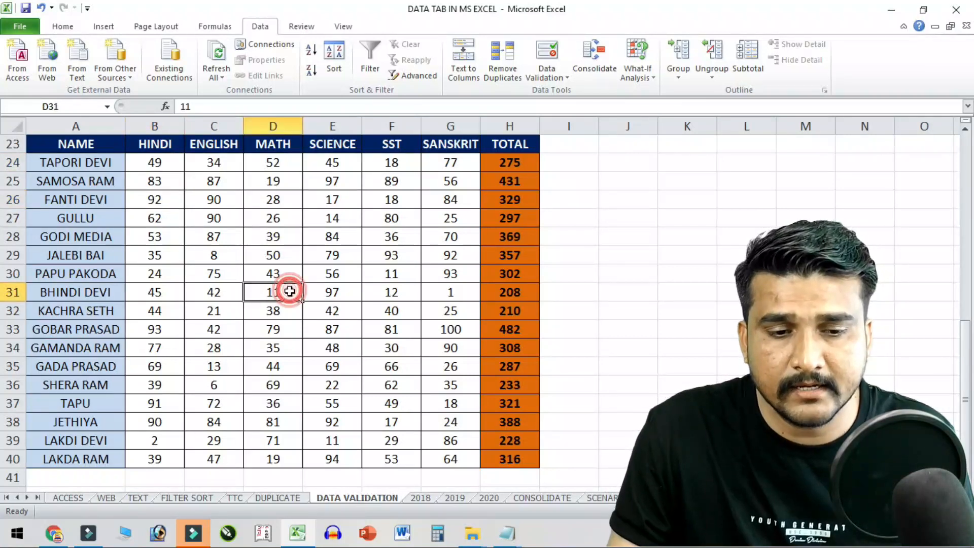
pyautogui.click(403, 294)
pyautogui.click(443, 293)
pyautogui.click(409, 273)
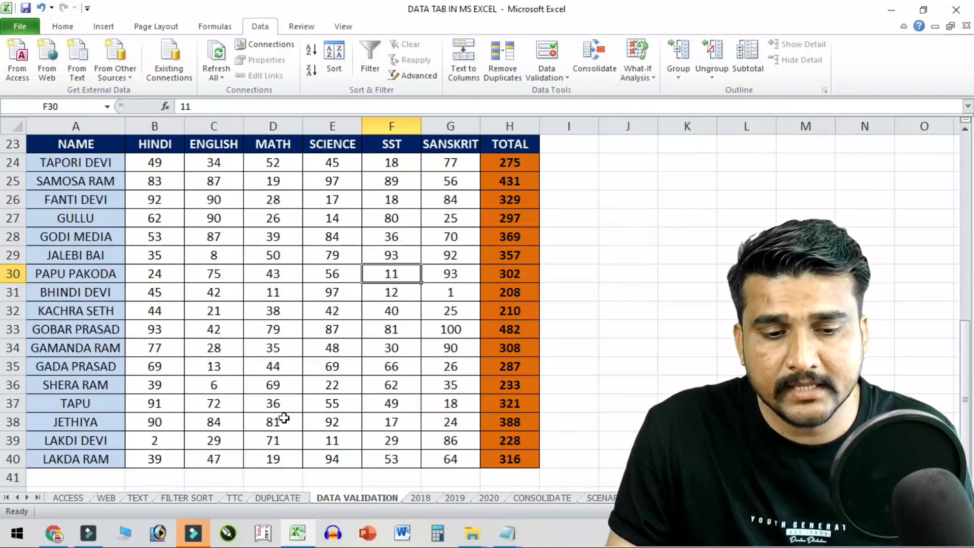
pyautogui.click(211, 422)
pyautogui.click(165, 422)
pyautogui.click(164, 400)
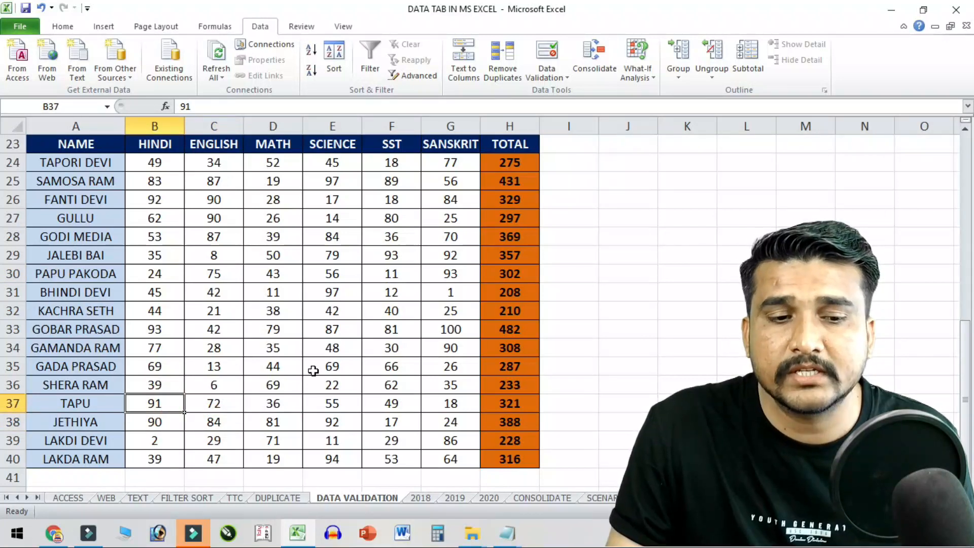
pyautogui.click(170, 332)
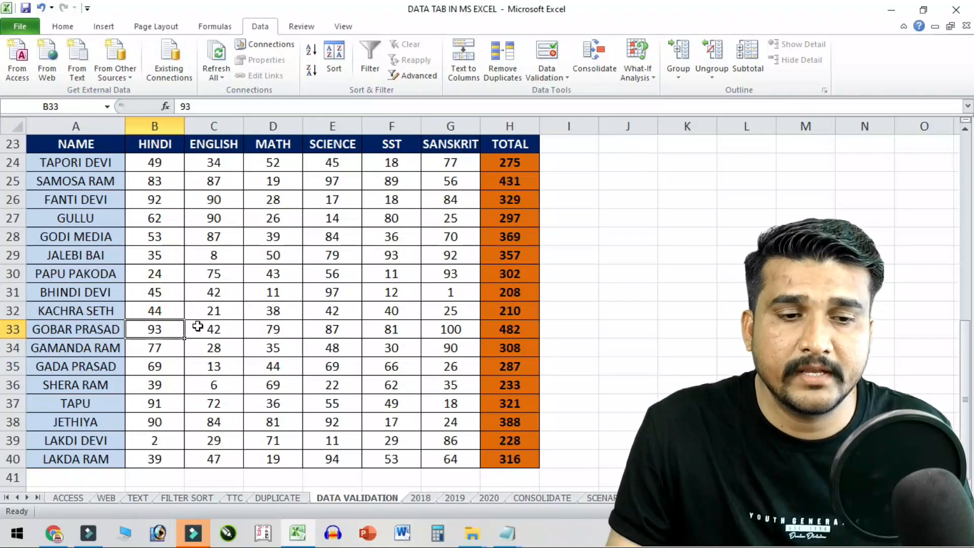
pyautogui.click(547, 76)
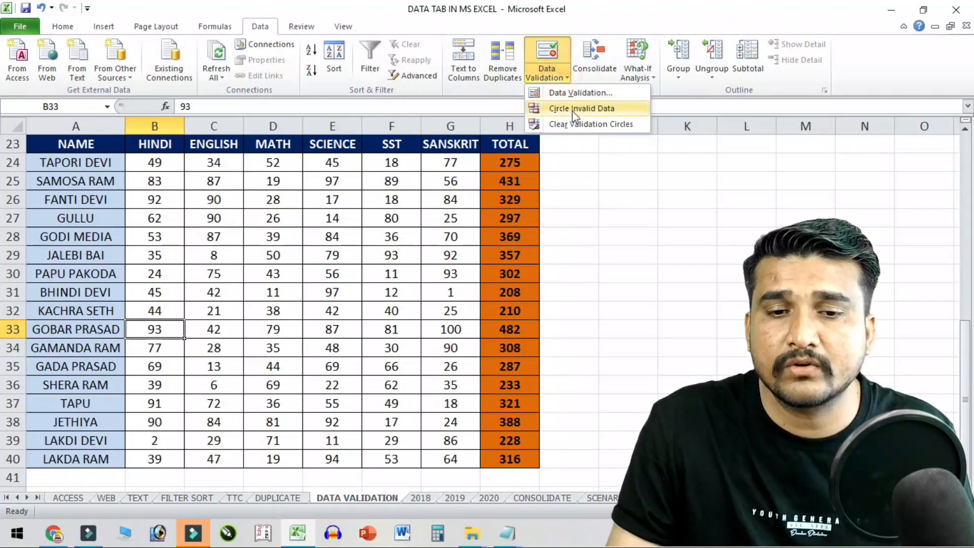
# - Circle invalid data, then correct B25 to 80 after 81 is refused, and B26 to 29
pyautogui.click(622, 109)
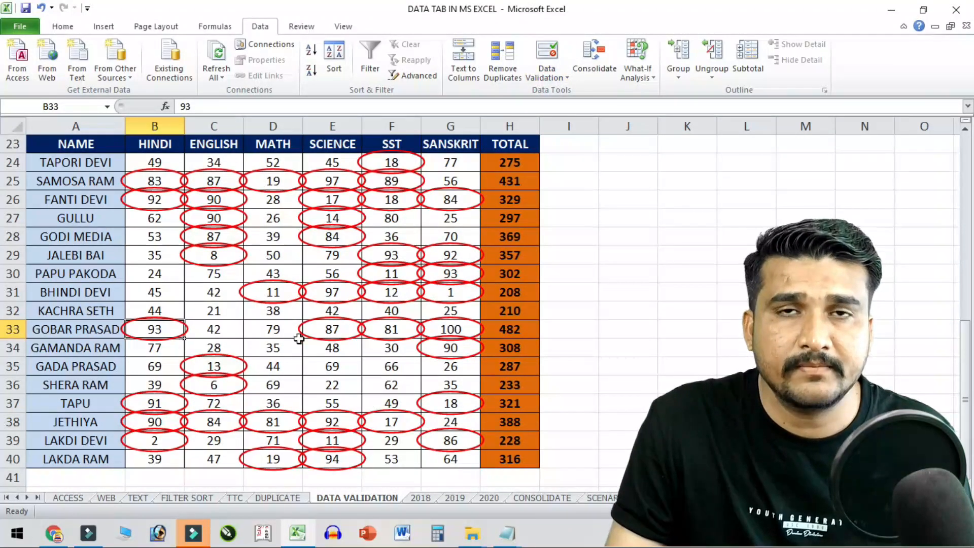
pyautogui.click(160, 184)
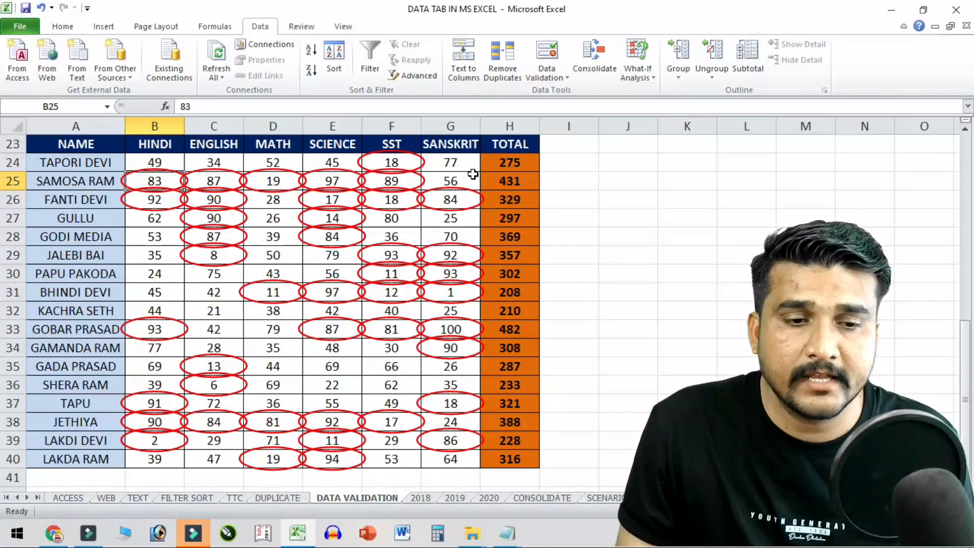
pyautogui.write('81')
pyautogui.press('Return')
pyautogui.press('Return')
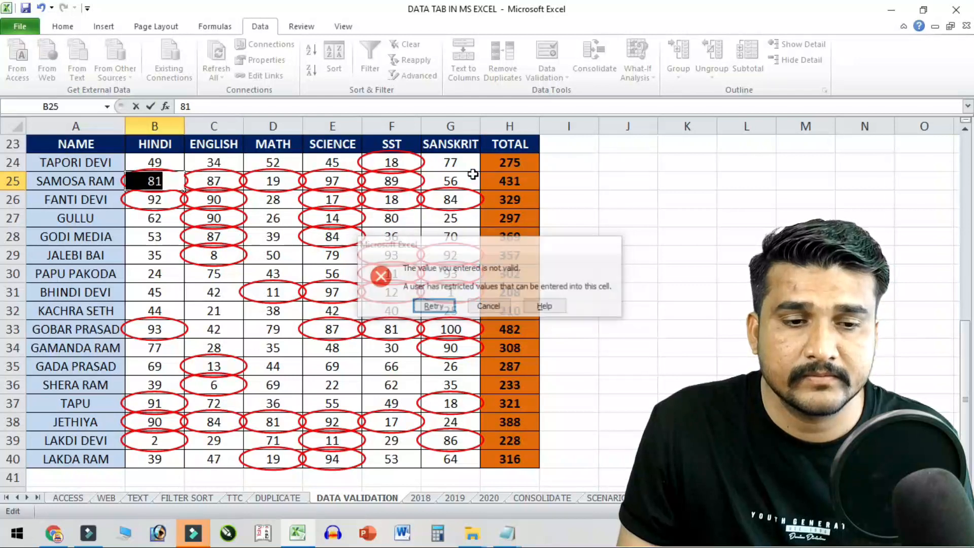
pyautogui.write('80')
pyautogui.press('Return')
pyautogui.write('29')
pyautogui.press('Return')
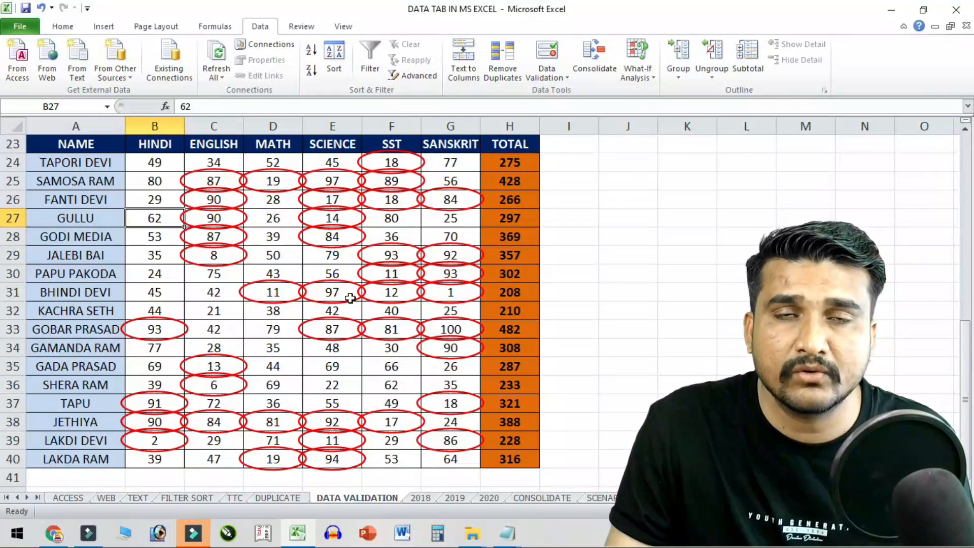
# - Clear all invalid-data validation circles from the marks table
pyautogui.click(349, 233)
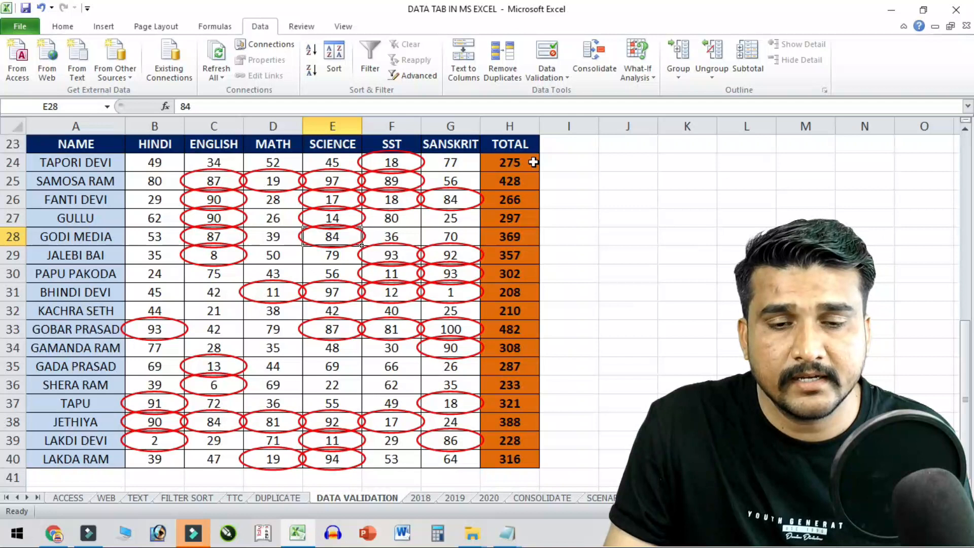
pyautogui.click(547, 75)
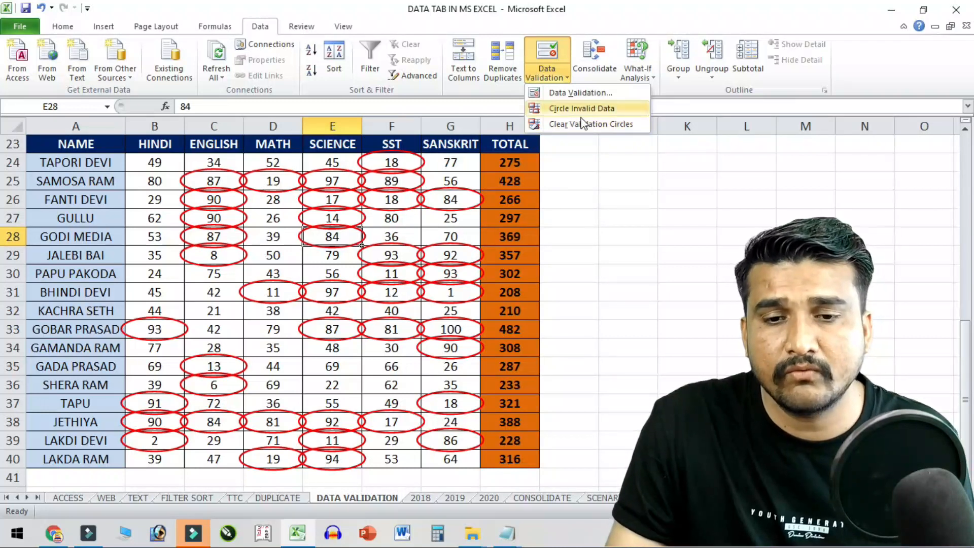
pyautogui.click(628, 127)
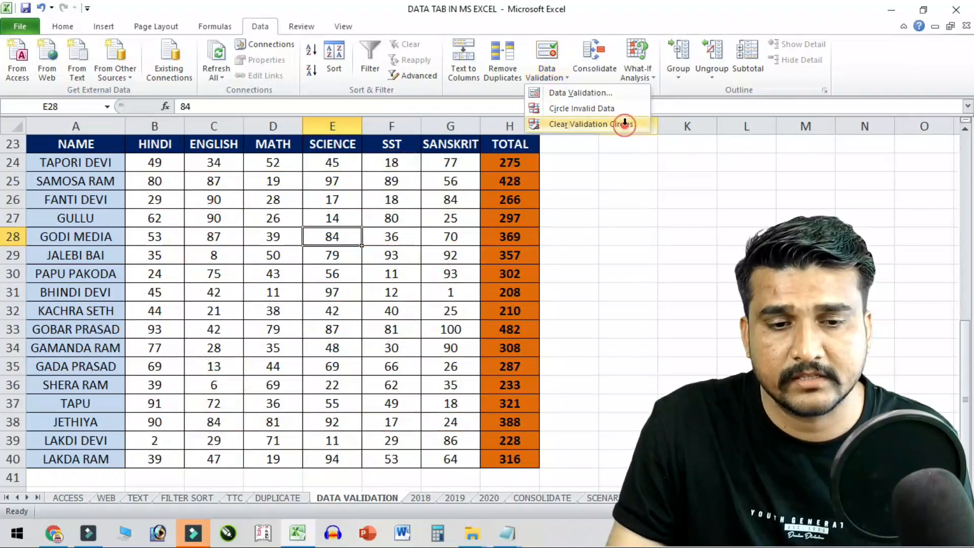
pyautogui.click(560, 77)
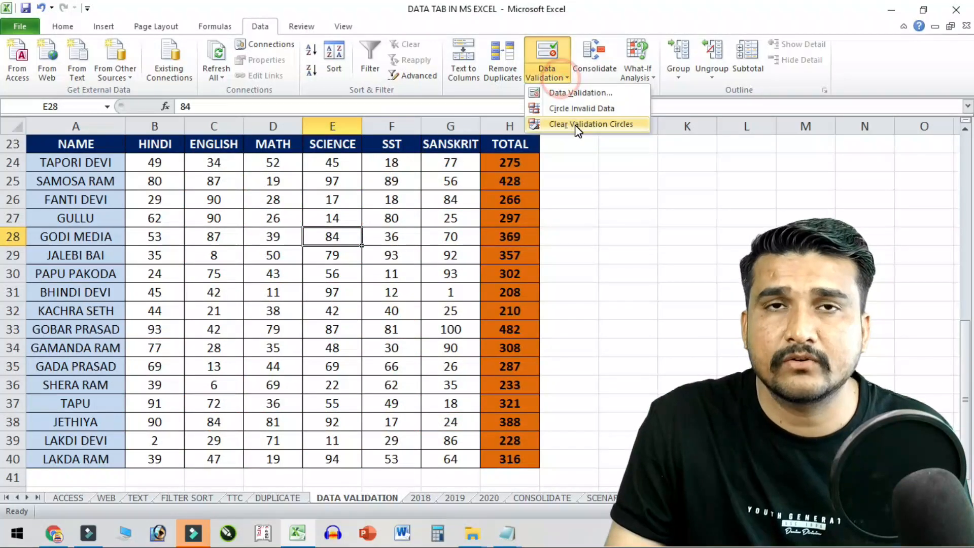
pyautogui.click(353, 287)
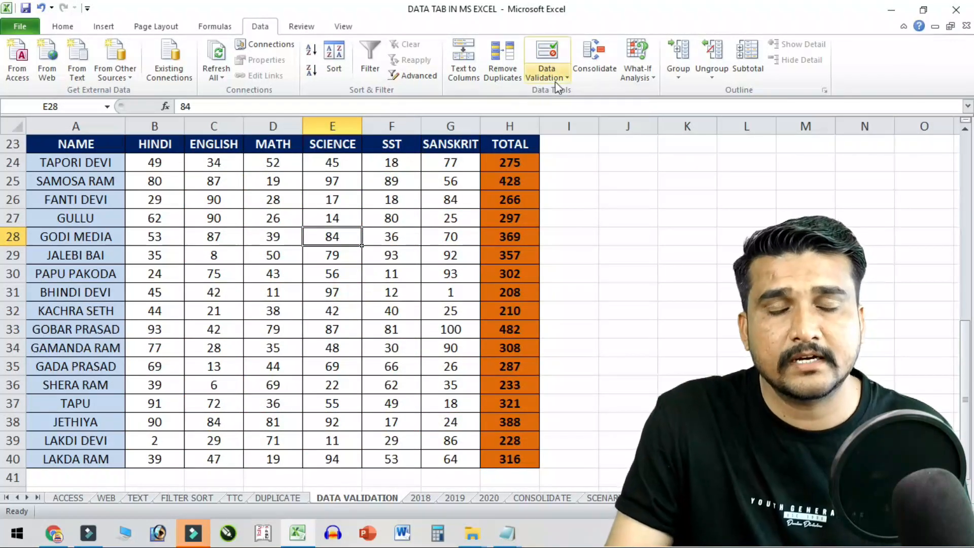
pyautogui.scroll(7, 427, 294)
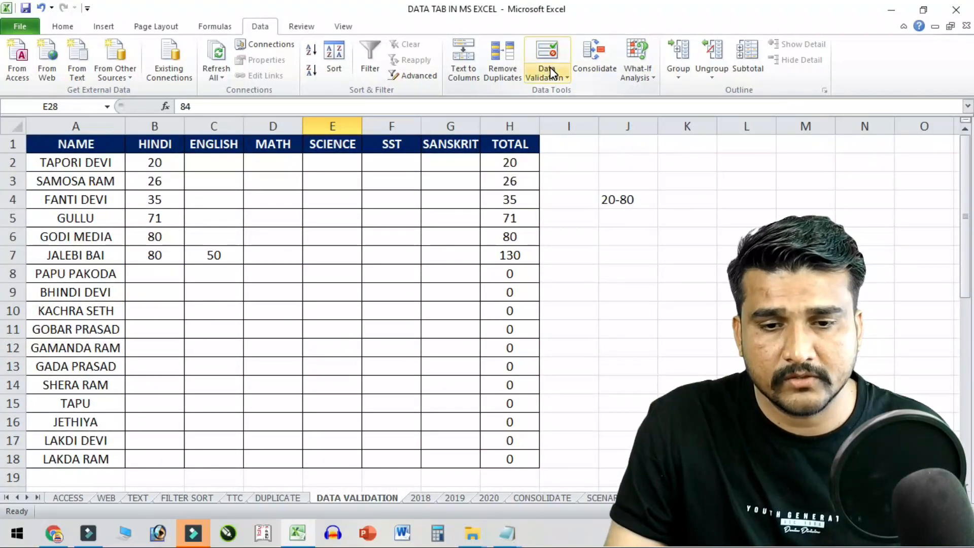
# - Copy the names A2:A18 into column L starting at L2, then undo the paste
pyautogui.moveTo(90, 170); pyautogui.dragTo(94, 459)
pyautogui.hotkey('ctrl', 'c')
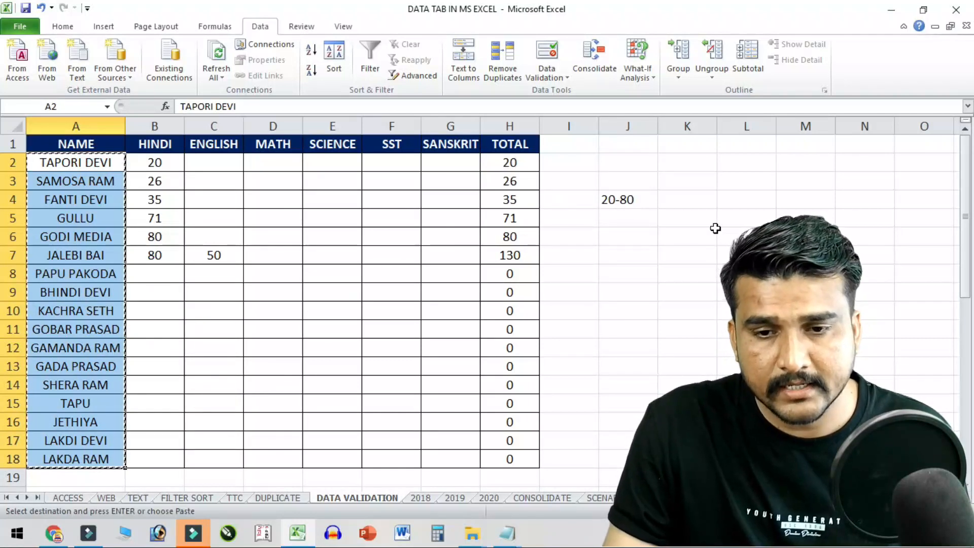
pyautogui.click(749, 166)
pyautogui.press('Return')
pyautogui.hotkey('ctrl', 'z')
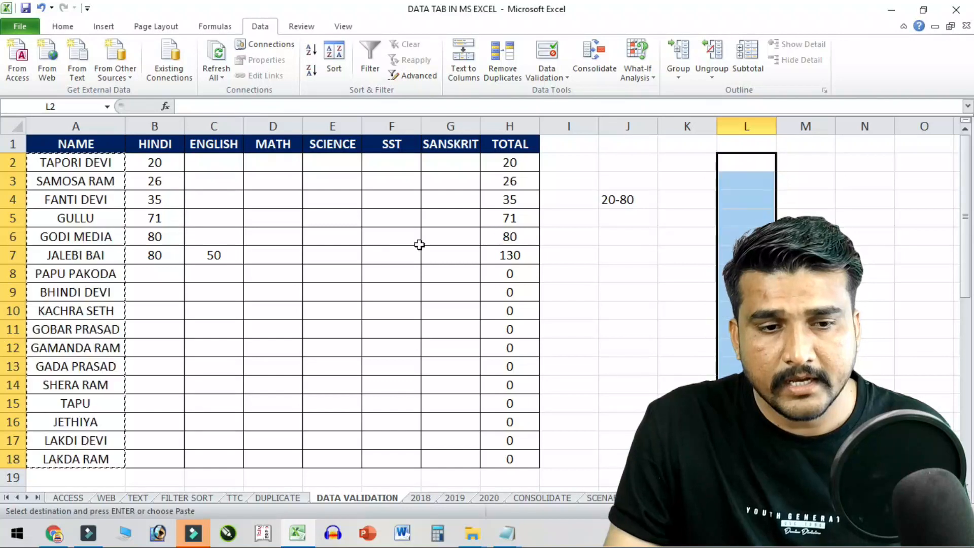
# - Widen column C and rename the ENGLISH header to CITY
pyautogui.moveTo(247, 199); pyautogui.dragTo(213, 198)
pyautogui.click(178, 147)
pyautogui.click(218, 145)
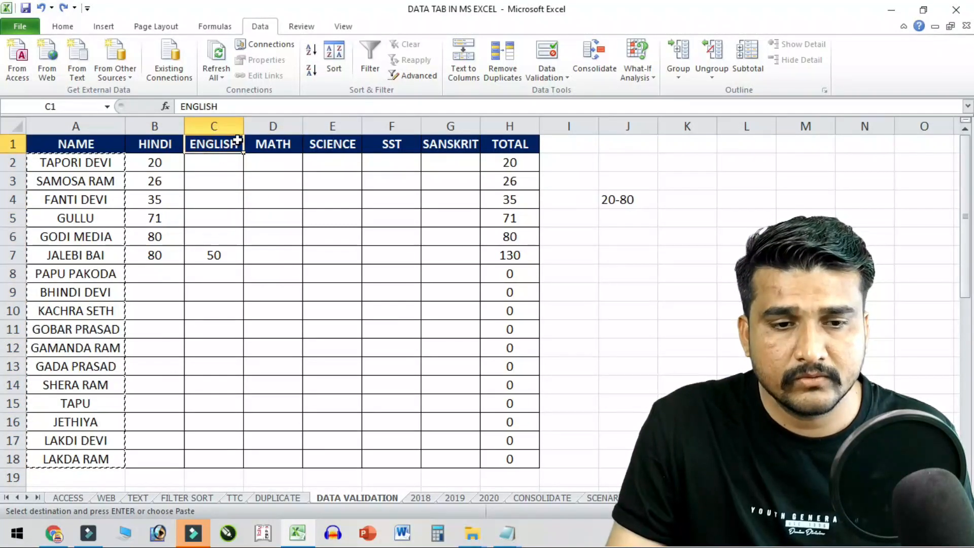
pyautogui.moveTo(245, 124); pyautogui.dragTo(311, 125)
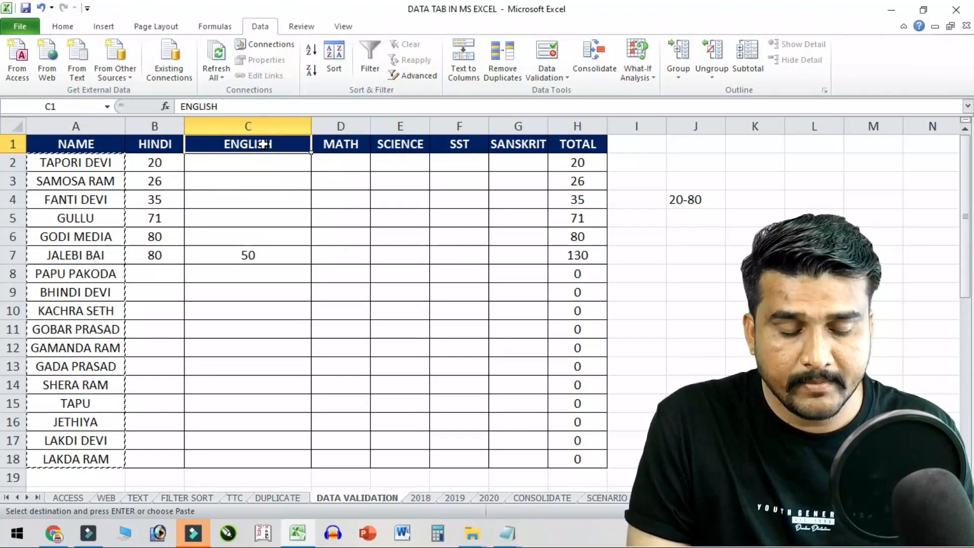
pyautogui.write('CITY')
pyautogui.press('Return')
# - Clear the 50 from C7 and select the CITY cells C2:C18
pyautogui.click(264, 255)
pyautogui.press('Delete')
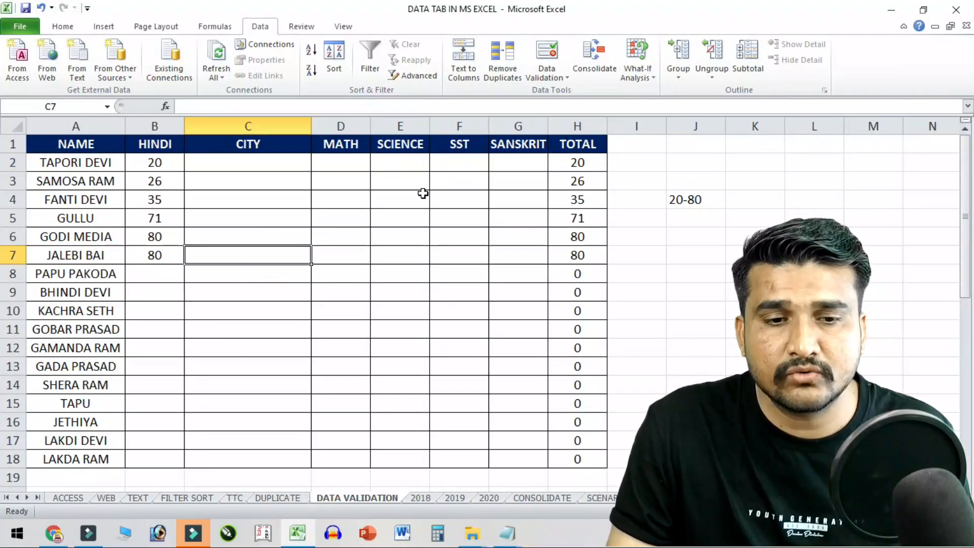
pyautogui.click(276, 169)
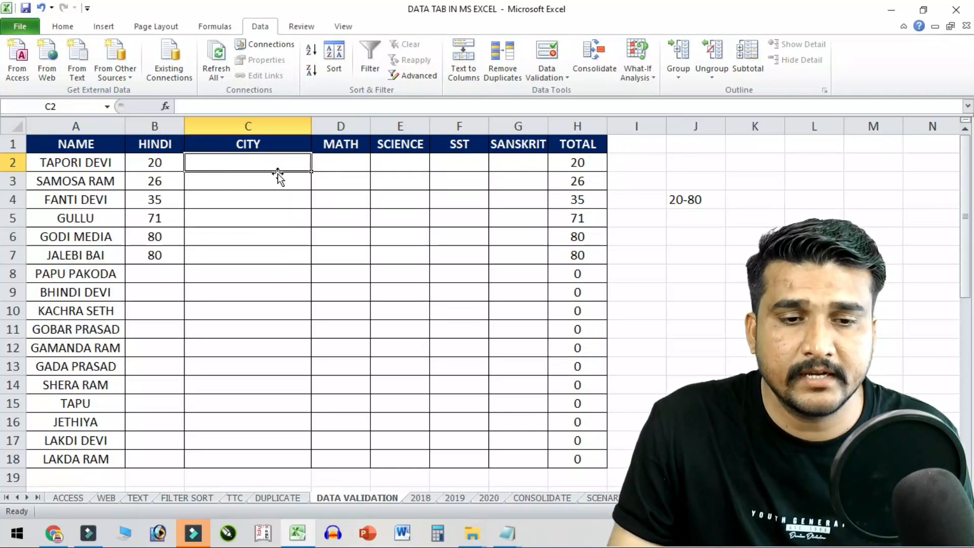
pyautogui.moveTo(277, 164); pyautogui.dragTo(283, 459)
# - Restrict C2:C18 to the list BALOTRA,JAIPUR,JASOL,BARMER,SAJIYALI,PACHHP
pyautogui.click(556, 61)
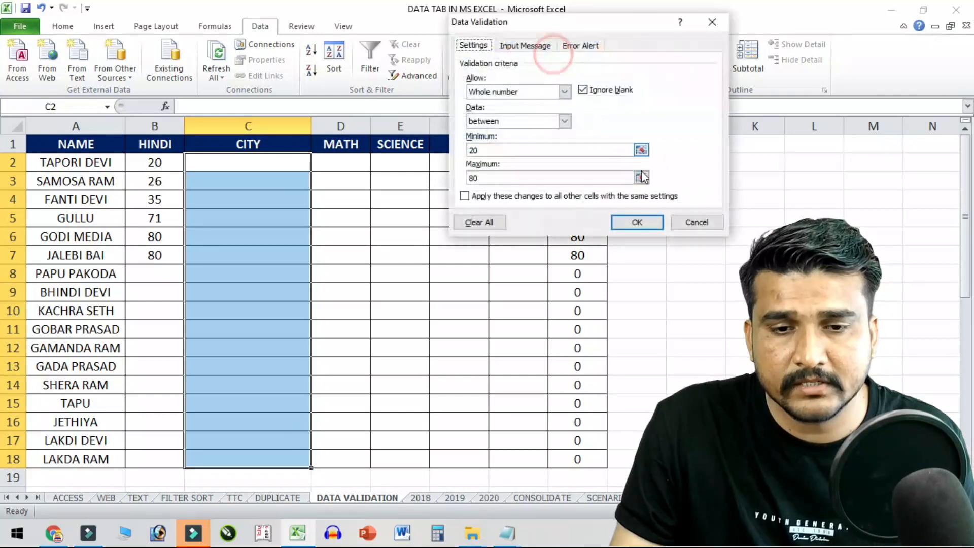
pyautogui.click(560, 92)
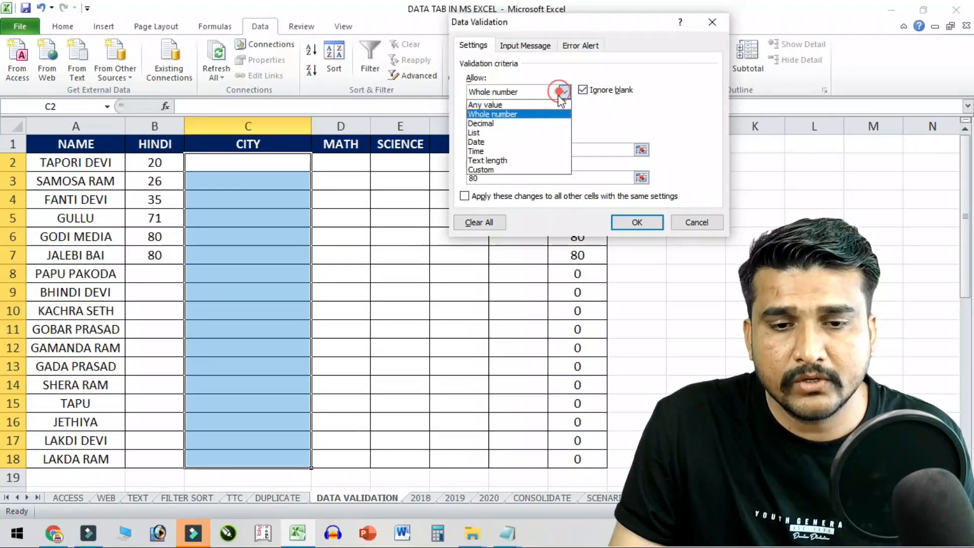
pyautogui.click(487, 133)
pyautogui.doubleClick(503, 152)
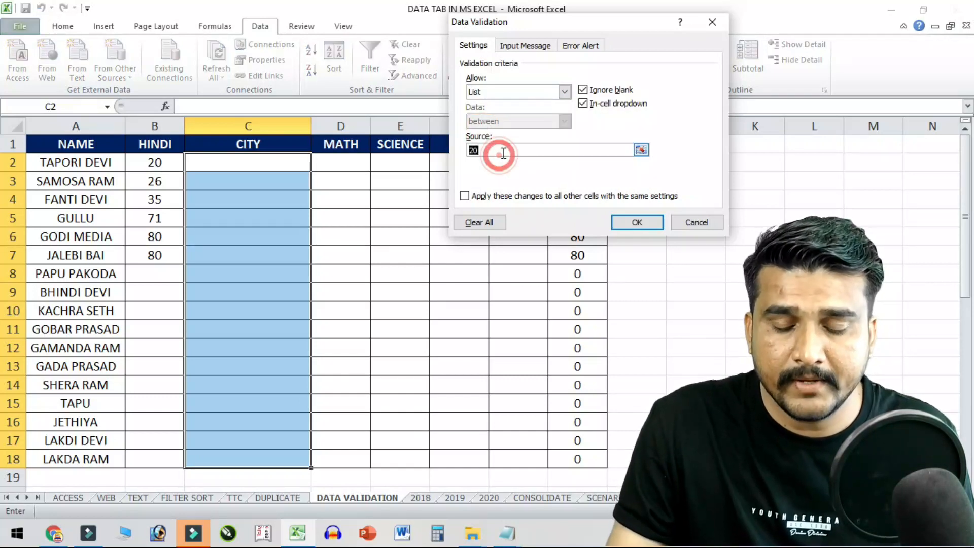
pyautogui.press('BackSpace')
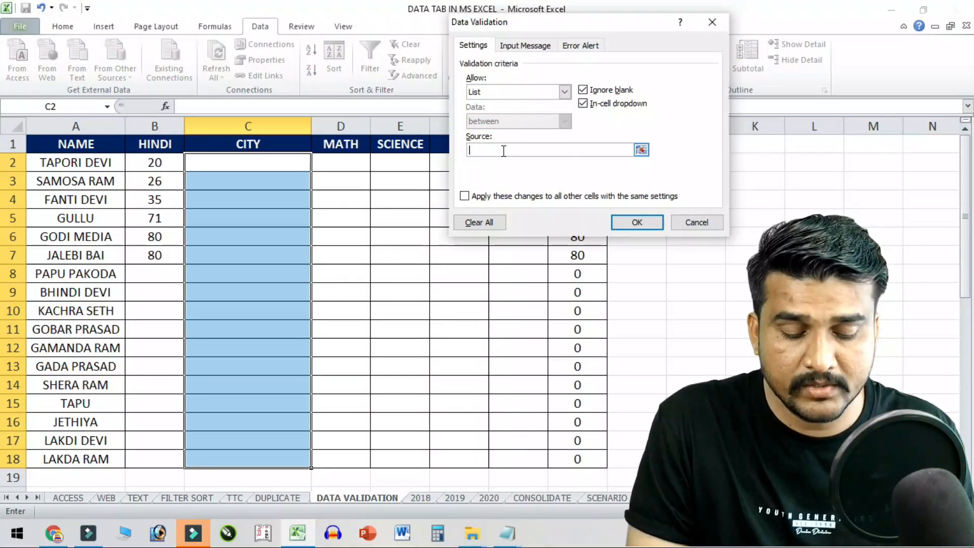
pyautogui.write('BALOTRA')
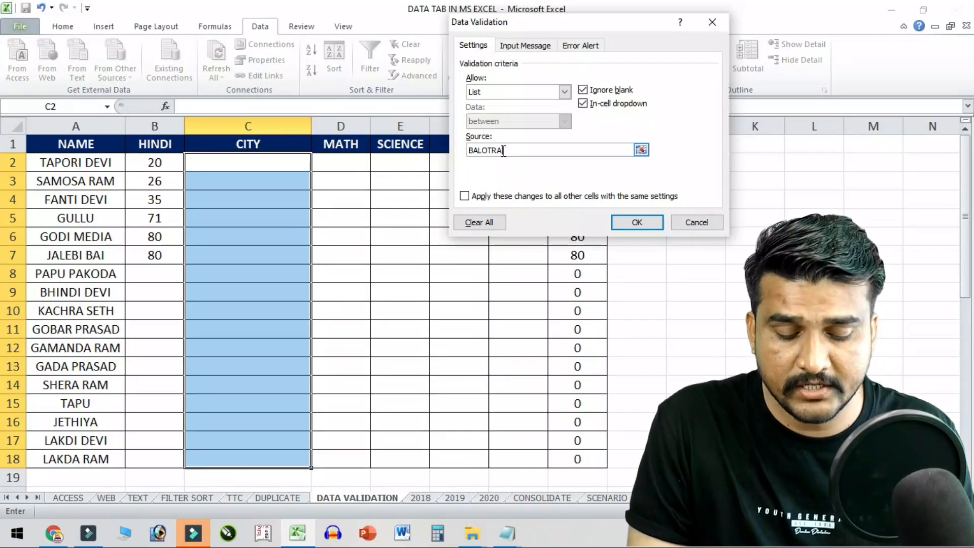
pyautogui.write(',JAIPUR,JODHPUR,')
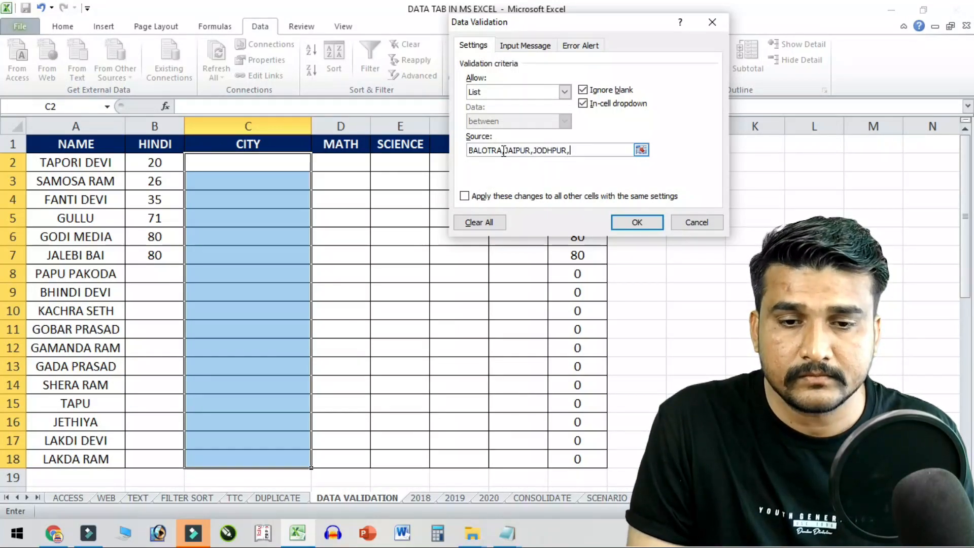
pyautogui.write('JASOL,')
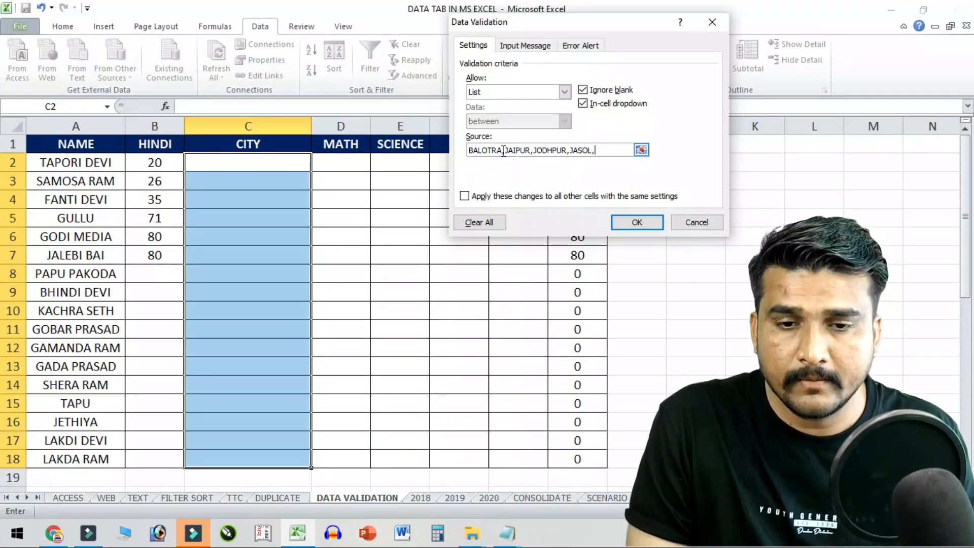
pyautogui.write('BARMER,SAJIYALI')
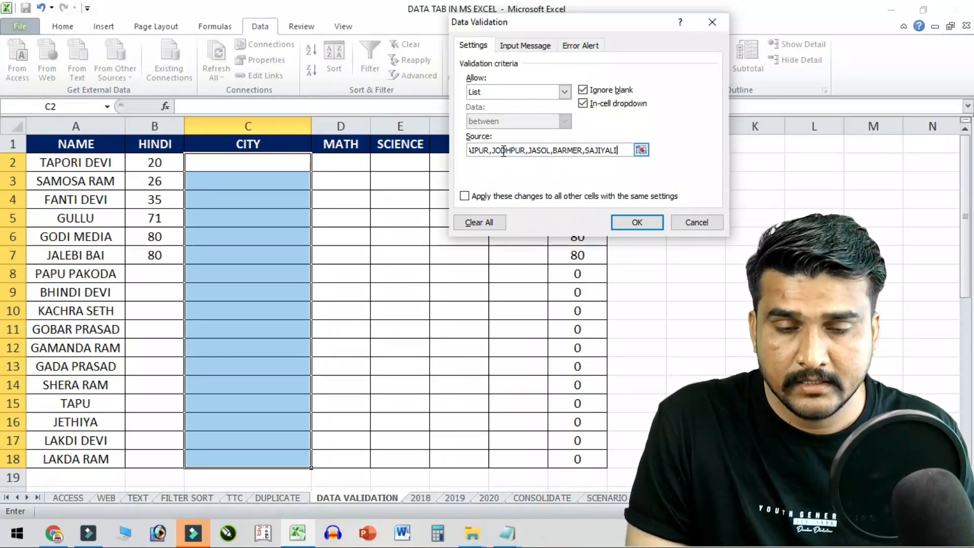
pyautogui.write(',PACHHPADRA')
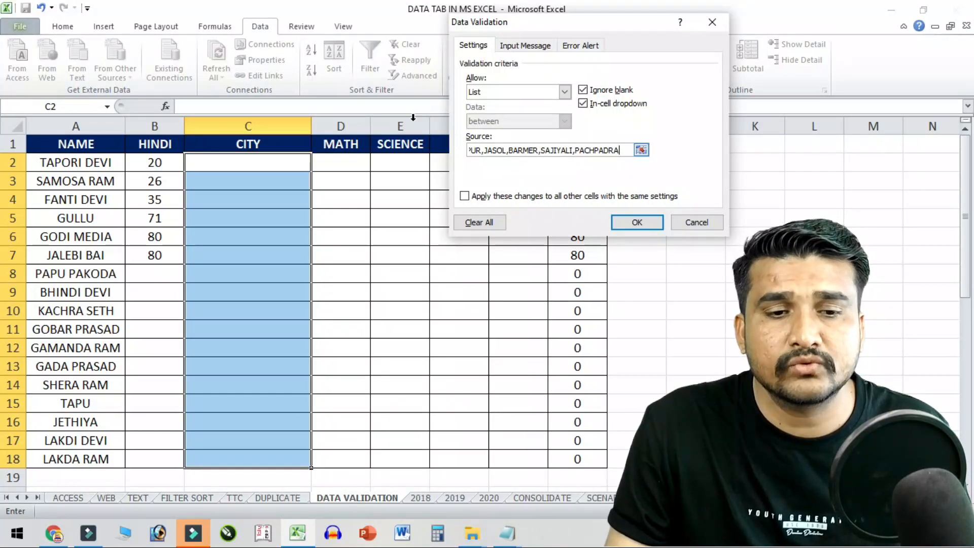
pyautogui.click(637, 221)
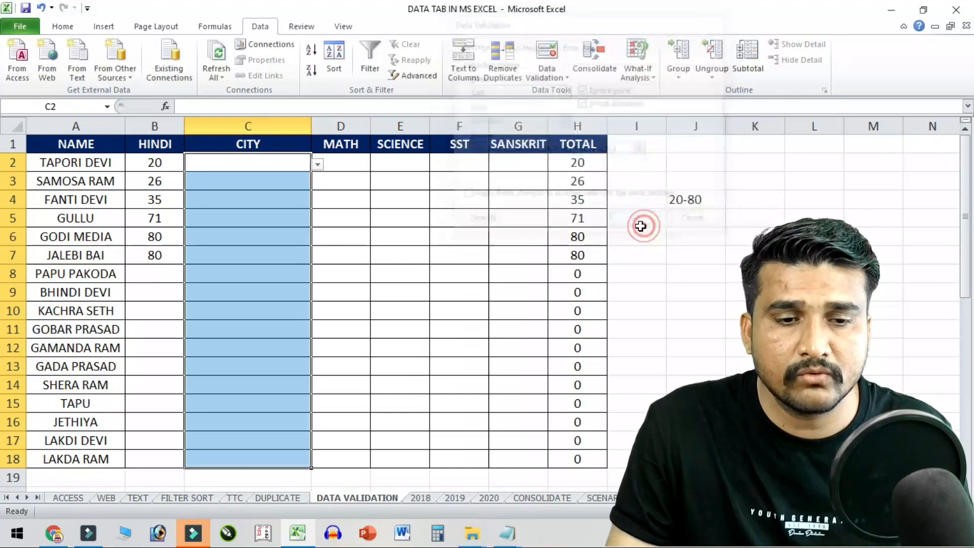
# - Pick BALOTRA, JAIPUR and BARMER from the dropdowns in C2, C3 and C4
pyautogui.click(267, 159)
pyautogui.click(317, 164)
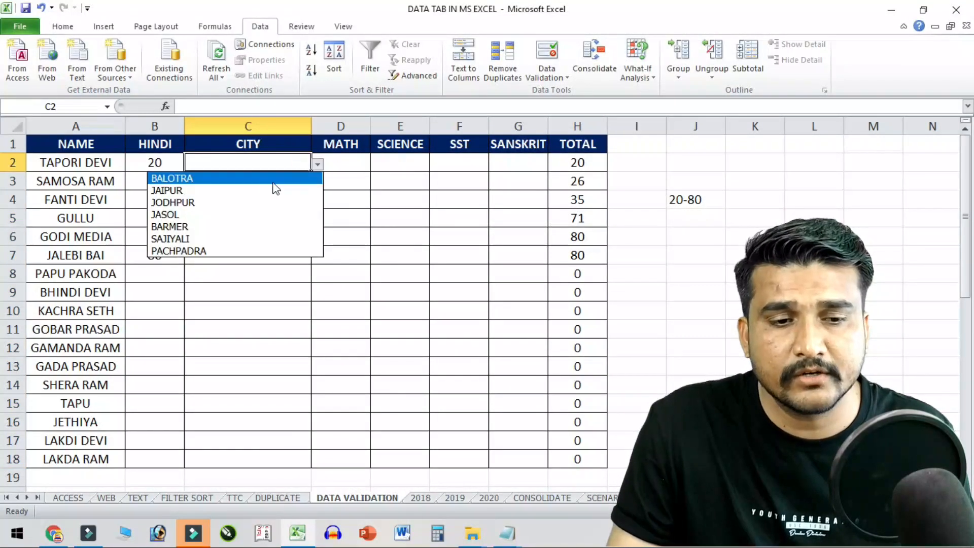
pyautogui.click(221, 178)
pyautogui.scroll(4, 221, 180)
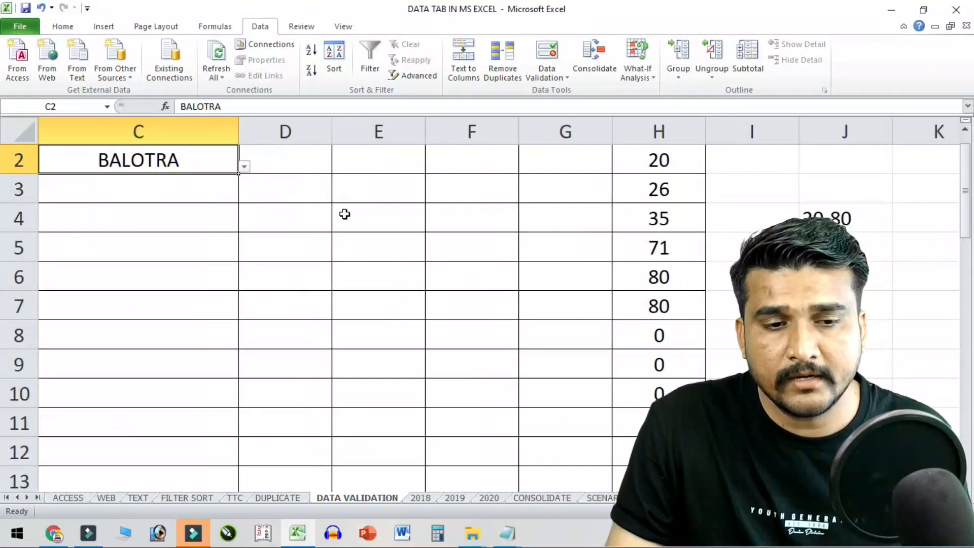
pyautogui.click(225, 188)
pyautogui.click(244, 195)
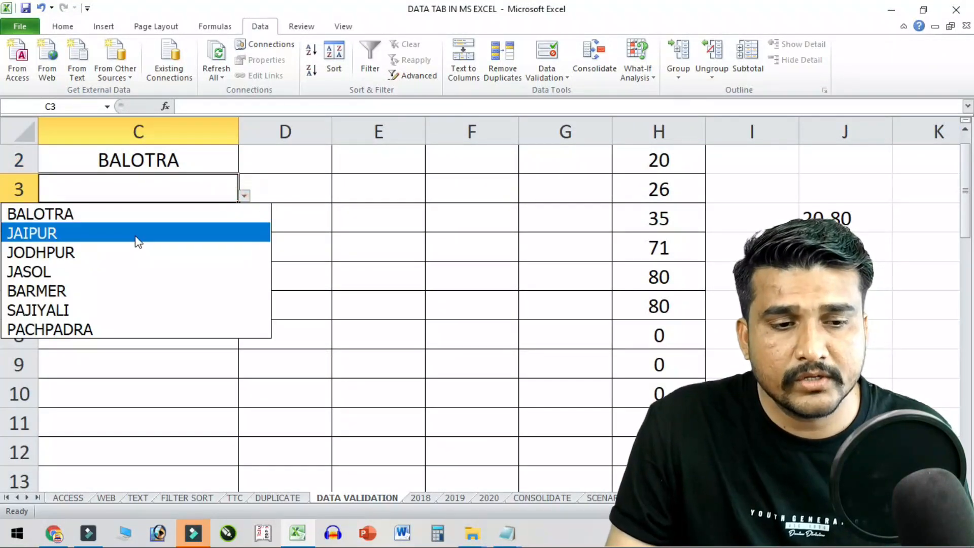
pyautogui.click(135, 234)
pyautogui.click(196, 221)
pyautogui.click(244, 224)
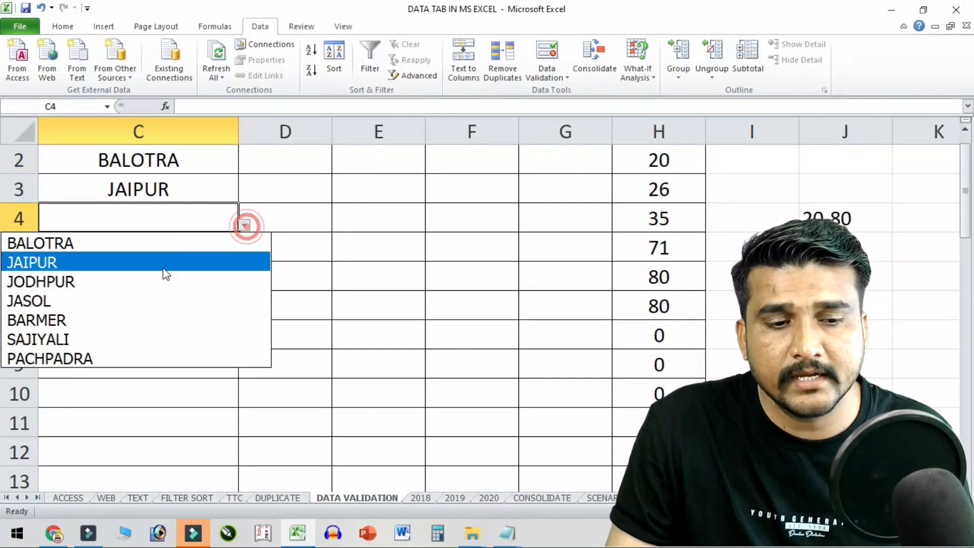
pyautogui.click(138, 321)
pyautogui.scroll(-4, 266, 278)
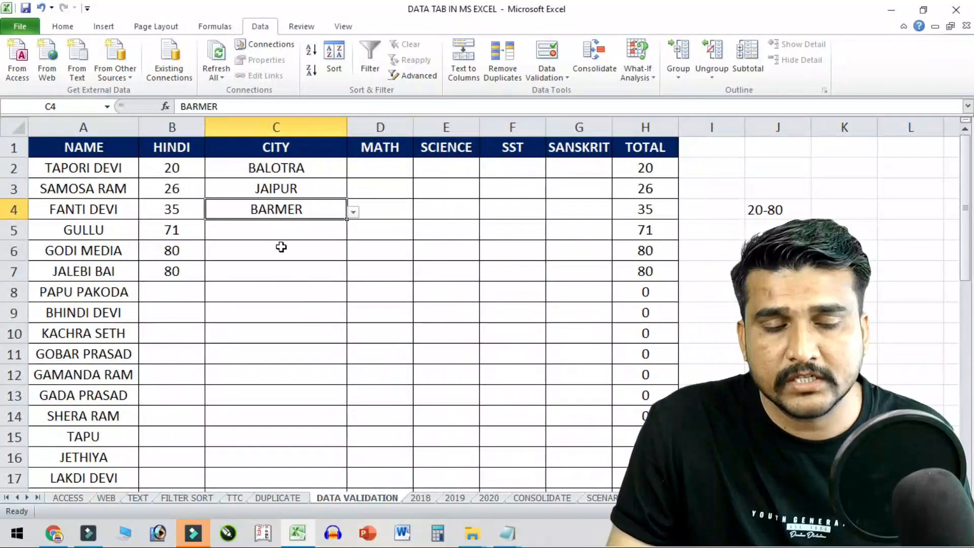
pyautogui.click(403, 144)
pyautogui.write('COURSE')
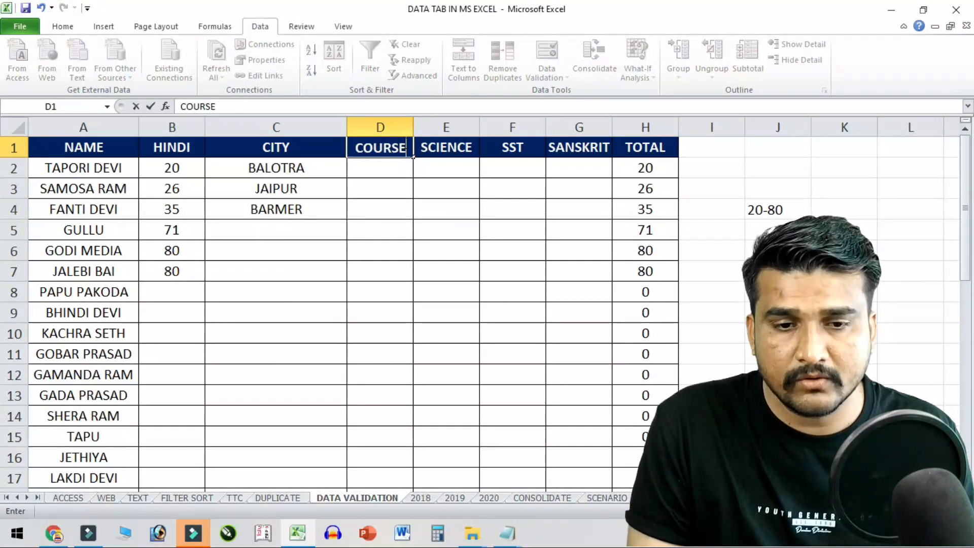
pyautogui.press('Return')
pyautogui.doubleClick(413, 127)
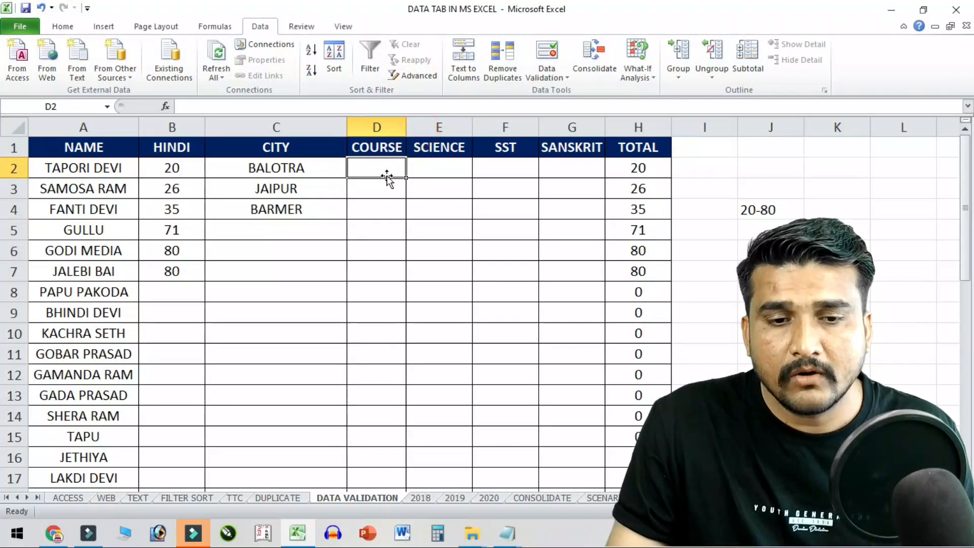
pyautogui.click(289, 499)
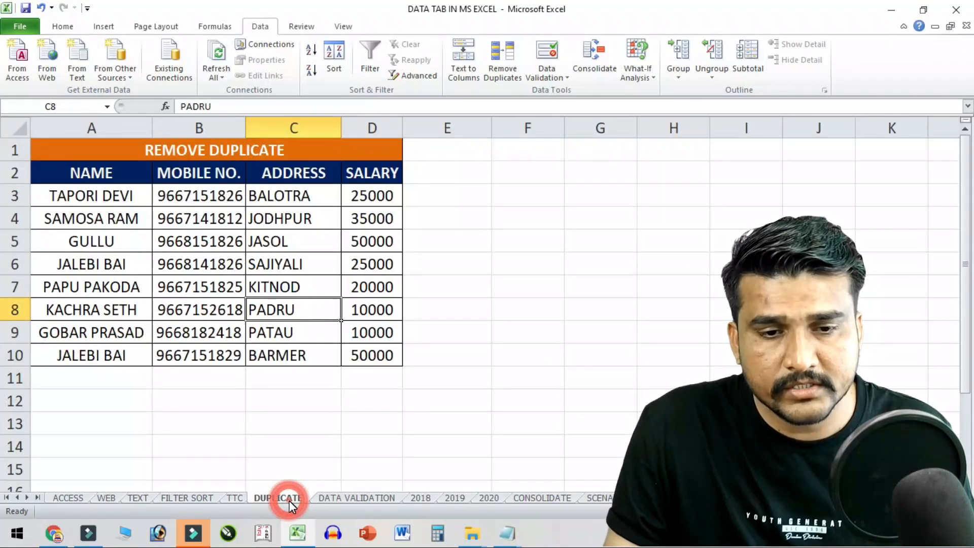
pyautogui.click(202, 496)
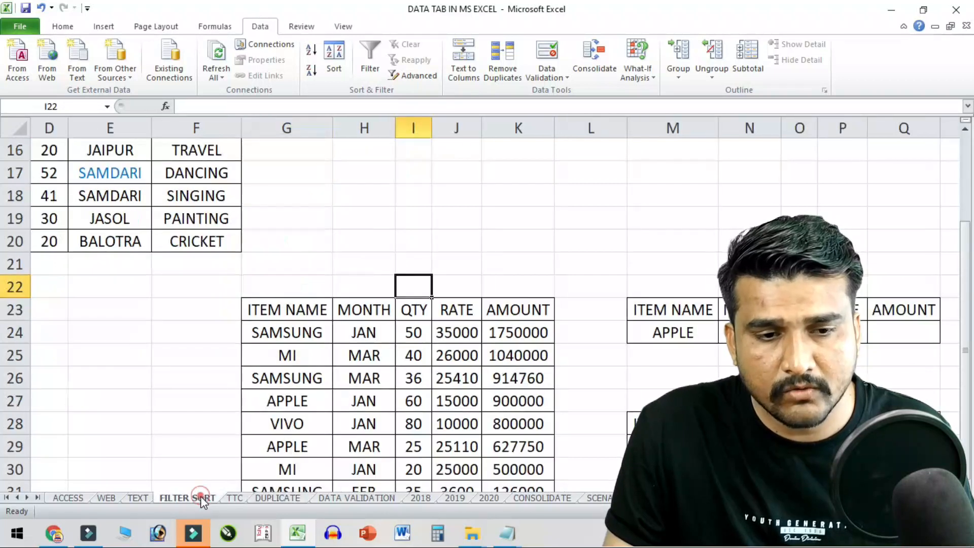
pyautogui.scroll(5, 326, 374)
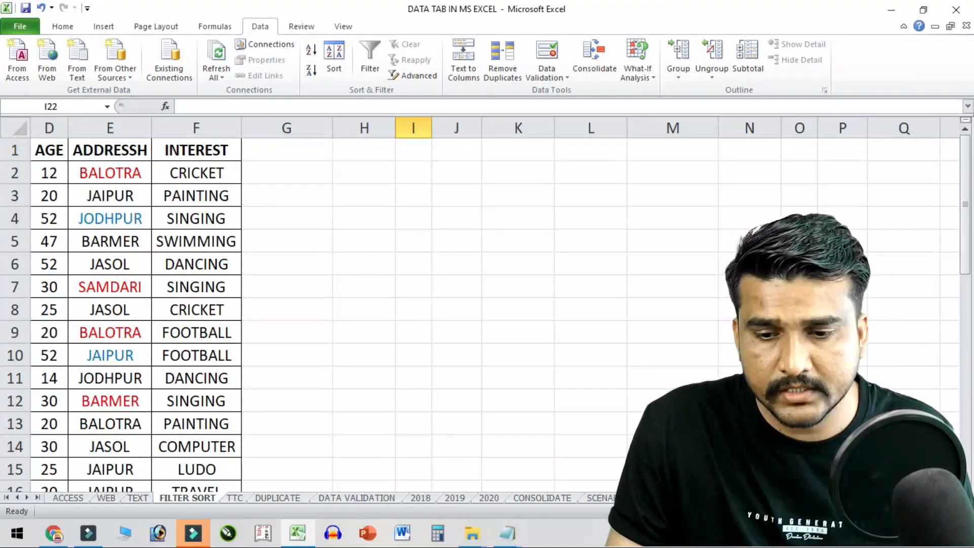
pyautogui.hscroll(-3, 238, 304)
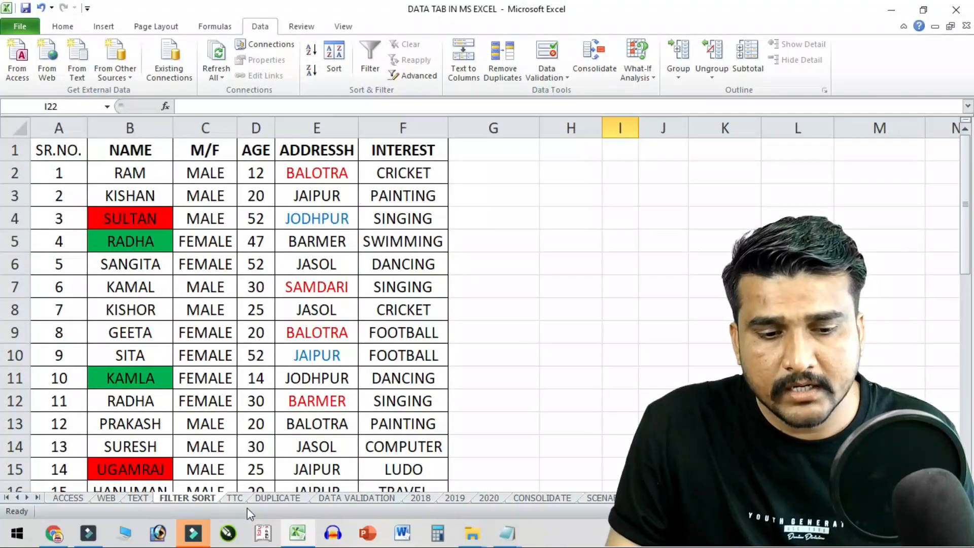
pyautogui.click(336, 499)
pyautogui.click(389, 142)
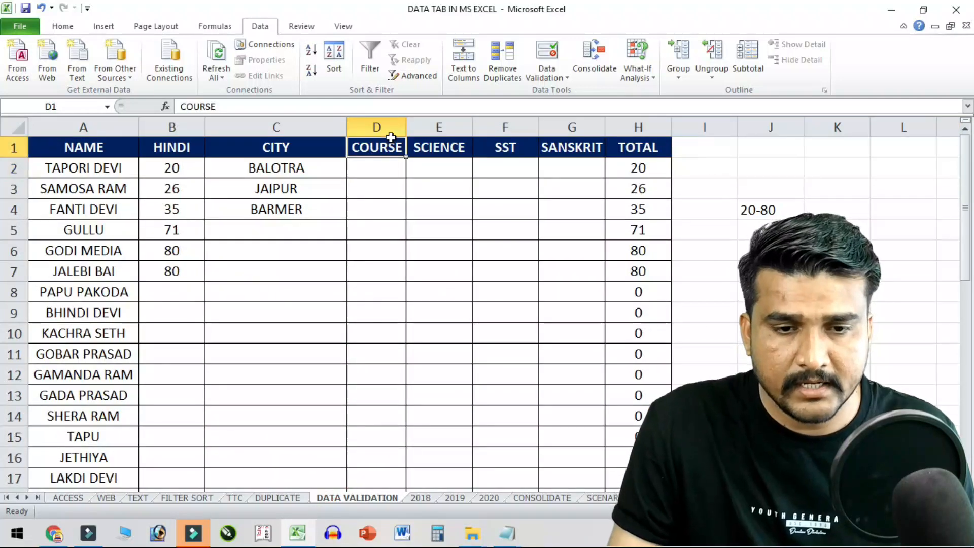
pyautogui.write('INTEREST')
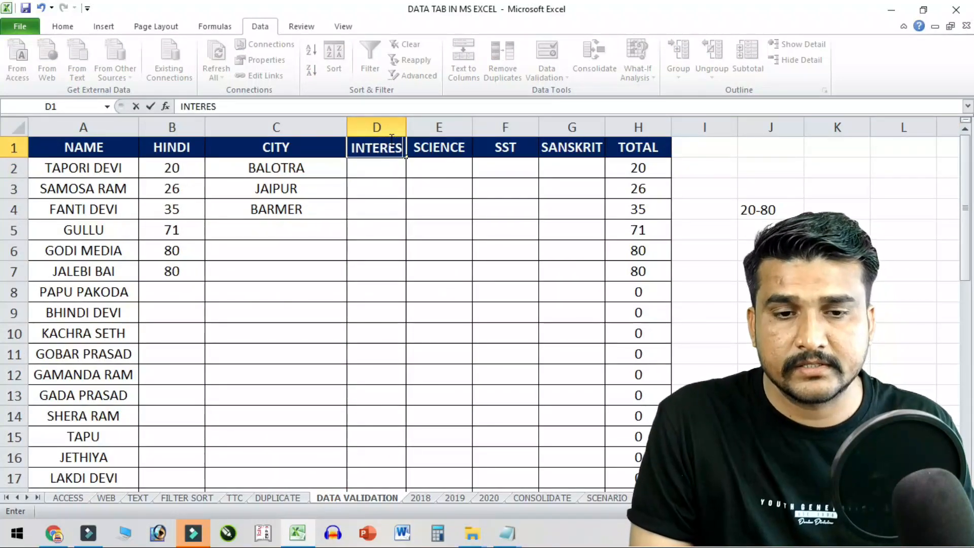
pyautogui.press('Return')
pyautogui.click(390, 138)
pyautogui.write('INTEREST')
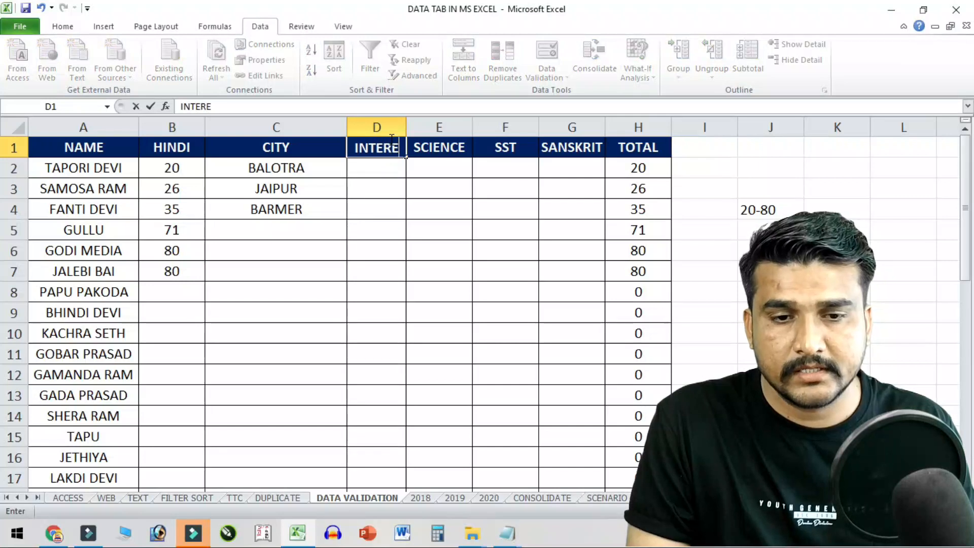
pyautogui.press('Return')
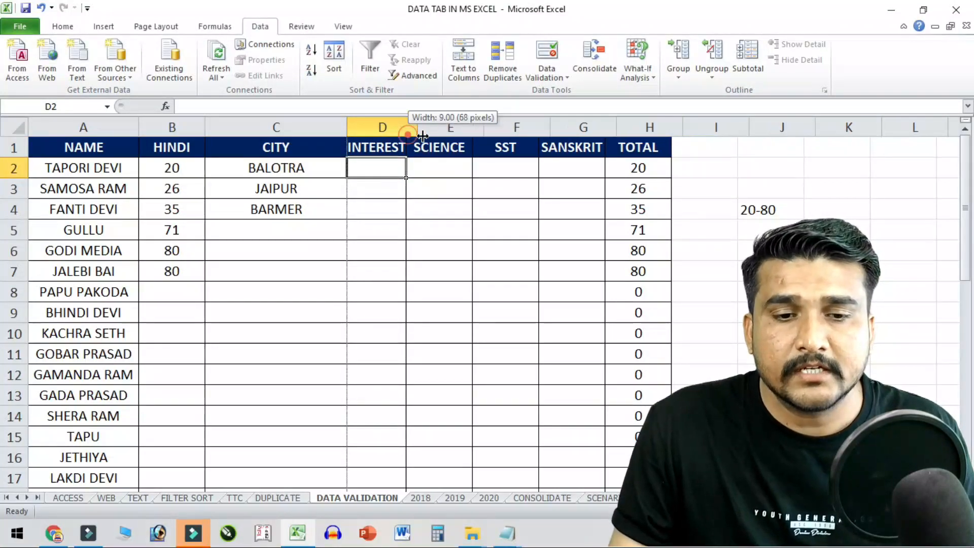
pyautogui.doubleClick(404, 131)
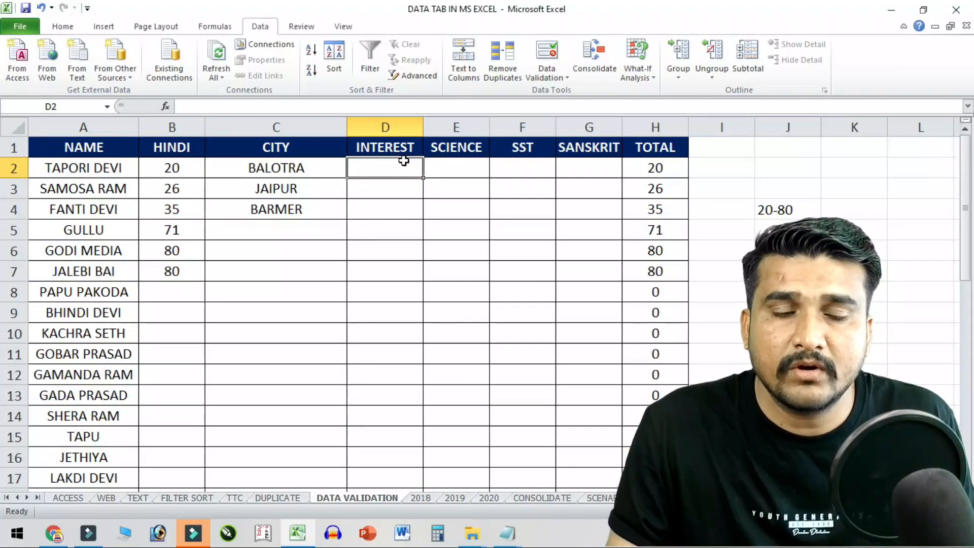
# - Set the INTEREST cells D2:D18 to allow a List and clear the old source 20
pyautogui.moveTo(407, 167); pyautogui.dragTo(394, 448)
pyautogui.scroll(1, 406, 324)
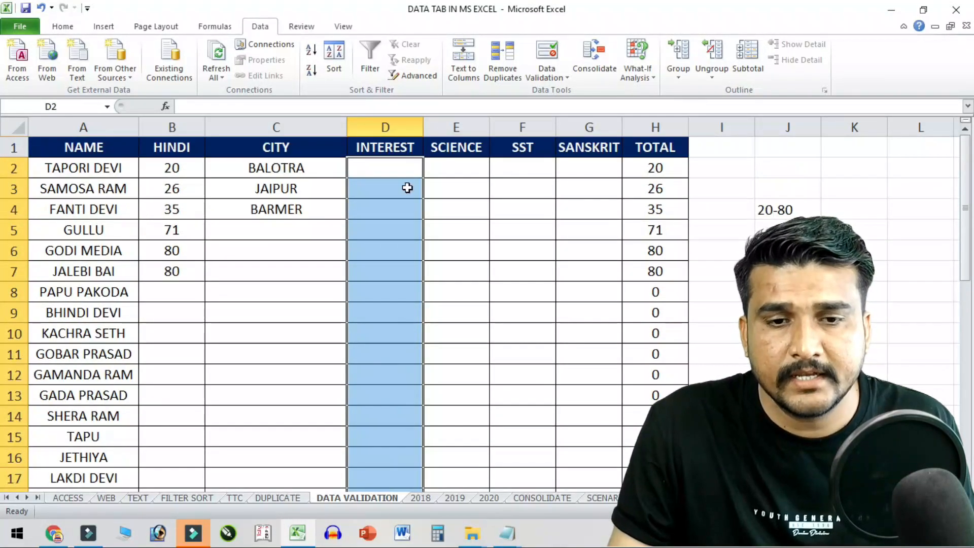
pyautogui.click(562, 52)
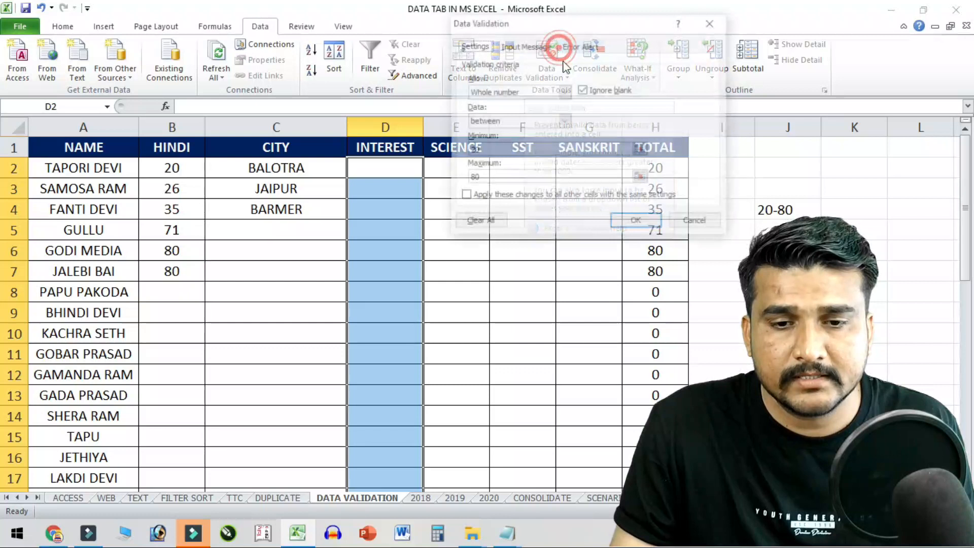
pyautogui.click(564, 92)
pyautogui.click(508, 133)
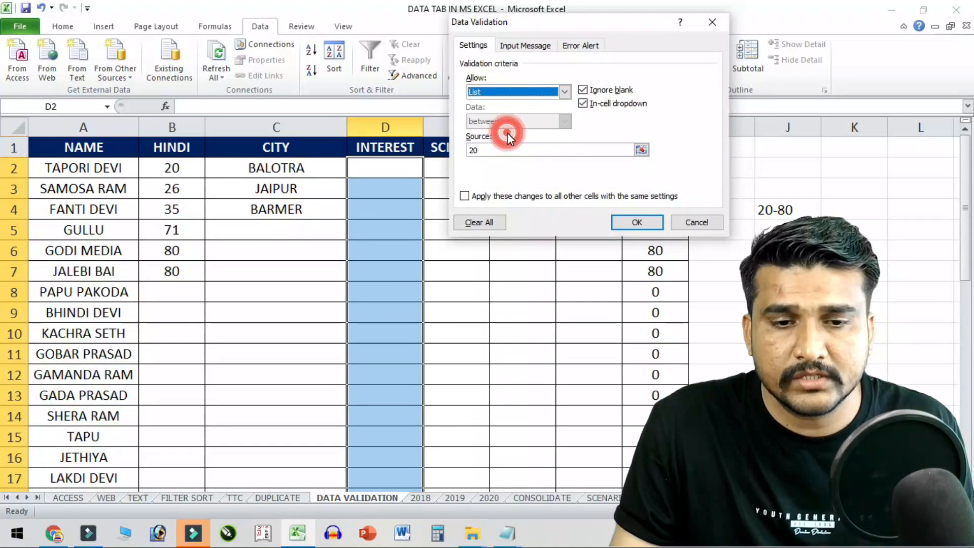
pyautogui.click(615, 150)
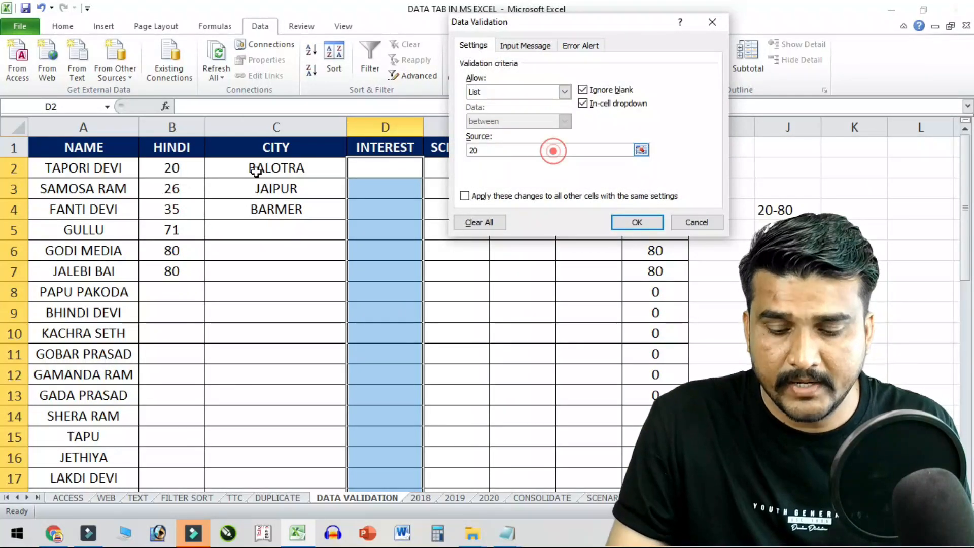
pyautogui.press('BackSpace')
pyautogui.press('BackSpace')
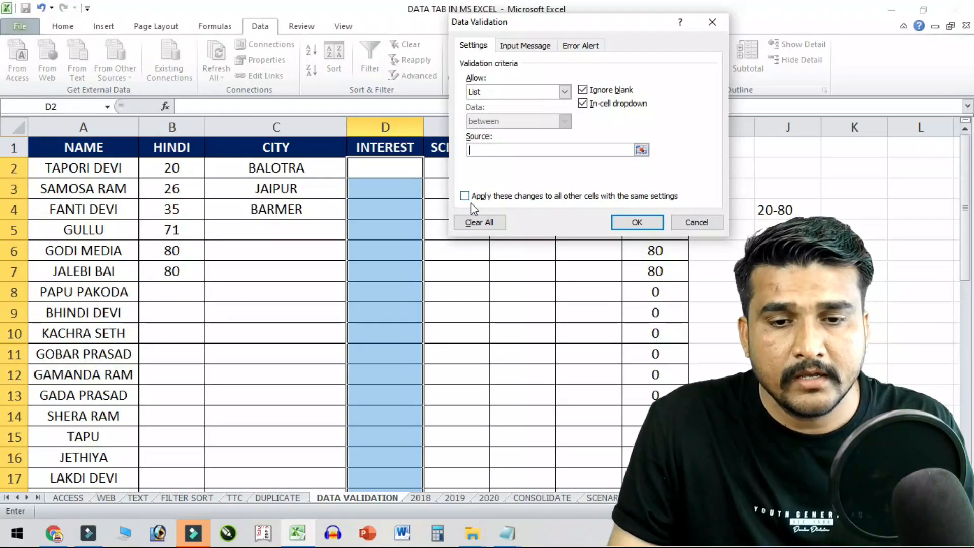
# - Use ='FILTER SORT'!$F$2:$F$20 as the list source and apply the rule
pyautogui.click(642, 150)
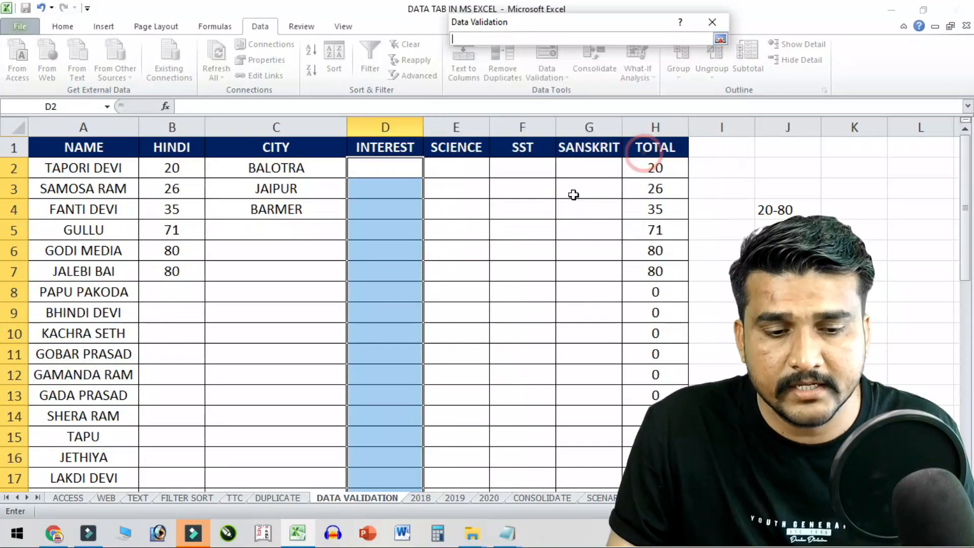
pyautogui.click(272, 500)
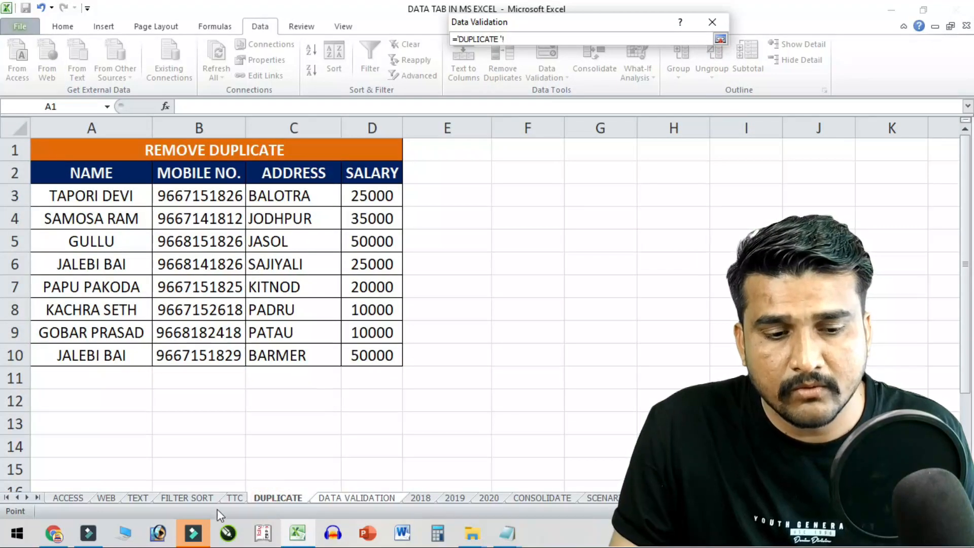
pyautogui.click(201, 498)
pyautogui.moveTo(406, 175); pyautogui.dragTo(422, 447)
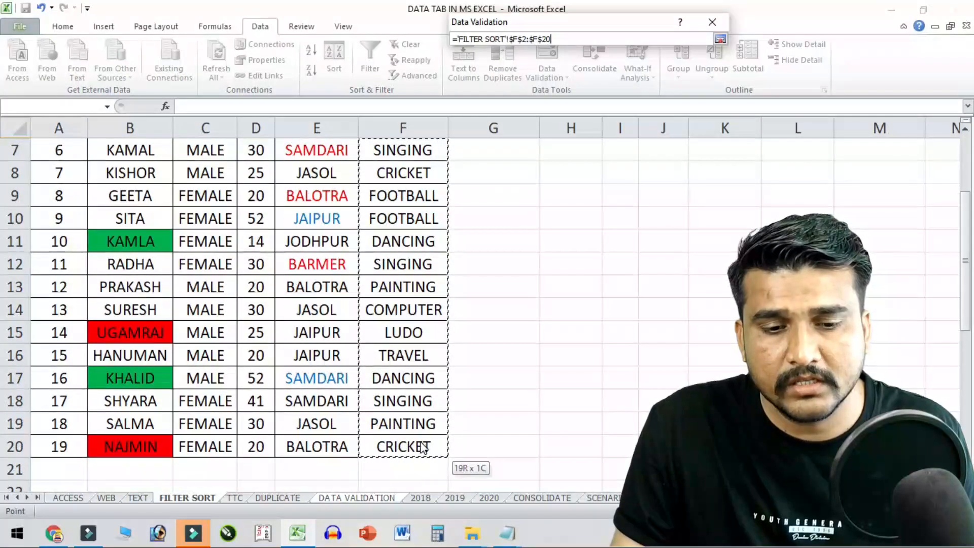
pyautogui.scroll(2, 397, 374)
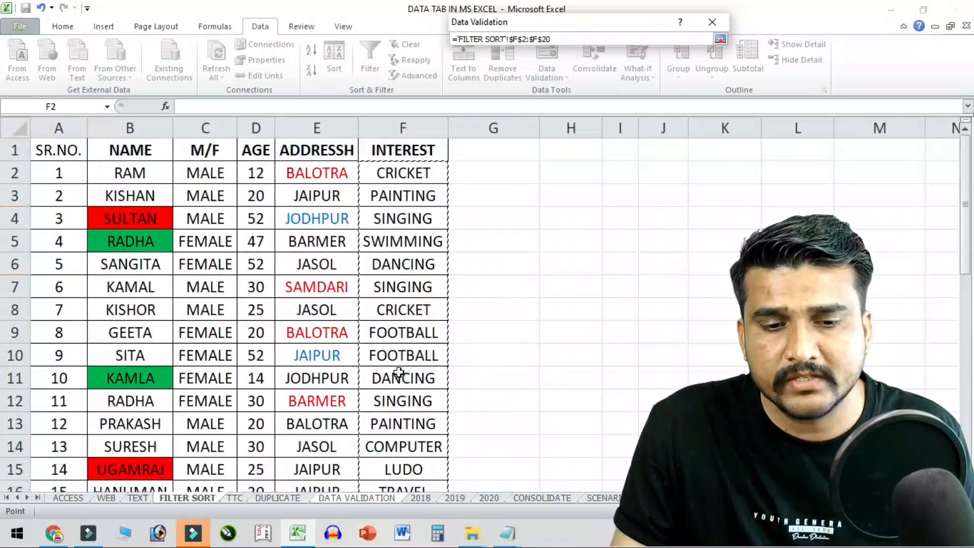
pyautogui.click(719, 39)
pyautogui.click(646, 222)
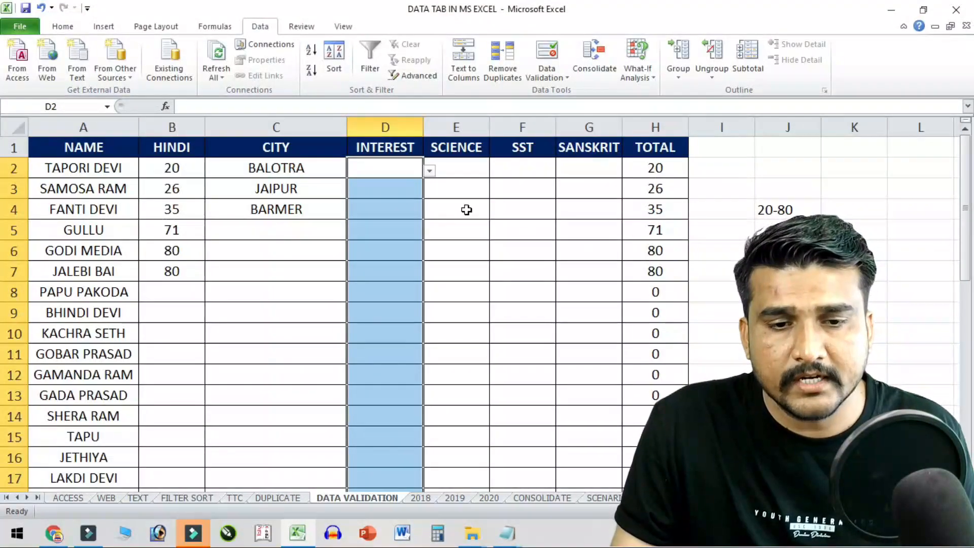
# - Pick CRICKET for D2, SINGING for D3 and DANCING for D4 from the dropdowns
pyautogui.click(388, 169)
pyautogui.click(430, 171)
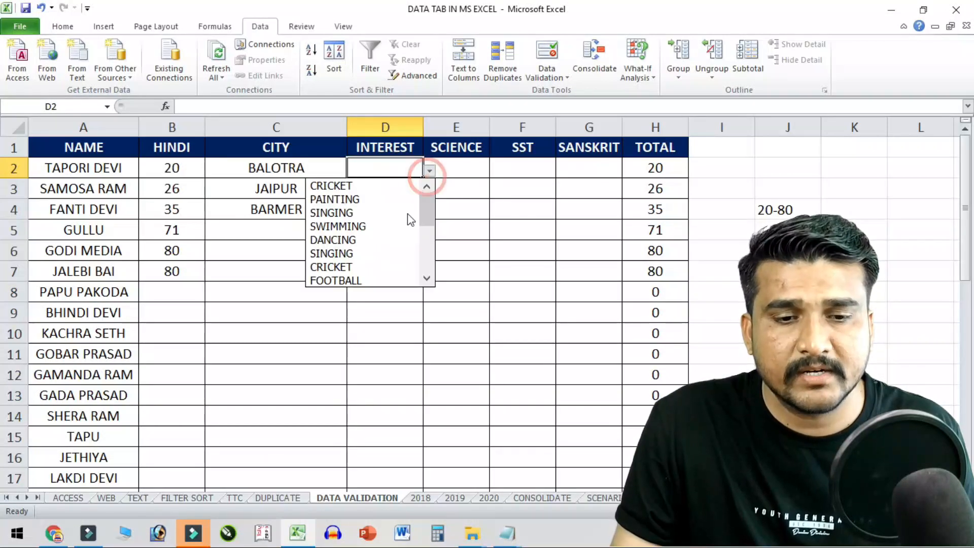
pyautogui.click(376, 185)
pyautogui.click(408, 181)
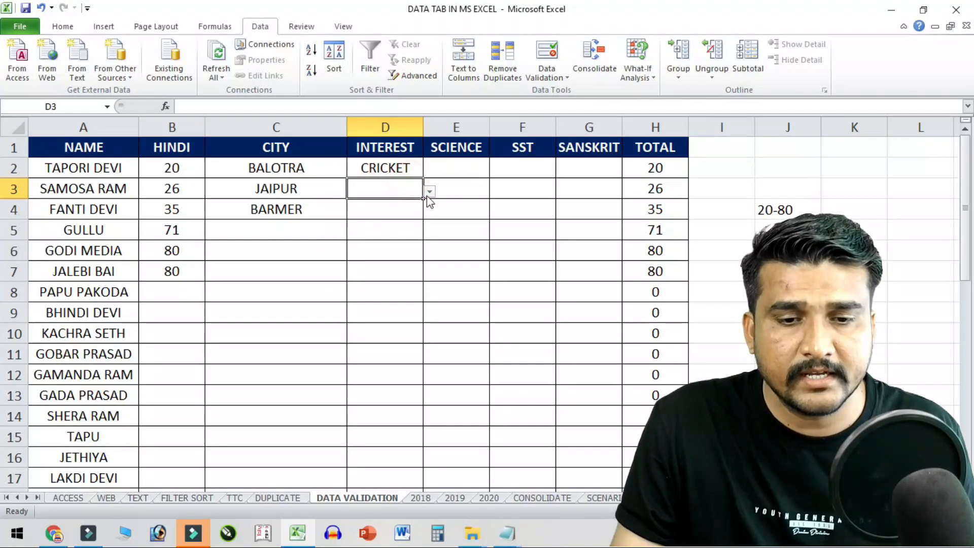
pyautogui.click(430, 191)
pyautogui.click(353, 234)
pyautogui.click(397, 209)
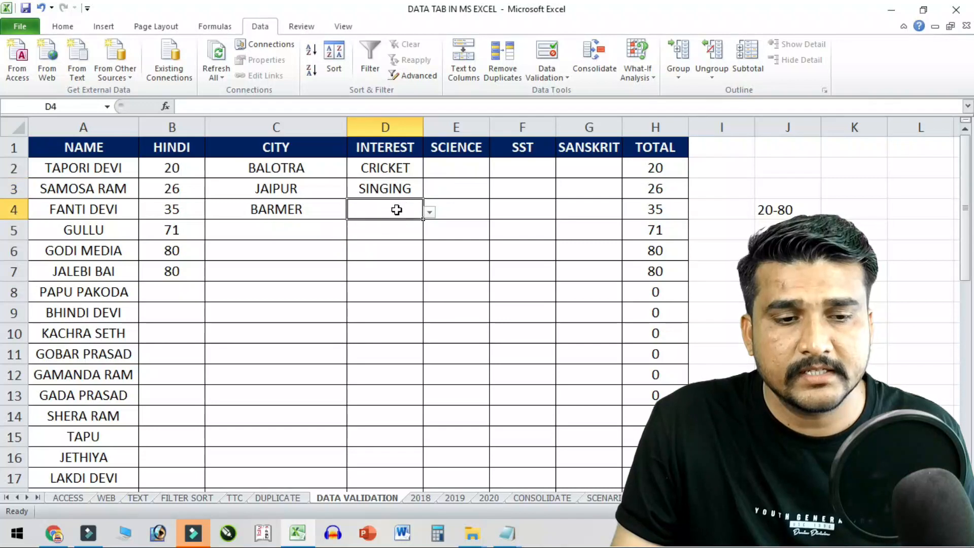
pyautogui.click(118, 172)
pyautogui.click(106, 190)
pyautogui.click(115, 206)
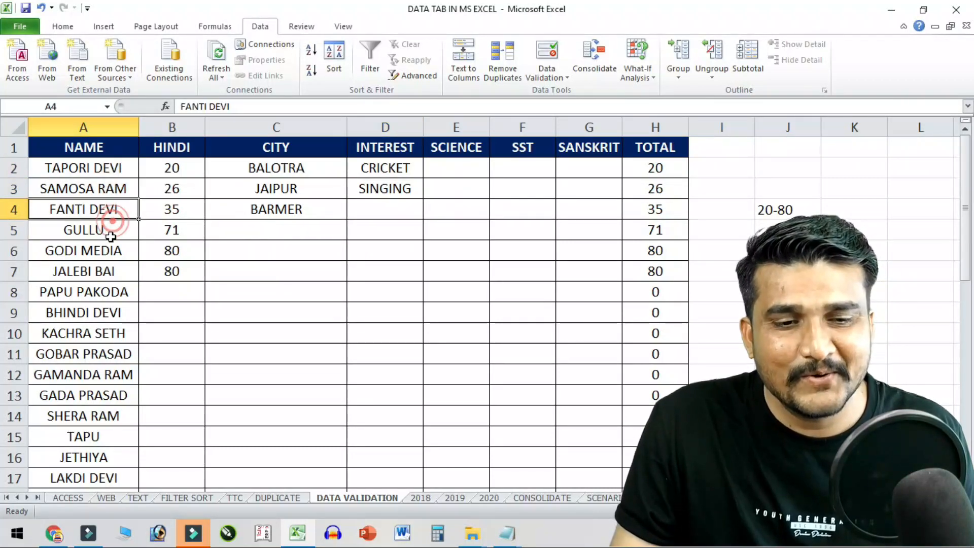
pyautogui.click(416, 212)
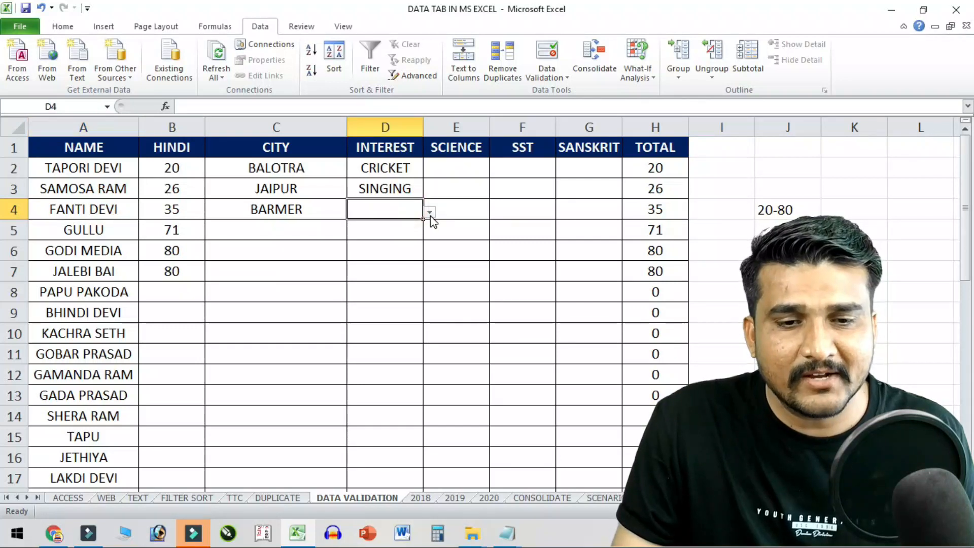
pyautogui.click(429, 214)
pyautogui.click(345, 279)
# - Pick CRICKET for D5, FOOTBALL for D6 and DANCING for PAPU PAKODA in D8
pyautogui.click(116, 251)
pyautogui.click(397, 234)
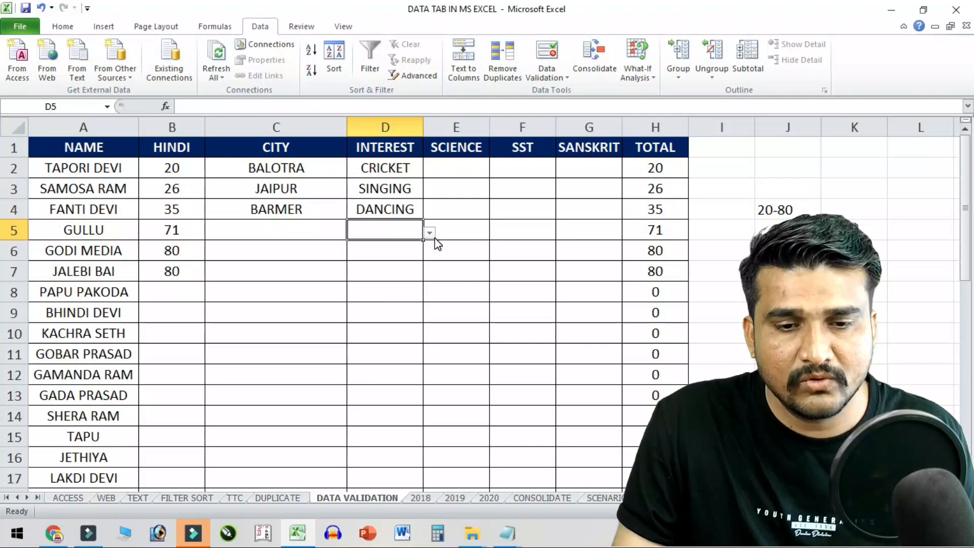
pyautogui.click(429, 233)
pyautogui.click(350, 329)
pyautogui.click(106, 253)
pyautogui.click(363, 248)
pyautogui.click(430, 252)
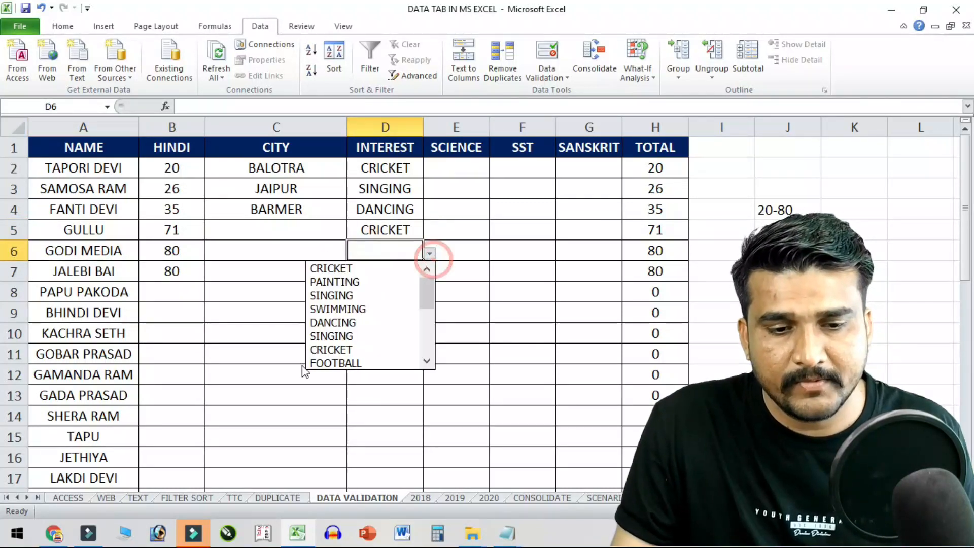
pyautogui.click(335, 363)
pyautogui.click(120, 293)
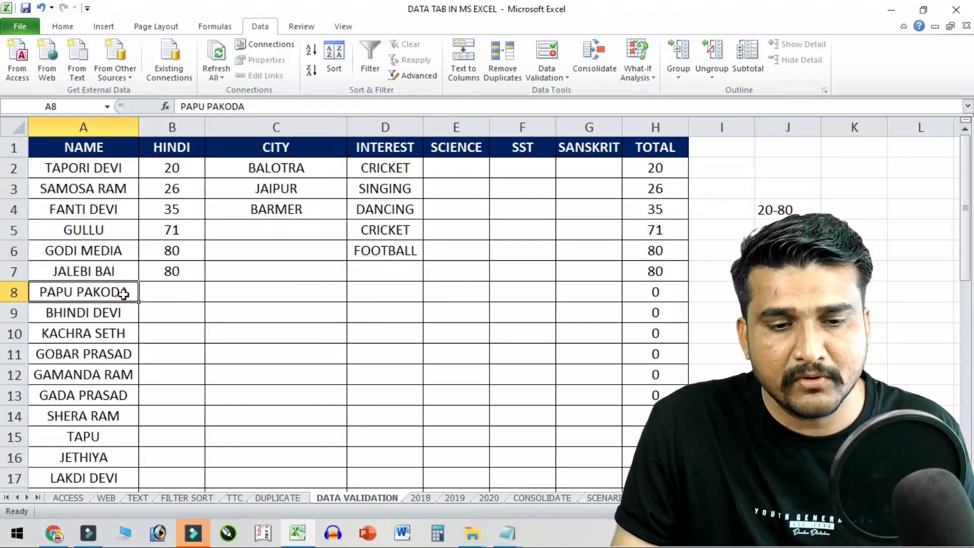
pyautogui.click(397, 289)
pyautogui.click(430, 294)
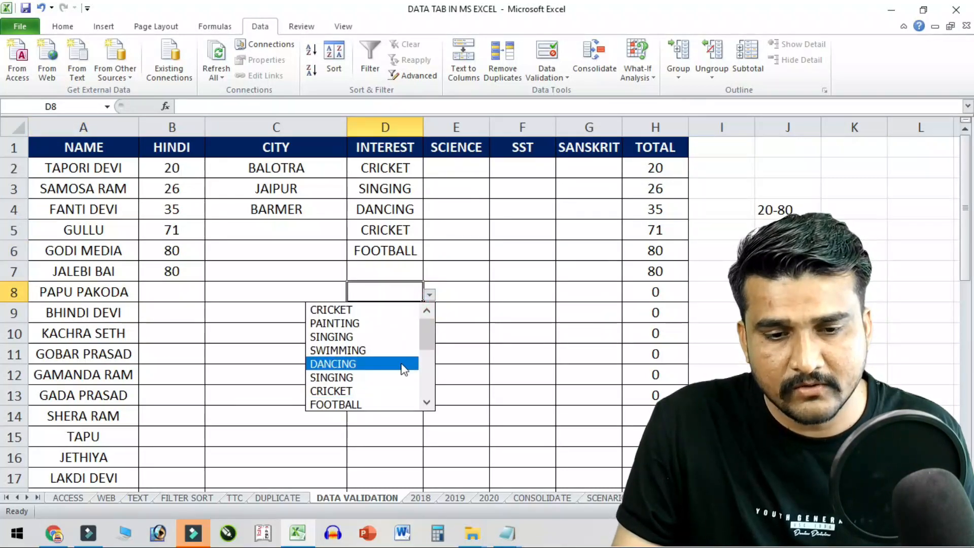
pyautogui.scroll(-5, 385, 365)
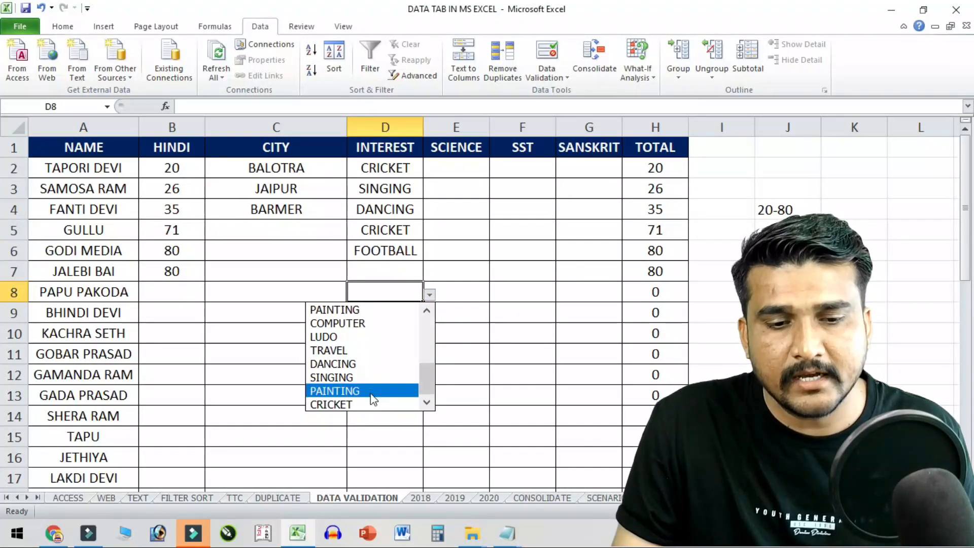
pyautogui.click(376, 363)
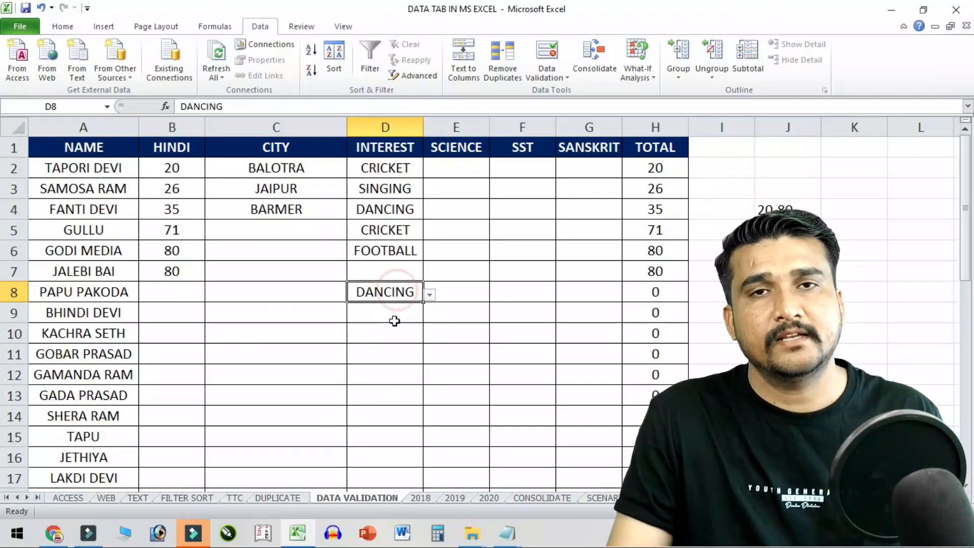
# - Open Data Validation for D9 and expand the Allow list
pyautogui.click(395, 319)
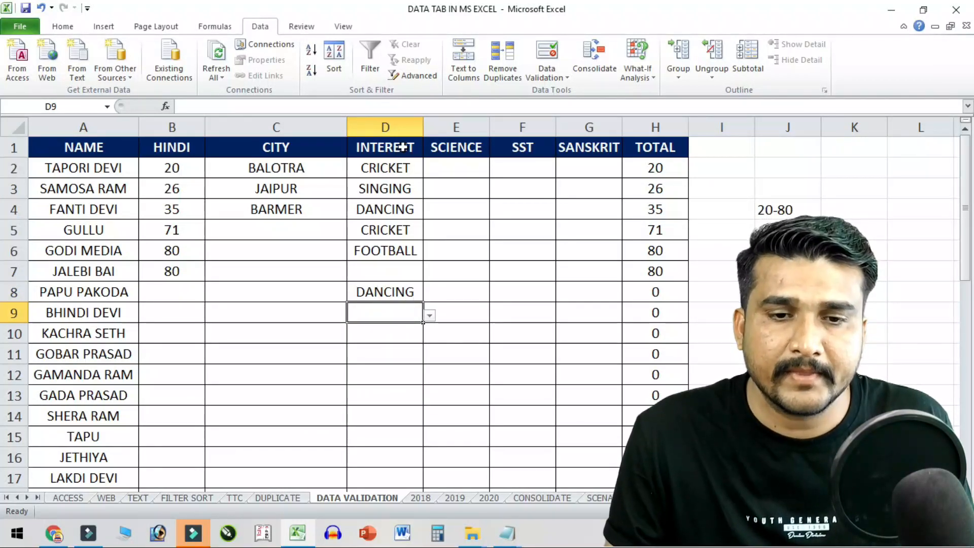
pyautogui.click(547, 54)
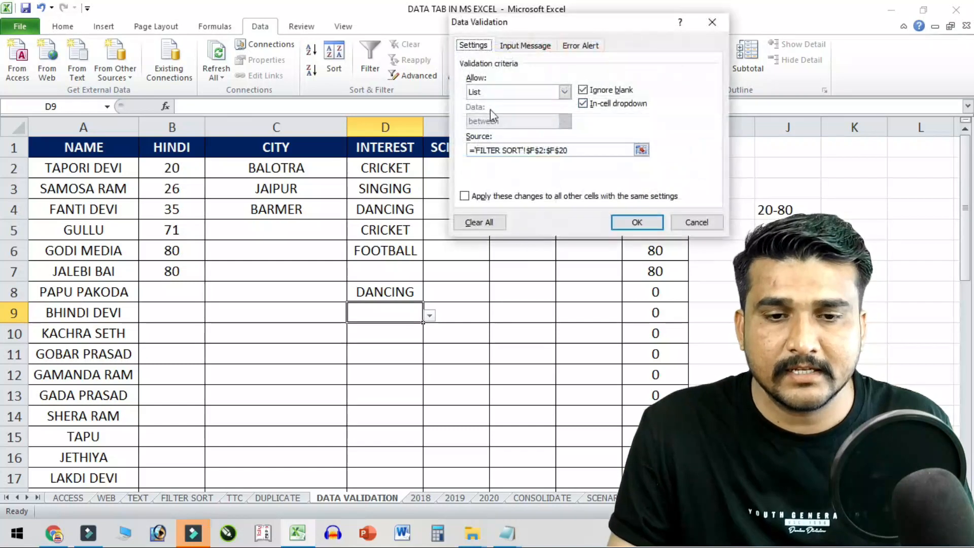
pyautogui.click(512, 91)
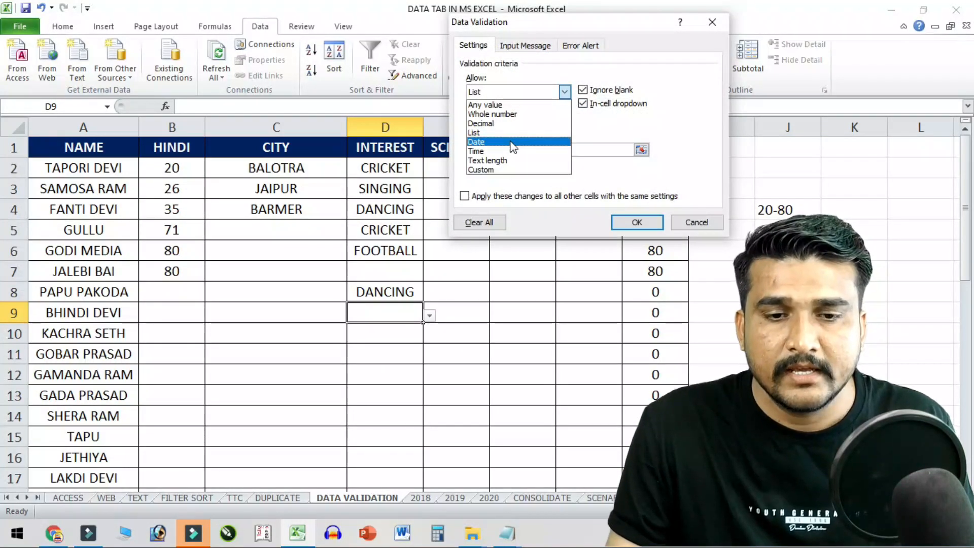
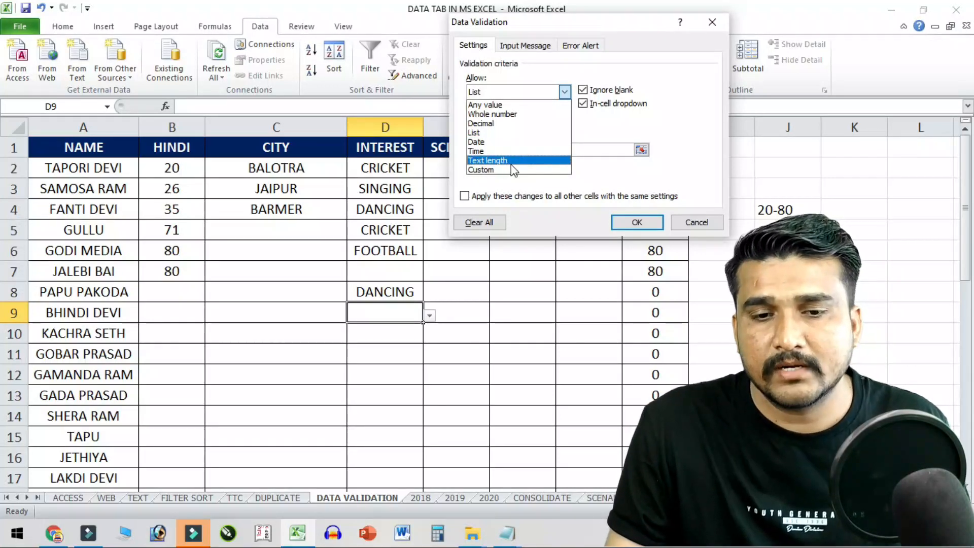
# - Close Data Validation unchanged, rename the E1 heading from SCIENCE to DAY, and select E2:E12
pyautogui.click(696, 222)
pyautogui.click(697, 222)
pyautogui.click(451, 281)
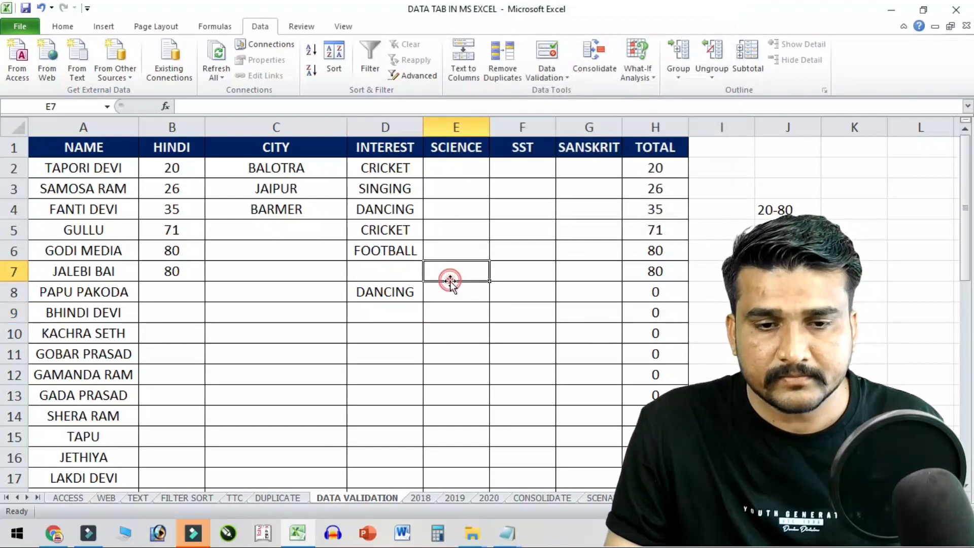
pyautogui.click(469, 147)
pyautogui.write('N')
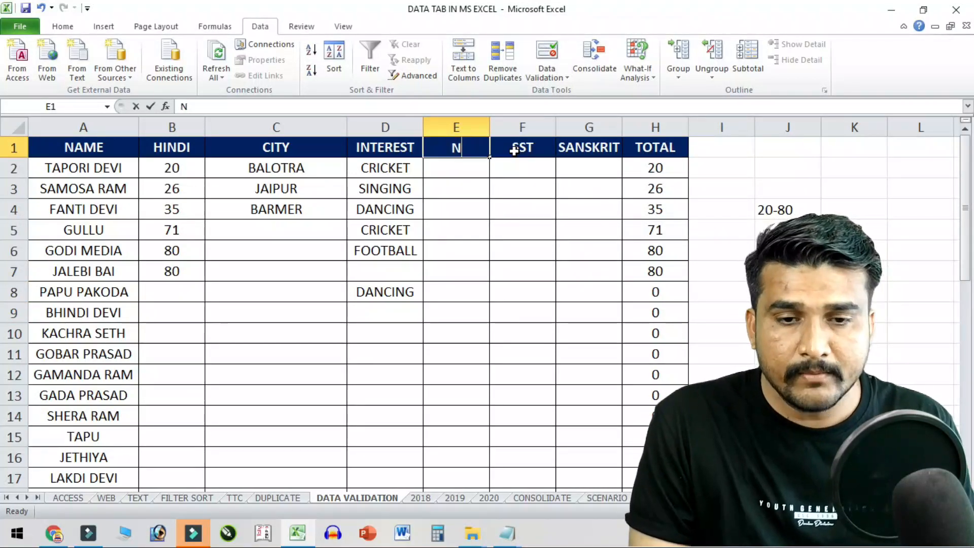
pyautogui.write('AME')
pyautogui.press('Return')
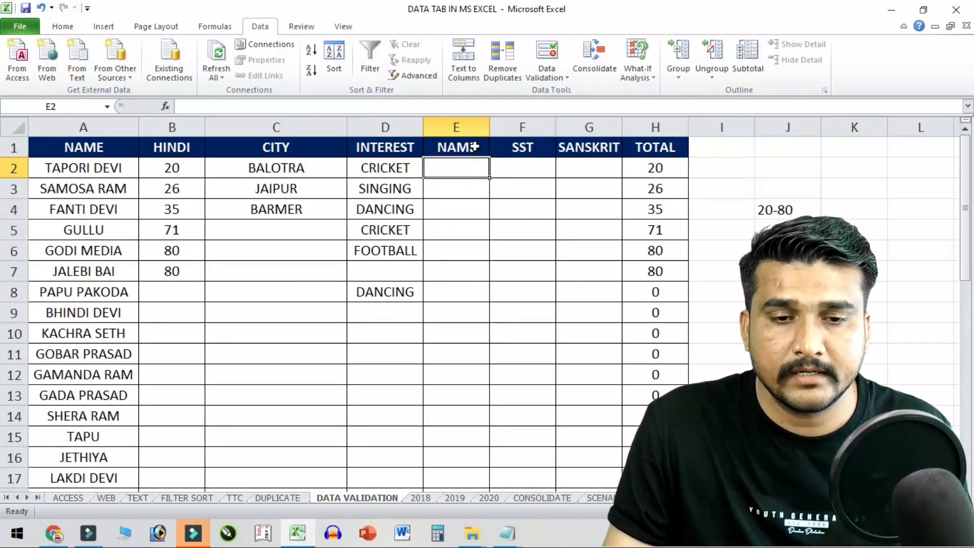
pyautogui.click(474, 147)
pyautogui.write('DA')
pyautogui.moveTo(462, 168); pyautogui.dragTo(482, 374)
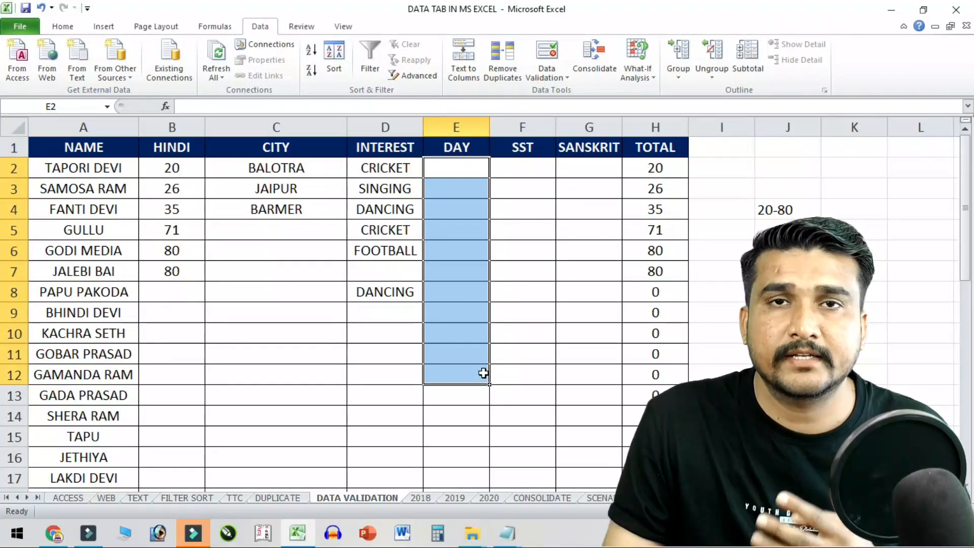
# - Apply a Text length validation rule of between 3 and 5 characters to E2:E12
pyautogui.click(547, 50)
pyautogui.click(520, 94)
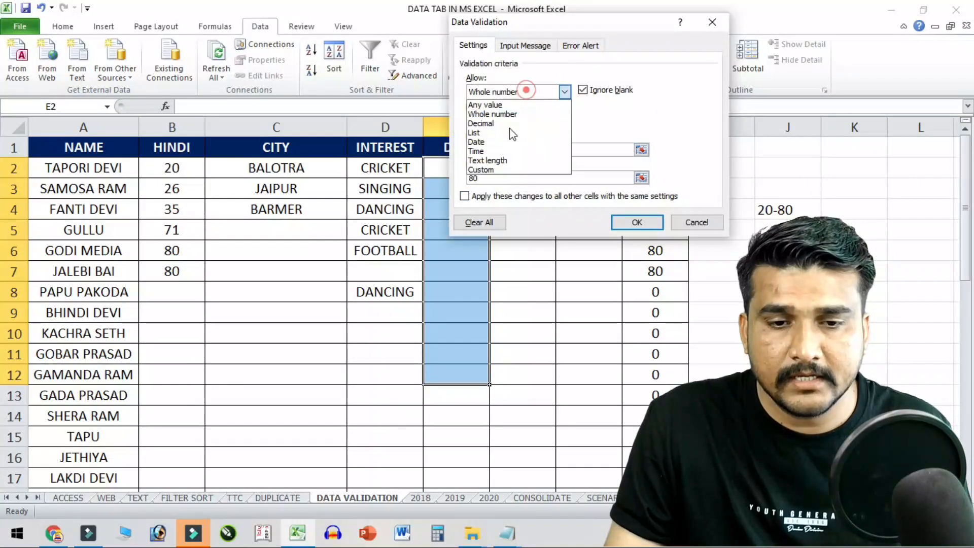
pyautogui.click(507, 161)
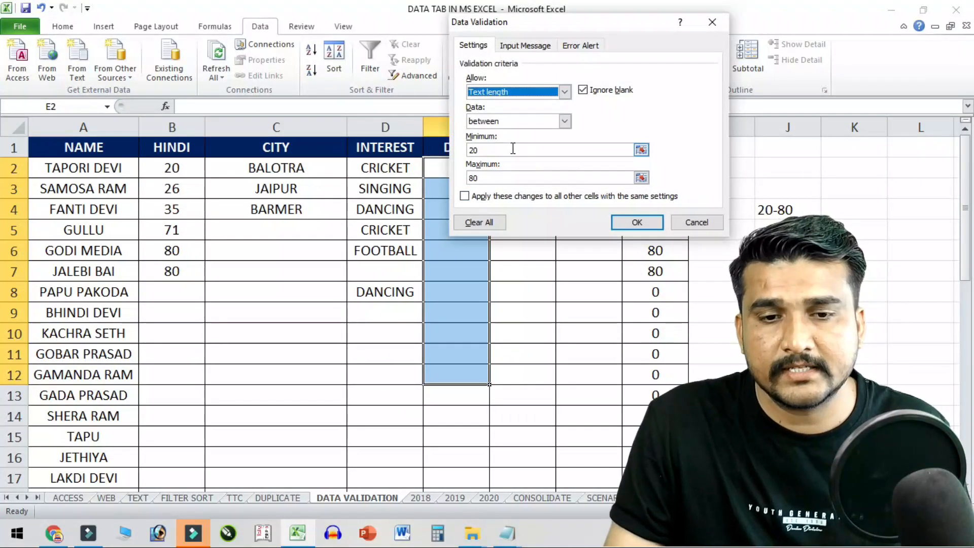
pyautogui.click(563, 122)
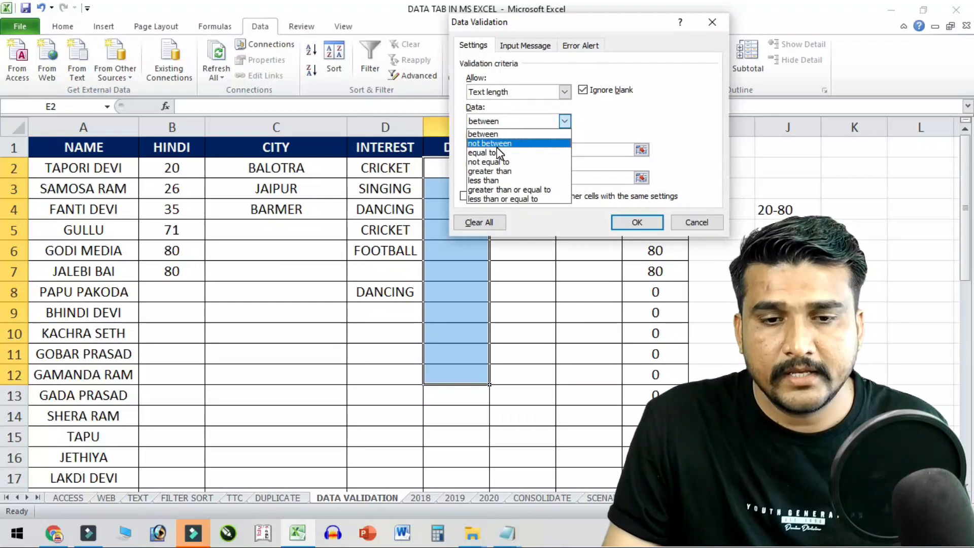
pyautogui.click(502, 148)
pyautogui.doubleClick(505, 150)
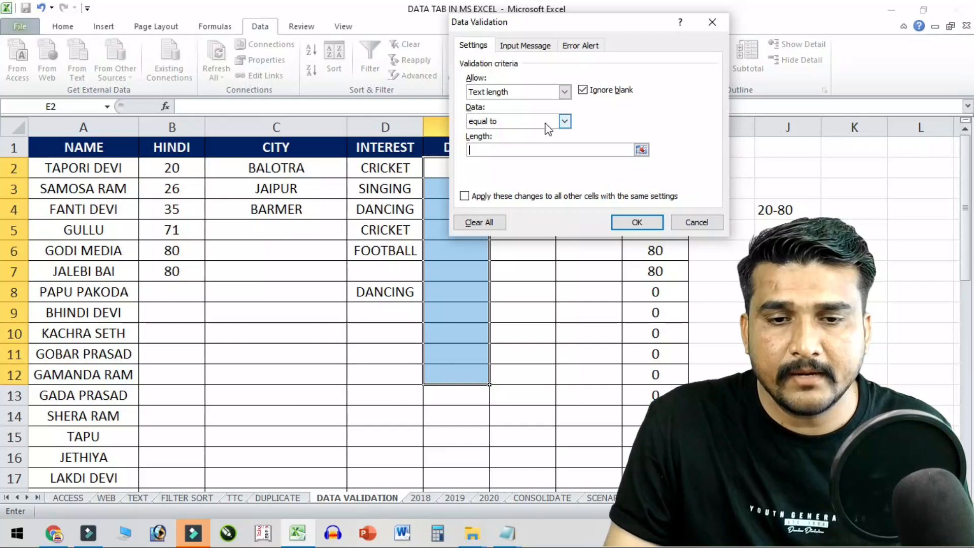
pyautogui.click(565, 122)
pyautogui.click(497, 134)
pyautogui.click(503, 150)
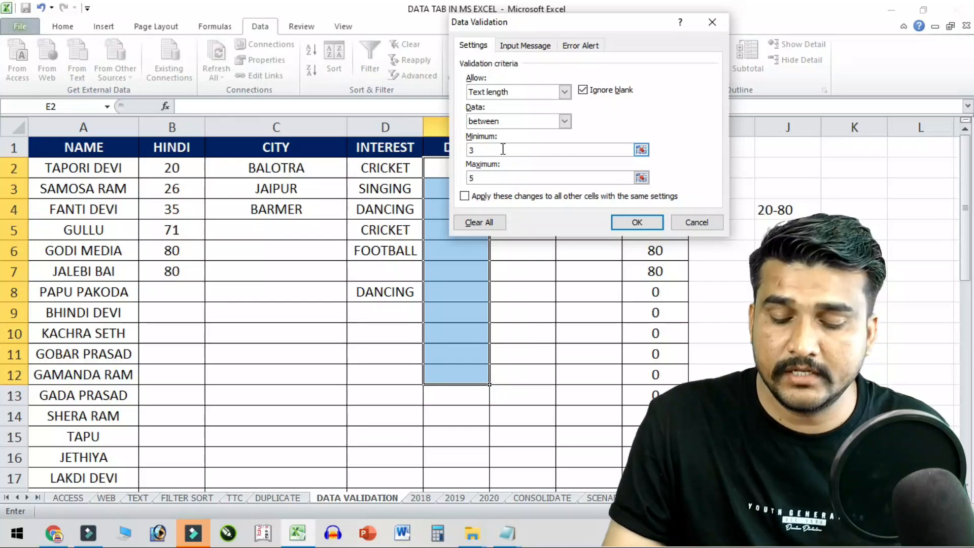
pyautogui.click(636, 222)
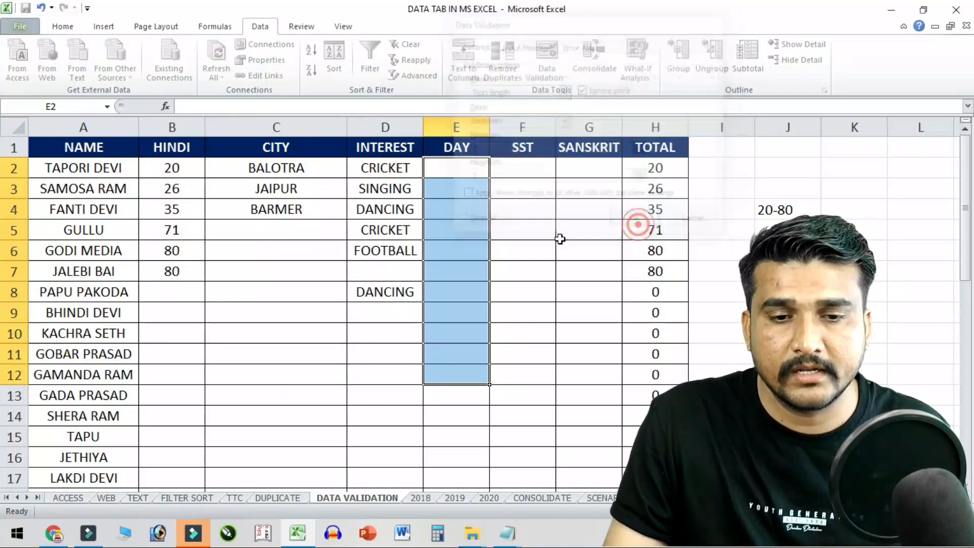
# - Enter SUN in E2 and MON in E3
pyautogui.click(451, 174)
pyautogui.write('SUN')
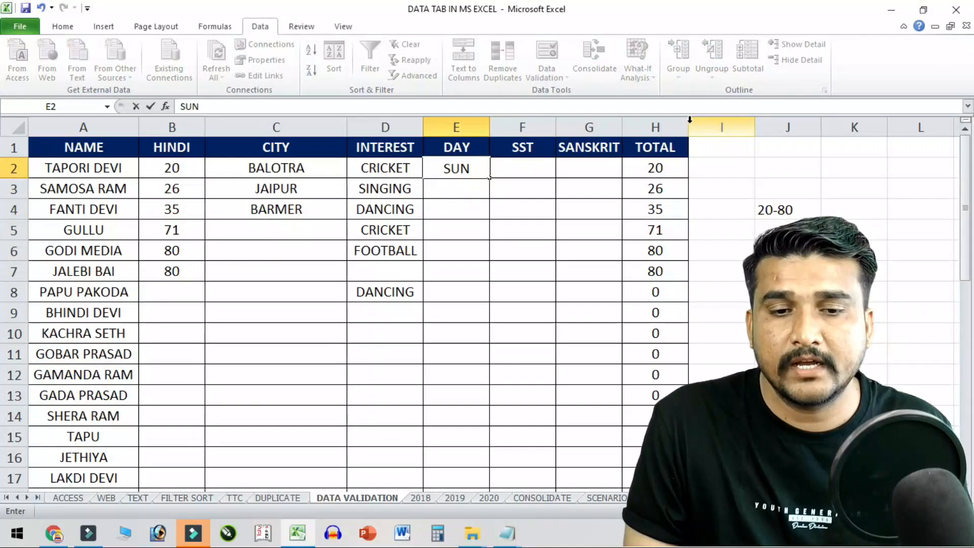
pyautogui.press('Return')
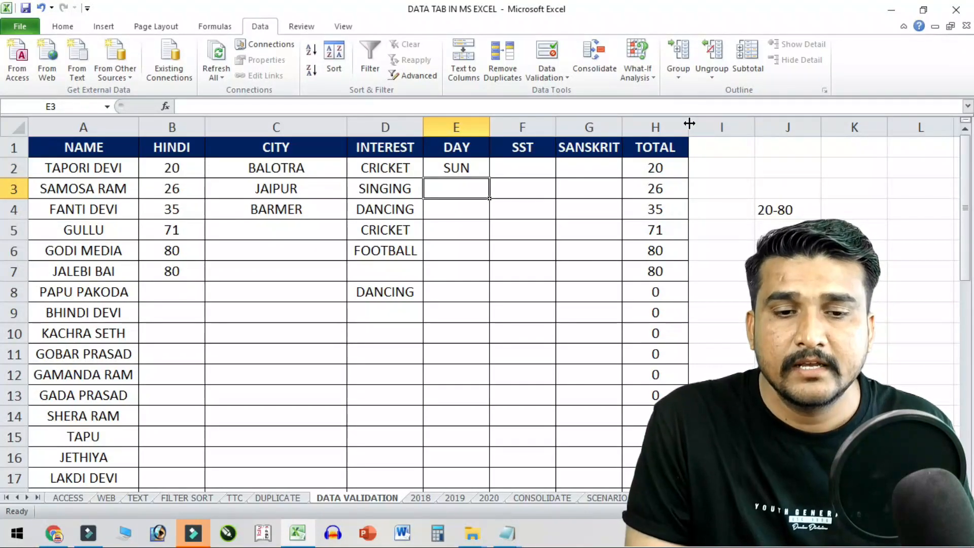
pyautogui.write('MON')
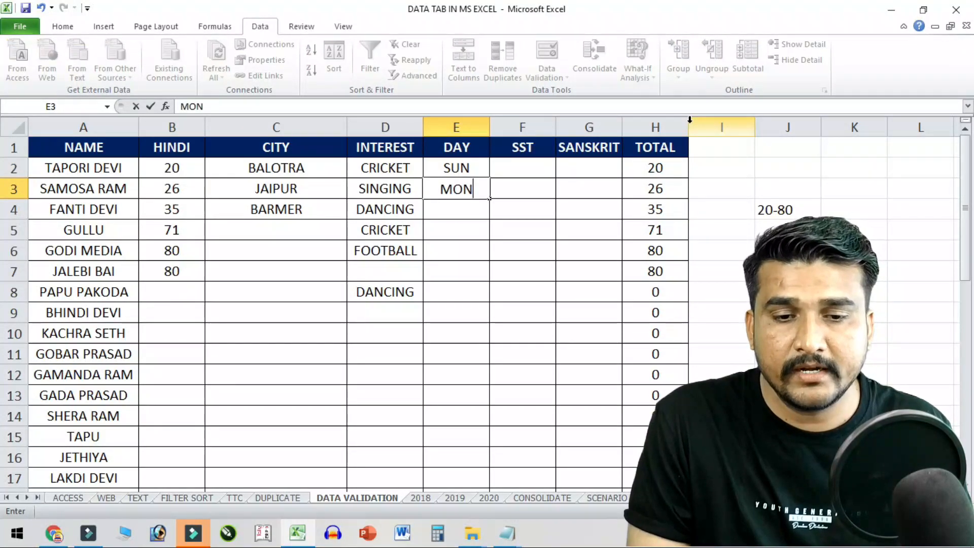
pyautogui.press('Return')
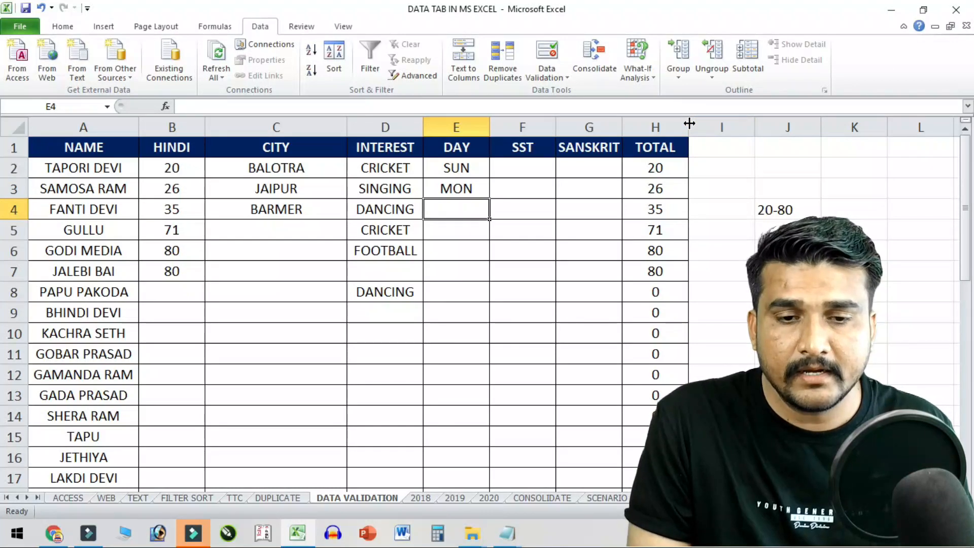
# - Try FRIDAY and OK in E4, cancelling each length-rule error, then select E5
pyautogui.write('FRIDAY')
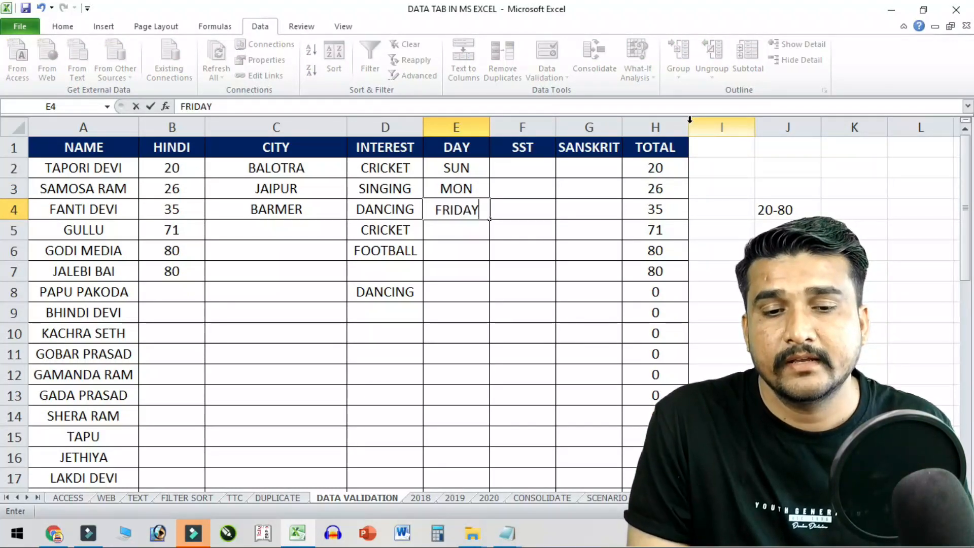
pyautogui.press('Return')
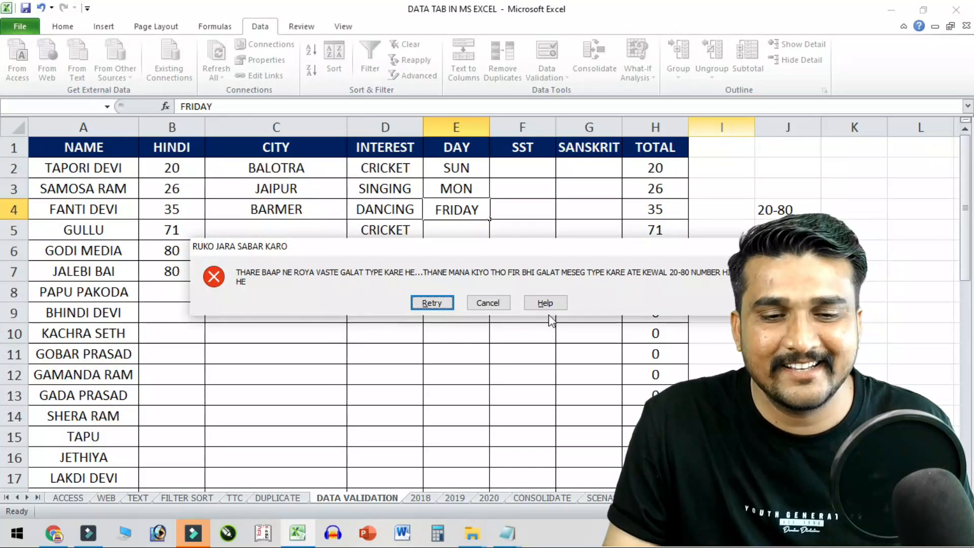
pyautogui.click(488, 304)
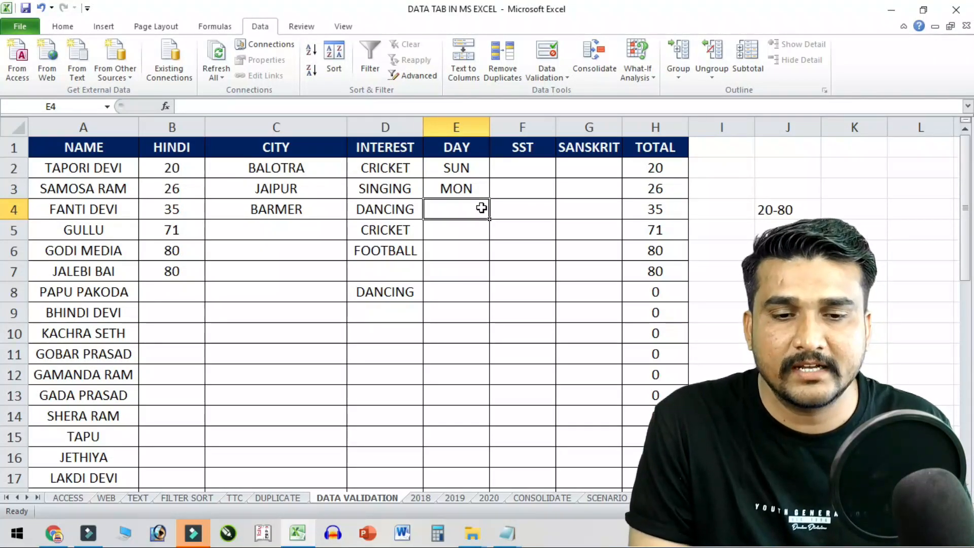
pyautogui.write('OK')
pyautogui.press('Return')
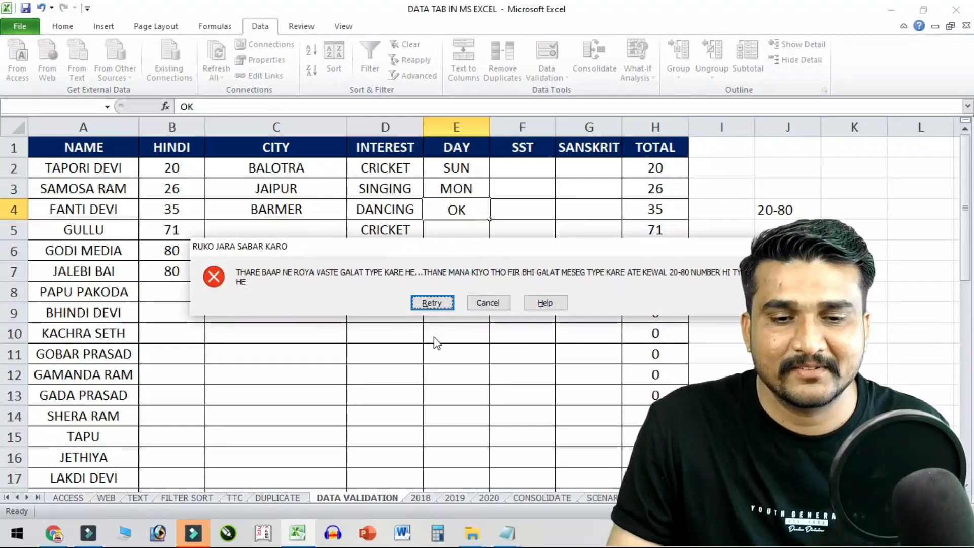
pyautogui.click(502, 302)
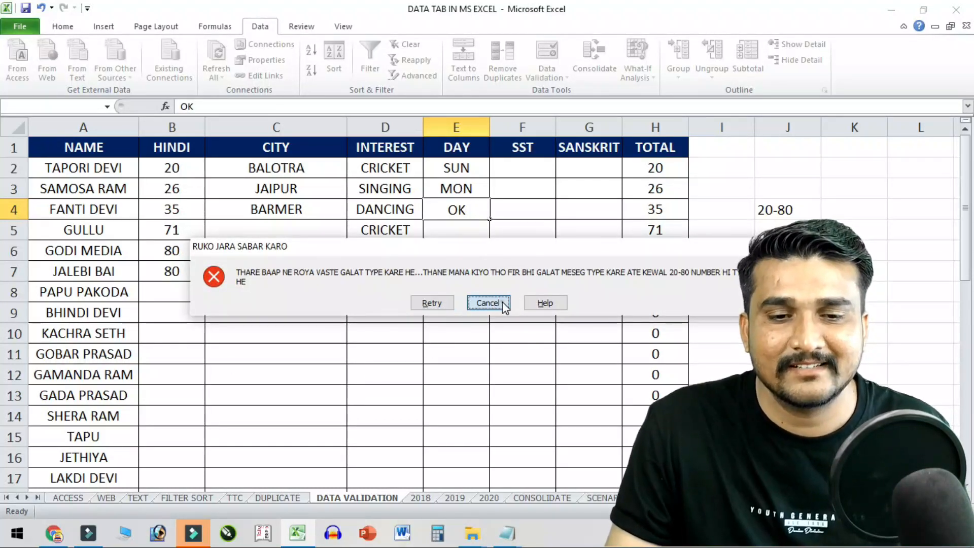
pyautogui.click(500, 231)
pyautogui.click(477, 224)
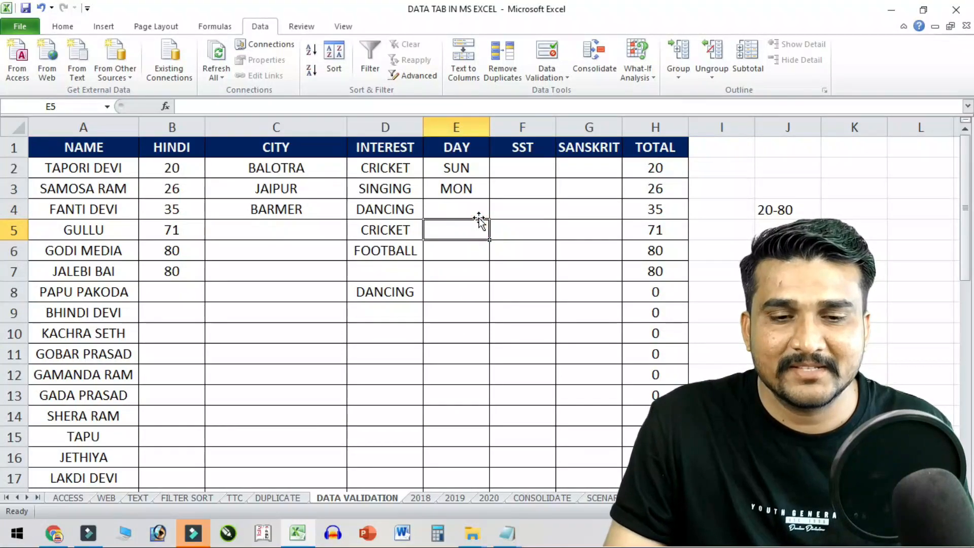
# - Recheck the DAY validation rule without changes, then go to the 2018 sheet
pyautogui.click(546, 55)
pyautogui.click(697, 222)
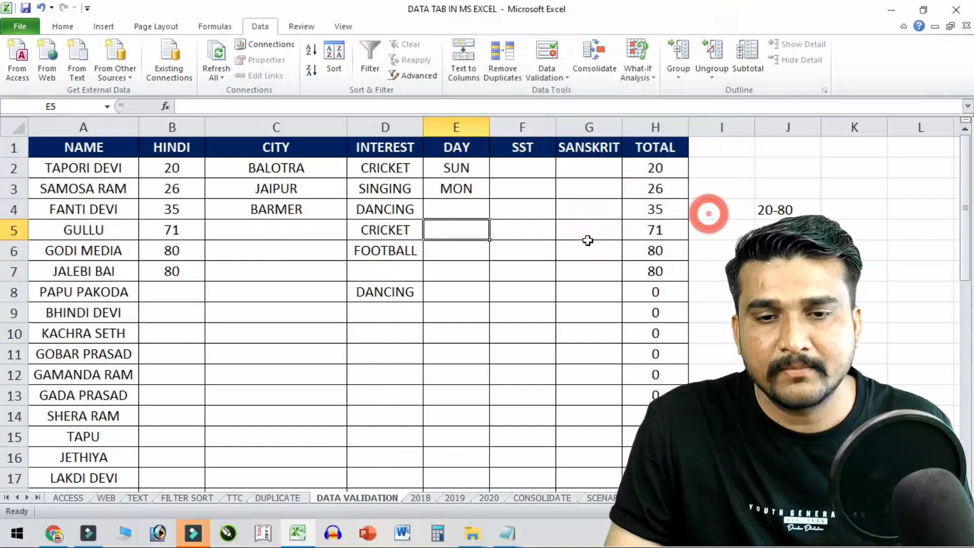
pyautogui.click(587, 243)
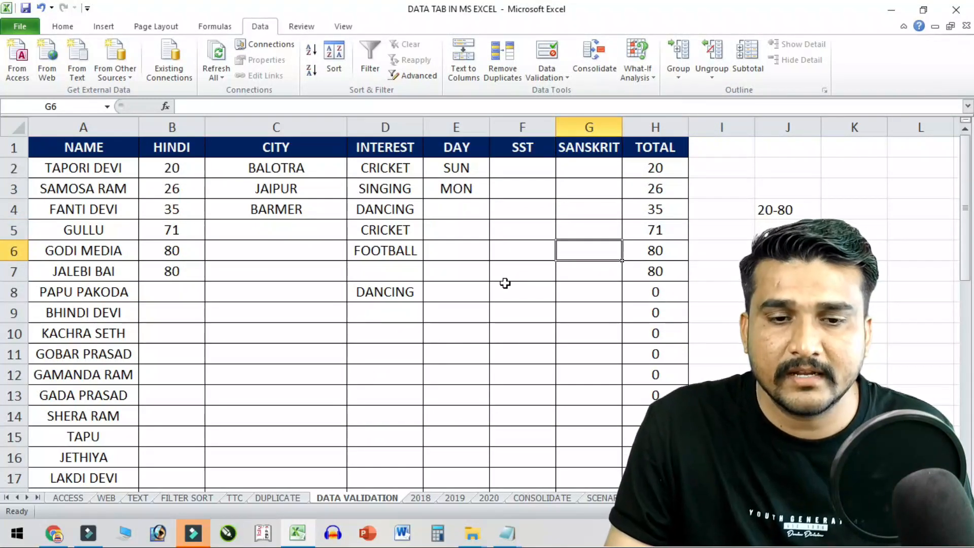
pyautogui.scroll(-5, 505, 291)
pyautogui.scroll(1, 504, 292)
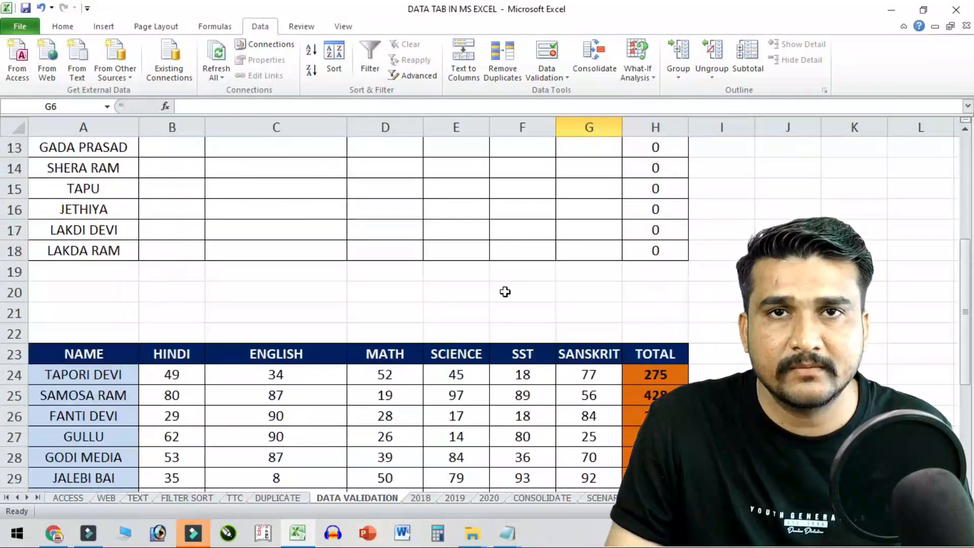
pyautogui.scroll(-5, 505, 291)
pyautogui.scroll(9, 504, 287)
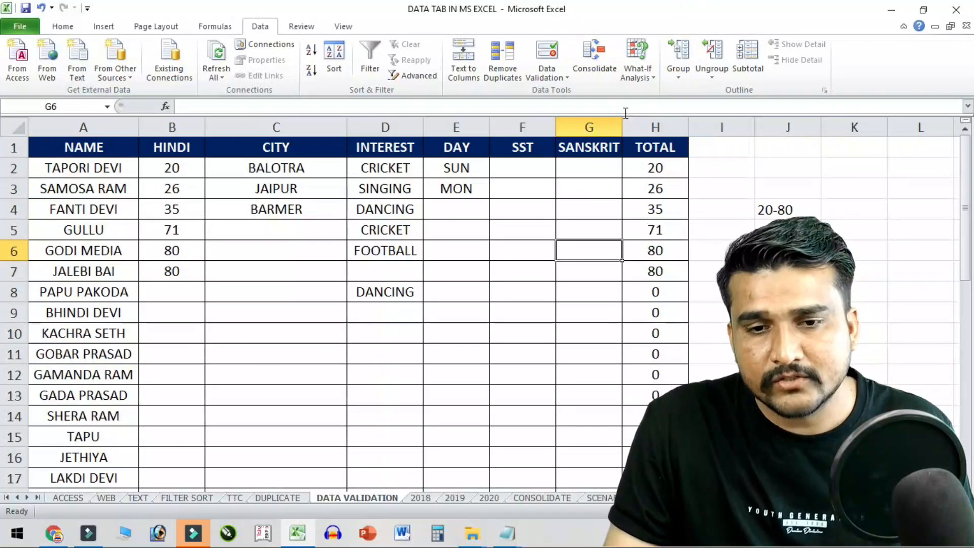
pyautogui.click(570, 372)
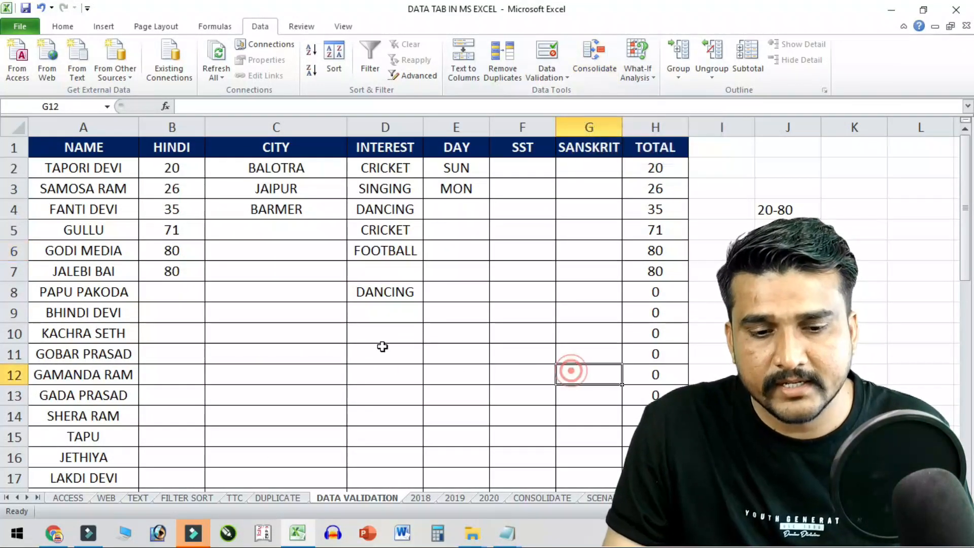
pyautogui.click(430, 501)
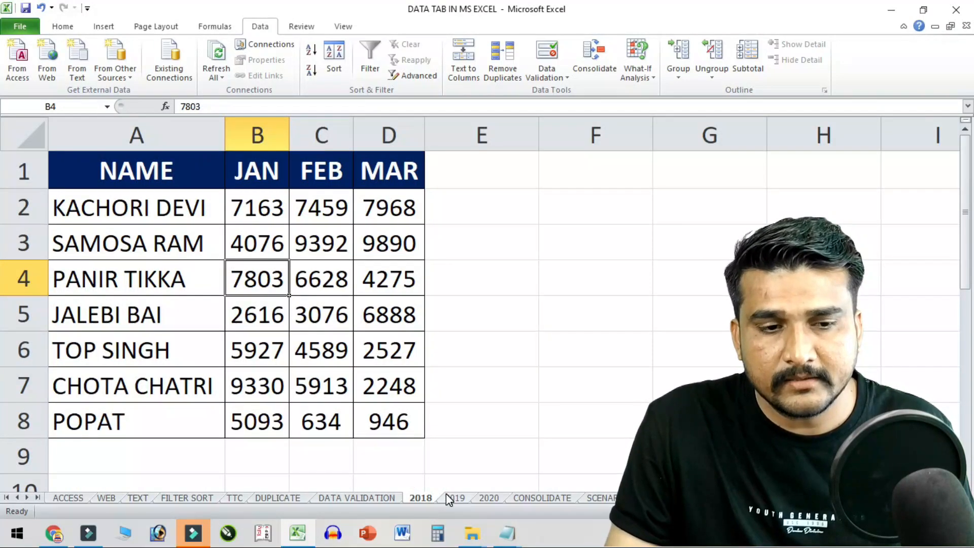
# - Select the names in A2:A8 and the whole 2018 table A1:D8
pyautogui.moveTo(162, 170); pyautogui.dragTo(312, 250)
pyautogui.click(186, 208)
pyautogui.click(170, 278)
pyautogui.click(184, 314)
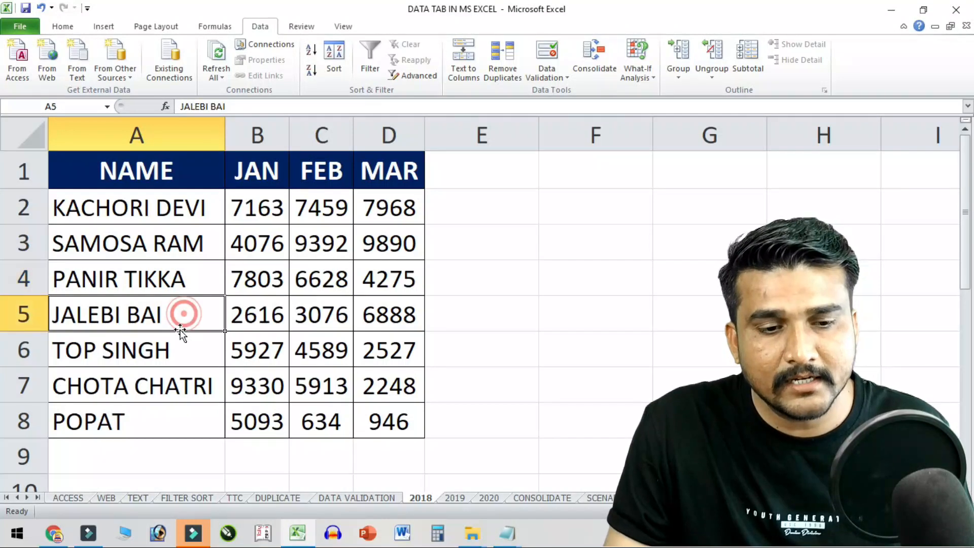
pyautogui.click(179, 342)
pyautogui.click(184, 390)
pyautogui.click(192, 413)
pyautogui.moveTo(172, 181); pyautogui.dragTo(385, 421)
# - Compare the 2019 and 2020 sheets' tables, then return to 2018
pyautogui.click(451, 499)
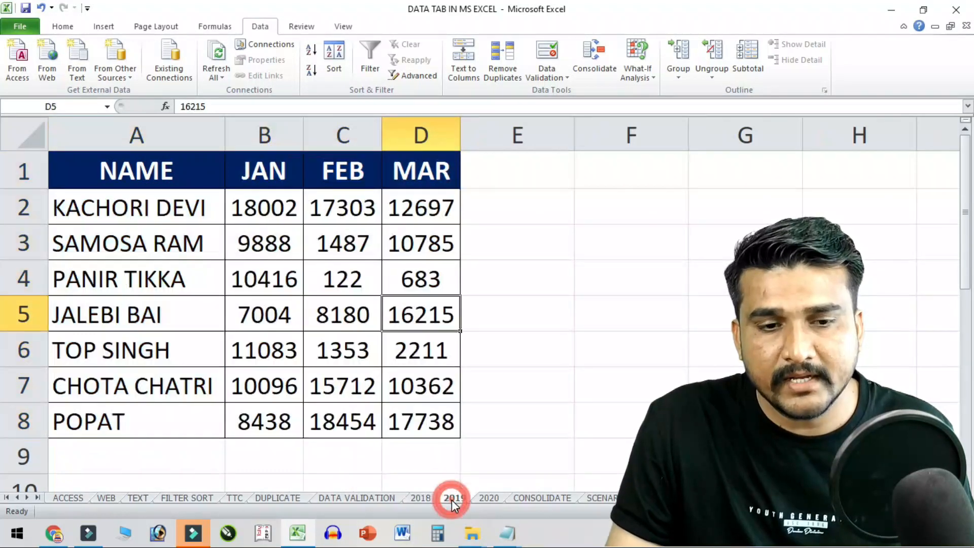
pyautogui.click(484, 499)
pyautogui.click(351, 285)
pyautogui.click(429, 477)
pyautogui.click(421, 497)
# - Select the 2018 names A2:A8 and the JAN, FEB and MAR figure columns
pyautogui.click(257, 315)
pyautogui.click(190, 222)
pyautogui.moveTo(190, 223); pyautogui.dragTo(206, 406)
pyautogui.moveTo(265, 221); pyautogui.dragTo(257, 388)
pyautogui.moveTo(322, 206); pyautogui.dragTo(330, 421)
pyautogui.moveTo(401, 231); pyautogui.dragTo(410, 405)
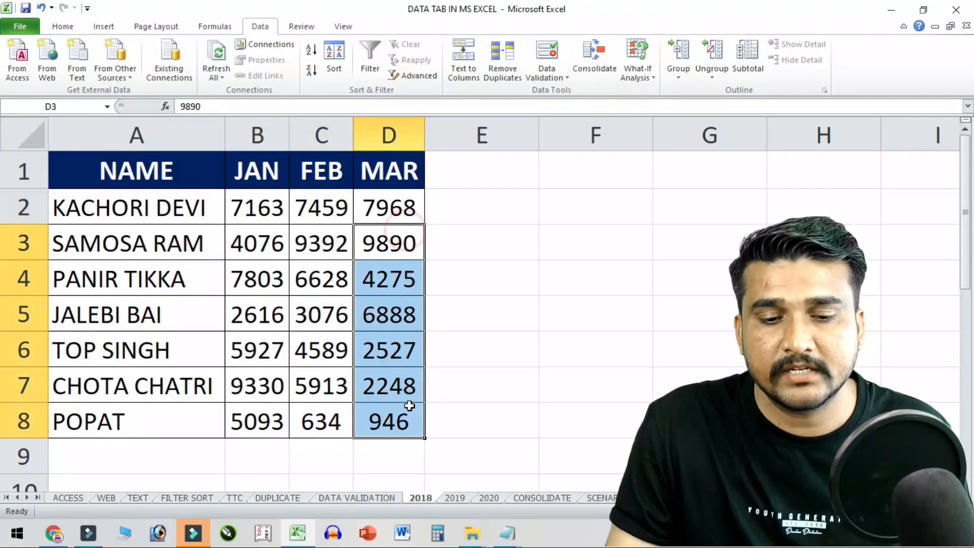
# - Flip through the 2019 and 2020 sheets and open the empty CONSOLIDATE sheet
pyautogui.click(455, 501)
pyautogui.click(484, 500)
pyautogui.click(528, 500)
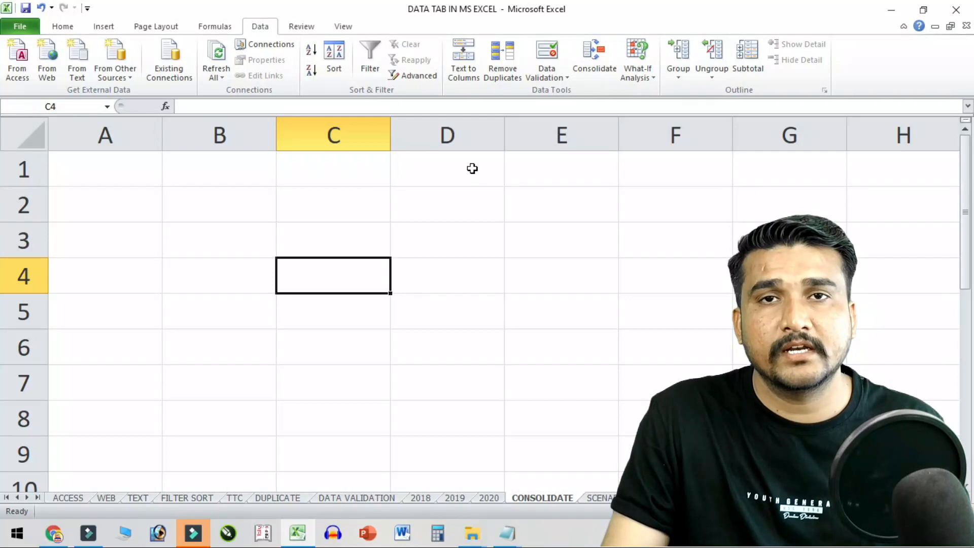
# - Start a Sum consolidation at C3 and add the 2018 A1:D8 range as the first reference
pyautogui.click(352, 234)
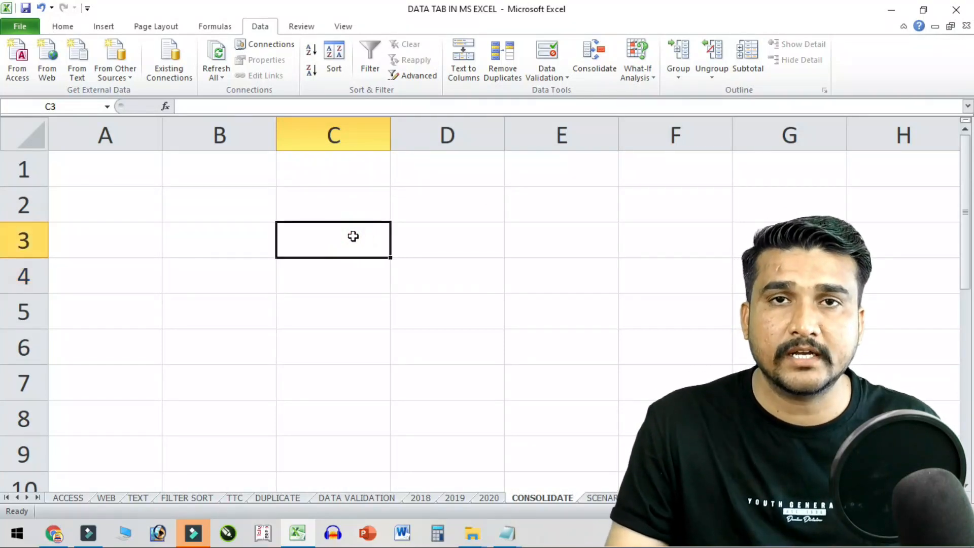
pyautogui.click(601, 48)
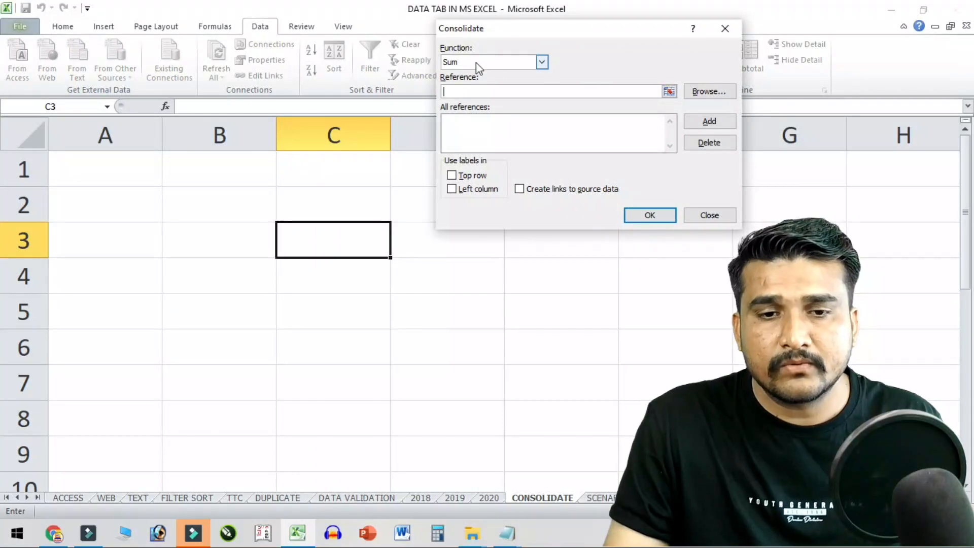
pyautogui.click(542, 62)
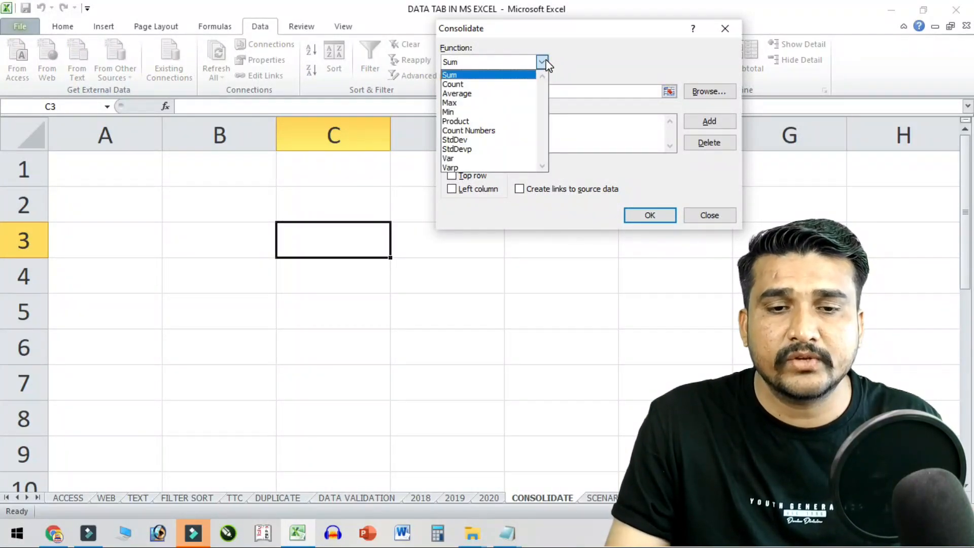
pyautogui.click(542, 62)
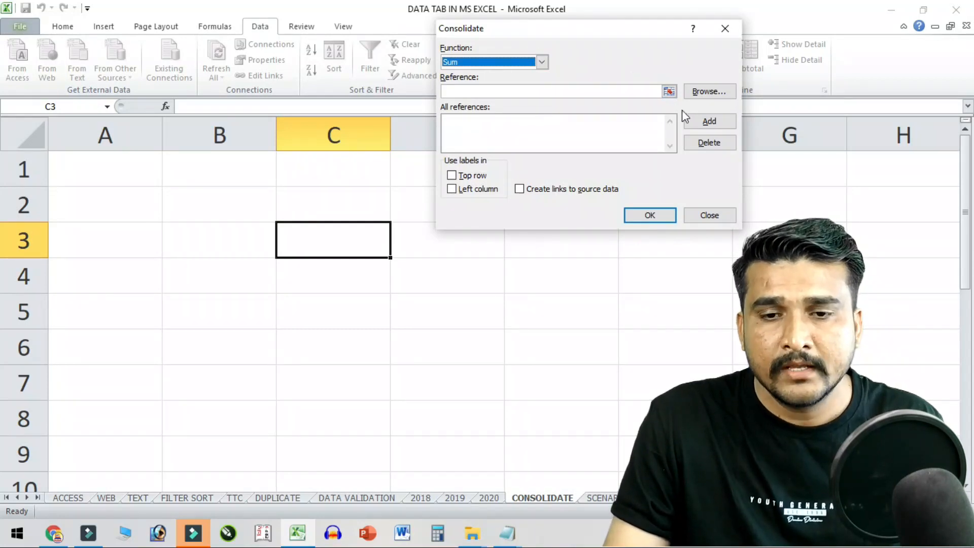
pyautogui.click(668, 91)
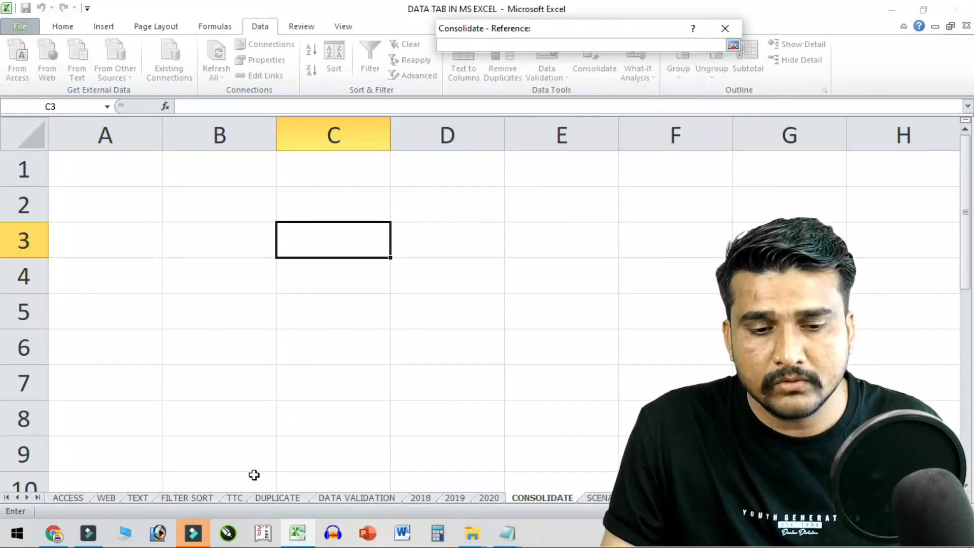
pyautogui.click(420, 499)
pyautogui.moveTo(159, 182); pyautogui.dragTo(383, 438)
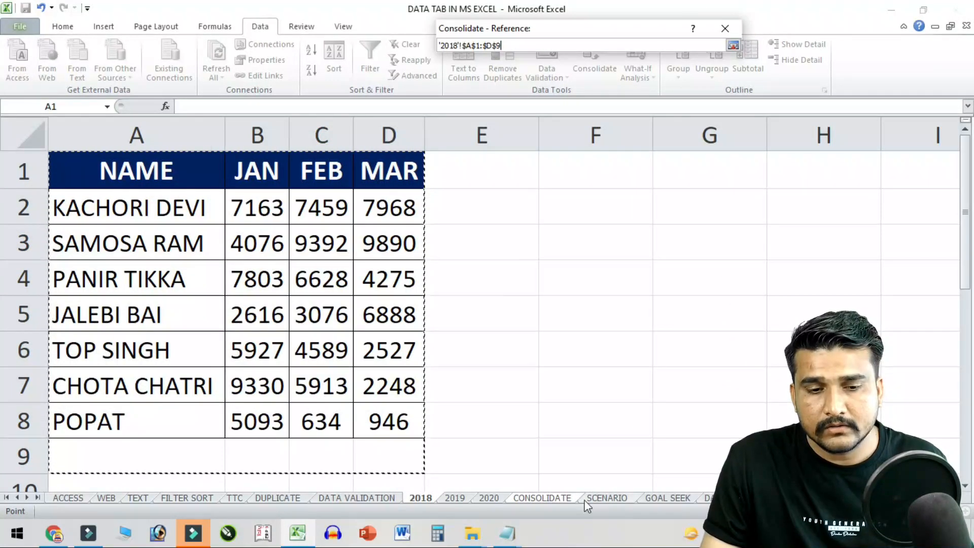
pyautogui.moveTo(141, 177); pyautogui.dragTo(391, 434)
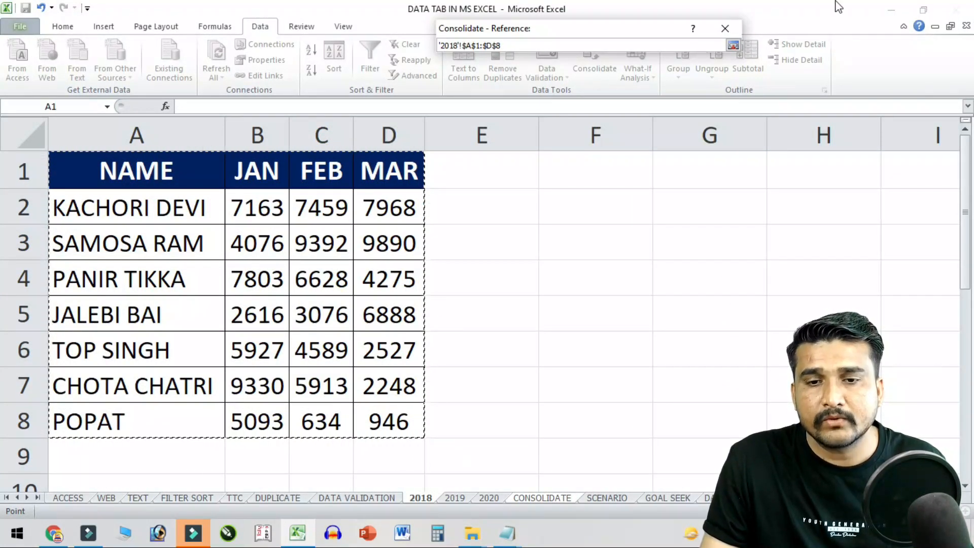
pyautogui.moveTo(670, 25); pyautogui.dragTo(784, 175)
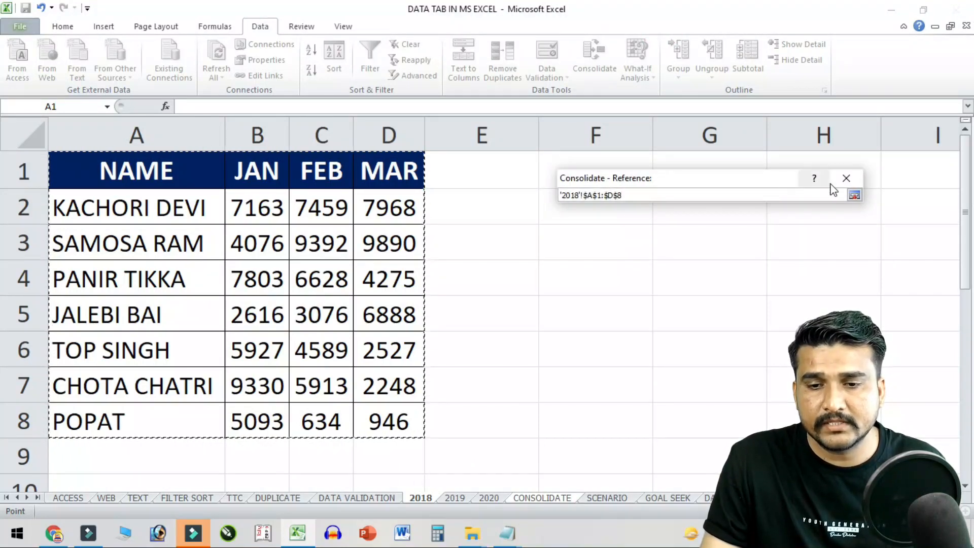
pyautogui.click(855, 195)
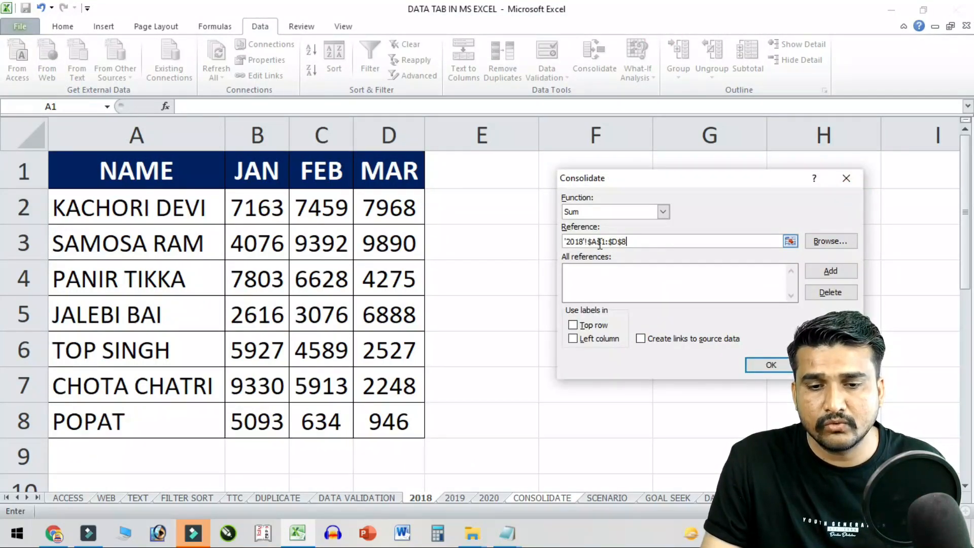
pyautogui.click(827, 274)
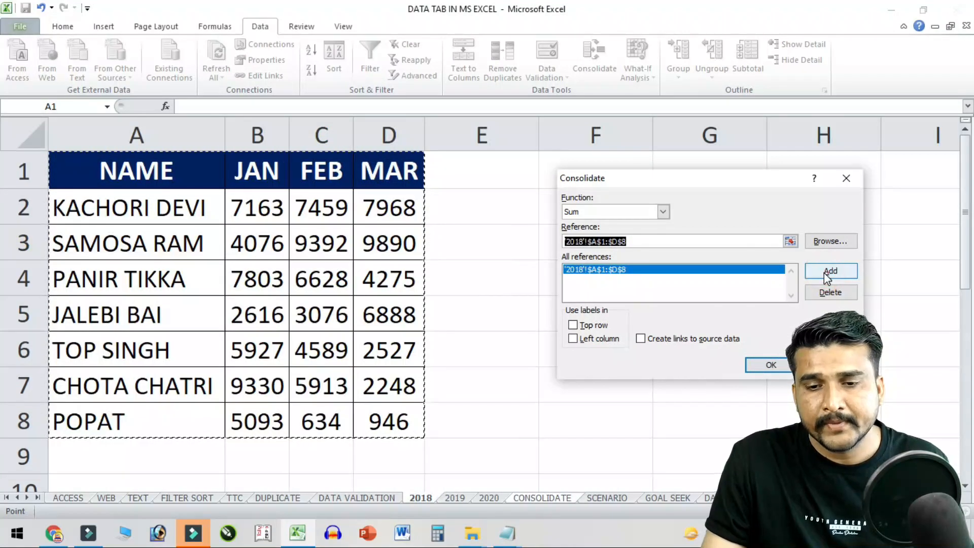
# - Add the 2019 and 2020 A1:D8 ranges to the consolidation references
pyautogui.click(790, 242)
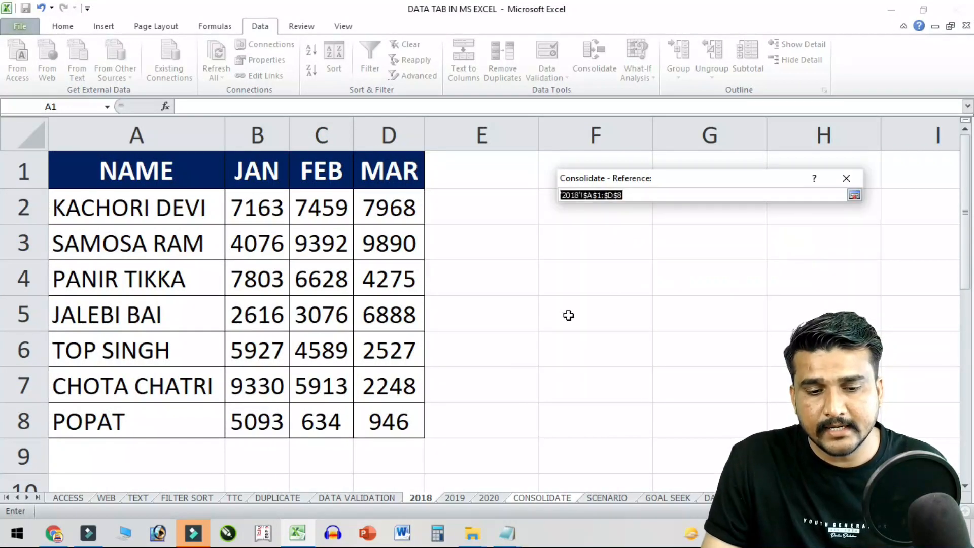
pyautogui.click(456, 498)
pyautogui.moveTo(168, 171); pyautogui.dragTo(388, 416)
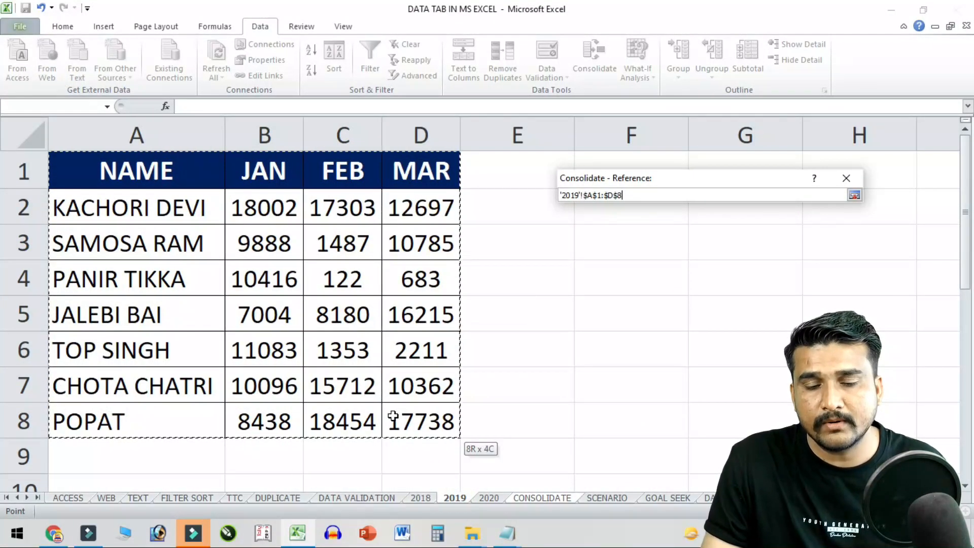
pyautogui.click(855, 195)
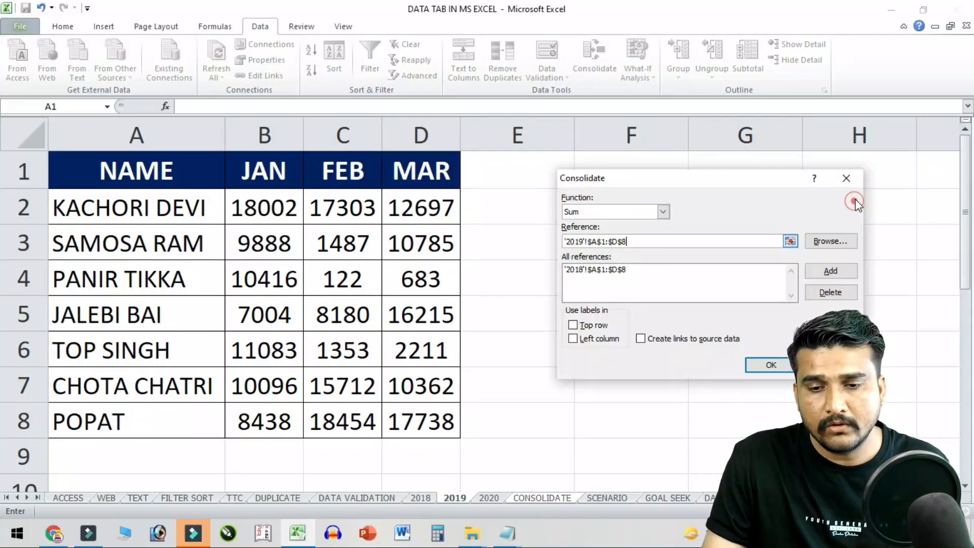
pyautogui.click(828, 271)
pyautogui.click(790, 242)
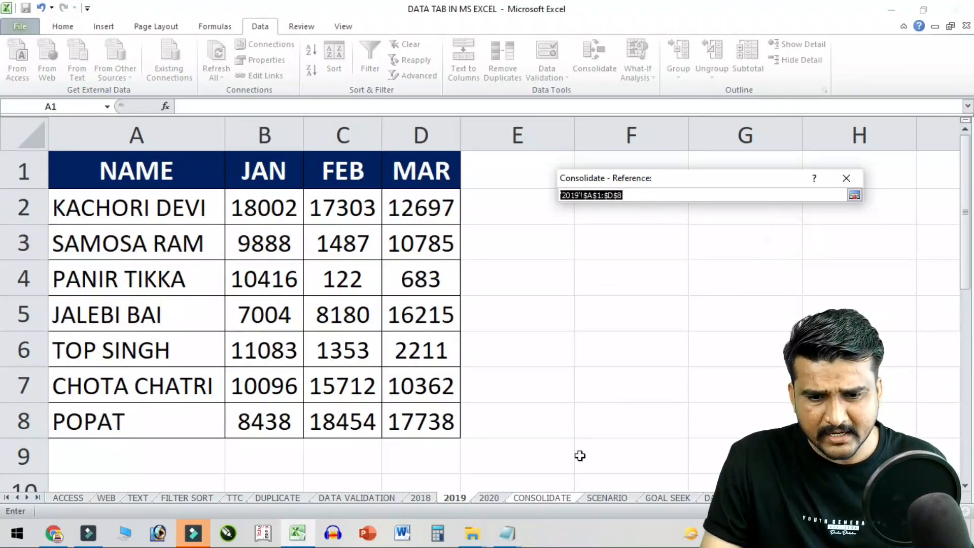
pyautogui.click(491, 498)
pyautogui.moveTo(101, 155); pyautogui.dragTo(402, 425)
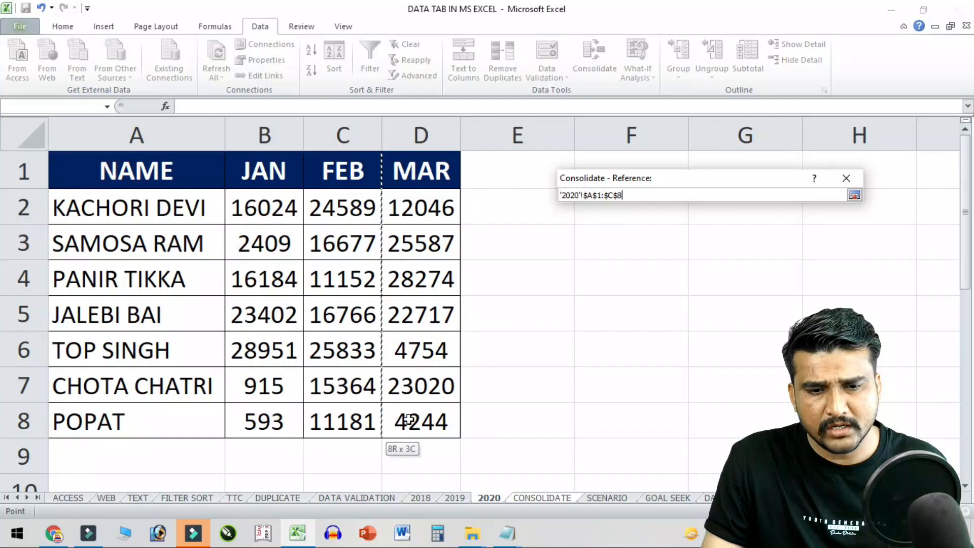
pyautogui.click(855, 194)
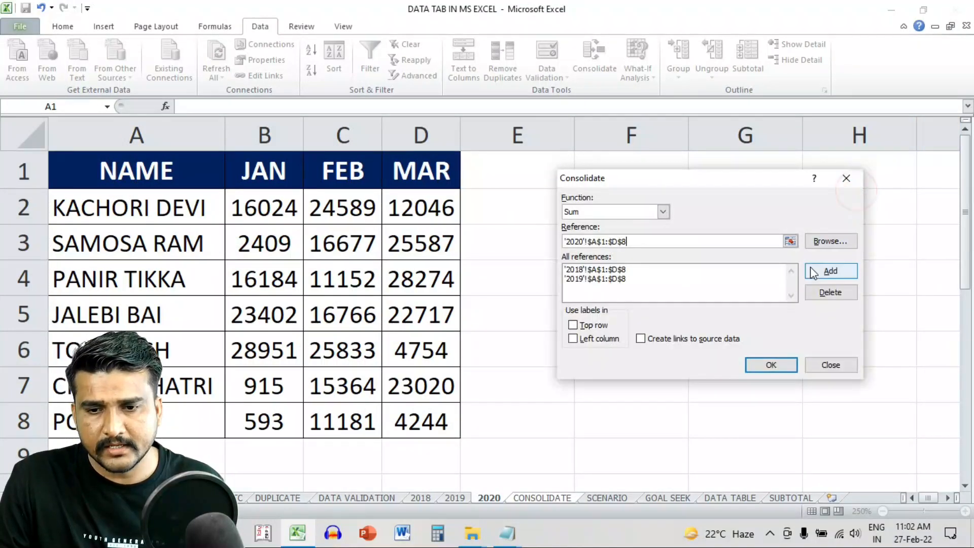
pyautogui.click(819, 269)
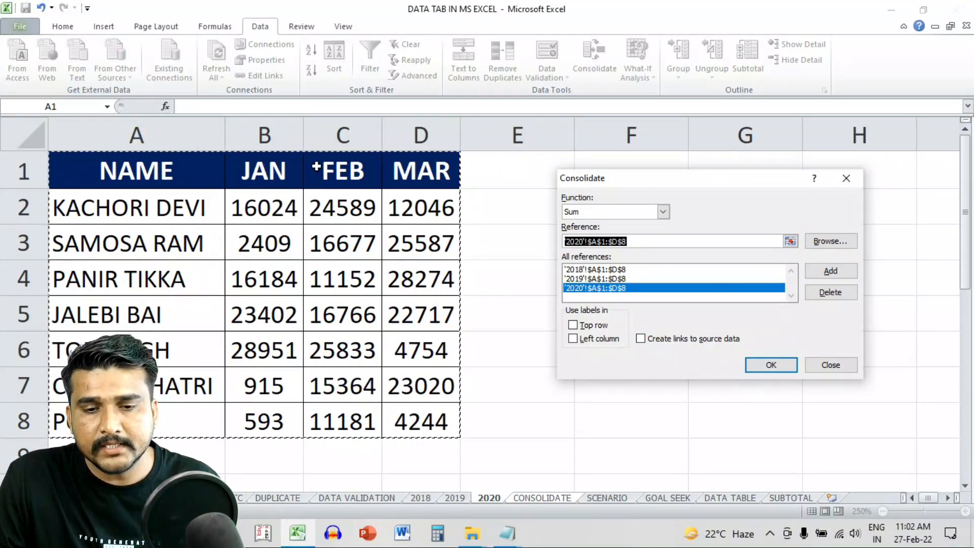
# - Tick Top row, Left column and Create links to source data, then run the consolidation
pyautogui.click(578, 325)
pyautogui.click(583, 339)
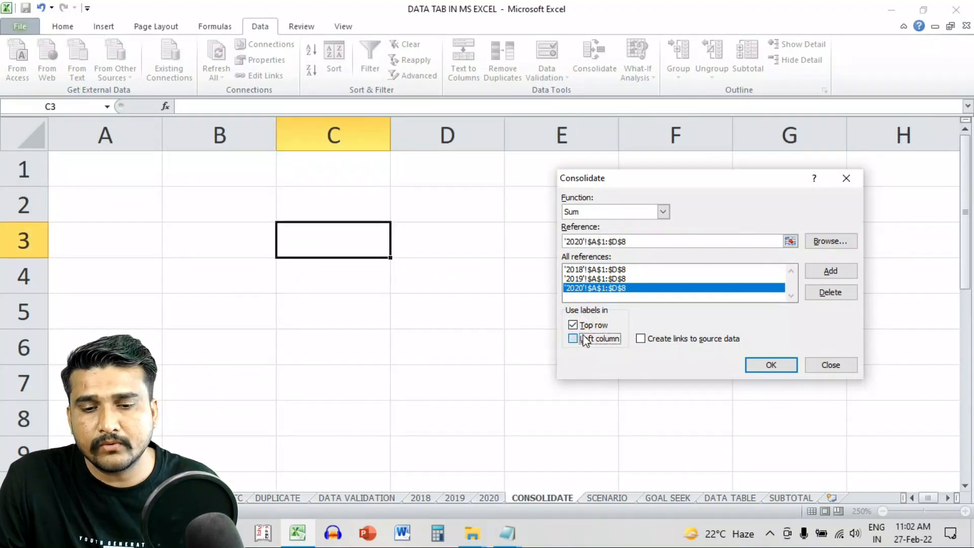
pyautogui.click(706, 340)
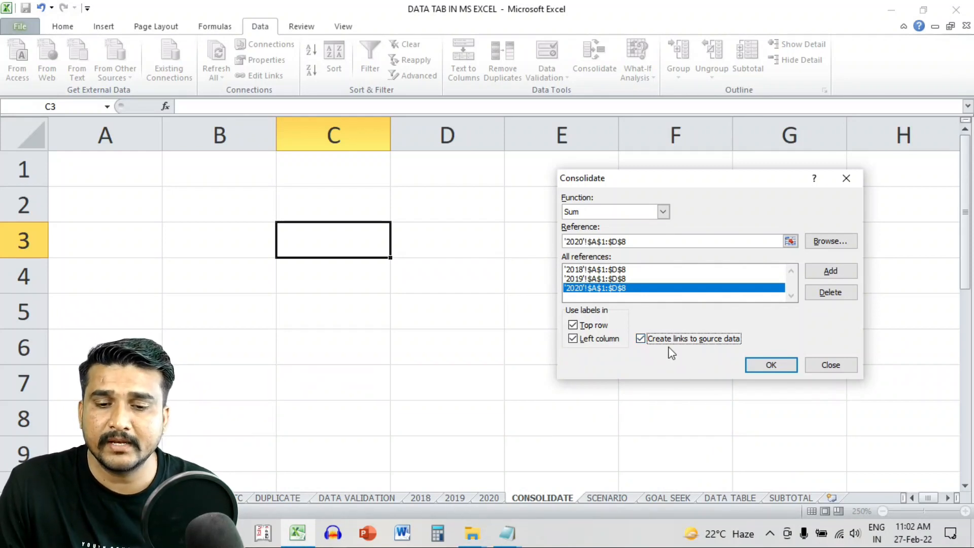
pyautogui.click(771, 364)
# - Widen column D so the consolidated names show fully, checking the E7 total
pyautogui.click(464, 289)
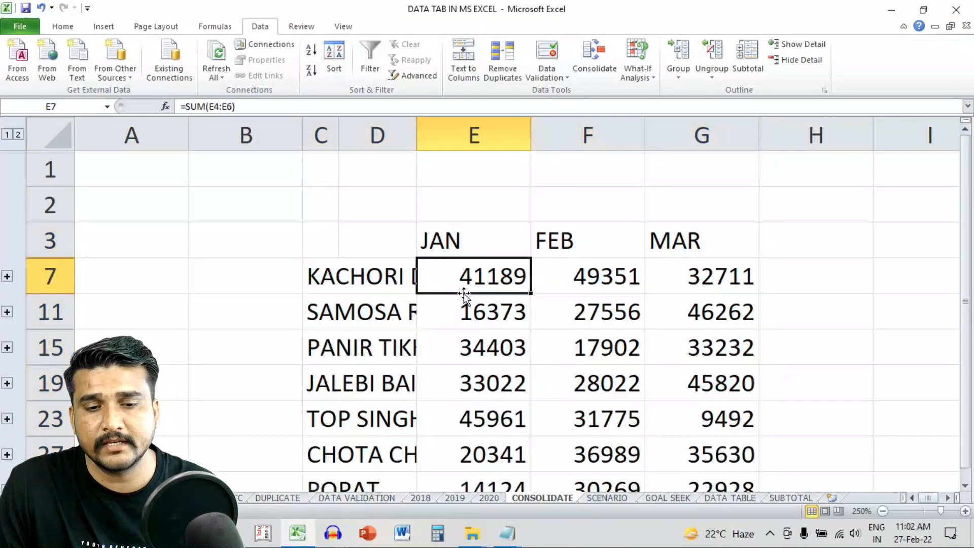
pyautogui.moveTo(416, 145); pyautogui.dragTo(466, 147)
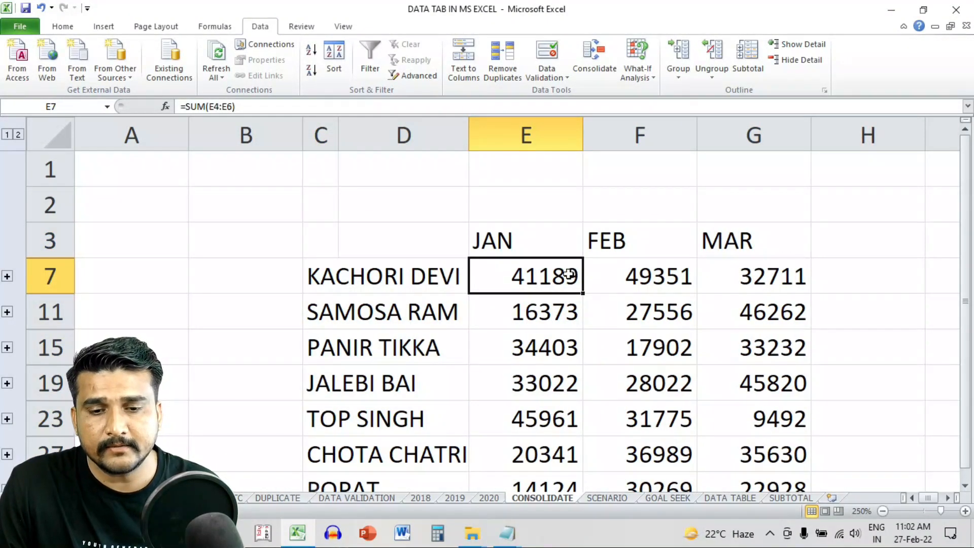
pyautogui.click(388, 271)
pyautogui.click(360, 302)
pyautogui.click(511, 267)
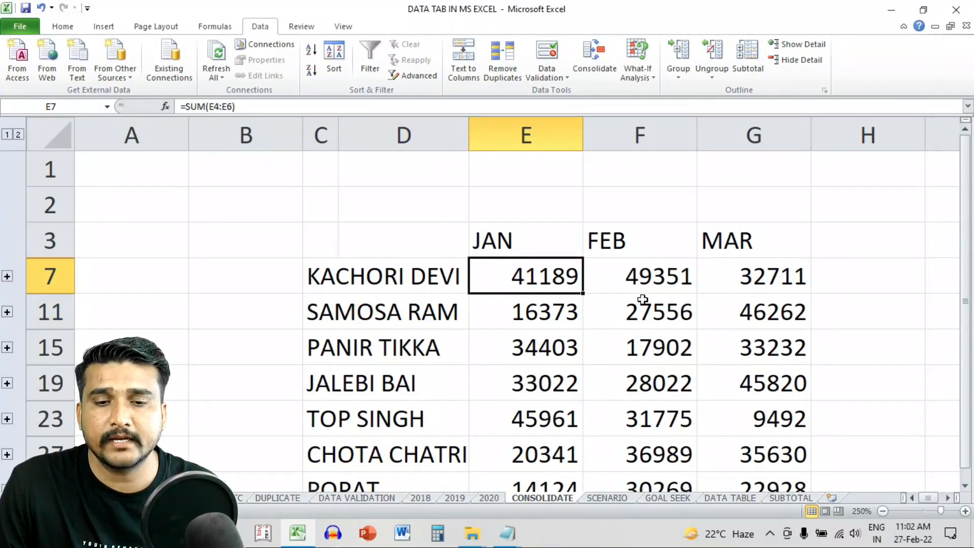
pyautogui.click(7, 277)
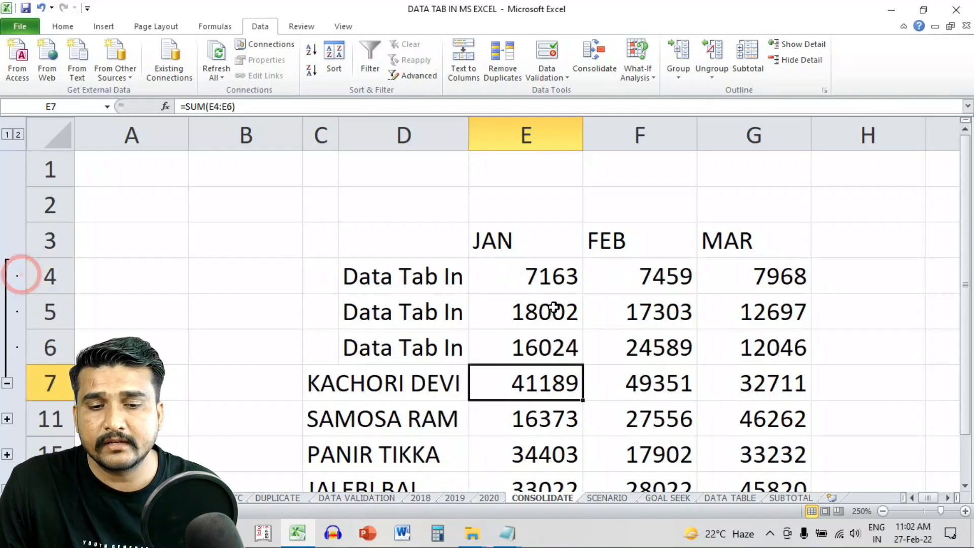
pyautogui.click(449, 267)
pyautogui.write('2018')
pyautogui.press('Return')
pyautogui.write('2019')
pyautogui.press('Return')
pyautogui.write('2020')
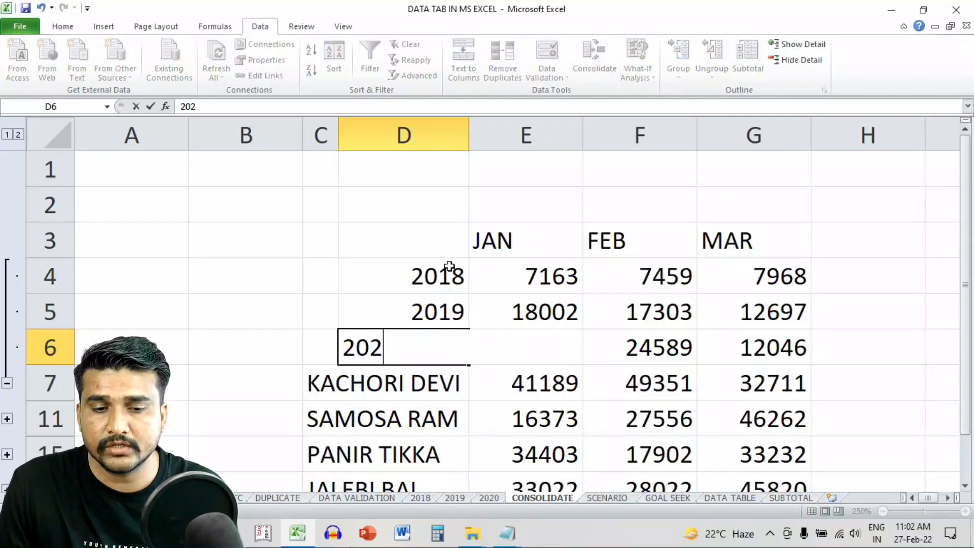
pyautogui.press('Return')
pyautogui.moveTo(515, 399); pyautogui.dragTo(767, 391)
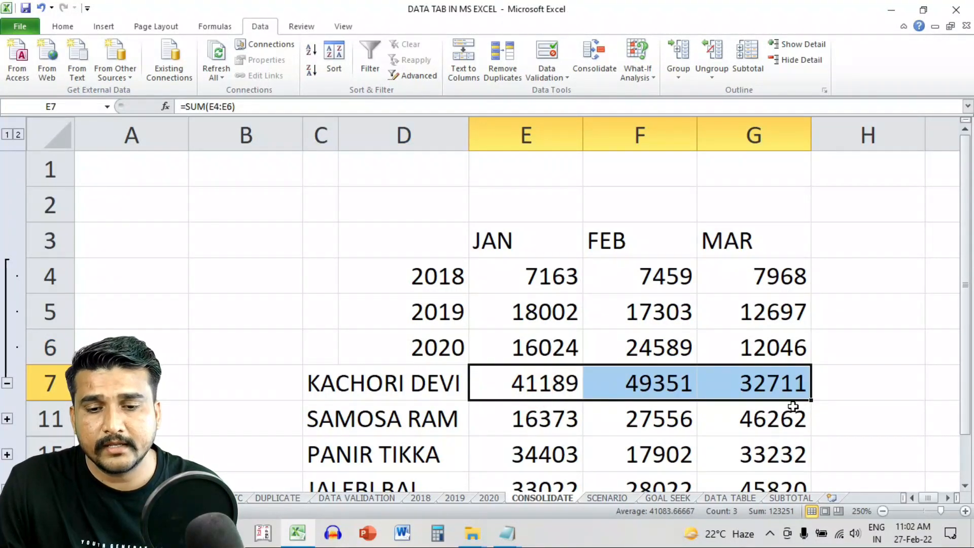
pyautogui.click(541, 263)
pyautogui.moveTo(539, 301); pyautogui.dragTo(538, 350)
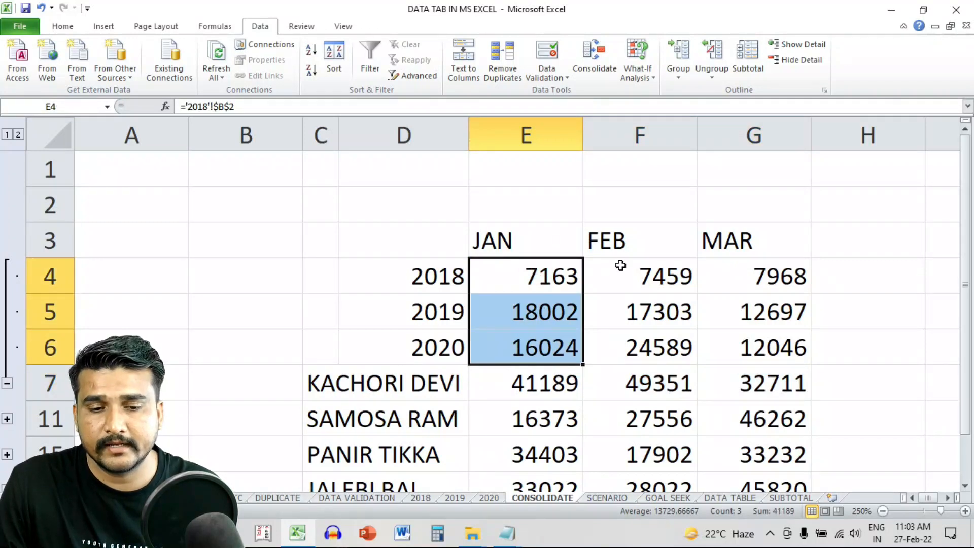
pyautogui.click(387, 376)
pyautogui.click(509, 281)
pyautogui.click(513, 309)
pyautogui.click(532, 347)
pyautogui.click(631, 283)
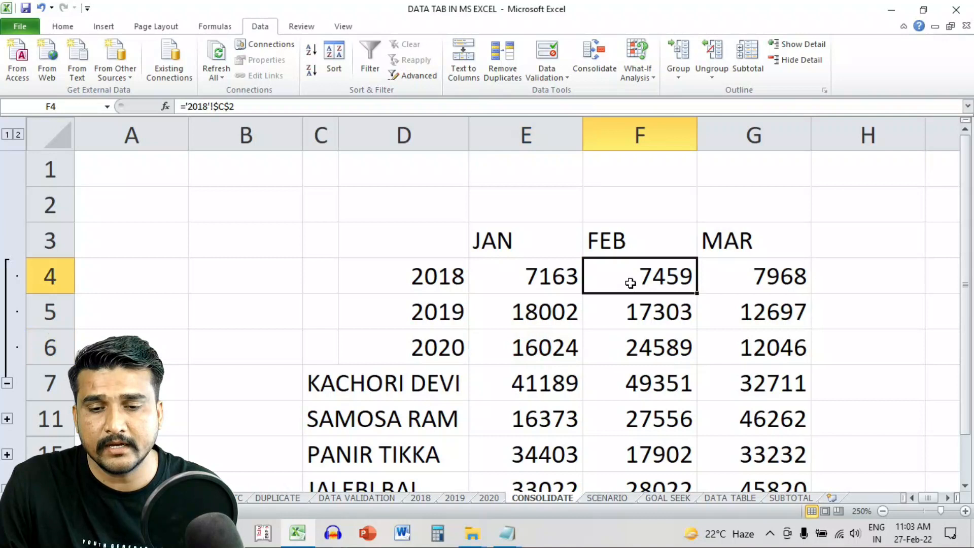
pyautogui.click(632, 311)
pyautogui.click(637, 348)
pyautogui.click(703, 272)
pyautogui.click(715, 319)
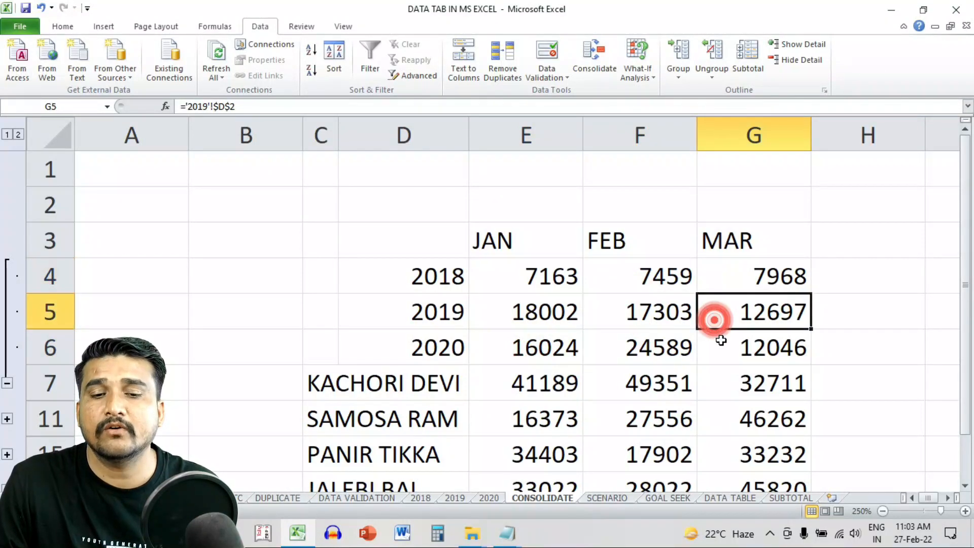
pyautogui.click(7, 383)
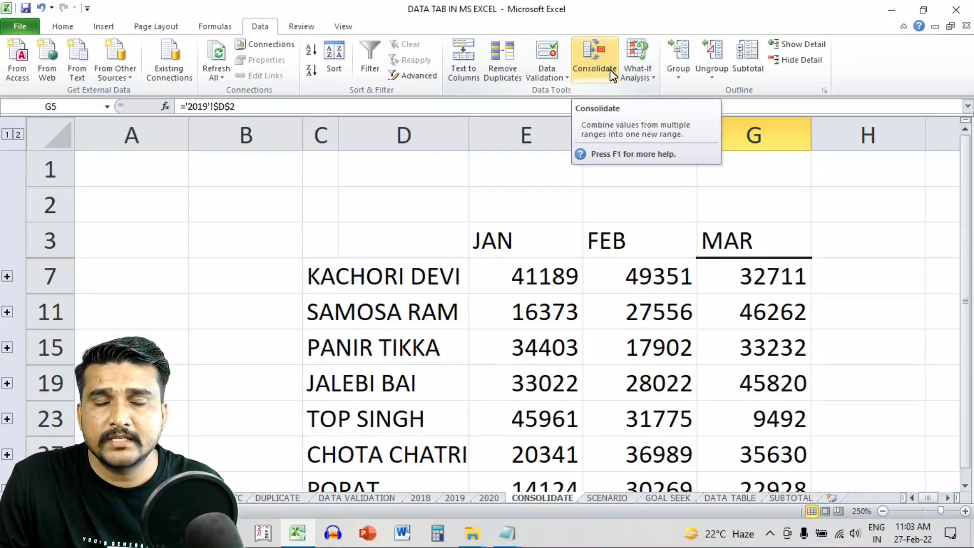
# - Select the E7 January total and open the What-If Analysis dropdown
pyautogui.click(579, 278)
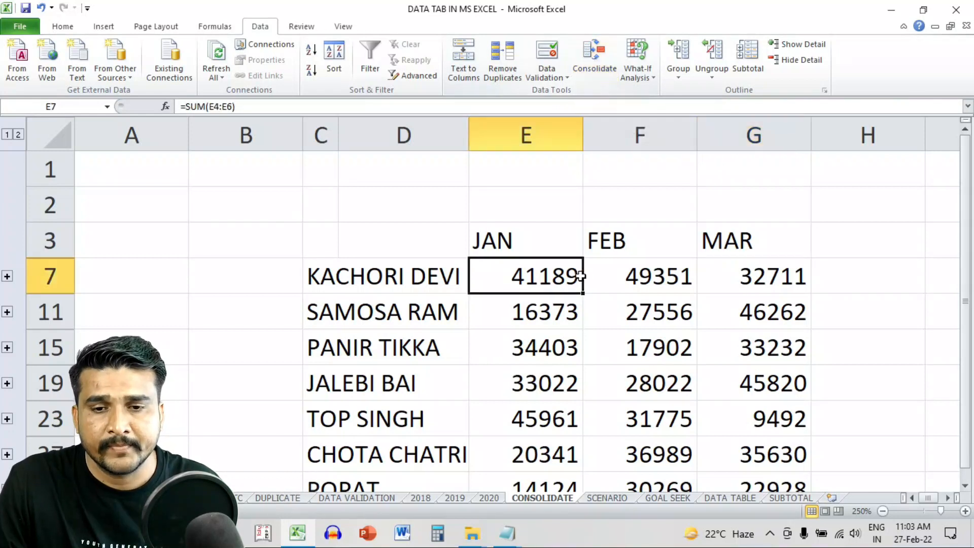
pyautogui.click(635, 76)
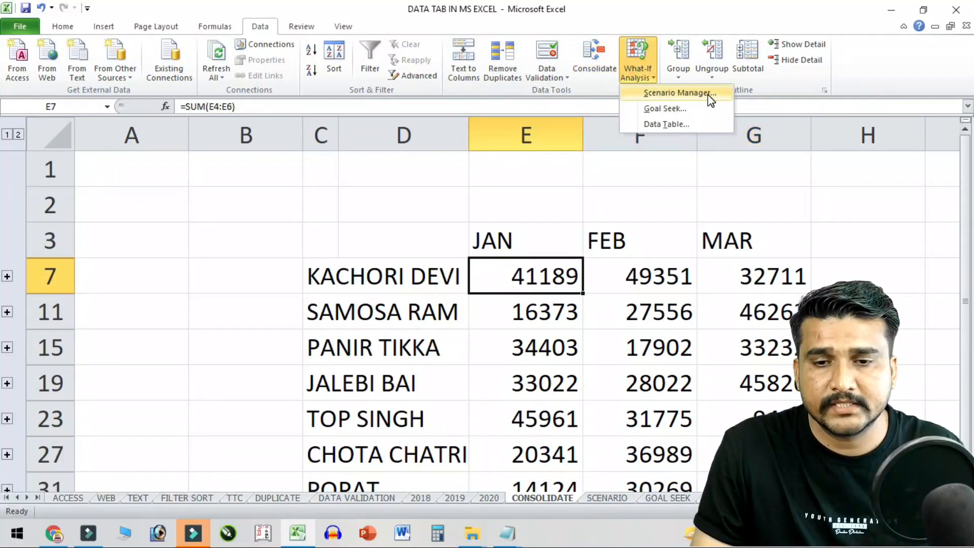
# - On the SCENARIO sheet, clear the left price table C3:D8
pyautogui.click(643, 217)
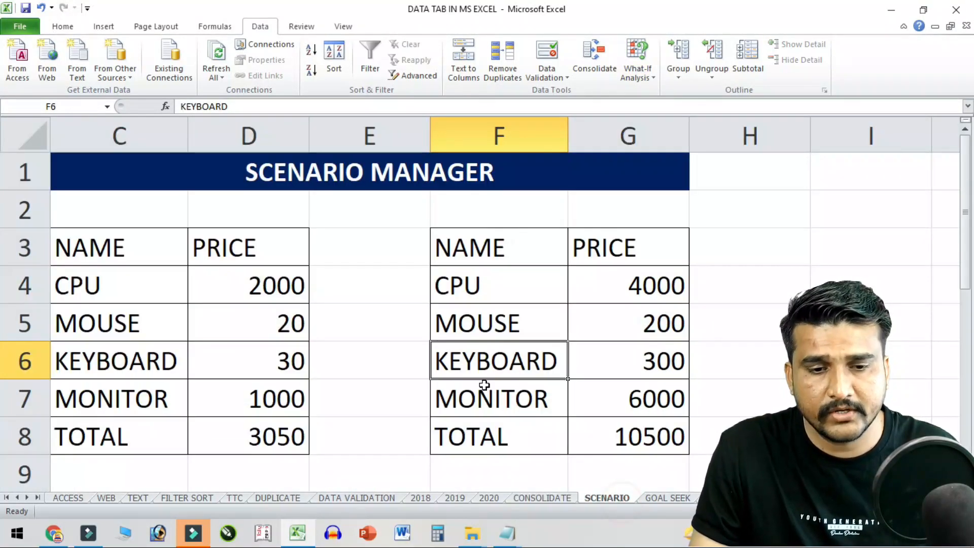
pyautogui.click(428, 330)
pyautogui.click(500, 279)
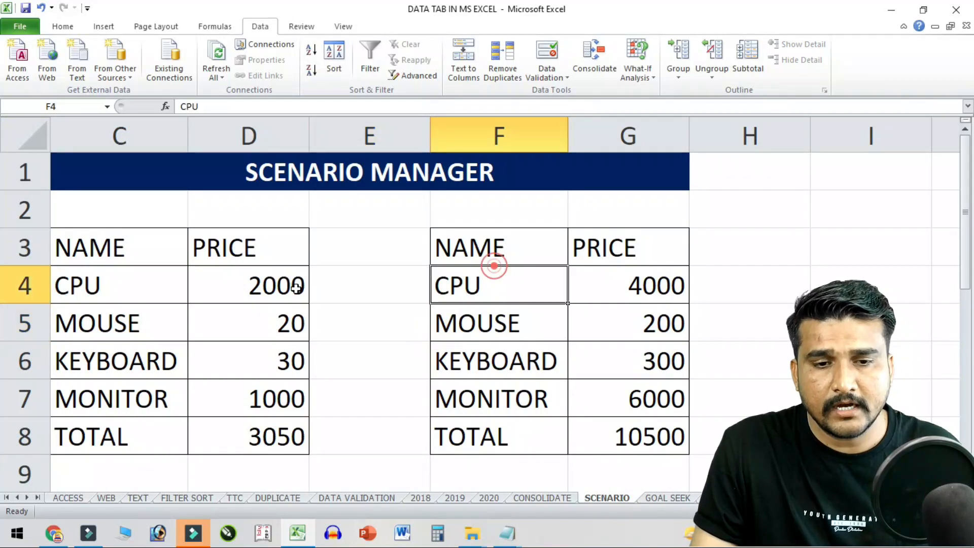
pyautogui.click(498, 327)
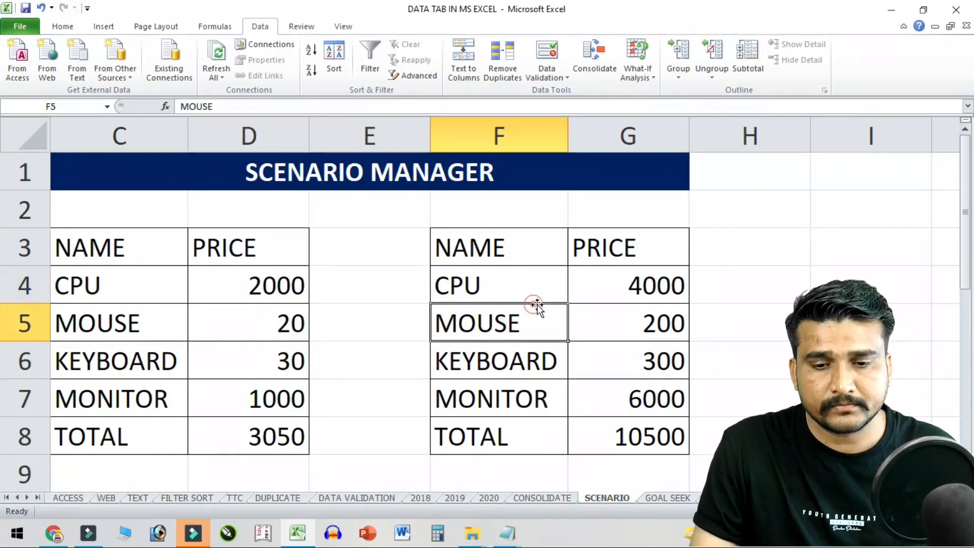
pyautogui.moveTo(102, 234); pyautogui.dragTo(257, 435)
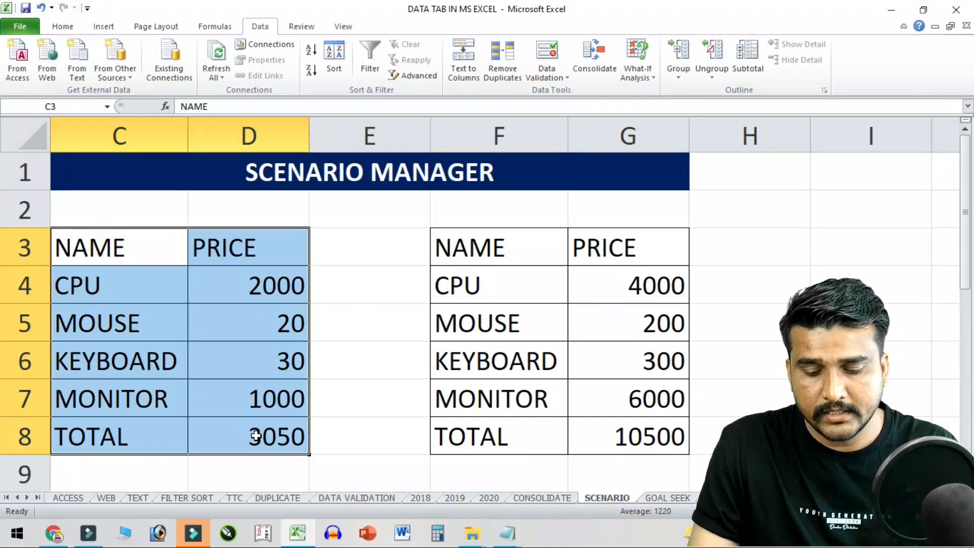
pyautogui.press('Delete')
pyautogui.click(337, 360)
# - Review the right table's items, prices and the SUM formula behind its TOTAL
pyautogui.moveTo(465, 241); pyautogui.dragTo(629, 437)
pyautogui.click(638, 337)
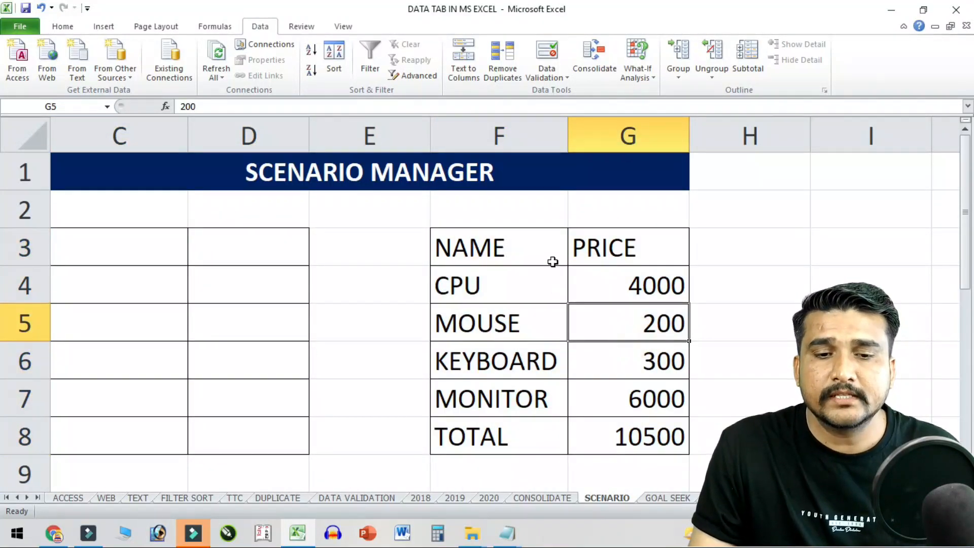
pyautogui.click(534, 287)
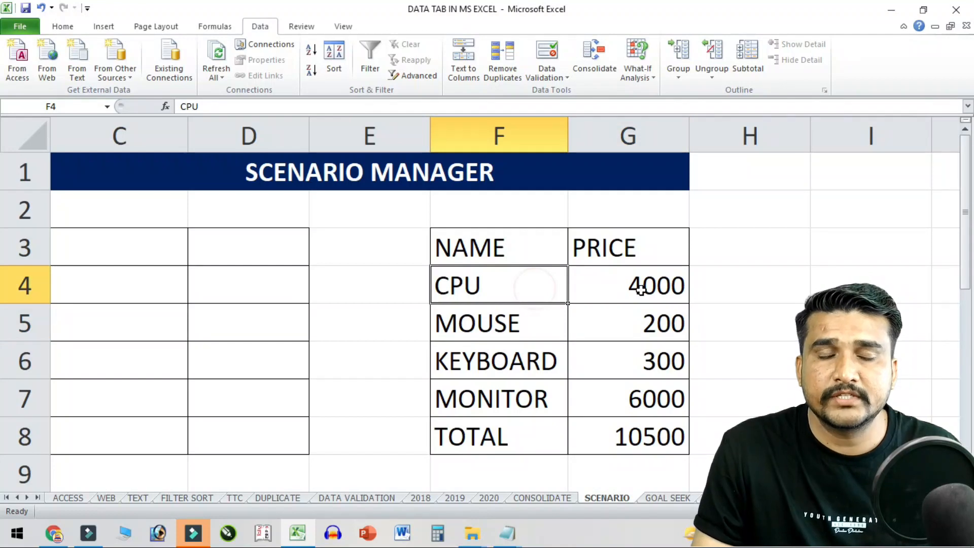
pyautogui.click(601, 299)
pyautogui.click(625, 329)
pyautogui.click(535, 373)
pyautogui.click(623, 376)
pyautogui.click(532, 395)
pyautogui.click(642, 401)
pyautogui.click(530, 439)
pyautogui.click(642, 443)
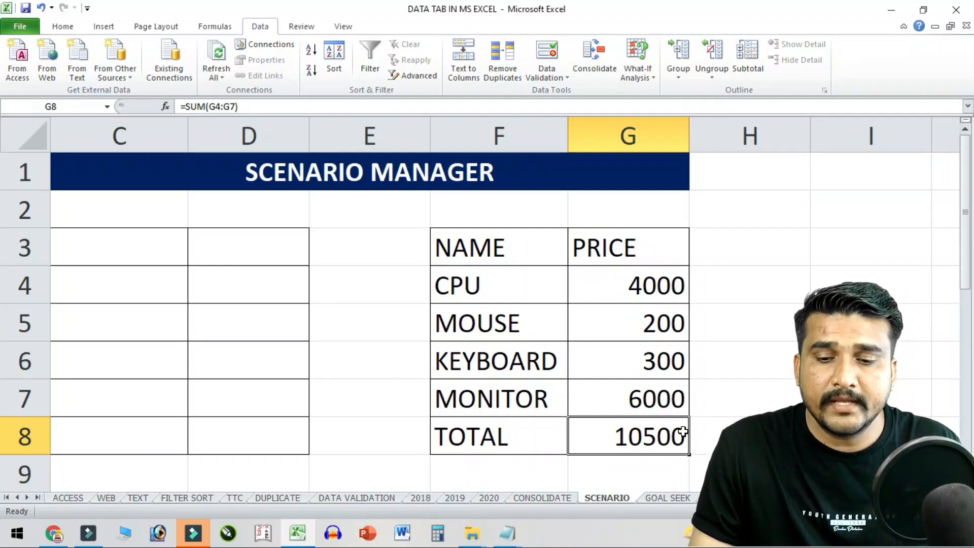
pyautogui.moveTo(665, 285); pyautogui.dragTo(664, 399)
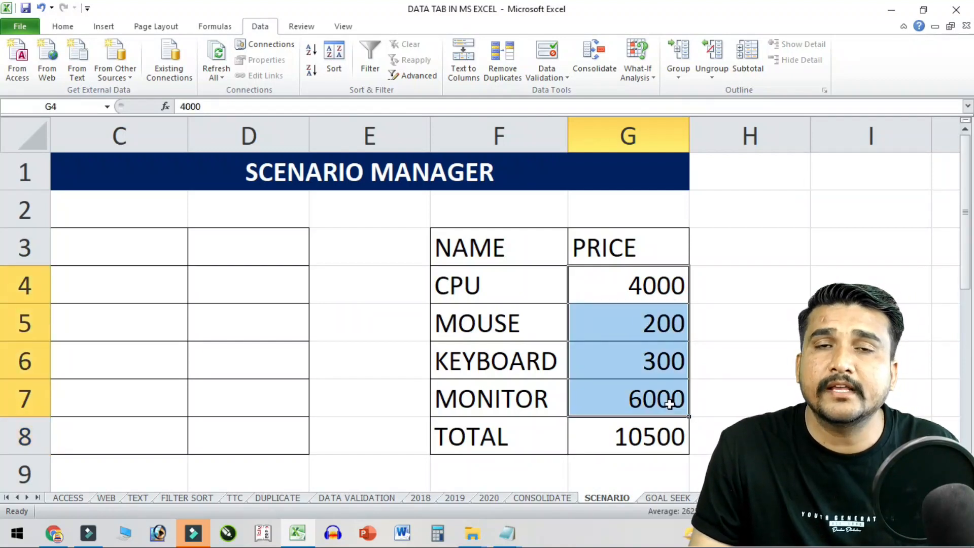
pyautogui.moveTo(496, 281); pyautogui.dragTo(625, 411)
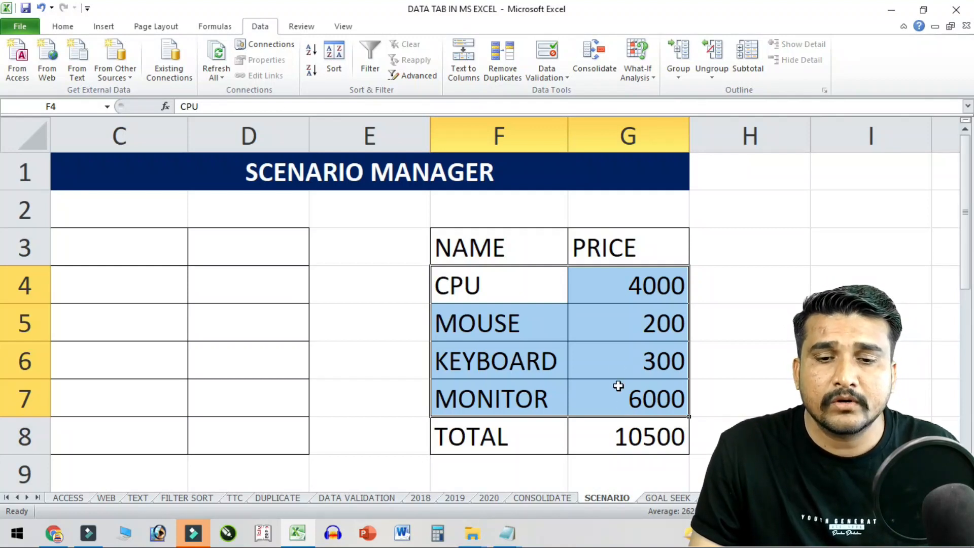
# - Check the What-If options, then reselect parts of the right table and cell C3
pyautogui.click(147, 249)
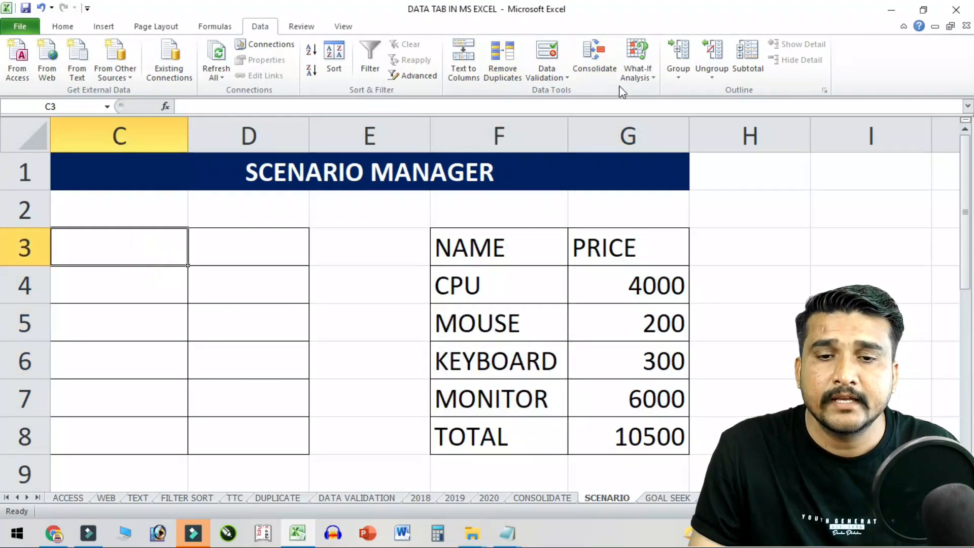
pyautogui.click(637, 71)
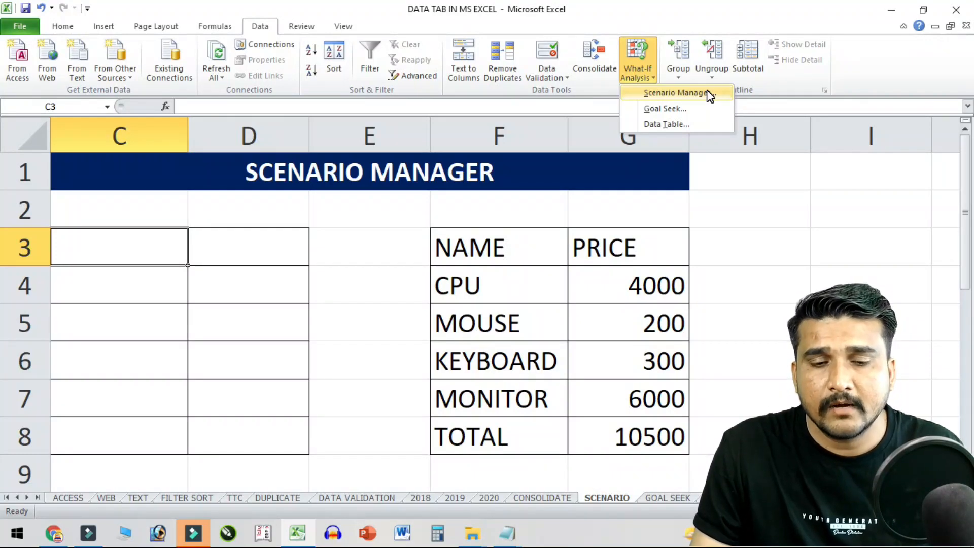
pyautogui.click(492, 447)
pyautogui.moveTo(490, 249); pyautogui.dragTo(643, 440)
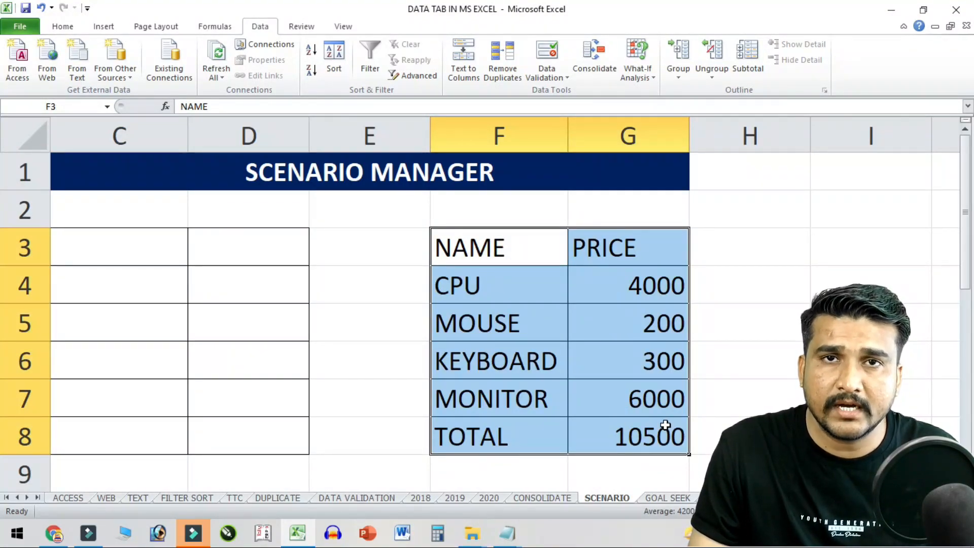
pyautogui.click(581, 317)
pyautogui.click(574, 287)
pyautogui.moveTo(512, 252); pyautogui.dragTo(609, 391)
pyautogui.click(593, 369)
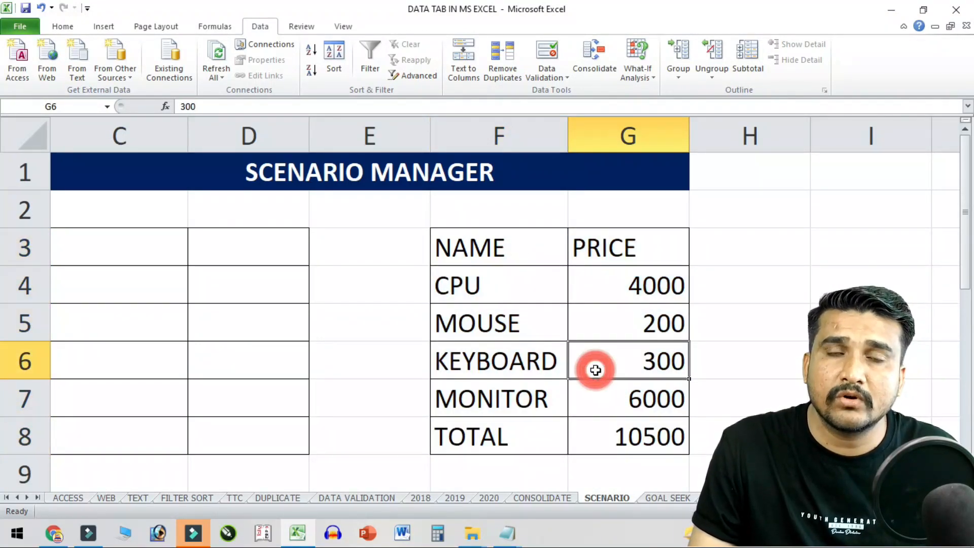
pyautogui.click(81, 244)
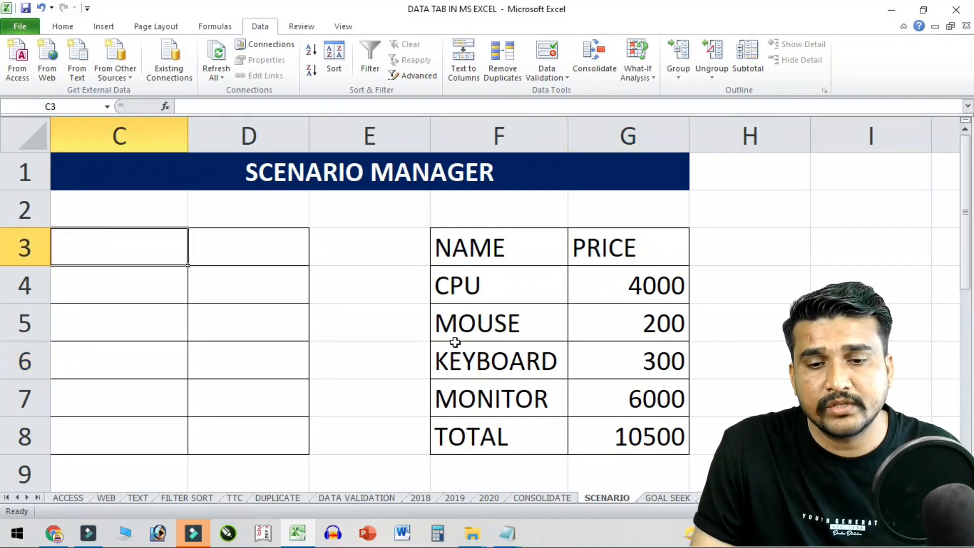
pyautogui.moveTo(504, 280); pyautogui.dragTo(513, 396)
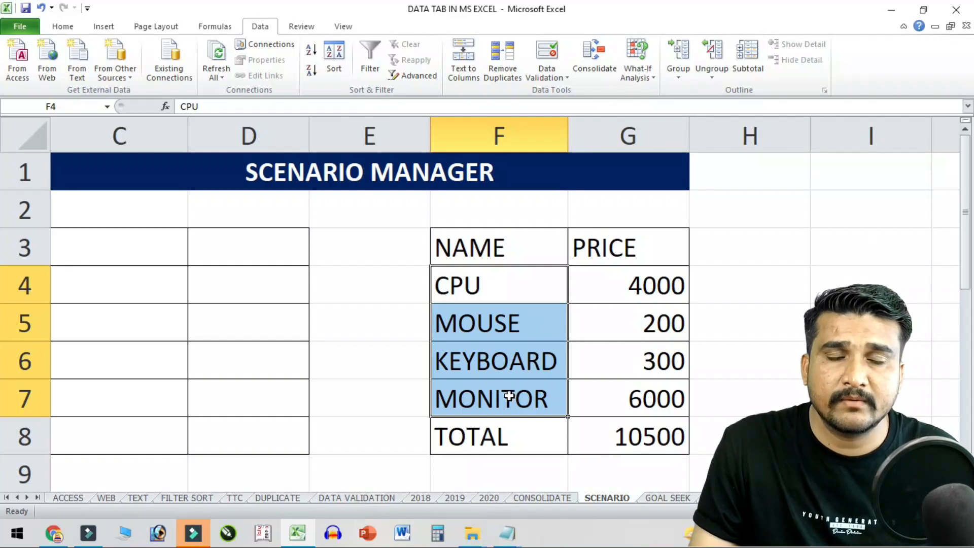
pyautogui.click(57, 290)
pyautogui.click(97, 247)
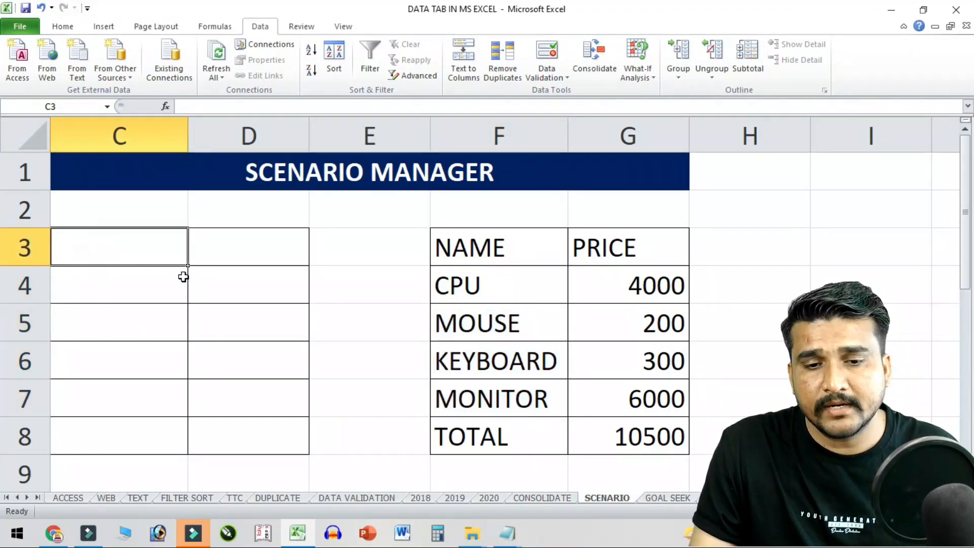
# - Copy the right table F3:G8 (CPU 4000 through TOTAL 10500) into C3:D8
pyautogui.moveTo(478, 248); pyautogui.dragTo(628, 429)
pyautogui.hotkey('ctrl', 'c')
pyautogui.click(87, 242)
pyautogui.hotkey('ctrl', 'v')
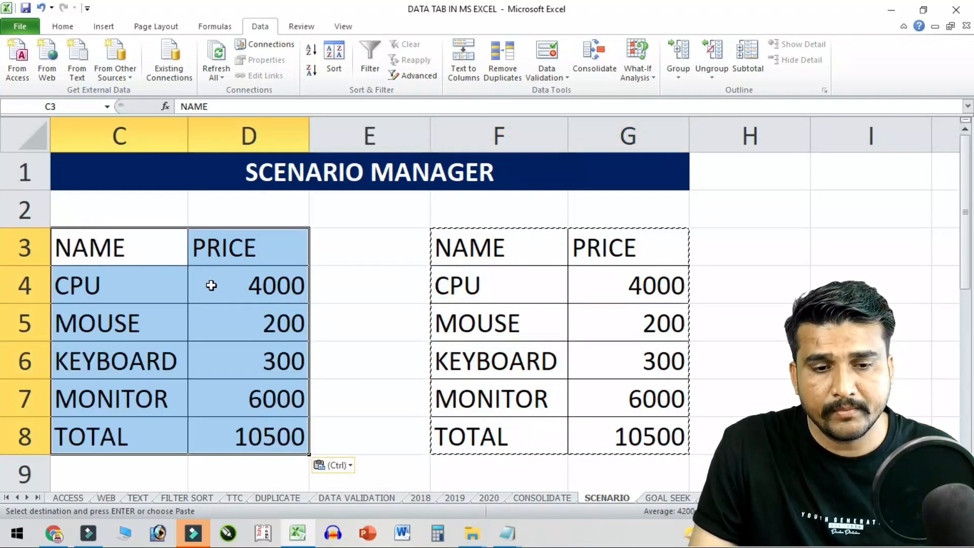
pyautogui.click(177, 268)
pyautogui.click(637, 71)
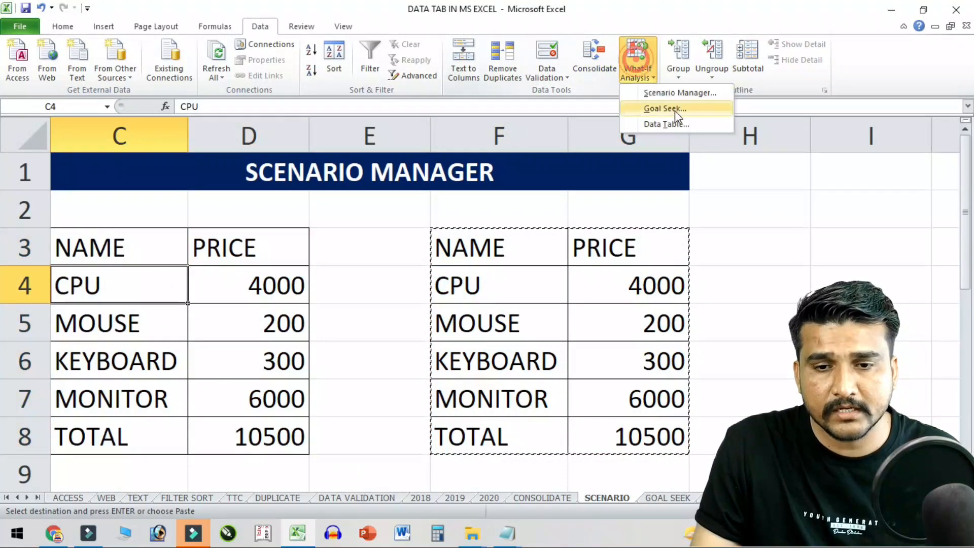
pyautogui.click(669, 93)
pyautogui.moveTo(690, 169); pyautogui.dragTo(466, 67)
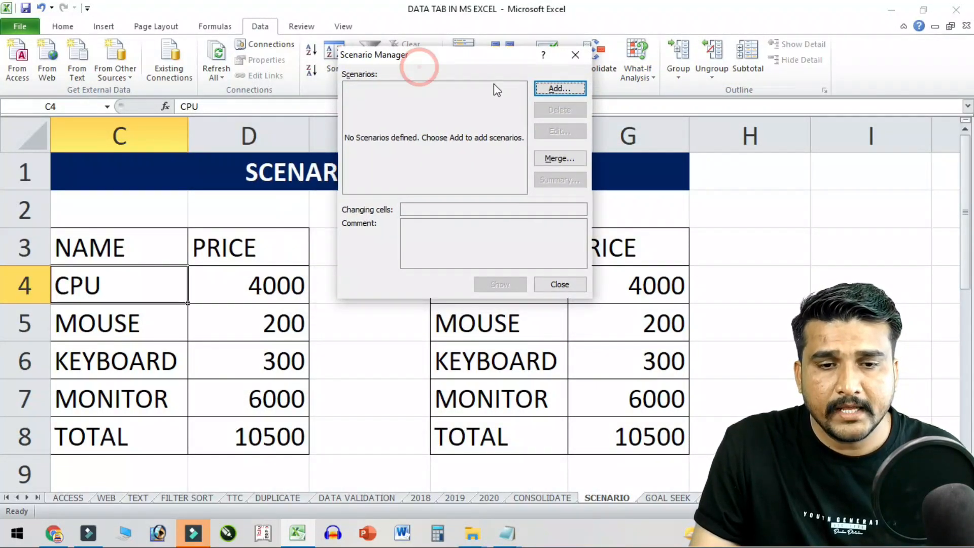
pyautogui.click(557, 90)
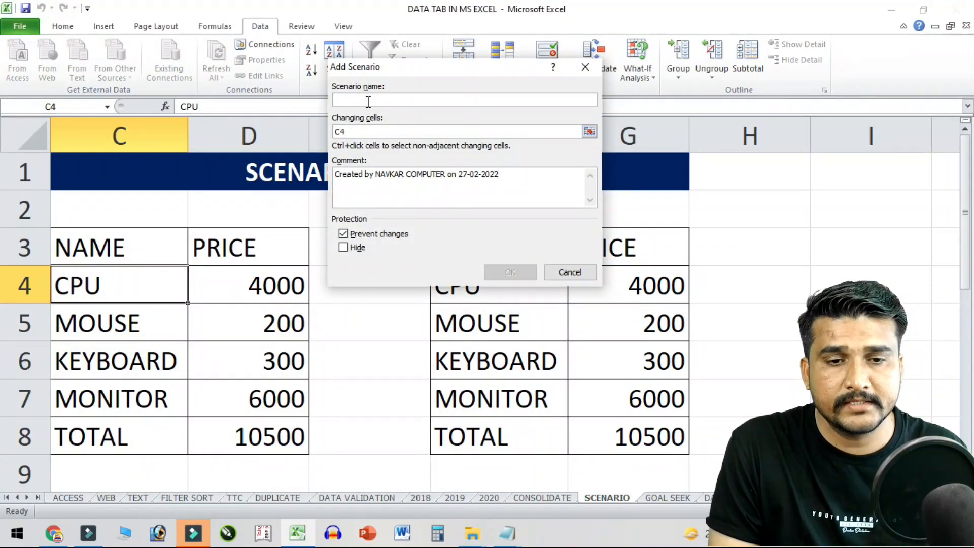
pyautogui.write('HP COMPUTER')
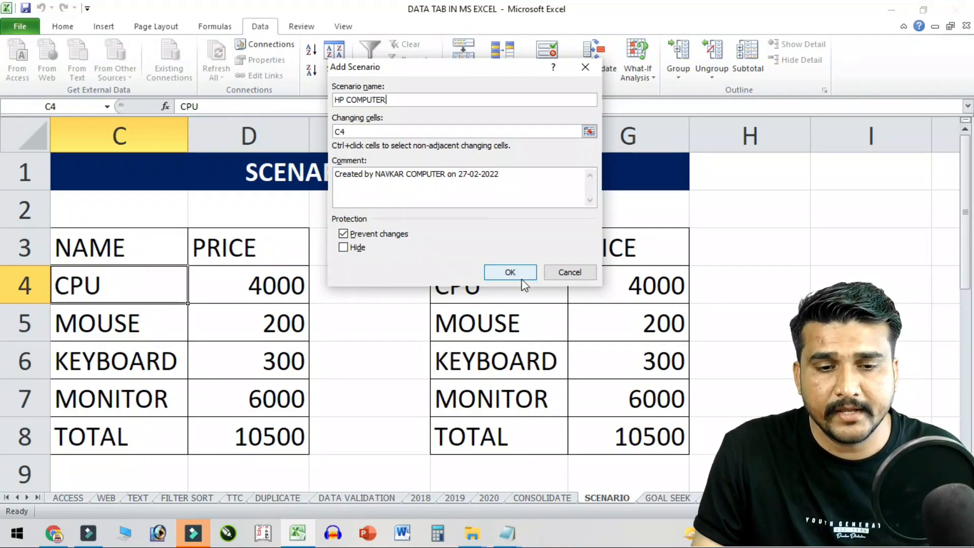
pyautogui.click(510, 272)
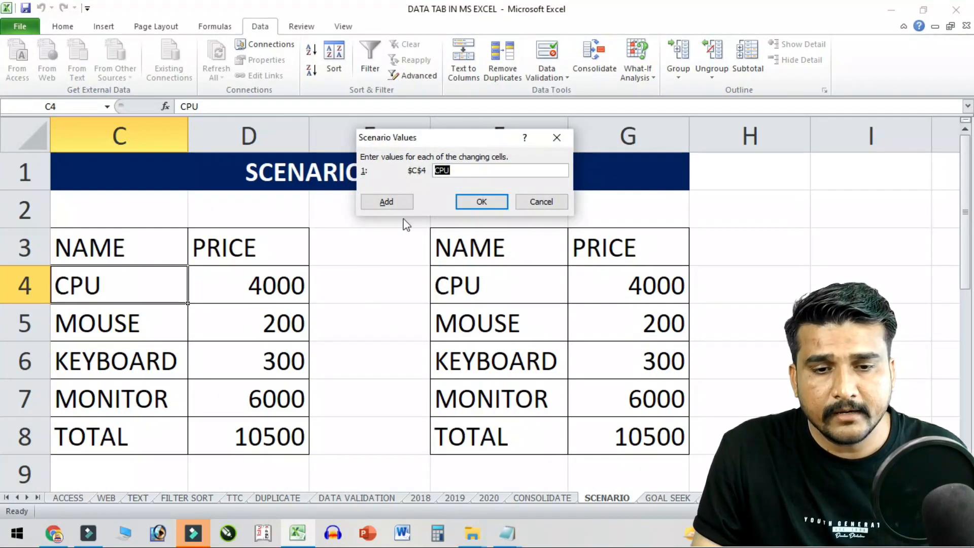
pyautogui.click(540, 202)
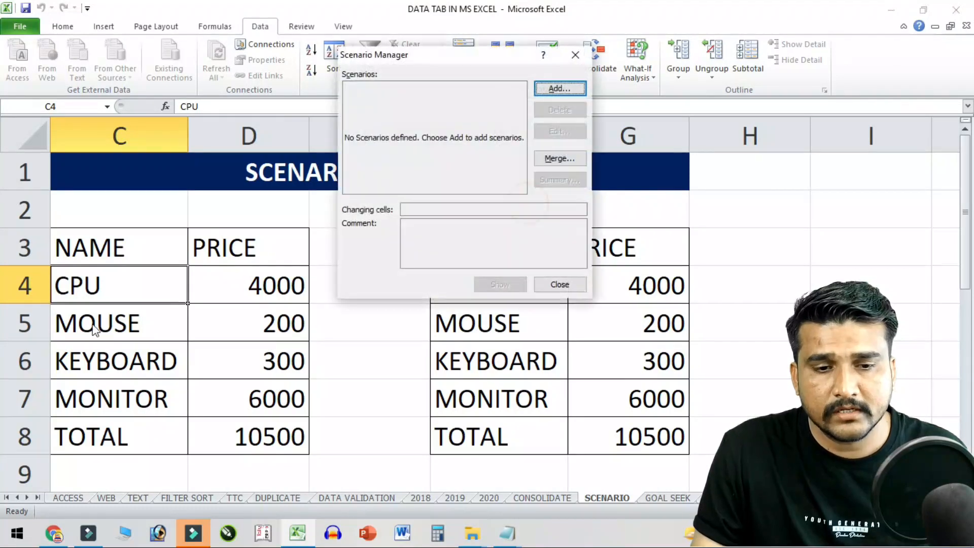
pyautogui.click(575, 54)
pyautogui.click(234, 293)
pyautogui.moveTo(68, 286); pyautogui.dragTo(283, 412)
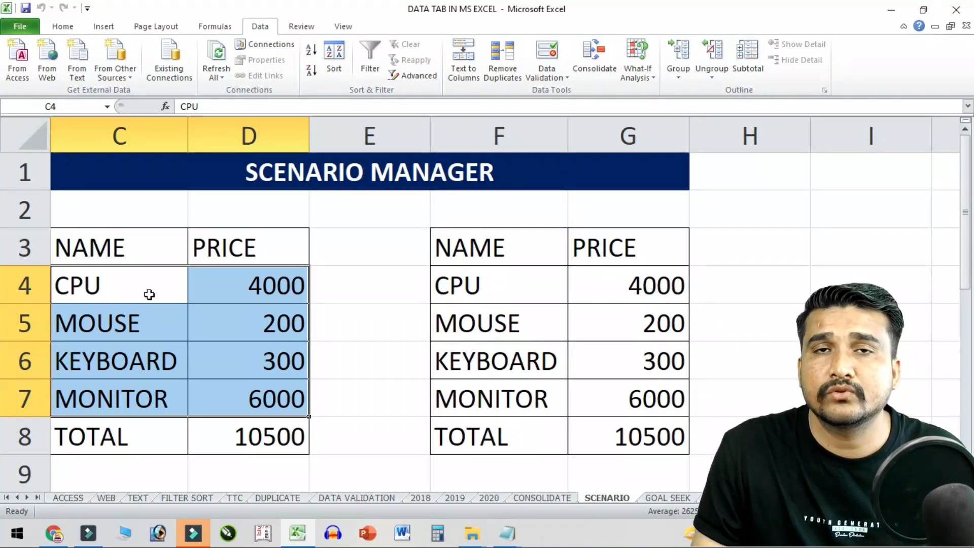
pyautogui.moveTo(148, 293); pyautogui.dragTo(261, 398)
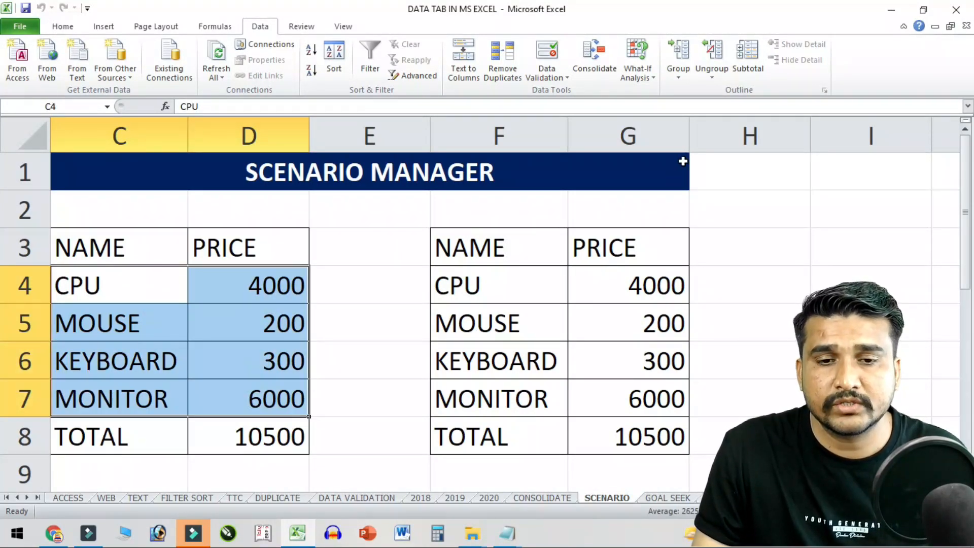
# - In Scenario Manager, add a new scenario named HP COMPUTER
pyautogui.click(635, 66)
pyautogui.click(682, 93)
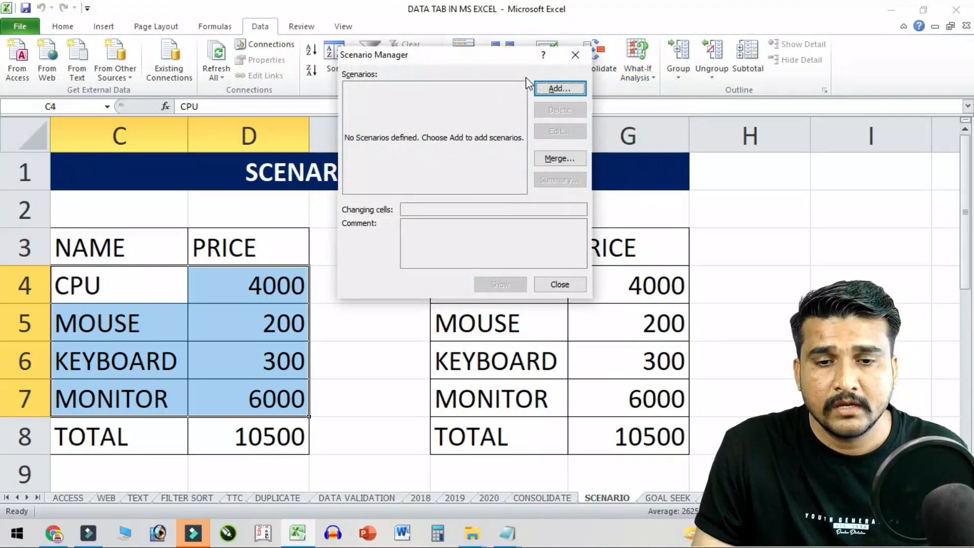
pyautogui.click(559, 88)
pyautogui.write('H')
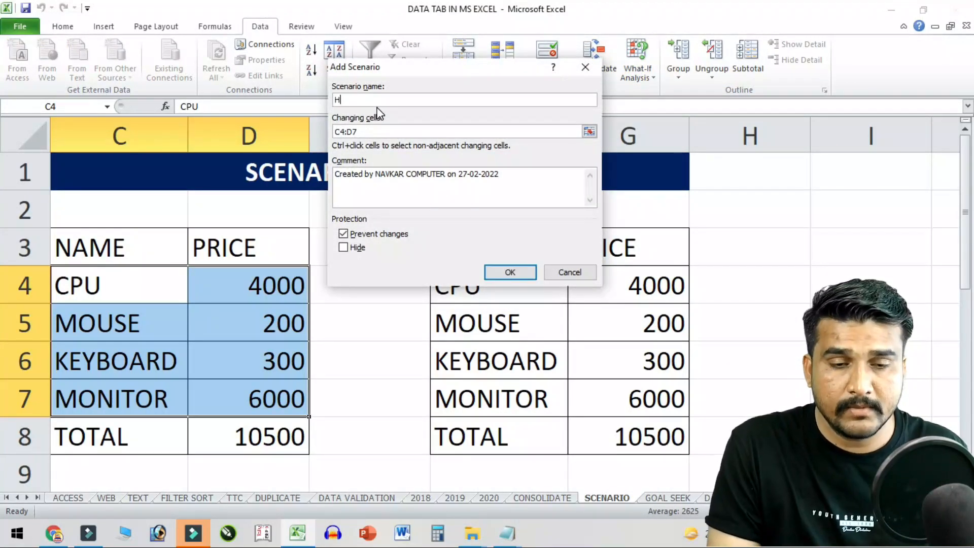
pyautogui.write('P COMPUTER')
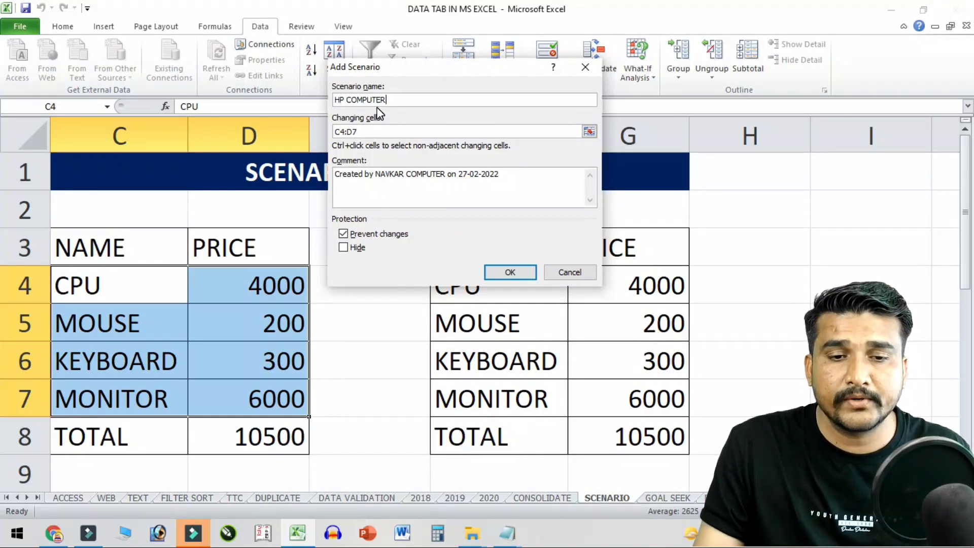
pyautogui.click(519, 272)
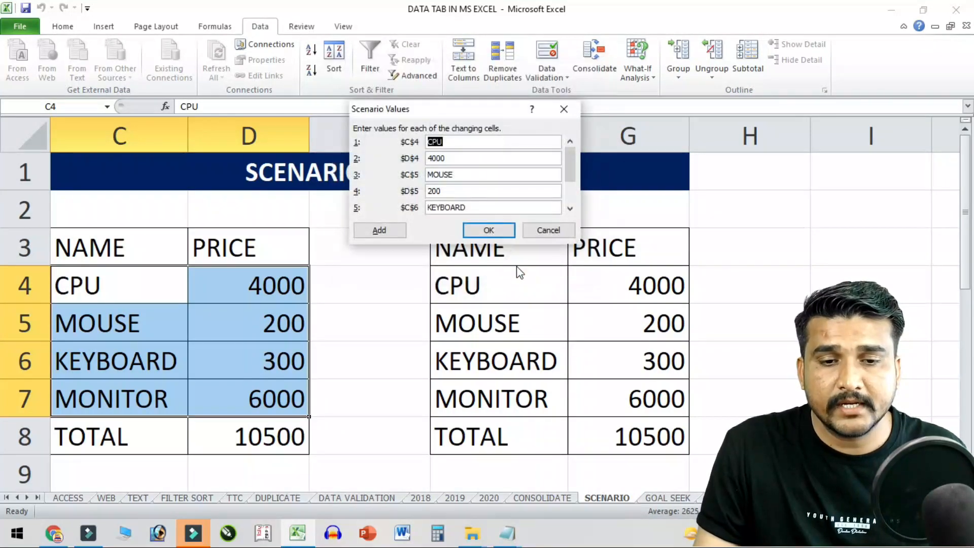
# - Enter HP COMPUTER prices 10000, 500, 500 and 8000 and save the scenario
pyautogui.press('Tab')
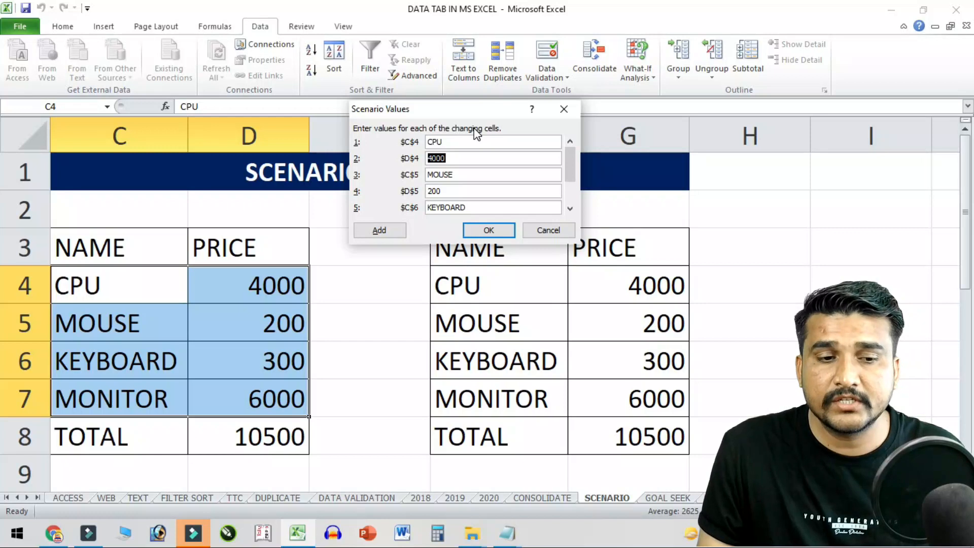
pyautogui.write('1')
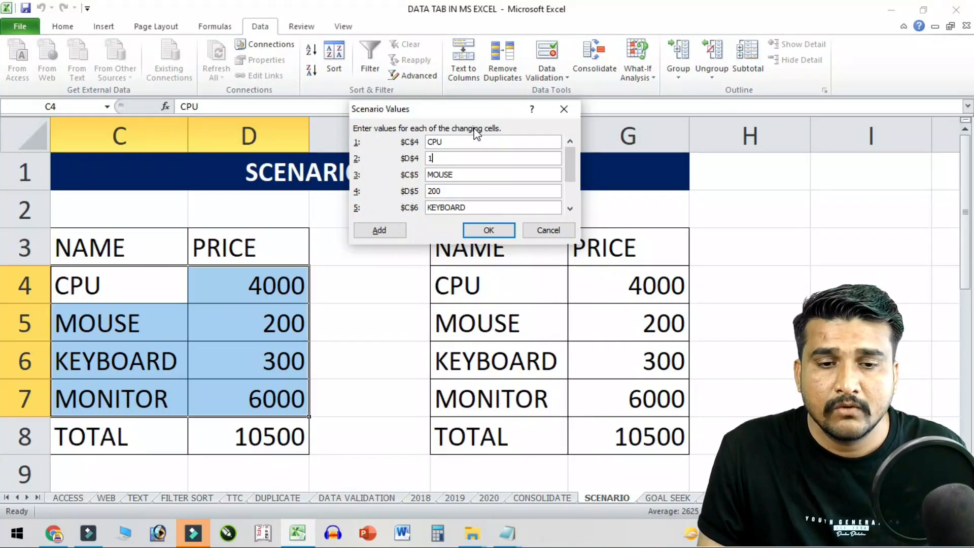
pyautogui.write('00000')
pyautogui.press('Tab')
pyautogui.press('Tab')
pyautogui.write('500')
pyautogui.press('Tab')
pyautogui.press('Tab')
pyautogui.write('500')
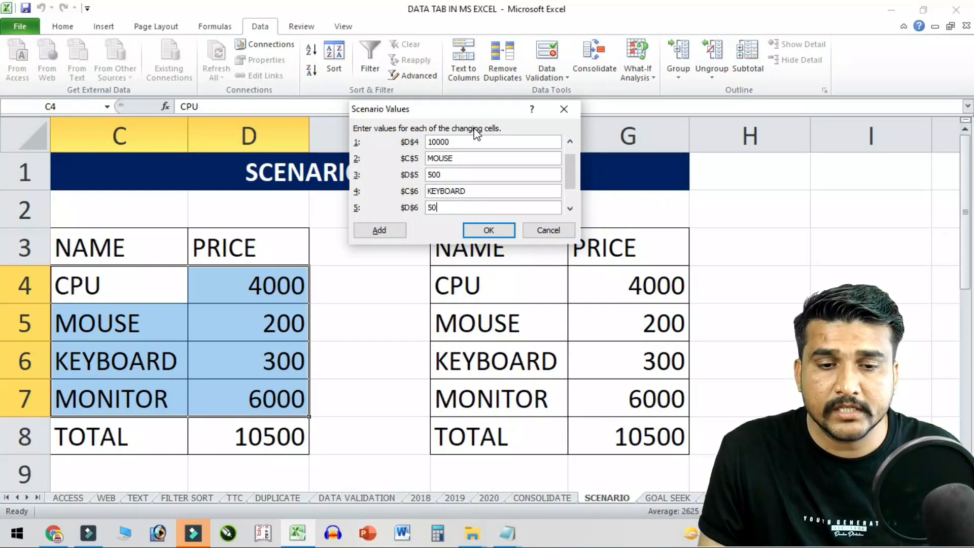
pyautogui.press('Tab')
pyautogui.press('Tab')
pyautogui.write('8')
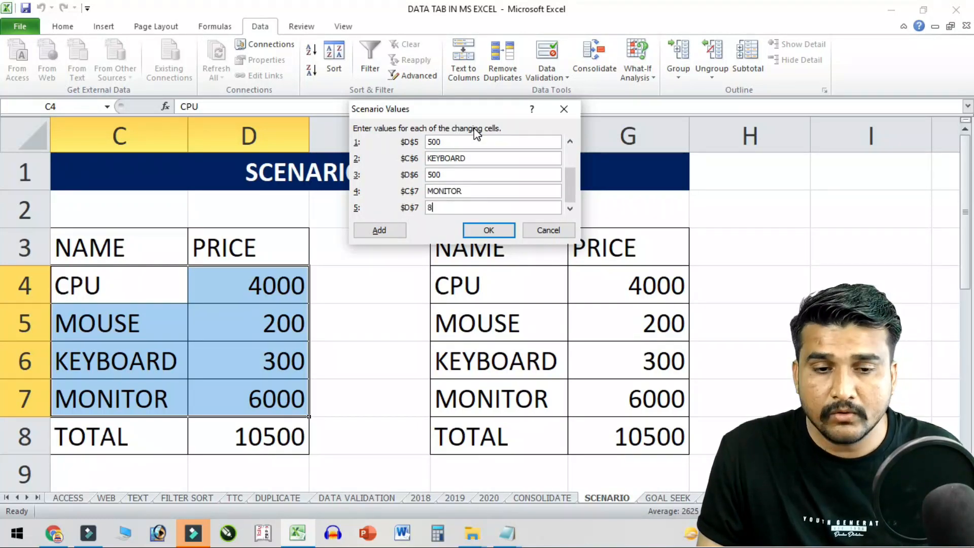
pyautogui.click(482, 230)
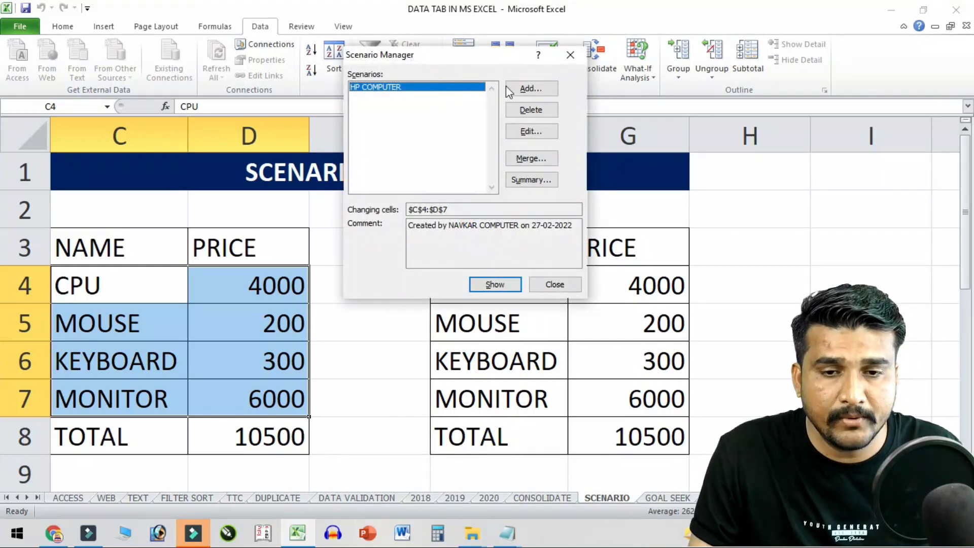
pyautogui.click(550, 88)
# - Save scenario DELL COMPUTER with prices 15000, 1000, 600 and 10000
pyautogui.write('DELL COMPUTER')
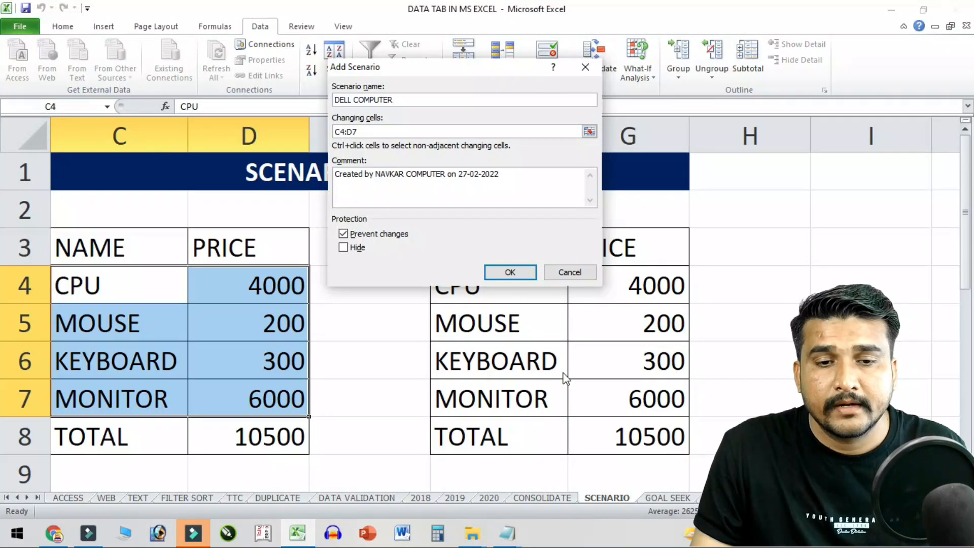
pyautogui.click(513, 275)
pyautogui.press('Tab')
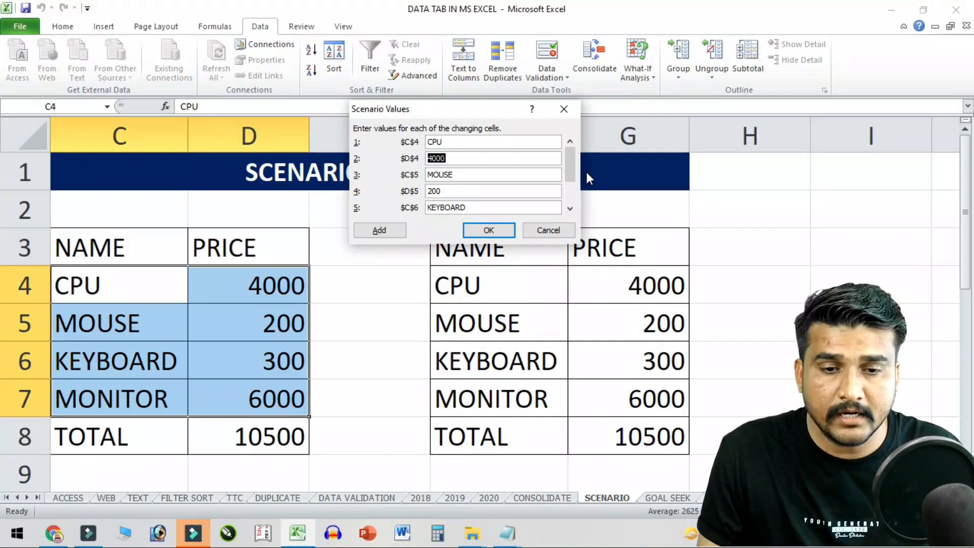
pyautogui.write('15000')
pyautogui.press('Tab')
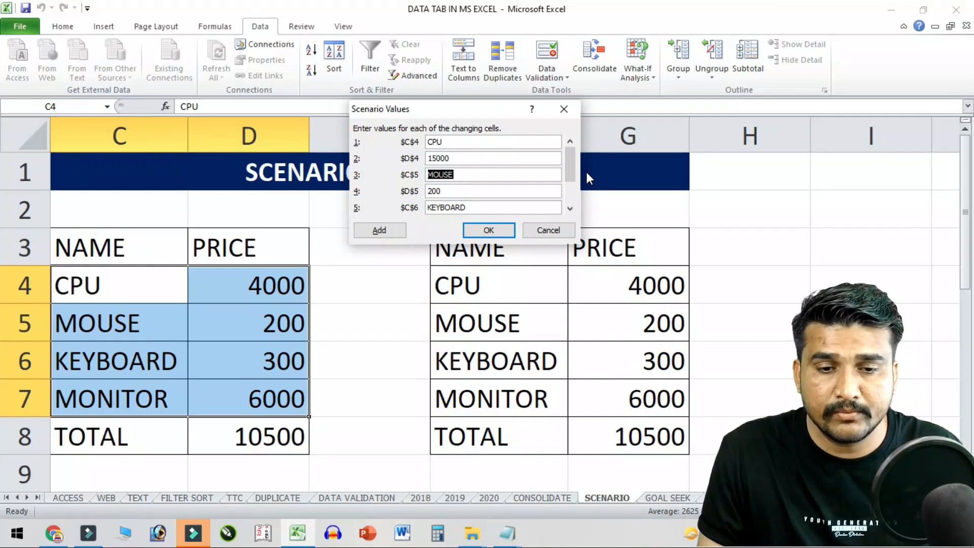
pyautogui.press('Tab')
pyautogui.write('1000')
pyautogui.press('Tab')
pyautogui.write('600')
pyautogui.press('Tab')
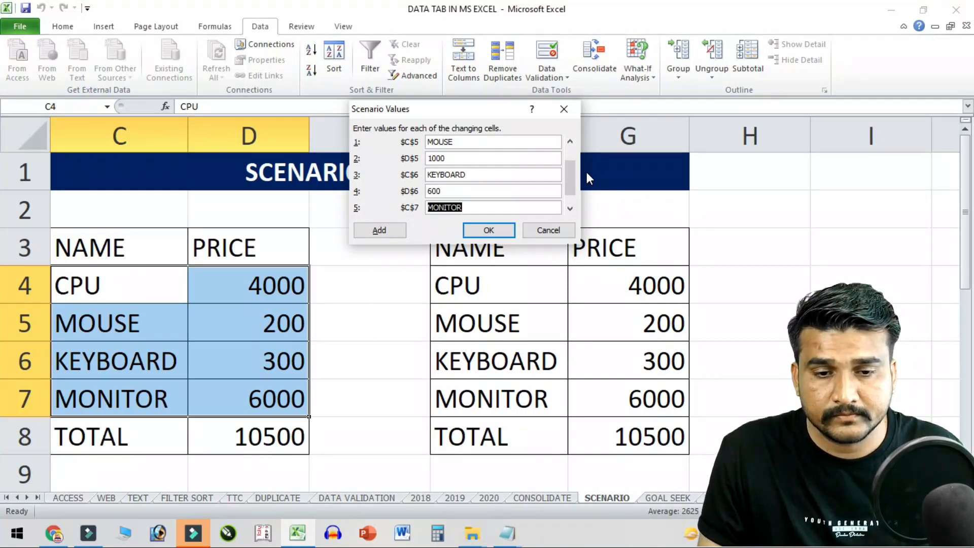
pyautogui.press('Tab')
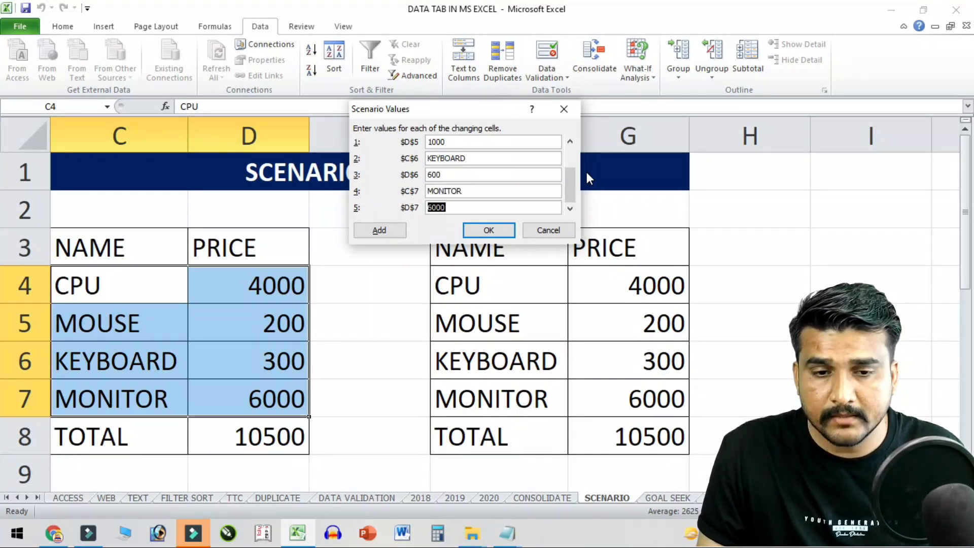
pyautogui.write('10000')
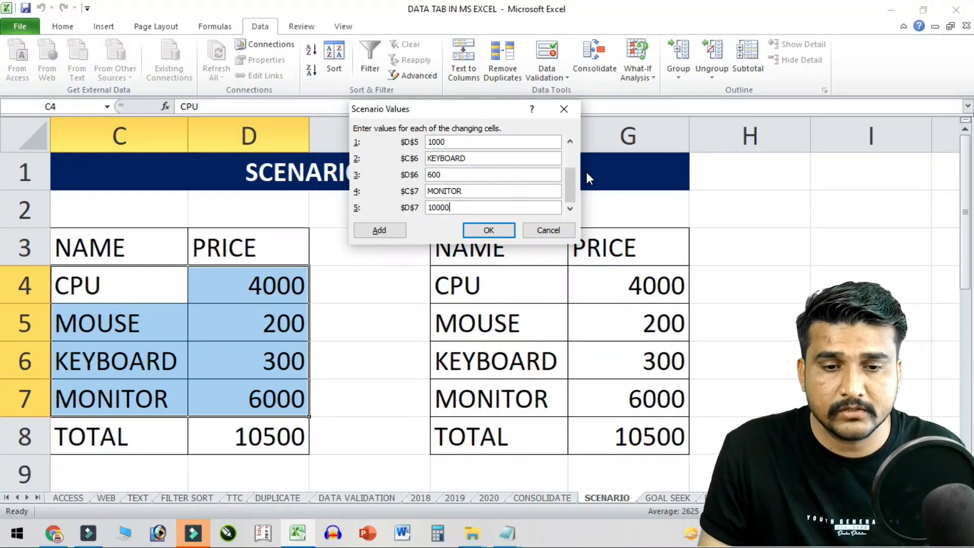
pyautogui.click(473, 232)
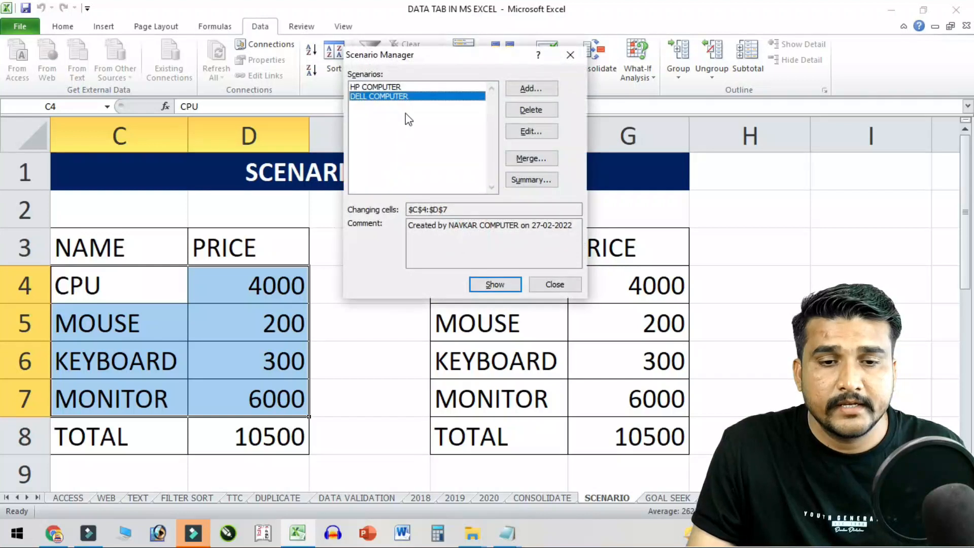
pyautogui.click(519, 93)
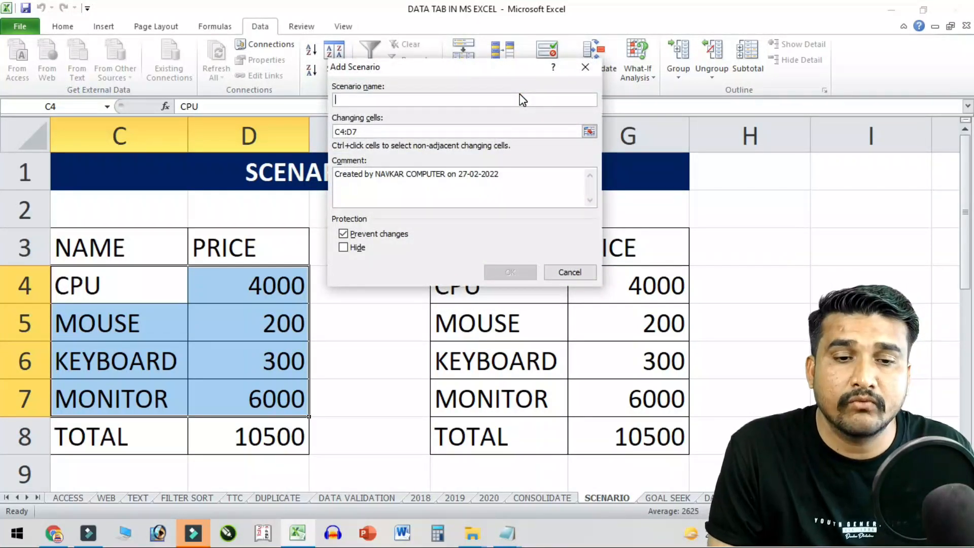
# - Save LENOVO COMPUTER with prices 2000, 150, 150, 2500, then close Scenario Manager
pyautogui.write('LENOVO COMPUTER')
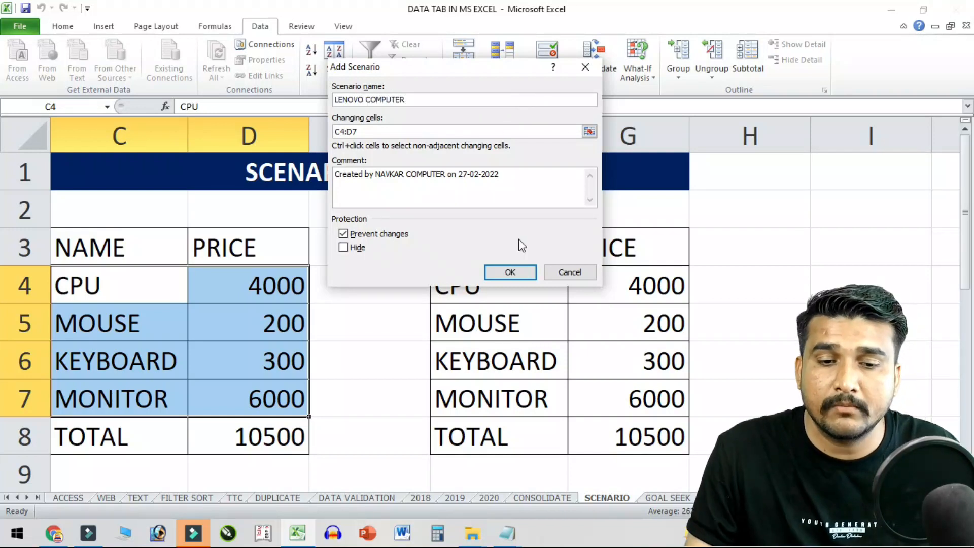
pyautogui.click(511, 270)
pyautogui.press('Tab')
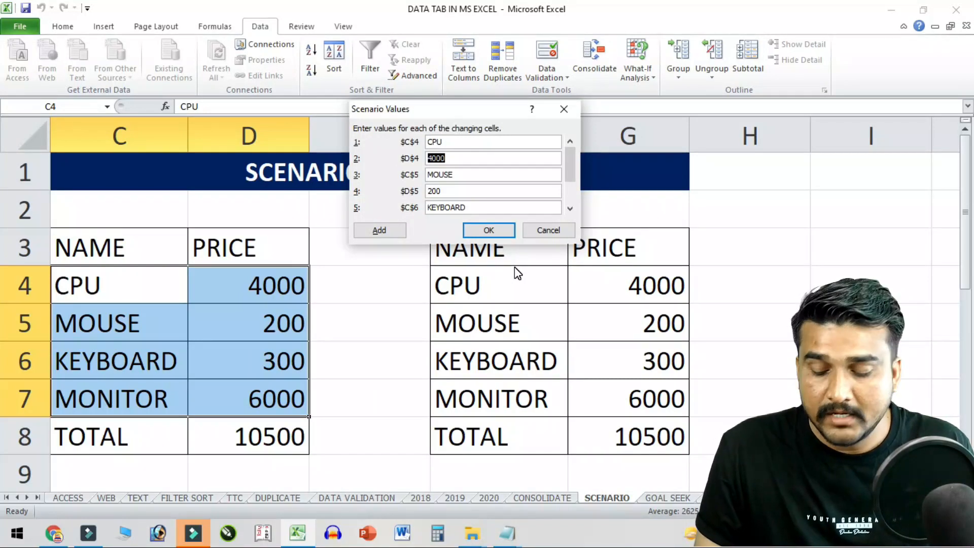
pyautogui.write('2000')
pyautogui.press('Tab')
pyautogui.press('Tab')
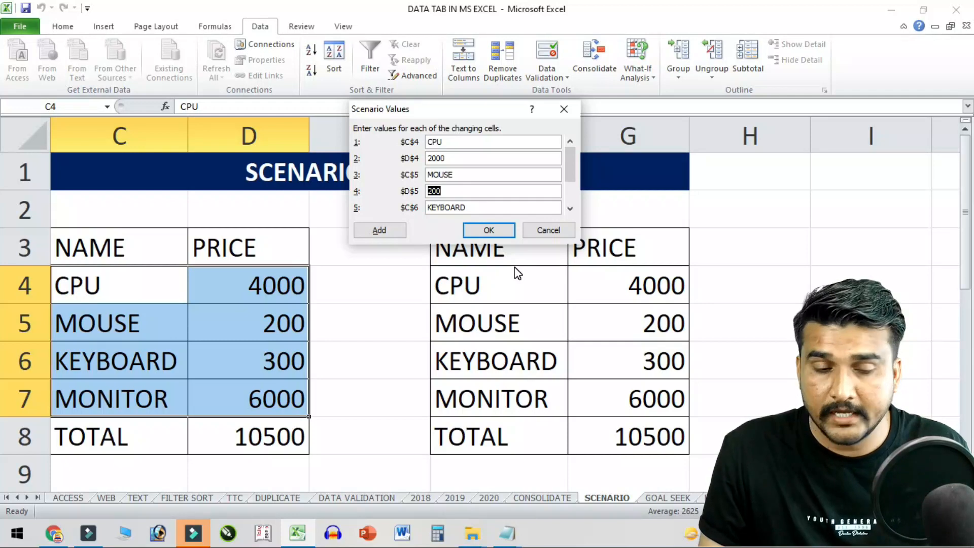
pyautogui.write('150')
pyautogui.press('Tab')
pyautogui.press('Tab')
pyautogui.write('150')
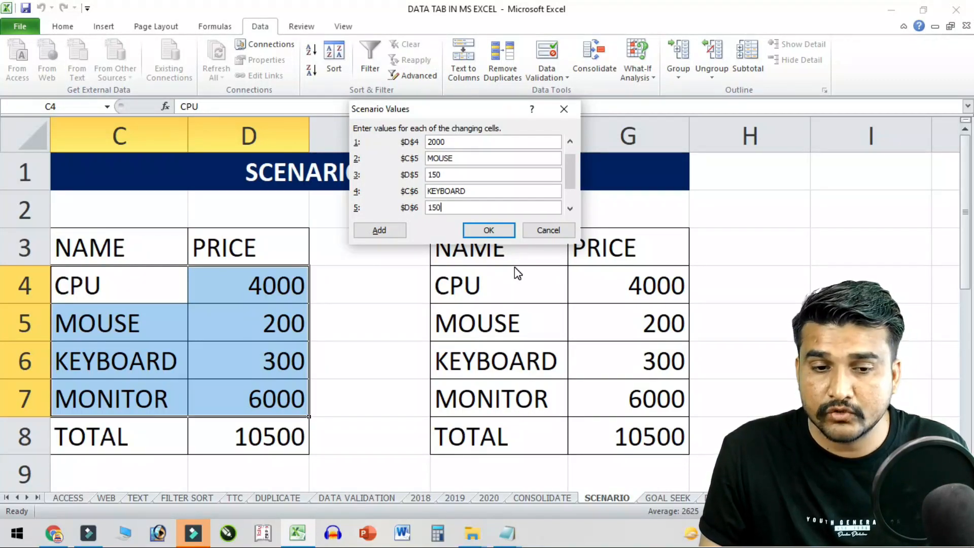
pyautogui.press('Tab')
pyautogui.press('Tab')
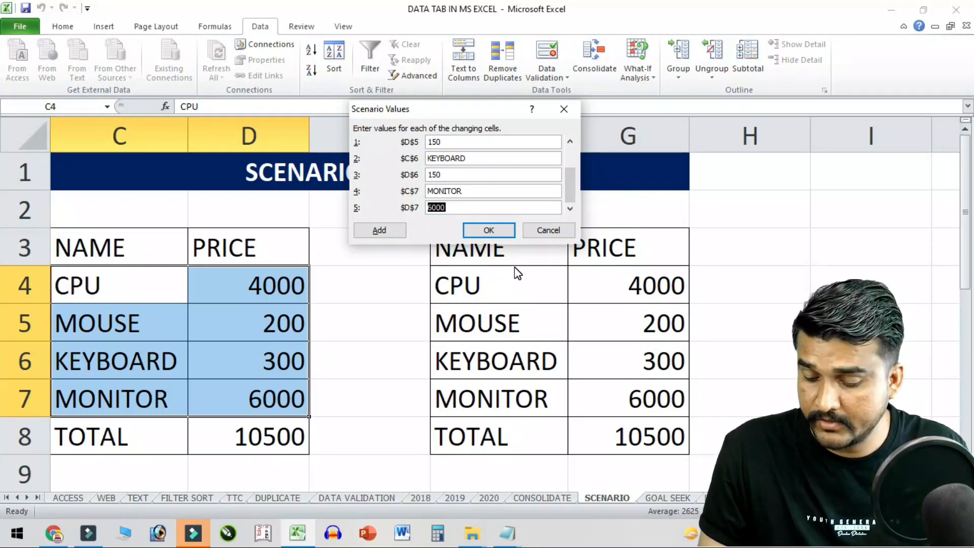
pyautogui.write('2500')
pyautogui.click(492, 230)
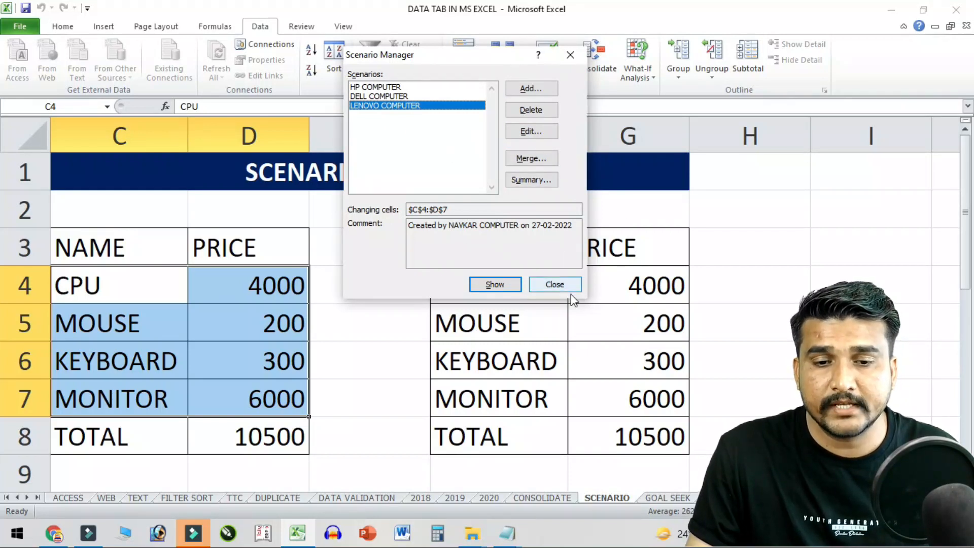
pyautogui.click(558, 285)
# - Select the first table C3:D8 and bring up Scenario Manager beside it
pyautogui.click(211, 276)
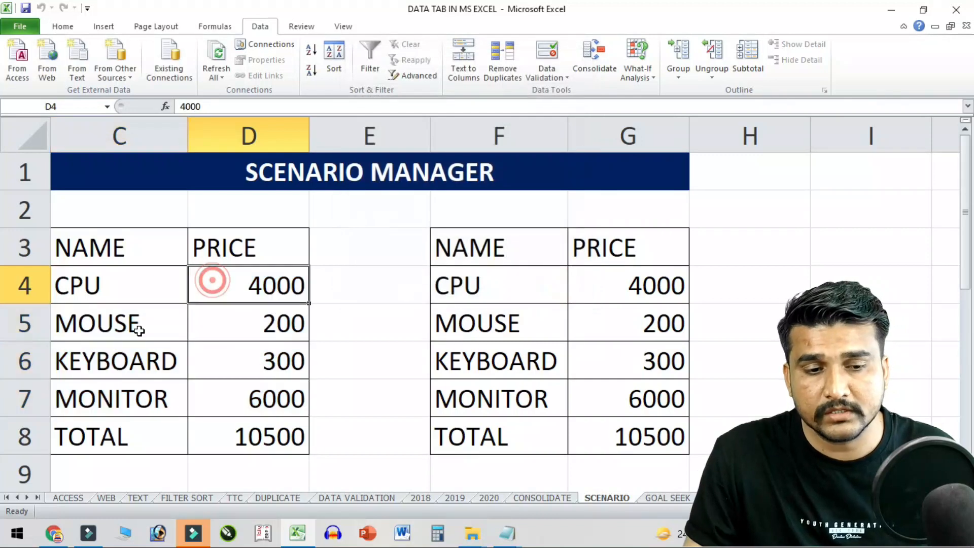
pyautogui.click(127, 259)
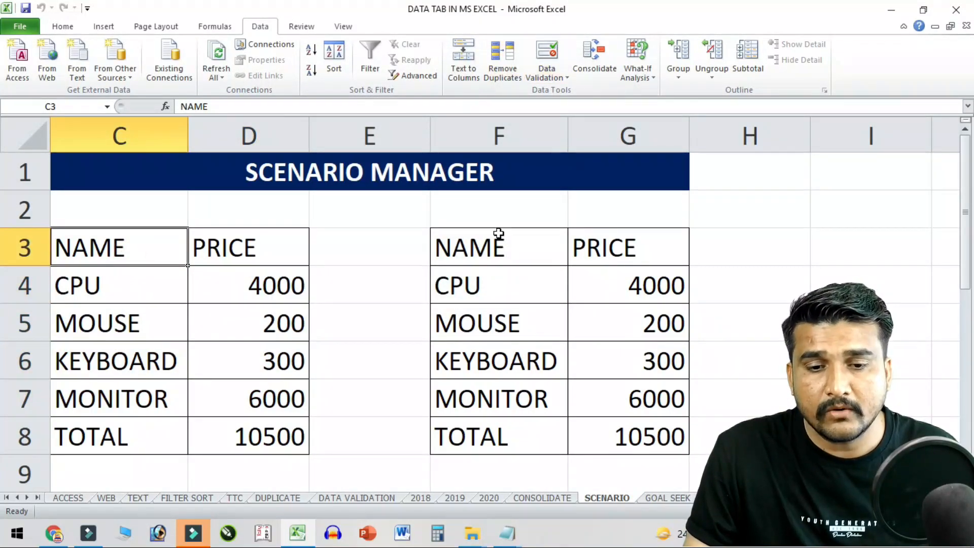
pyautogui.moveTo(498, 233); pyautogui.dragTo(670, 435)
pyautogui.moveTo(116, 253); pyautogui.dragTo(263, 424)
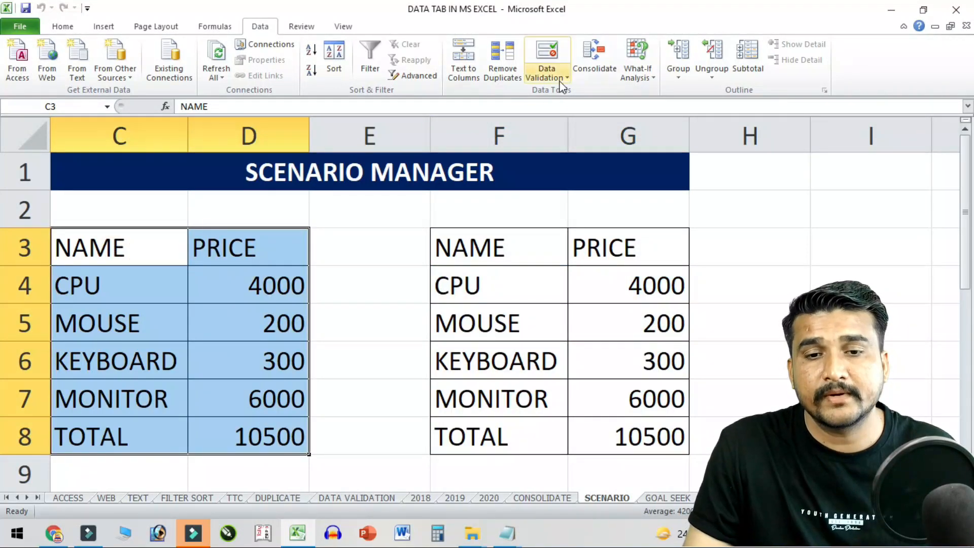
pyautogui.click(637, 76)
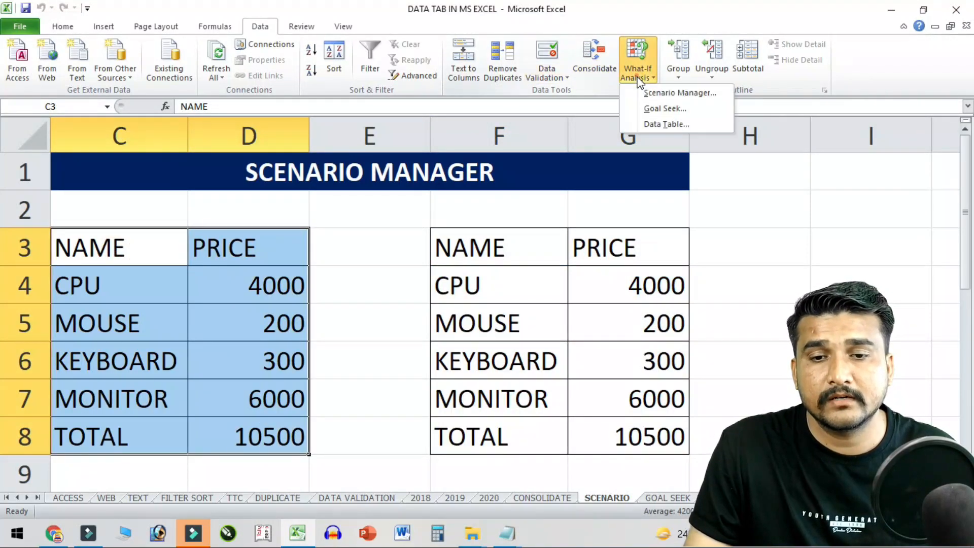
pyautogui.click(666, 93)
pyautogui.moveTo(439, 56); pyautogui.dragTo(415, 23)
# - Show the HP, DELL and then LENOVO COMPUTER scenarios, ending at total 4800
pyautogui.click(350, 55)
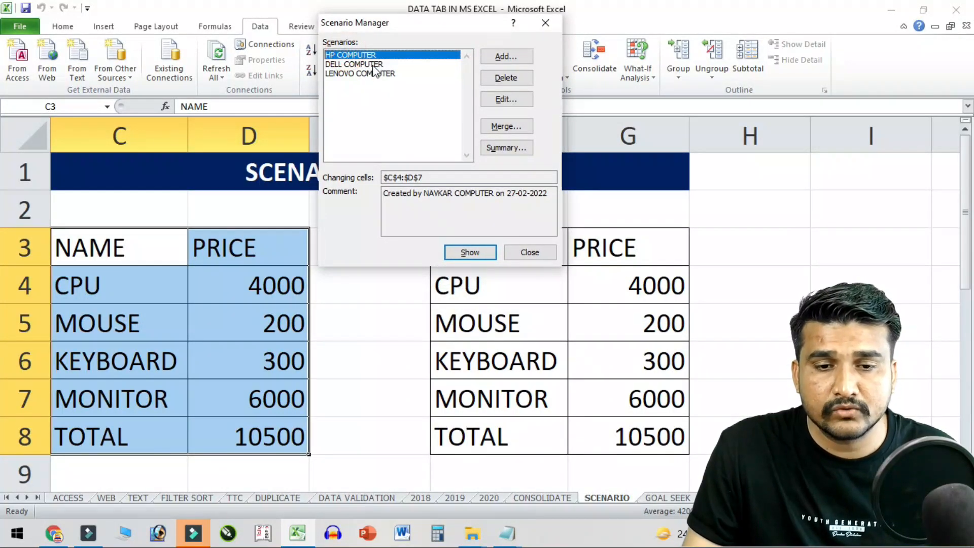
pyautogui.click(470, 252)
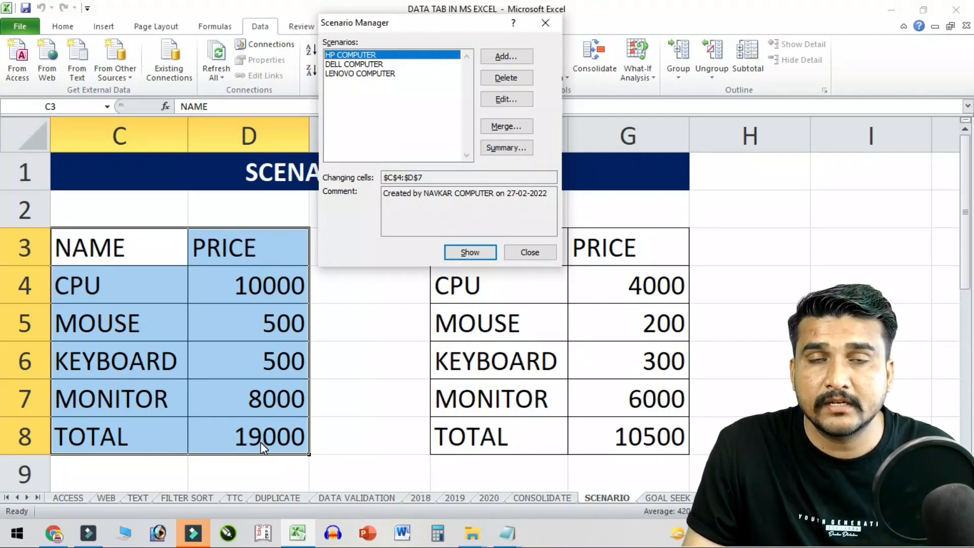
pyautogui.click(367, 64)
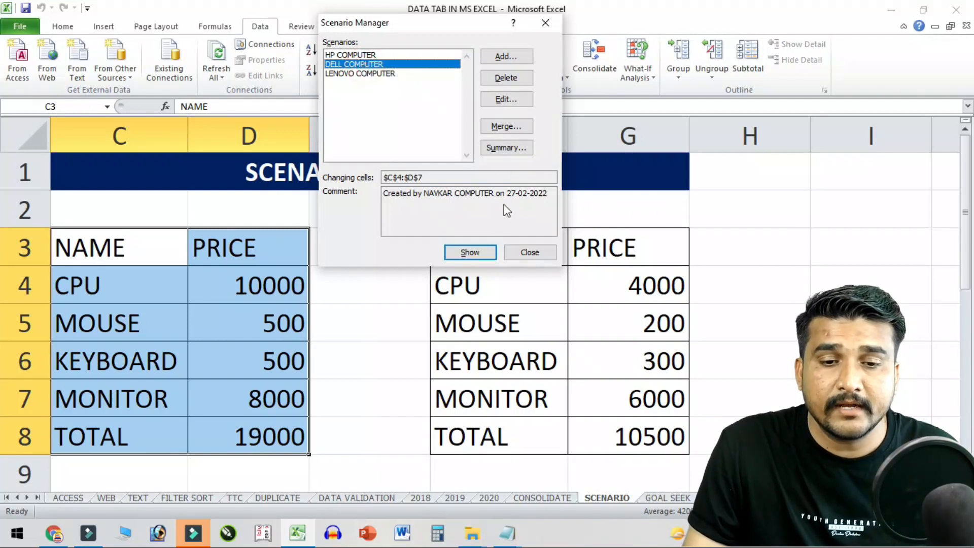
pyautogui.click(470, 252)
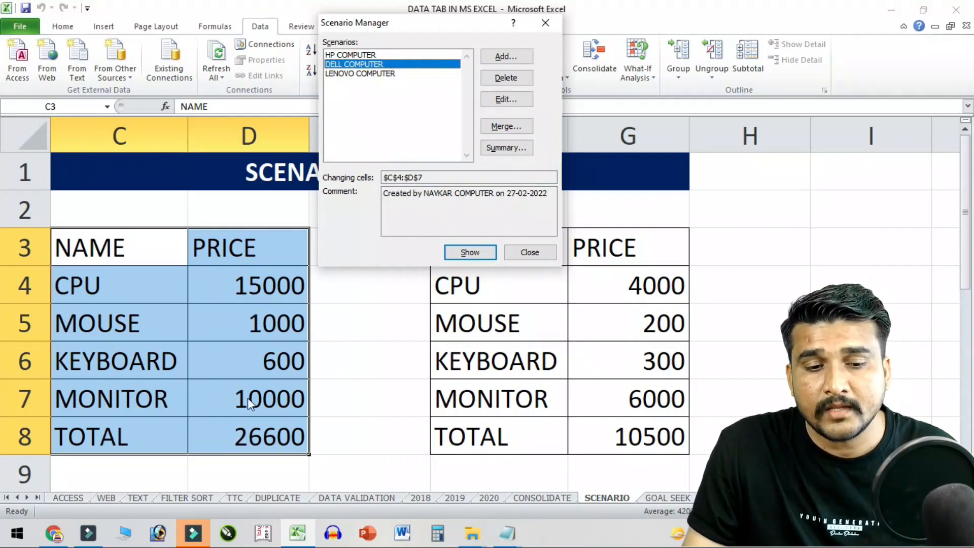
pyautogui.click(393, 74)
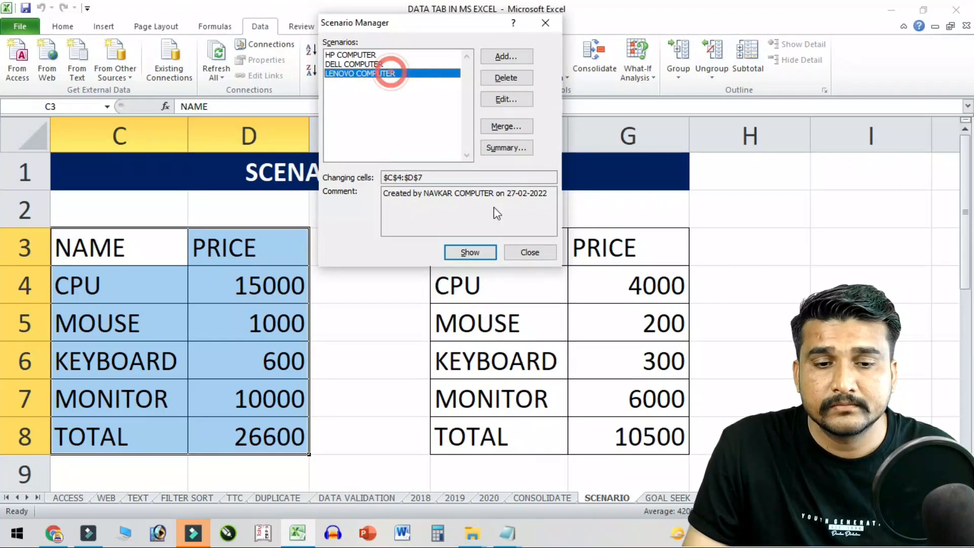
pyautogui.click(480, 249)
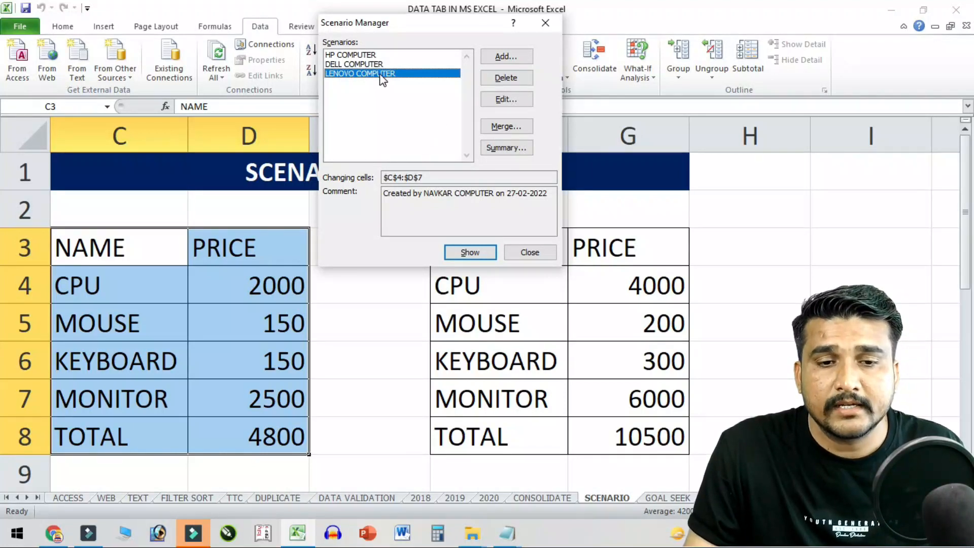
# - Change LENOVO COMPUTER to 20000, 1500, 1500, 25000 and show it, totalling 48000
pyautogui.click(505, 99)
pyautogui.click(484, 236)
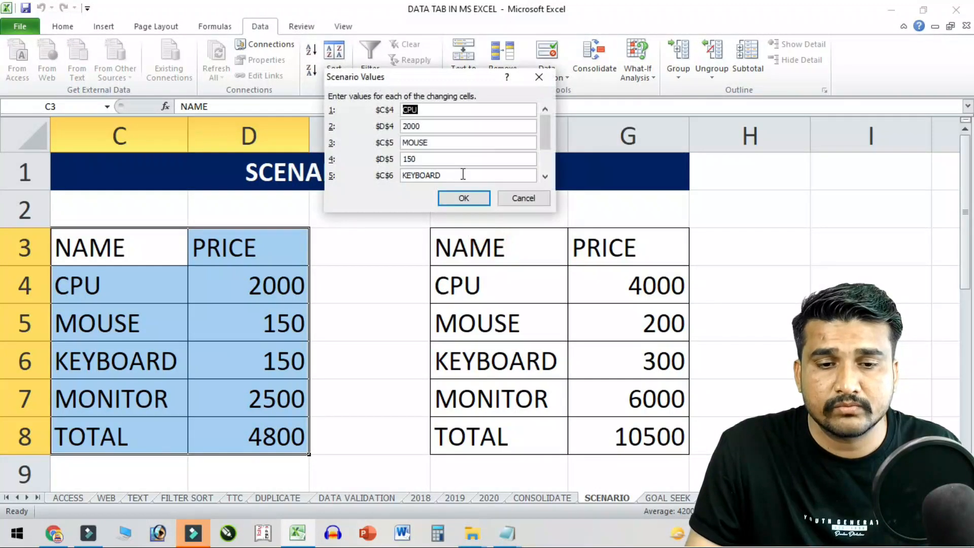
pyautogui.click(450, 126)
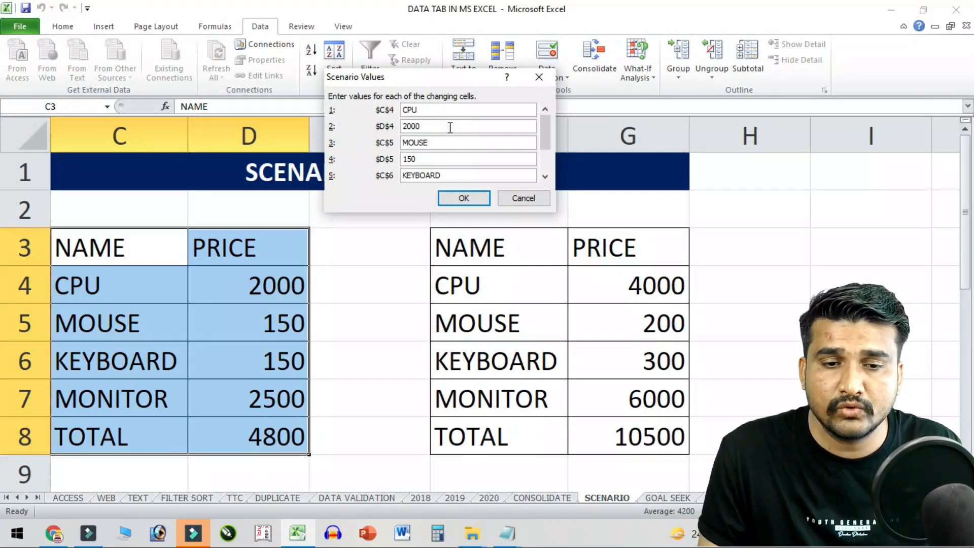
pyautogui.press('Tab')
pyautogui.press('Tab')
pyautogui.write('1500')
pyautogui.press('Tab')
pyautogui.press('Tab')
pyautogui.write('1500')
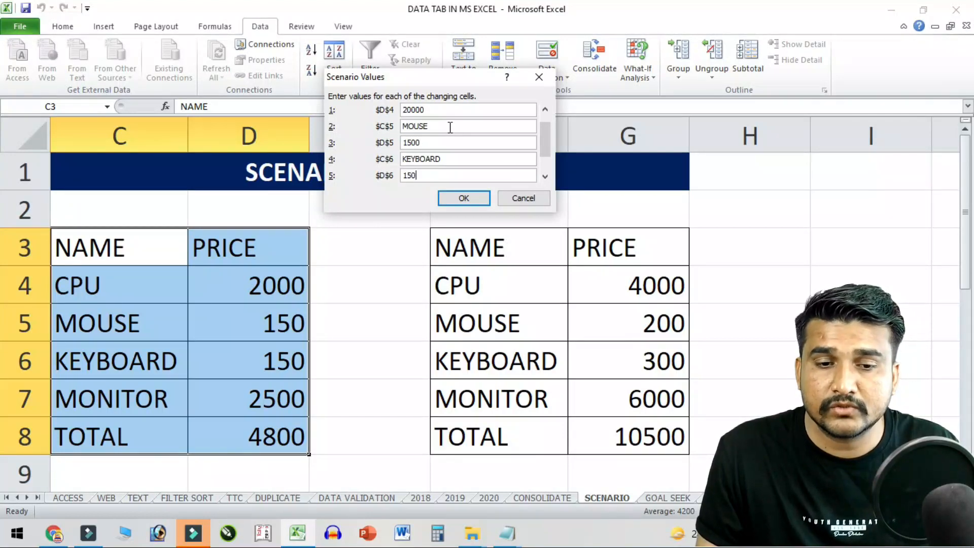
pyautogui.press('Tab')
pyautogui.write('2')
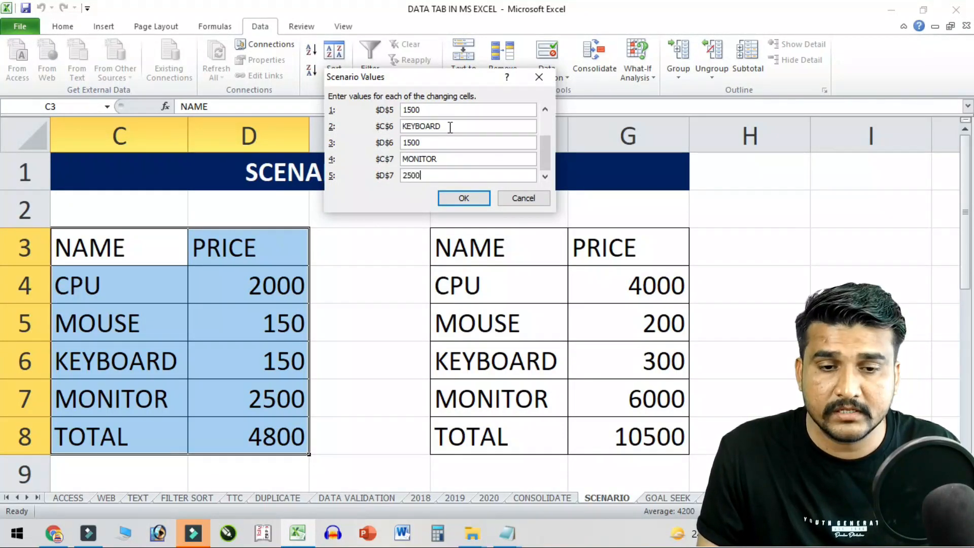
pyautogui.write('5000')
pyautogui.click(464, 199)
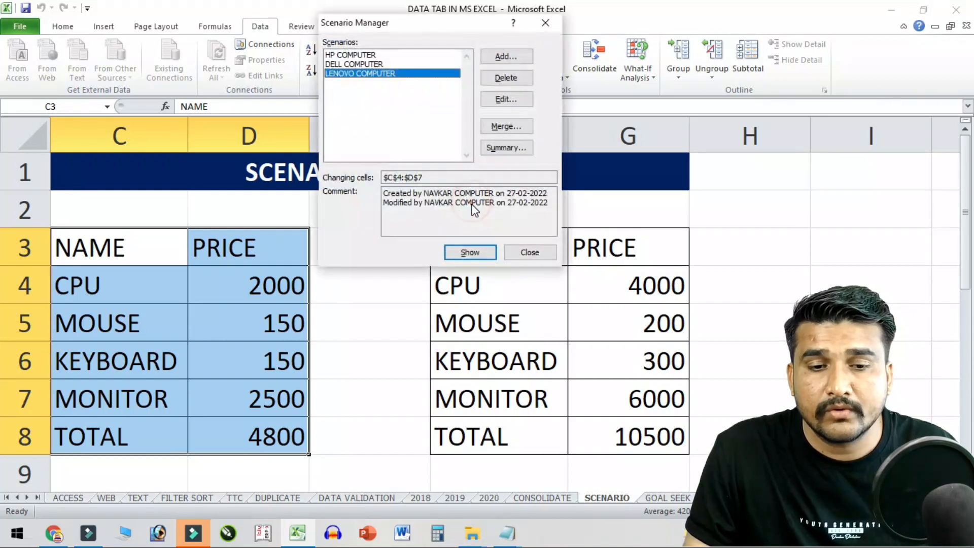
pyautogui.click(471, 252)
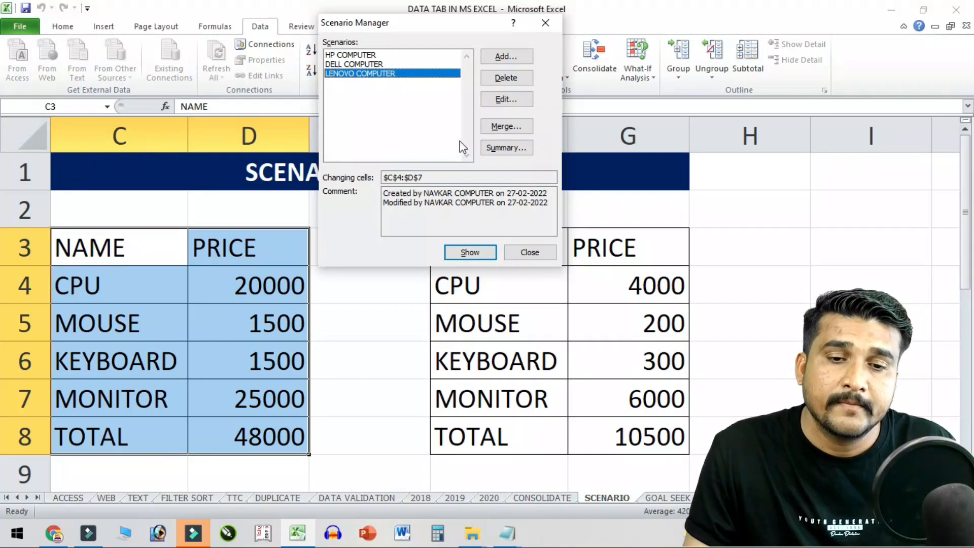
pyautogui.click(510, 150)
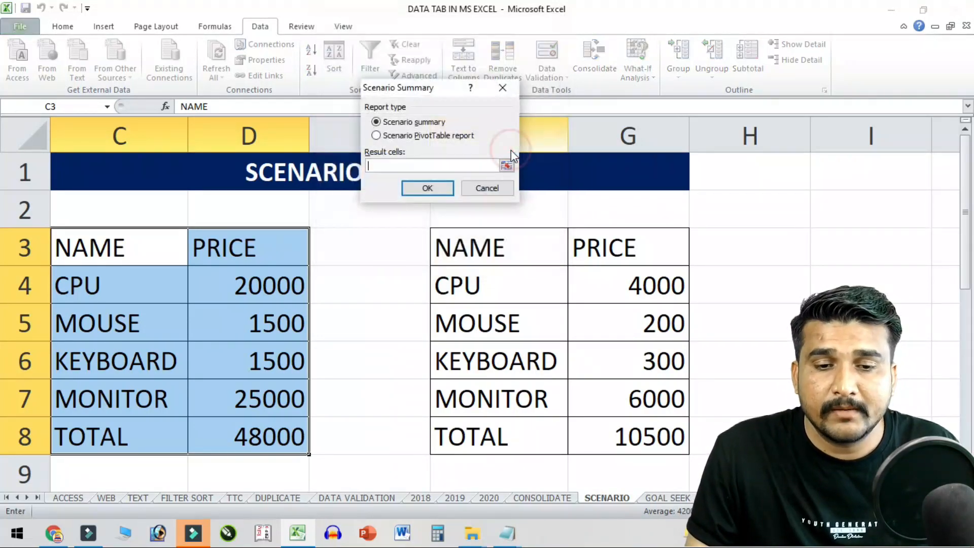
# - Generate the Scenario Summary and highlight the Current Values, HP, DELL and LENOVO columns
pyautogui.click(432, 190)
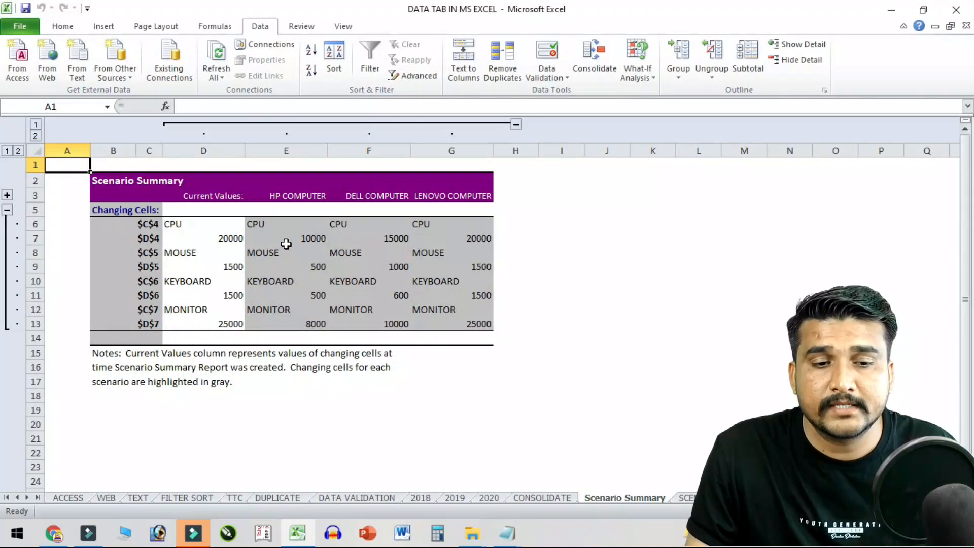
pyautogui.moveTo(406, 220); pyautogui.dragTo(428, 404)
pyautogui.moveTo(264, 219); pyautogui.dragTo(300, 412)
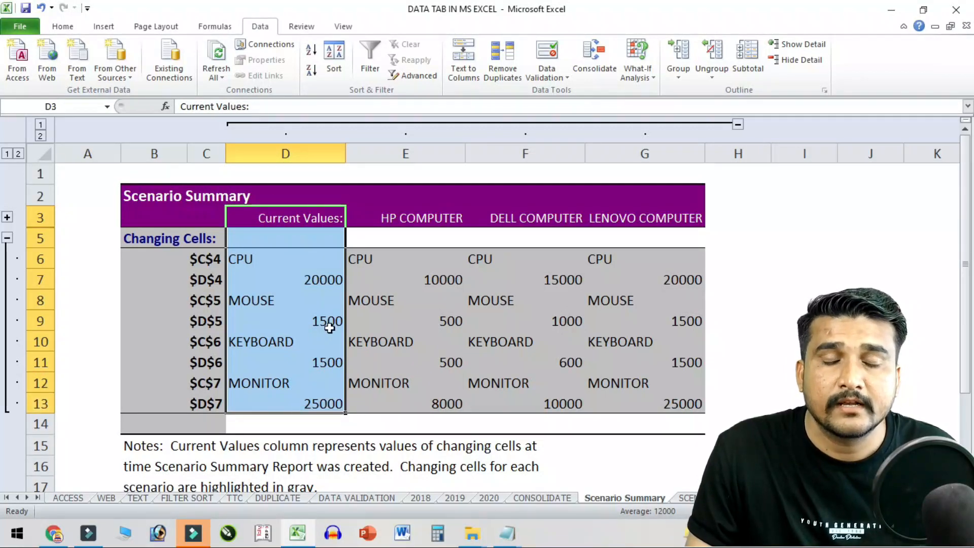
pyautogui.moveTo(397, 226); pyautogui.dragTo(439, 404)
pyautogui.moveTo(536, 228); pyautogui.dragTo(571, 397)
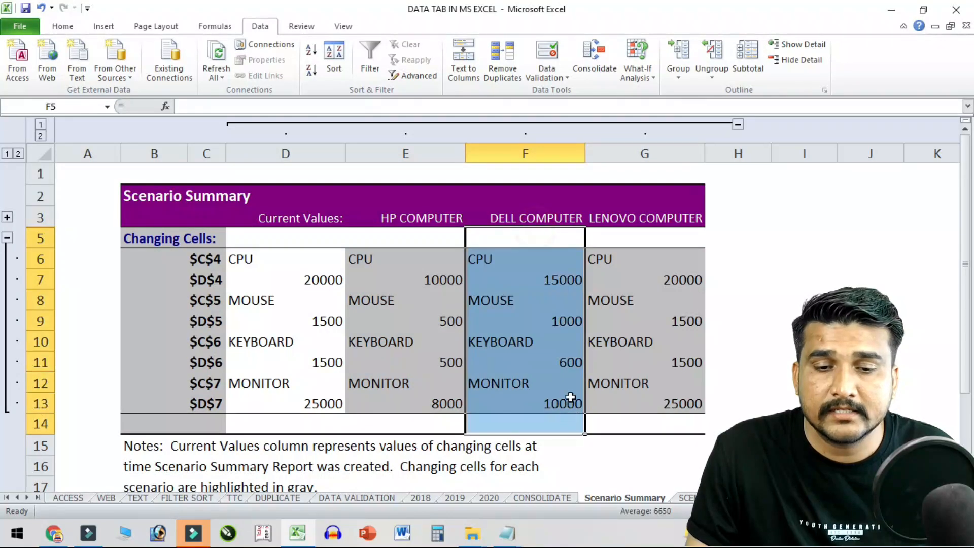
pyautogui.moveTo(662, 229); pyautogui.dragTo(680, 394)
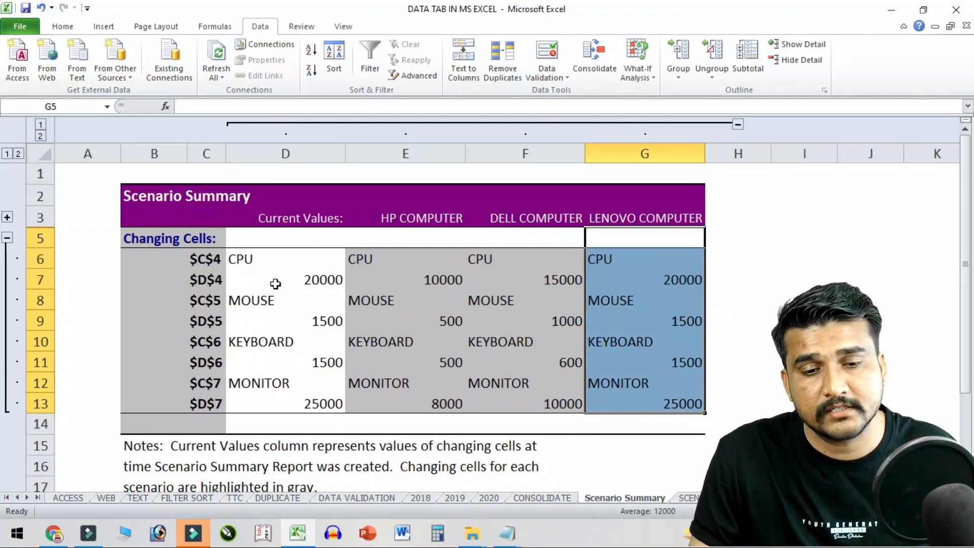
# - Compare CPU, mouse and keyboard prices across scenarios, then return to the SCENARIO sheet
pyautogui.moveTo(395, 286); pyautogui.dragTo(668, 283)
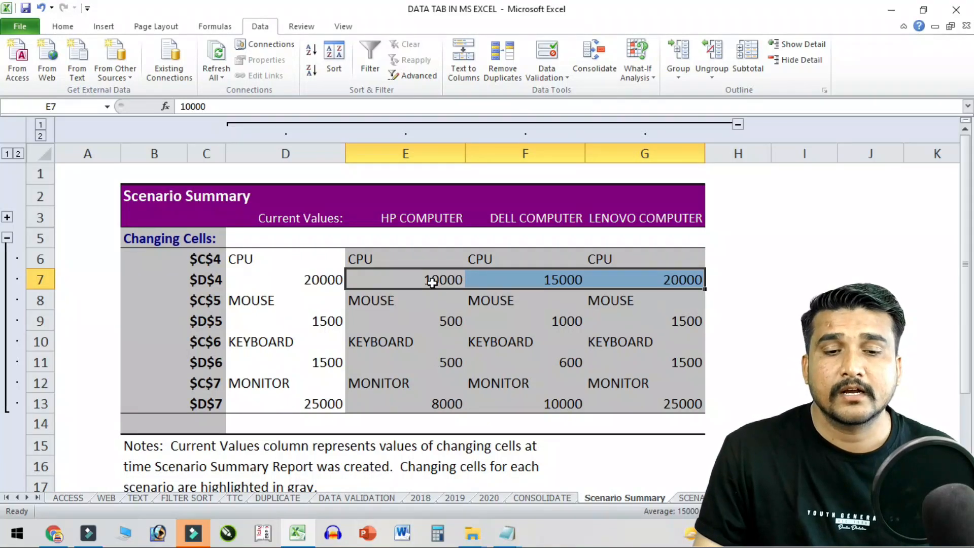
pyautogui.moveTo(398, 313); pyautogui.dragTo(659, 319)
pyautogui.moveTo(446, 363); pyautogui.dragTo(589, 366)
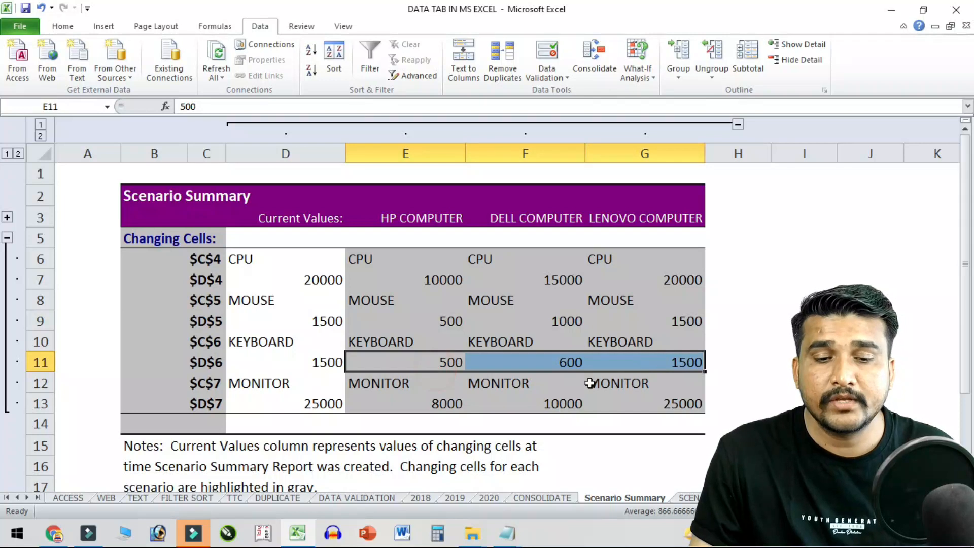
pyautogui.click(688, 498)
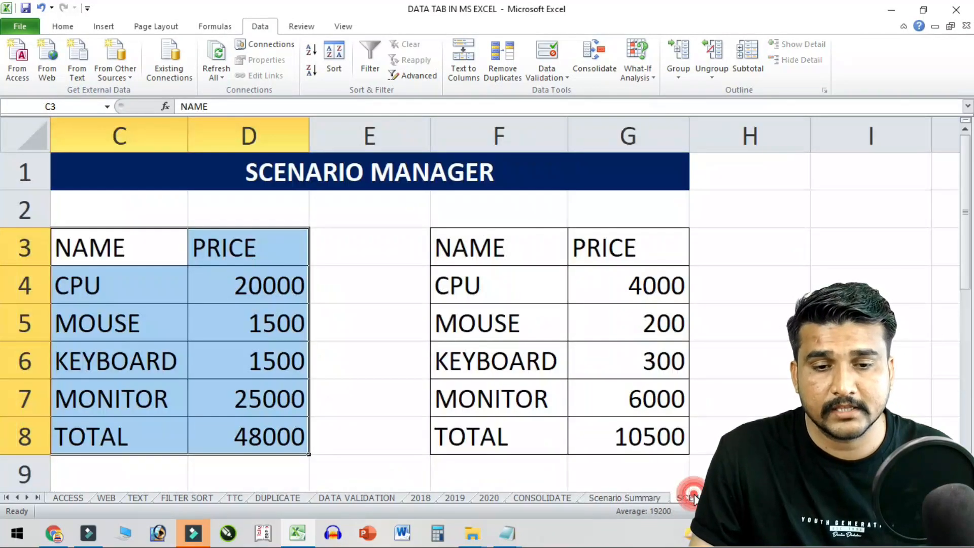
# - On the GOAL SEEK sheet, enter 1800 in B2 and change B3 to 1241
pyautogui.click(637, 74)
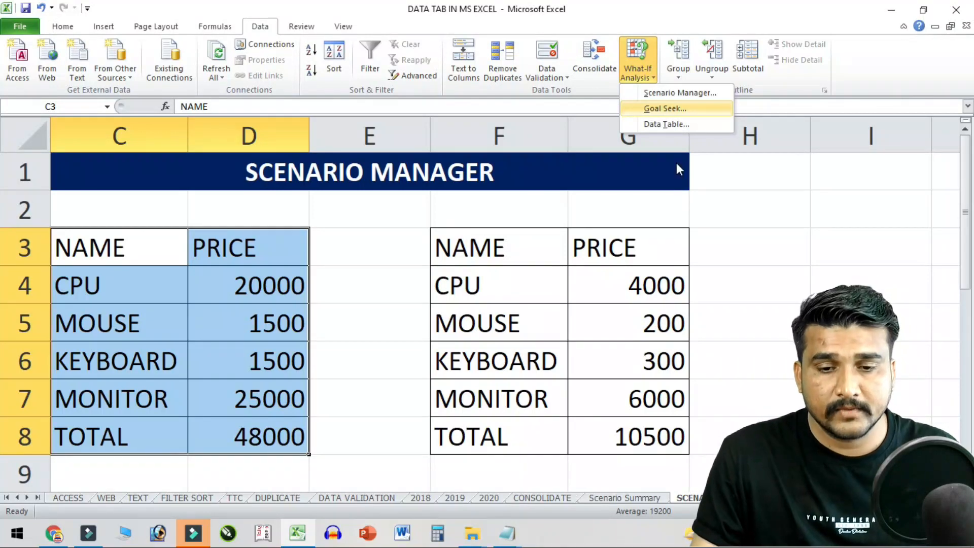
pyautogui.click(546, 287)
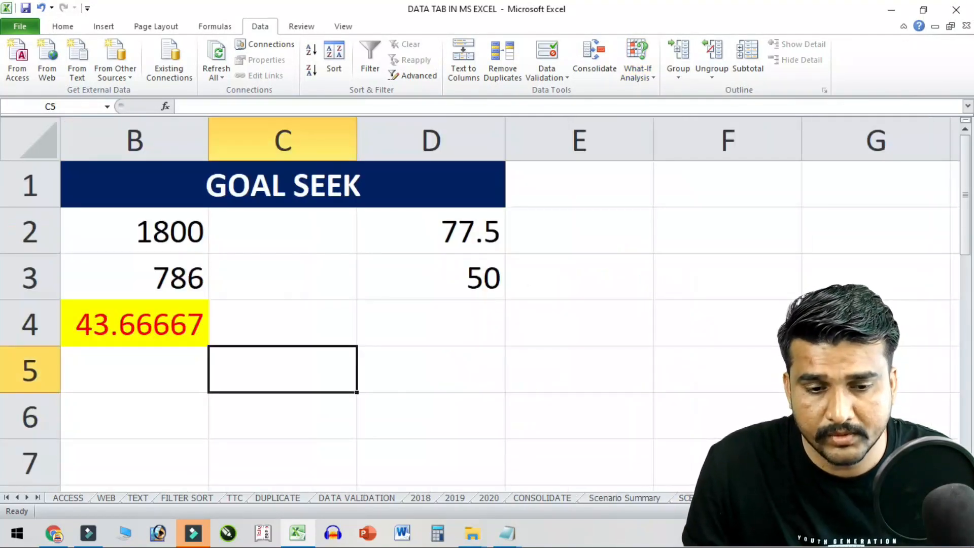
pyautogui.click(242, 339)
pyautogui.click(175, 236)
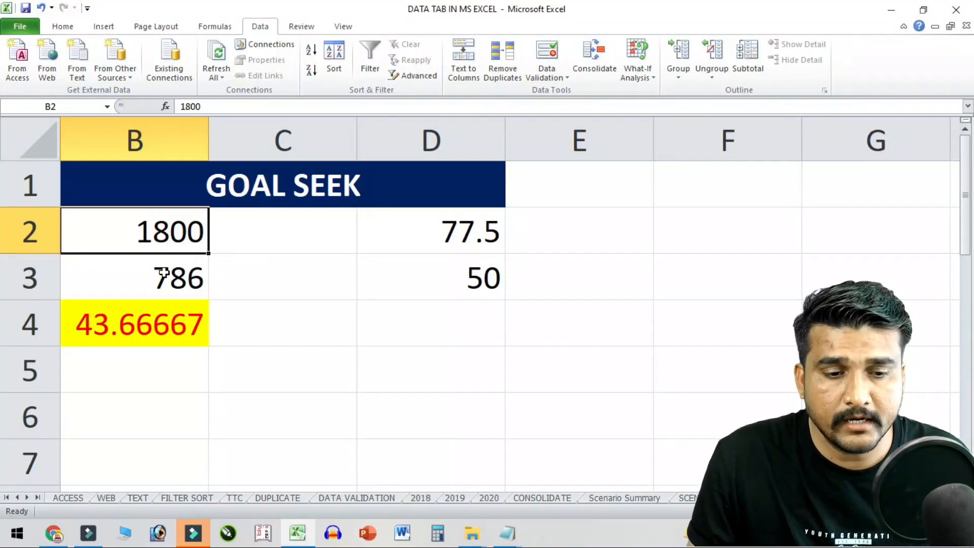
pyautogui.write('1800')
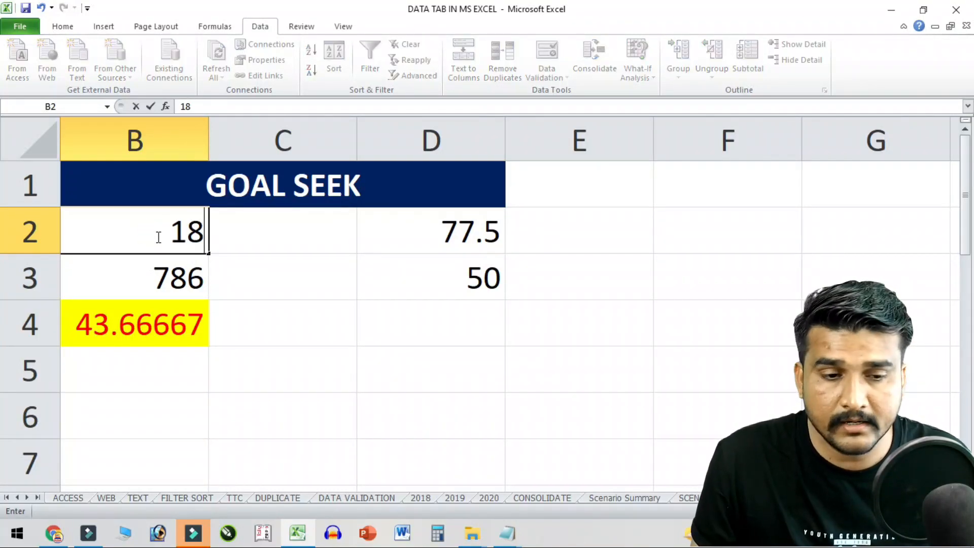
pyautogui.press('Return')
pyautogui.write('786')
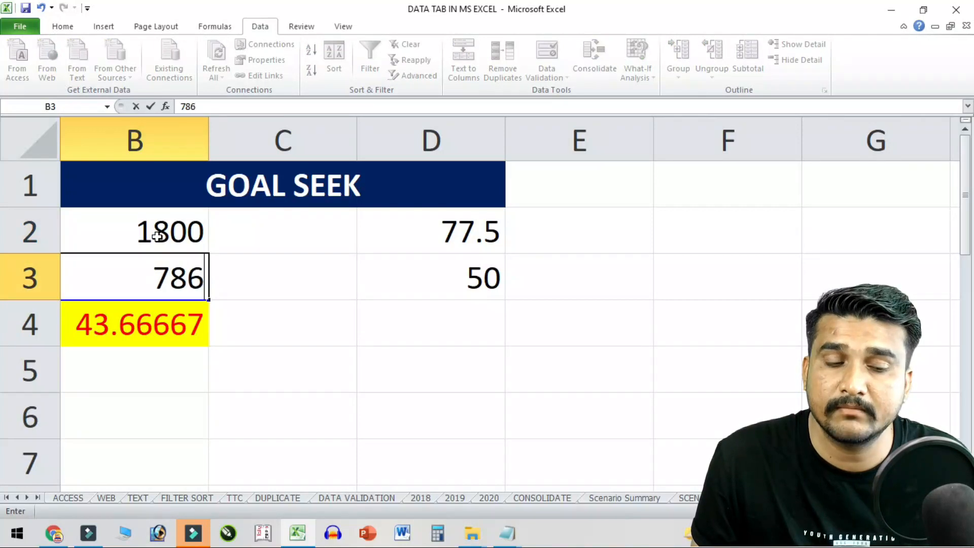
pyautogui.press('Return')
pyautogui.press('Up')
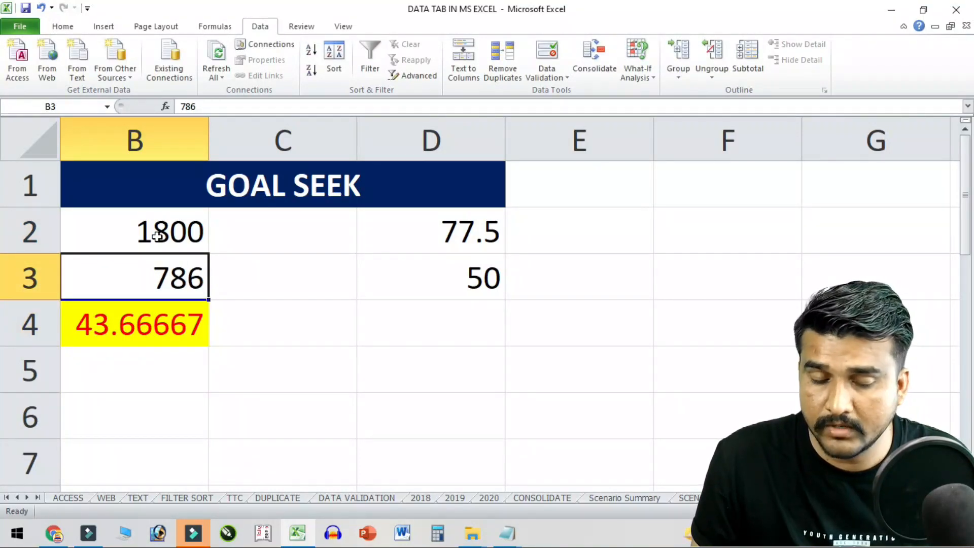
pyautogui.write('1241')
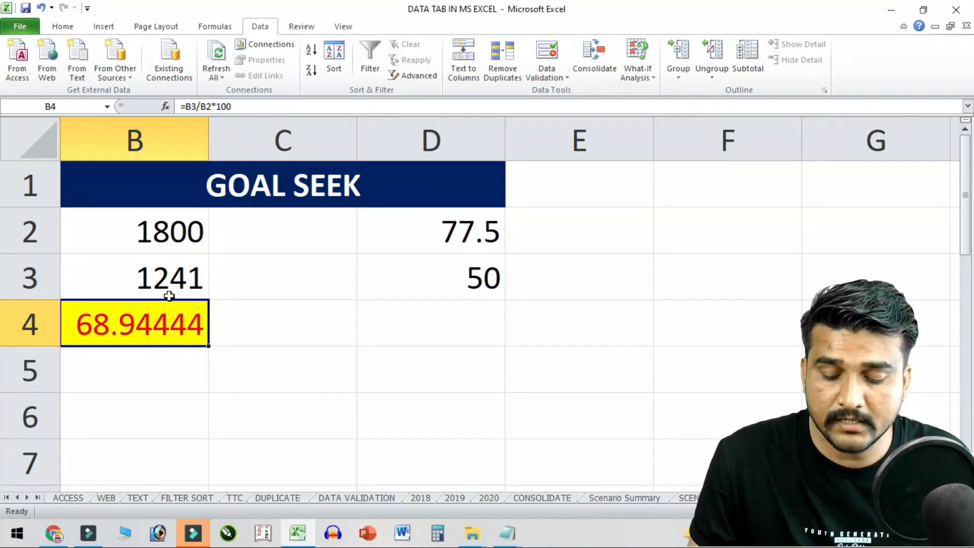
# - Replace B4 with the formula =B3/B2*100, giving 68.94444
pyautogui.press('Delete')
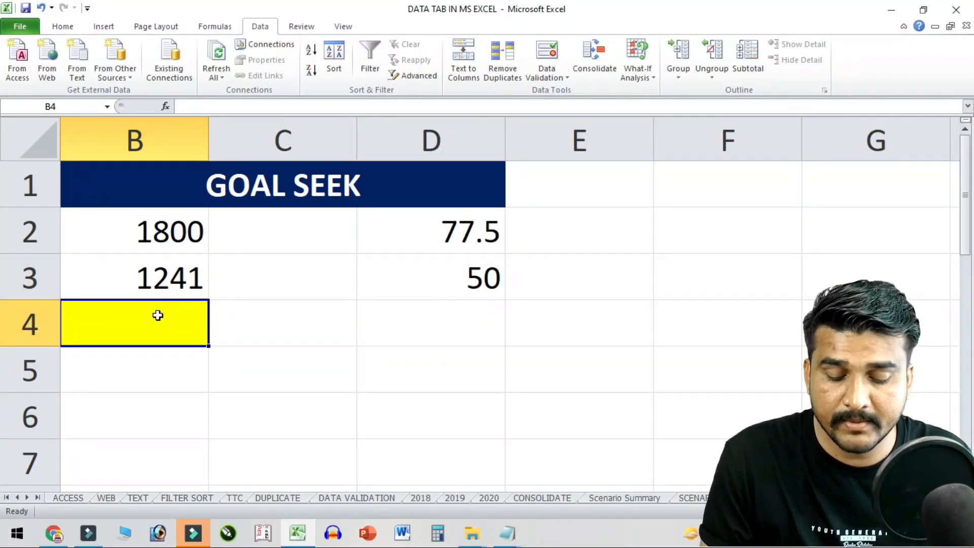
pyautogui.write('=')
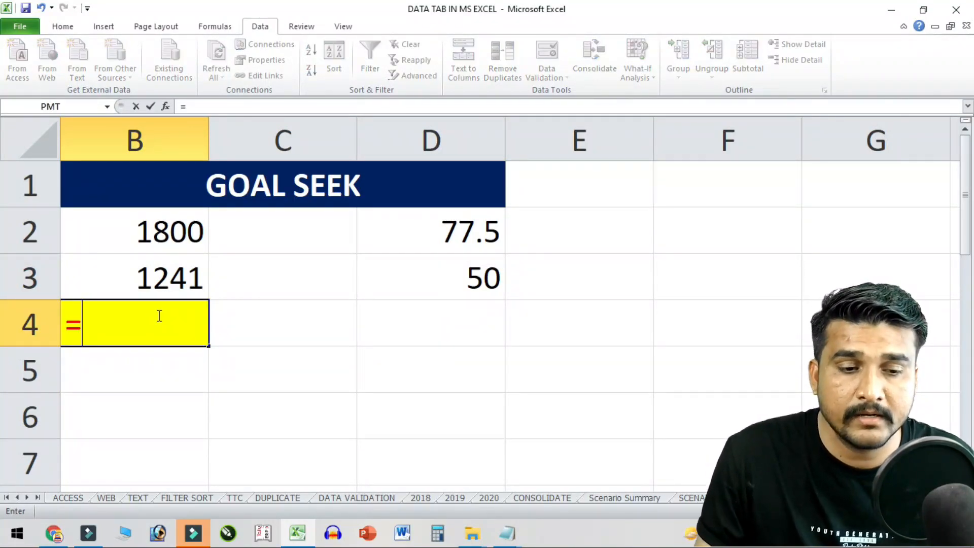
pyautogui.click(175, 277)
pyautogui.write('/')
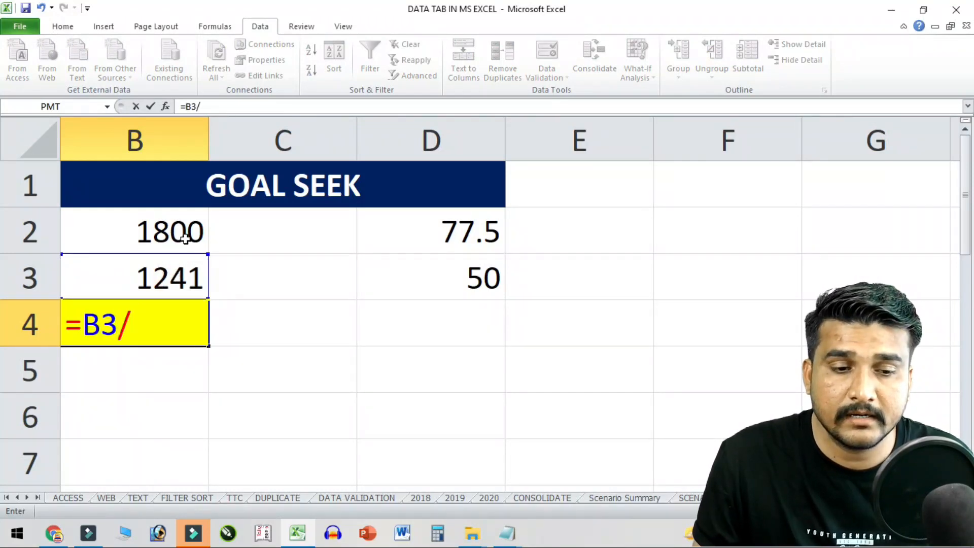
pyautogui.click(185, 239)
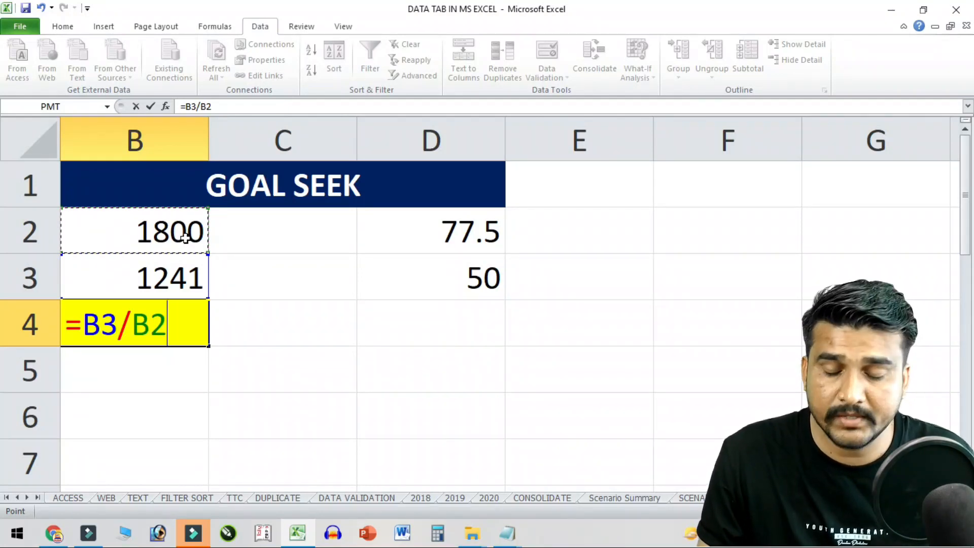
pyautogui.write('*100')
pyautogui.press('Return')
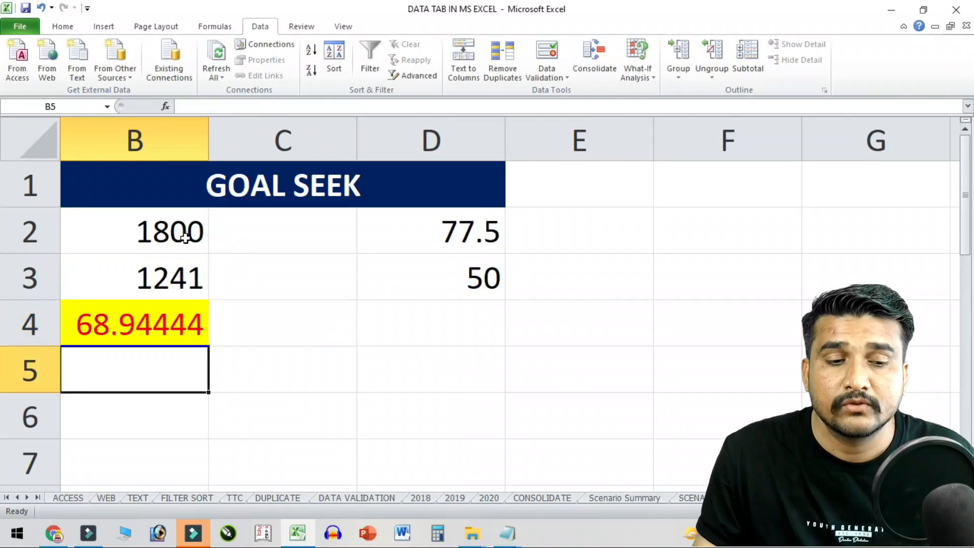
pyautogui.click(130, 317)
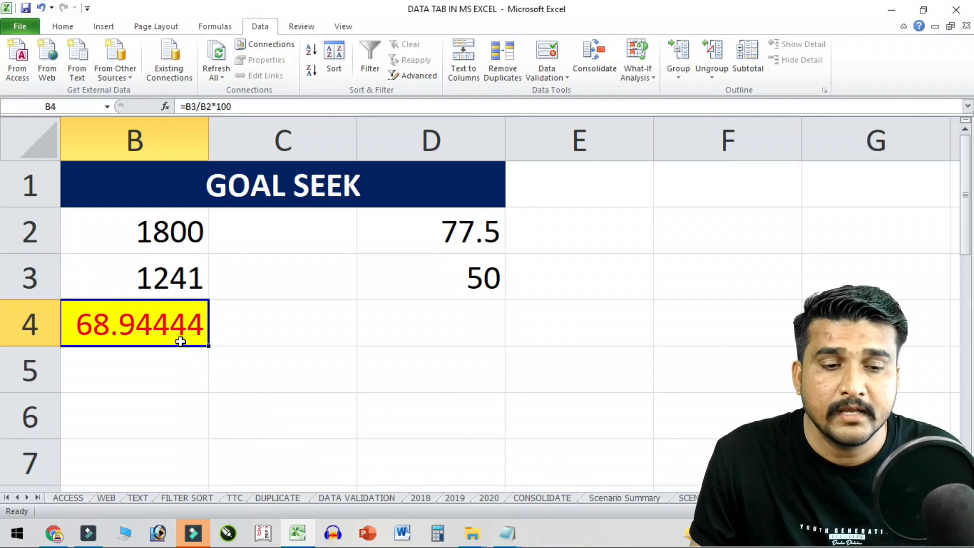
pyautogui.click(453, 239)
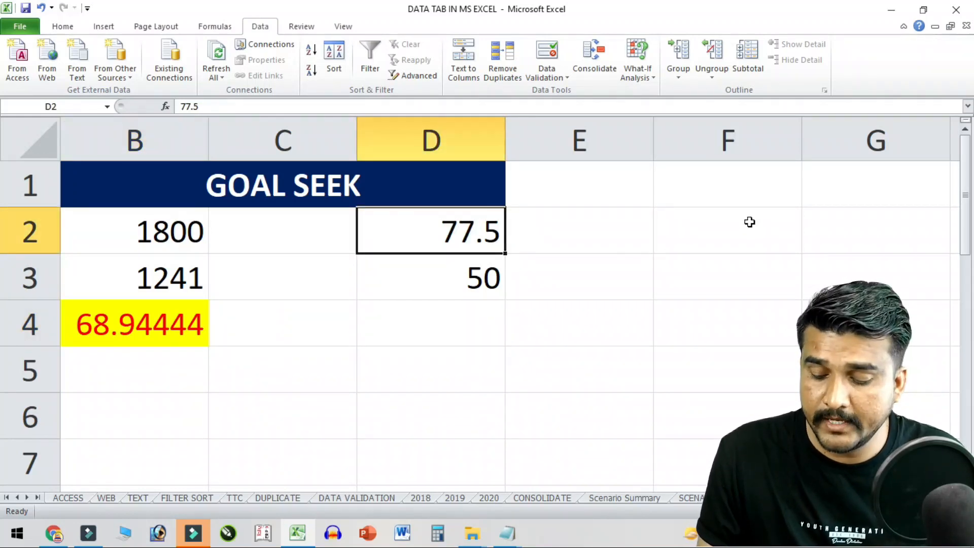
pyautogui.write('96.50')
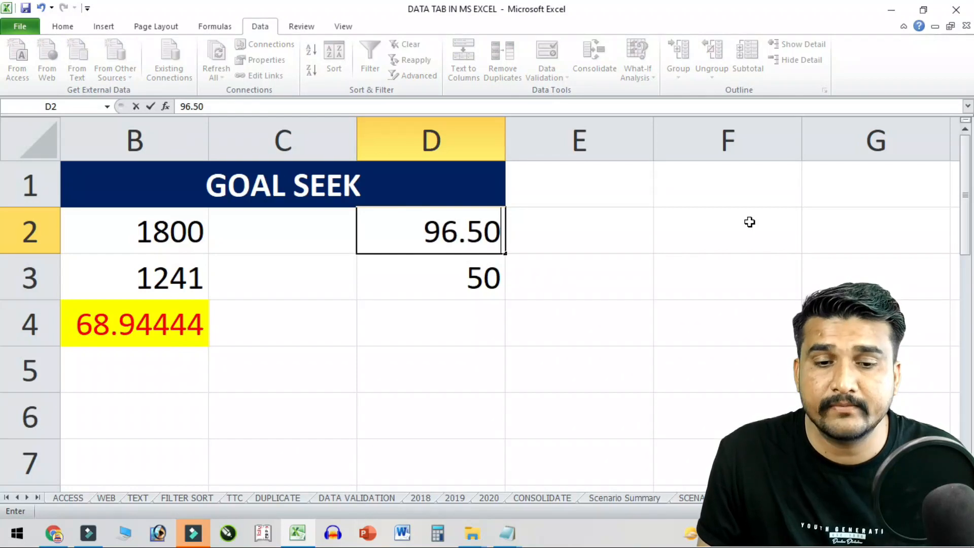
pyautogui.press('Return')
pyautogui.click(443, 240)
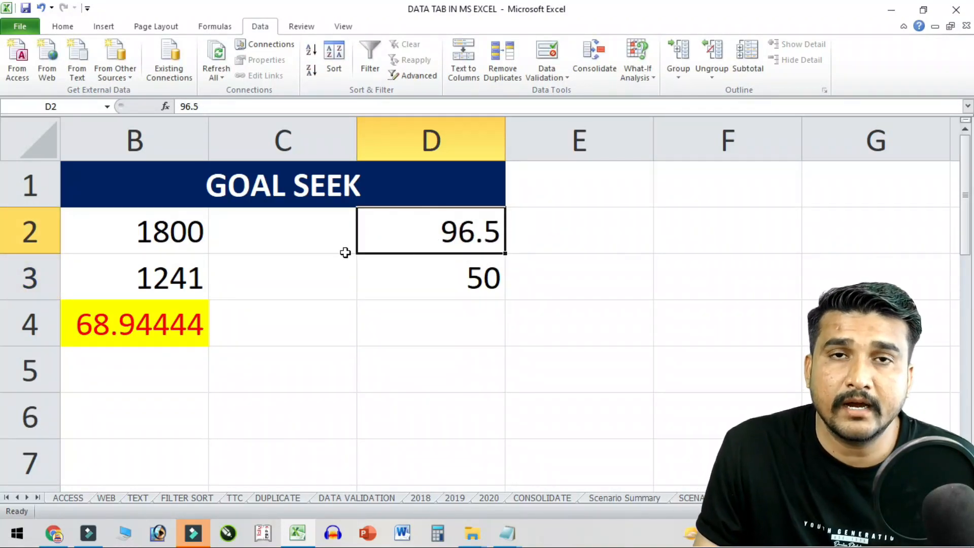
pyautogui.click(164, 241)
pyautogui.click(408, 230)
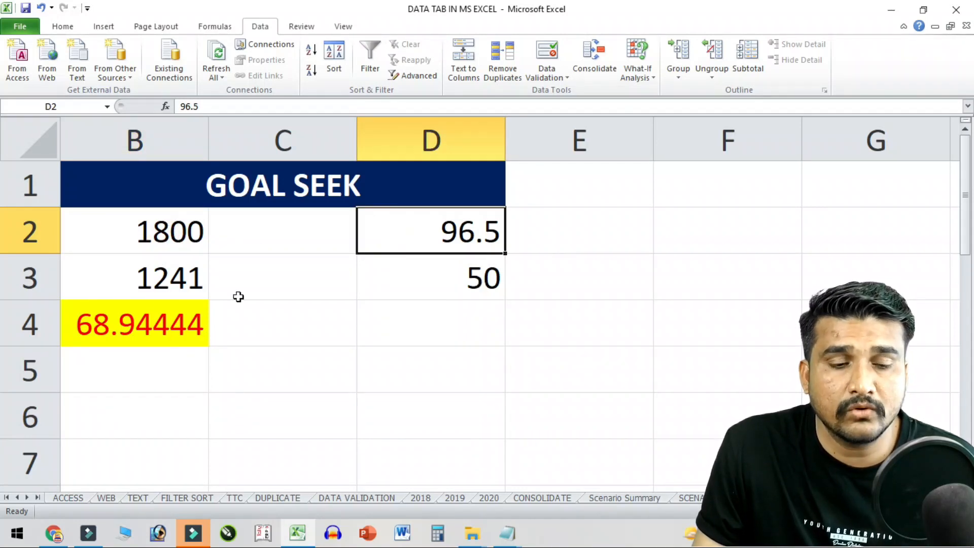
pyautogui.click(139, 283)
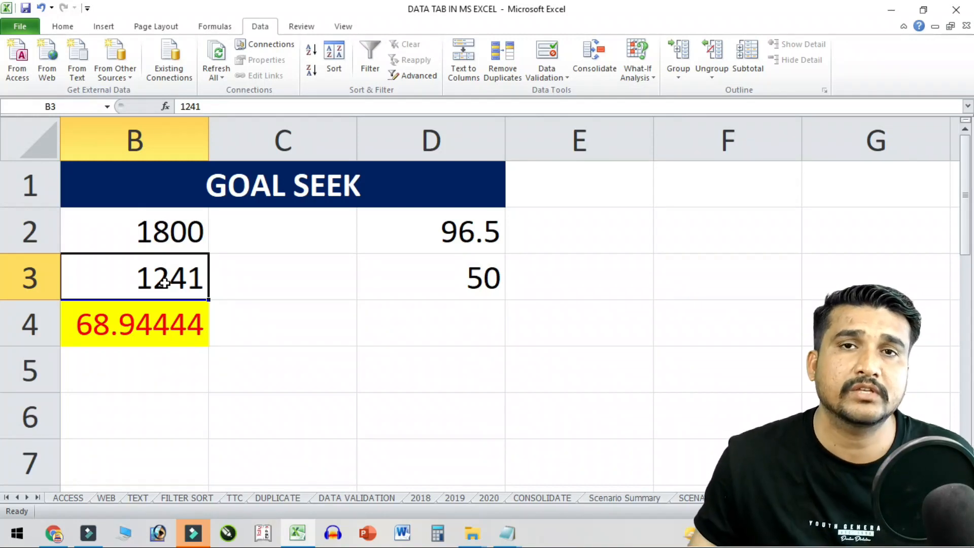
pyautogui.click(158, 313)
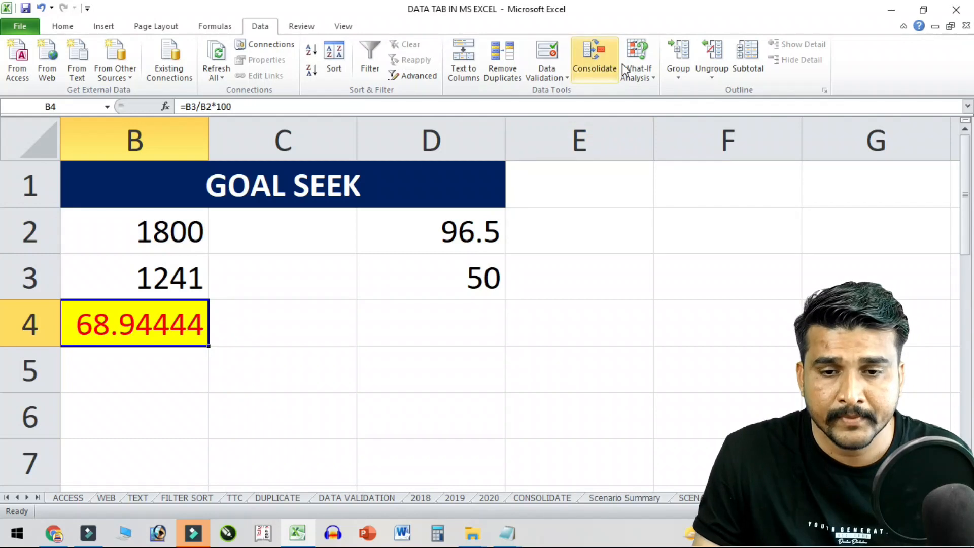
# - Goal-seek B4 to 96.5 by changing B3, which becomes 1737, then select D2
pyautogui.click(637, 71)
pyautogui.click(699, 108)
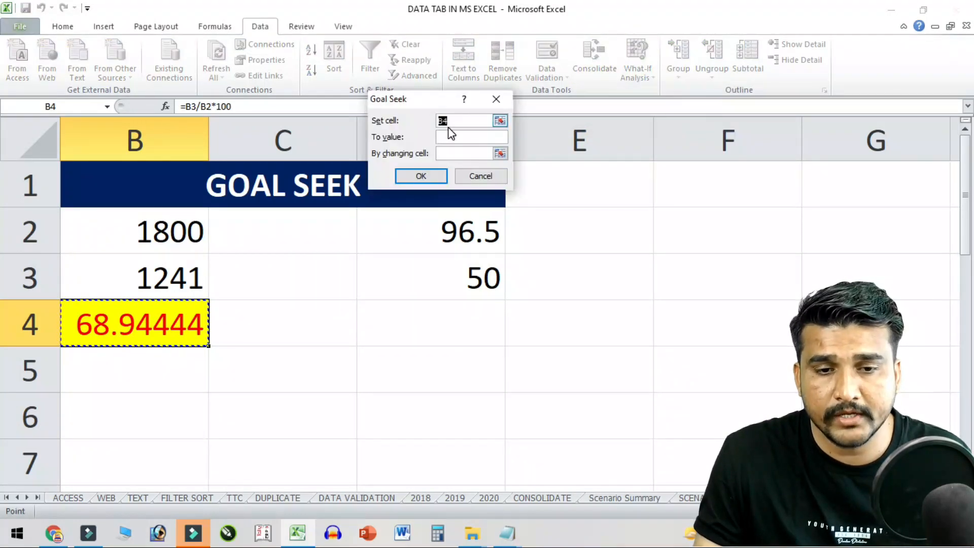
pyautogui.moveTo(436, 99); pyautogui.dragTo(305, 231)
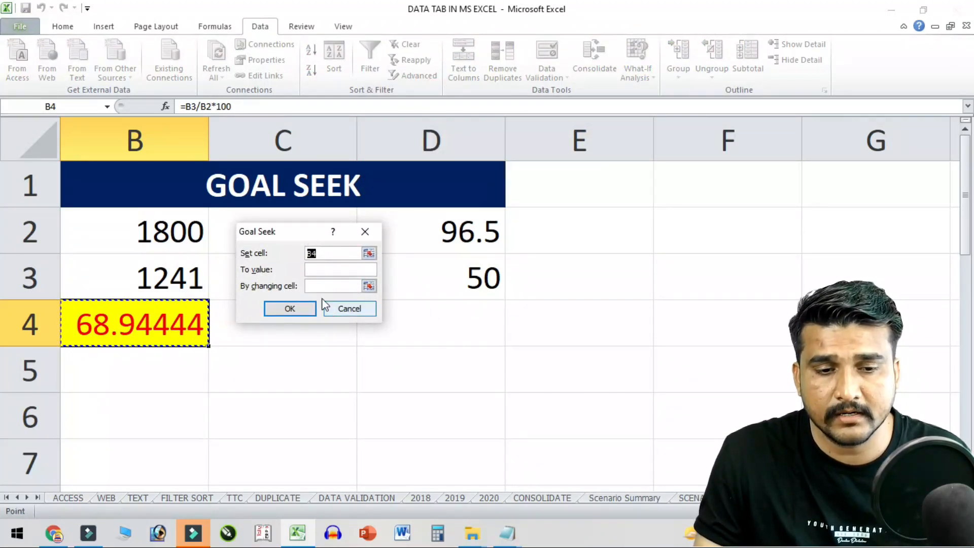
pyautogui.click(166, 320)
pyautogui.click(321, 269)
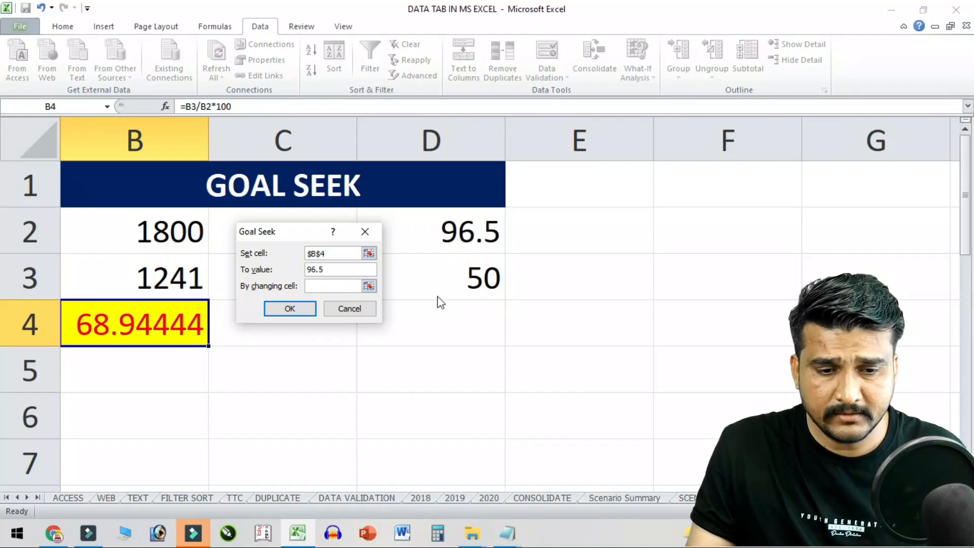
pyautogui.click(352, 285)
pyautogui.click(155, 288)
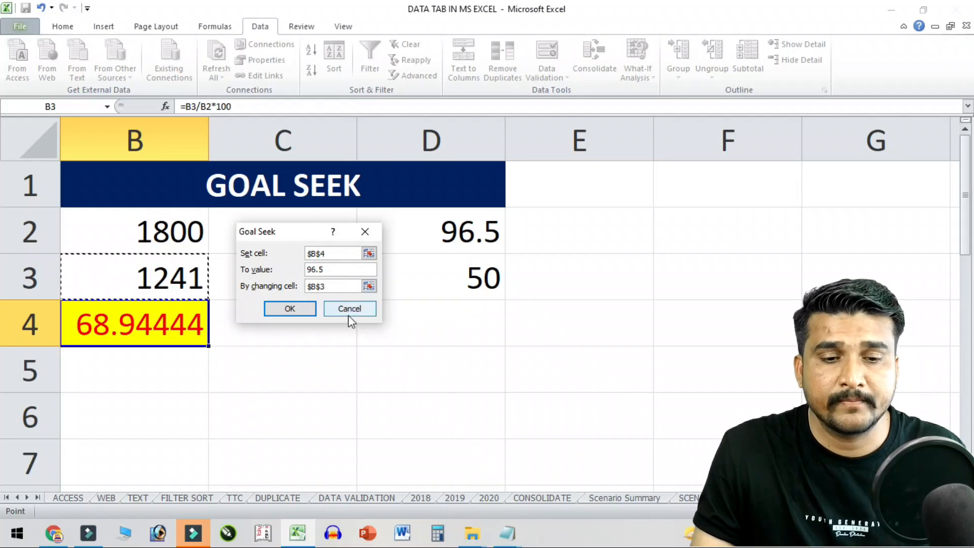
pyautogui.click(311, 306)
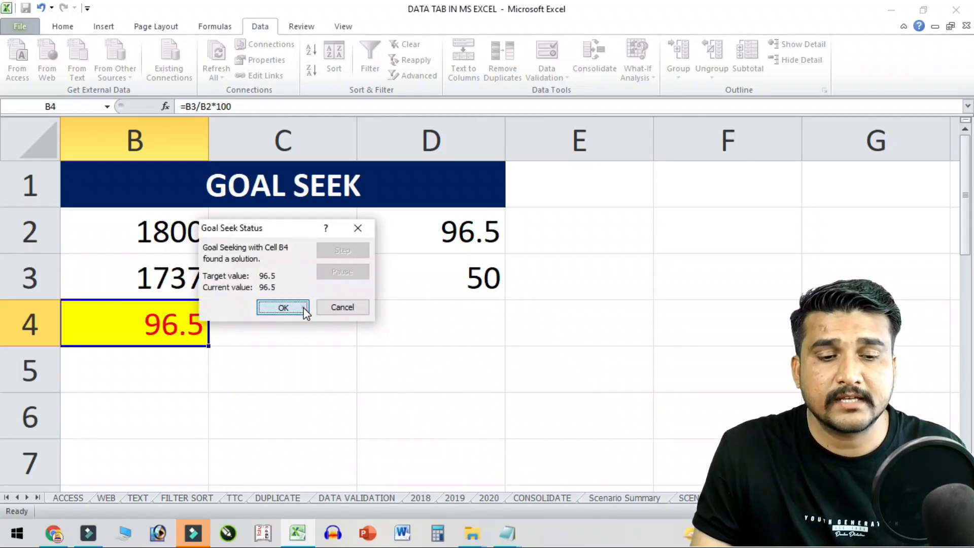
pyautogui.click(293, 307)
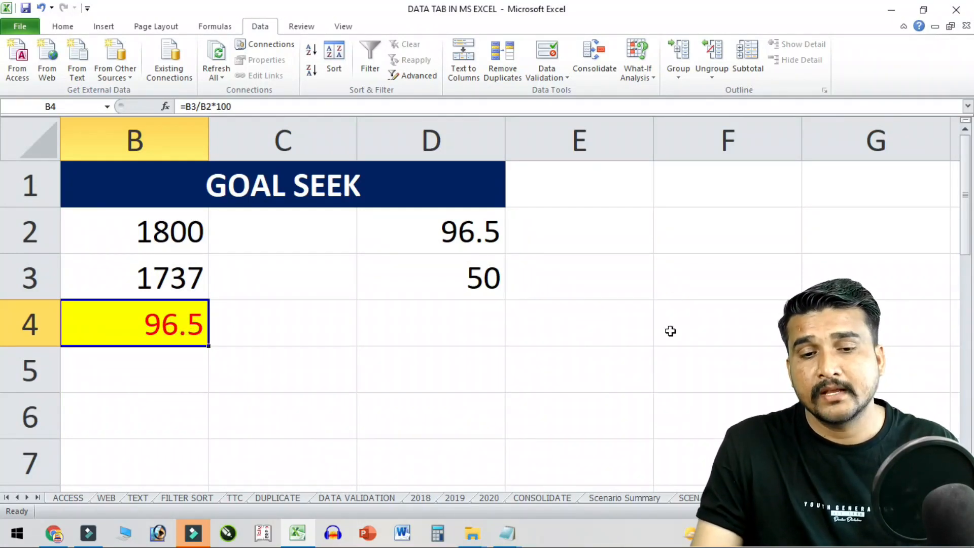
pyautogui.click(445, 237)
# - Enter 50 in D2, clear D3, and check the B3 and B4 cells
pyautogui.write('50')
pyautogui.press('Return')
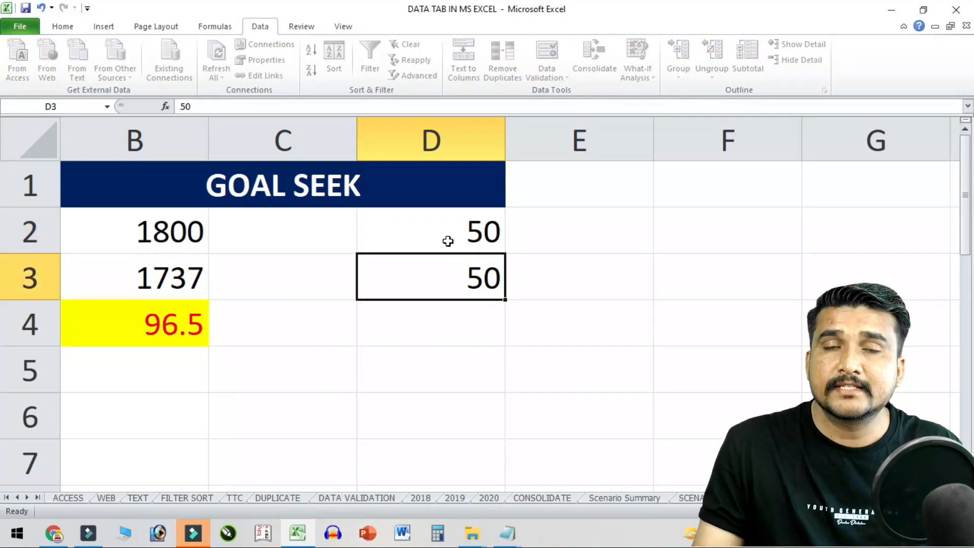
pyautogui.press('Delete')
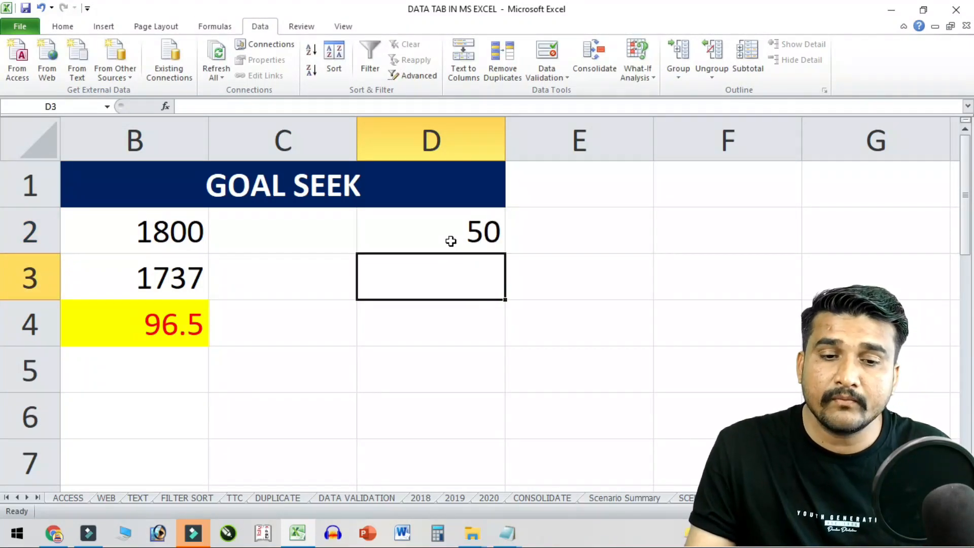
pyautogui.click(450, 238)
pyautogui.click(169, 280)
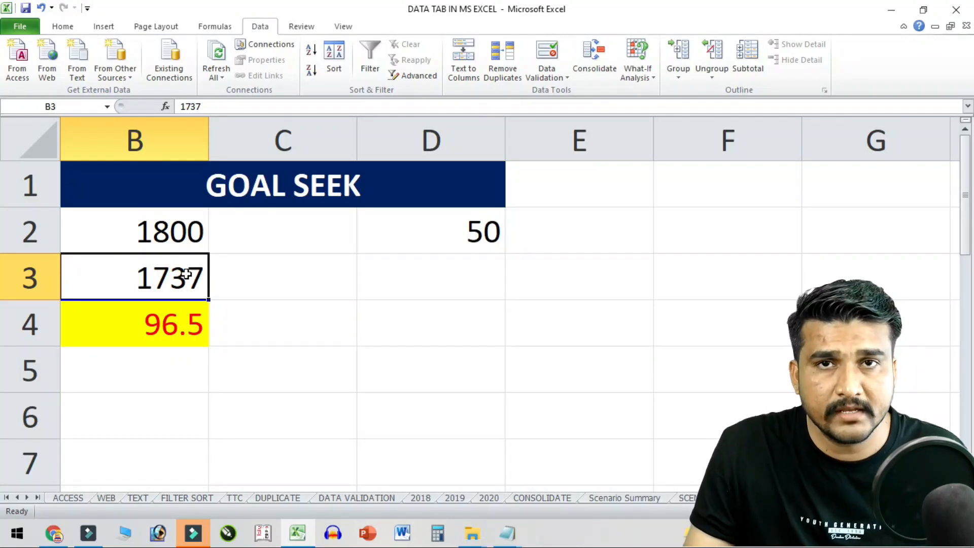
pyautogui.click(178, 314)
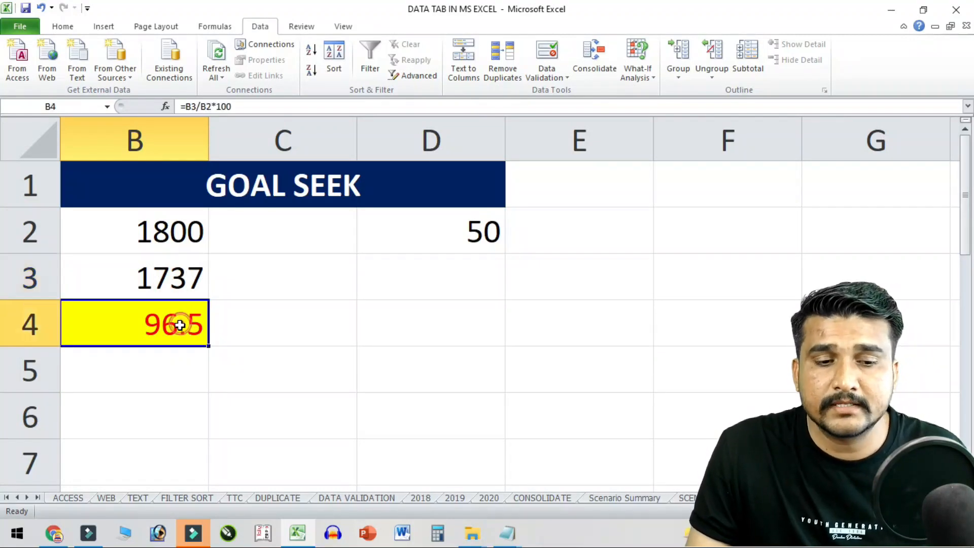
pyautogui.click(601, 64)
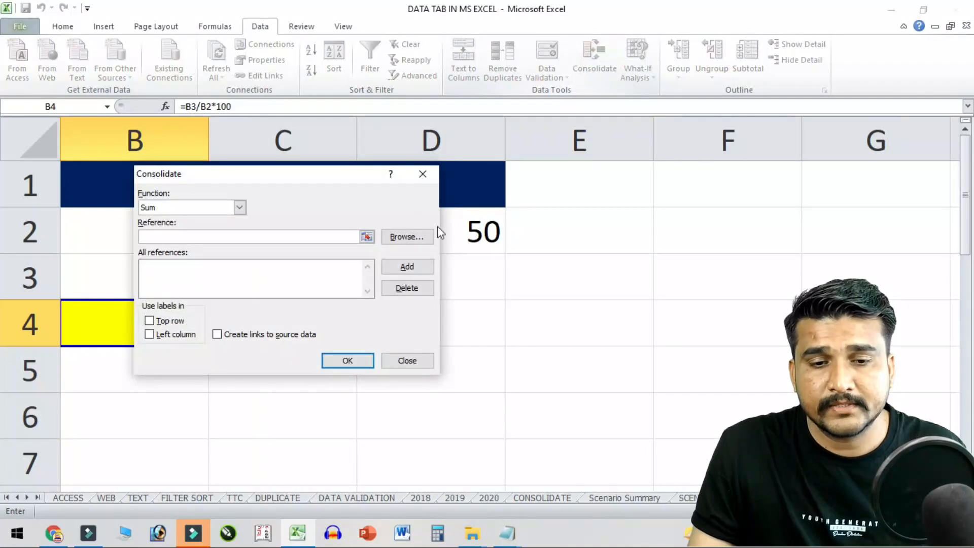
pyautogui.click(430, 174)
# - Set up Goal Seek with target B4 and changing cell B3, which hits an invalid-reference error
pyautogui.click(647, 71)
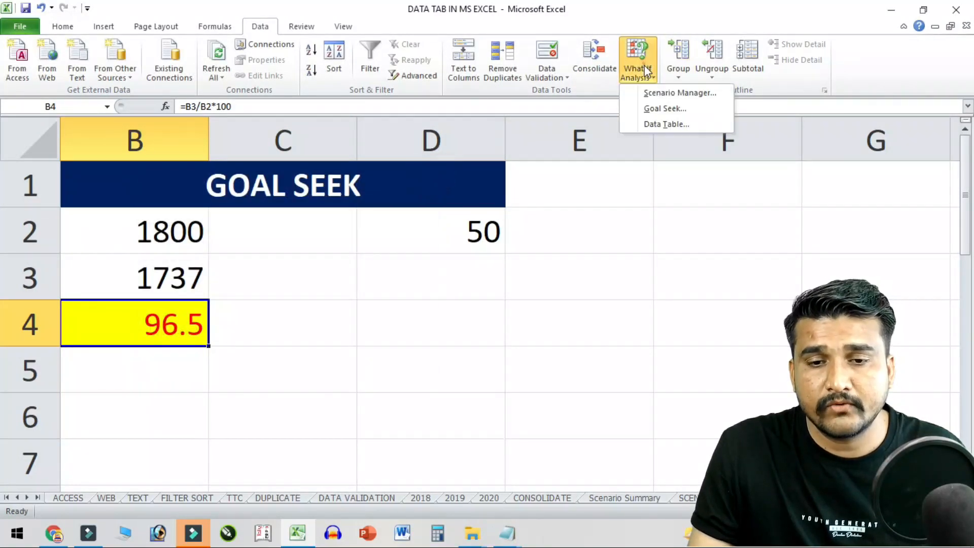
pyautogui.click(675, 108)
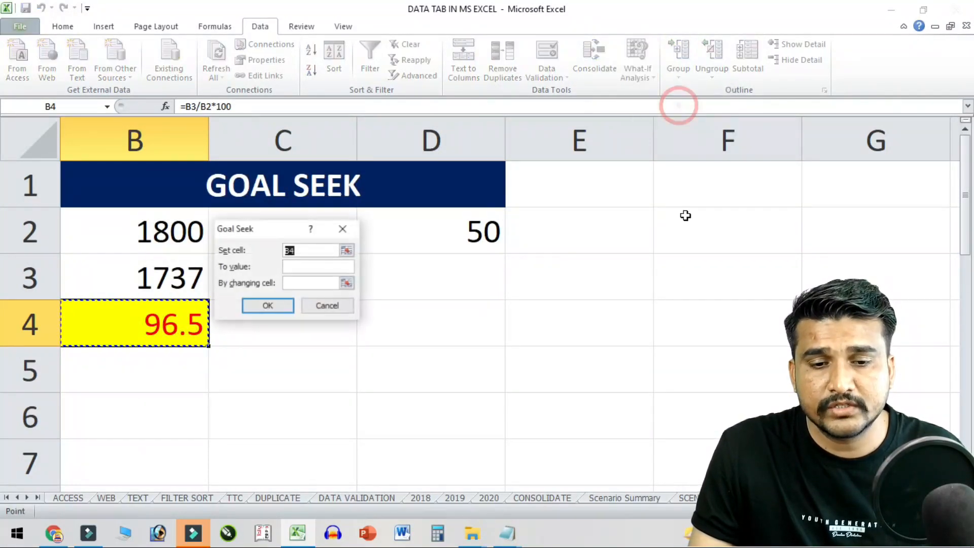
pyautogui.click(294, 250)
pyautogui.click(181, 317)
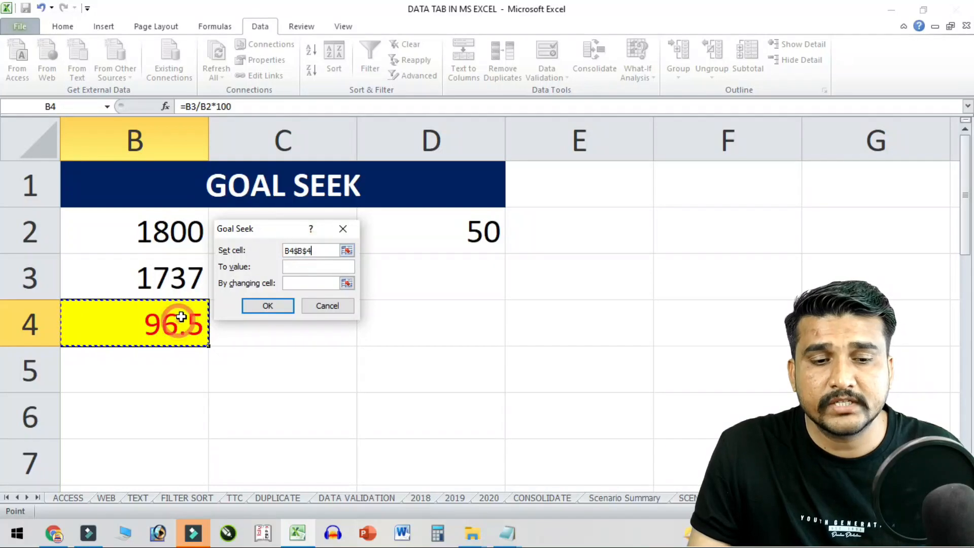
pyautogui.click(313, 265)
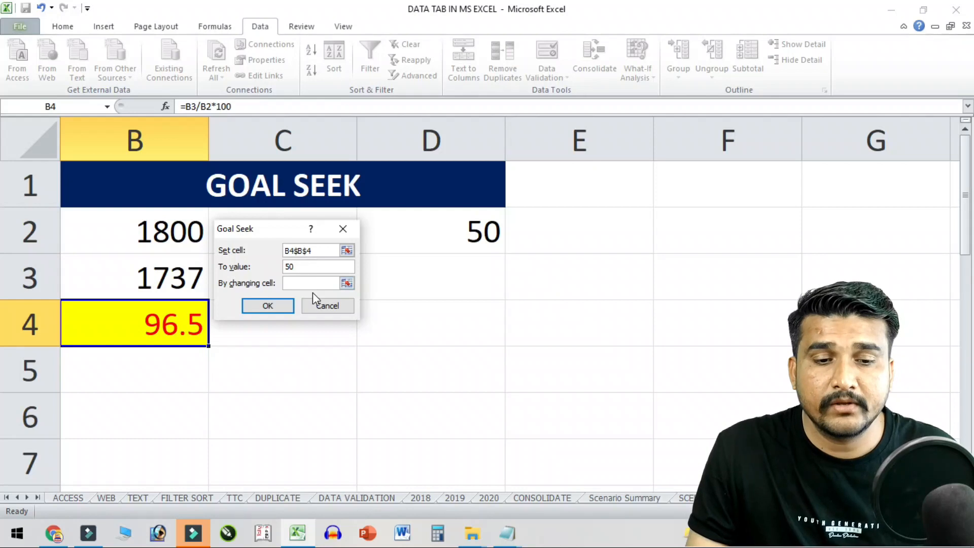
pyautogui.click(314, 283)
pyautogui.click(168, 287)
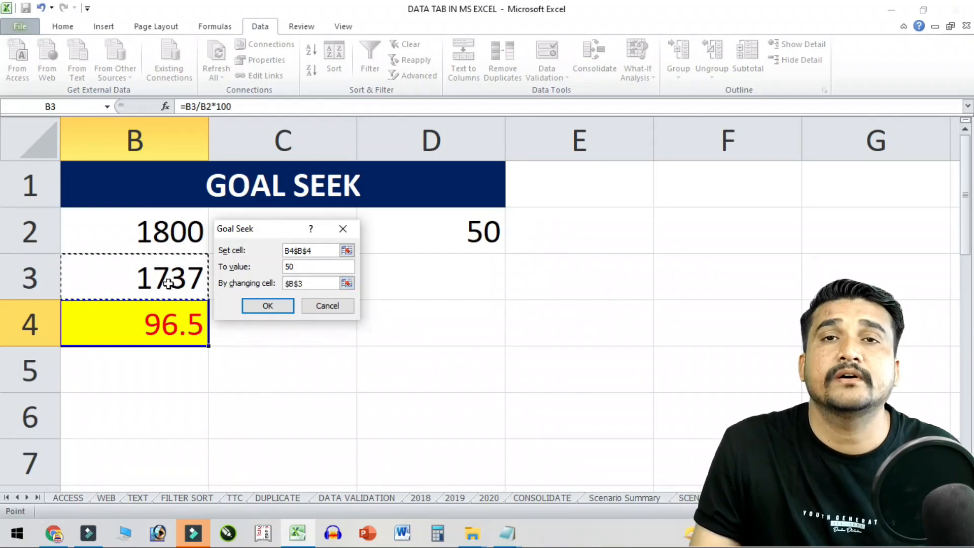
pyautogui.click(271, 306)
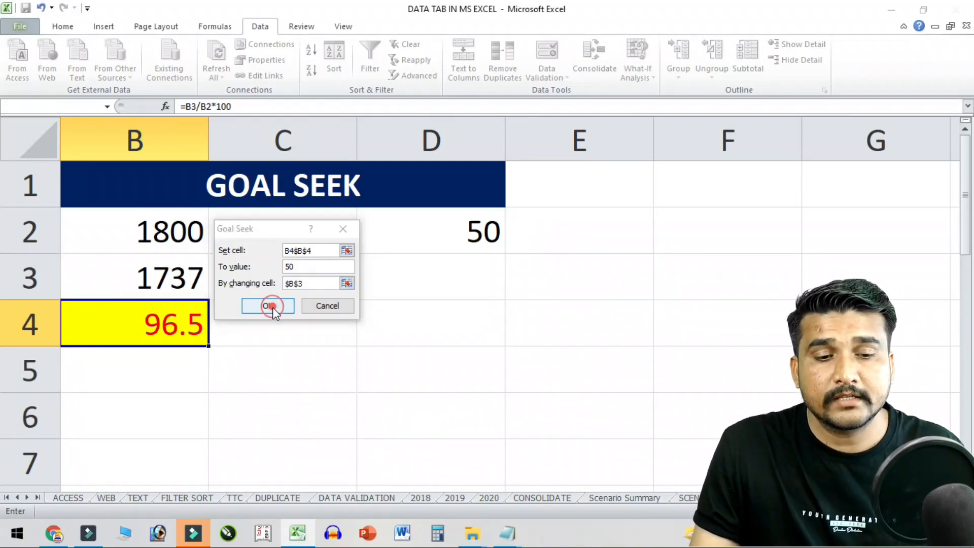
pyautogui.click(489, 303)
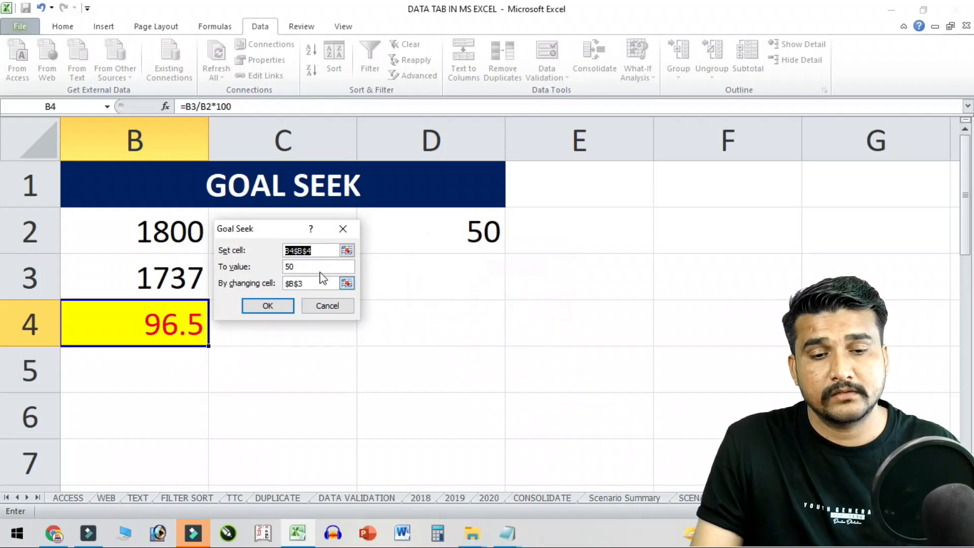
# - Fix the target reference to B4 and goal-seek it to 50 by changing B3 to 900
pyautogui.click(311, 282)
pyautogui.click(122, 330)
pyautogui.click(321, 250)
pyautogui.click(133, 309)
pyautogui.press('BackSpace')
pyautogui.press('BackSpace')
pyautogui.press('BackSpace')
pyautogui.press('BackSpace')
pyautogui.press('BackSpace')
pyautogui.press('BackSpace')
pyautogui.press('BackSpace')
pyautogui.press('BackSpace')
pyautogui.press('BackSpace')
pyautogui.press('BackSpace')
pyautogui.click(175, 319)
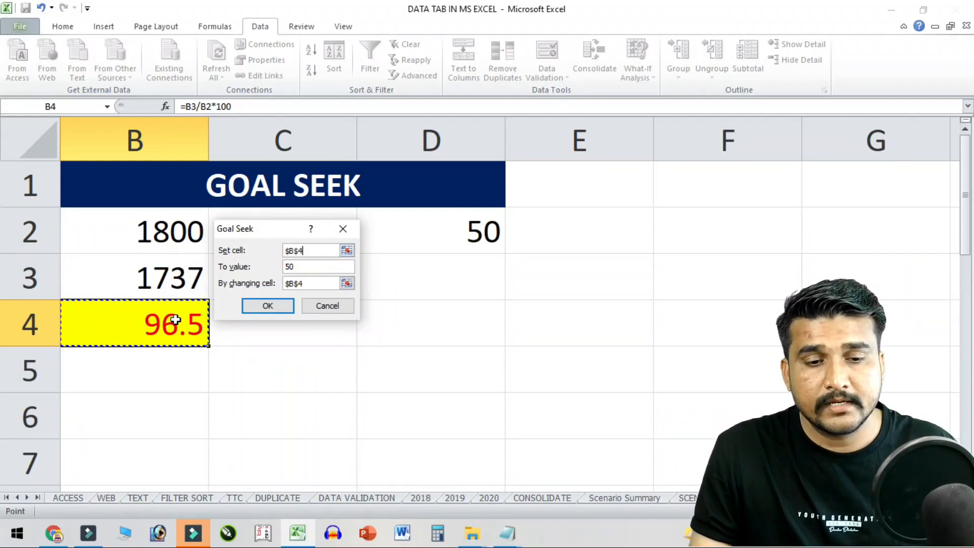
pyautogui.click(299, 267)
pyautogui.write('50')
pyautogui.click(308, 279)
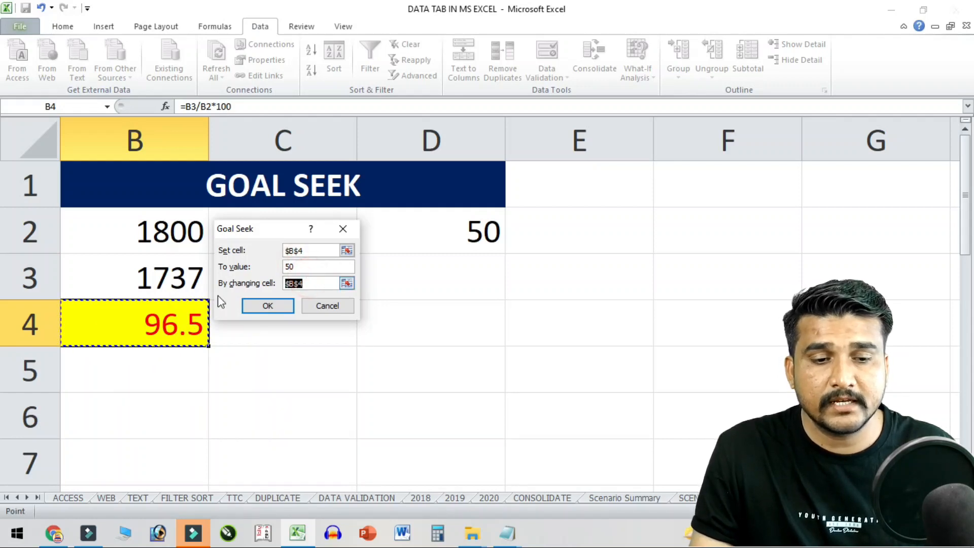
pyautogui.click(165, 282)
pyautogui.click(267, 305)
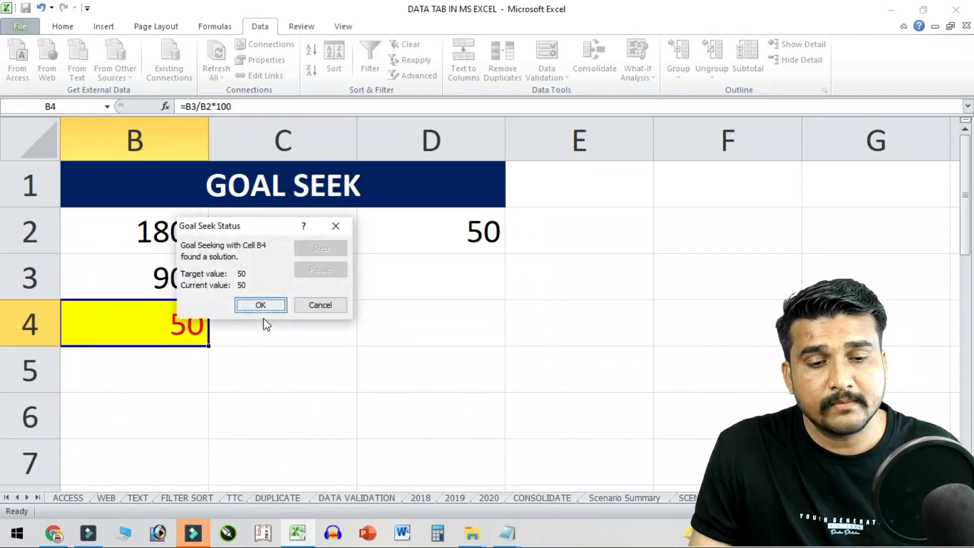
pyautogui.click(261, 303)
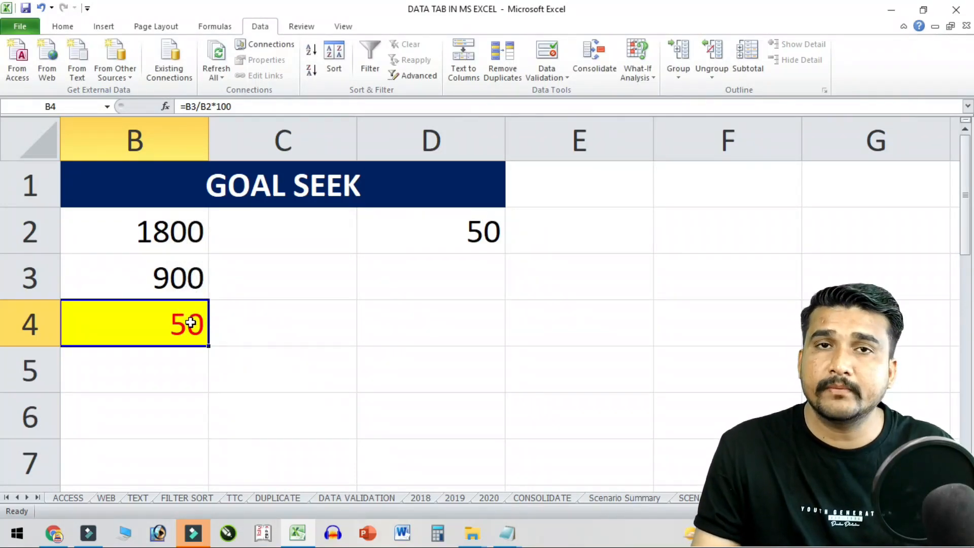
# - Close the What-If Analysis options unused and select D10 in the empty grid
pyautogui.click(632, 74)
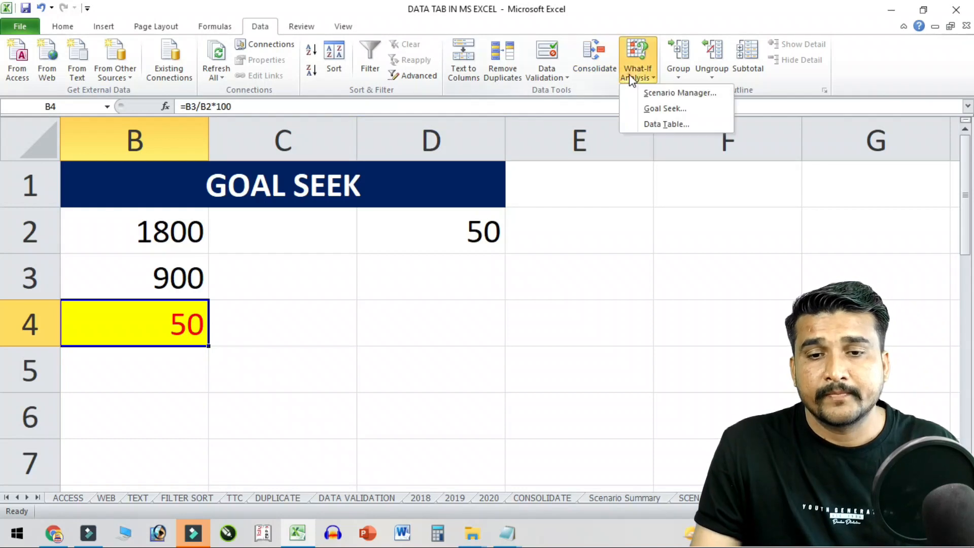
pyautogui.click(687, 346)
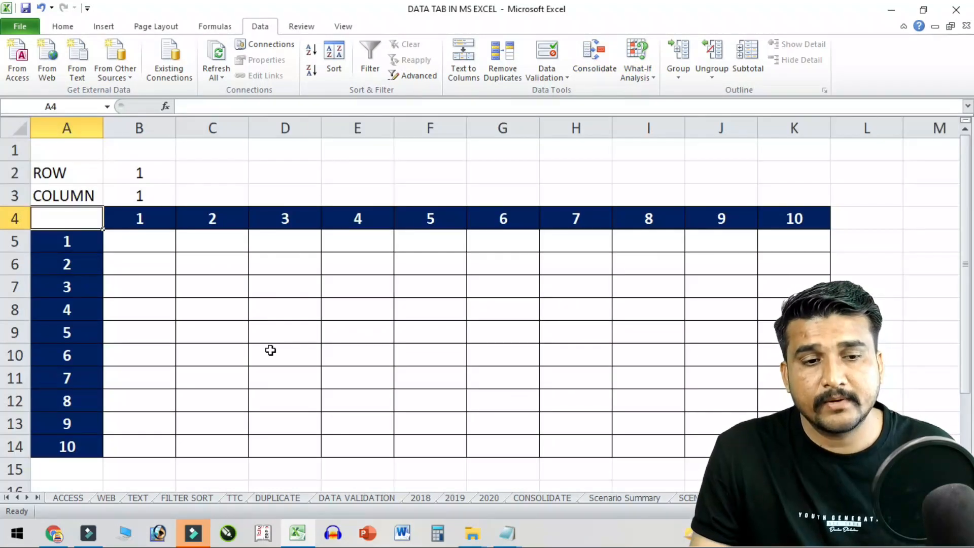
pyautogui.click(270, 350)
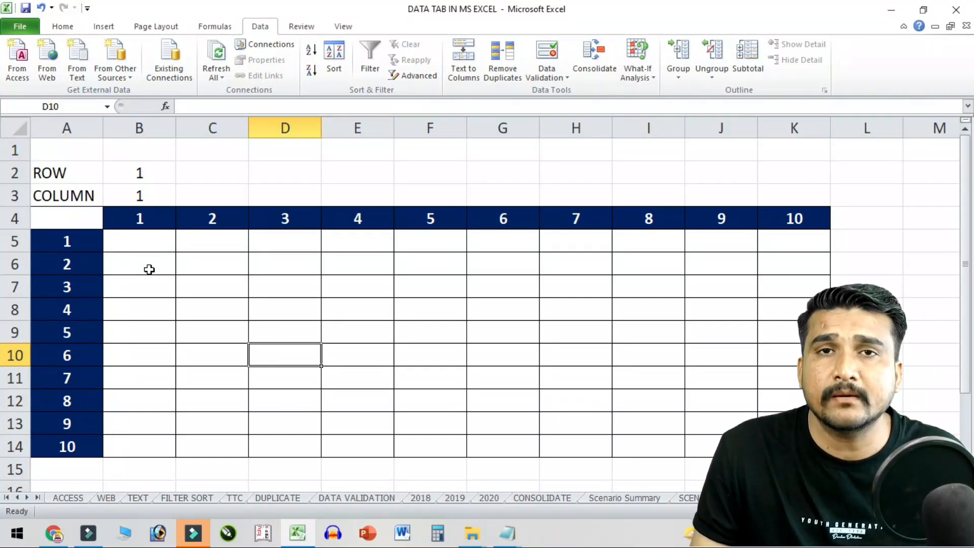
# - Select various cells and ranges across the empty 10×10 grid
pyautogui.click(237, 278)
pyautogui.moveTo(157, 242); pyautogui.dragTo(791, 448)
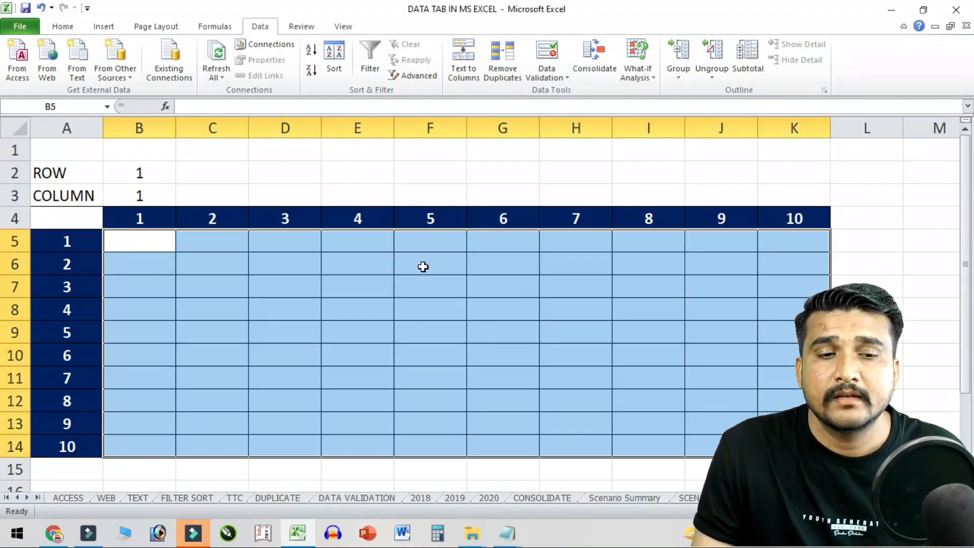
pyautogui.click(423, 267)
pyautogui.click(263, 227)
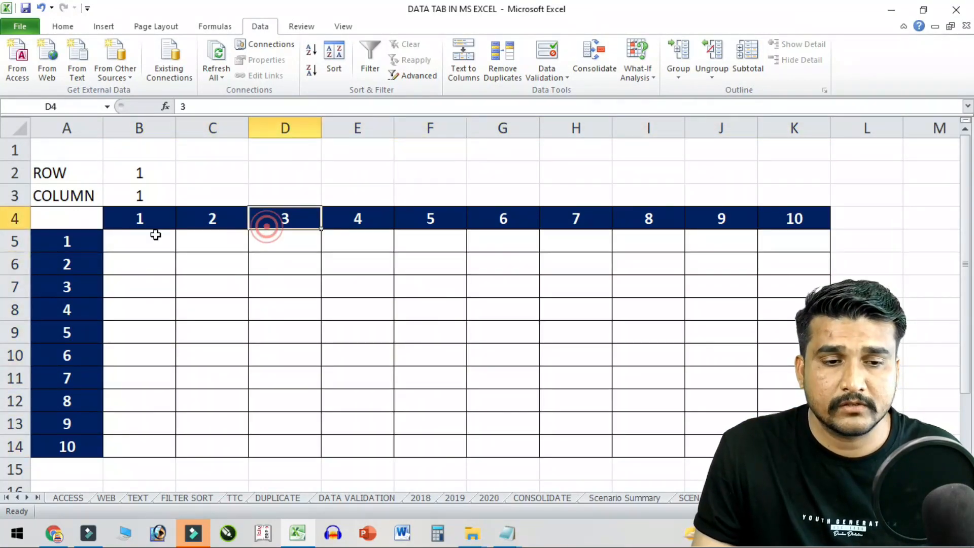
pyautogui.moveTo(64, 170); pyautogui.dragTo(730, 405)
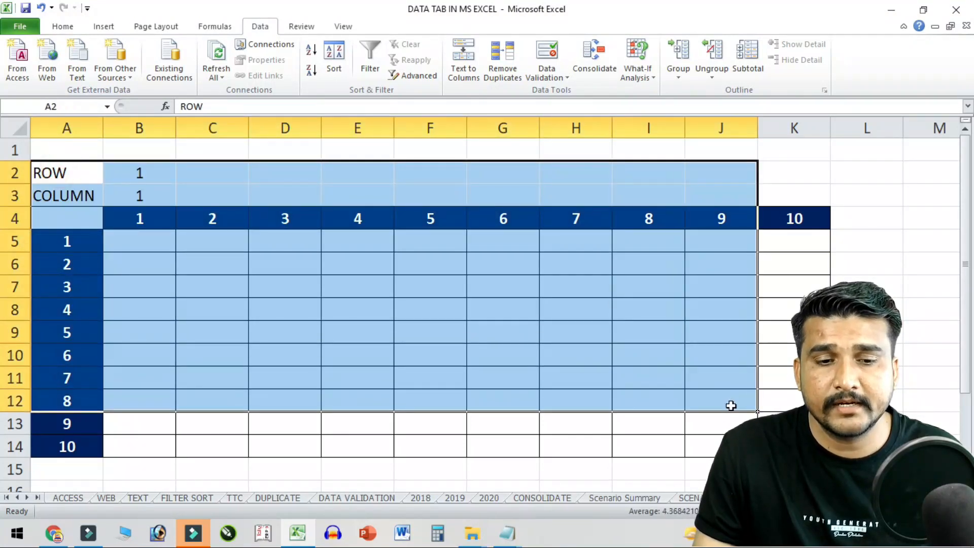
pyautogui.click(730, 404)
pyautogui.click(154, 243)
pyautogui.moveTo(148, 221); pyautogui.dragTo(637, 220)
pyautogui.click(276, 261)
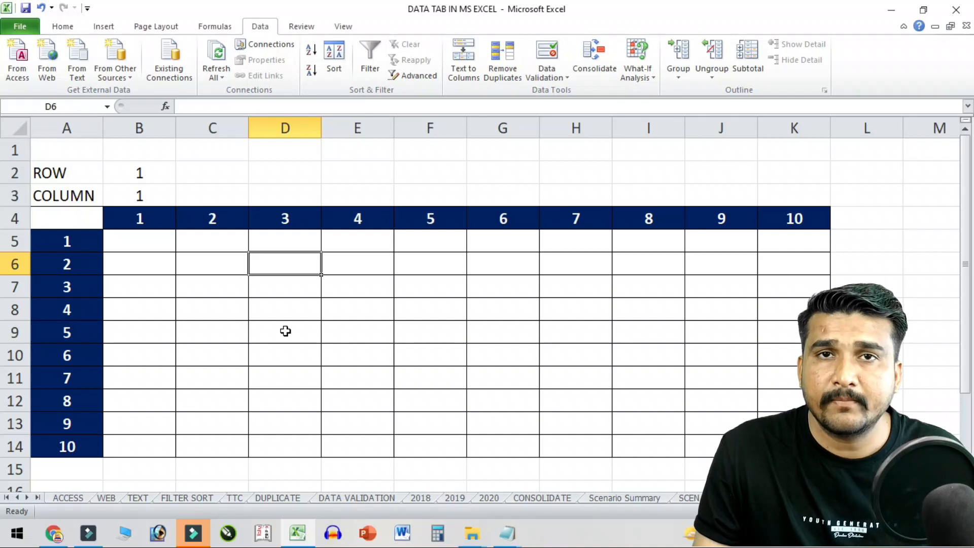
# - Enter the formula =B2*B3 in corner cell A4
pyautogui.click(86, 222)
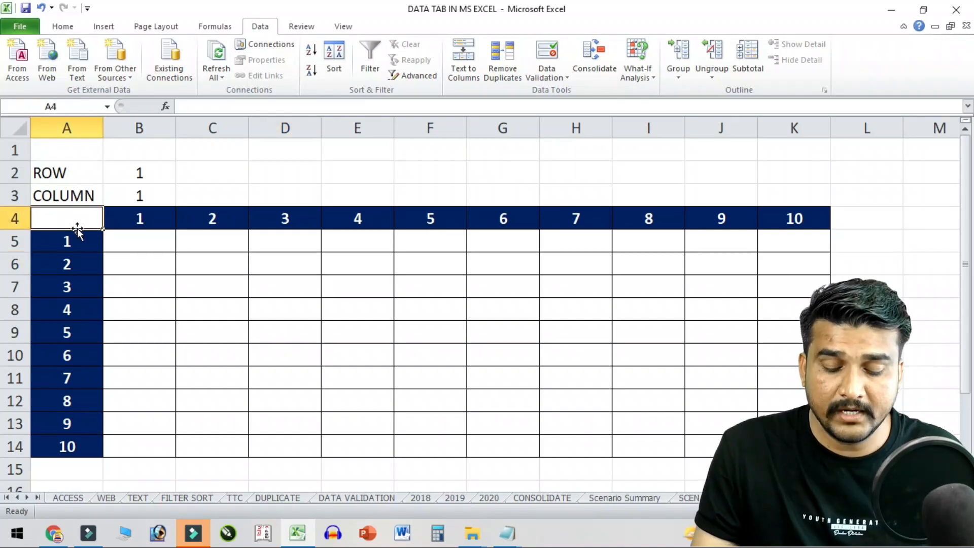
pyautogui.write('=')
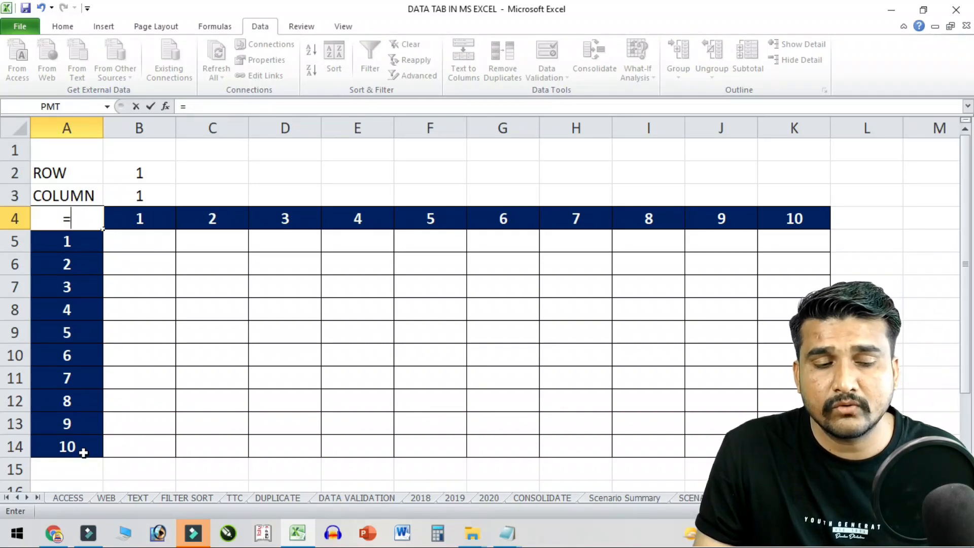
pyautogui.click(140, 170)
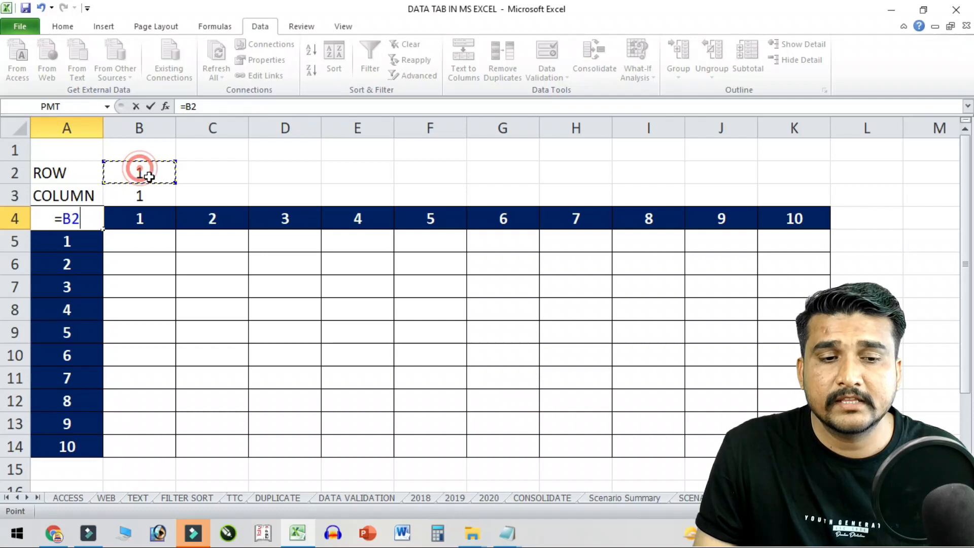
pyautogui.write('*')
pyautogui.click(153, 197)
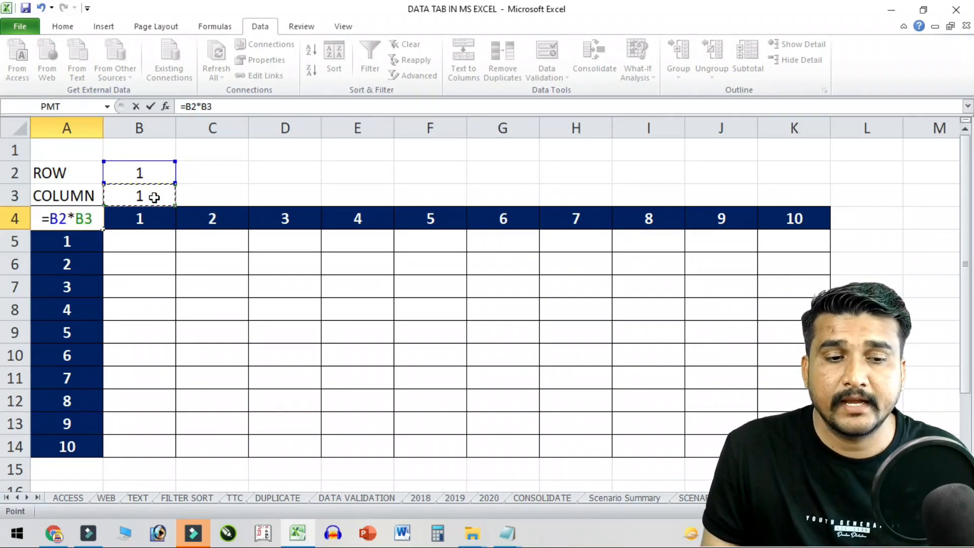
pyautogui.press('Return')
# - Redo the A4 multiplication formula =B2*B3 and select E5
pyautogui.click(86, 215)
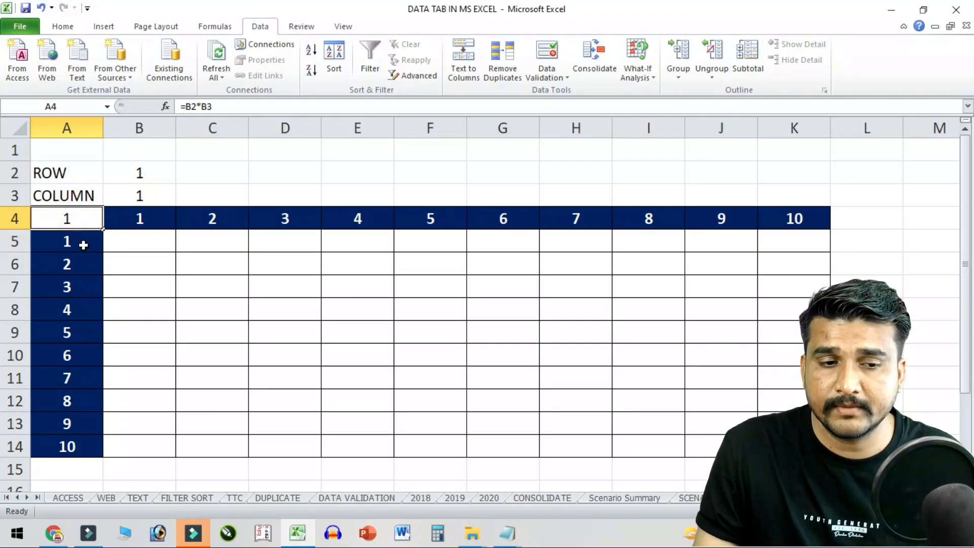
pyautogui.write('=')
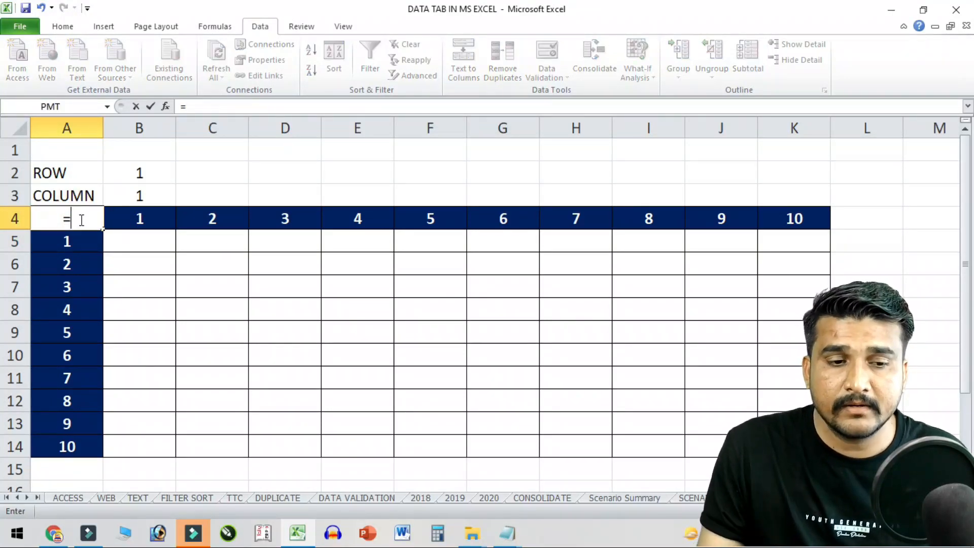
pyautogui.click(137, 169)
pyautogui.write('*')
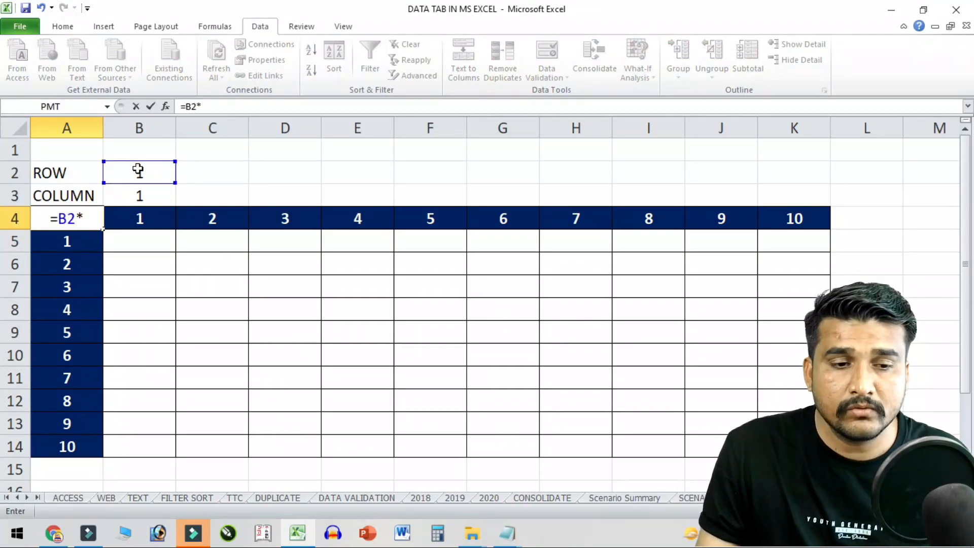
pyautogui.click(157, 190)
pyautogui.press('Return')
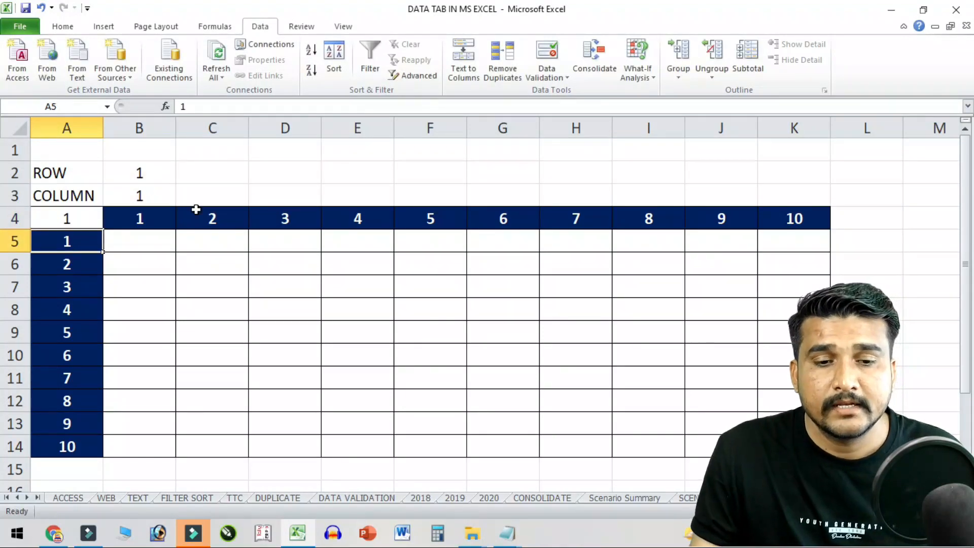
pyautogui.click(370, 238)
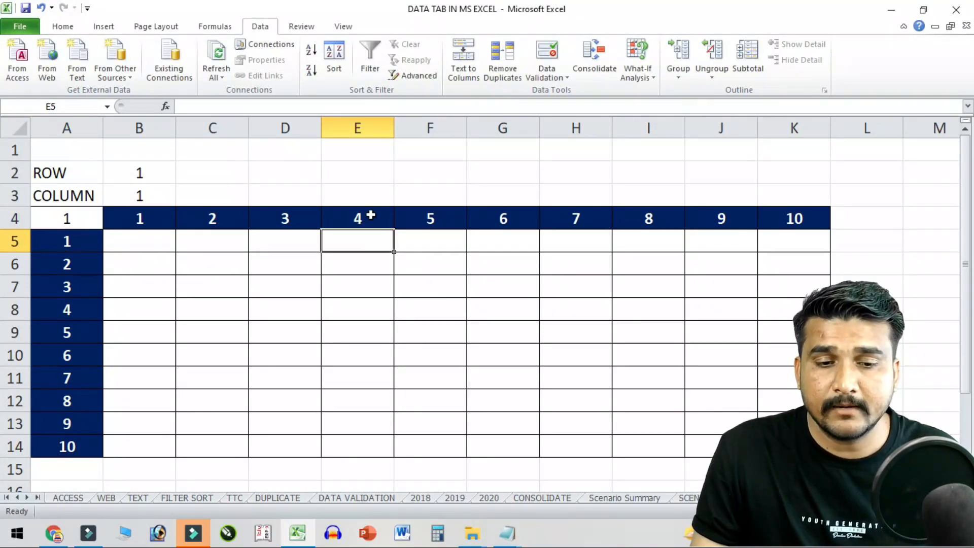
pyautogui.write('4')
pyautogui.press('Return')
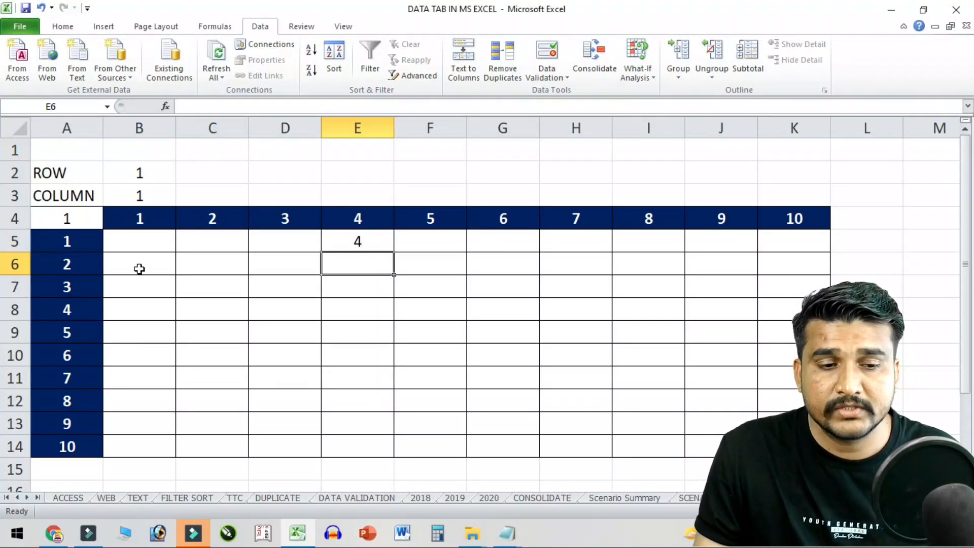
pyautogui.write('8')
pyautogui.press('Return')
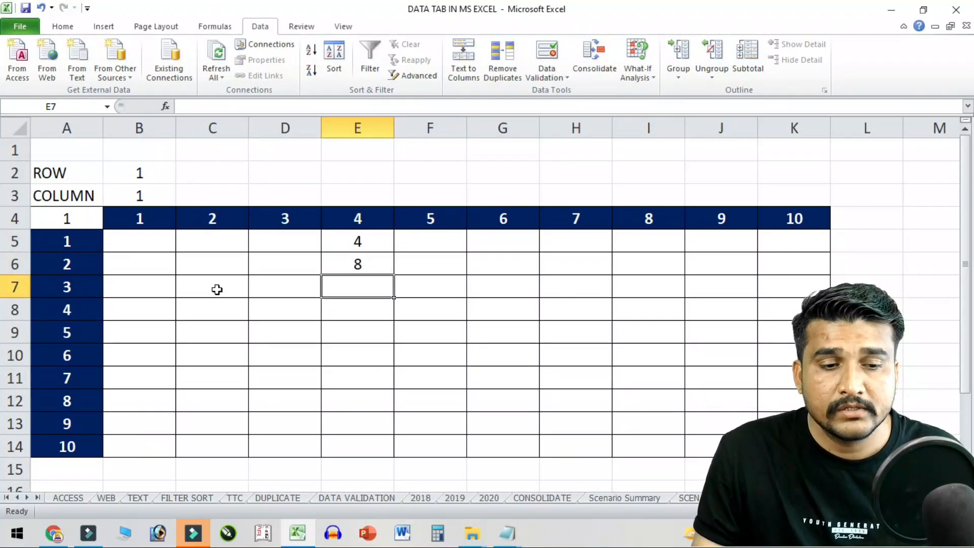
pyautogui.write('12')
pyautogui.press('Return')
pyautogui.click(360, 220)
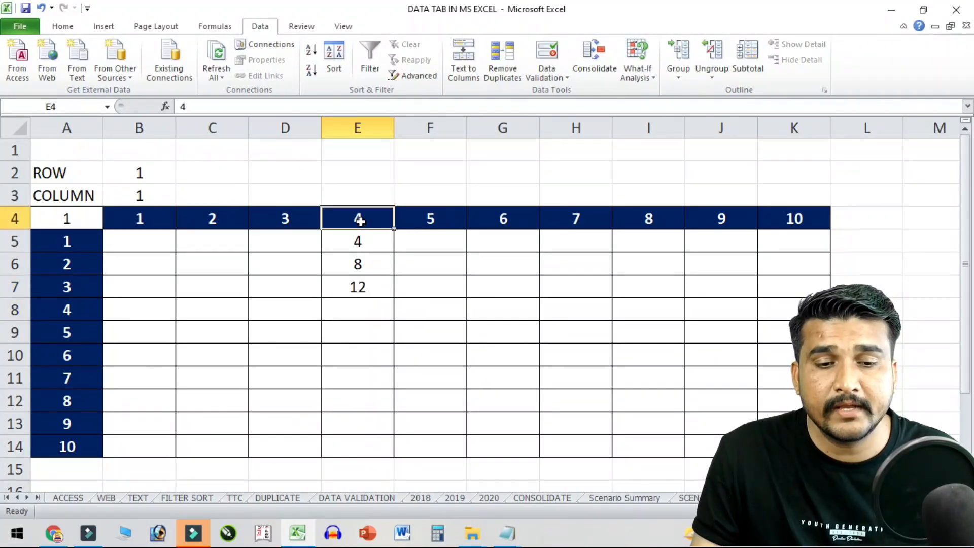
pyautogui.moveTo(362, 224); pyautogui.dragTo(372, 432)
pyautogui.click(87, 334)
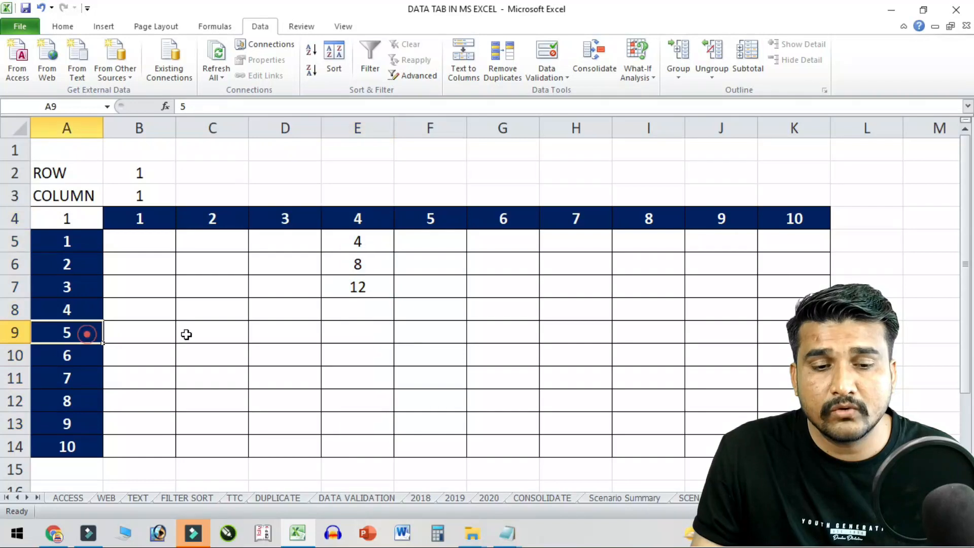
pyautogui.moveTo(186, 334); pyautogui.dragTo(376, 329)
pyautogui.moveTo(87, 309); pyautogui.dragTo(350, 311)
pyautogui.moveTo(362, 218); pyautogui.dragTo(370, 309)
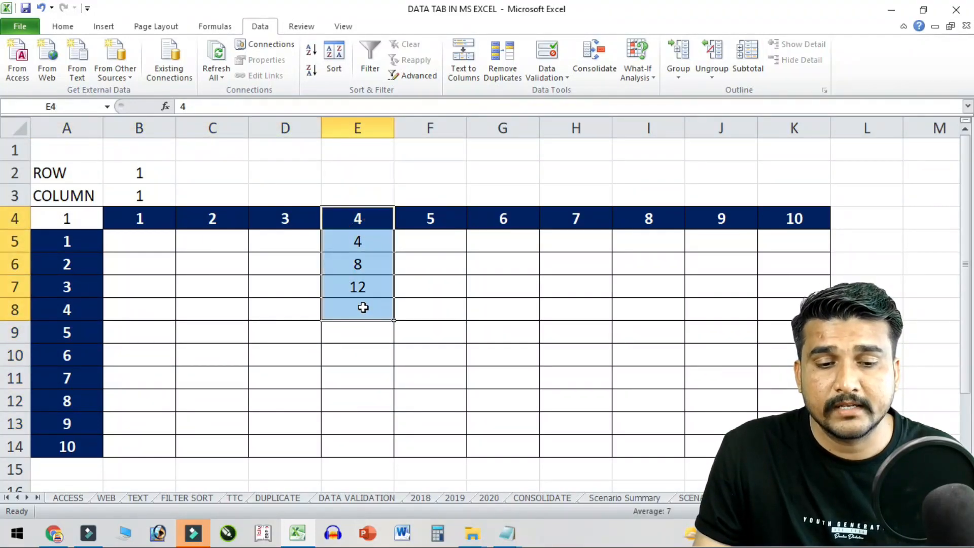
pyautogui.click(360, 307)
pyautogui.moveTo(351, 226); pyautogui.dragTo(363, 302)
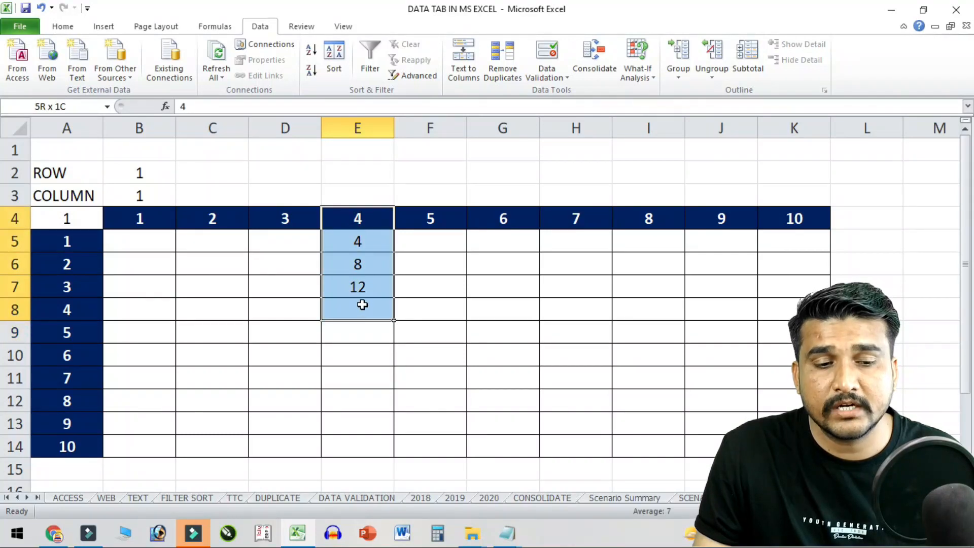
pyautogui.moveTo(71, 313); pyautogui.dragTo(374, 314)
pyautogui.click(374, 312)
pyautogui.write('16')
pyautogui.press('Return')
pyautogui.moveTo(370, 253); pyautogui.dragTo(374, 298)
pyautogui.press('Delete')
pyautogui.click(381, 279)
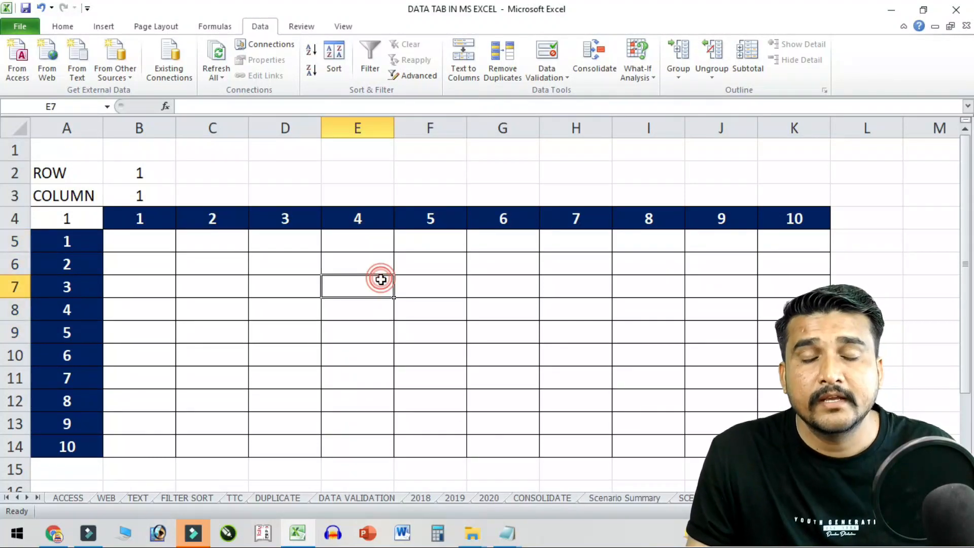
pyautogui.click(389, 268)
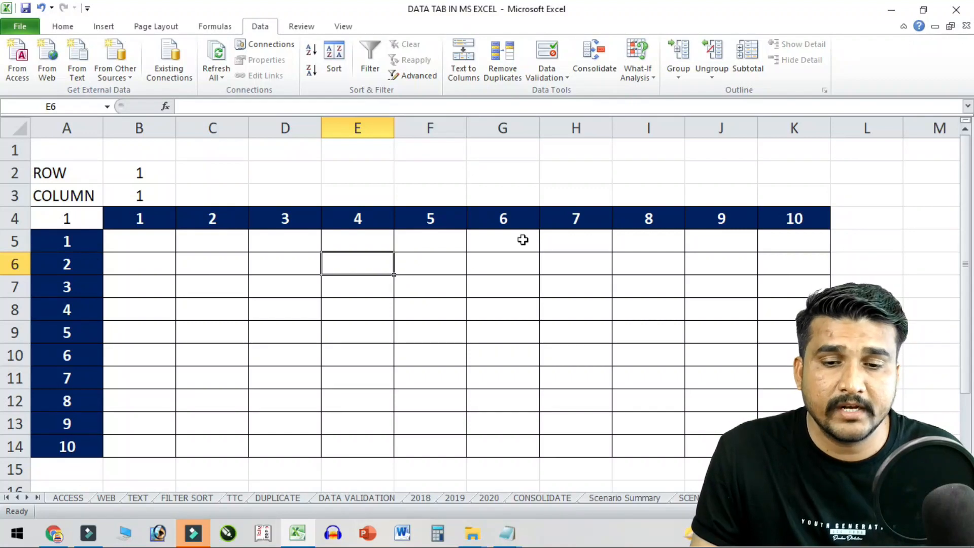
# - Select A4:K14 and create a Data Table with row input B2 and column input B3
pyautogui.moveTo(78, 218); pyautogui.dragTo(796, 447)
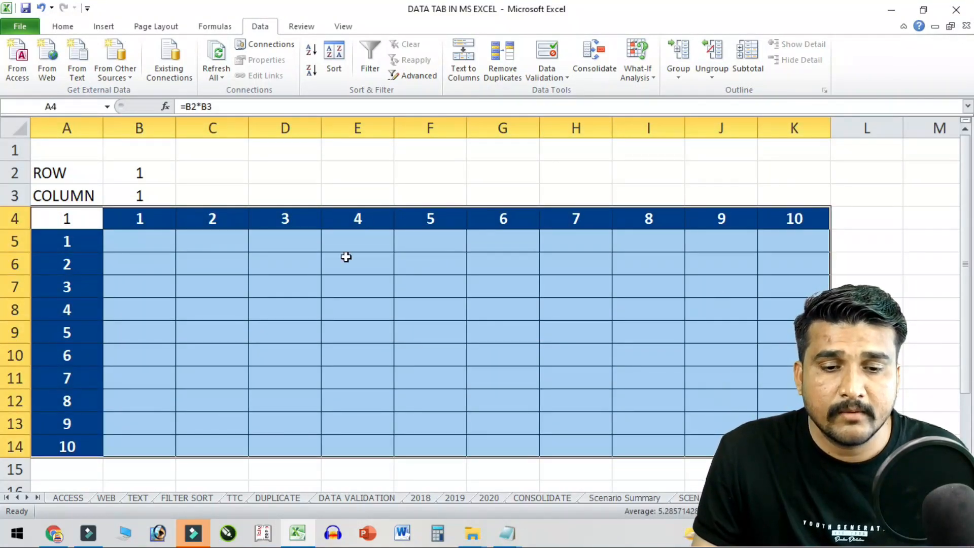
pyautogui.click(66, 217)
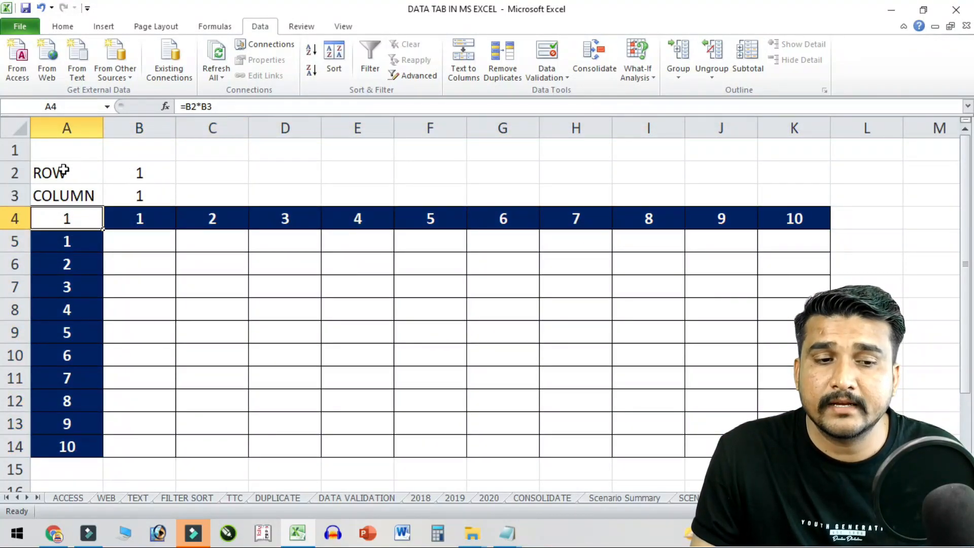
pyautogui.moveTo(83, 241); pyautogui.dragTo(203, 261)
pyautogui.moveTo(87, 217); pyautogui.dragTo(771, 427)
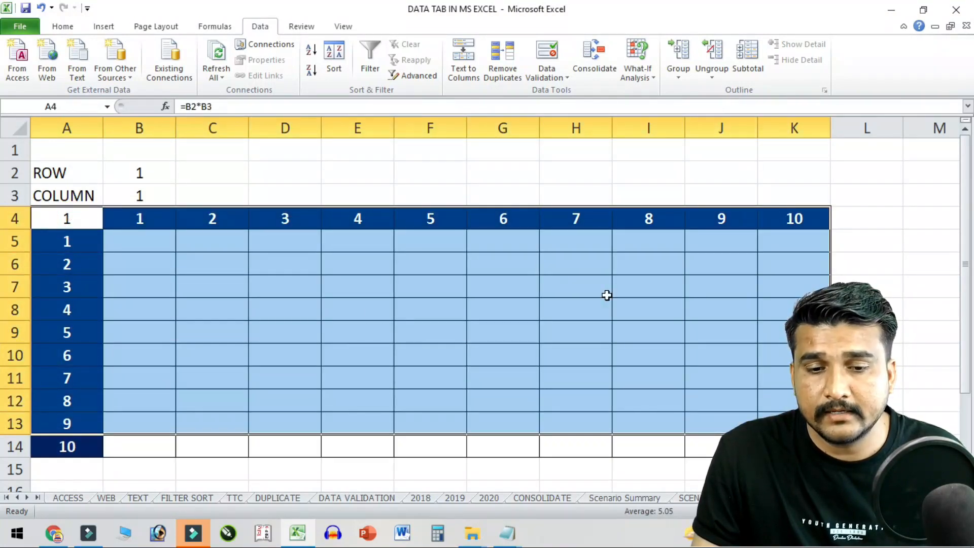
pyautogui.moveTo(89, 222); pyautogui.dragTo(795, 446)
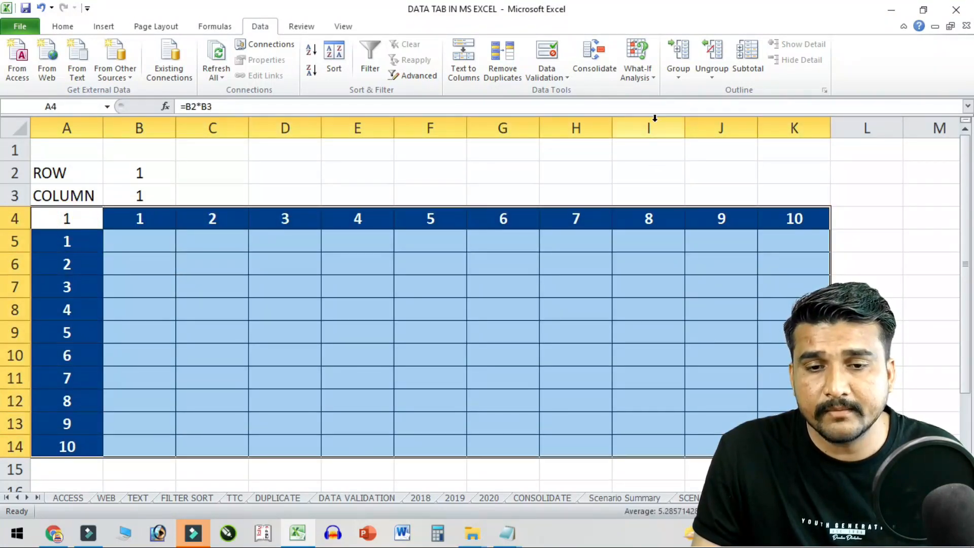
pyautogui.click(637, 71)
pyautogui.click(687, 125)
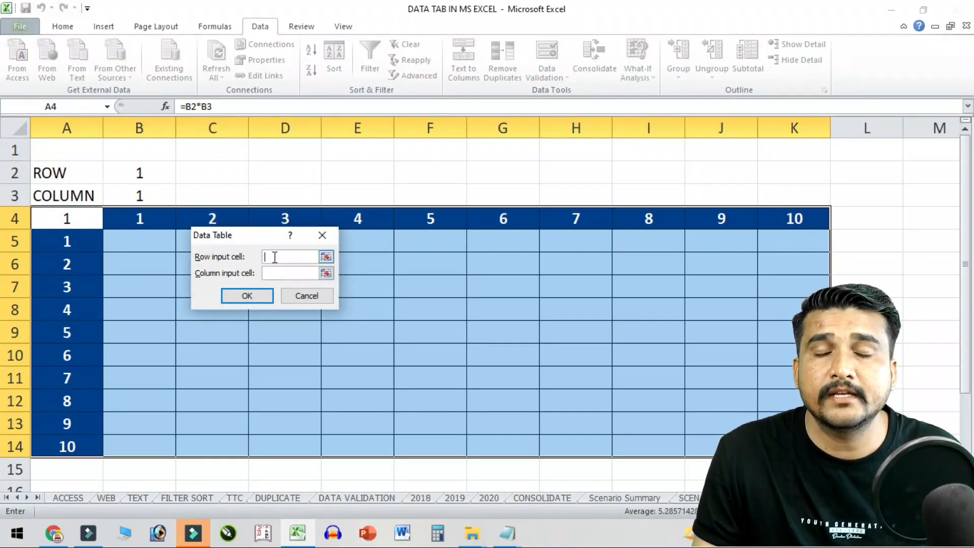
pyautogui.click(139, 172)
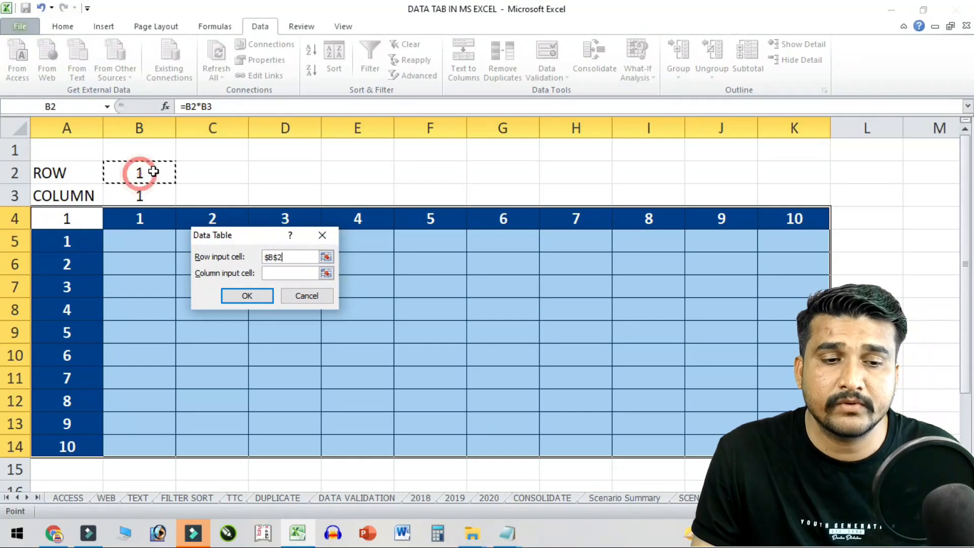
pyautogui.click(279, 273)
pyautogui.click(142, 196)
pyautogui.click(247, 298)
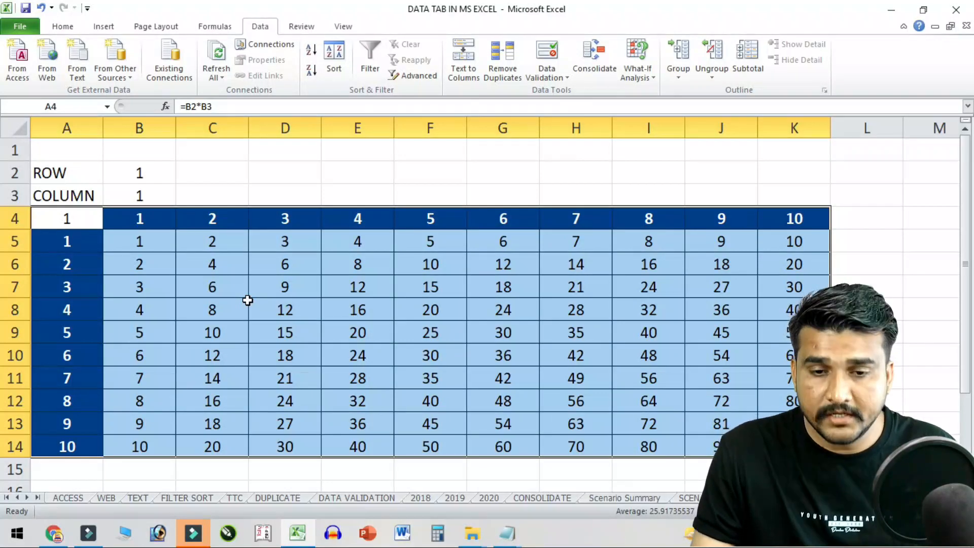
pyautogui.click(374, 319)
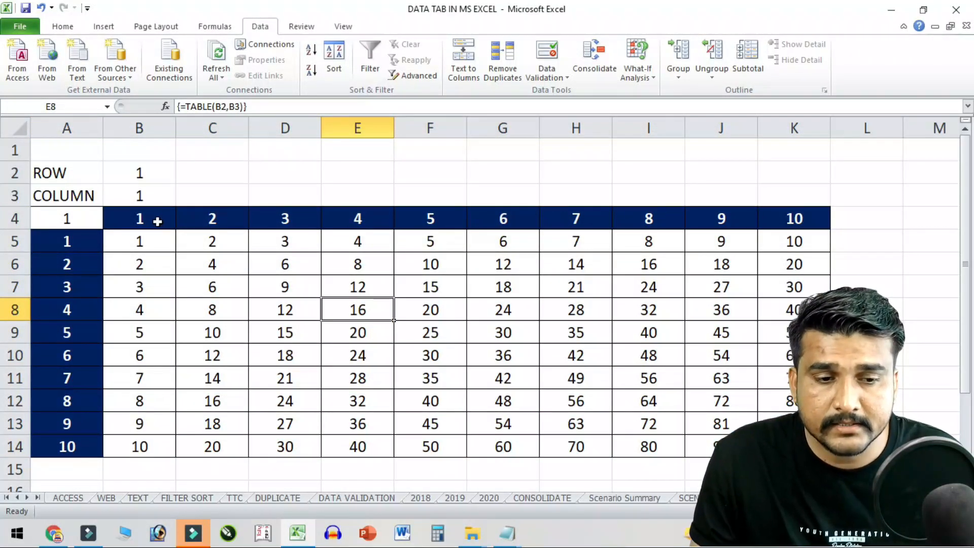
# - Change header cell C4 to 55, then 110, so column C recalculates
pyautogui.click(157, 221)
pyautogui.click(198, 220)
pyautogui.write('55')
pyautogui.press('Return')
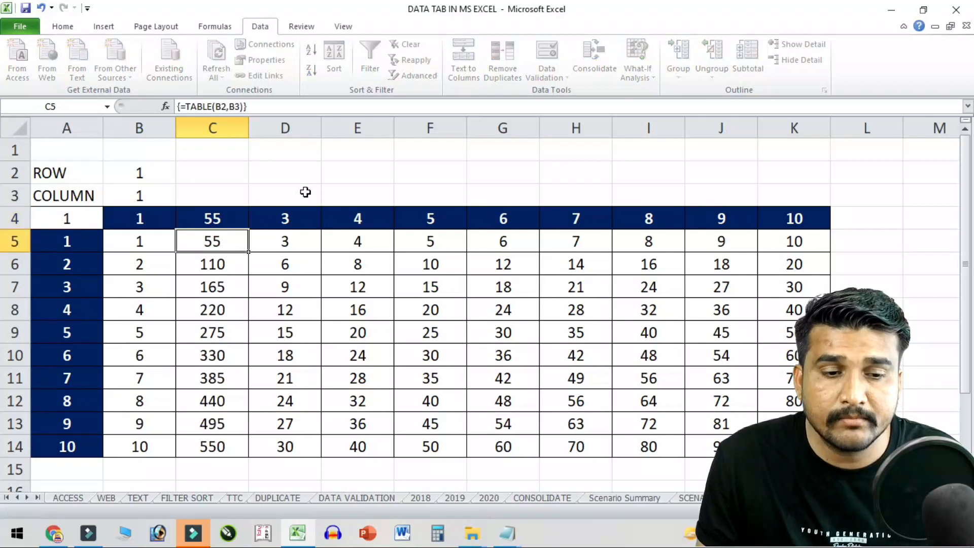
pyautogui.click(226, 219)
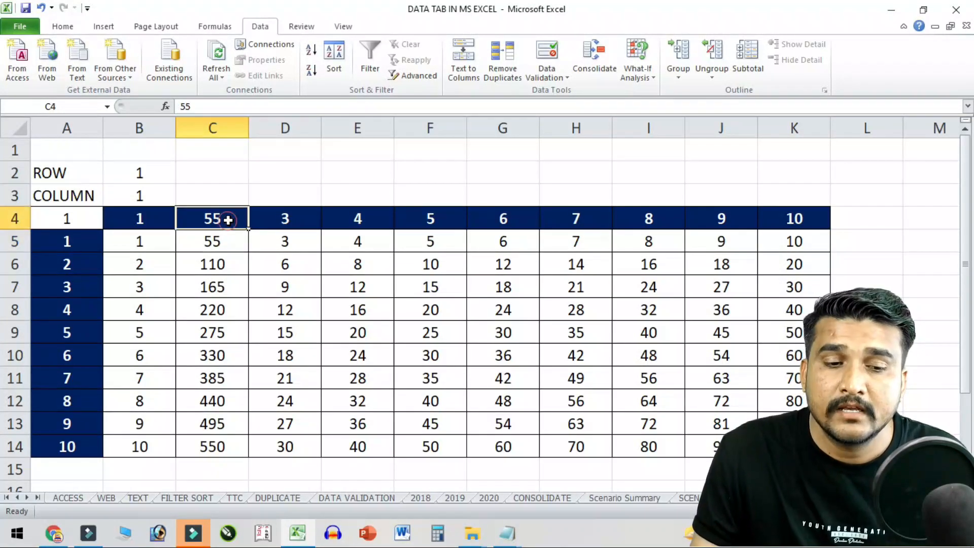
pyautogui.write('110')
pyautogui.press('Return')
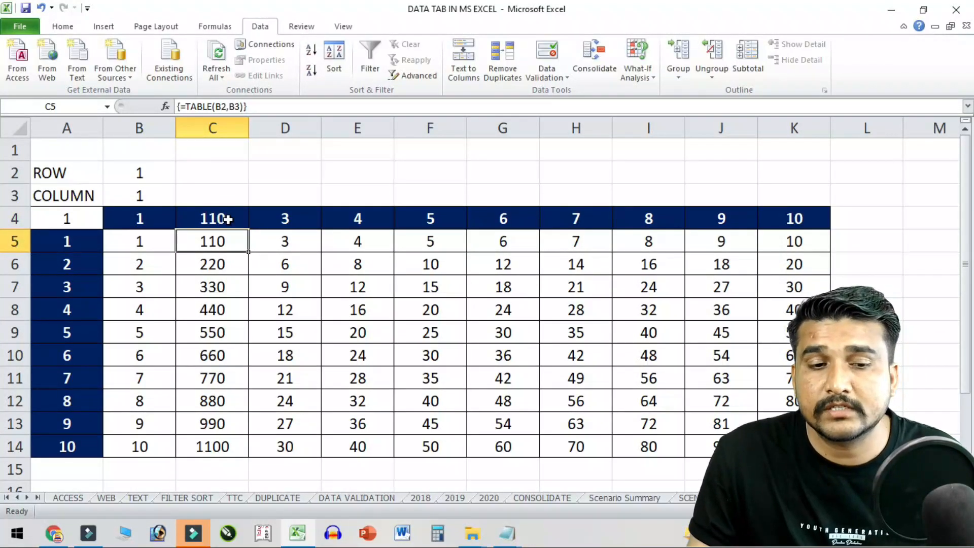
# - Set C4 to 786, restore it to 2, then switch to the student fees sheet
pyautogui.click(226, 218)
pyautogui.write('786')
pyautogui.press('Return')
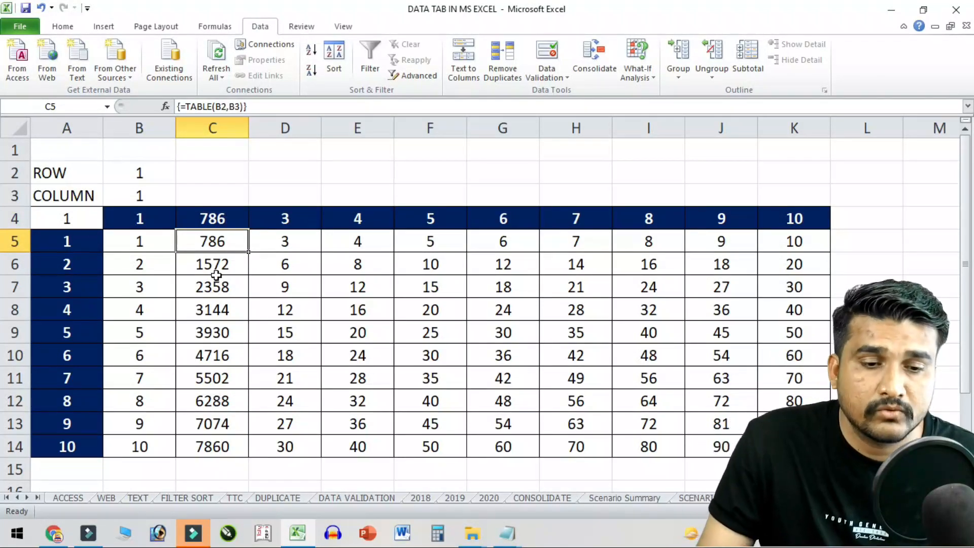
pyautogui.click(237, 216)
pyautogui.write('2')
pyautogui.press('Return')
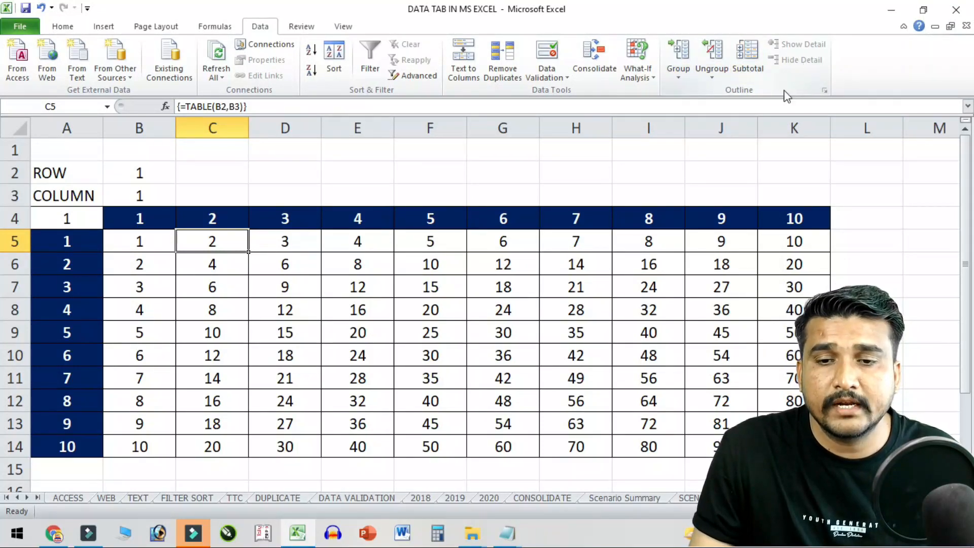
pyautogui.click(475, 303)
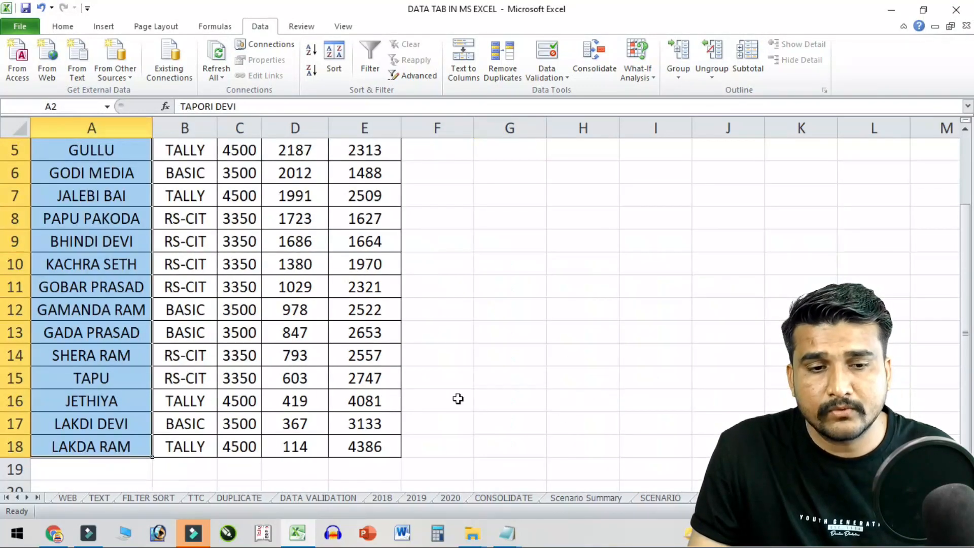
pyautogui.click(322, 322)
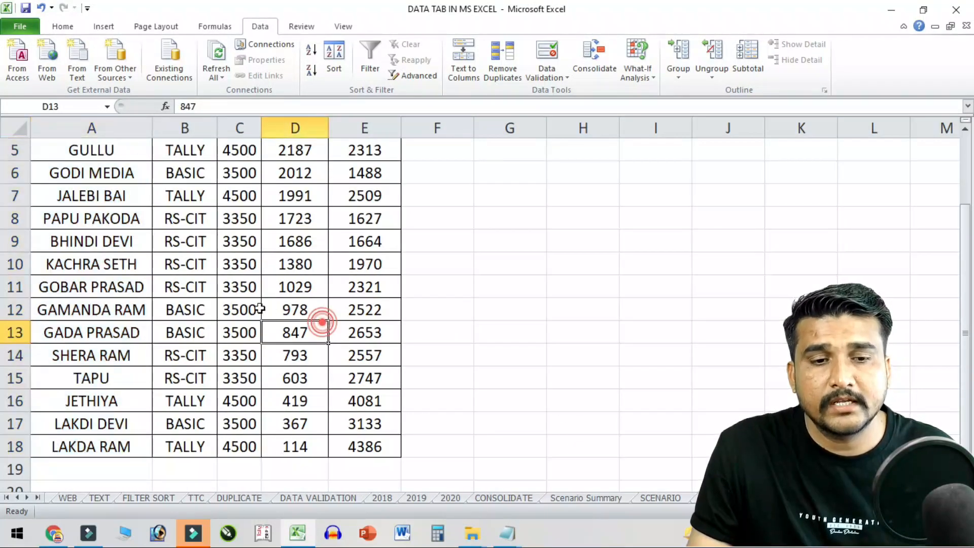
pyautogui.scroll(2, 261, 308)
pyautogui.click(903, 26)
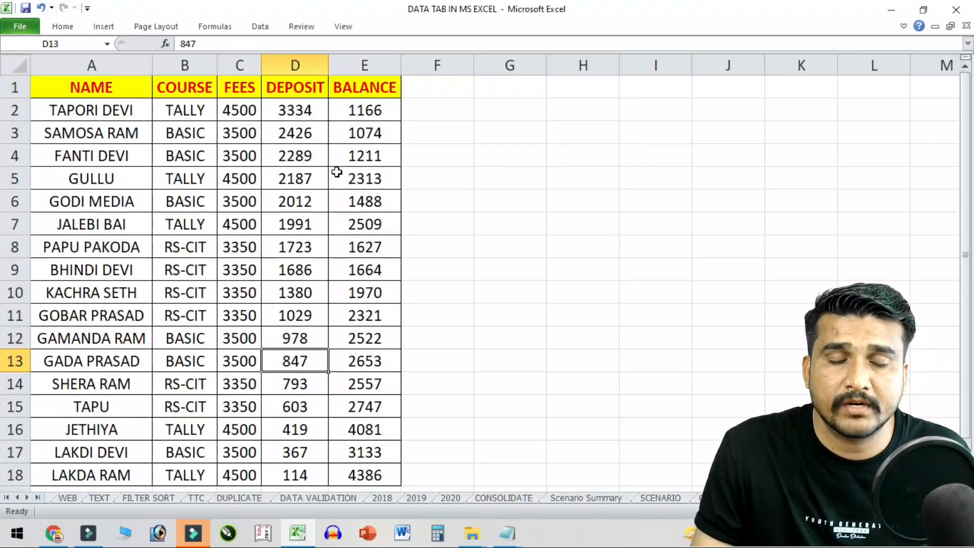
pyautogui.click(904, 26)
pyautogui.click(175, 264)
pyautogui.click(109, 176)
pyautogui.moveTo(120, 152); pyautogui.dragTo(119, 304)
pyautogui.click(124, 174)
pyautogui.press('Down')
pyautogui.press('Down')
pyautogui.press('Down')
pyautogui.press('Down')
pyautogui.press('Down')
pyautogui.press('Down')
pyautogui.press('Down')
pyautogui.press('Down')
pyautogui.press('Down')
pyautogui.press('Up')
pyautogui.press('Down')
pyautogui.press('Down')
pyautogui.press('Down')
pyautogui.press('Down')
pyautogui.press('Down')
pyautogui.press('Down')
pyautogui.press('Down')
pyautogui.press('Down')
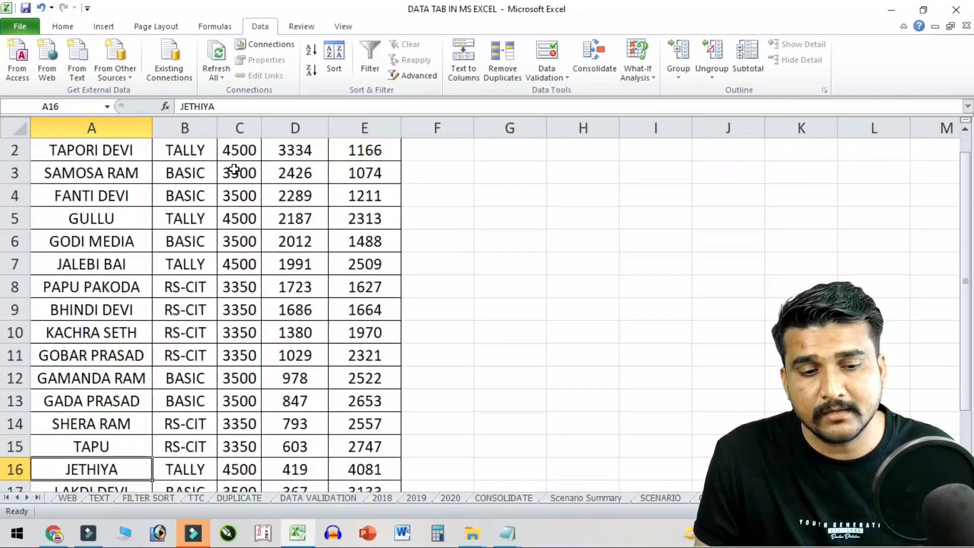
# - Review the student list and select the course, fees, deposit and balance values
pyautogui.press('Up')
pyautogui.press('Up')
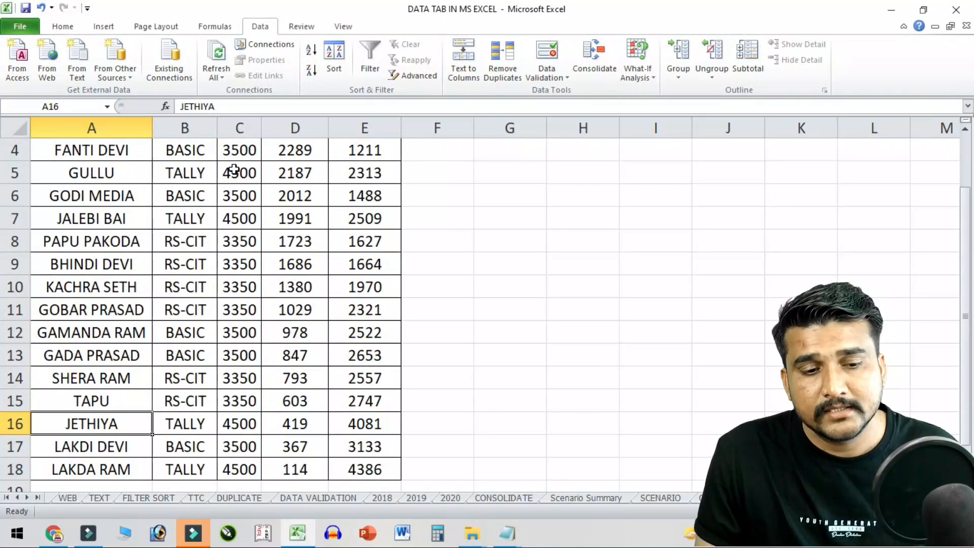
pyautogui.press('Up')
pyautogui.press('Up')
pyautogui.press('Up')
pyautogui.press('Up')
pyautogui.press('Down')
pyautogui.press('Down')
pyautogui.press('Down')
pyautogui.press('Down')
pyautogui.press('Down')
pyautogui.press('Down')
pyautogui.press('Down')
pyautogui.press('Up')
pyautogui.press('Up')
pyautogui.press('Up')
pyautogui.press('Up')
pyautogui.press('Up')
pyautogui.press('Up')
pyautogui.press('Up')
pyautogui.press('Up')
pyautogui.press('Up')
pyautogui.press('Up')
pyautogui.press('Up')
pyautogui.press('Up')
pyautogui.press('Up')
pyautogui.press('Up')
pyautogui.press('Up')
pyautogui.press('Up')
pyautogui.press('Up')
pyautogui.press('Up')
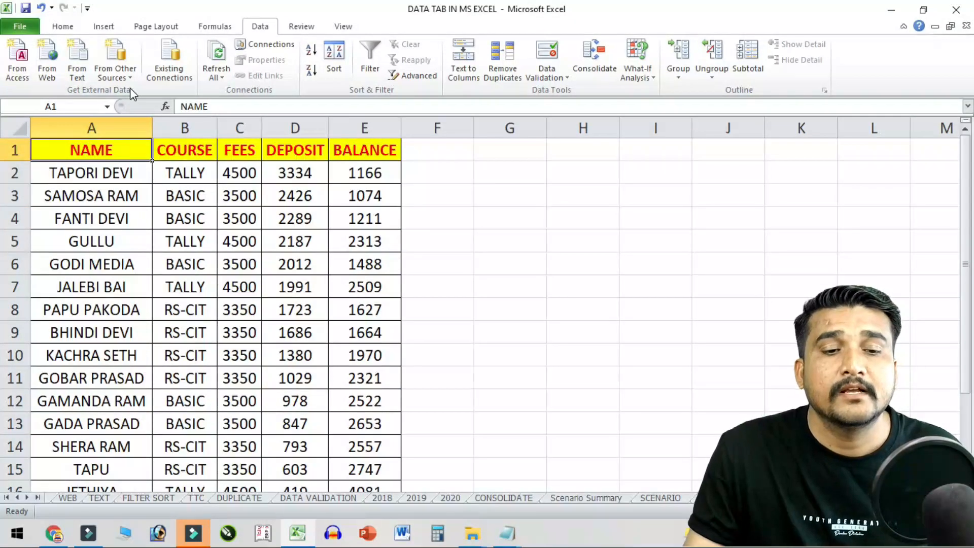
pyautogui.moveTo(180, 174); pyautogui.dragTo(194, 402)
pyautogui.moveTo(237, 178); pyautogui.dragTo(266, 350)
pyautogui.moveTo(286, 199); pyautogui.dragTo(299, 265)
pyautogui.moveTo(313, 336); pyautogui.dragTo(313, 378)
pyautogui.moveTo(373, 192); pyautogui.dragTo(403, 385)
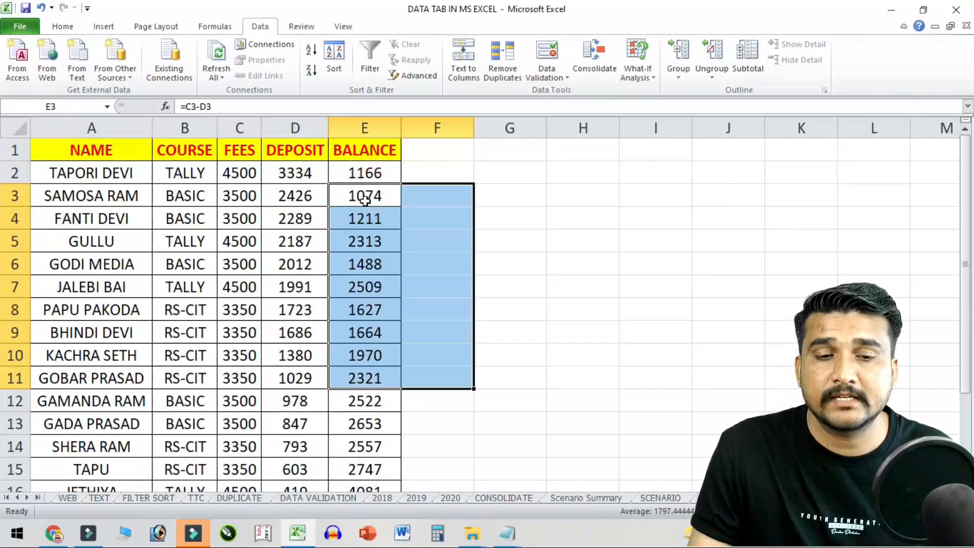
pyautogui.click(369, 196)
# - Clear BALANCE E2:E18 and enter =C2-D2 in E2
pyautogui.moveTo(370, 173); pyautogui.dragTo(377, 459)
pyautogui.press('Delete')
pyautogui.scroll(2, 374, 430)
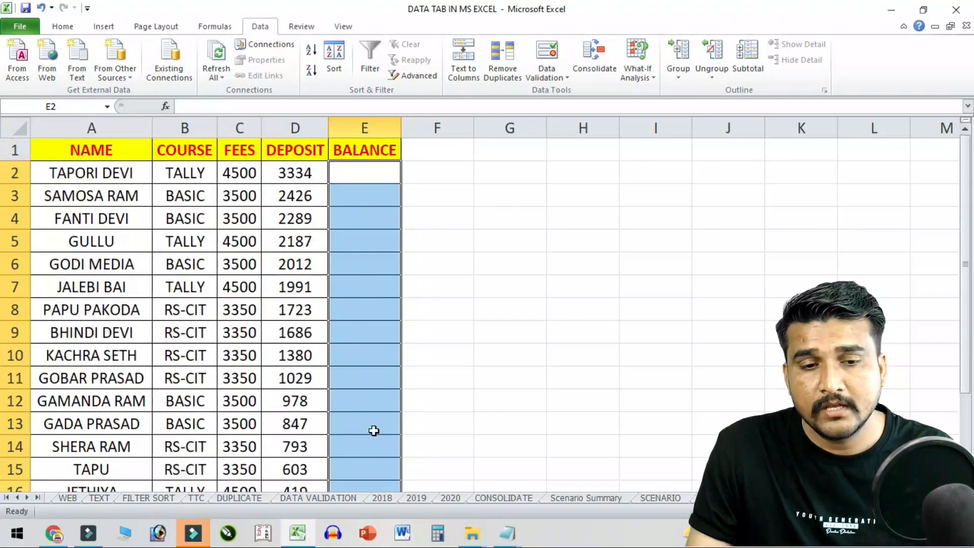
pyautogui.click(383, 171)
pyautogui.write('=')
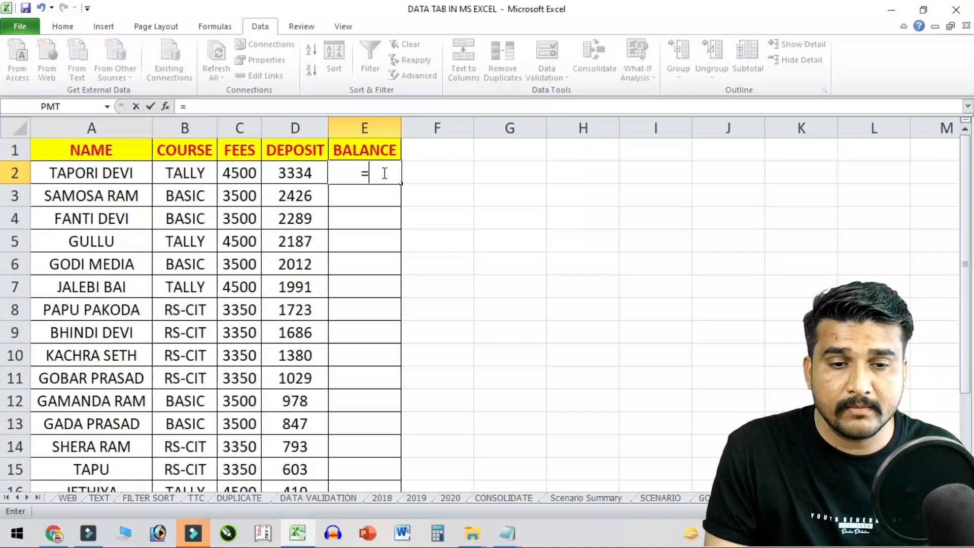
pyautogui.click(246, 169)
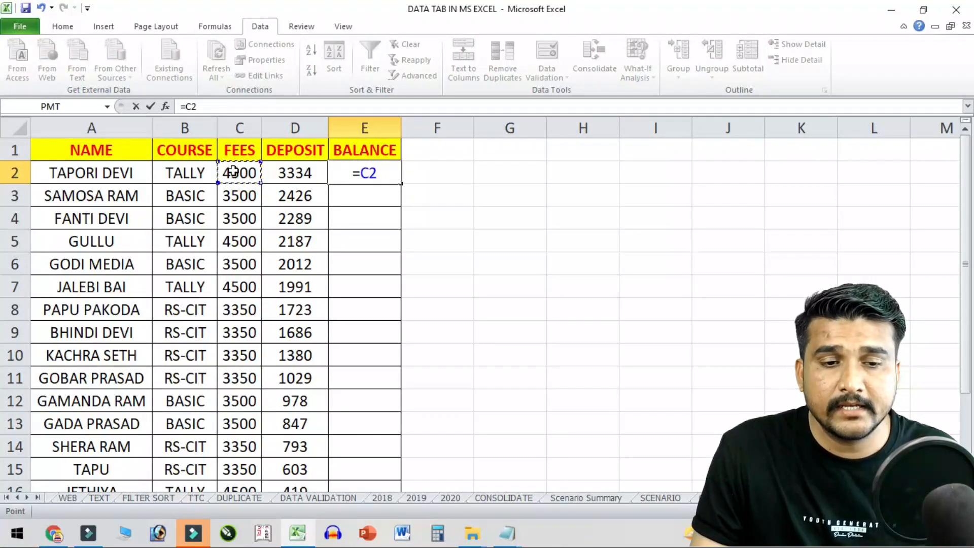
pyautogui.write('-')
pyautogui.click(278, 167)
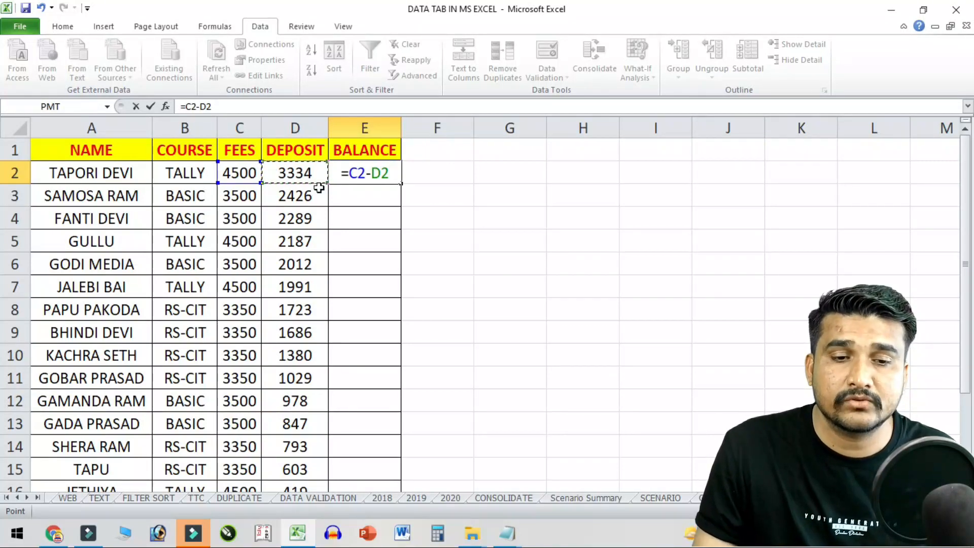
pyautogui.press('Return')
# - Check E2 against FEES 4500 and DEPOSIT 3334, then fill the formula down the column
pyautogui.click(377, 166)
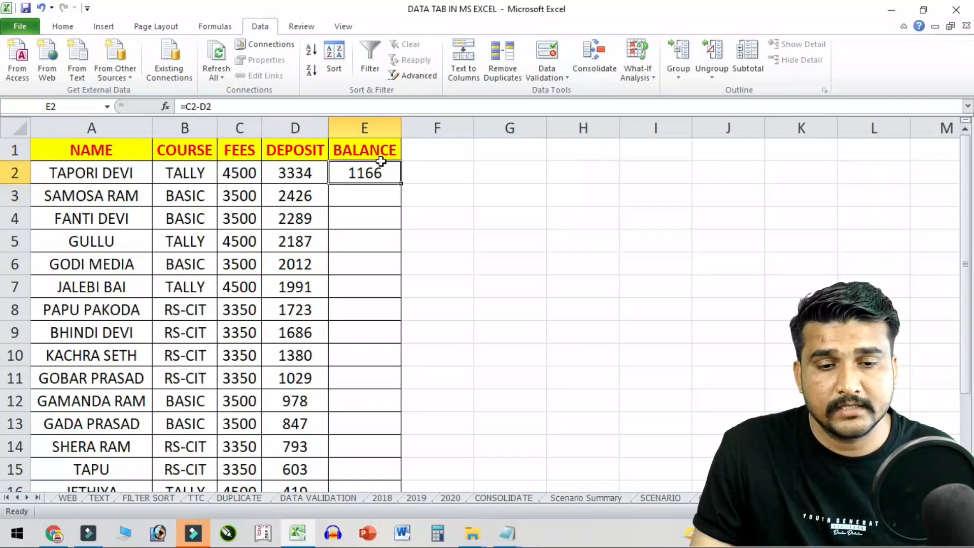
pyautogui.click(252, 175)
pyautogui.click(295, 173)
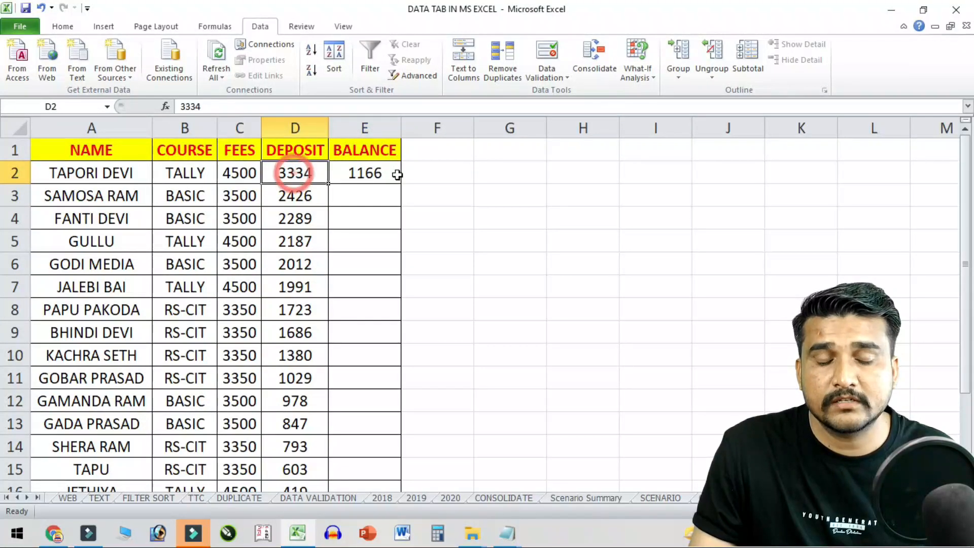
pyautogui.click(251, 178)
pyautogui.click(311, 172)
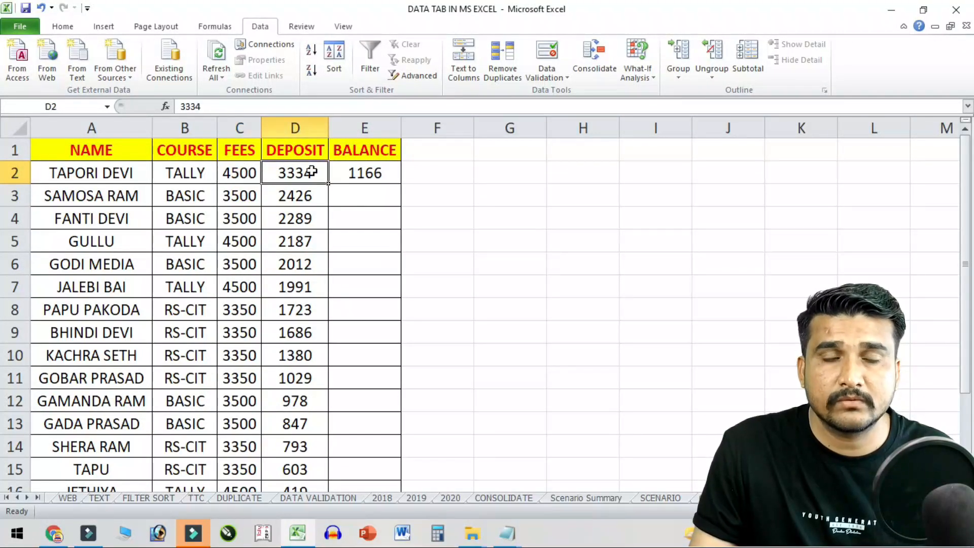
pyautogui.click(394, 176)
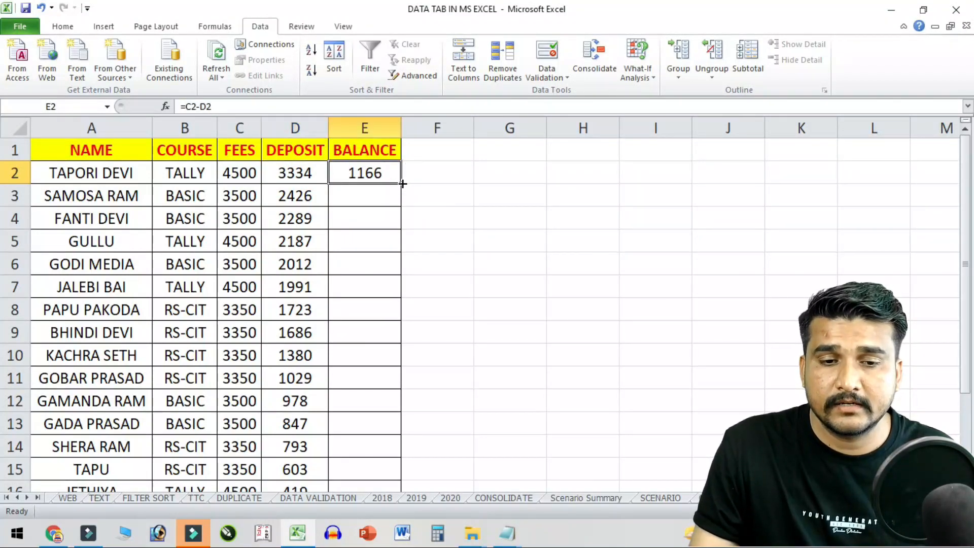
pyautogui.doubleClick(400, 184)
pyautogui.scroll(-2, 383, 395)
pyautogui.scroll(2, 385, 421)
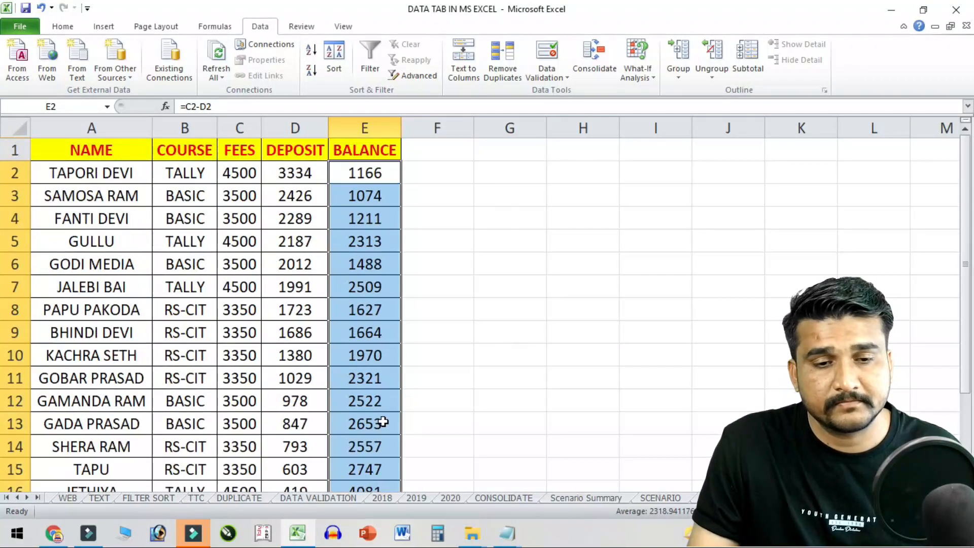
pyautogui.click(343, 303)
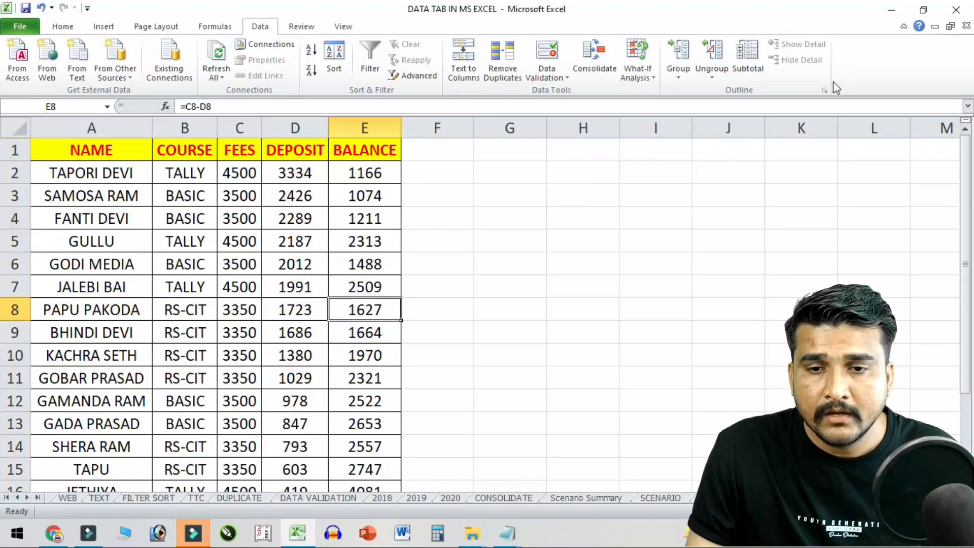
# - Add the label TOTAL in B19 below the table
pyautogui.click(298, 223)
pyautogui.click(198, 290)
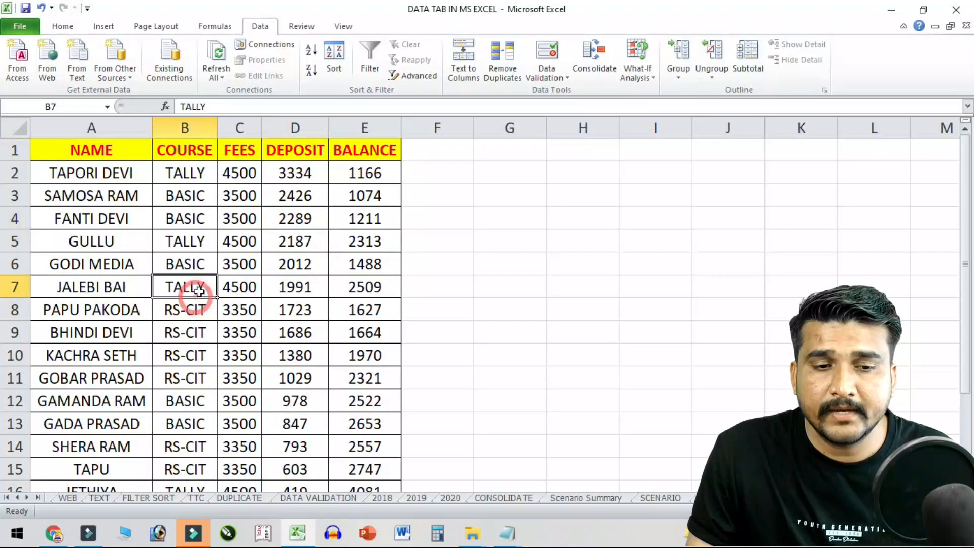
pyautogui.scroll(-3, 374, 311)
pyautogui.click(184, 359)
pyautogui.write('TOTAL')
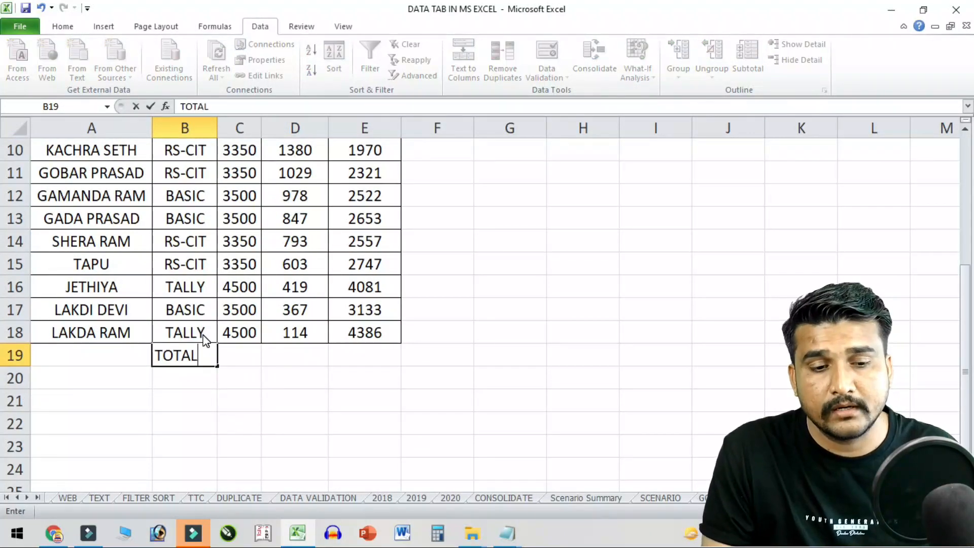
pyautogui.press('Tab')
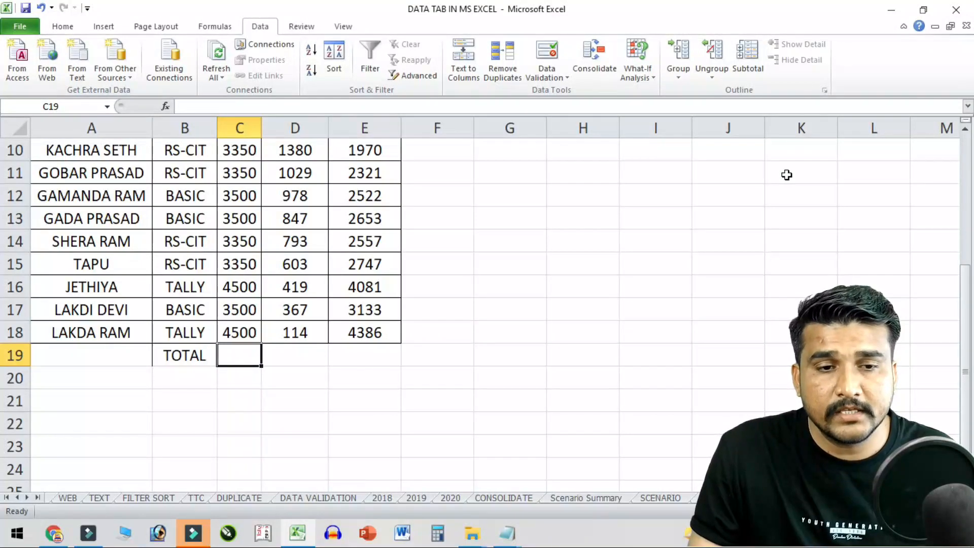
# - AutoSum FEES into C19 and fill it to E19, giving 63600, 24178 and 39422
pyautogui.click(213, 26)
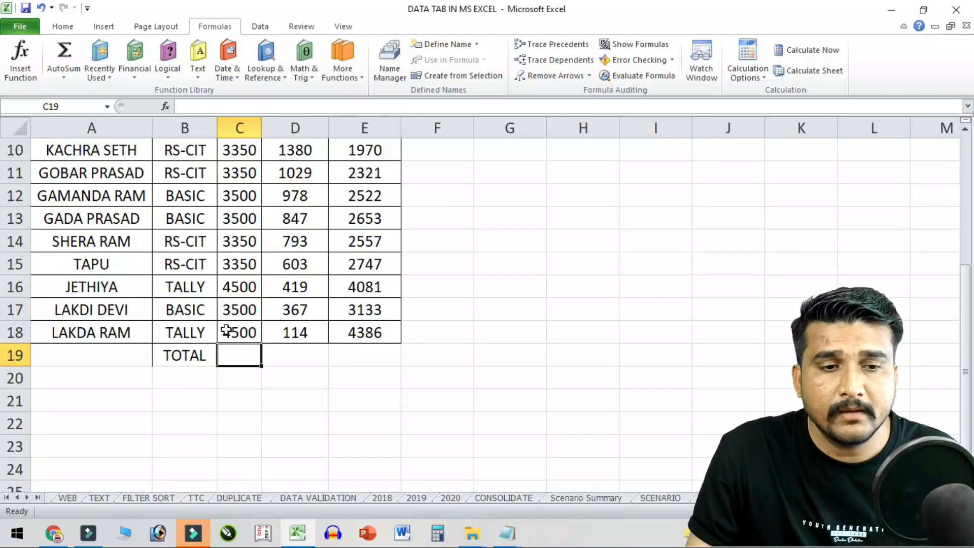
pyautogui.click(63, 51)
pyautogui.scroll(3, 234, 340)
pyautogui.scroll(-3, 235, 340)
pyautogui.press('Return')
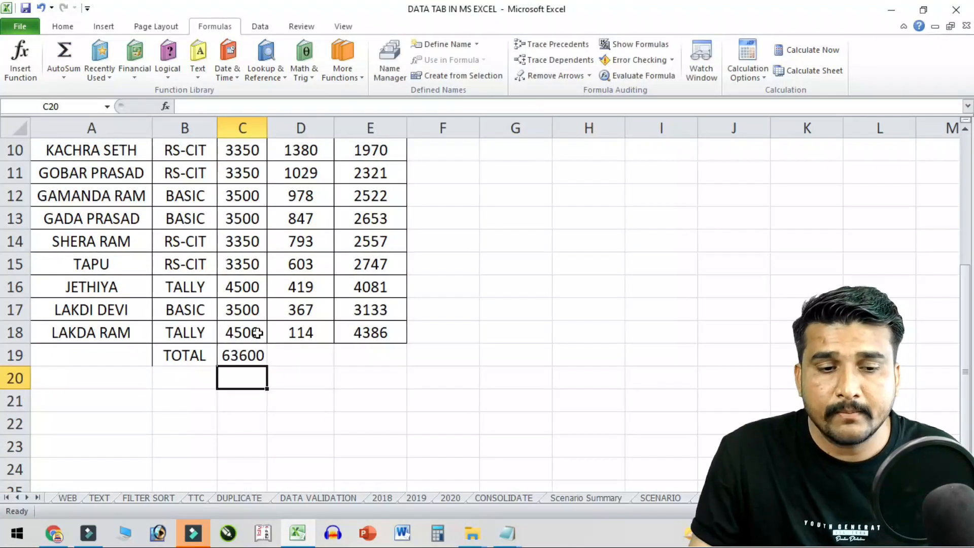
pyautogui.click(250, 359)
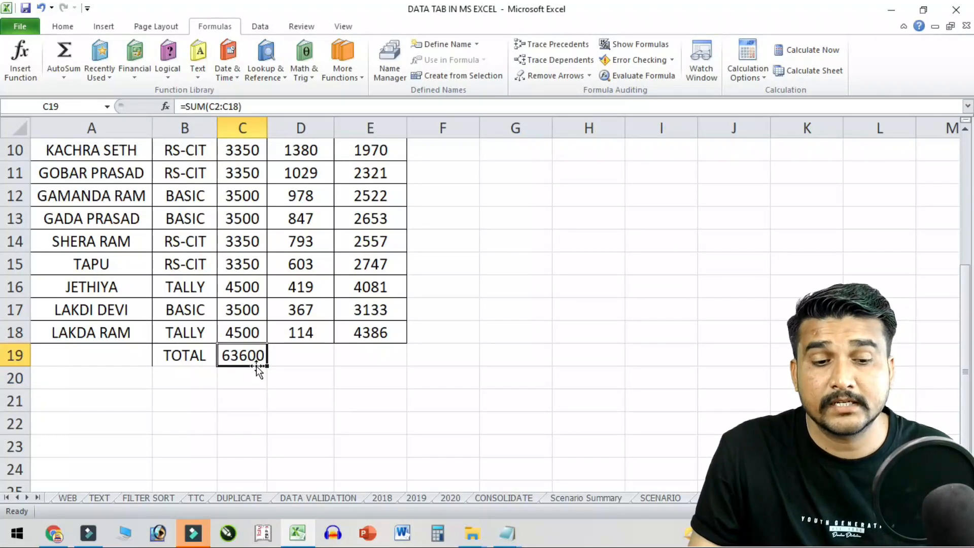
pyautogui.moveTo(268, 370); pyautogui.dragTo(405, 366)
pyautogui.click(320, 358)
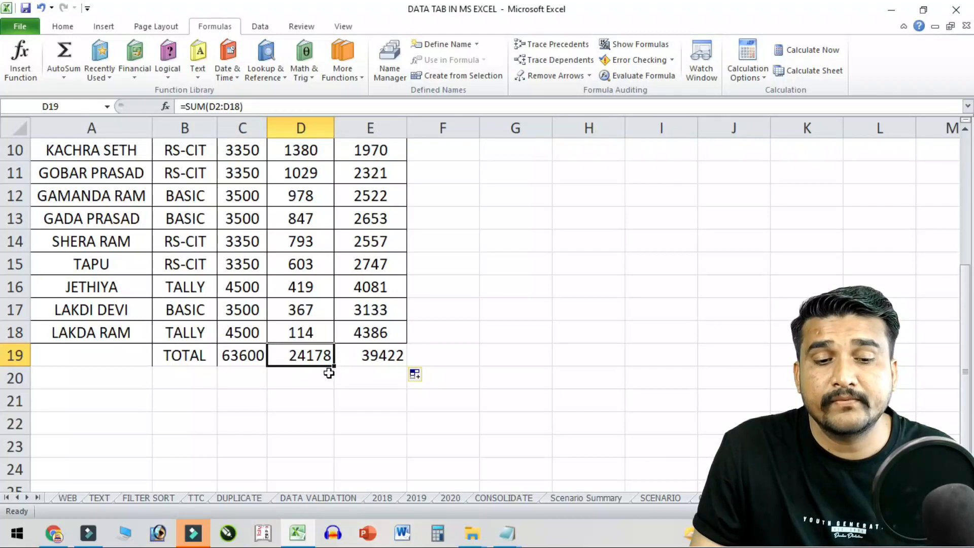
pyautogui.click(360, 358)
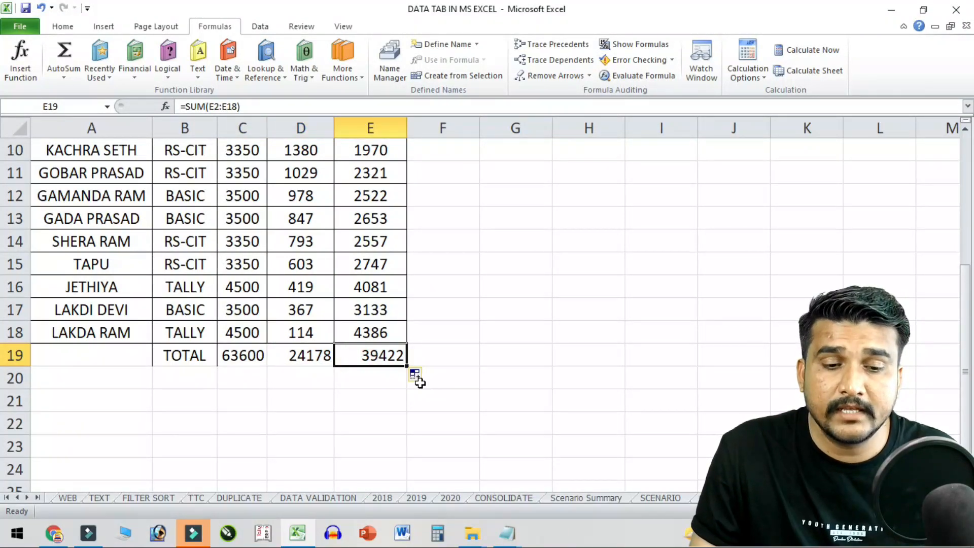
pyautogui.moveTo(188, 363); pyautogui.dragTo(378, 355)
pyautogui.scroll(3, 295, 349)
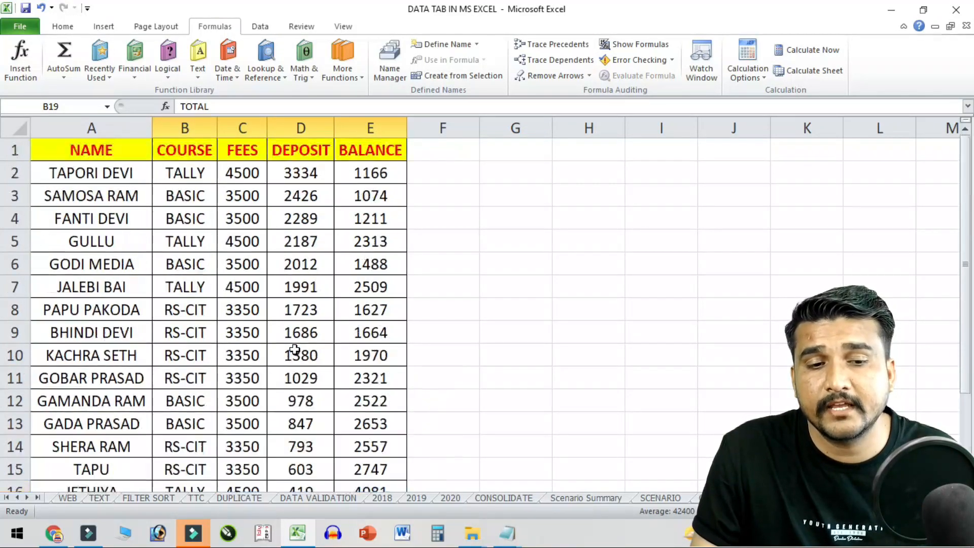
# - Review the FEES, DEPOSIT and BALANCE total formulas at the bottom of the table
pyautogui.scroll(-3, 274, 354)
pyautogui.click(249, 354)
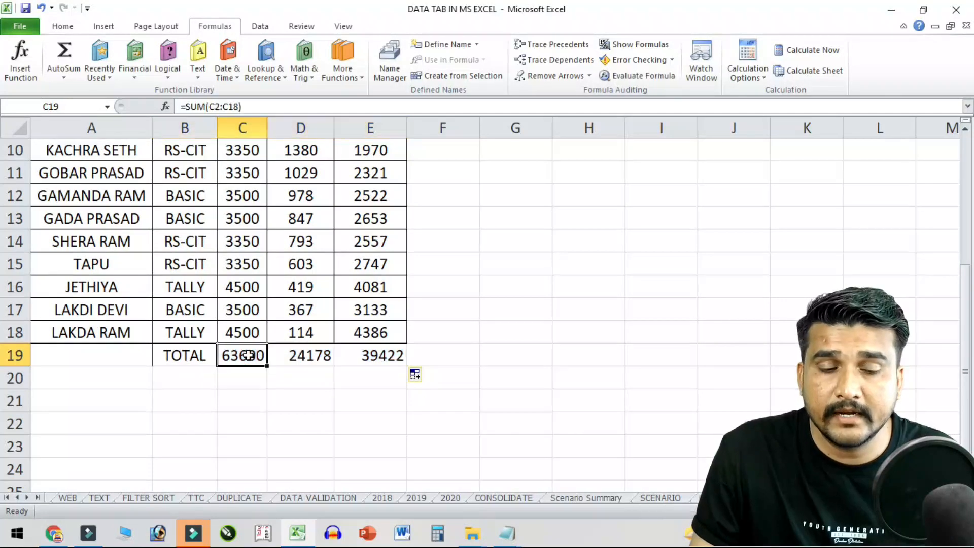
pyautogui.click(300, 356)
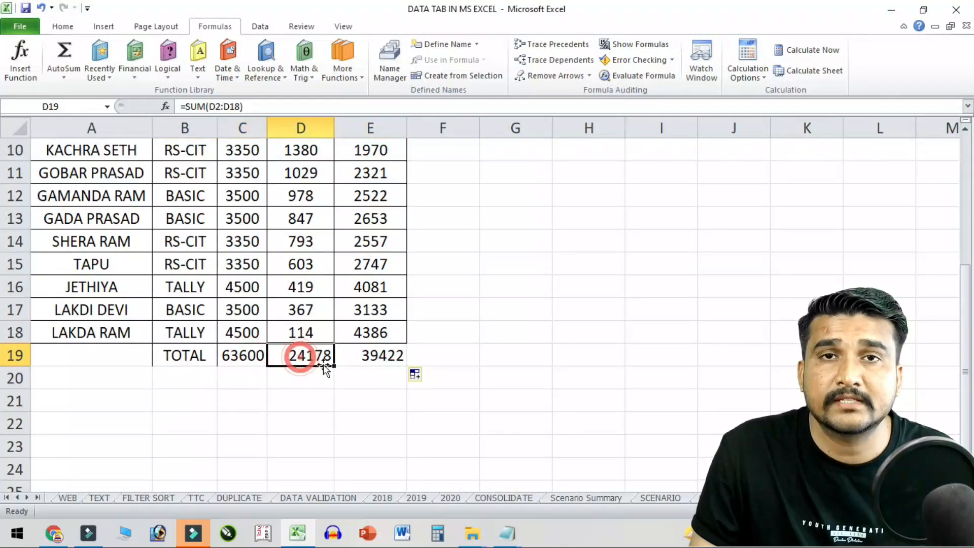
pyautogui.click(372, 358)
pyautogui.scroll(1, 440, 382)
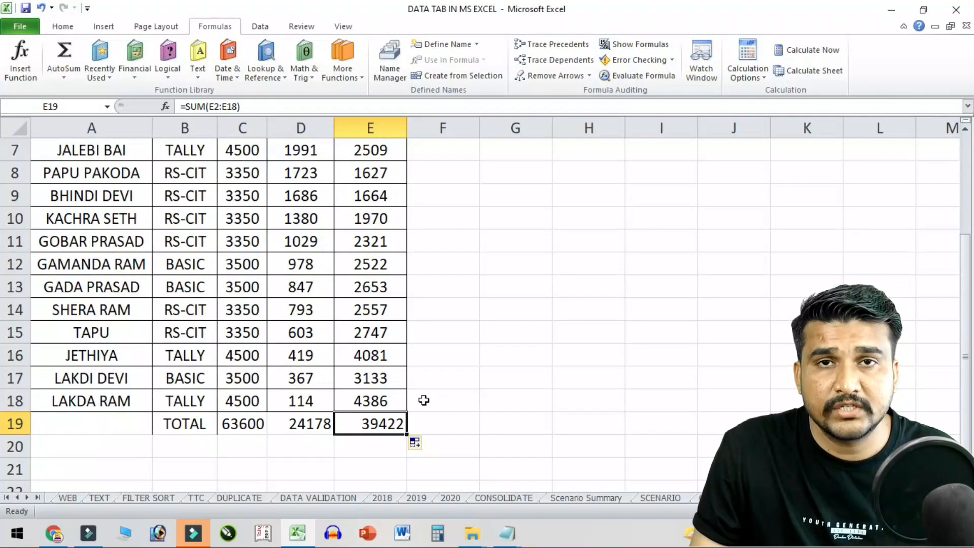
pyautogui.scroll(2, 424, 400)
# - Enter TALLY, BASI and RS-CIIT in G4:G6 beside the table
pyautogui.click(539, 219)
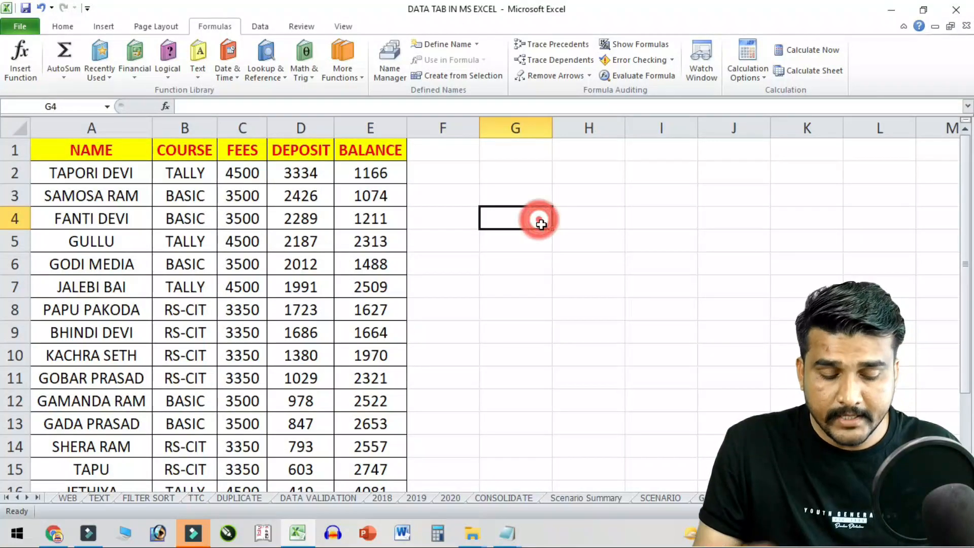
pyautogui.write('TALLY')
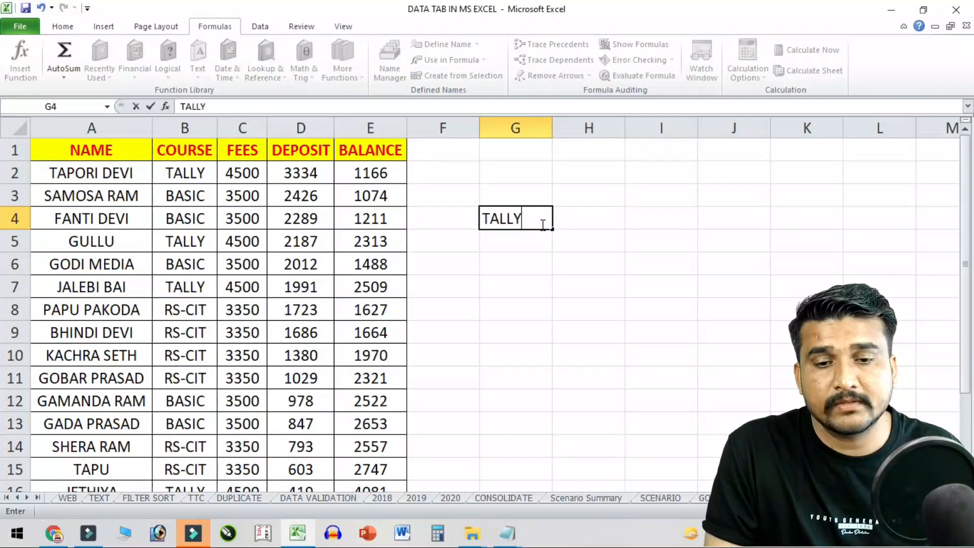
pyautogui.press('Return')
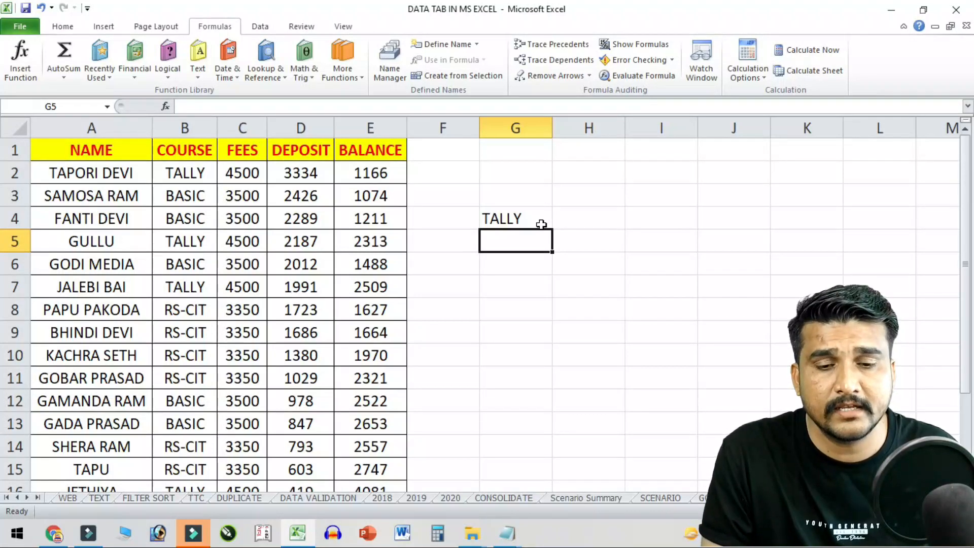
pyautogui.write('BASI')
pyautogui.press('Return')
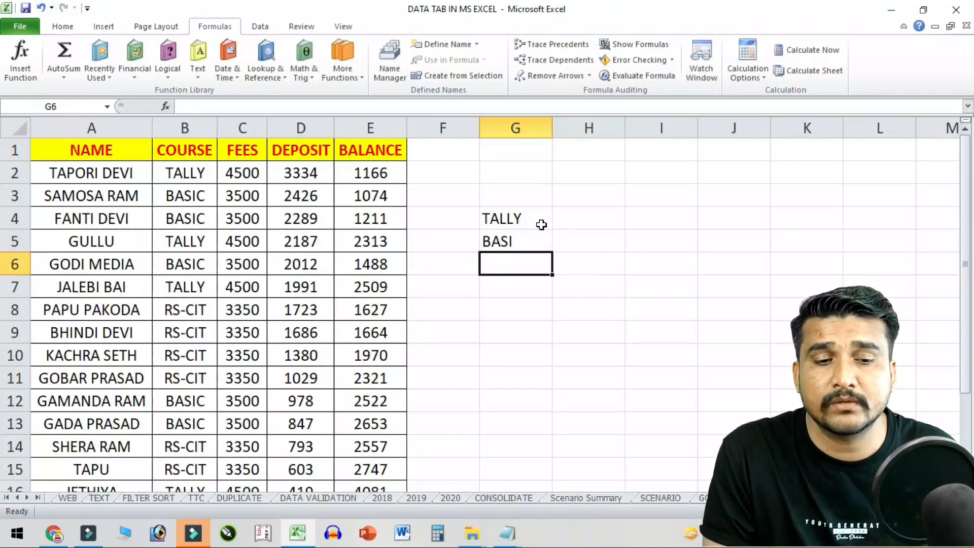
pyautogui.write('RS-CIIT')
pyautogui.press('Return')
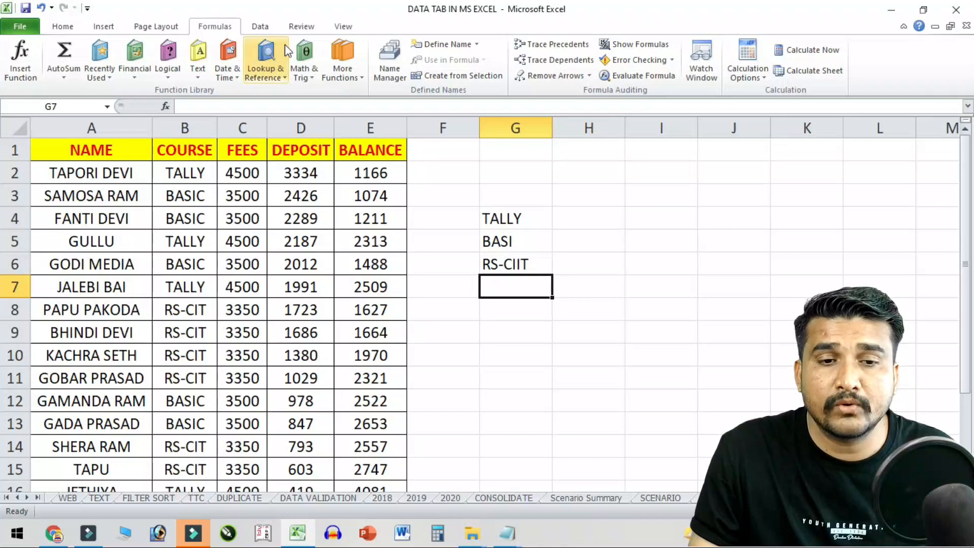
pyautogui.click(259, 26)
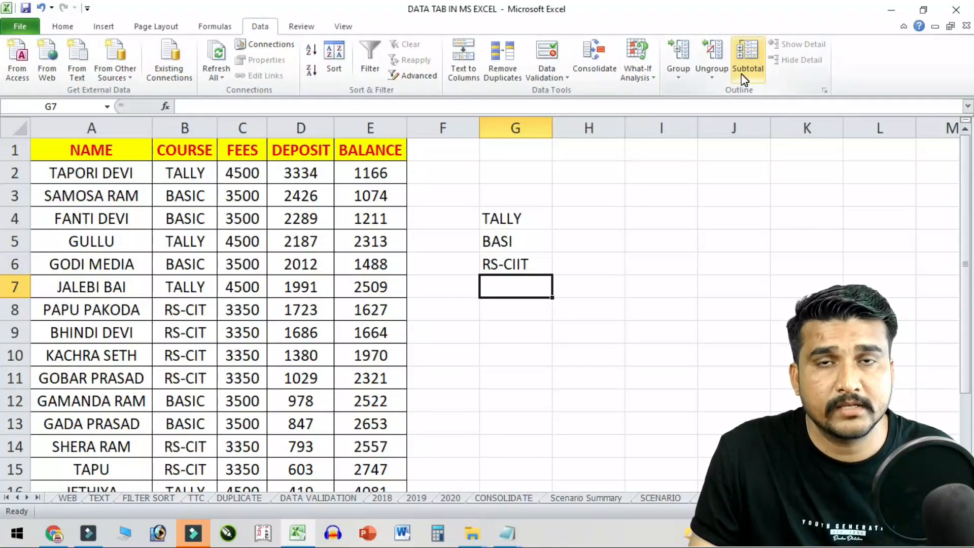
# - Delete the course notes from column G
pyautogui.moveTo(506, 218); pyautogui.dragTo(522, 297)
pyautogui.press('Delete')
pyautogui.click(402, 263)
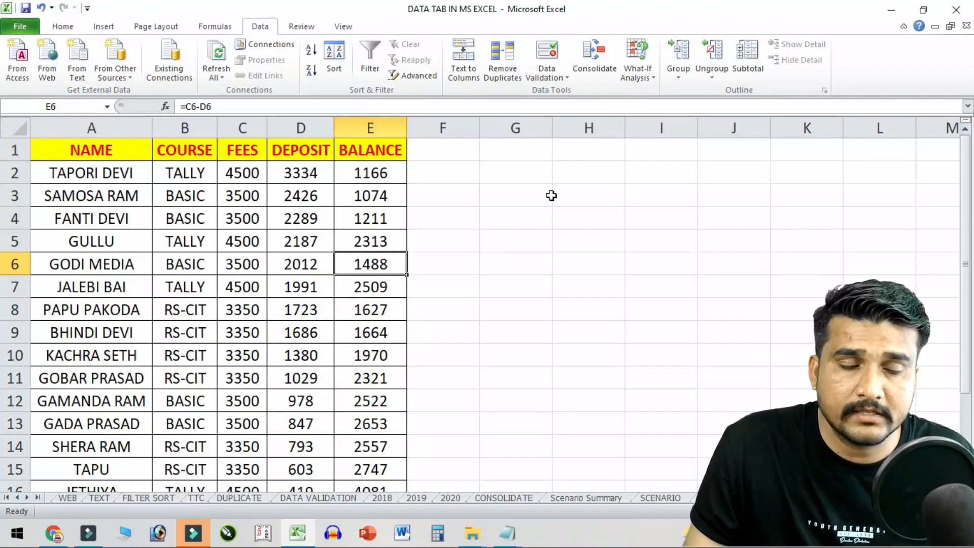
# - Clear the old TOTAL row values in row 19, undoing an over-wide deletion first
pyautogui.moveTo(197, 173); pyautogui.dragTo(435, 450)
pyautogui.press('Delete')
pyautogui.scroll(2, 182, 399)
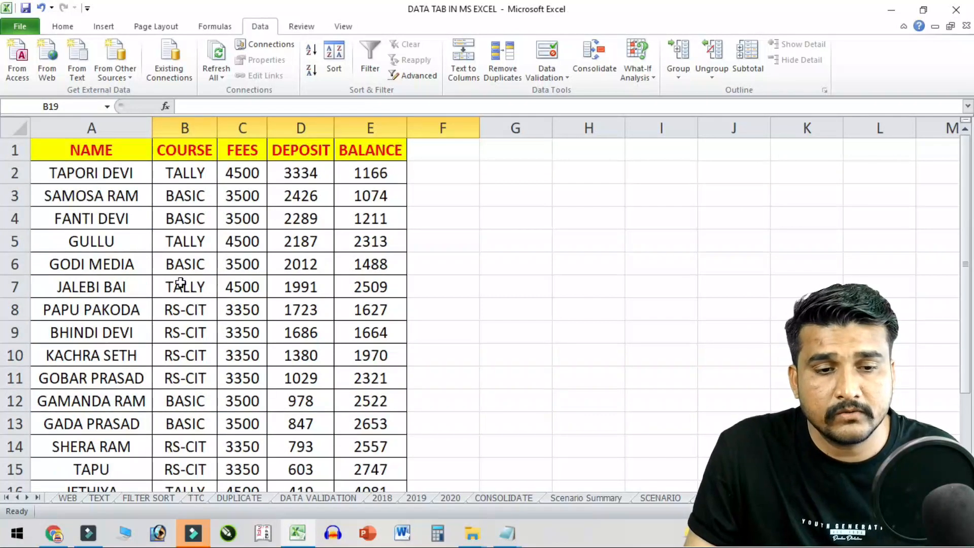
pyautogui.hotkey('ctrl', 'z')
pyautogui.click(220, 376)
pyautogui.click(217, 354)
pyautogui.moveTo(157, 354); pyautogui.dragTo(467, 354)
pyautogui.press('Delete')
# - Sort the COURSE column A to Z, expanding the selection to the whole table
pyautogui.scroll(3, 311, 351)
pyautogui.moveTo(172, 163); pyautogui.dragTo(175, 449)
pyautogui.scroll(1, 193, 426)
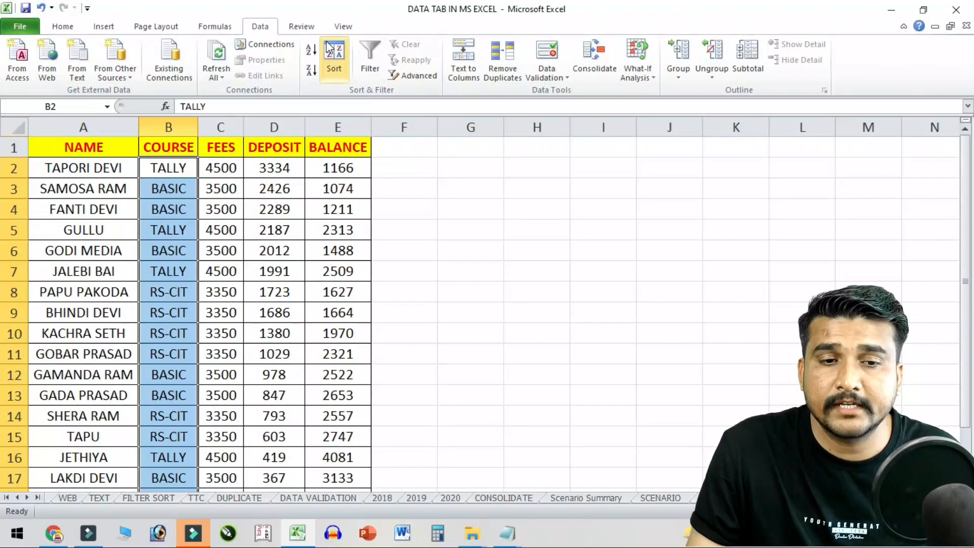
pyautogui.click(312, 50)
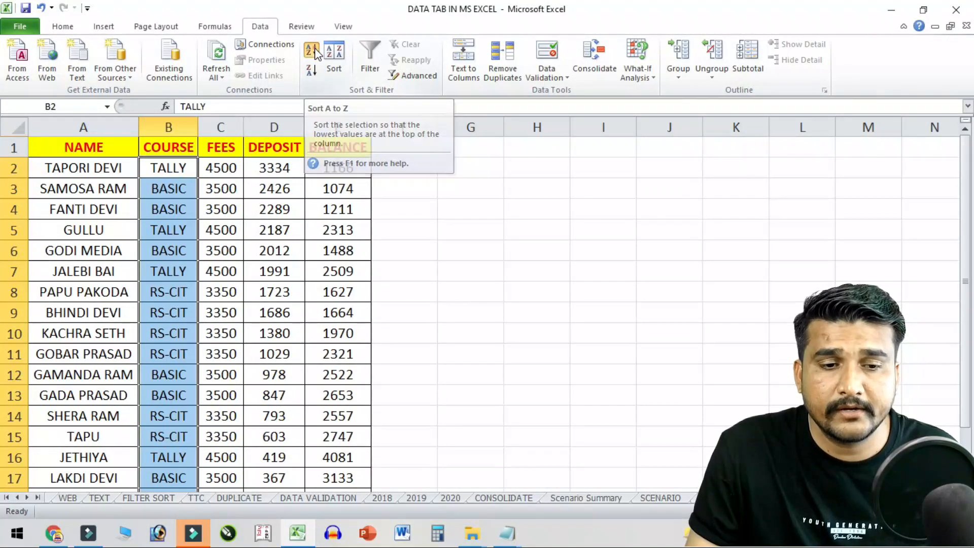
pyautogui.click(300, 315)
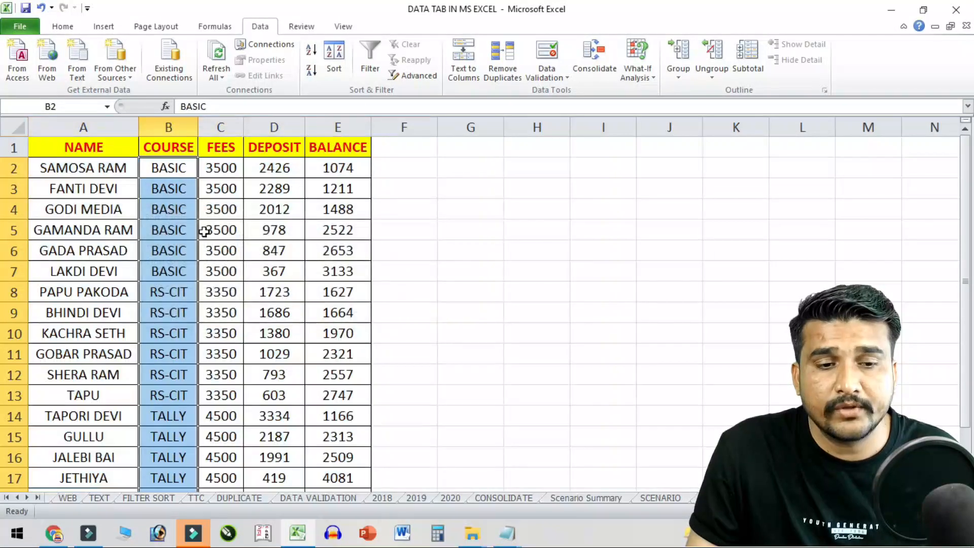
# - Check that the BASIC course rows now sit together in B2:B9
pyautogui.moveTo(175, 167); pyautogui.dragTo(182, 415)
pyautogui.scroll(-2, 181, 391)
pyautogui.scroll(2, 175, 339)
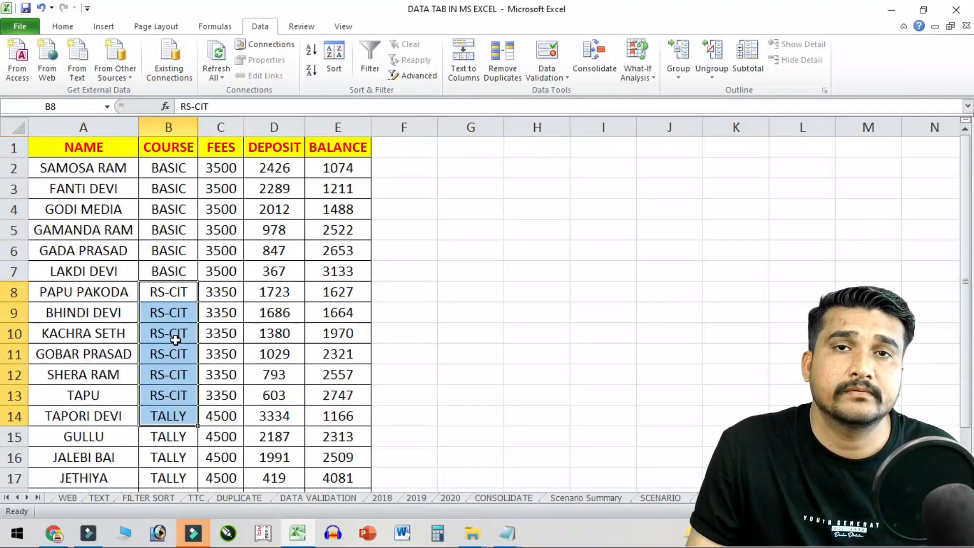
pyautogui.moveTo(181, 168); pyautogui.dragTo(183, 314)
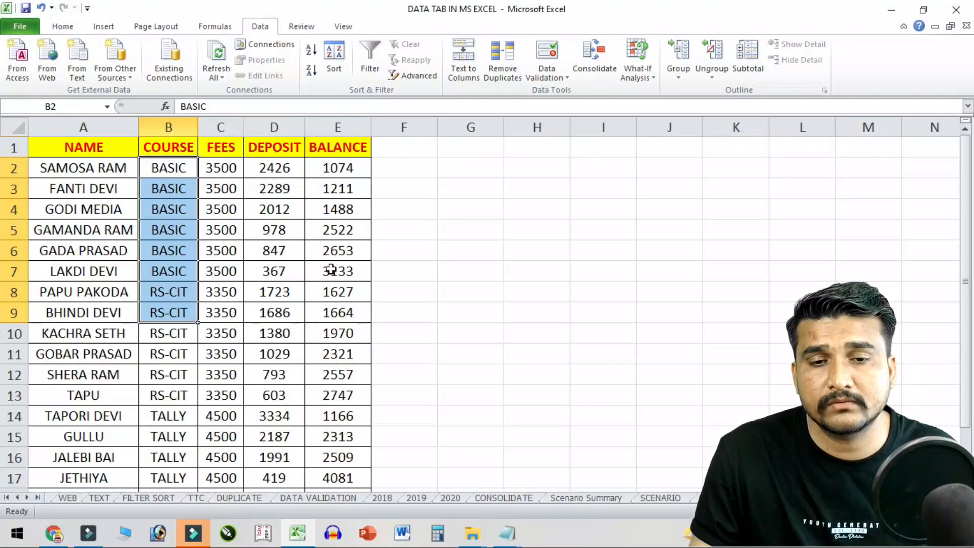
pyautogui.click(258, 313)
pyautogui.scroll(-2, 284, 365)
pyautogui.scroll(2, 291, 379)
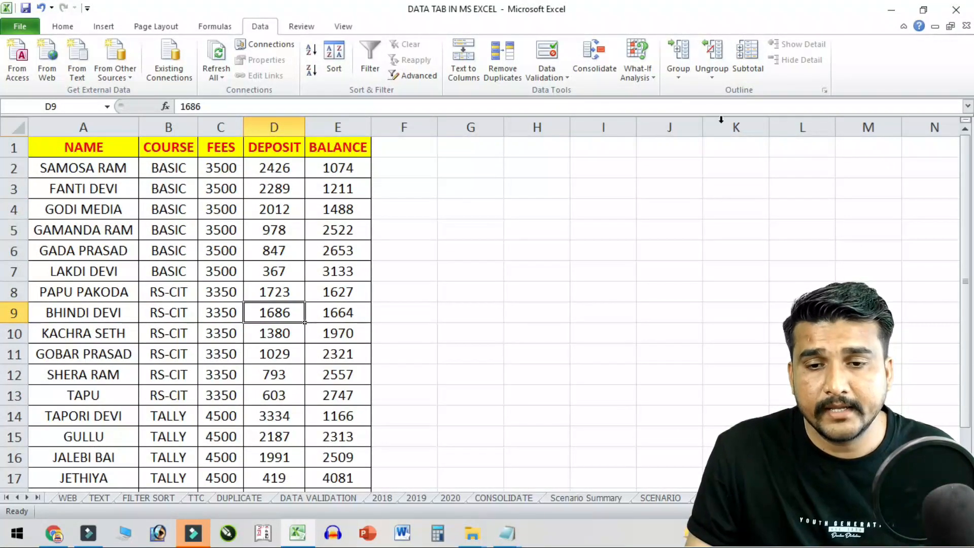
pyautogui.click(747, 56)
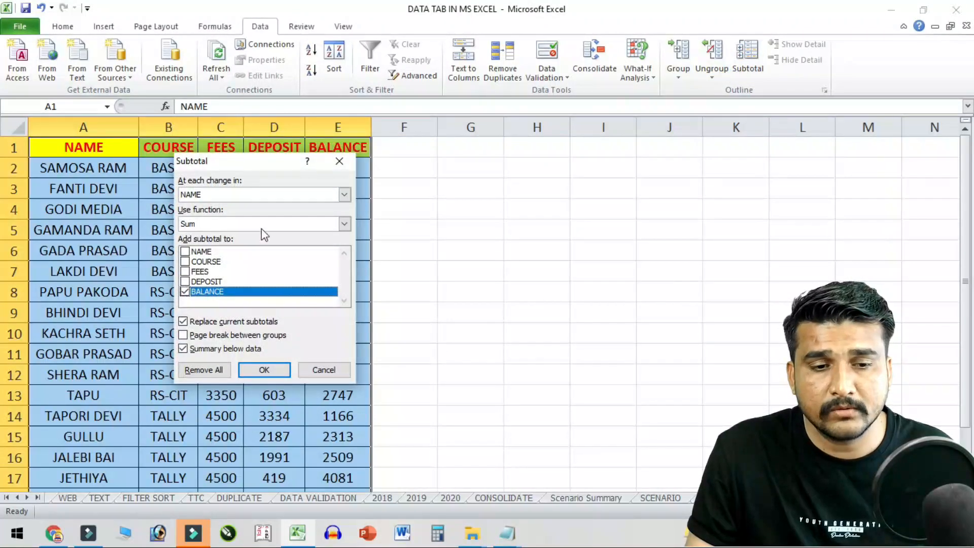
# - Subtotal at each change in COURSE using Sum on FEES, DEPOSIT and BALANCE
pyautogui.moveTo(270, 163); pyautogui.dragTo(584, 133)
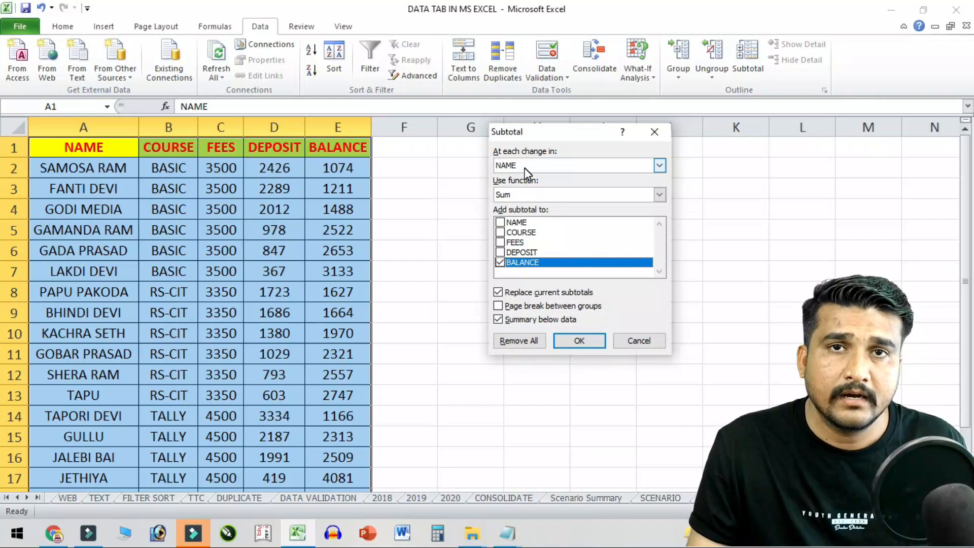
pyautogui.click(543, 169)
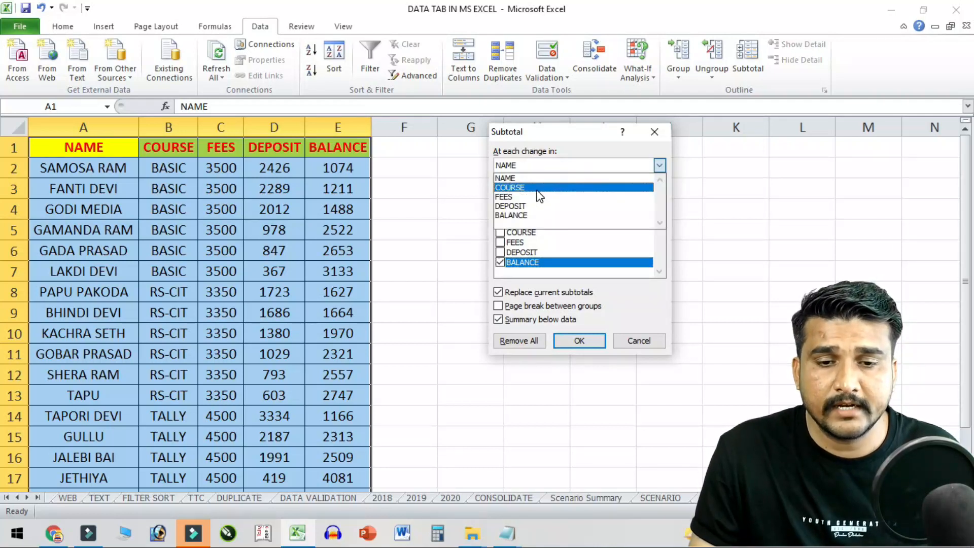
pyautogui.click(538, 187)
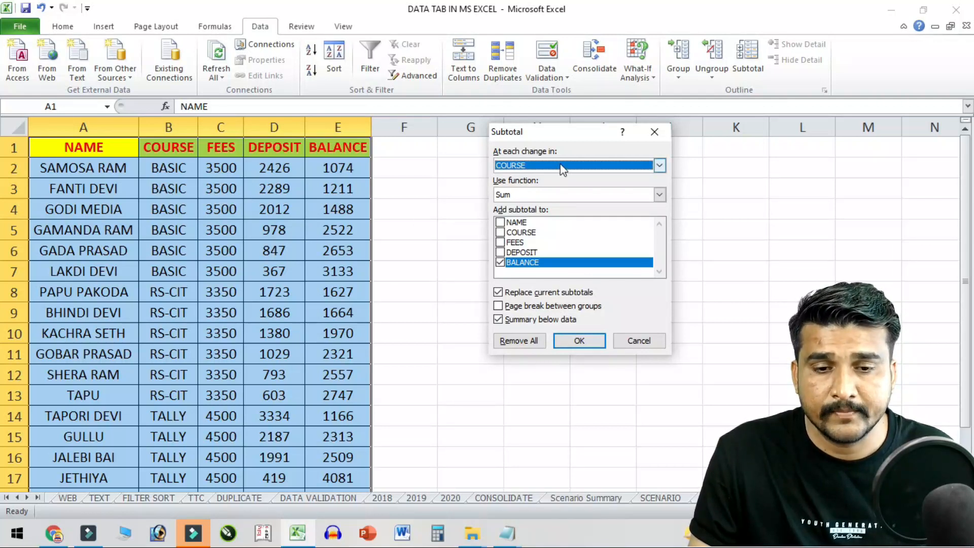
pyautogui.click(526, 191)
pyautogui.click(525, 190)
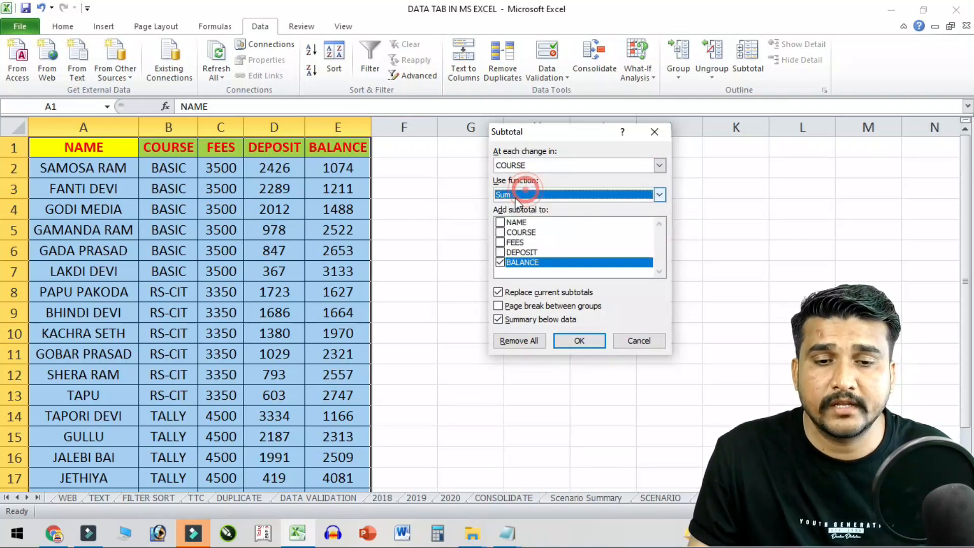
pyautogui.click(659, 195)
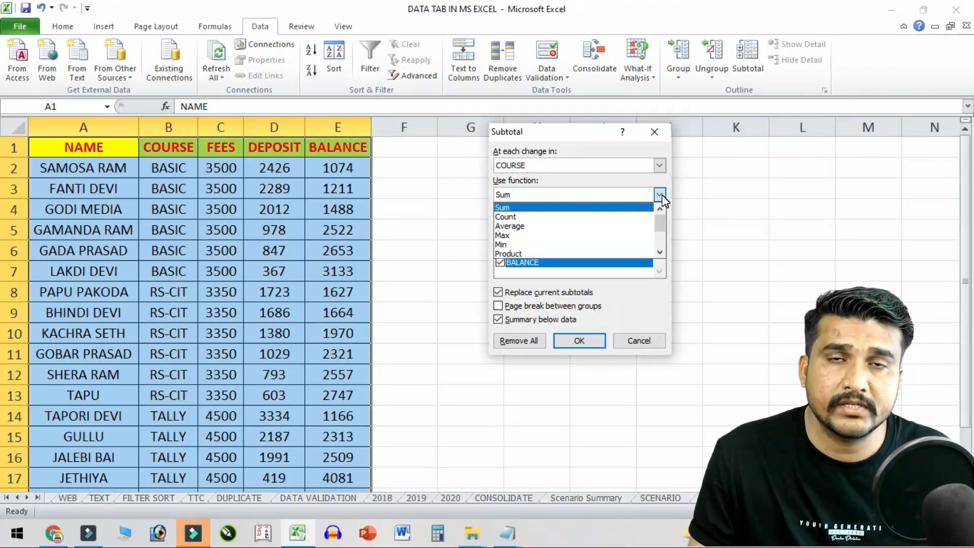
pyautogui.click(660, 195)
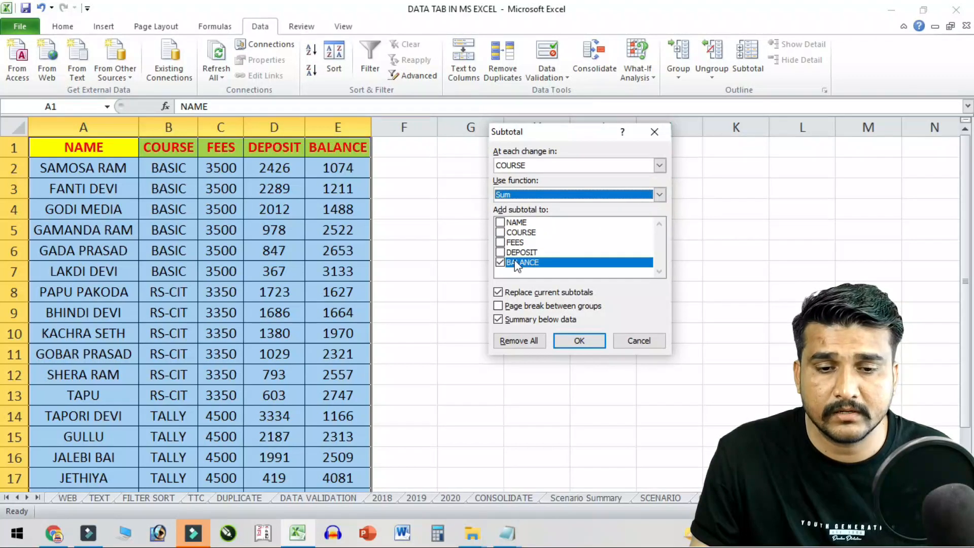
pyautogui.click(500, 242)
pyautogui.click(500, 253)
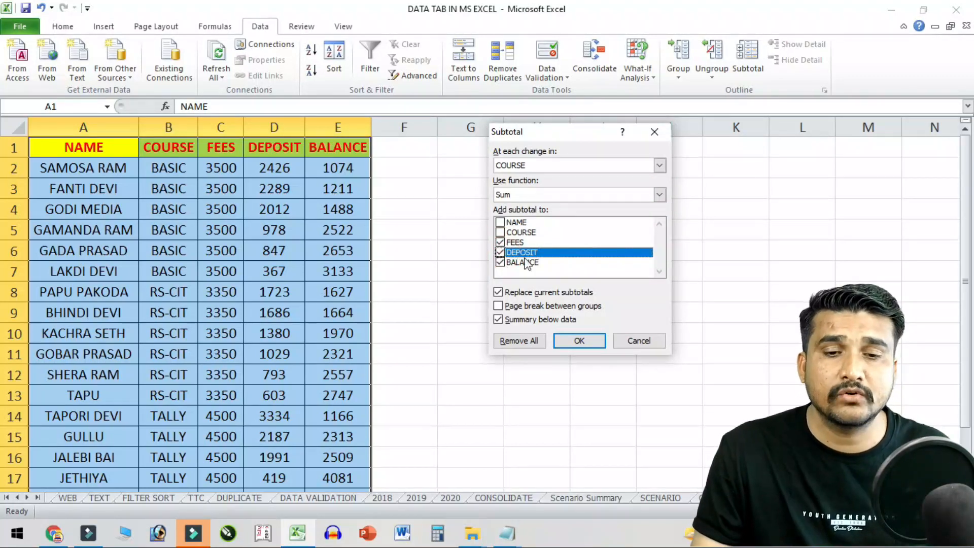
pyautogui.click(584, 340)
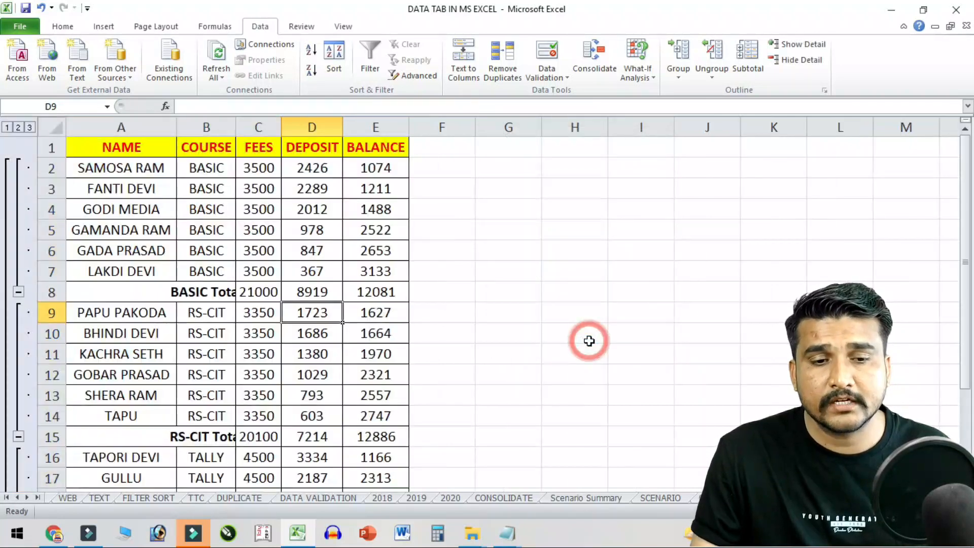
# - Widen column B to fit the total labels and inspect the BASIC Total subtotal formulas in C8:E8
pyautogui.click(228, 293)
pyautogui.moveTo(235, 127); pyautogui.dragTo(279, 127)
pyautogui.click(303, 334)
pyautogui.moveTo(251, 292); pyautogui.dragTo(435, 292)
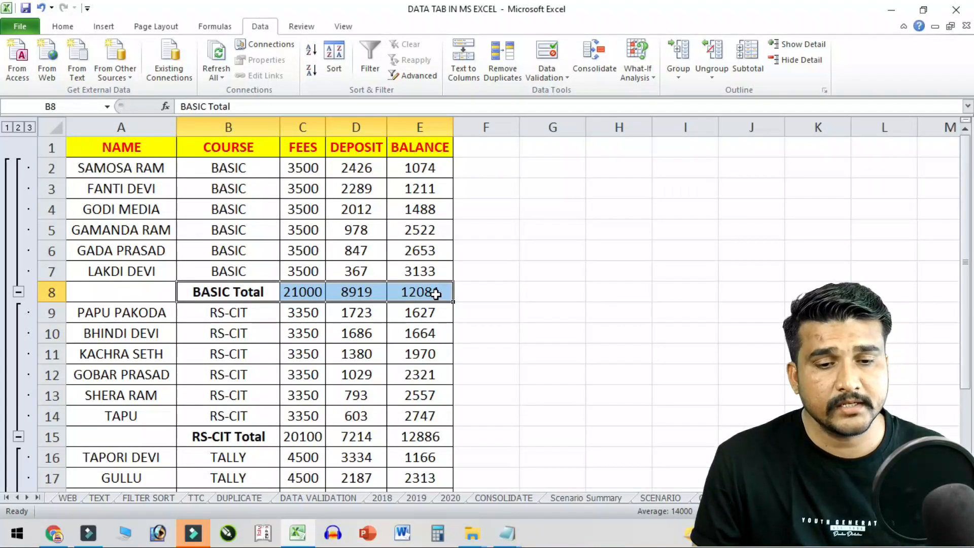
pyautogui.click(315, 288)
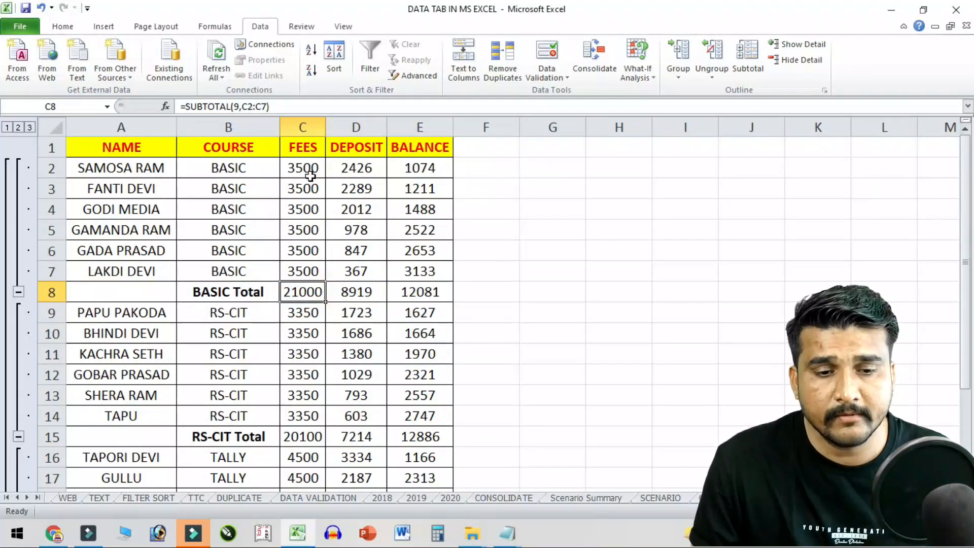
pyautogui.click(372, 294)
pyautogui.click(432, 293)
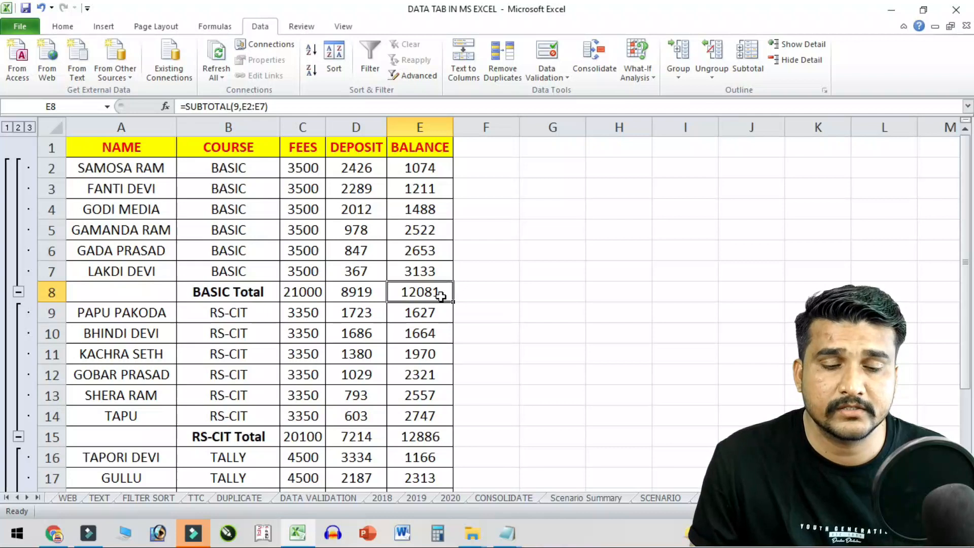
# - Review the Grand Total row, then collapse the BASIC group to its total row
pyautogui.scroll(-2, 426, 323)
pyautogui.moveTo(243, 313); pyautogui.dragTo(464, 322)
pyautogui.moveTo(218, 437); pyautogui.dragTo(434, 437)
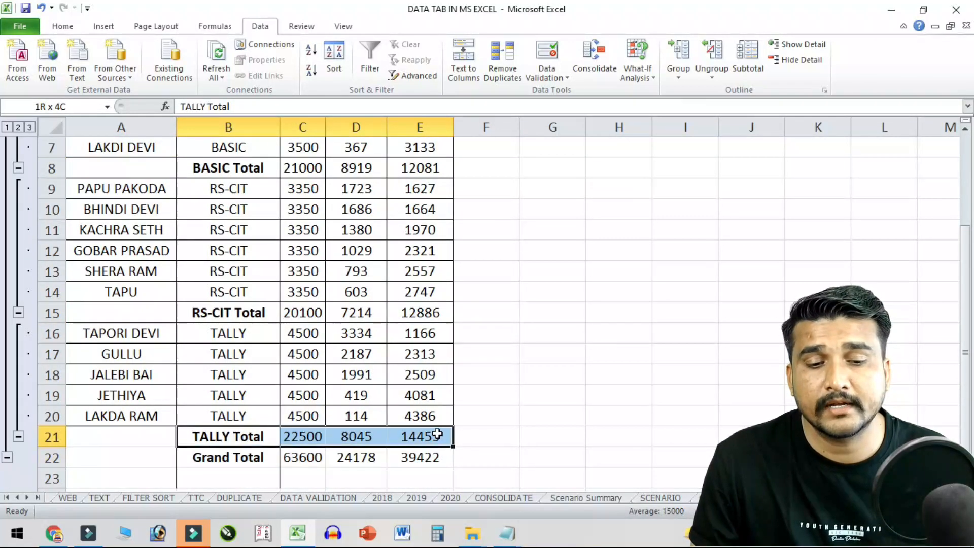
pyautogui.scroll(-1, 412, 421)
pyautogui.moveTo(187, 396); pyautogui.dragTo(420, 406)
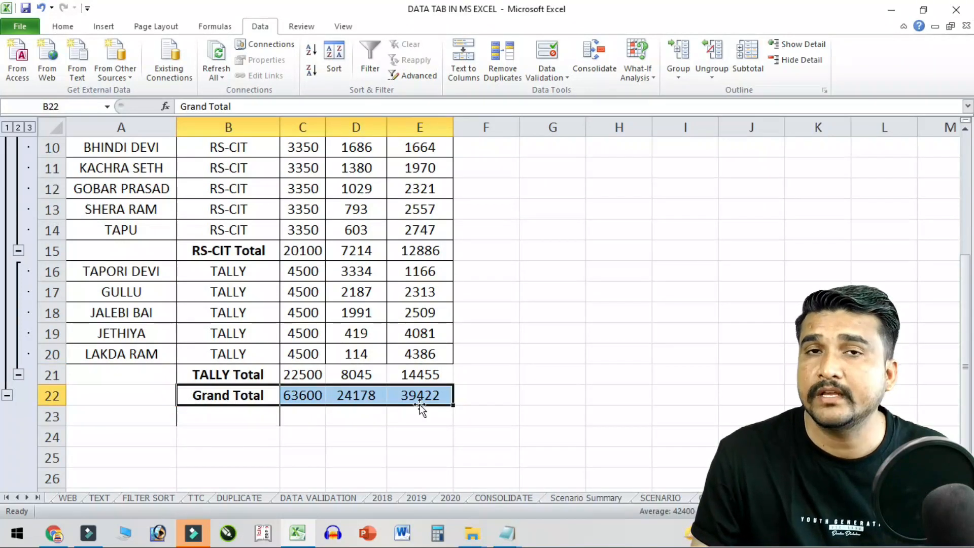
pyautogui.scroll(3, 356, 433)
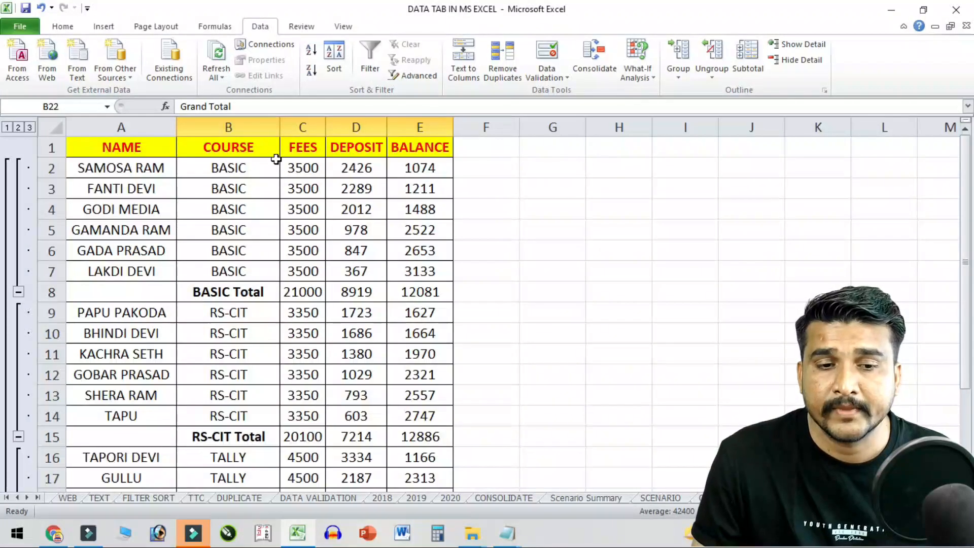
pyautogui.click(266, 191)
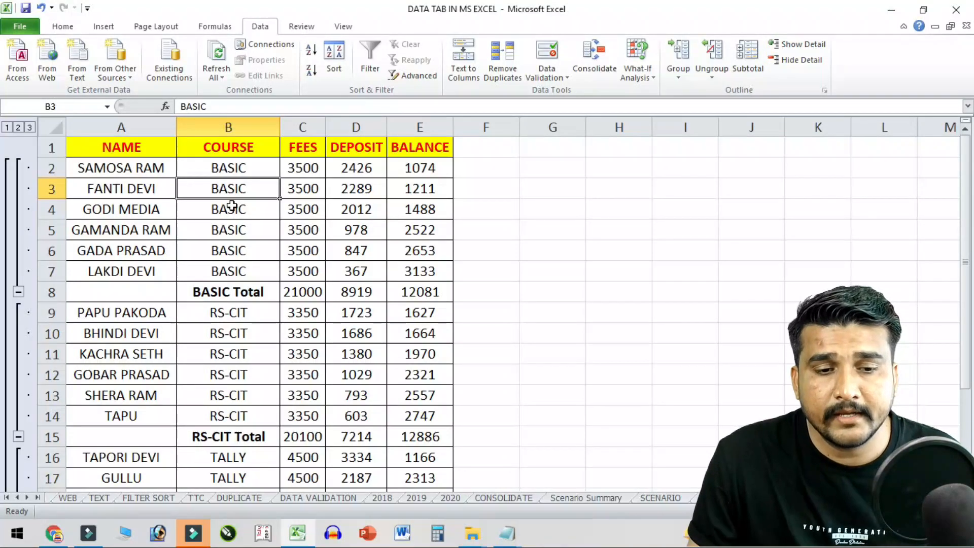
pyautogui.click(800, 59)
pyautogui.click(228, 230)
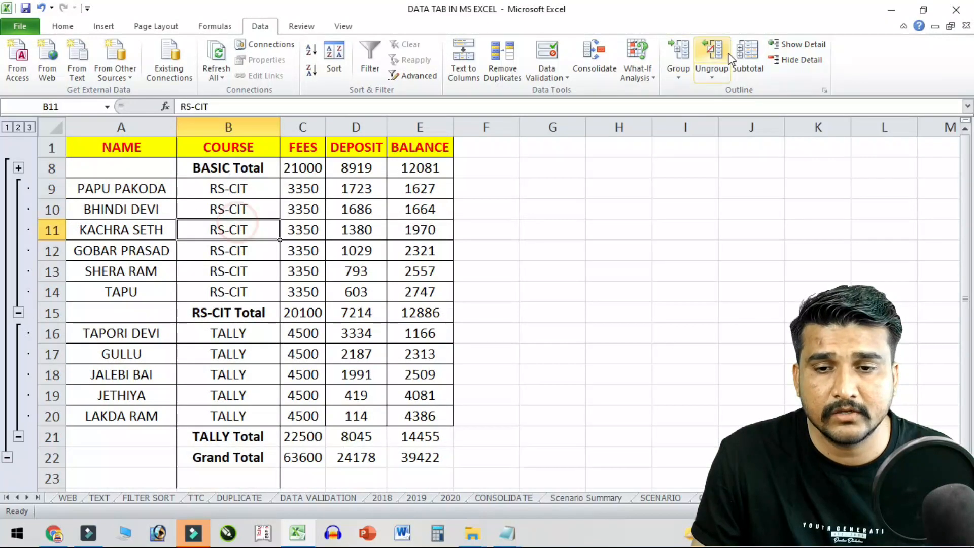
pyautogui.click(800, 62)
pyautogui.click(219, 239)
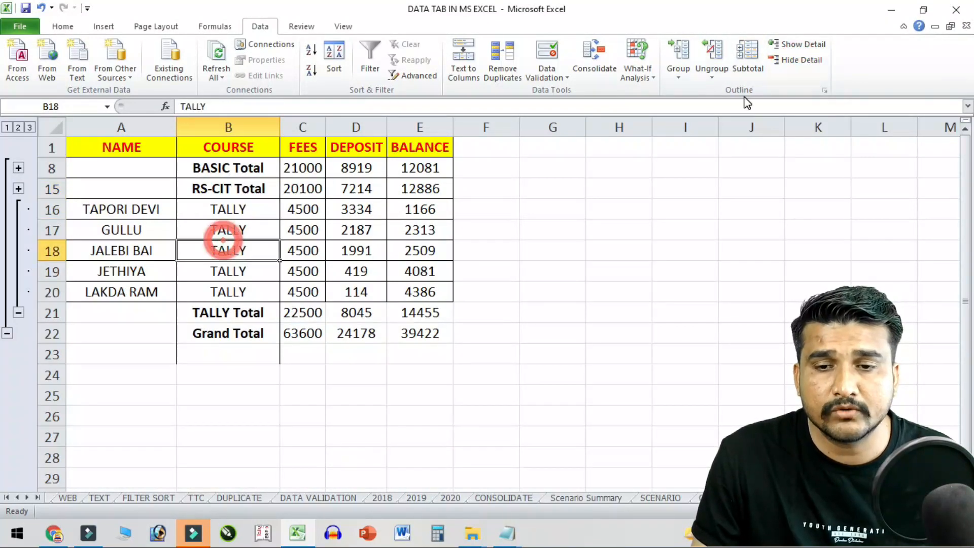
pyautogui.click(801, 60)
pyautogui.moveTo(231, 170); pyautogui.dragTo(414, 164)
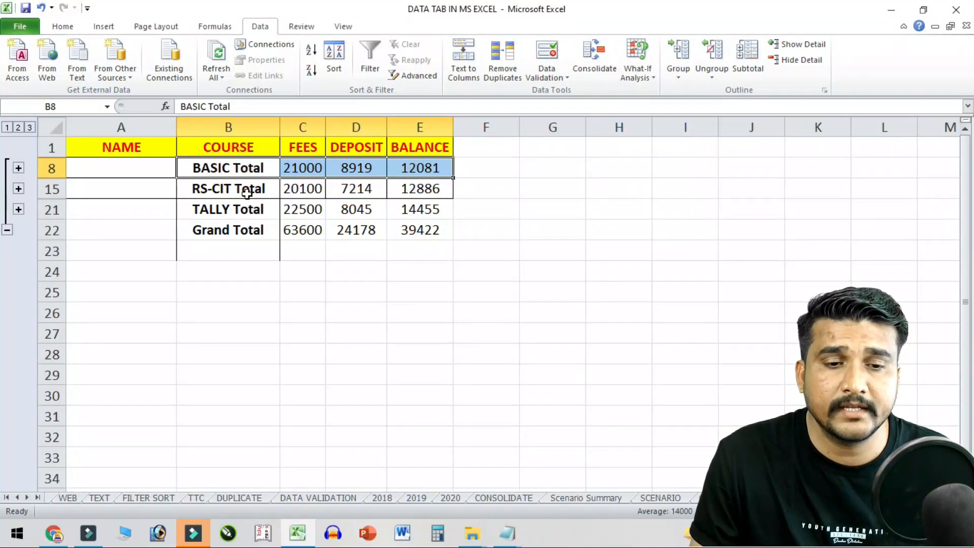
pyautogui.moveTo(243, 190); pyautogui.dragTo(449, 192)
pyautogui.moveTo(217, 212); pyautogui.dragTo(439, 214)
pyautogui.moveTo(243, 237); pyautogui.dragTo(456, 234)
pyautogui.click(415, 244)
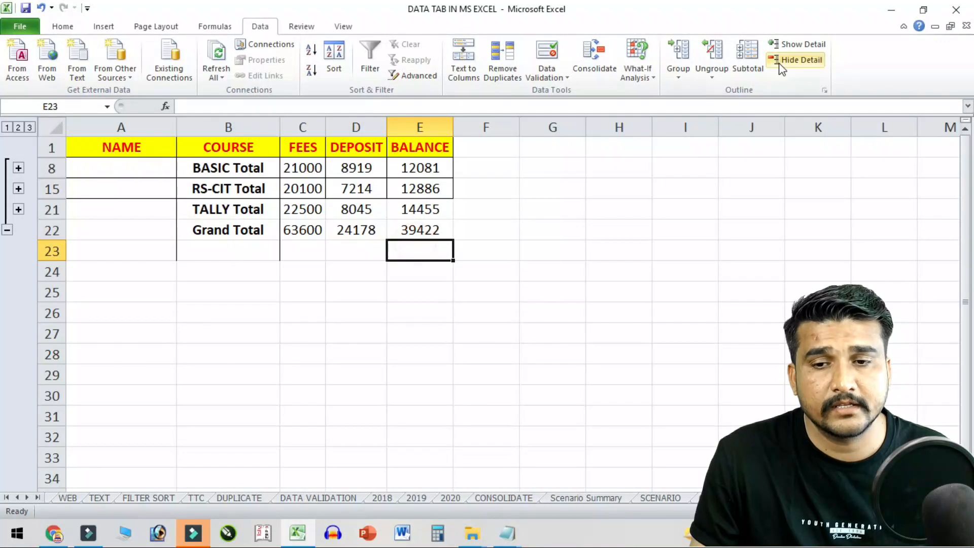
pyautogui.click(246, 193)
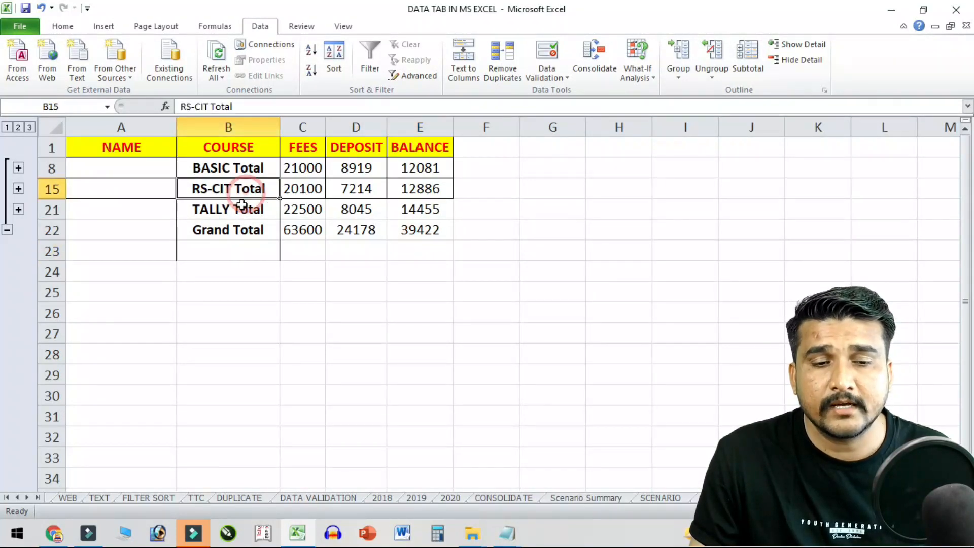
pyautogui.click(805, 45)
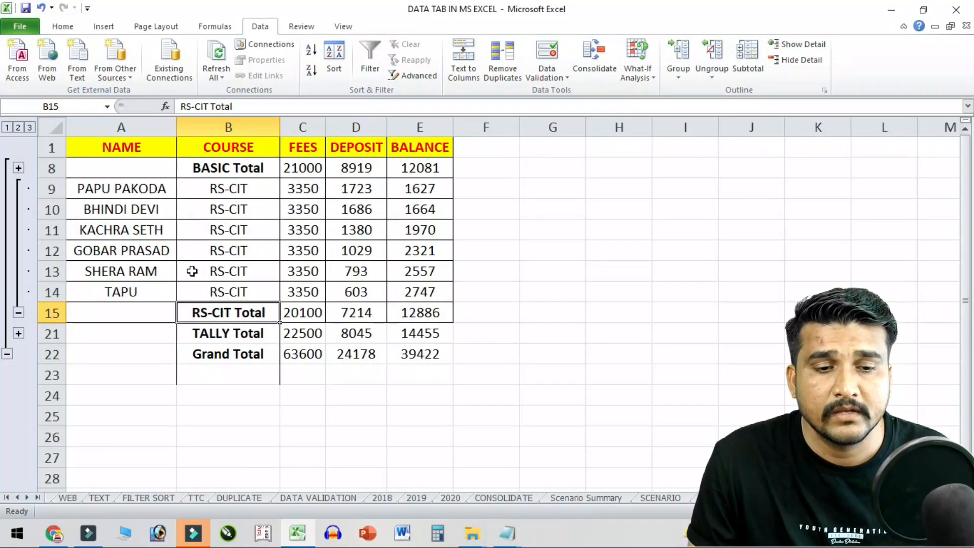
pyautogui.click(229, 233)
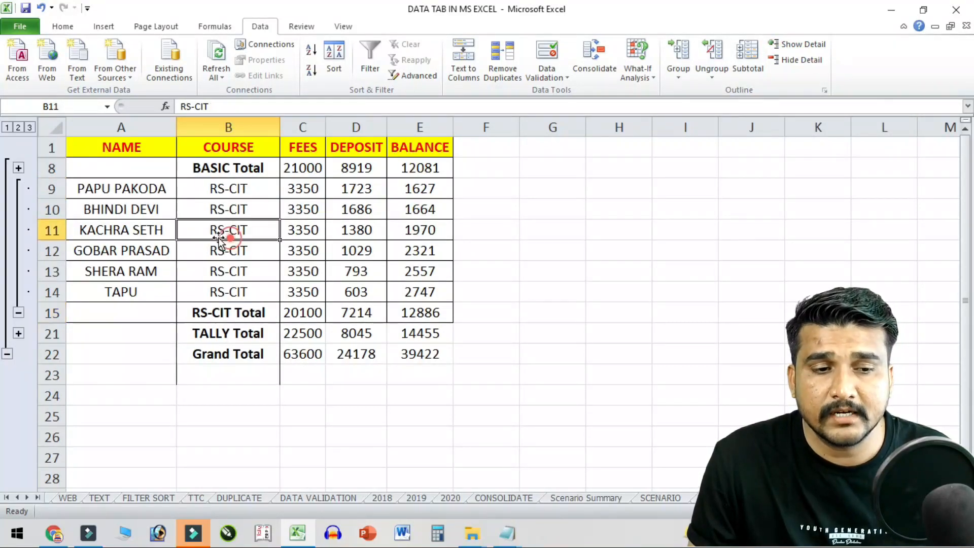
pyautogui.click(19, 168)
pyautogui.scroll(-3, 46, 273)
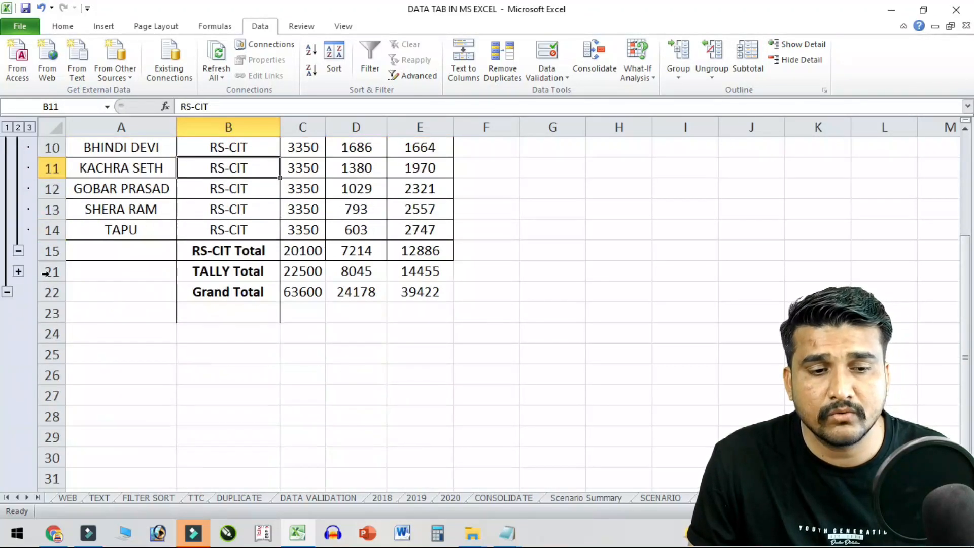
pyautogui.click(18, 271)
pyautogui.scroll(3, 312, 339)
pyautogui.click(269, 250)
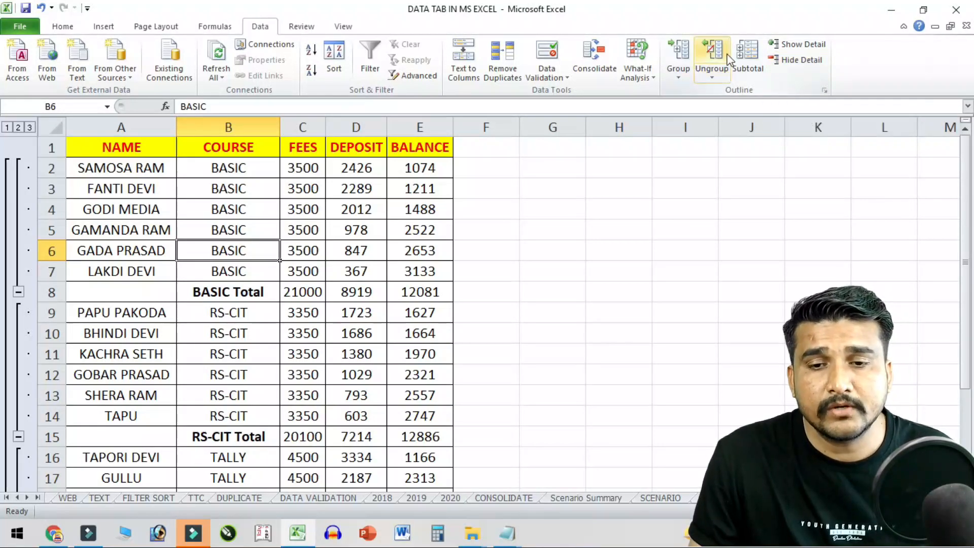
# - Clear the subtotal outline from rows 2–22
pyautogui.click(128, 227)
pyautogui.moveTo(57, 174); pyautogui.dragTo(142, 417)
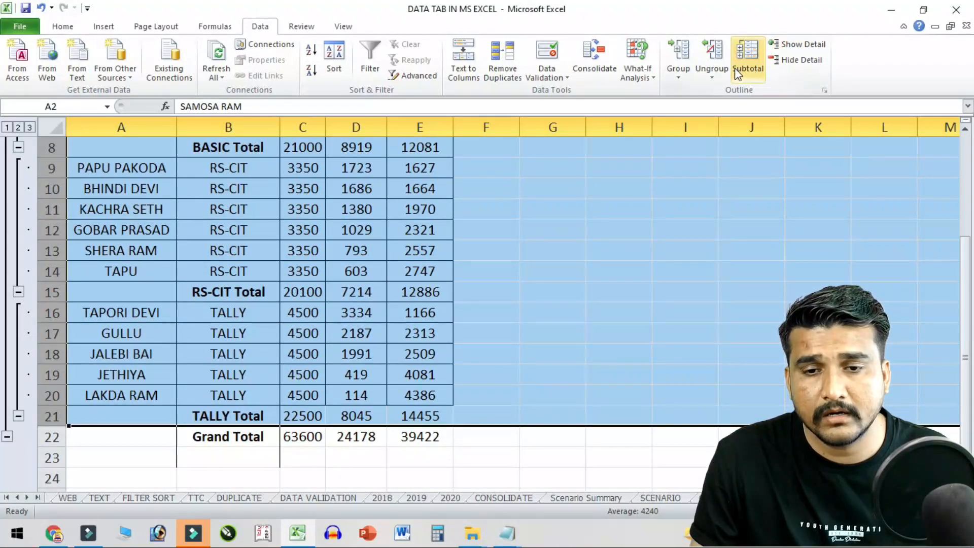
pyautogui.click(712, 56)
pyautogui.click(37, 168)
pyautogui.moveTo(37, 168); pyautogui.dragTo(169, 478)
pyautogui.click(712, 77)
pyautogui.click(742, 106)
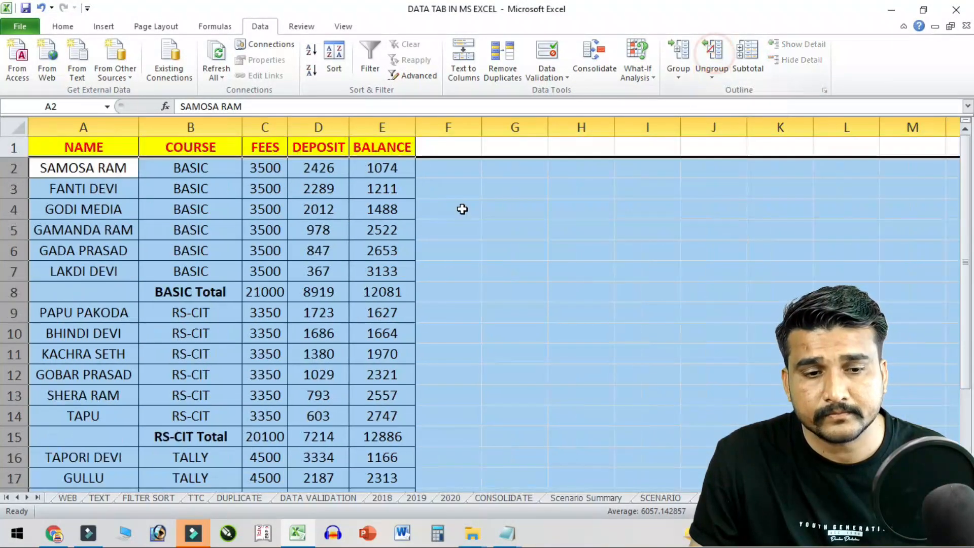
pyautogui.click(318, 312)
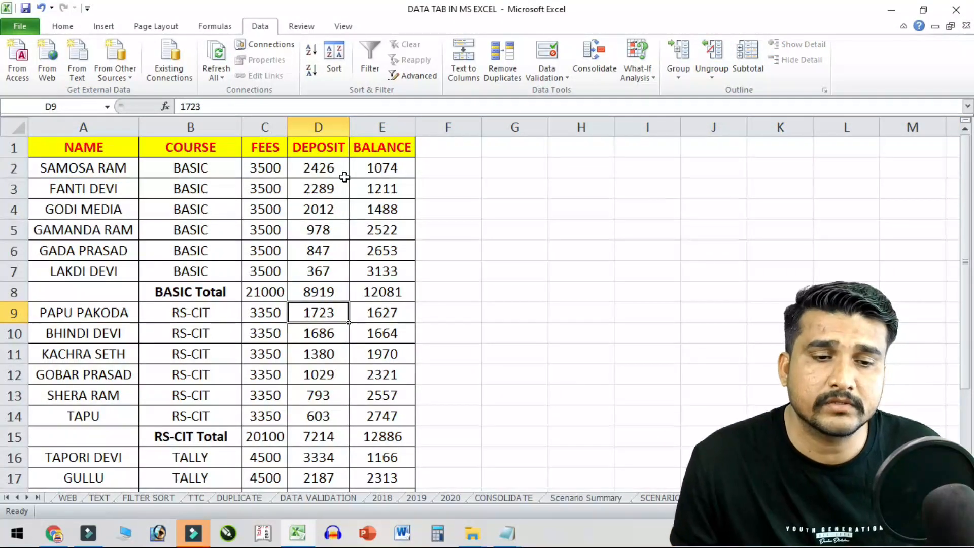
# - Group the student rows 2–7, 9–14 and 16–20 as separate row groups
pyautogui.moveTo(12, 168); pyautogui.dragTo(20, 274)
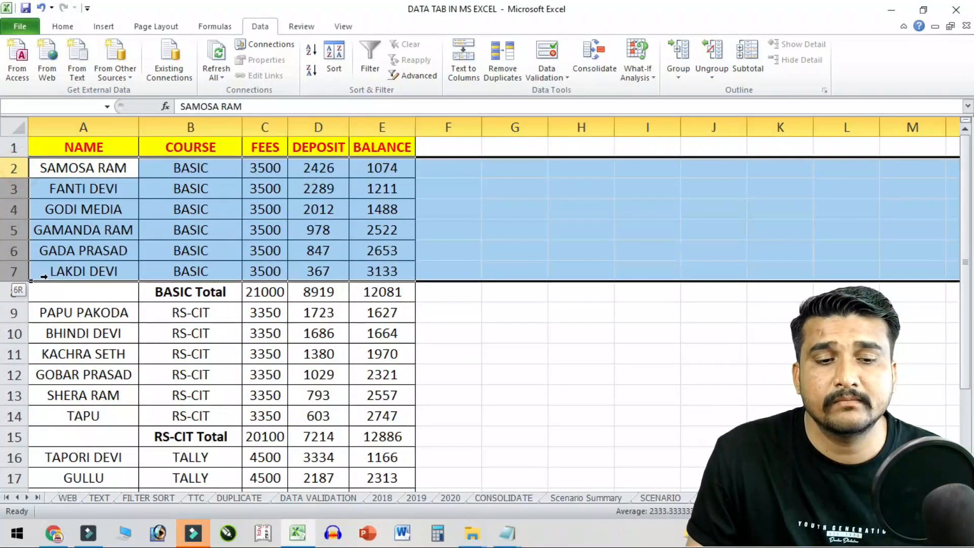
pyautogui.click(678, 55)
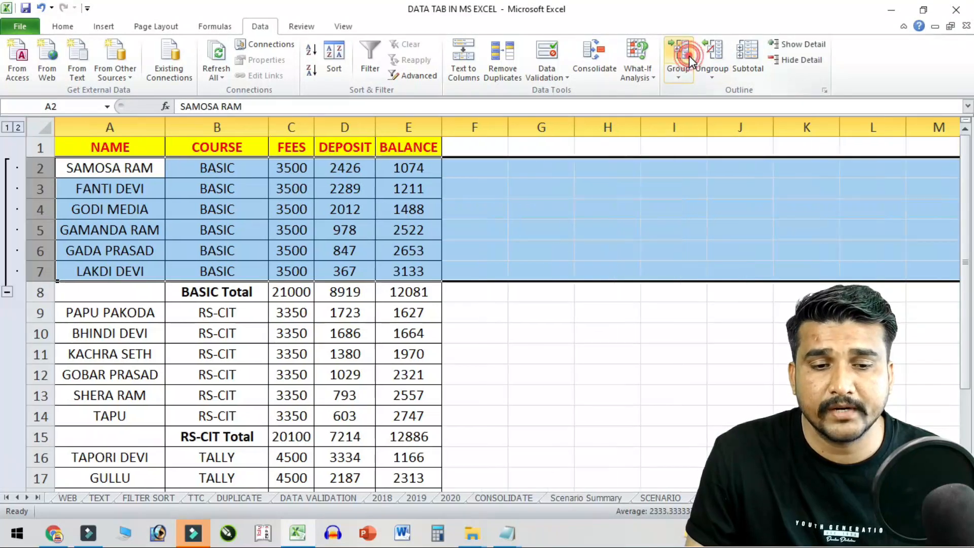
pyautogui.click(65, 230)
pyautogui.moveTo(40, 313); pyautogui.dragTo(51, 425)
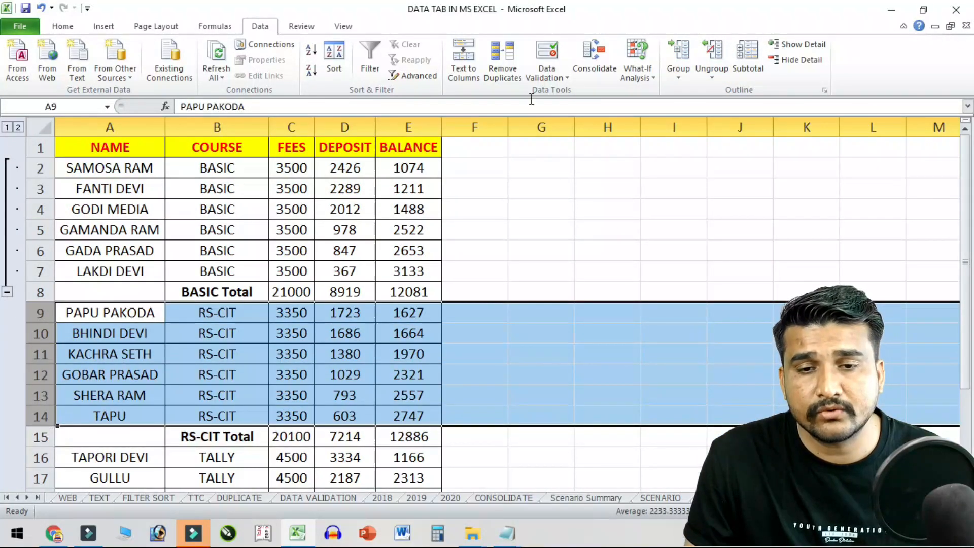
pyautogui.click(678, 55)
pyautogui.scroll(-3, 277, 273)
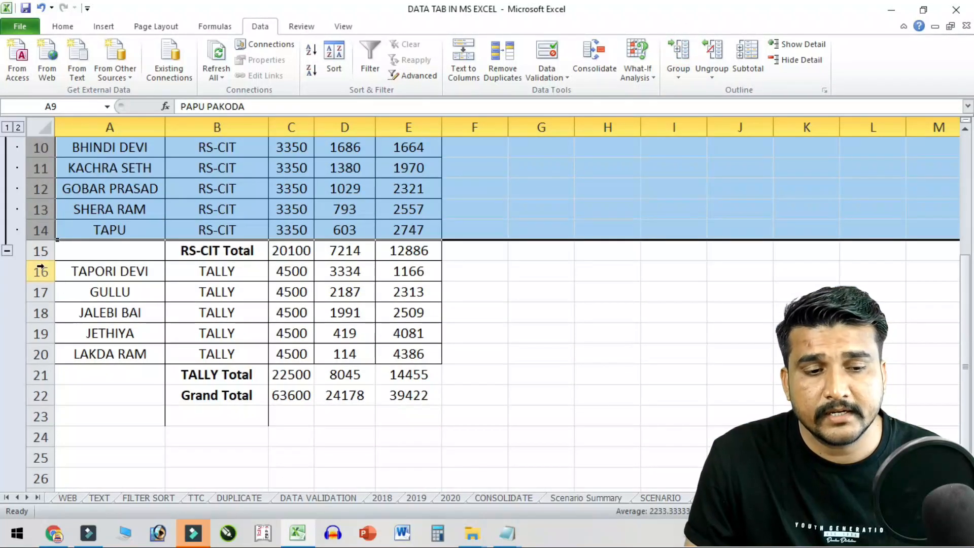
pyautogui.moveTo(40, 266); pyautogui.dragTo(41, 355)
pyautogui.click(688, 54)
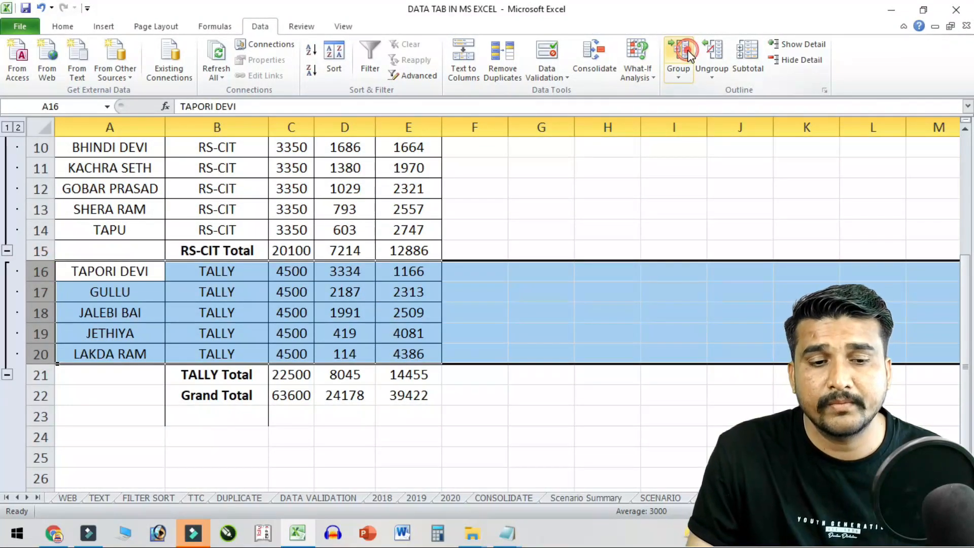
pyautogui.click(173, 338)
# - Collapse the BASIC, RS-CIT and TALLY groups, then expand all the student rows again
pyautogui.scroll(3, 162, 292)
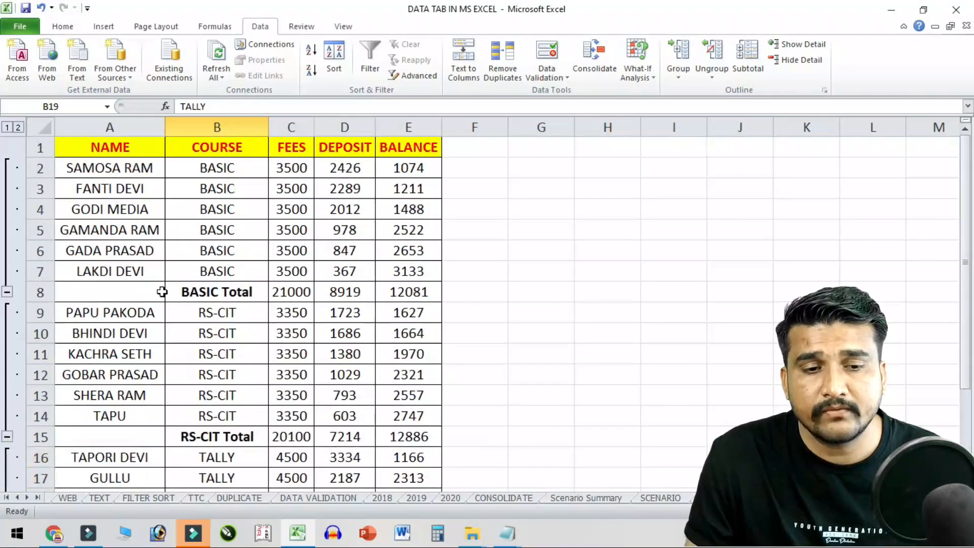
pyautogui.click(222, 214)
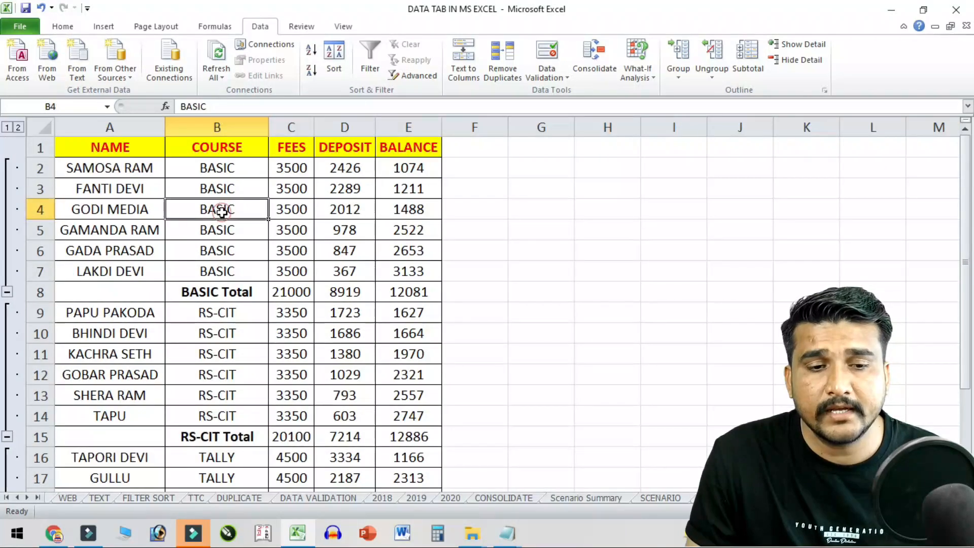
pyautogui.click(815, 61)
pyautogui.click(325, 248)
pyautogui.click(802, 60)
pyautogui.click(277, 230)
pyautogui.click(801, 60)
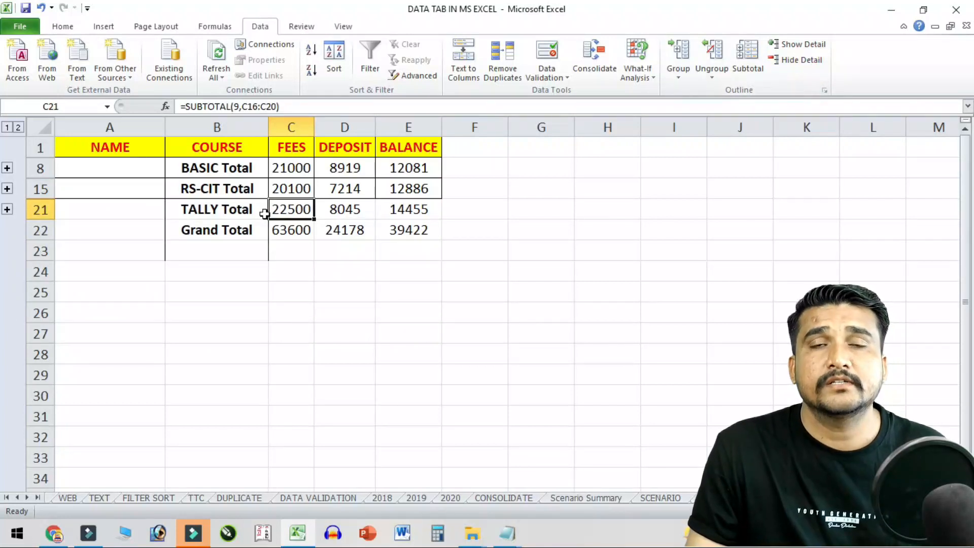
pyautogui.click(173, 189)
pyautogui.moveTo(190, 170); pyautogui.dragTo(400, 231)
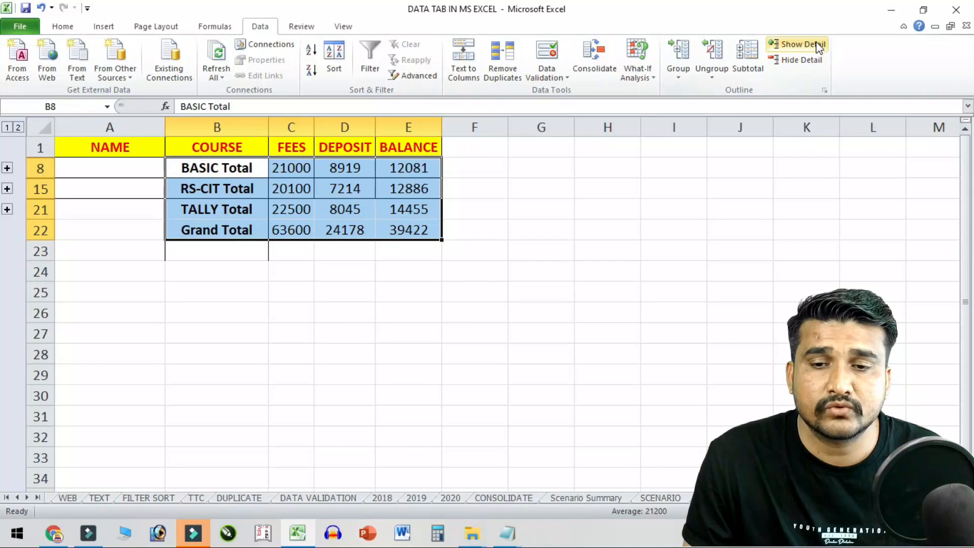
pyautogui.click(801, 44)
pyautogui.click(291, 334)
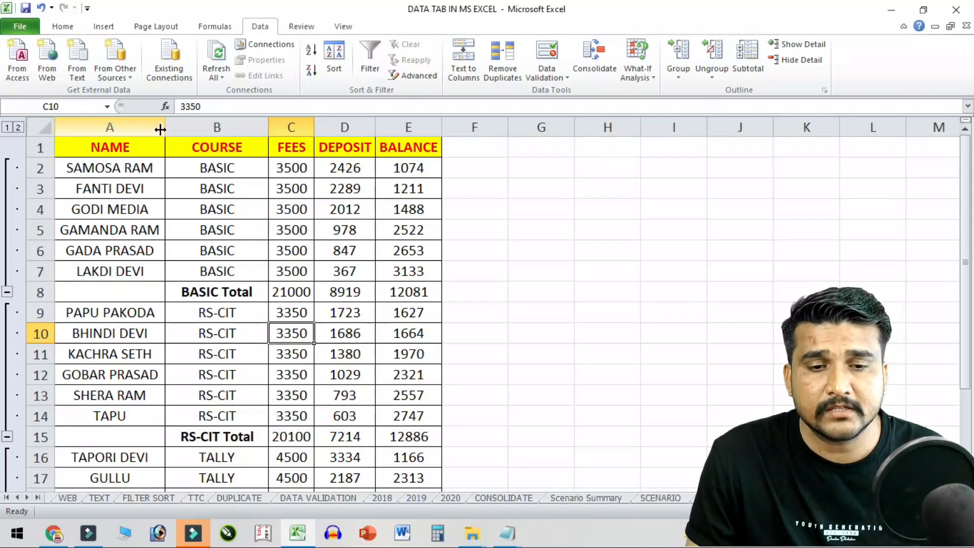
# - Group columns B:D, collapse them, then expand them again beside NAME and BALANCE
pyautogui.moveTo(183, 122); pyautogui.dragTo(349, 127)
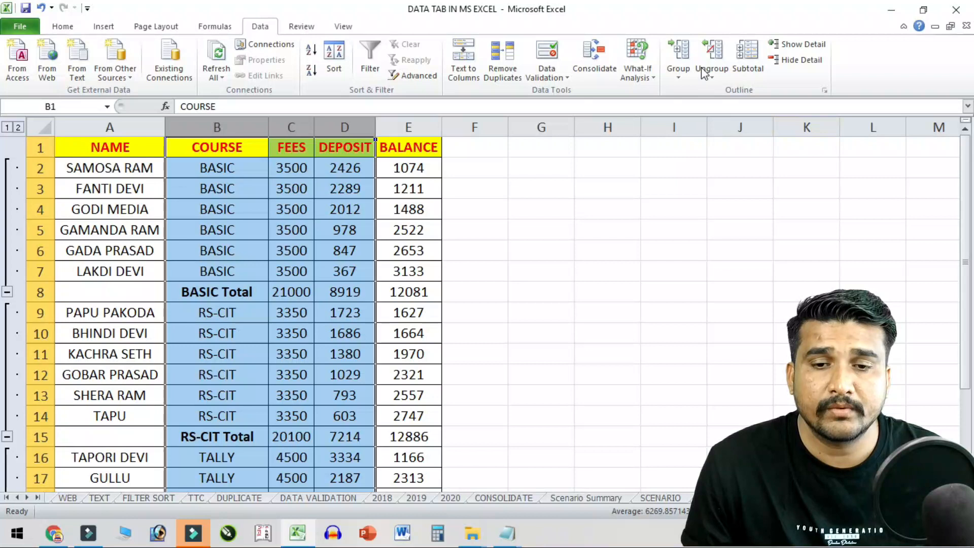
pyautogui.click(678, 59)
pyautogui.click(269, 235)
pyautogui.click(407, 123)
pyautogui.moveTo(117, 195); pyautogui.dragTo(189, 252)
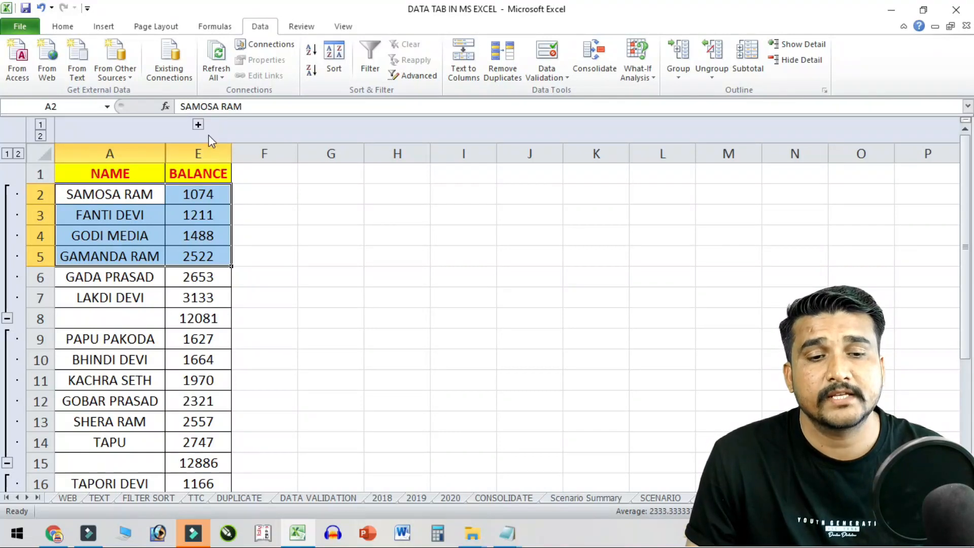
pyautogui.click(198, 123)
pyautogui.click(386, 228)
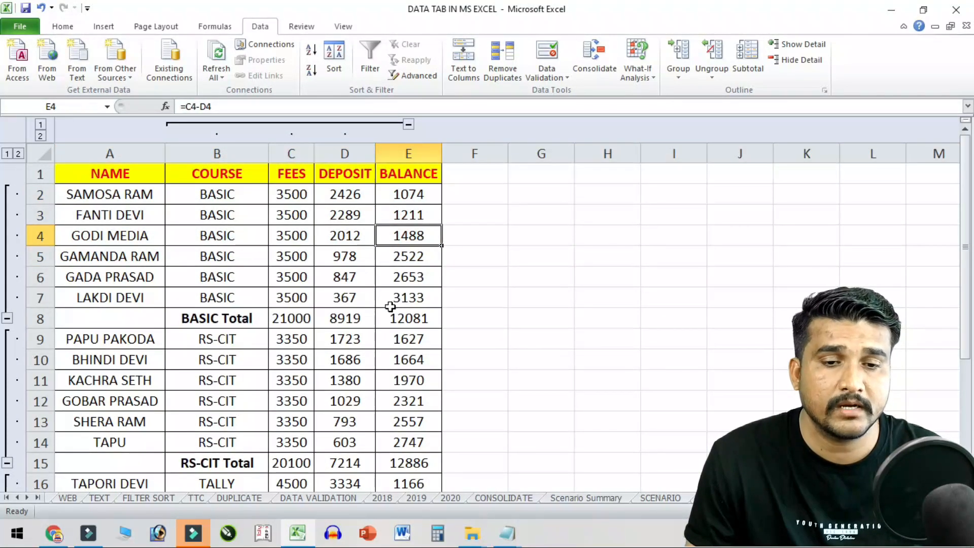
pyautogui.moveTo(218, 153); pyautogui.dragTo(345, 153)
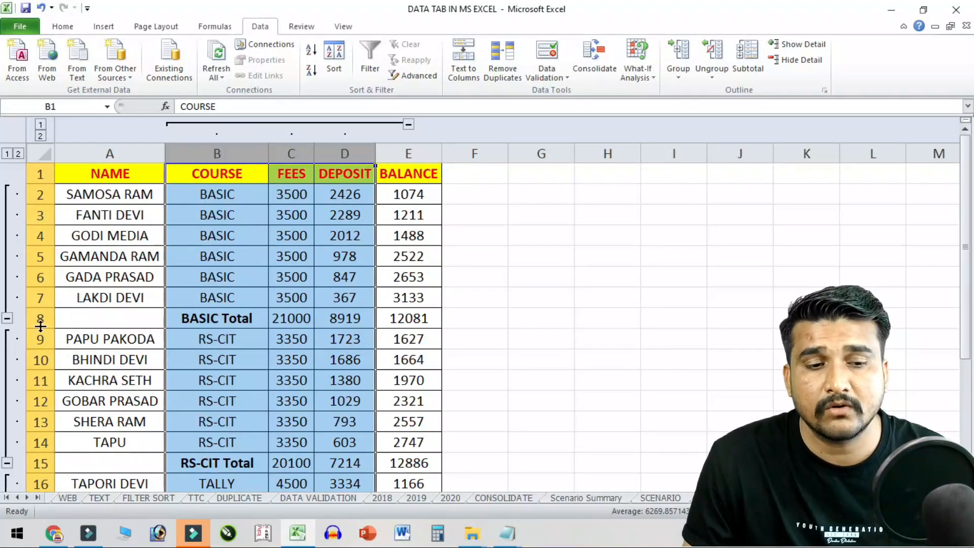
pyautogui.click(350, 398)
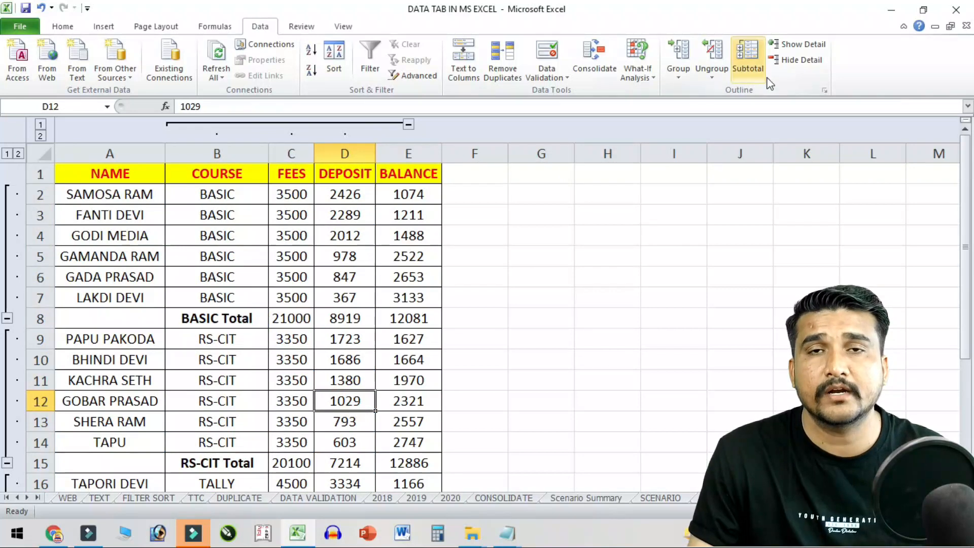